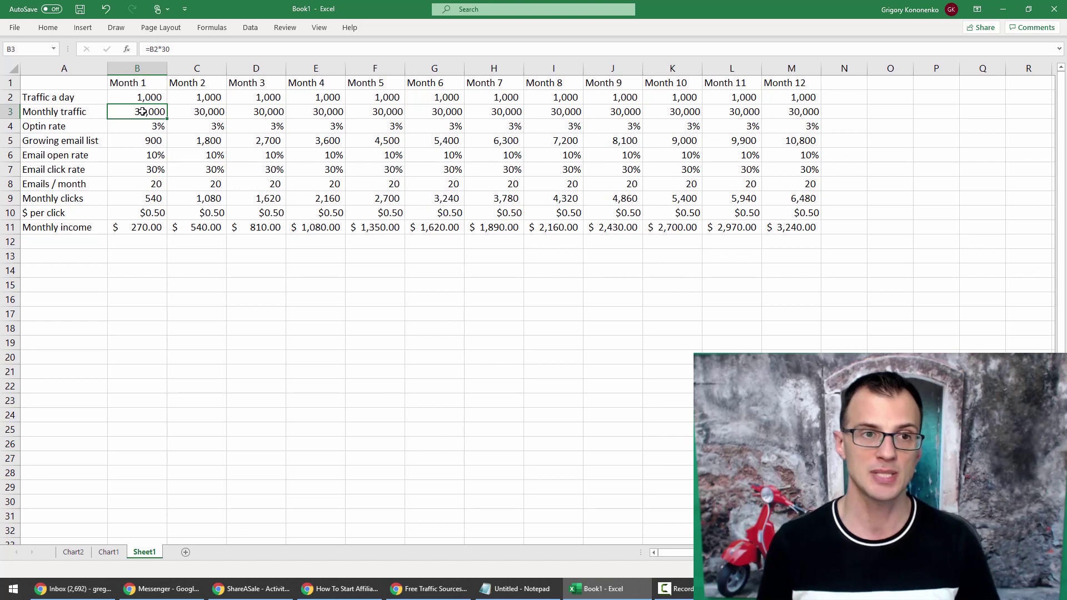
click(145, 125)
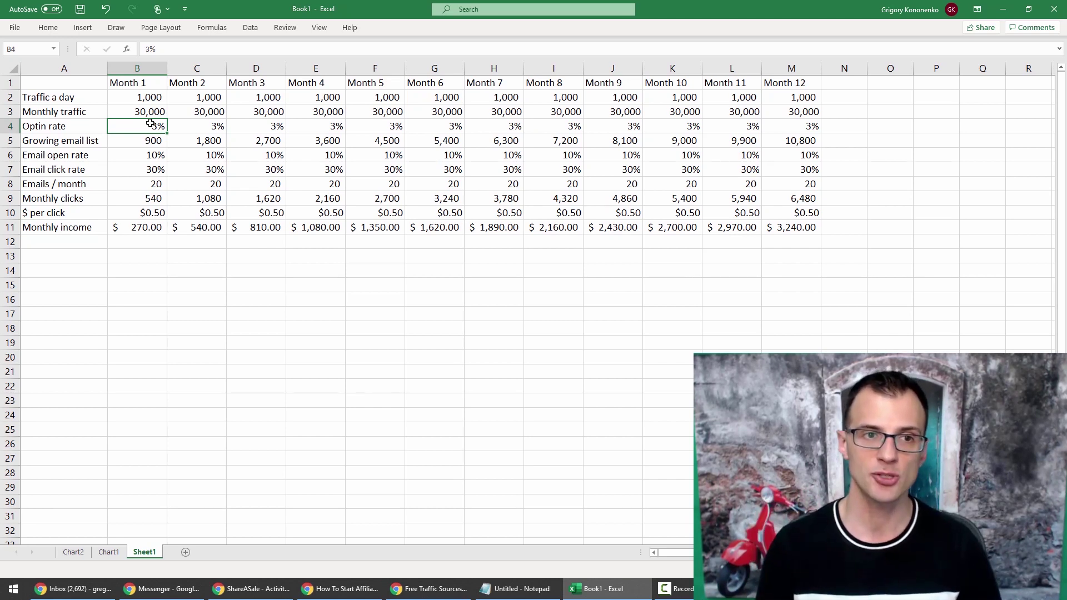
drag(137, 112, 78, 113)
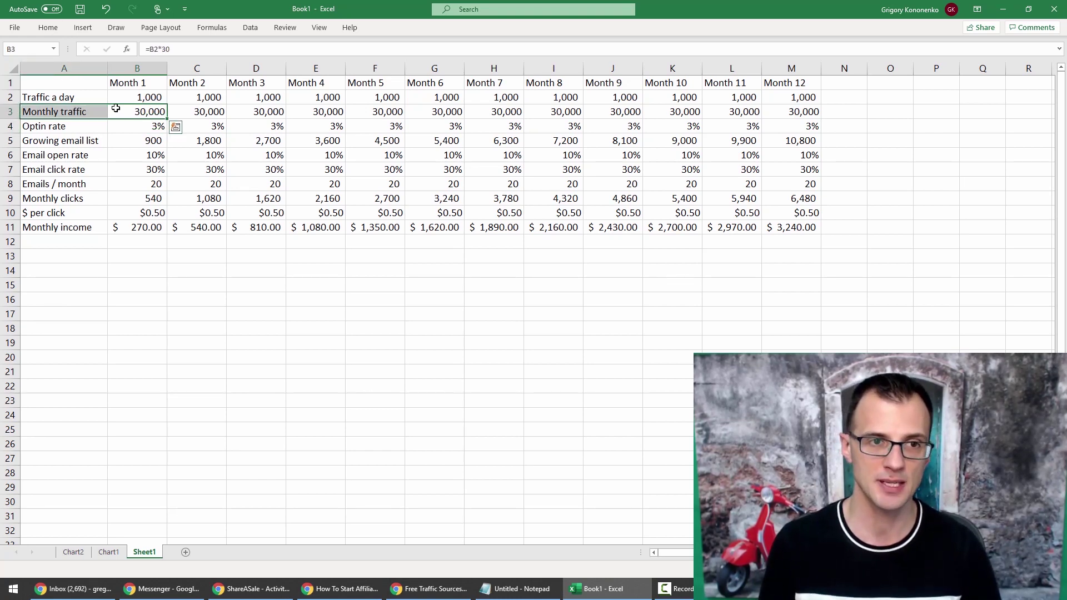
click(139, 132)
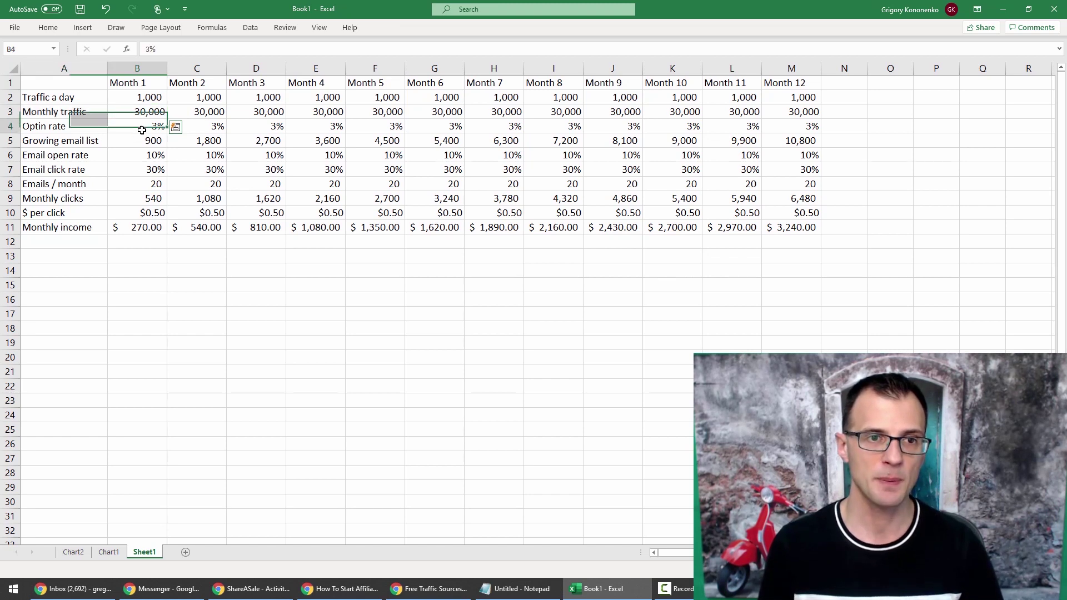
click(143, 140)
key(shift+Left)
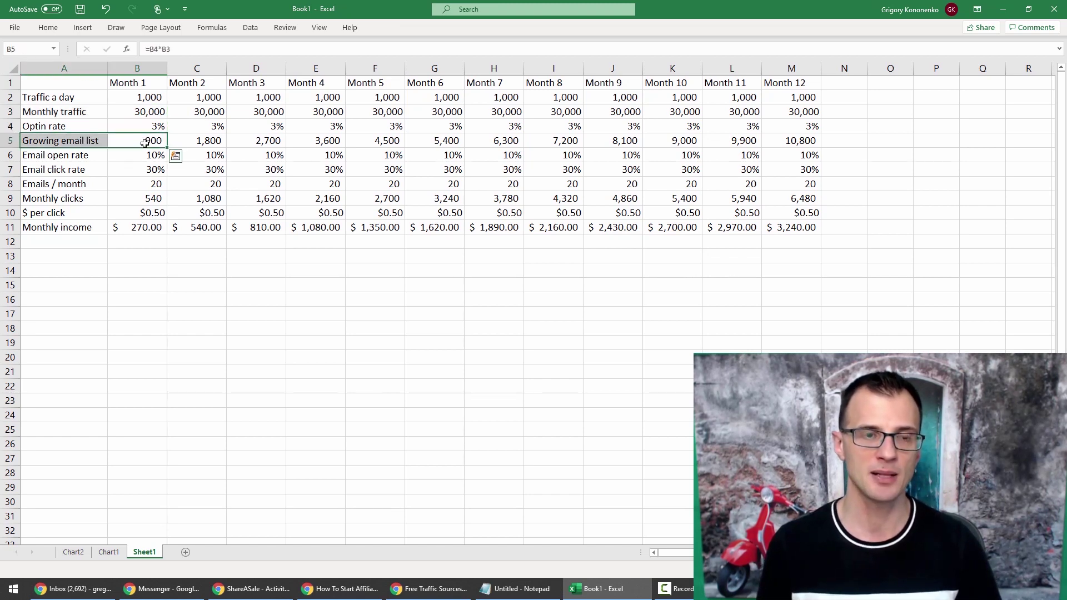
click(144, 142)
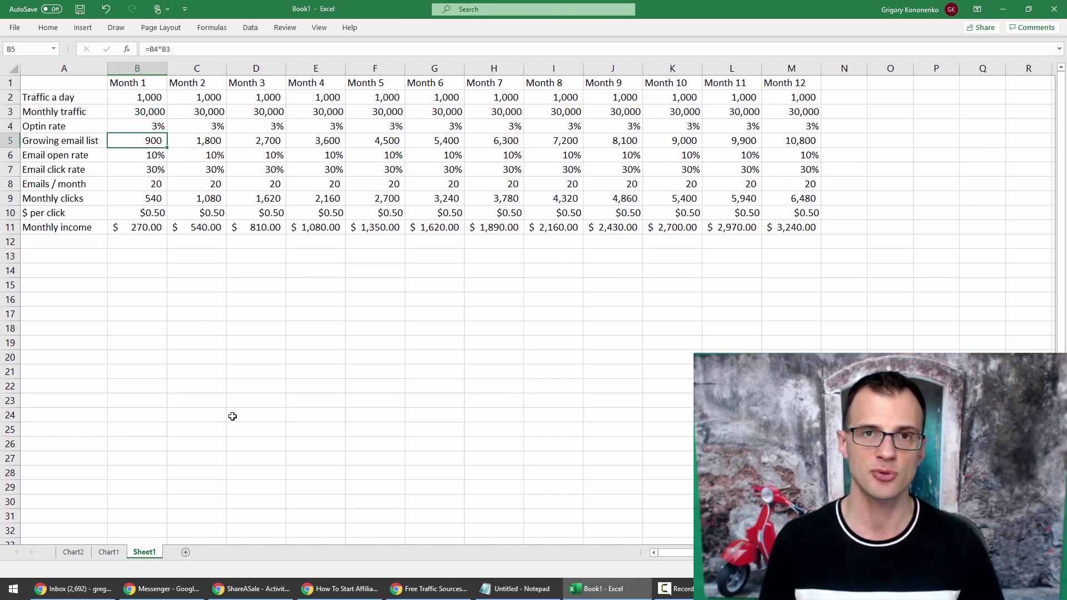
click(145, 151)
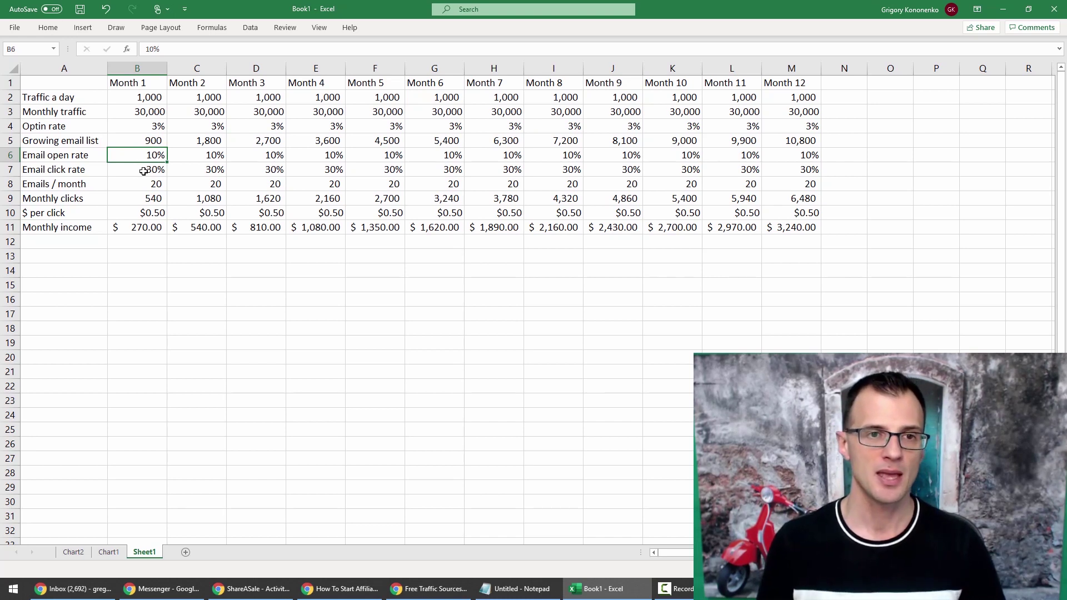
click(143, 171)
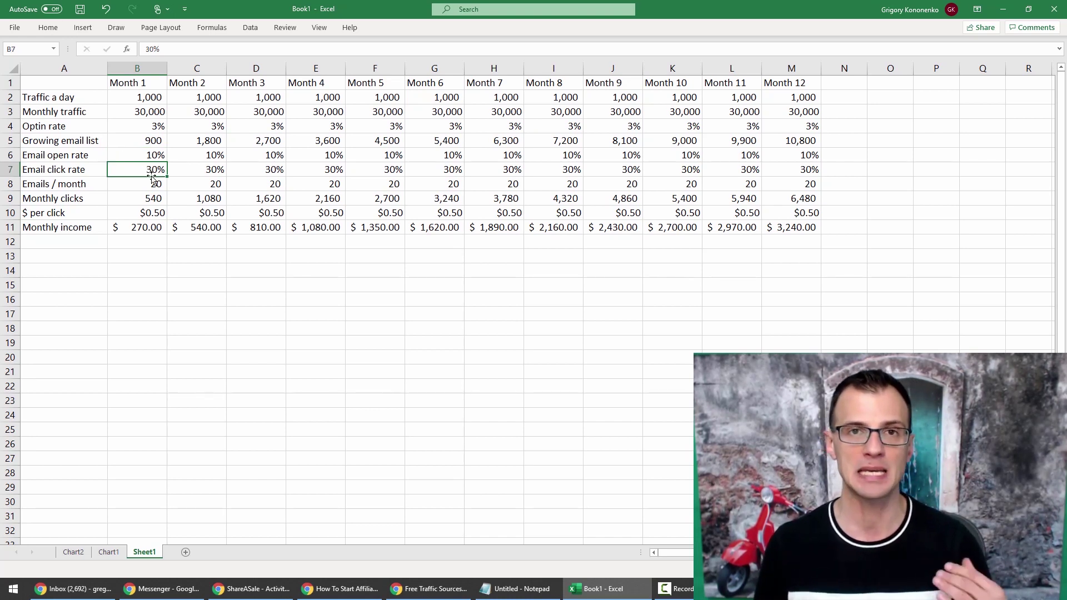
click(148, 141)
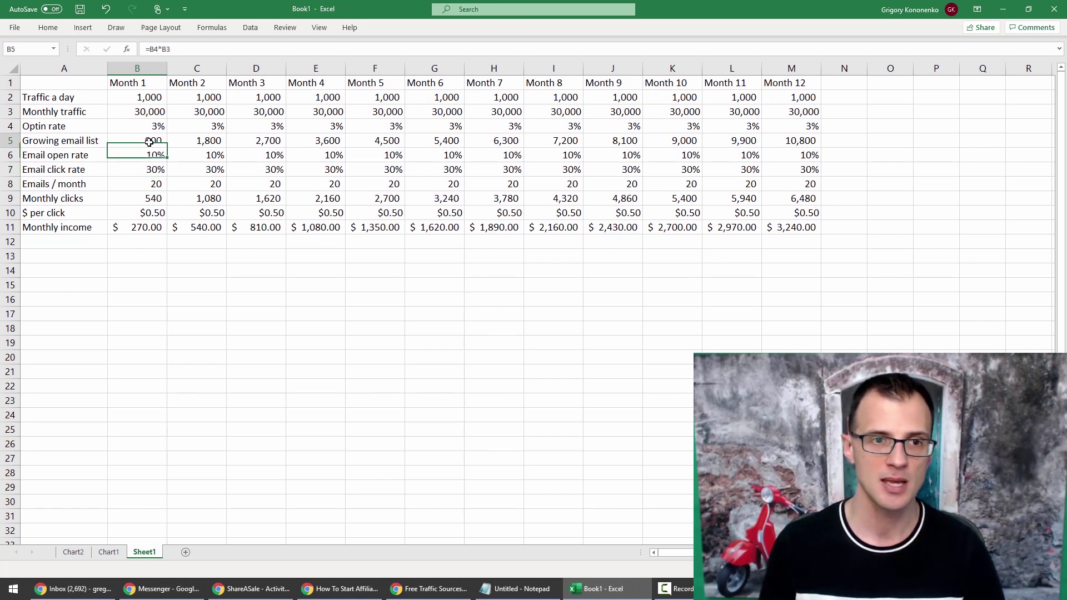
click(144, 180)
click(76, 187)
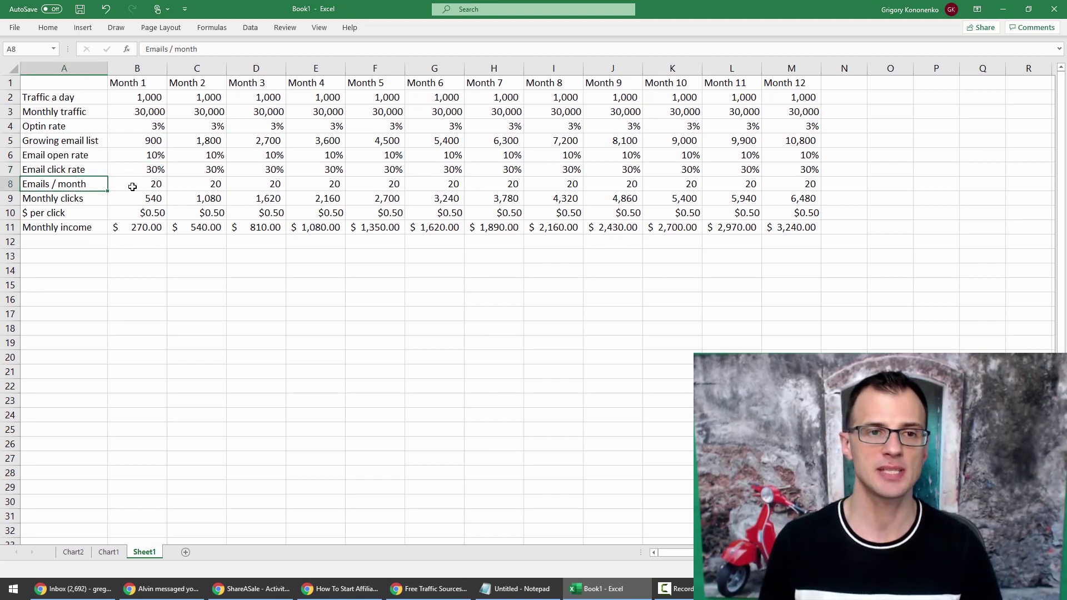
drag(131, 187, 64, 187)
click(146, 186)
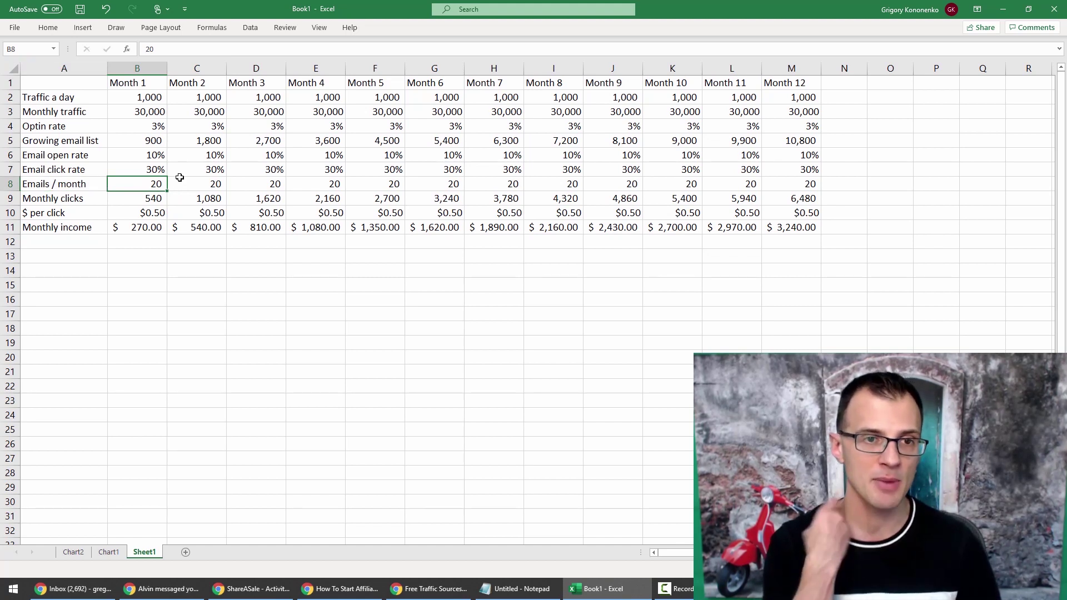
click(153, 141)
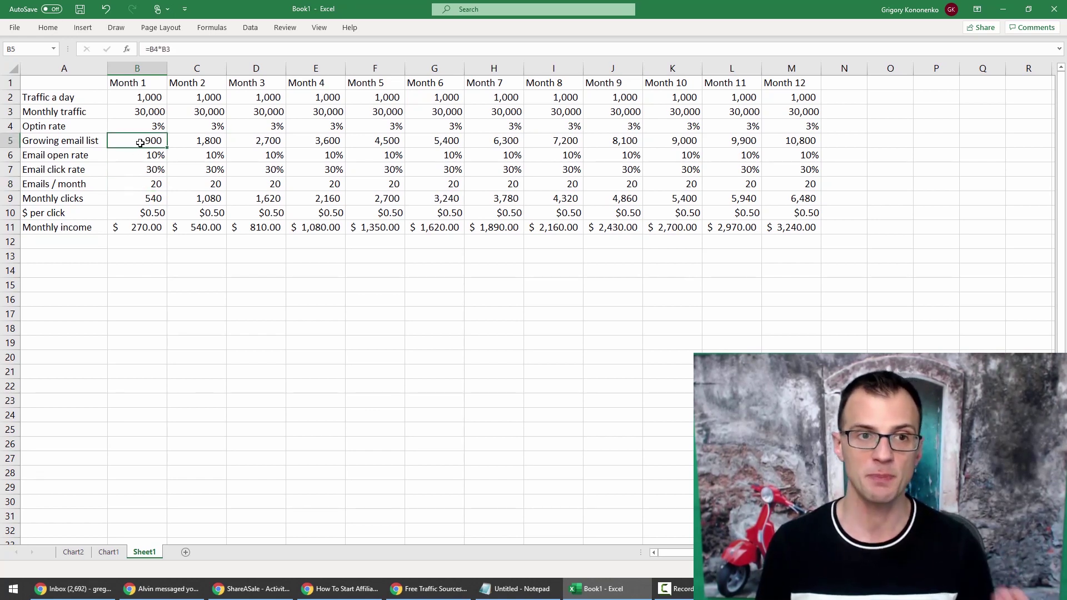
click(142, 156)
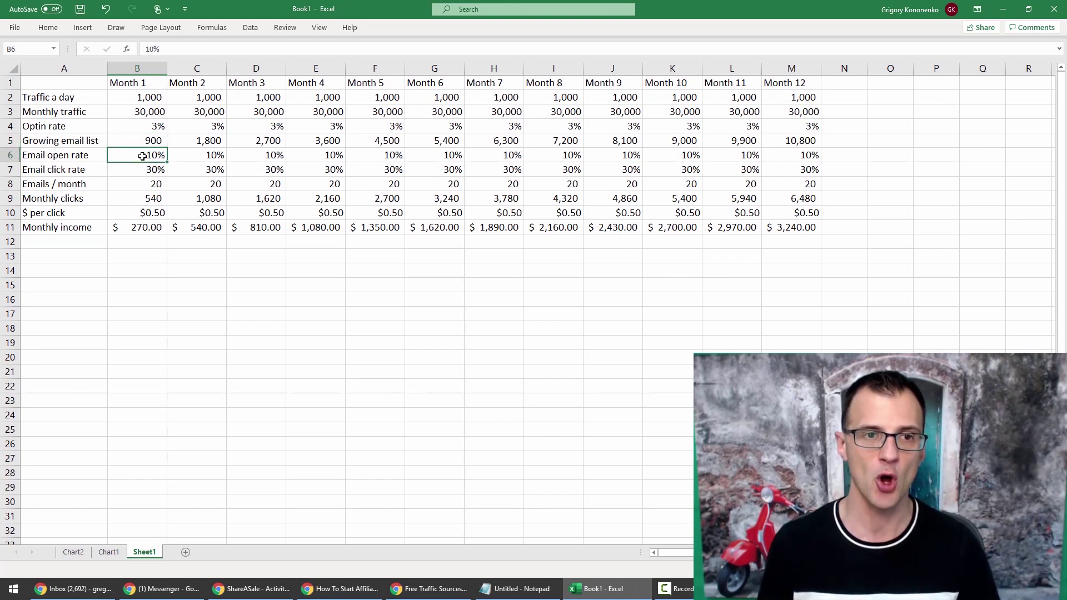
click(143, 170)
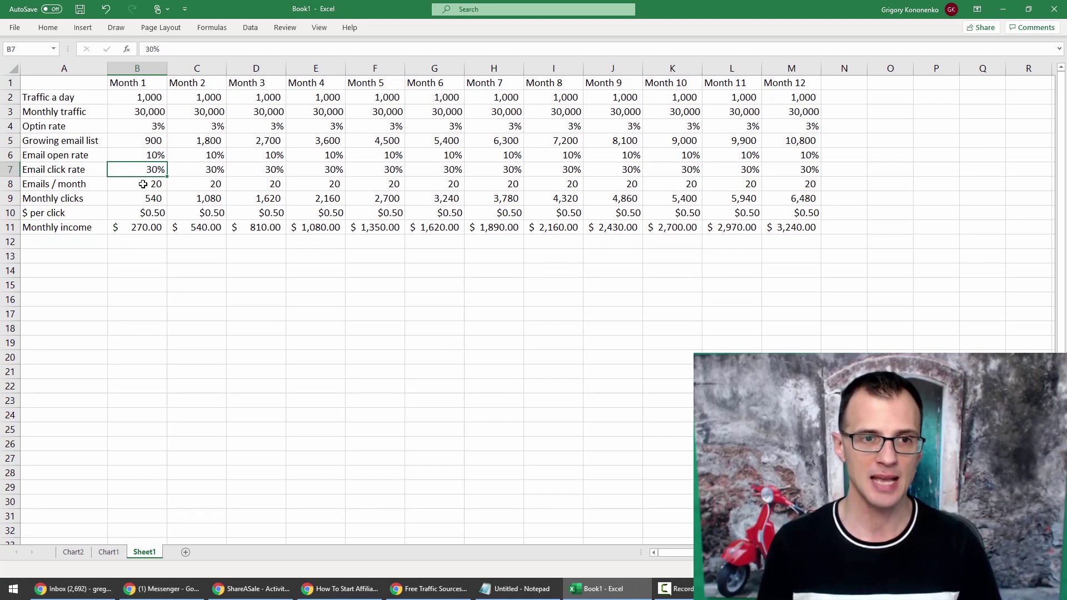
click(143, 185)
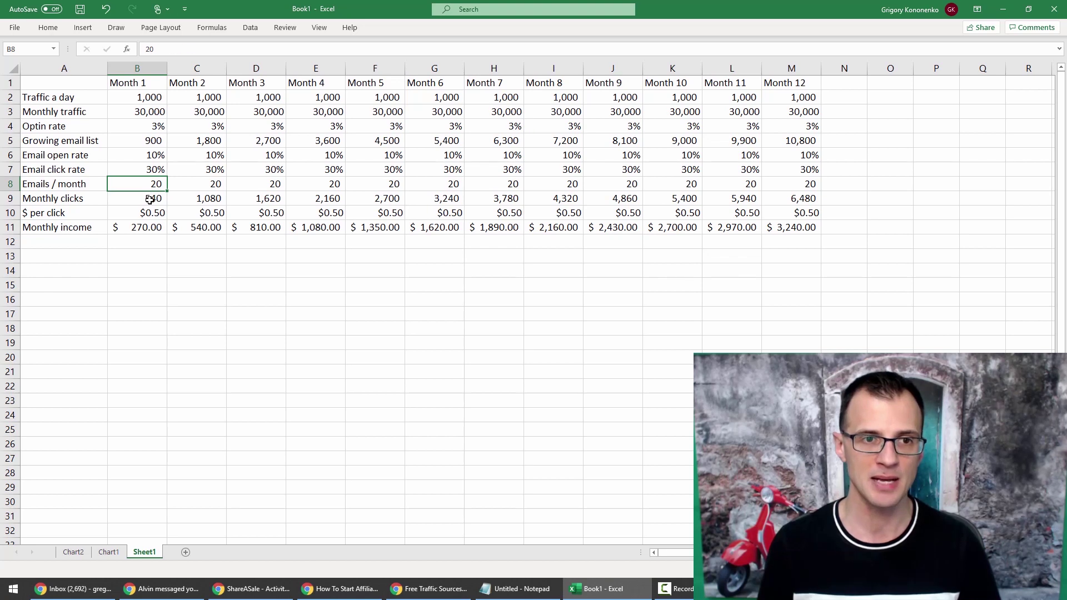
click(148, 199)
key(F2)
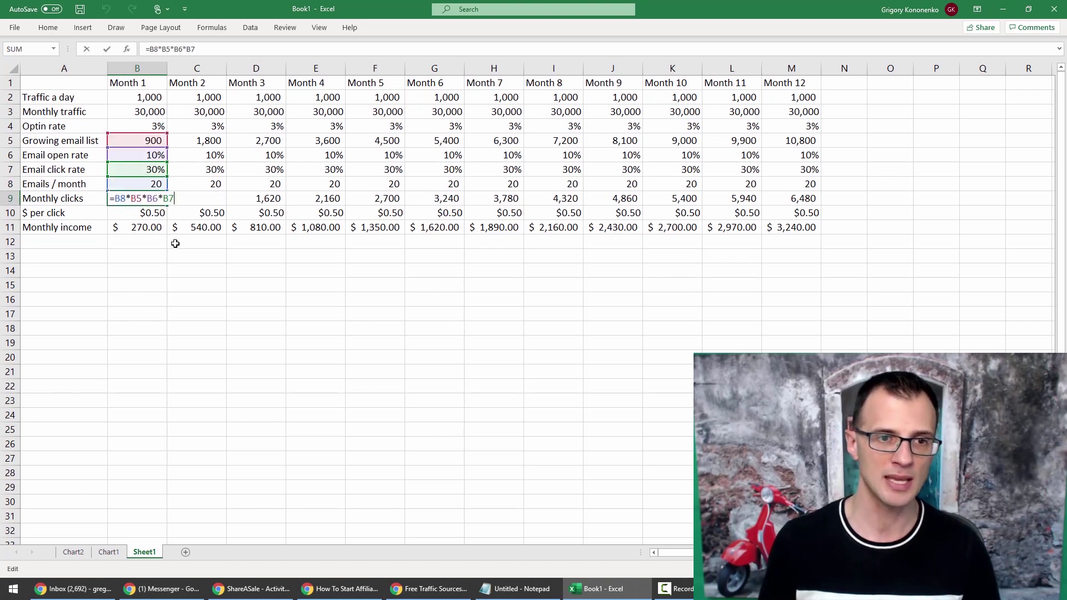
key(Escape)
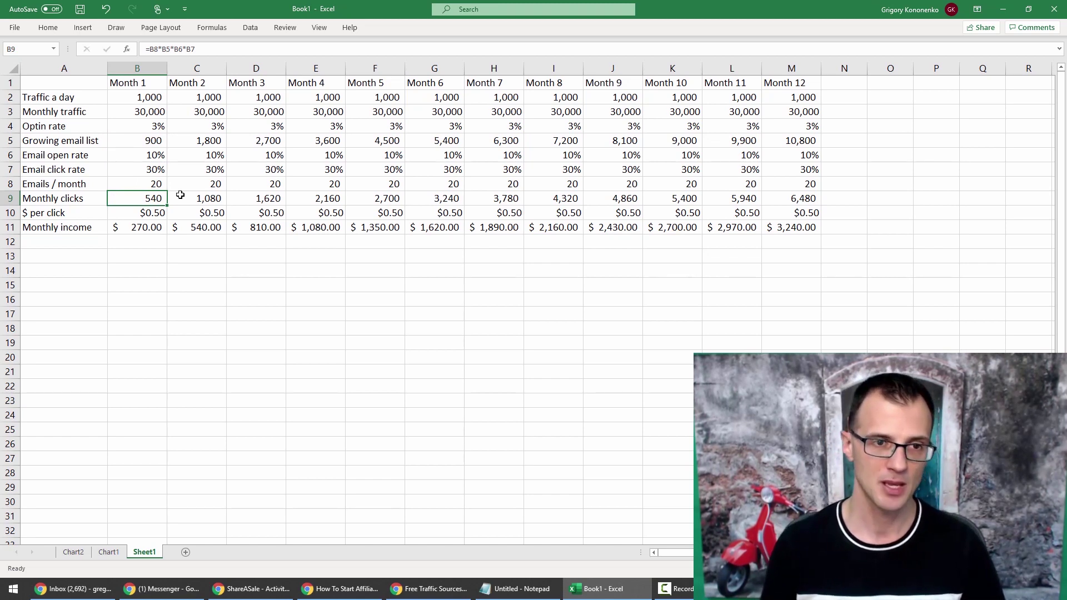
key(Down)
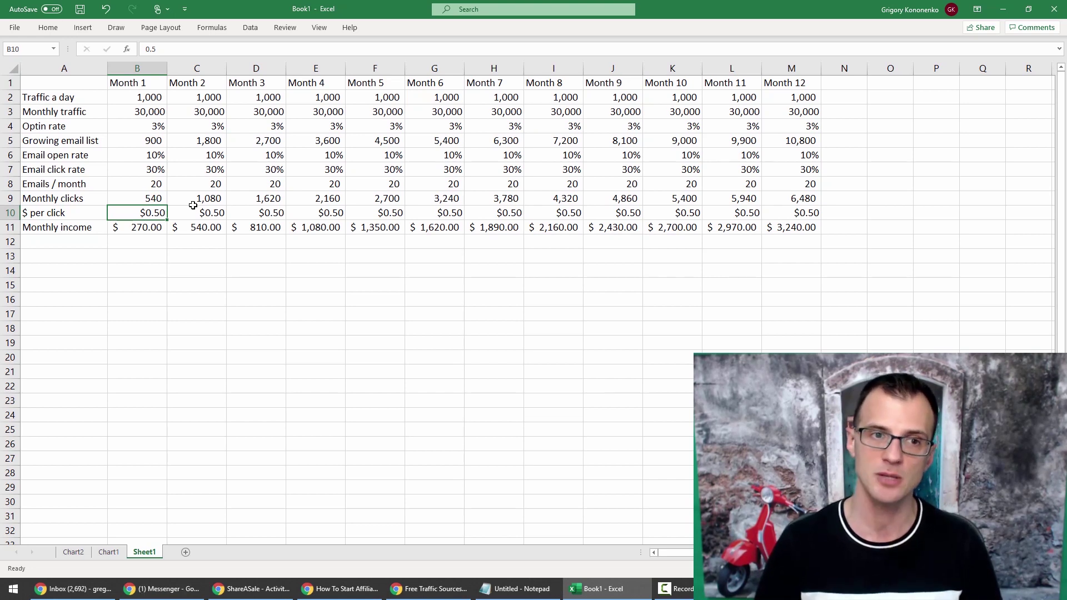
key(Up)
key(Up)
key(Down)
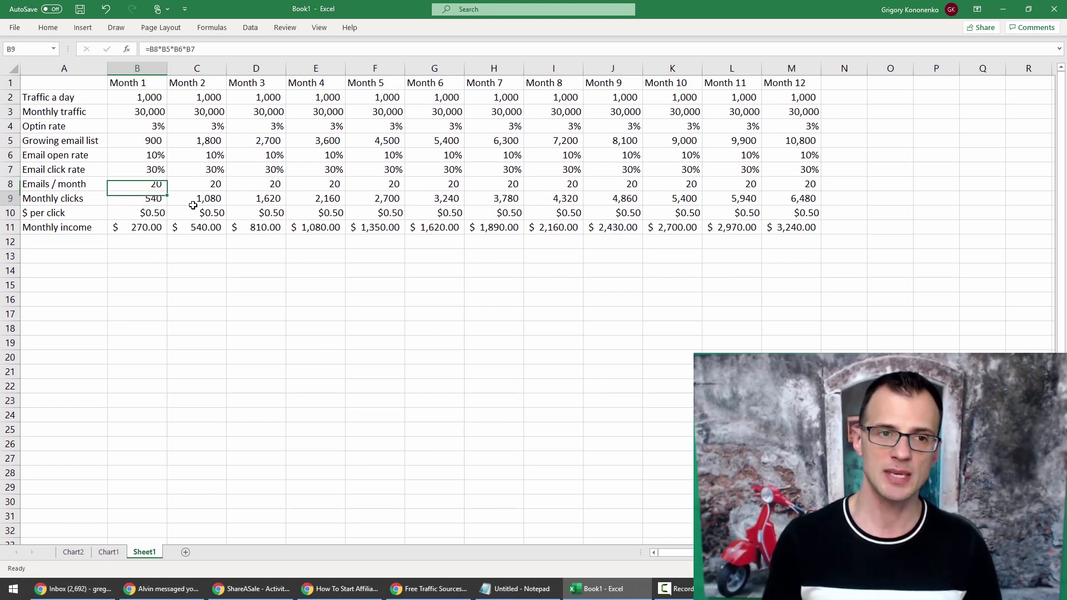
key(Down)
key(Down)
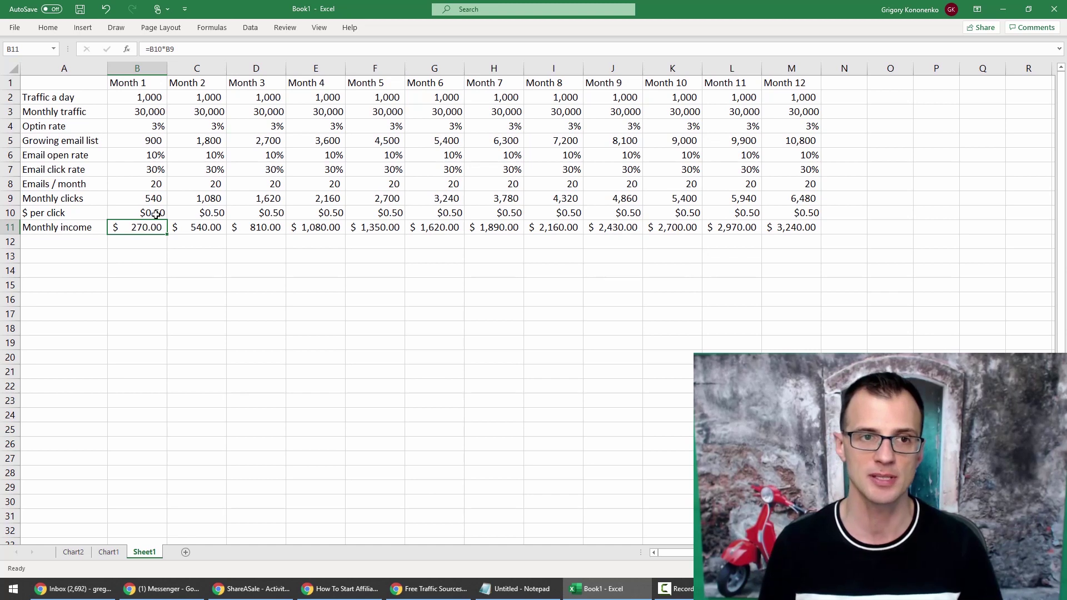
click(151, 99)
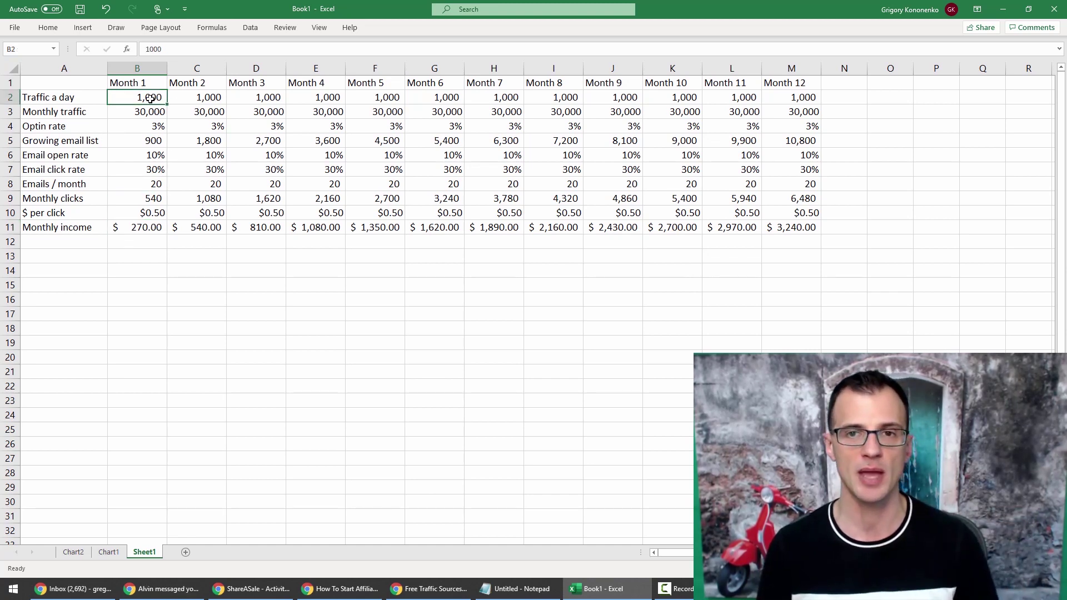
drag(152, 99, 798, 98)
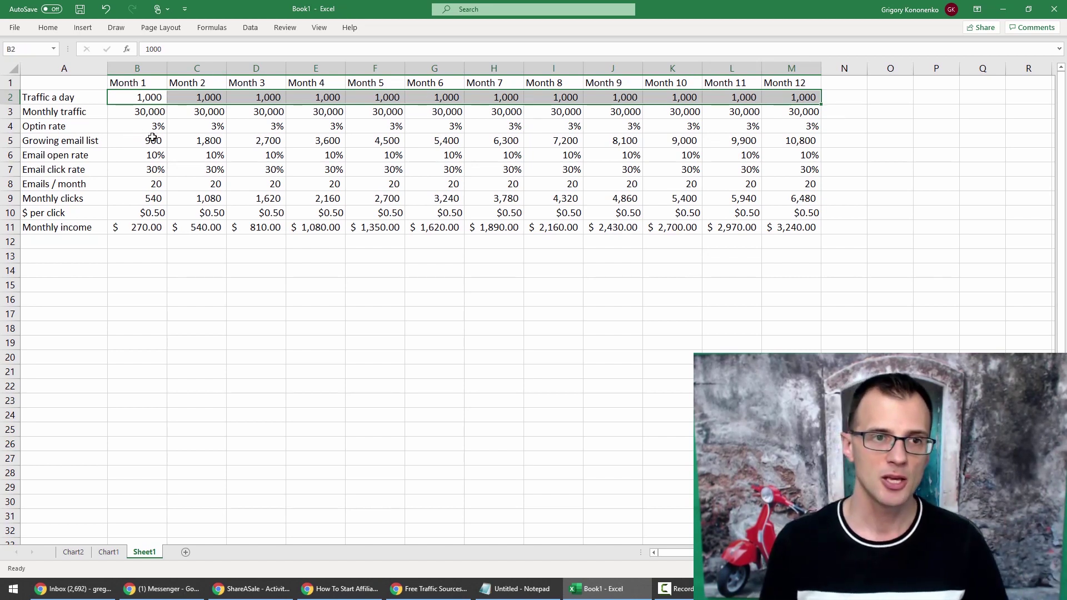
drag(152, 139, 449, 140)
click(452, 141)
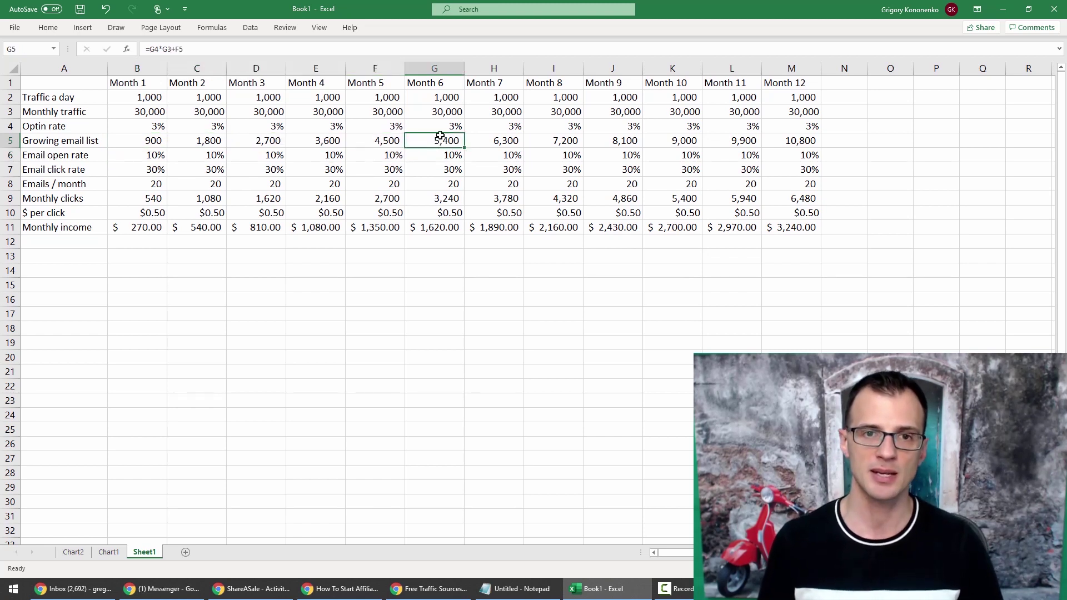
click(812, 143)
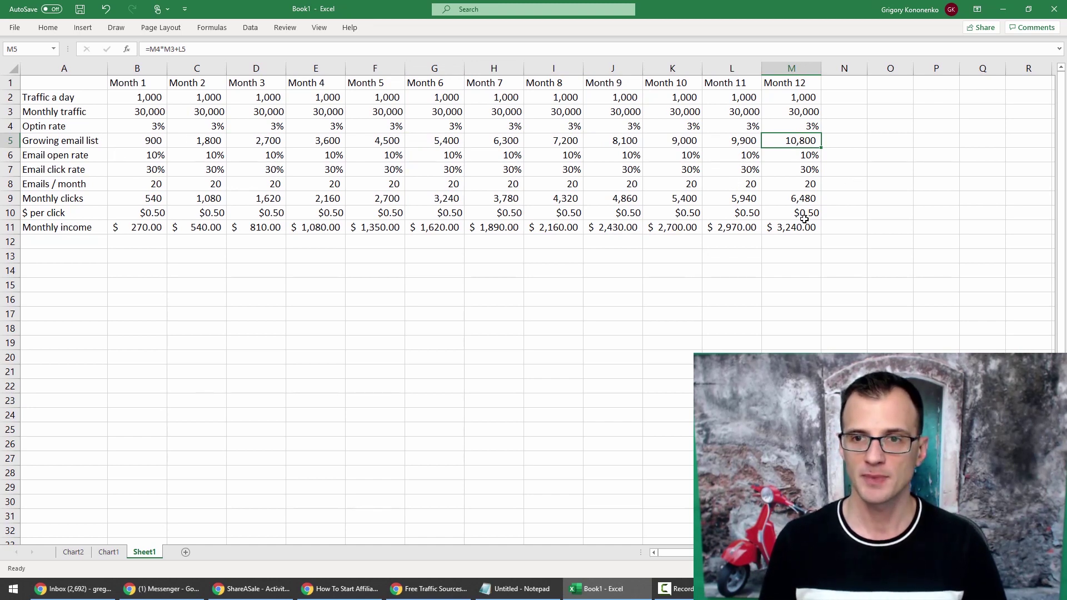
click(813, 201)
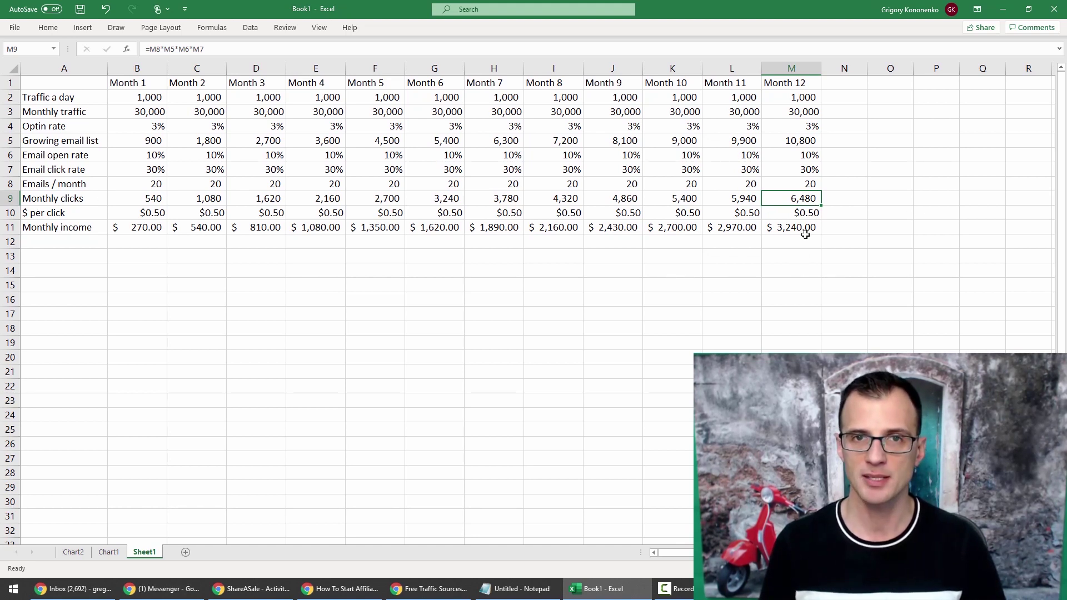
click(806, 214)
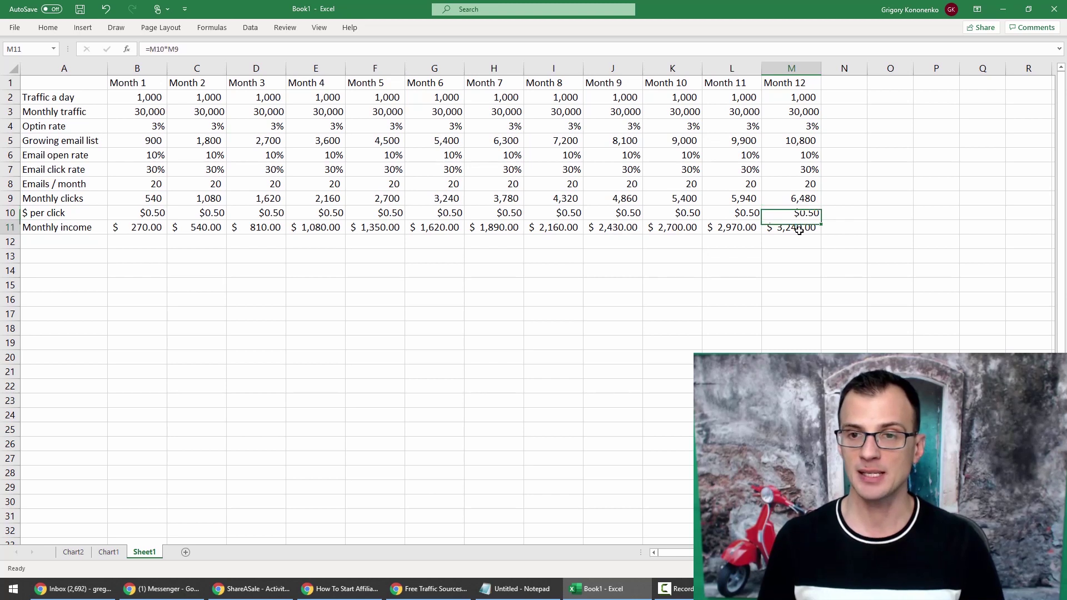
click(800, 228)
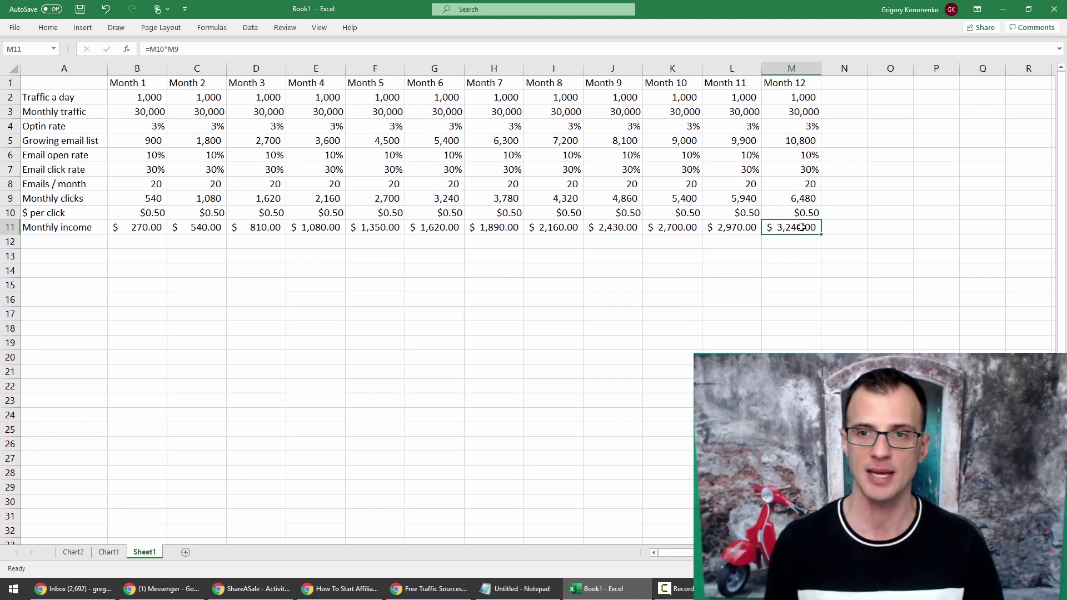
drag(136, 82, 818, 228)
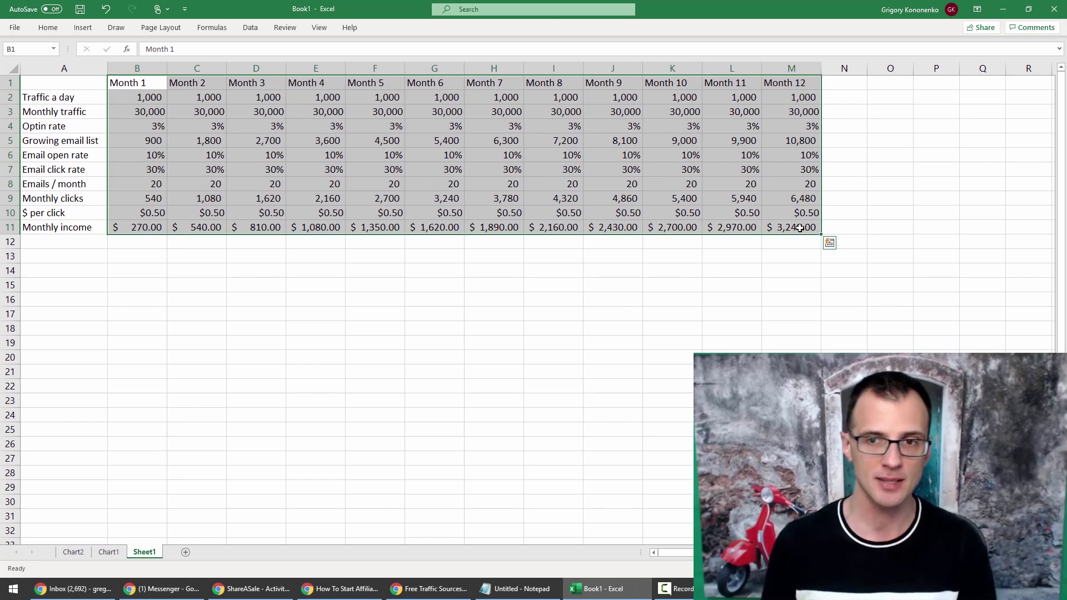
click(800, 228)
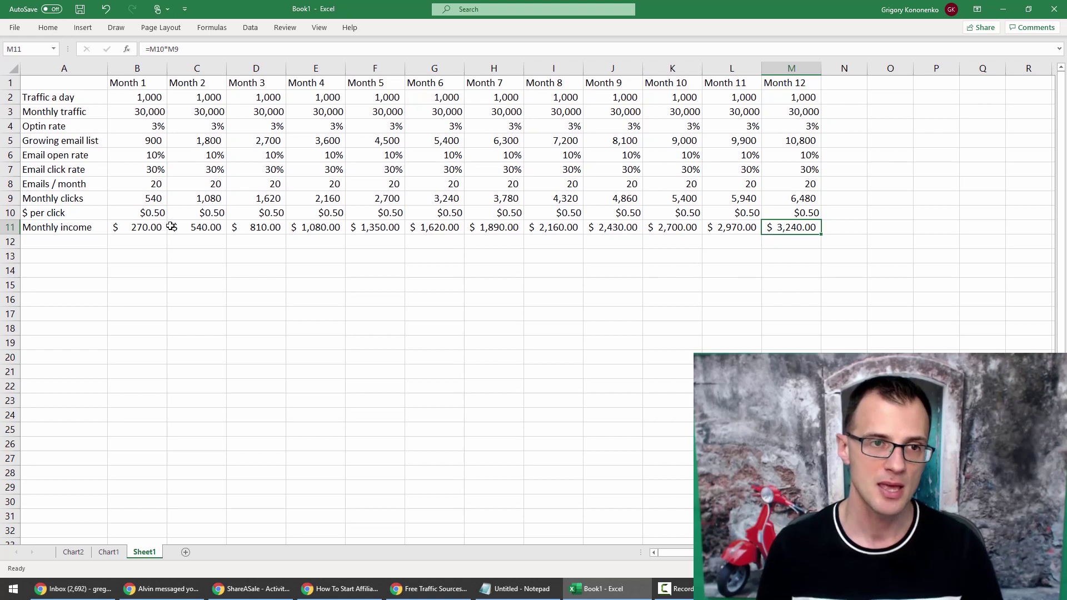
key(ctrl+z)
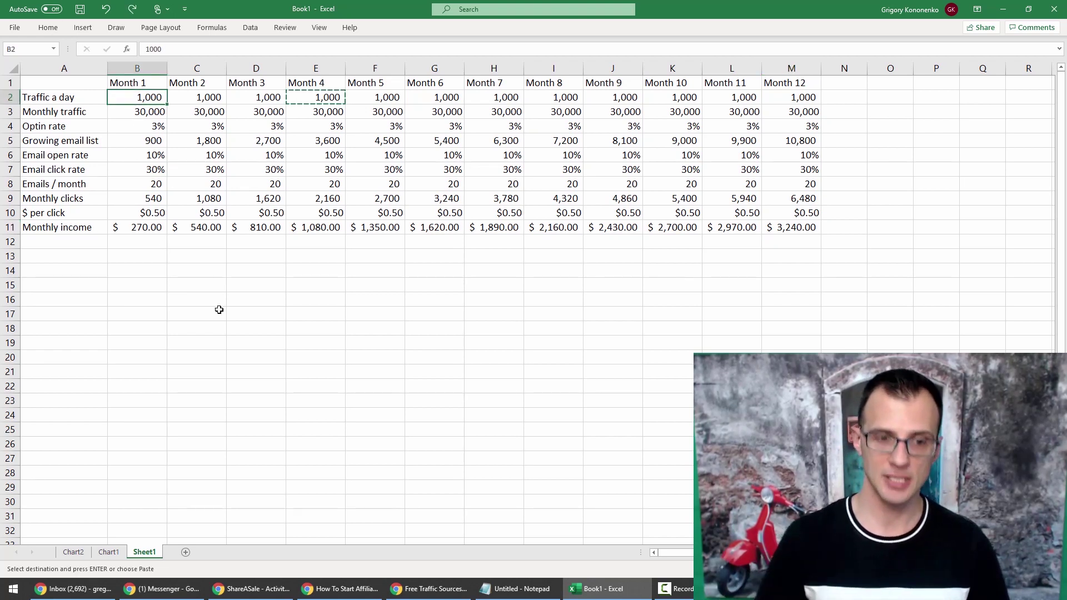
Enter 2000 daily visitors in B2, a 12% open rate in B6, and a 3.5% opt-in rate in B4.
text(2000)
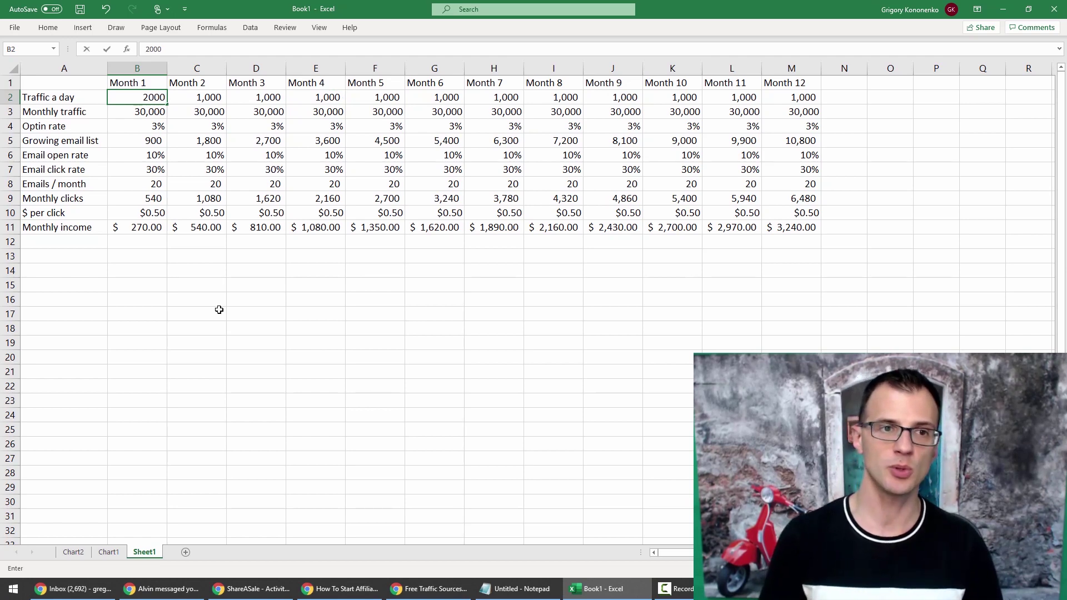
key(Return)
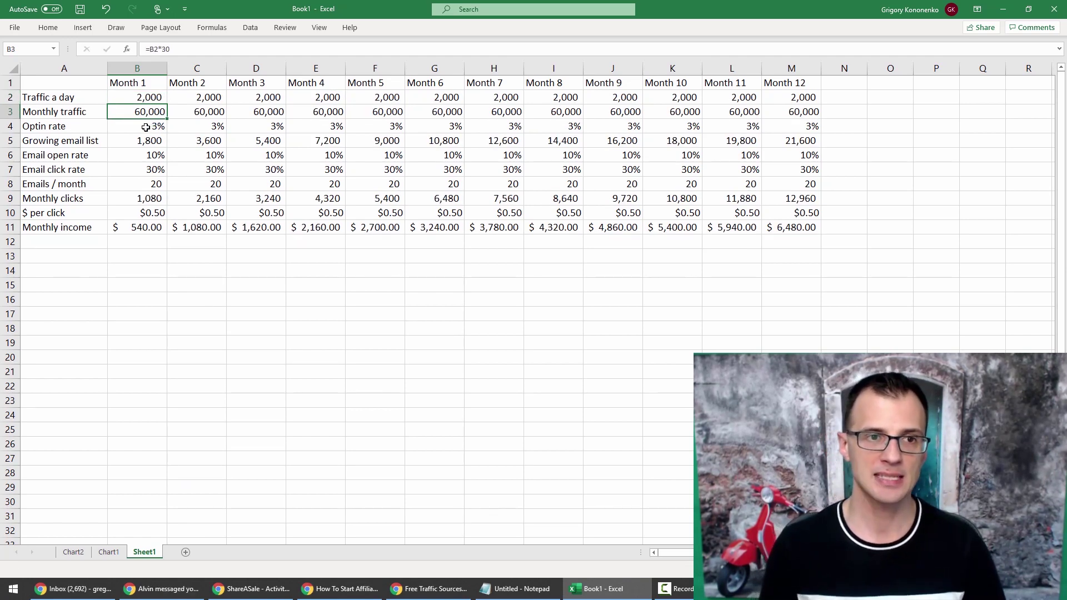
key(Down)
key(Down)
key(Down)
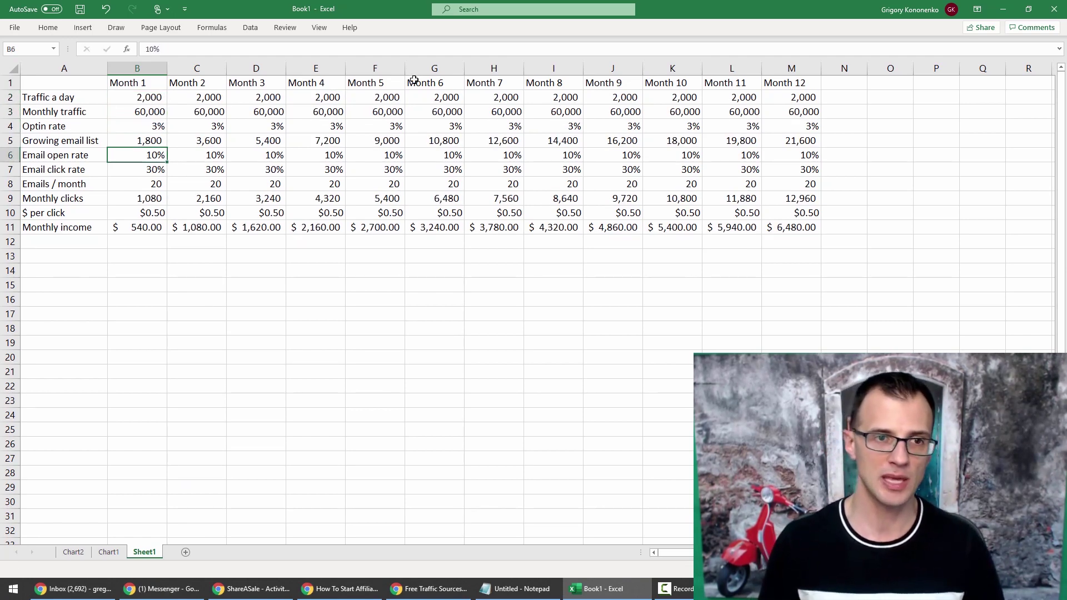
text(12)
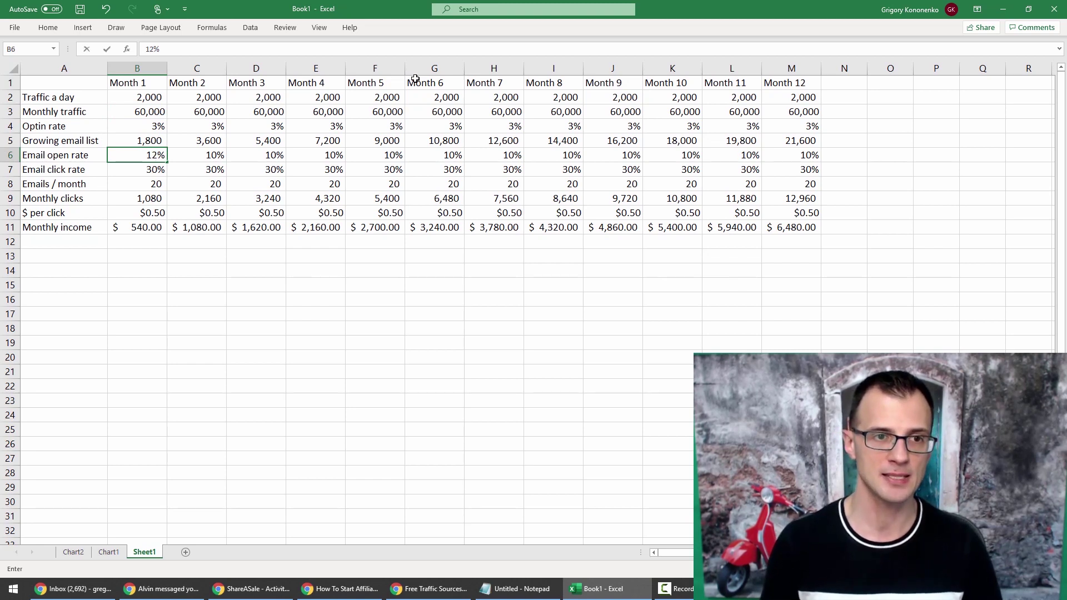
key(Return)
click(131, 130)
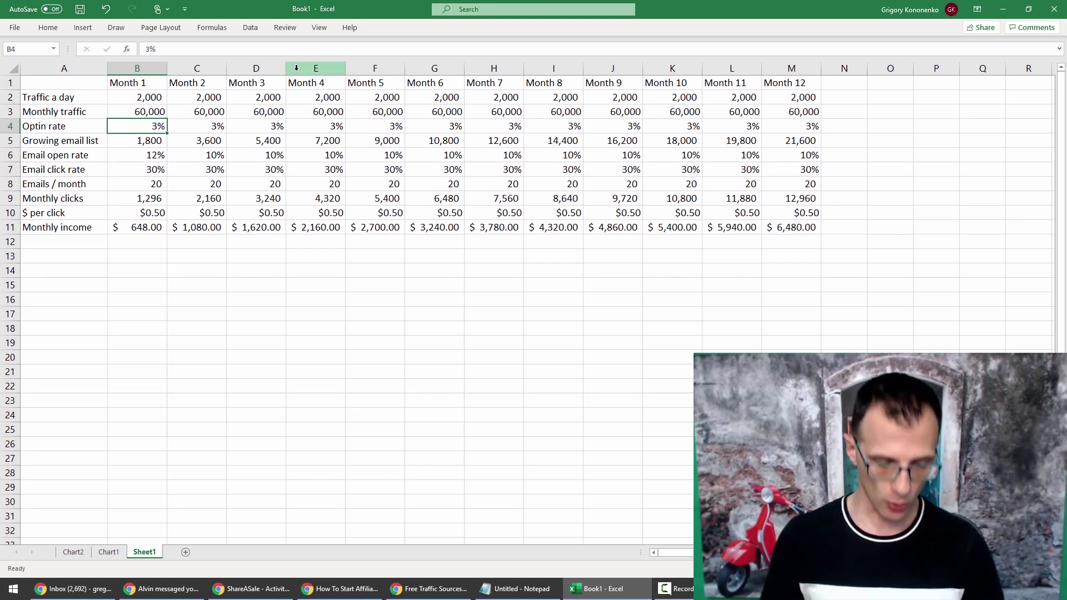
text(3.5)
key(Return)
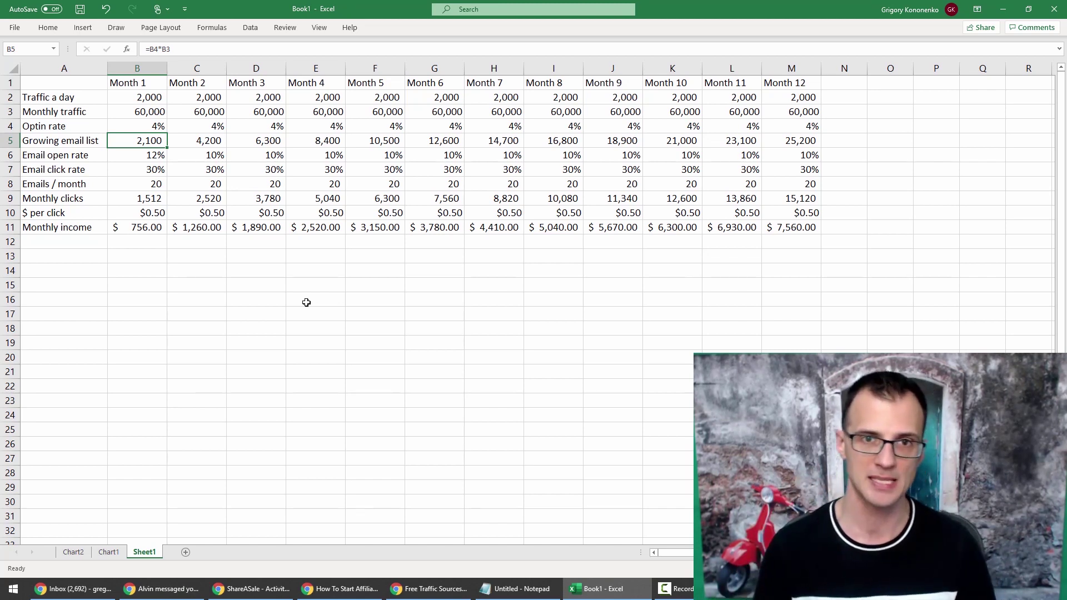
drag(120, 83, 435, 229)
click(389, 229)
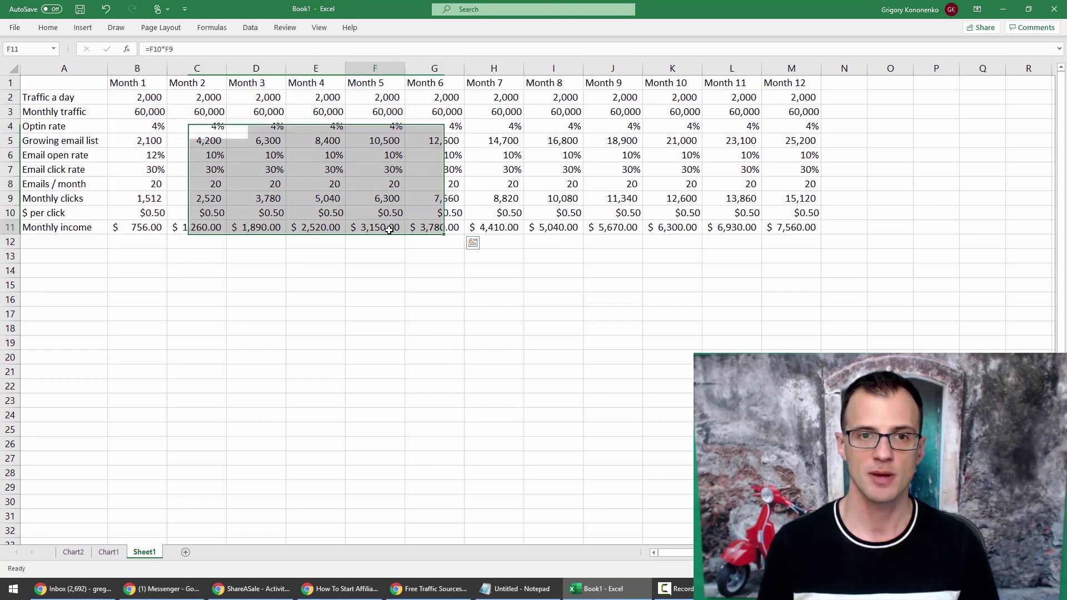
drag(371, 84, 374, 228)
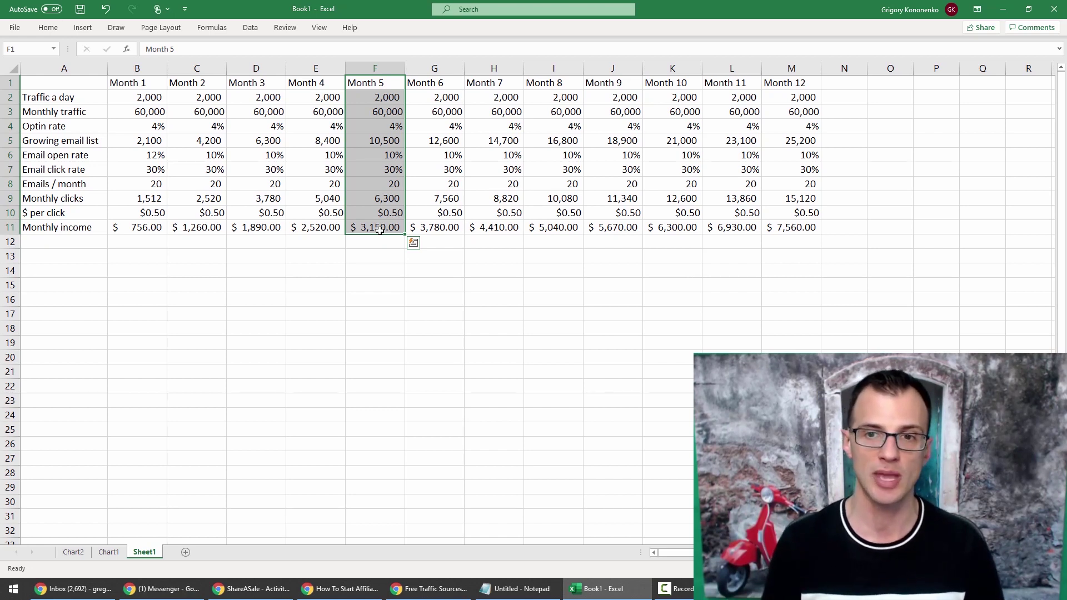
key(Left)
key(Left)
key(Left)
drag(800, 230, 797, 143)
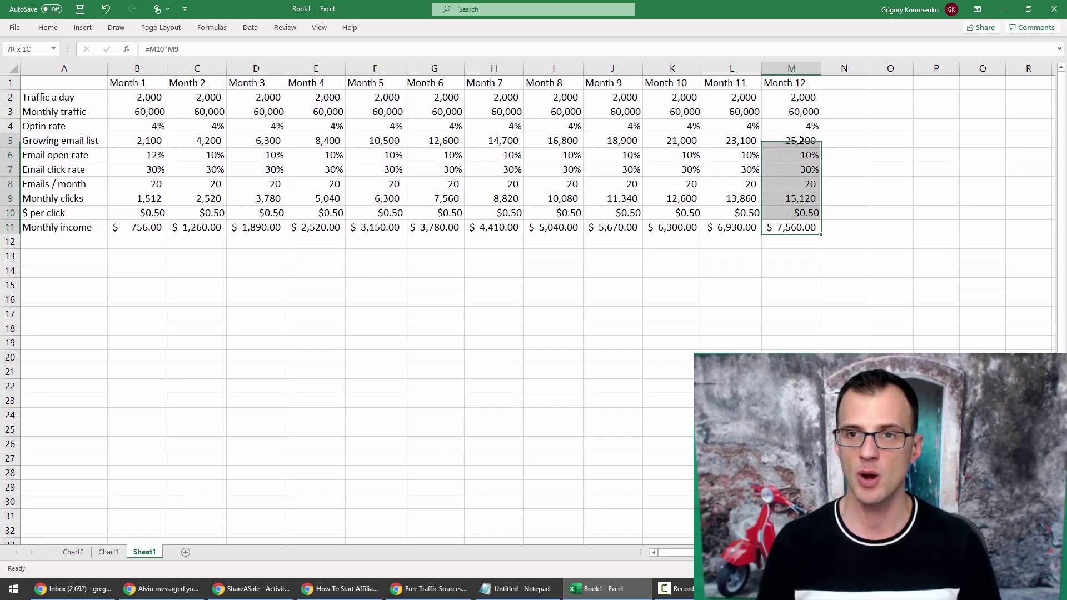
drag(75, 89, 772, 228)
click(393, 255)
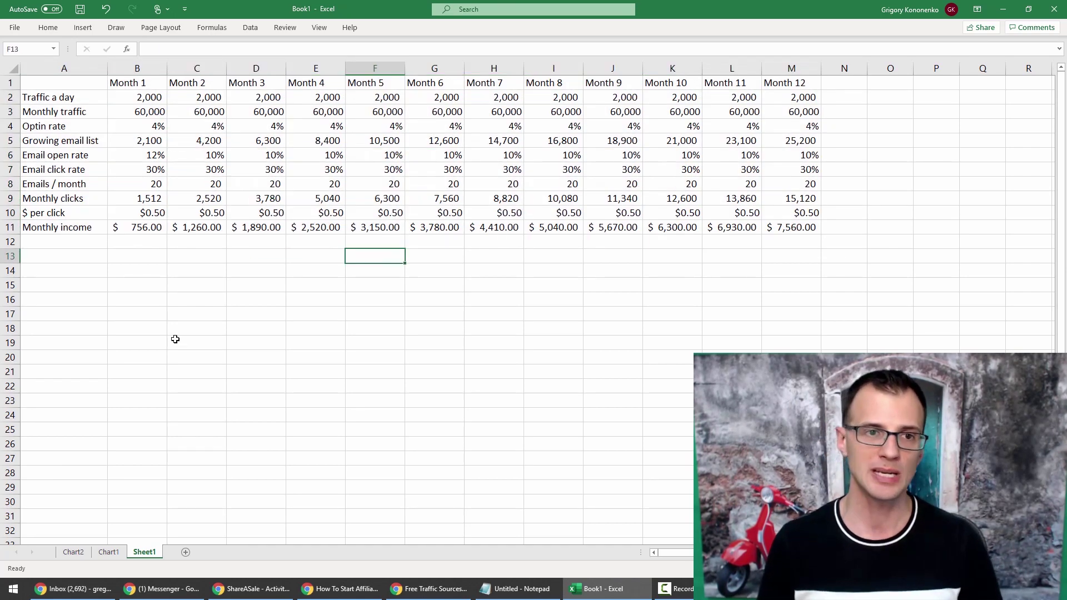
click(137, 314)
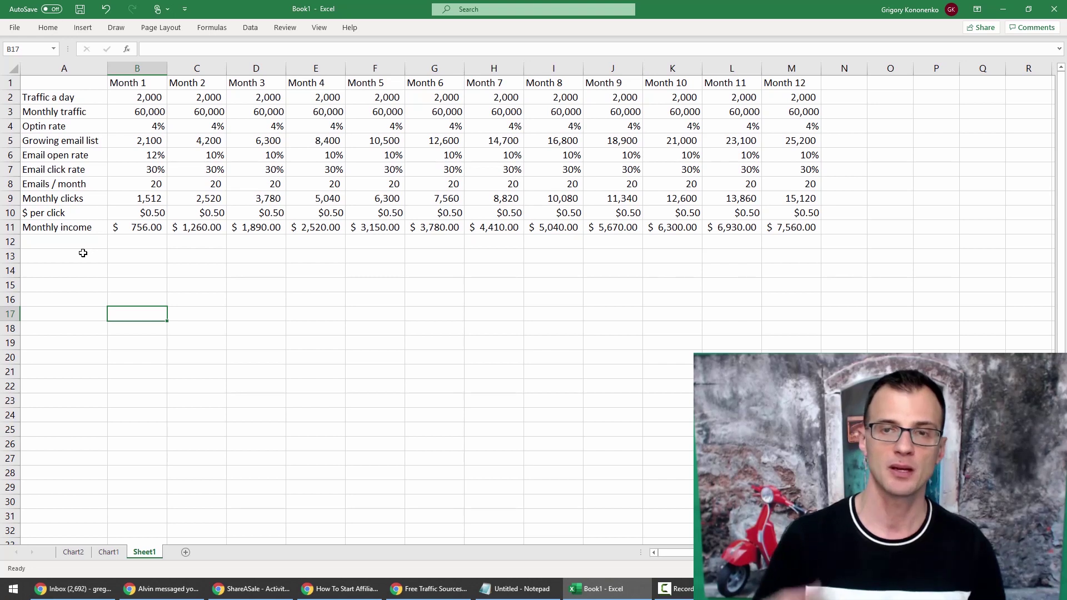
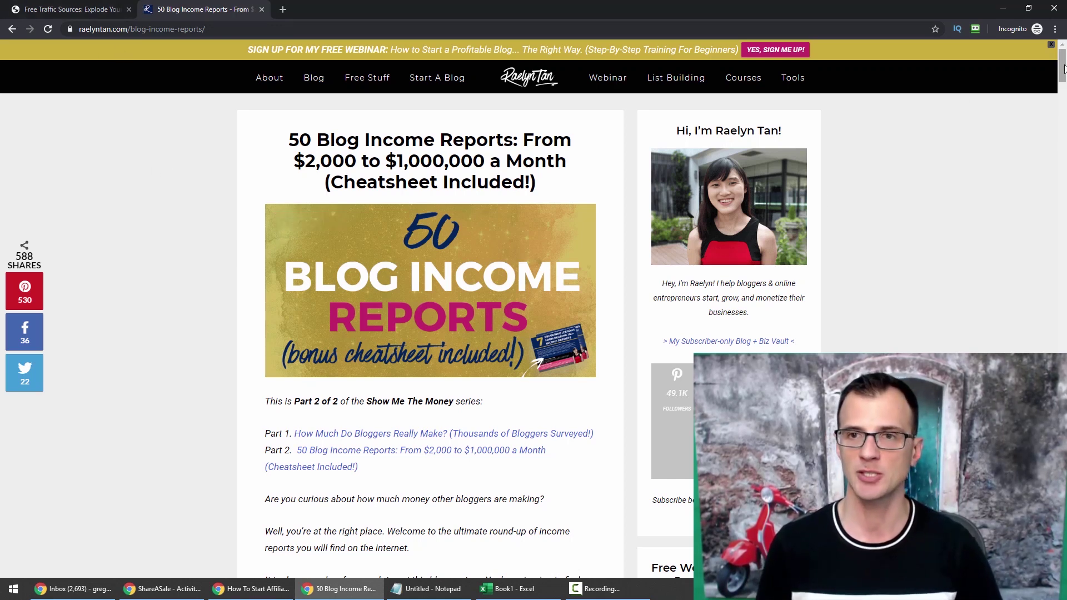
Scroll down the '50 Blog Income Reports' article to the list of bloggers.
scroll(173, 115, down, 3)
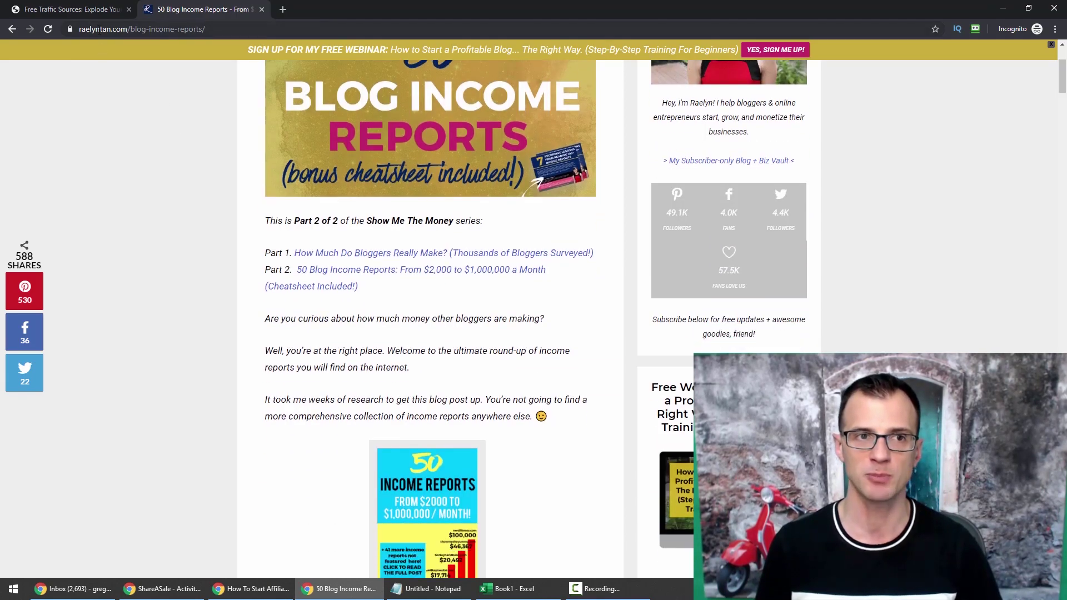
drag(1059, 80, 1053, 113)
scroll(979, 90, up, 12)
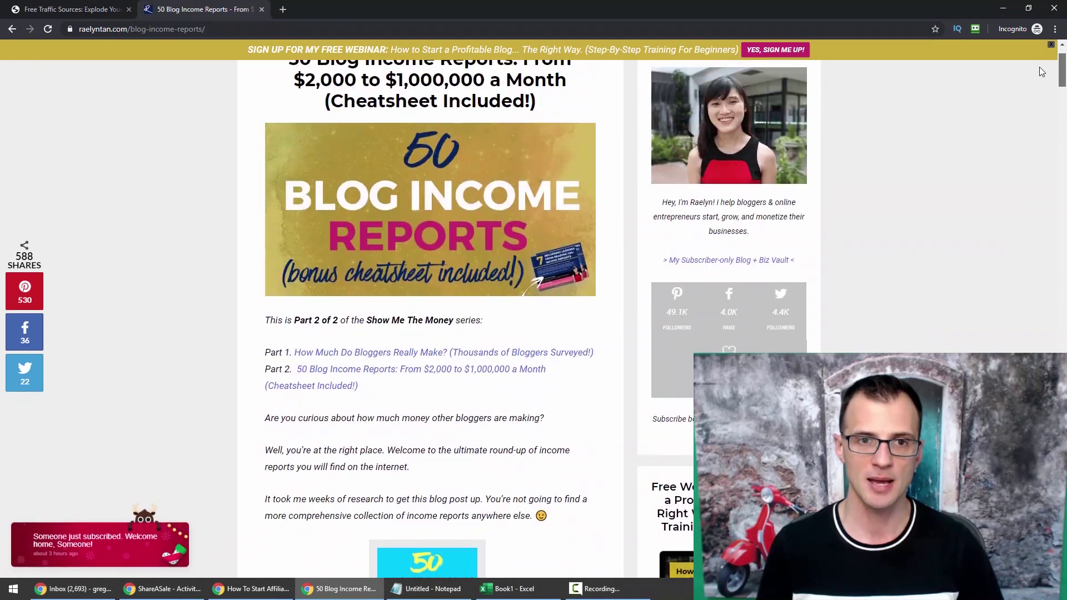
drag(1059, 67, 1057, 194)
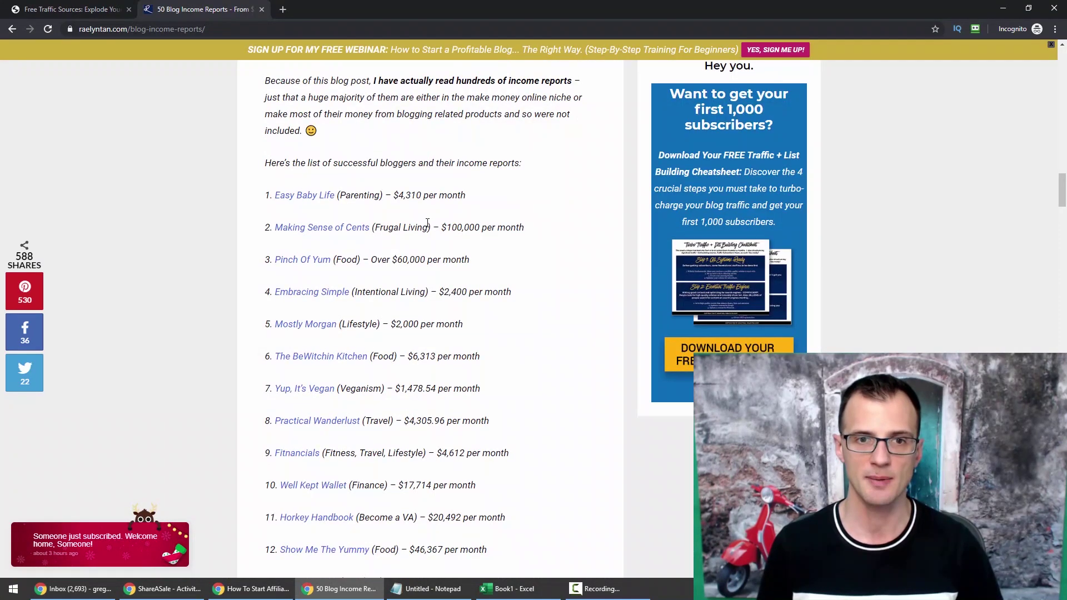
scroll(328, 172, down, 1)
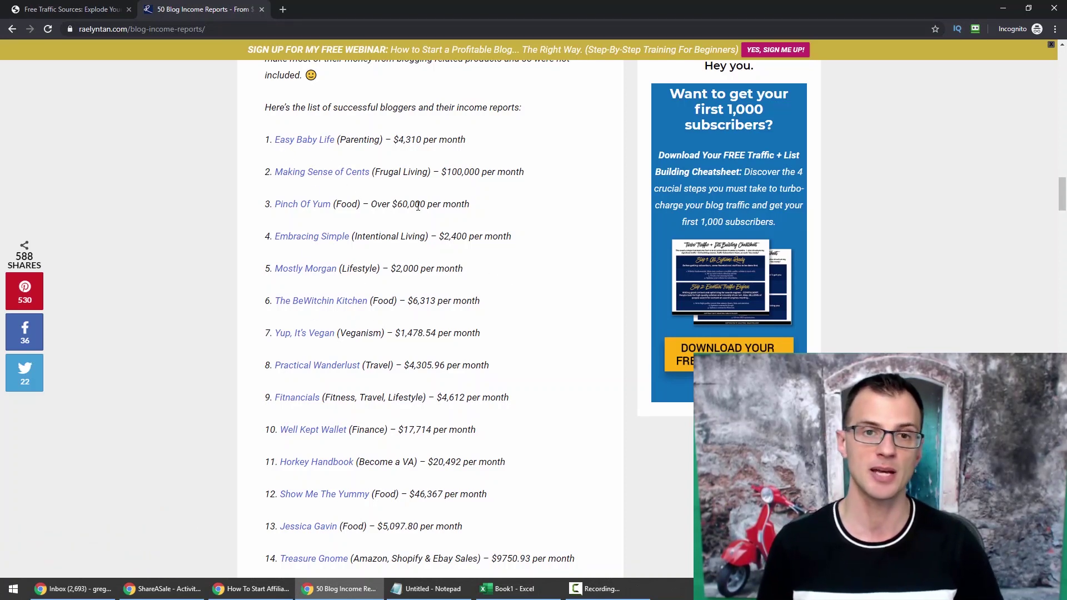
Highlight the Frugal Living, Lifestyle, Food and Travel niches, then read further down the list.
double_click(394, 174)
drag(393, 174, 409, 169)
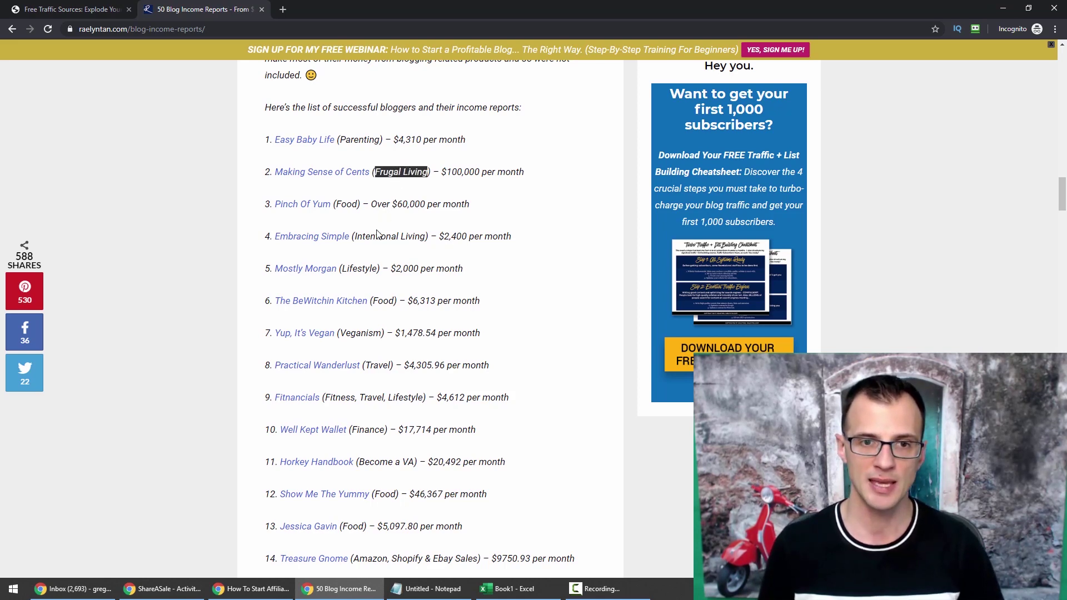
double_click(363, 268)
double_click(384, 300)
click(369, 332)
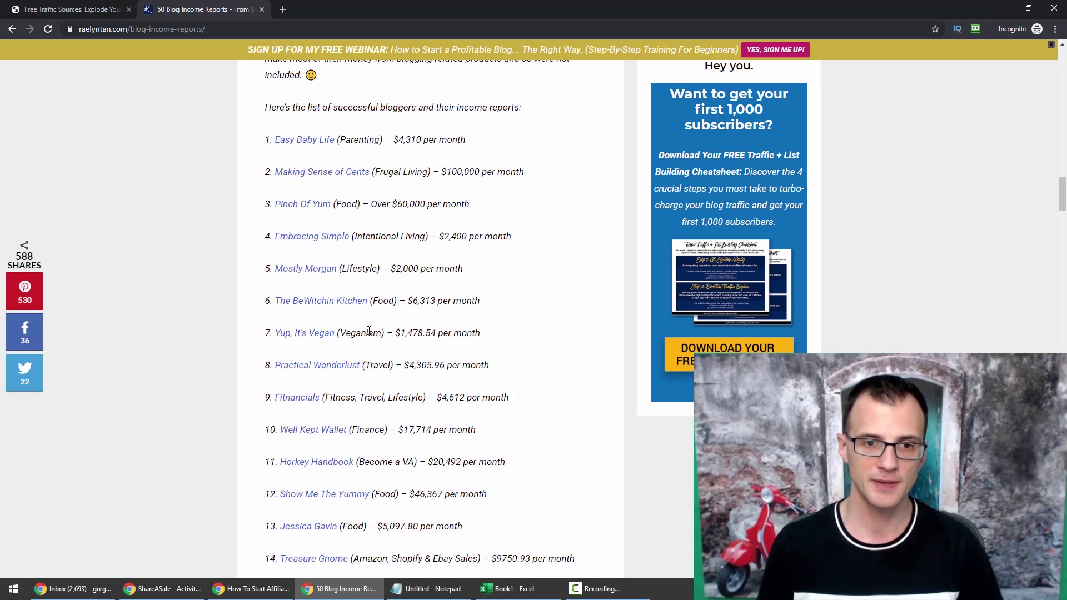
double_click(373, 367)
scroll(533, 311, down, 5)
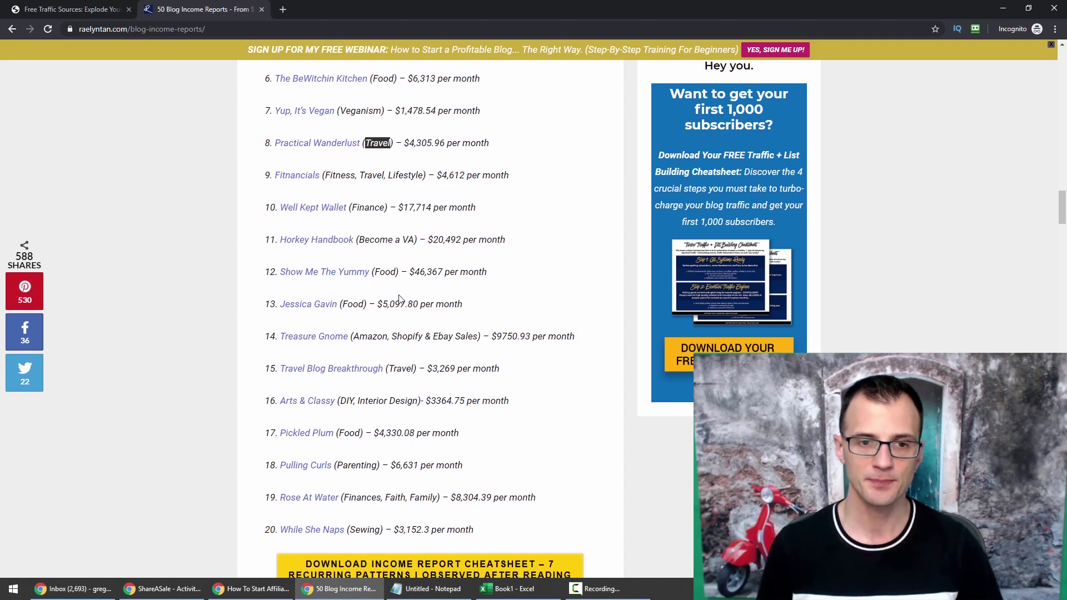
scroll(339, 127, down, 6)
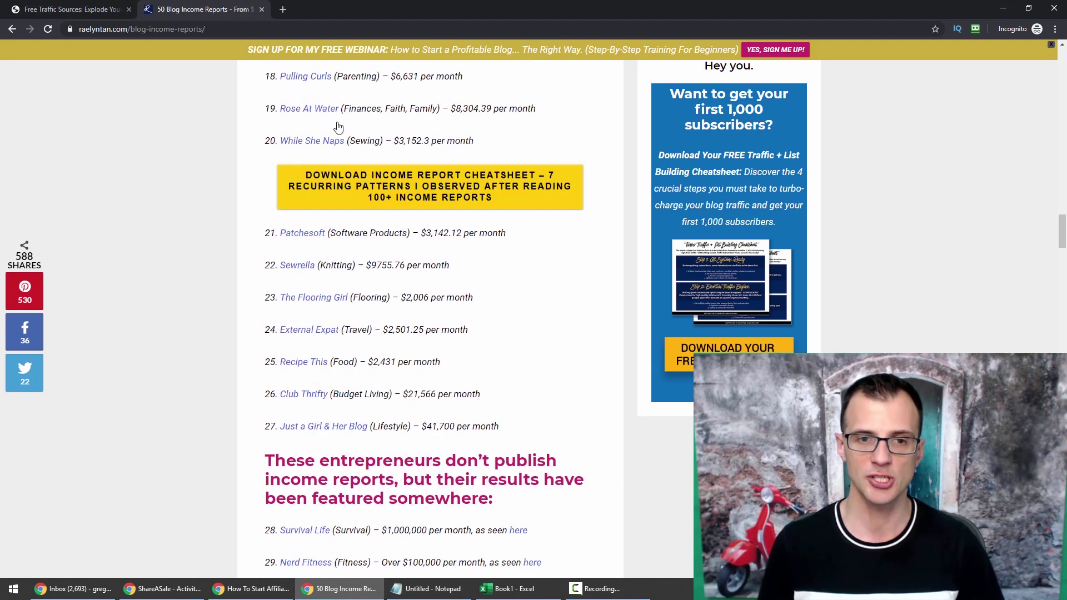
scroll(363, 259, down, 3)
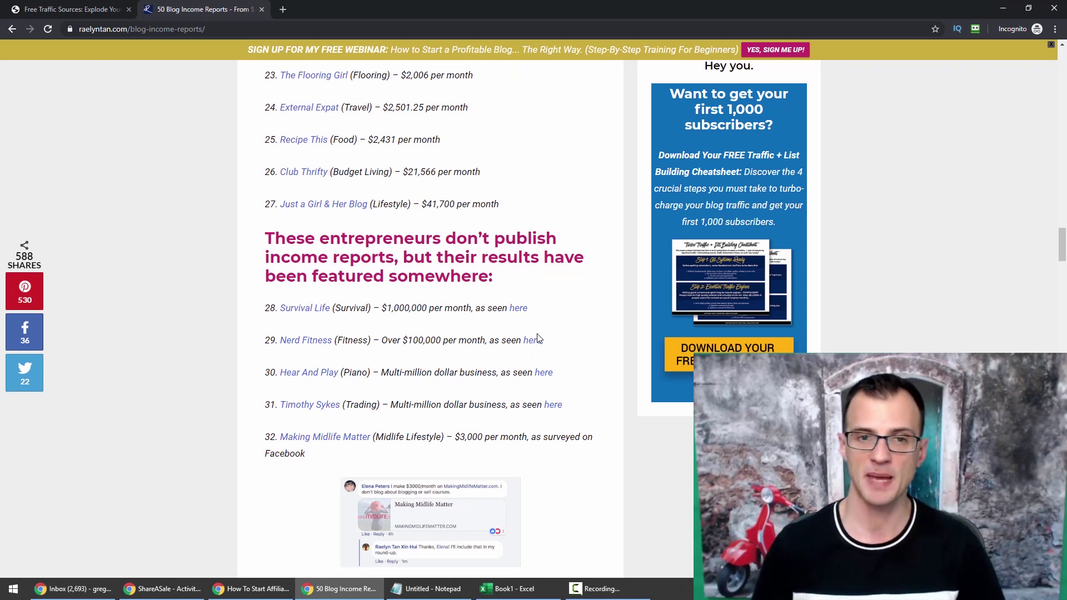
scroll(533, 316, down, 13)
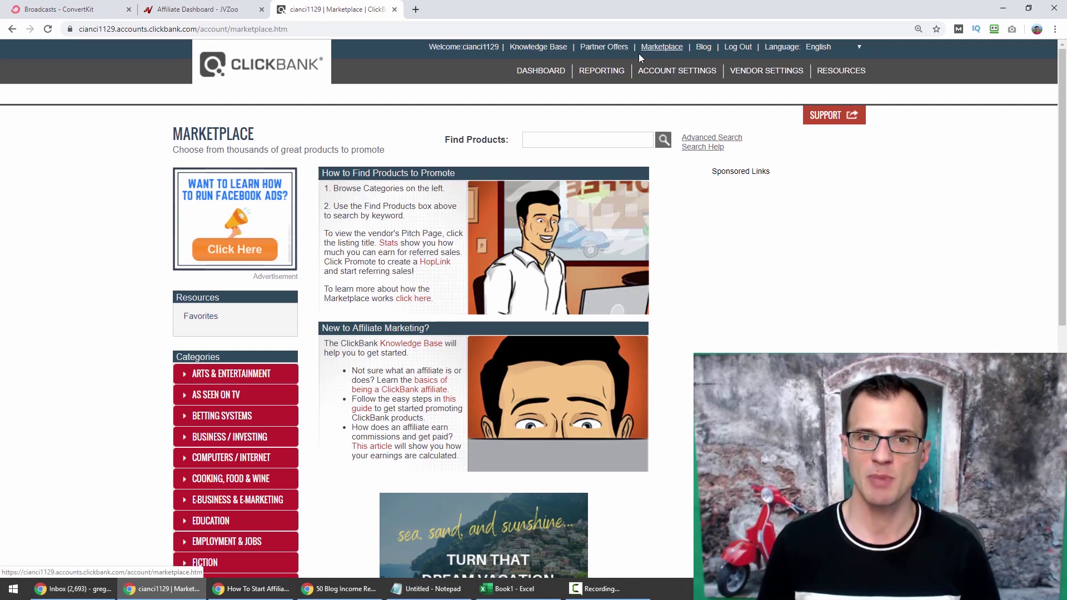
Run a ClickBank advanced search for products with gravity higher than 20.
click(701, 139)
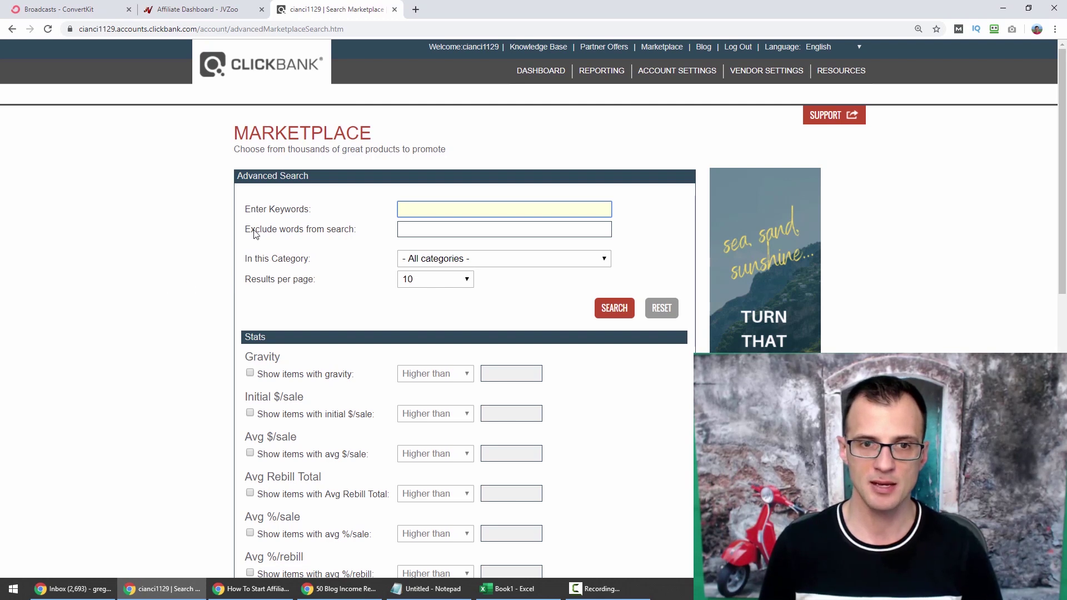
click(283, 379)
click(500, 379)
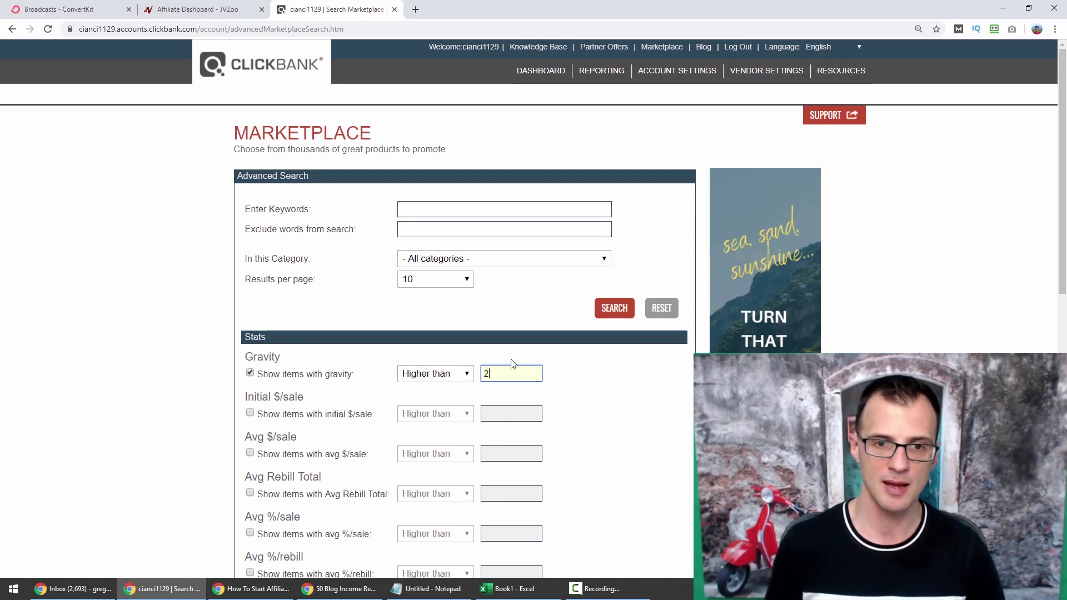
click(618, 308)
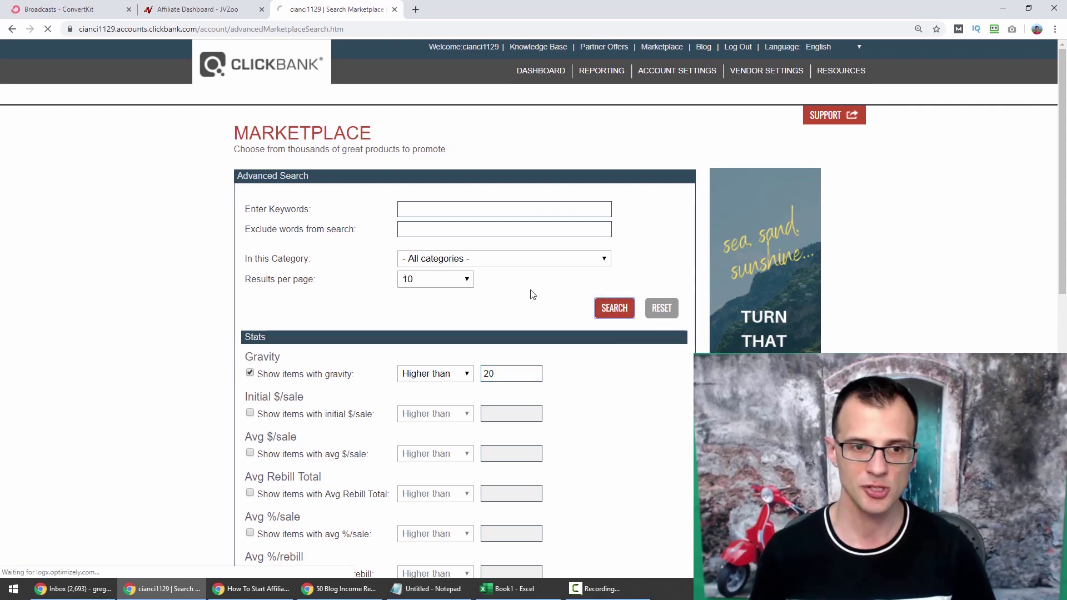
Review the 150 results, noting the top product's gravity of 427.08.
scroll(100, 240, down, 1)
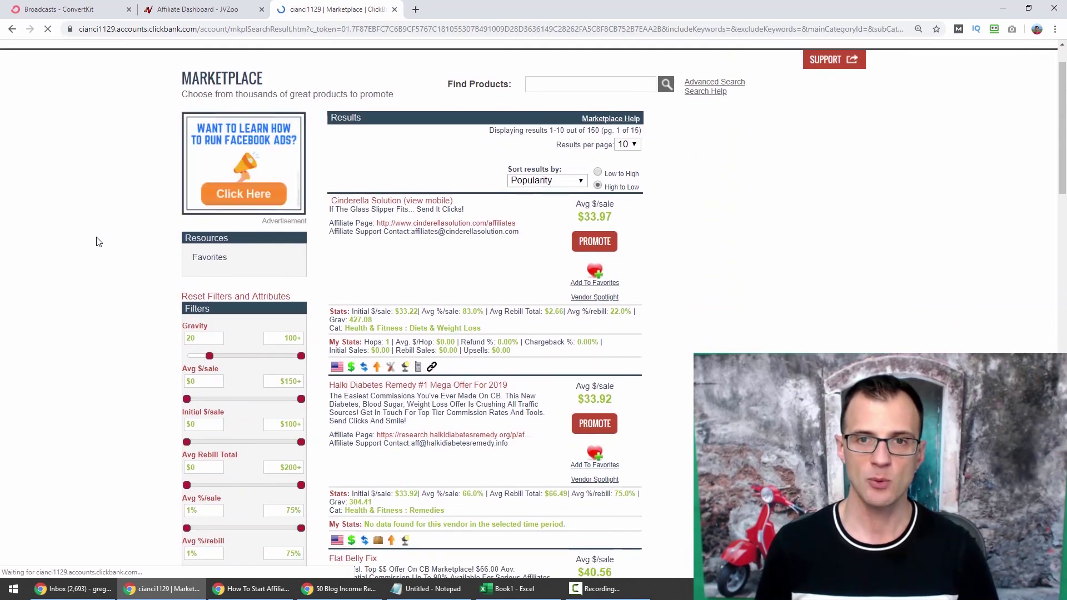
double_click(593, 130)
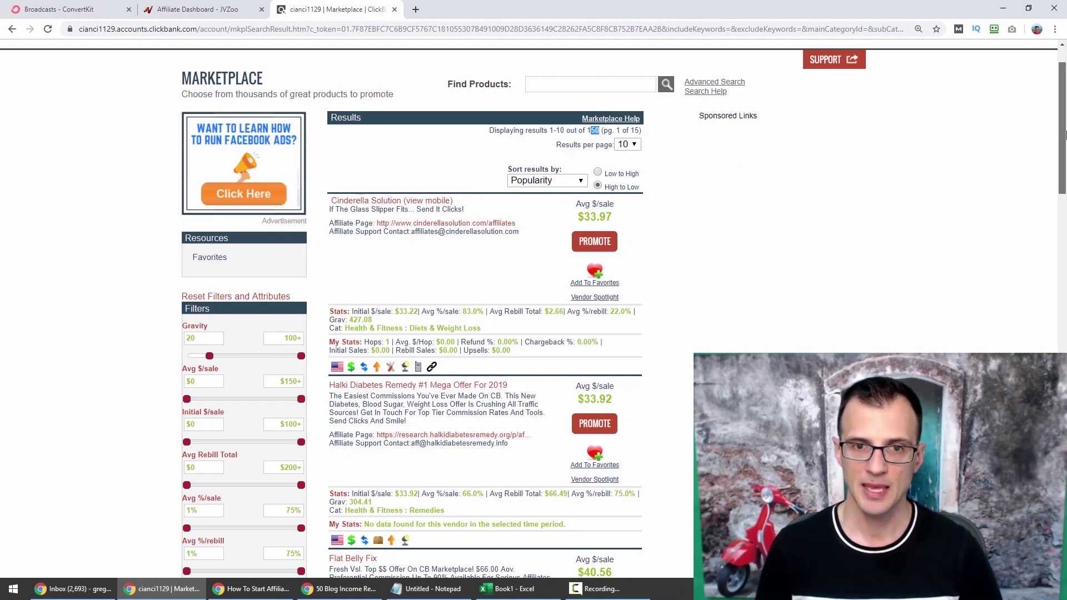
scroll(1065, 149, down, 1)
scroll(382, 241, down, 2)
drag(373, 200, 349, 198)
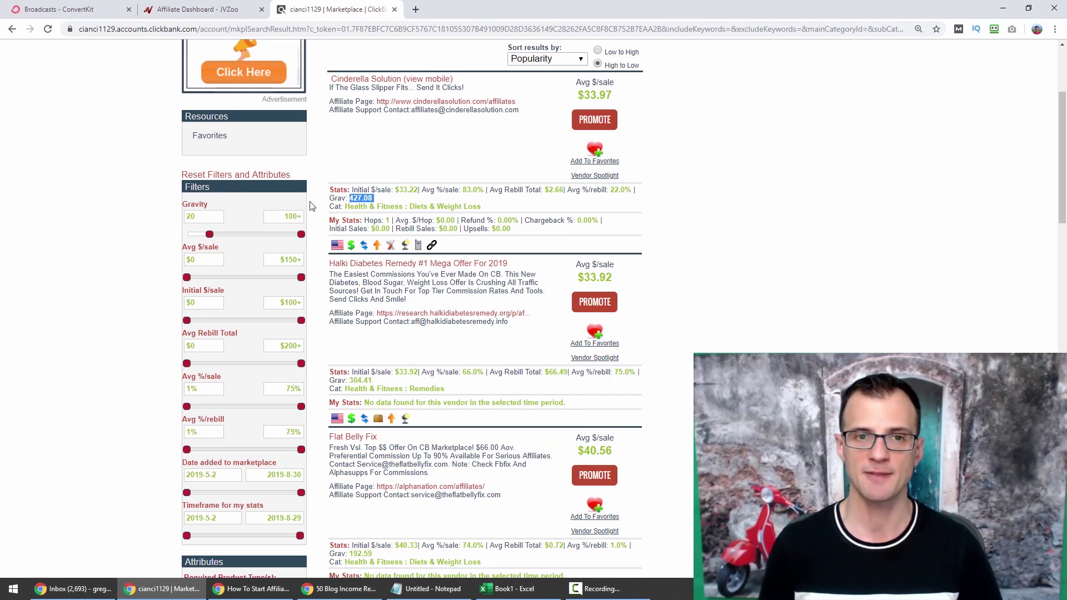
scroll(317, 270, up, 3)
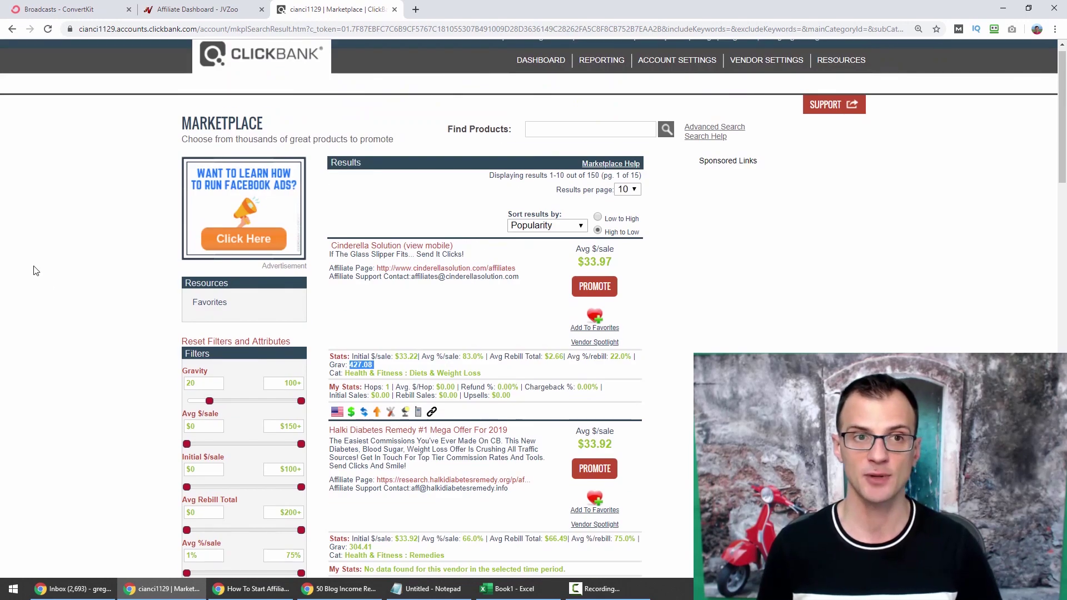
scroll(50, 267, down, 3)
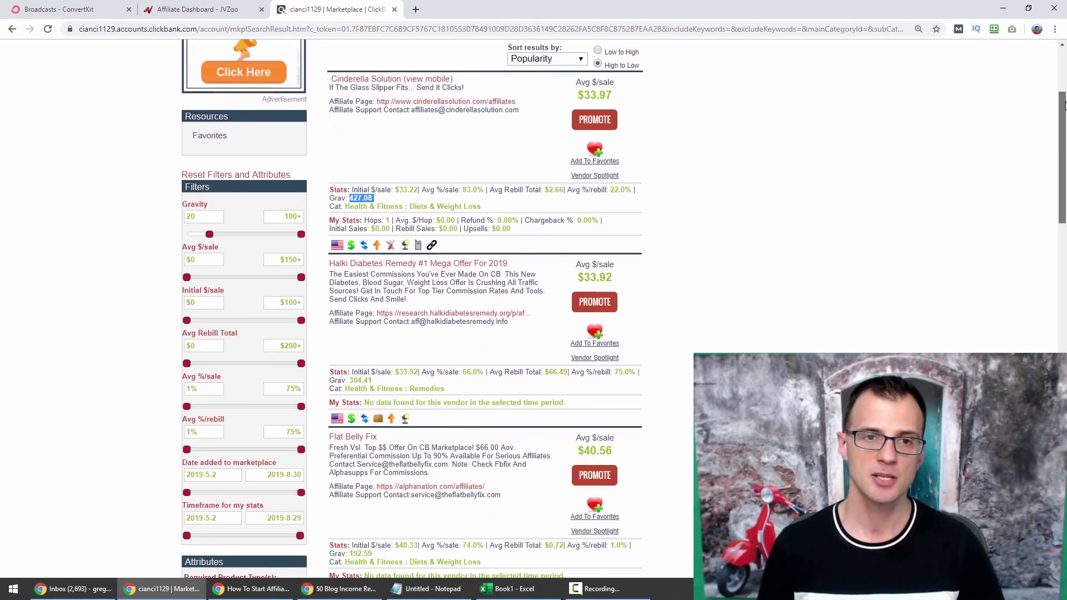
scroll(1063, 107, down, 8)
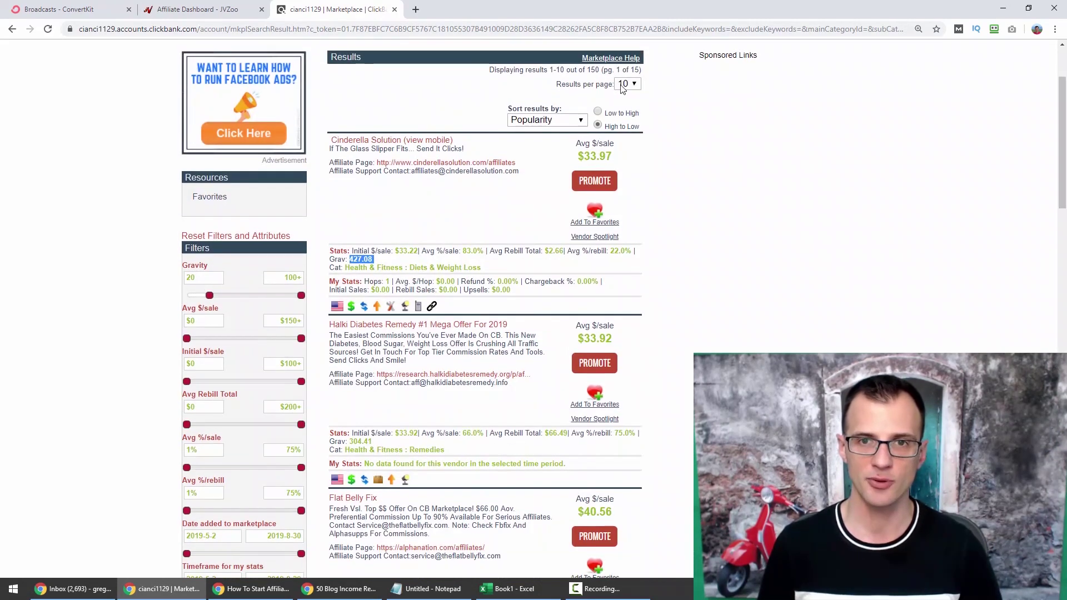
scroll(1062, 136, down, 7)
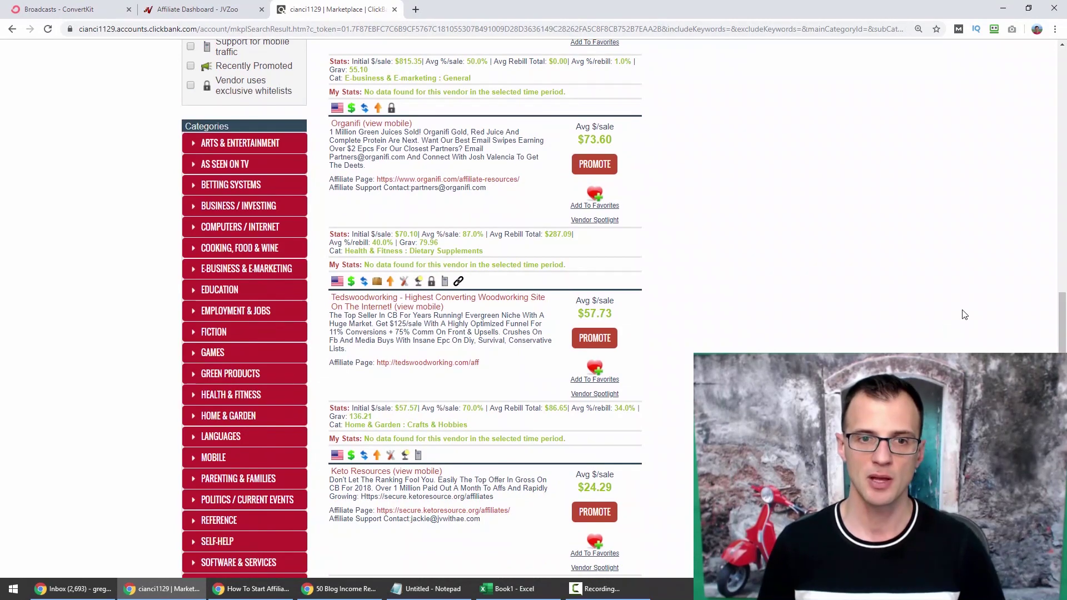
scroll(848, 288, down, 4)
scroll(849, 284, down, 7)
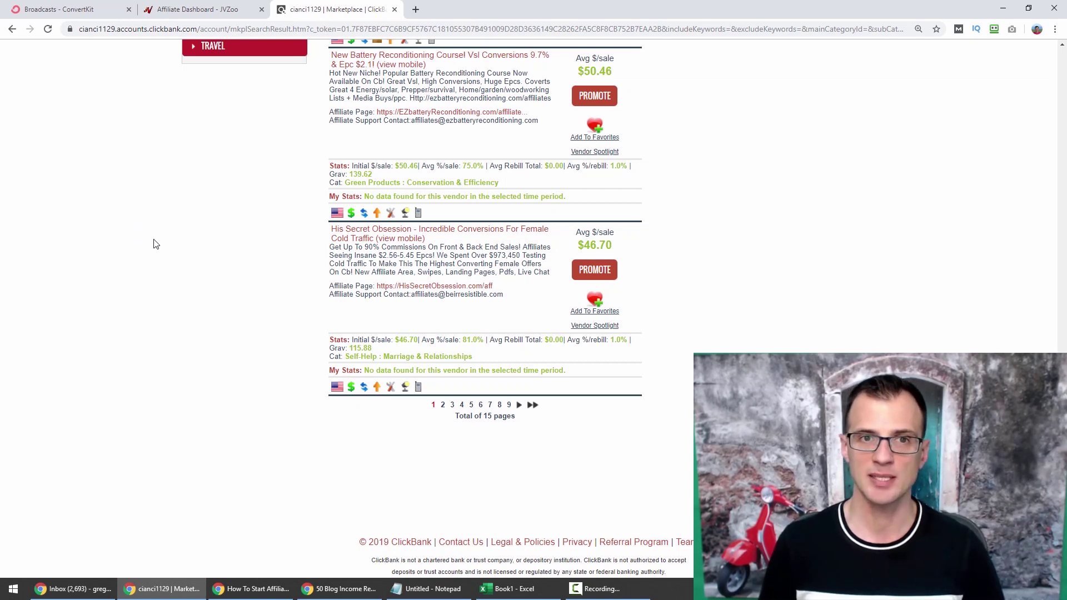
scroll(154, 242, up, 2)
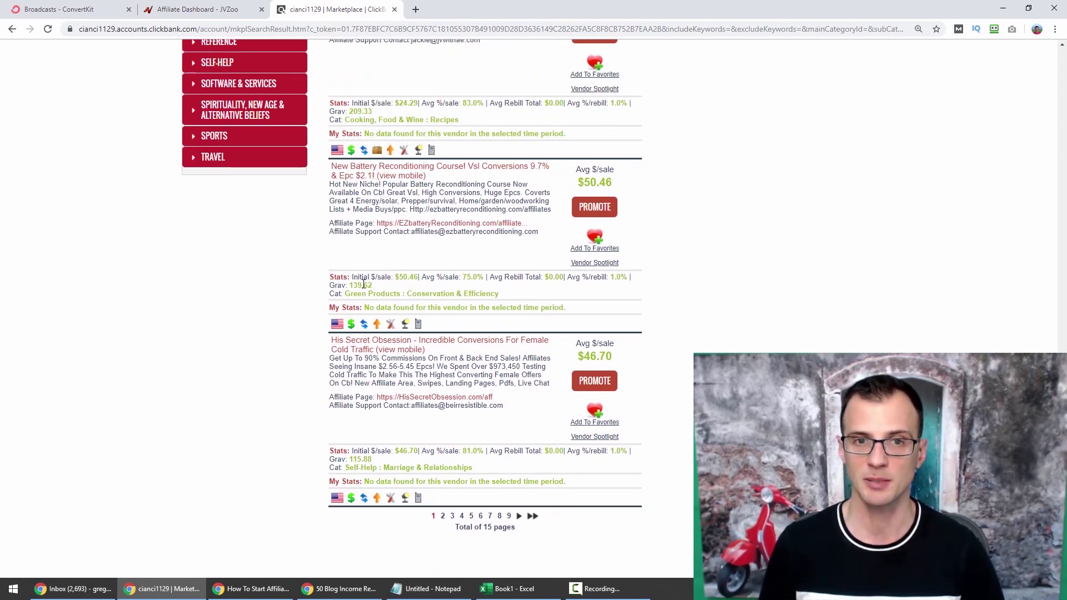
scroll(116, 335, down, 2)
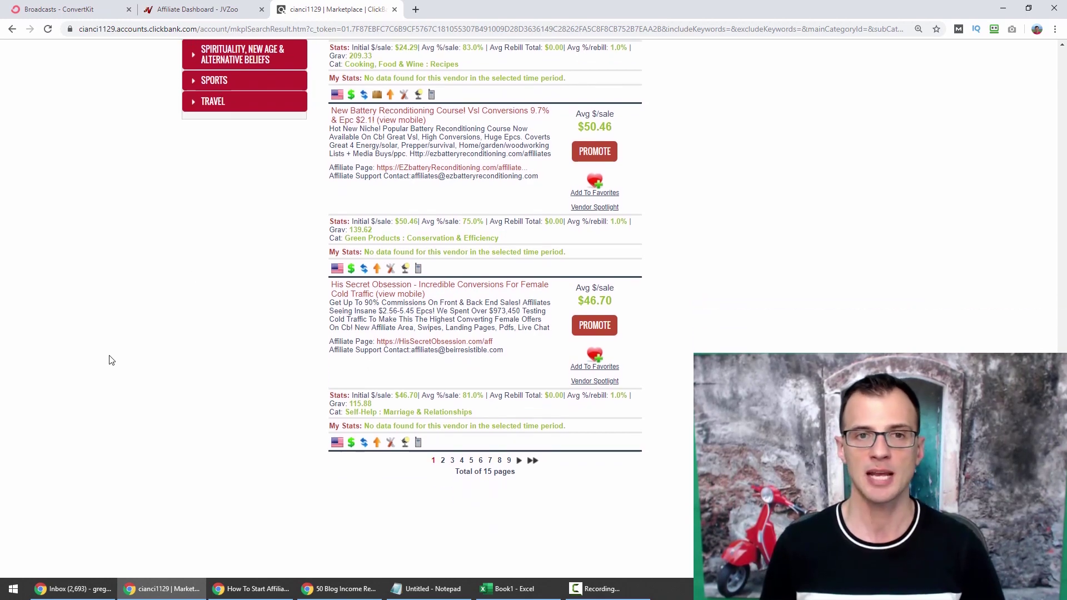
scroll(277, 195, up, 1)
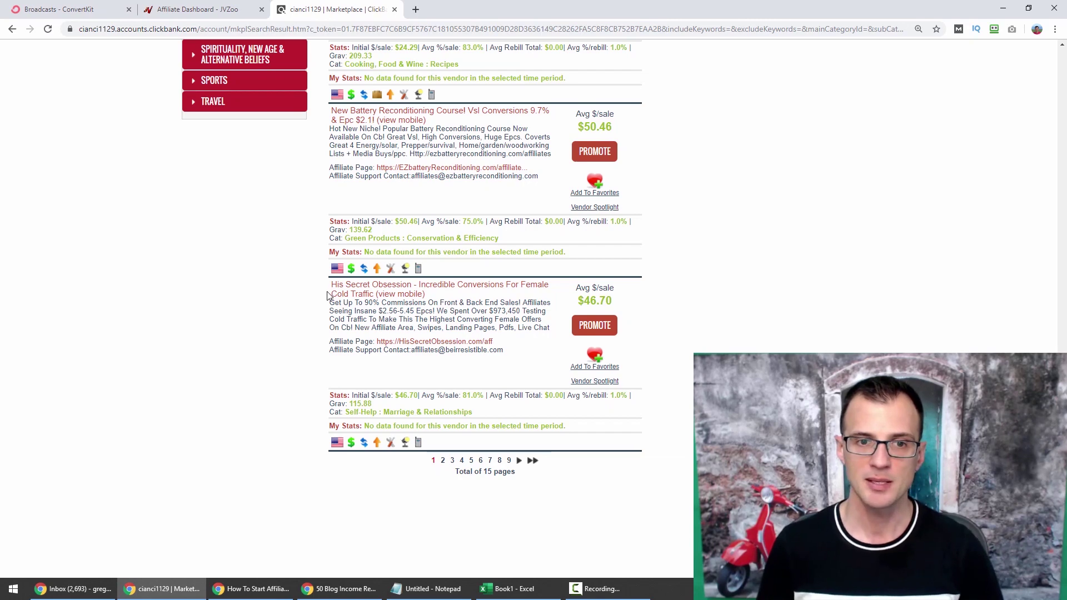
scroll(179, 254, down, 1)
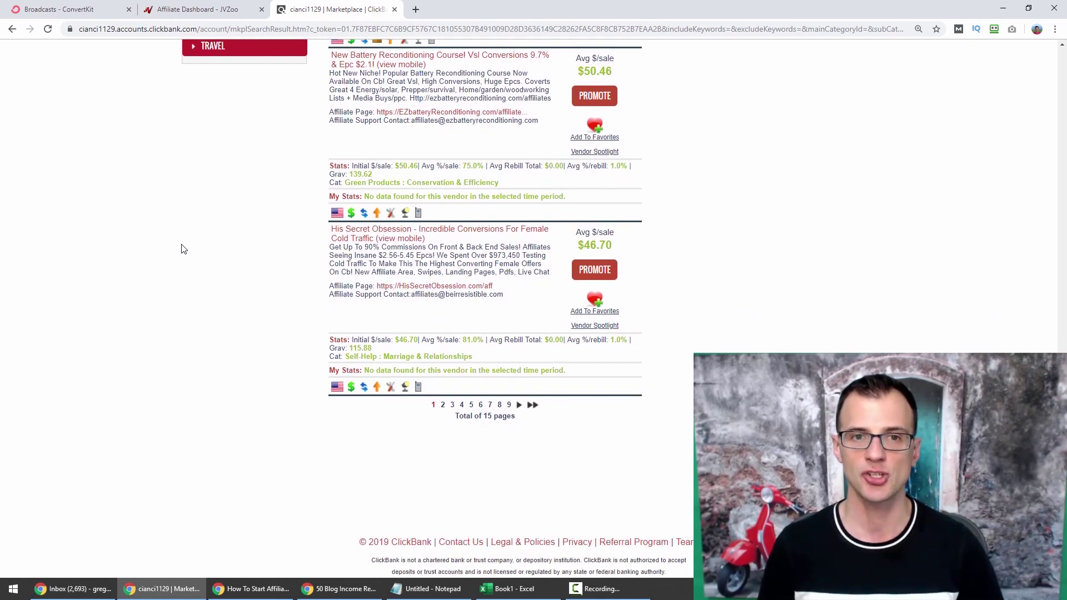
Go to page 2 of the results (11–20 of 150) and scroll through it.
click(442, 405)
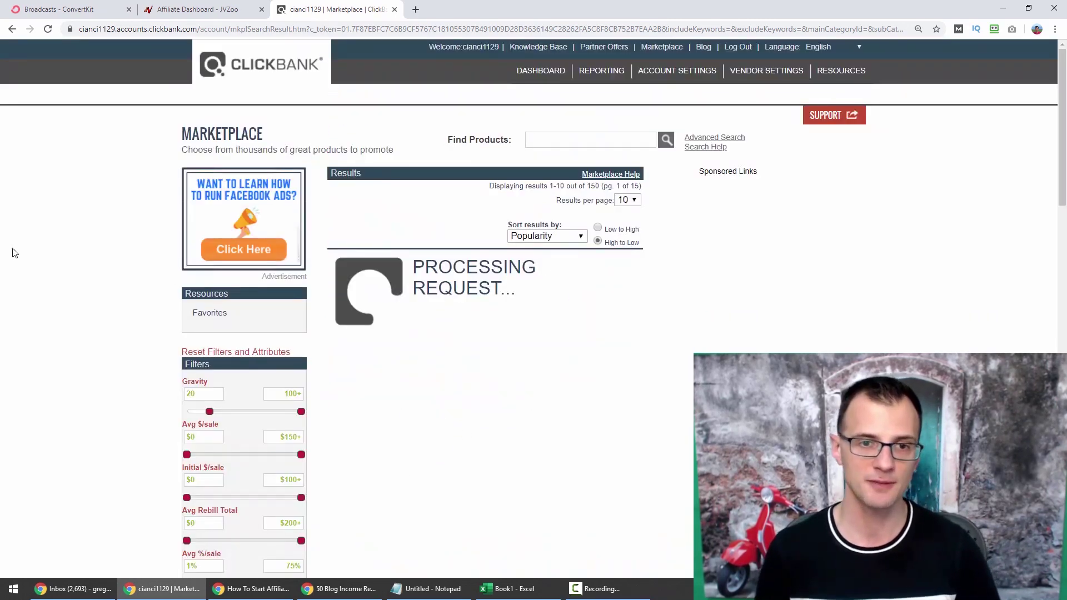
scroll(34, 278, down, 3)
scroll(28, 264, up, 2)
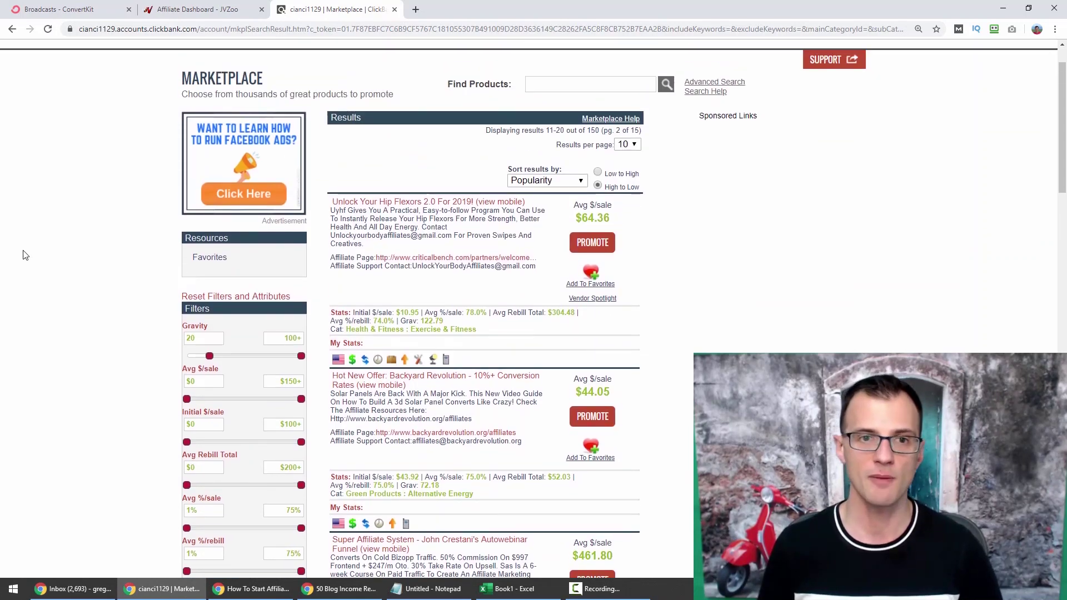
drag(1065, 113, 1063, 128)
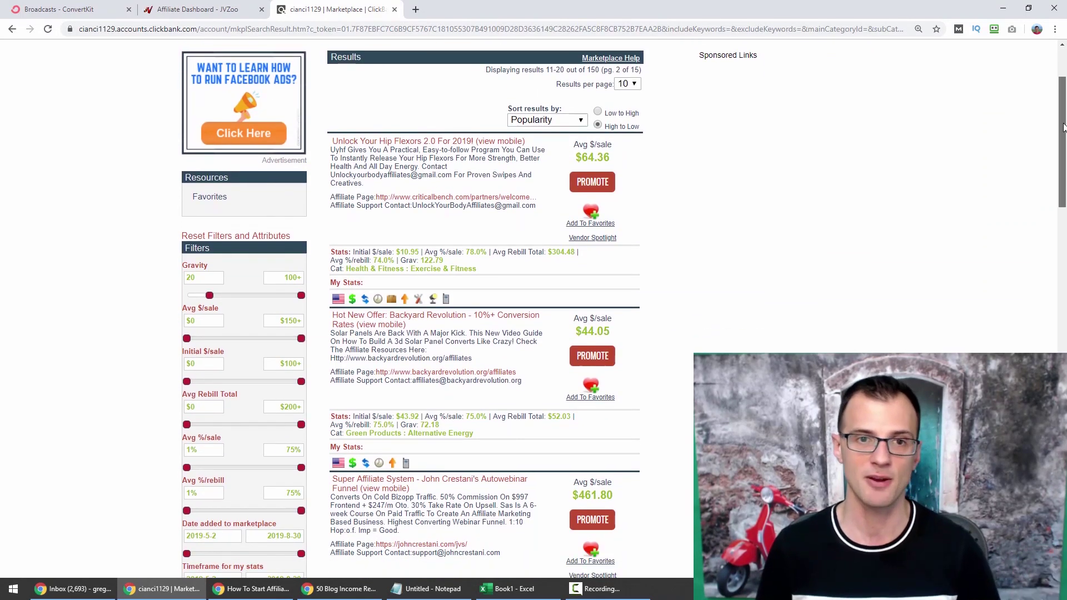
scroll(428, 66, down, 20)
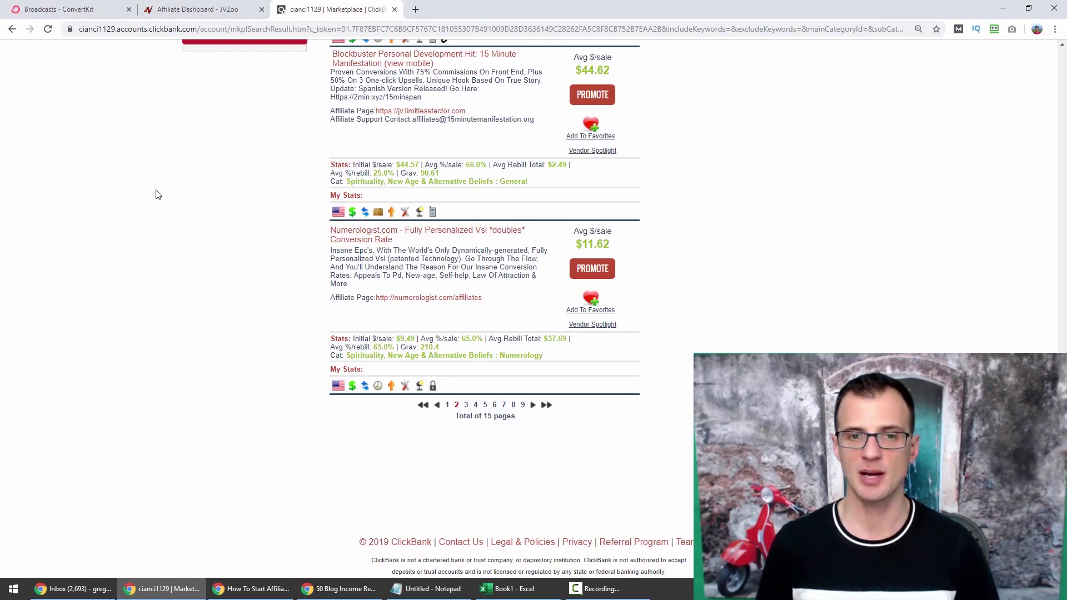
Zoom the page in and advance from Choose Niche to the 'Step 2: Buy Domain' slide.
key(ctrl+plus)
key(ctrl+plus)
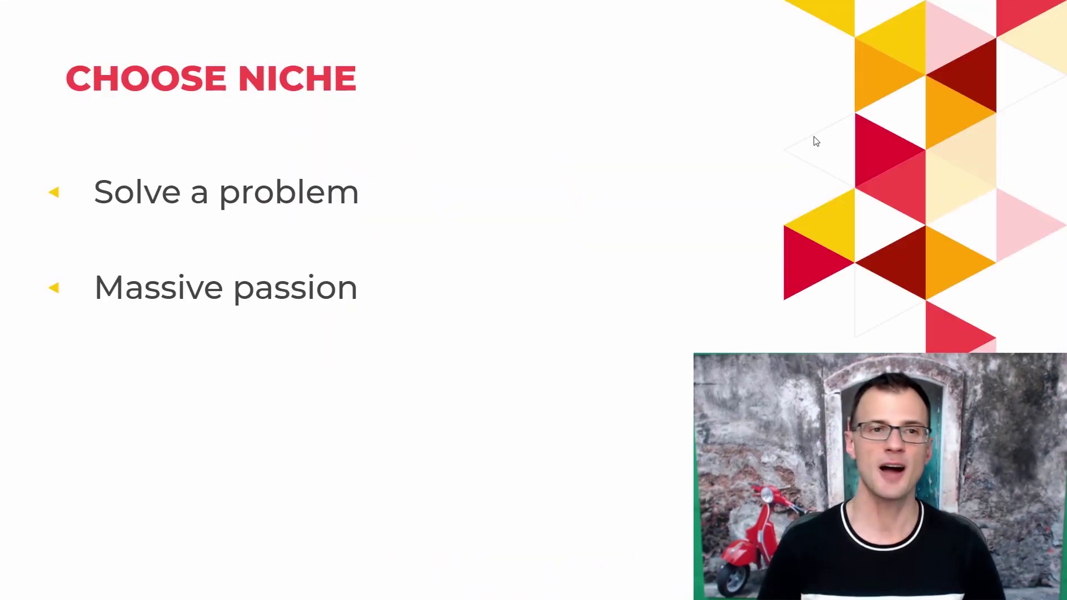
key(Right)
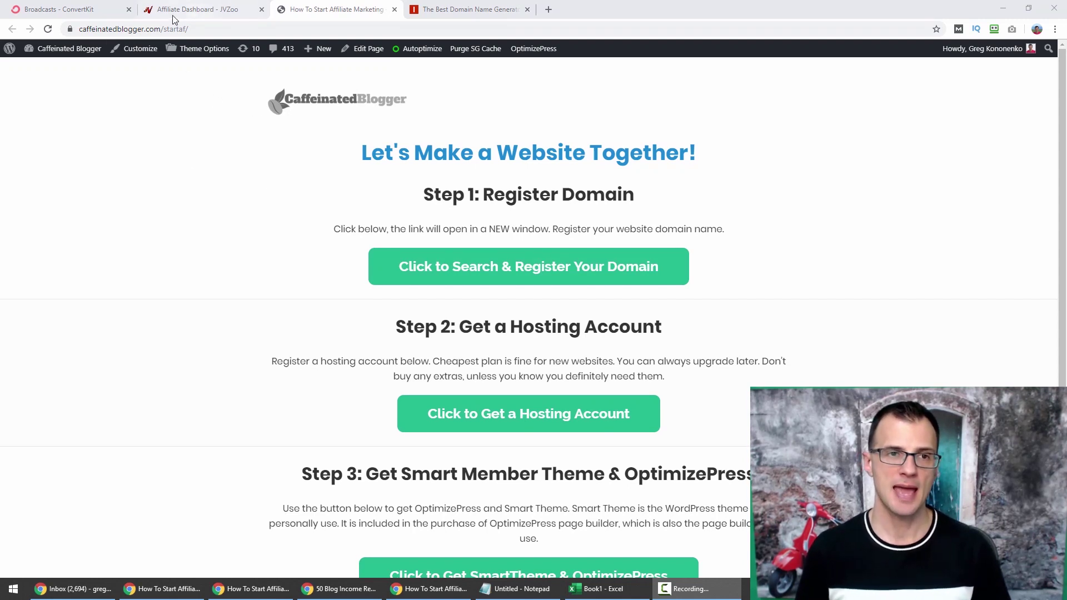
click(224, 29)
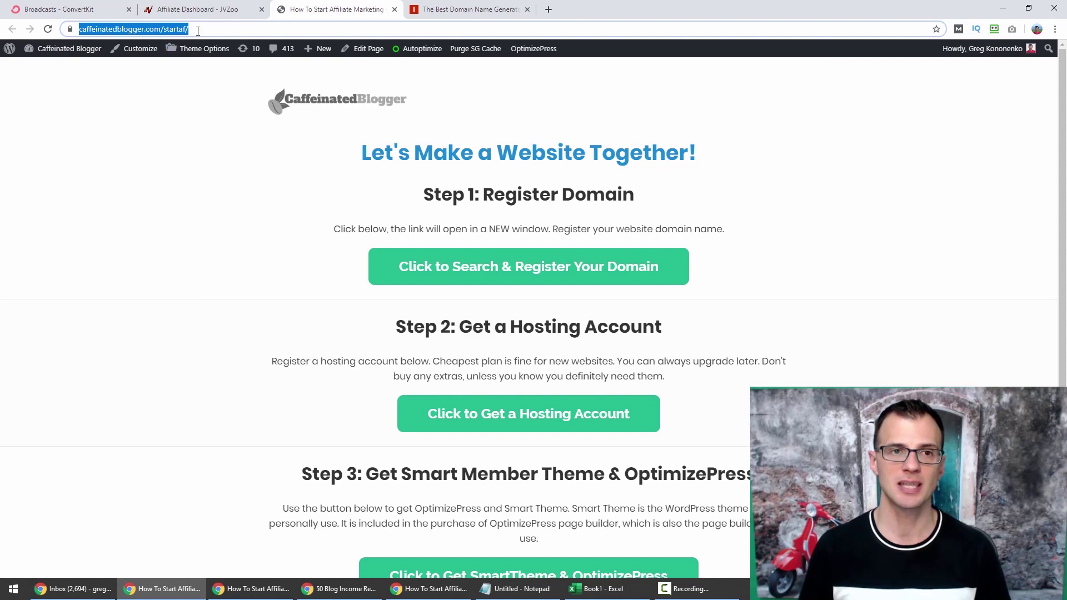
click(236, 29)
drag(256, 29, 87, 29)
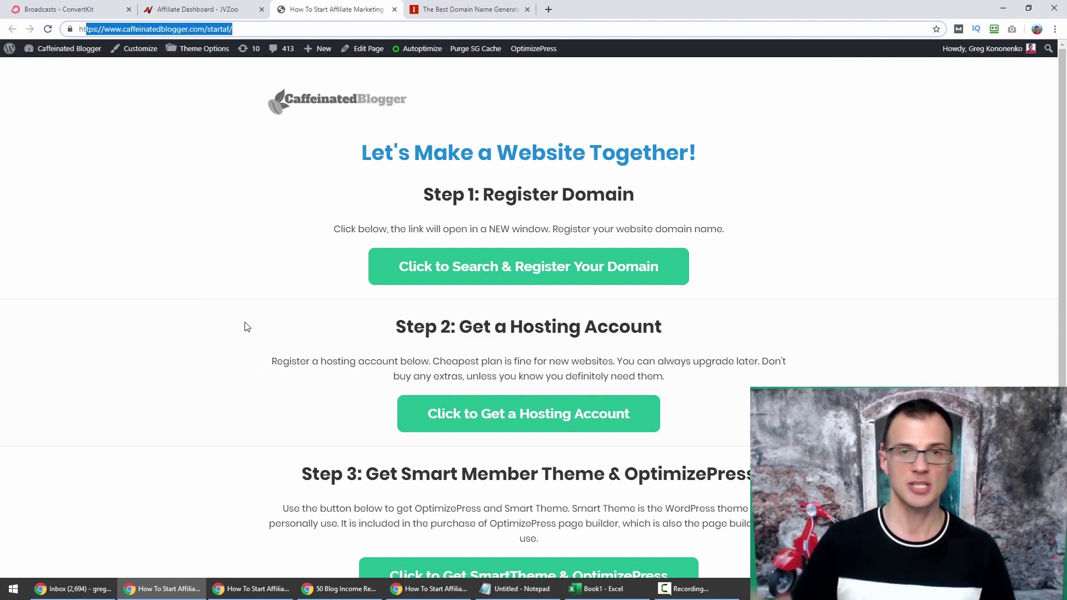
click(223, 324)
Follow the 'Click to Search & Register Your Domain' link to Namecheap.
scroll(250, 205, down, 3)
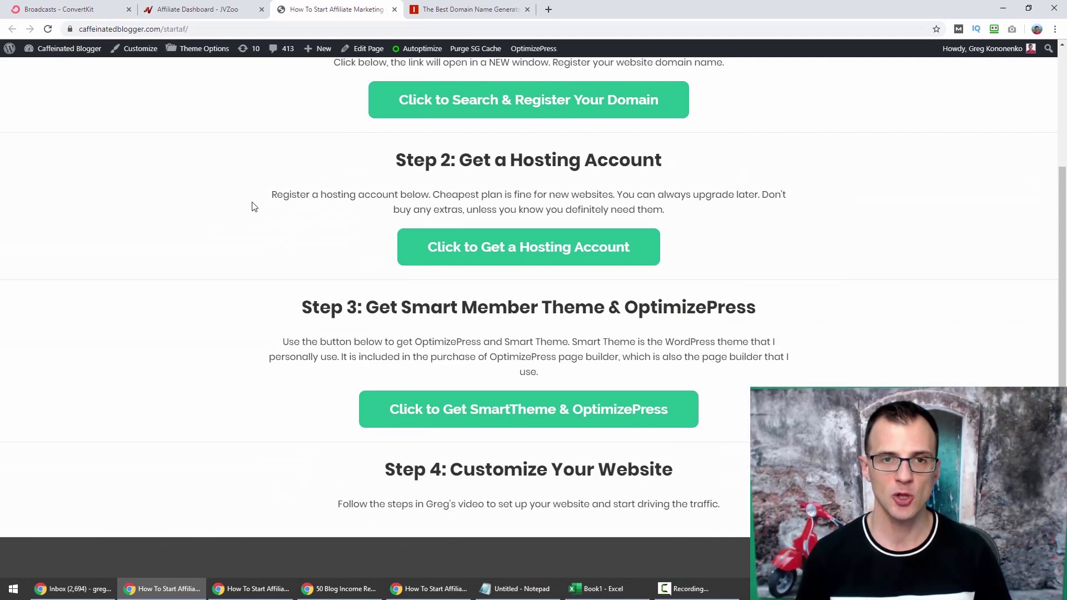
scroll(486, 173, up, 3)
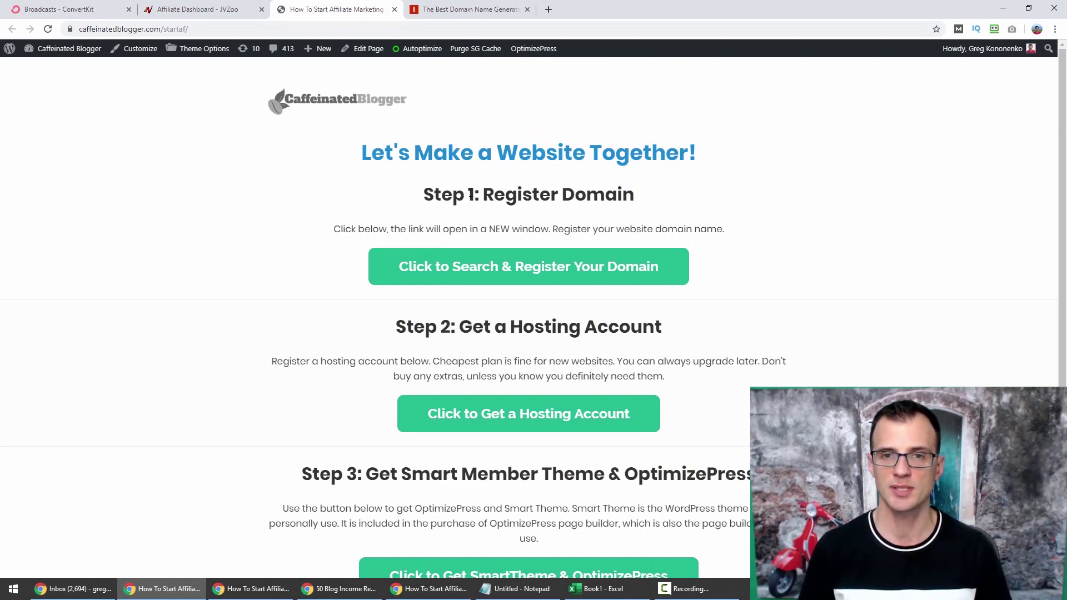
click(478, 269)
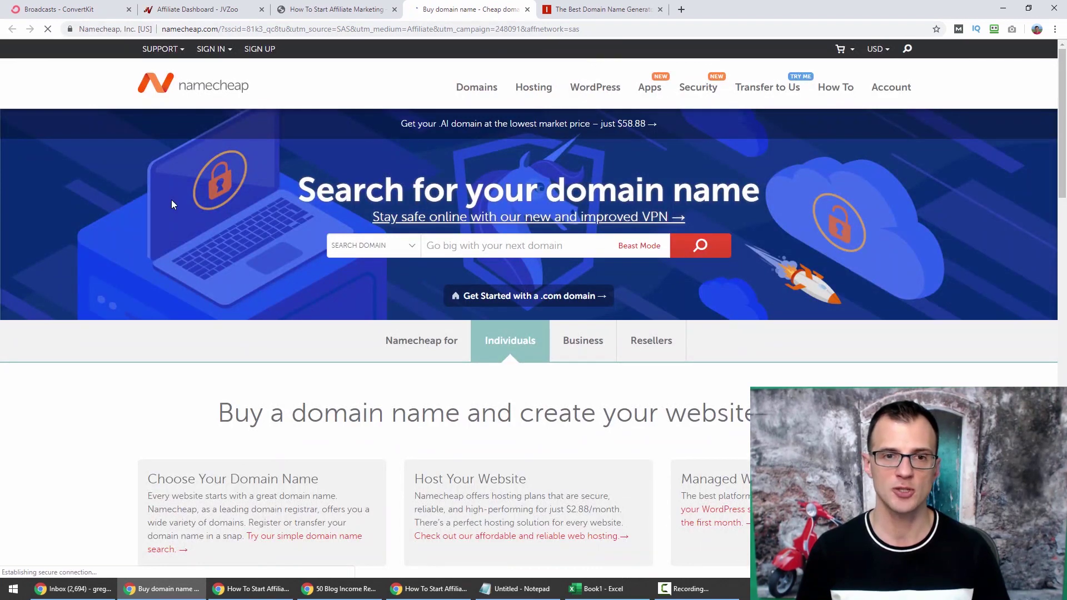
Look over Namecheap's domain search page, leaving the search field empty.
scroll(176, 199, down, 1)
scroll(181, 203, up, 1)
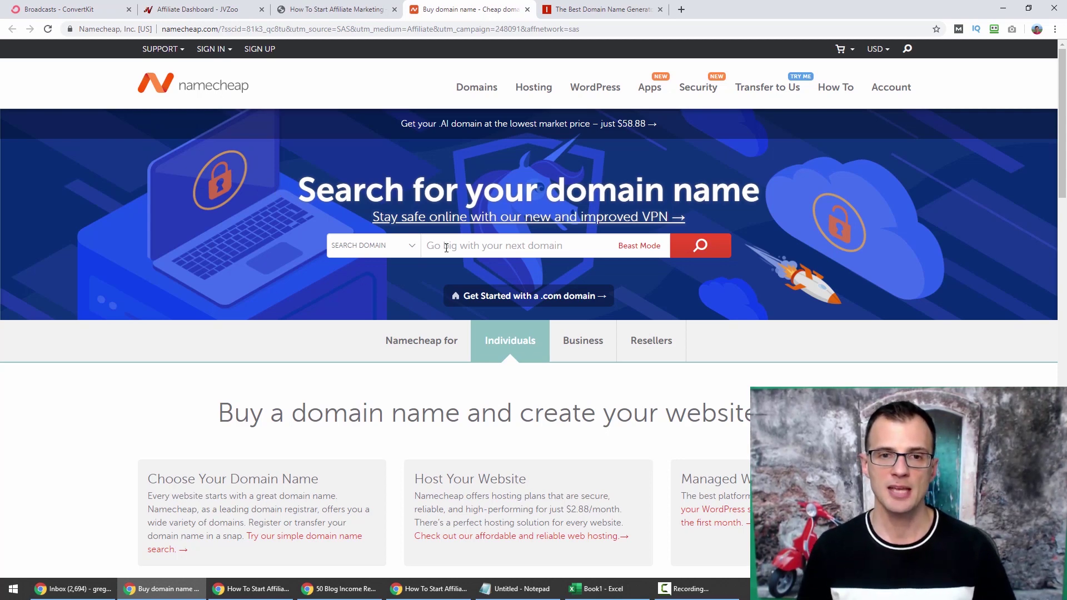
scroll(266, 233, down, 1)
scroll(257, 228, up, 1)
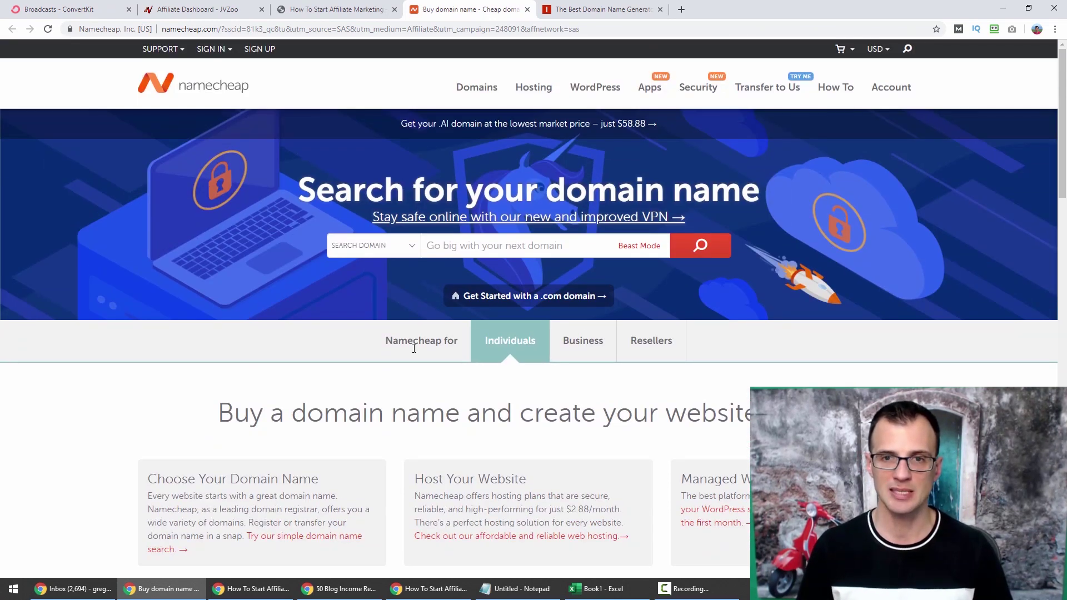
click(453, 245)
click(210, 252)
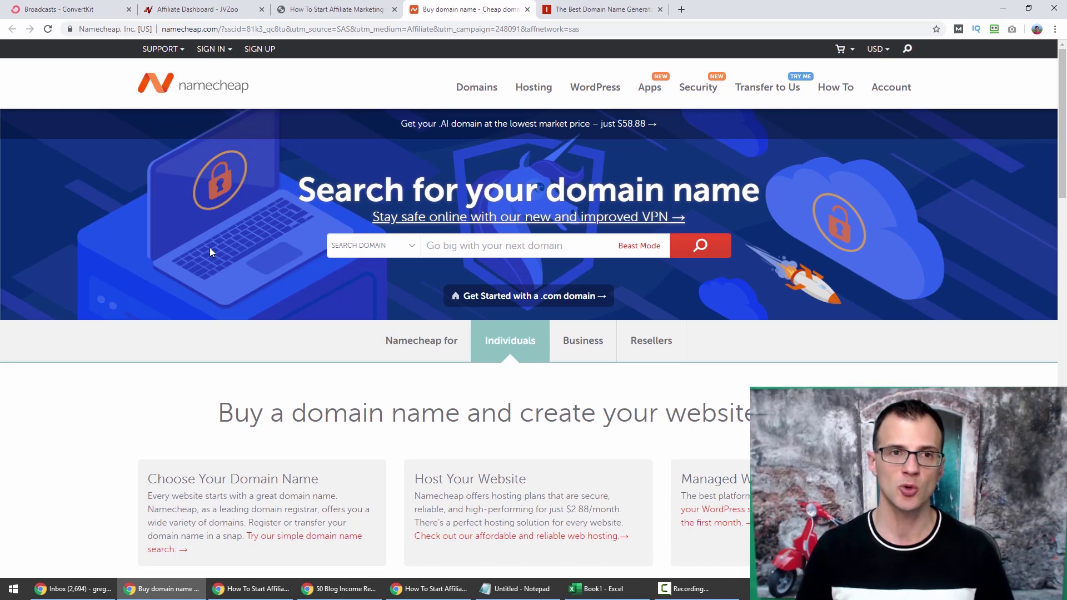
Return to the Caffeinated Blogger page and highlight the domain name in its address.
click(330, 9)
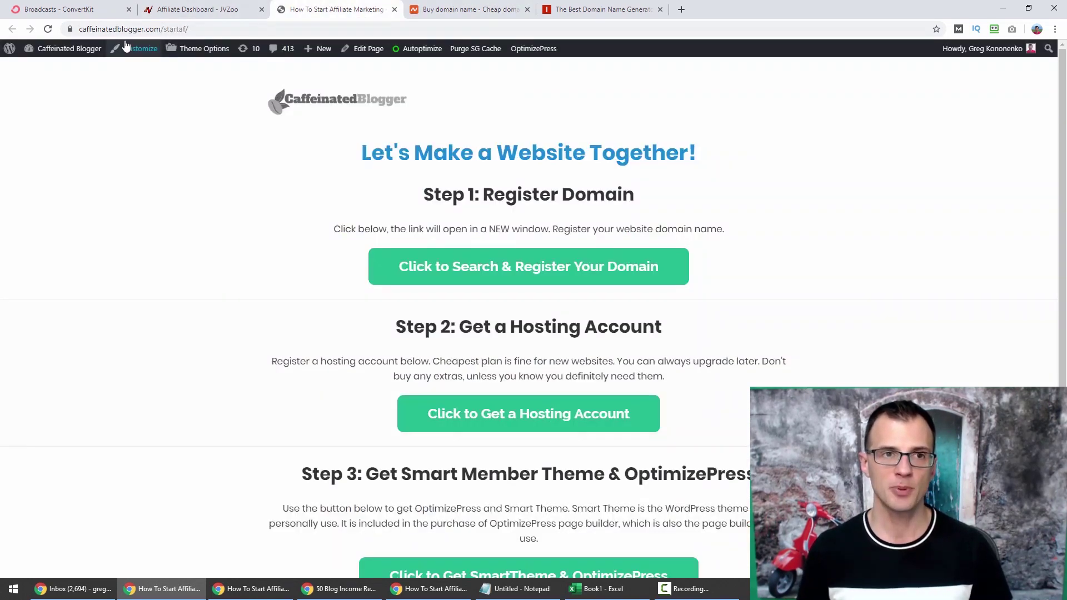
drag(125, 32, 203, 38)
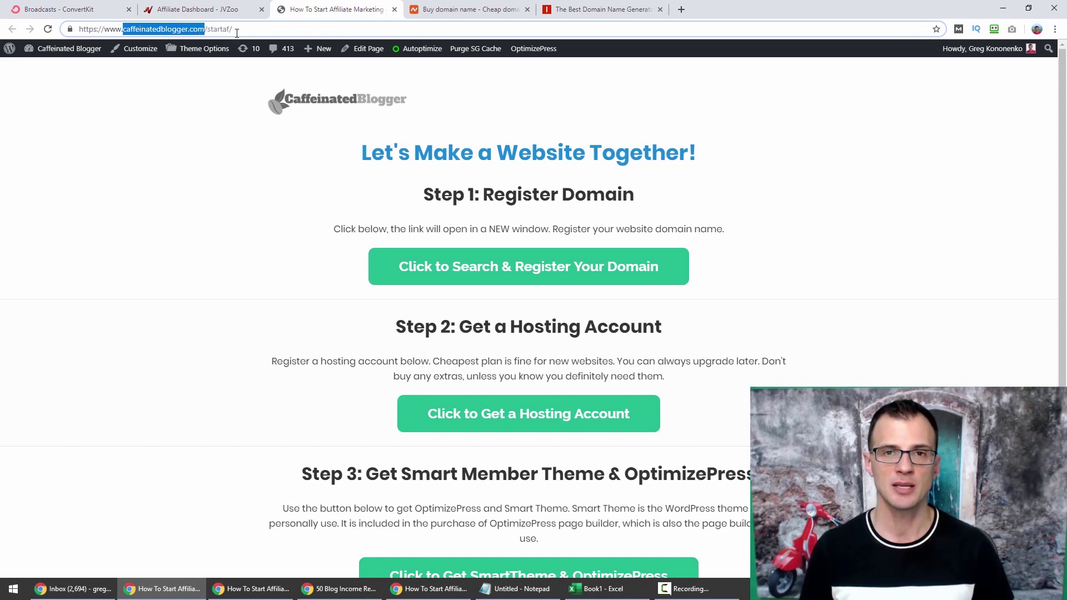
click(681, 9)
Load dadshustle.com, then enter 'what is numerology' in the address bar.
text(dadshust)
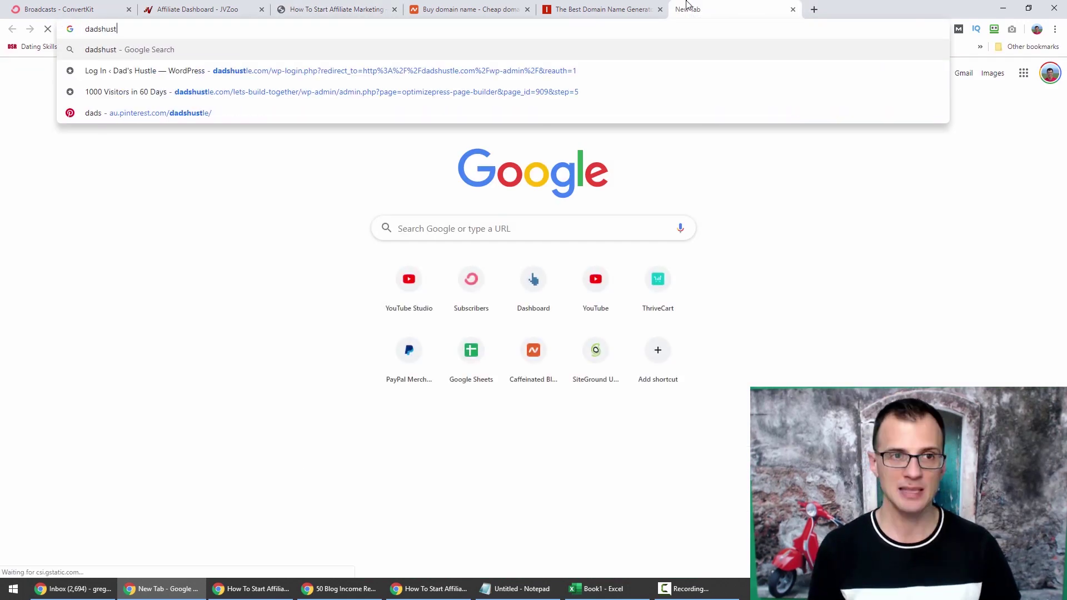
text(le.com)
key(Return)
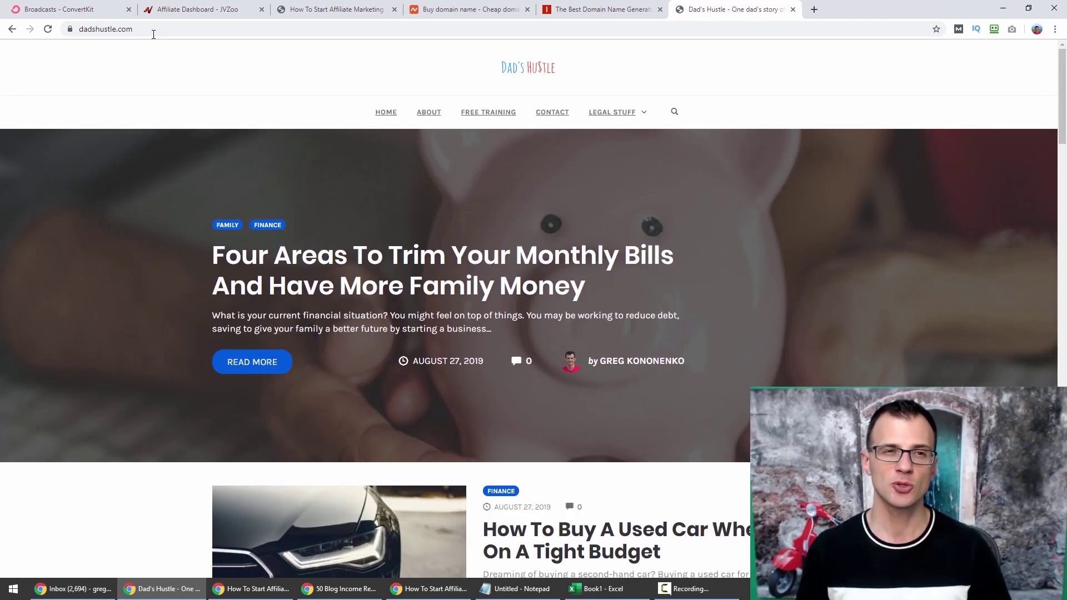
click(152, 32)
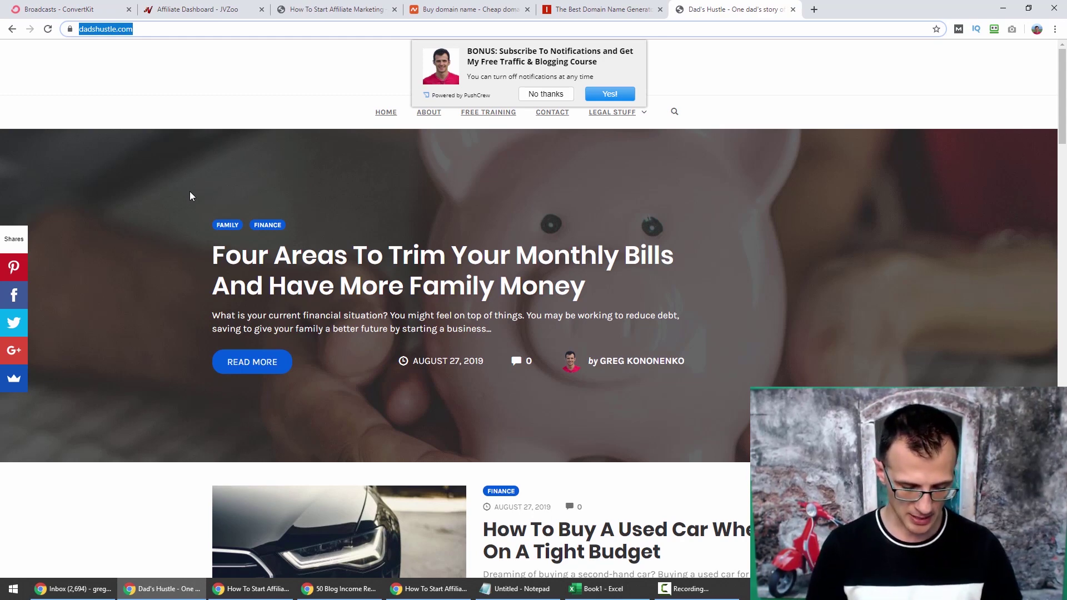
text(what is nu)
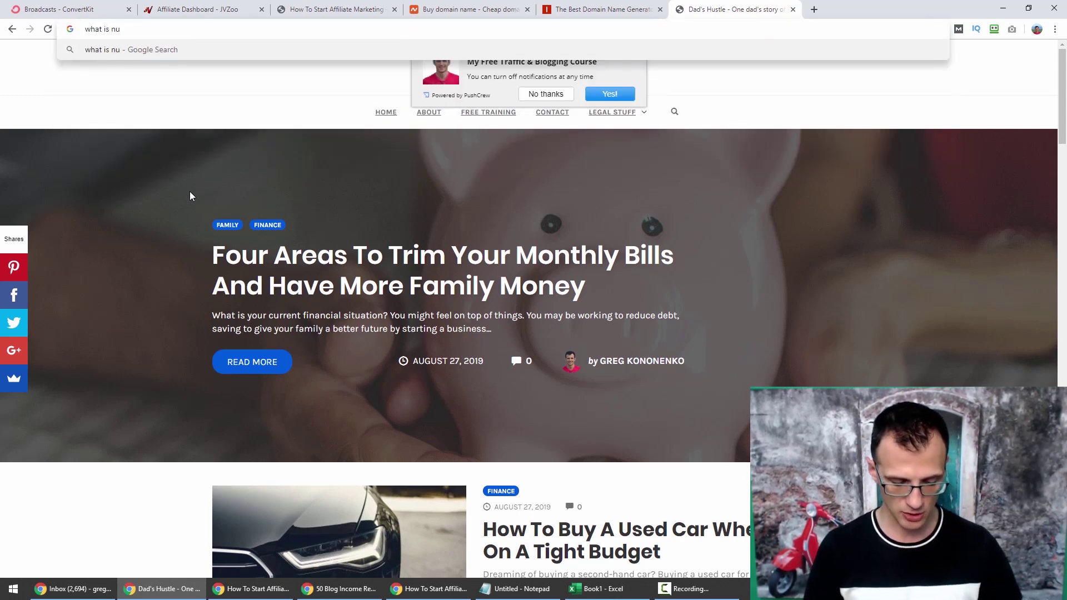
text(merology)
Run the 'what is numerology' Google search and scroll through the results.
key(Return)
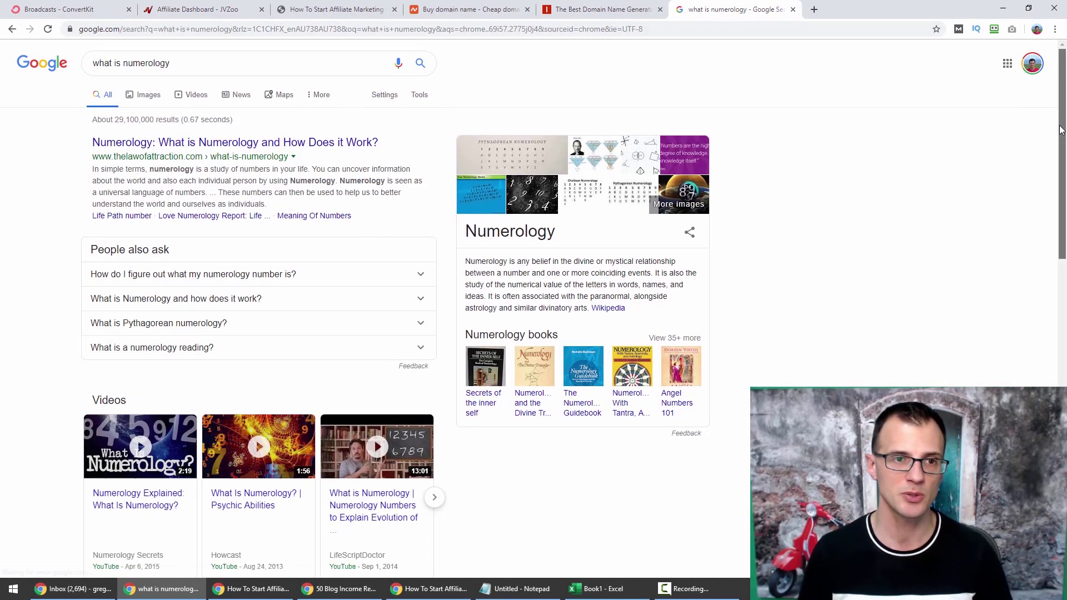
scroll(26, 231, down, 10)
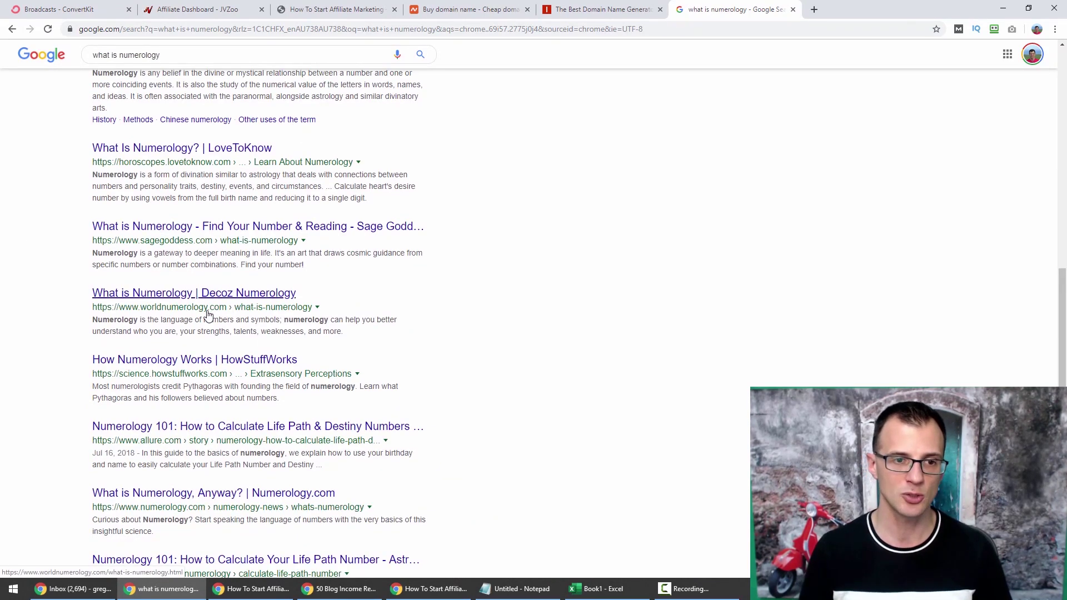
scroll(403, 483, down, 3)
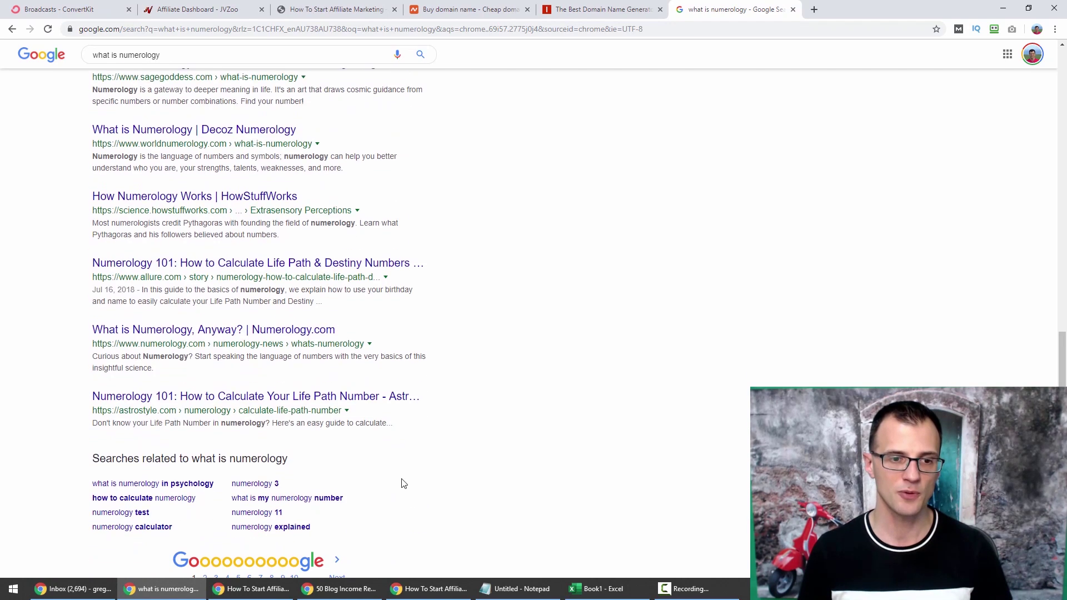
scroll(633, 250, up, 4)
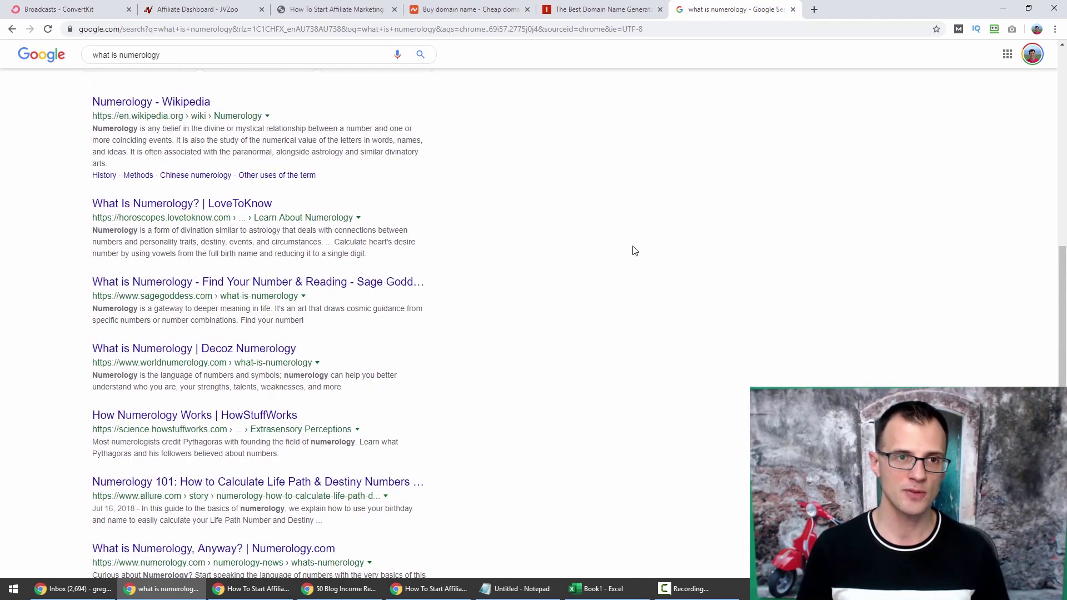
scroll(239, 143, down, 4)
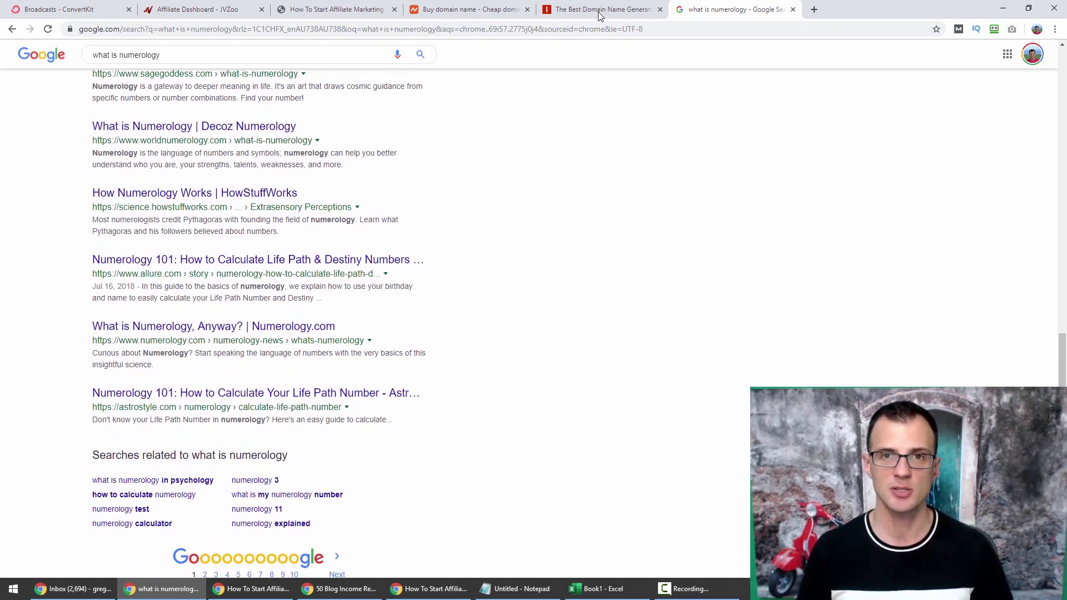
click(598, 11)
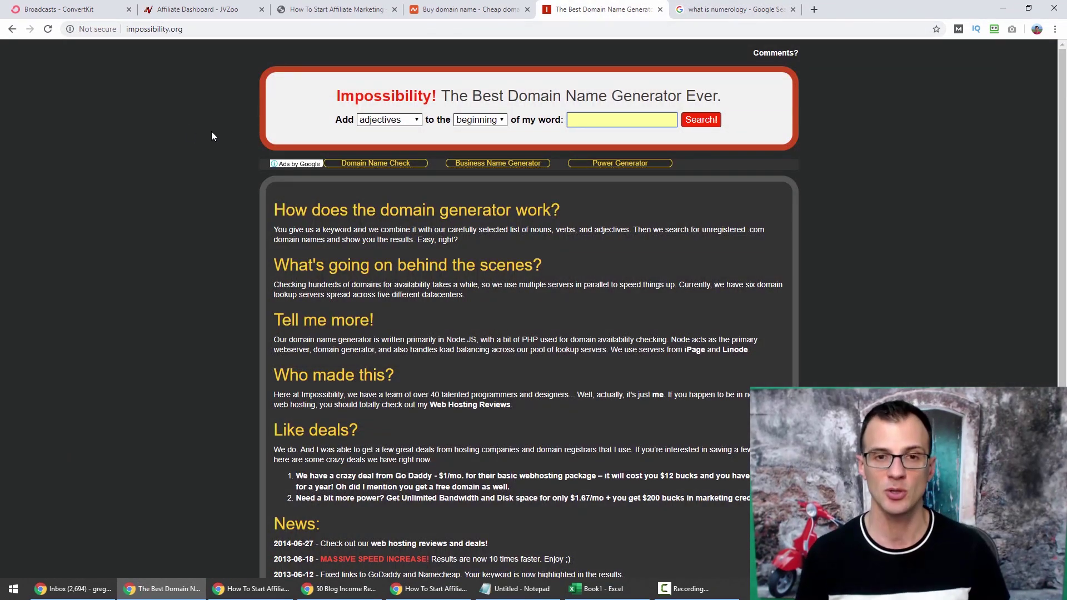
Generate numerology .com domain ideas with nouns added at the end, then load more.
click(393, 121)
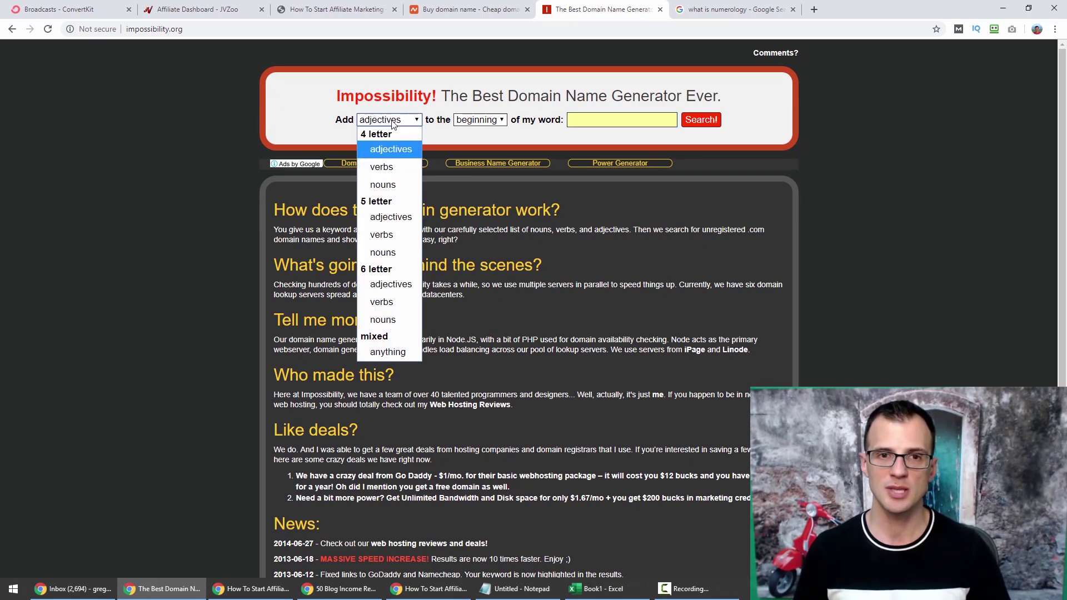
click(399, 119)
click(485, 118)
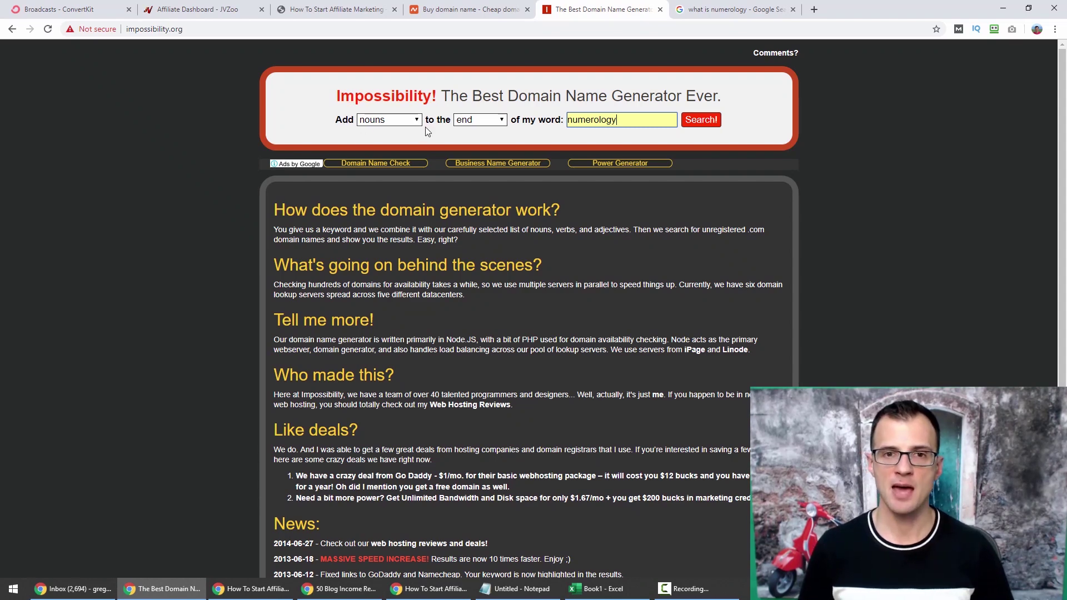
click(709, 129)
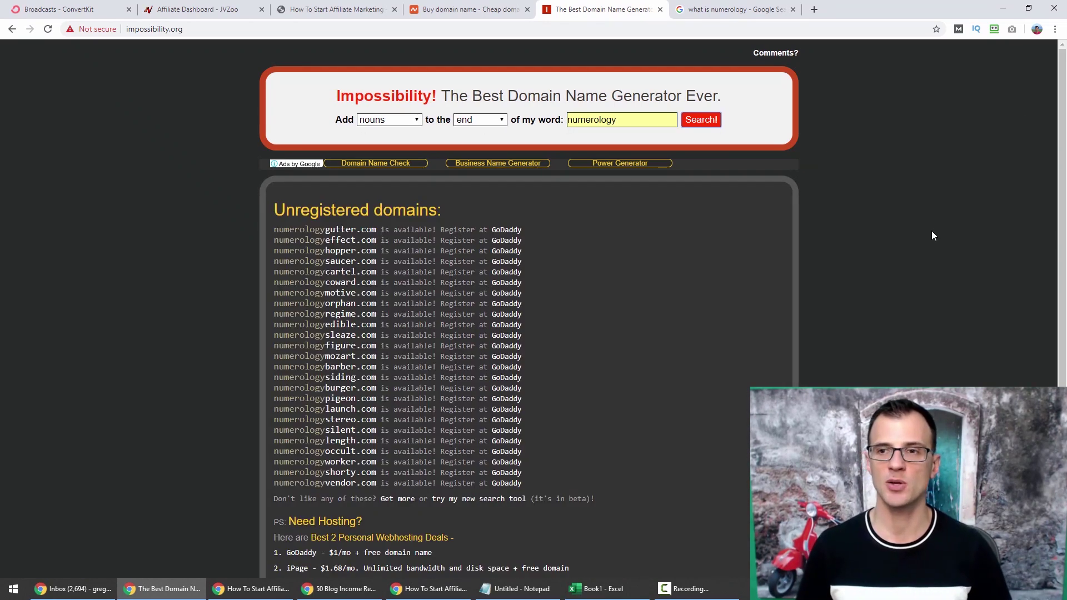
drag(1064, 98, 1066, 194)
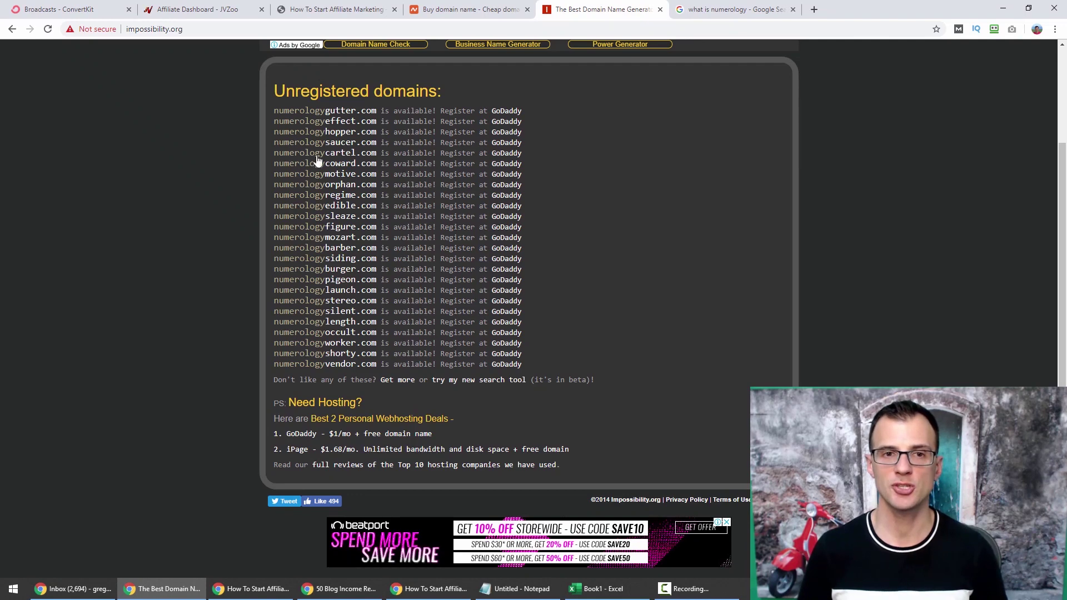
click(397, 380)
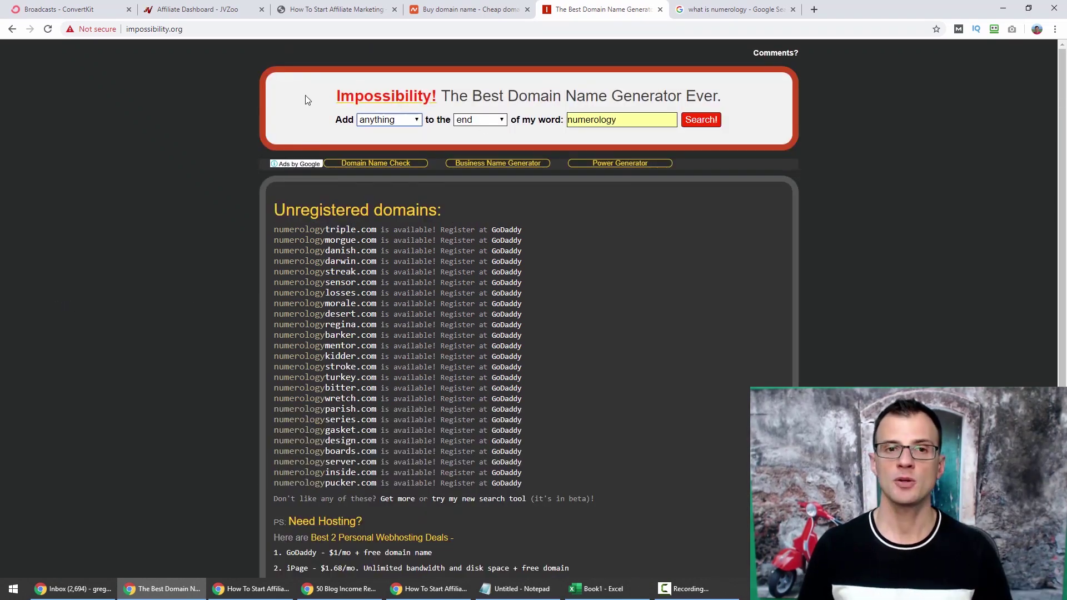
Regenerate the numerology domain list with any word type, then return to Namecheap.
click(703, 123)
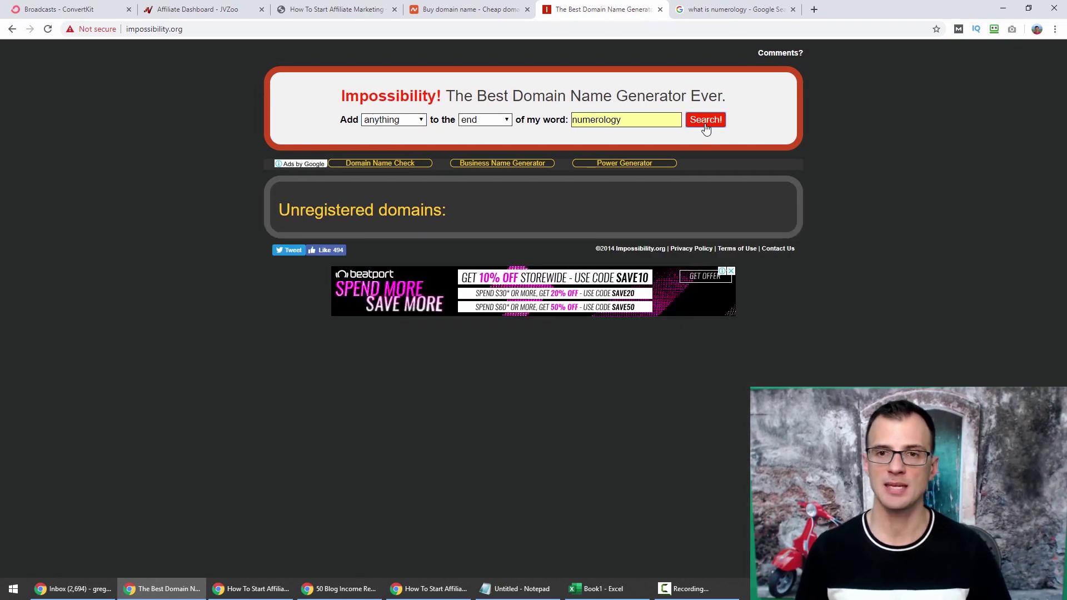
scroll(198, 253, down, 2)
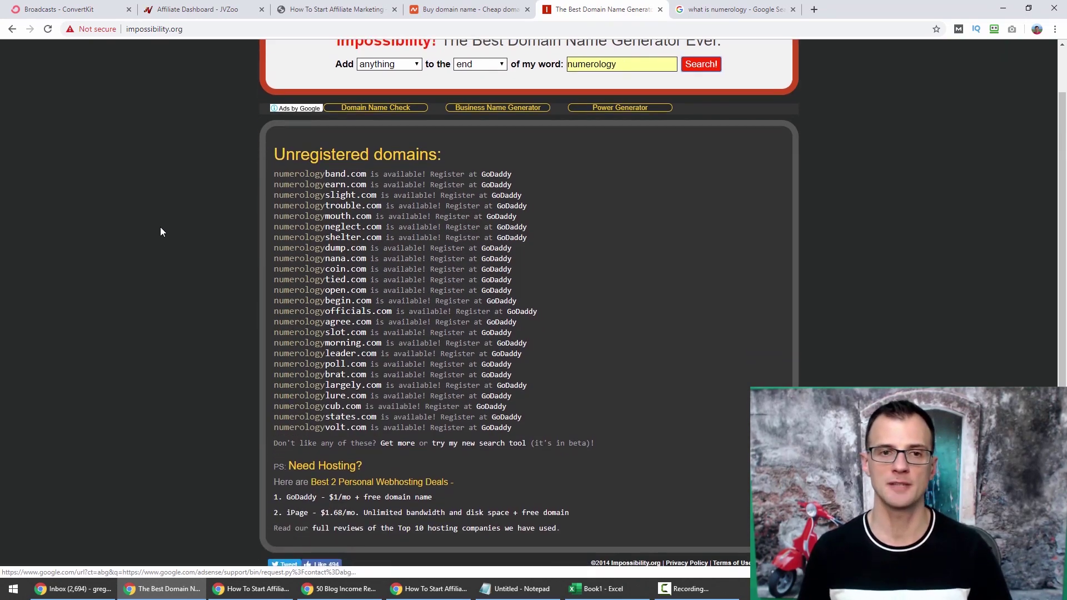
key(ctrl+shift+Tab)
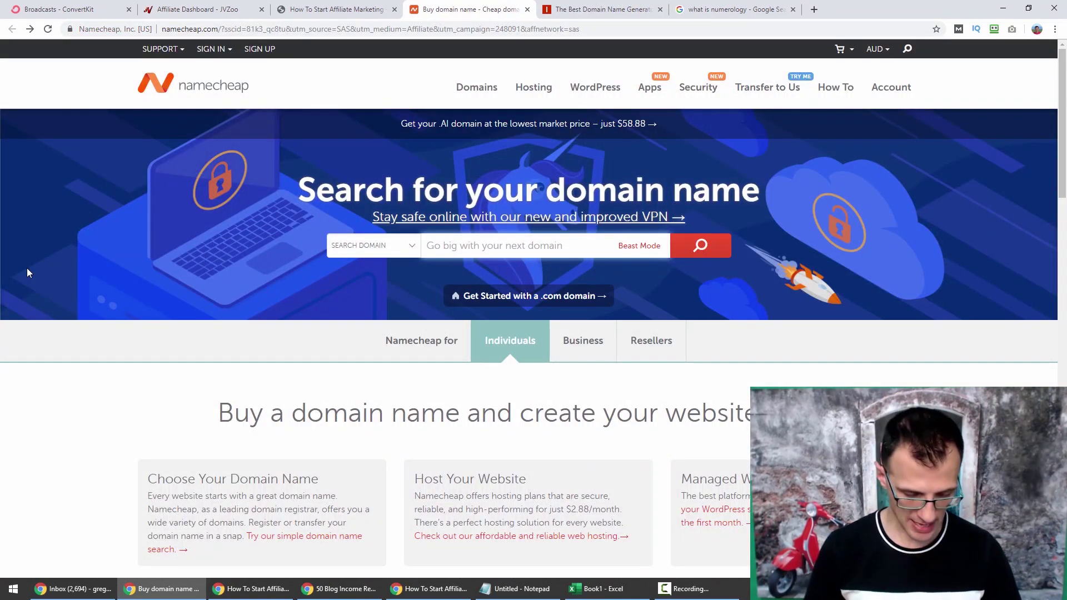
Search Namecheap for essentialnumerology.com, confirming it's available at A$13.16/yr.
text(essentialnum)
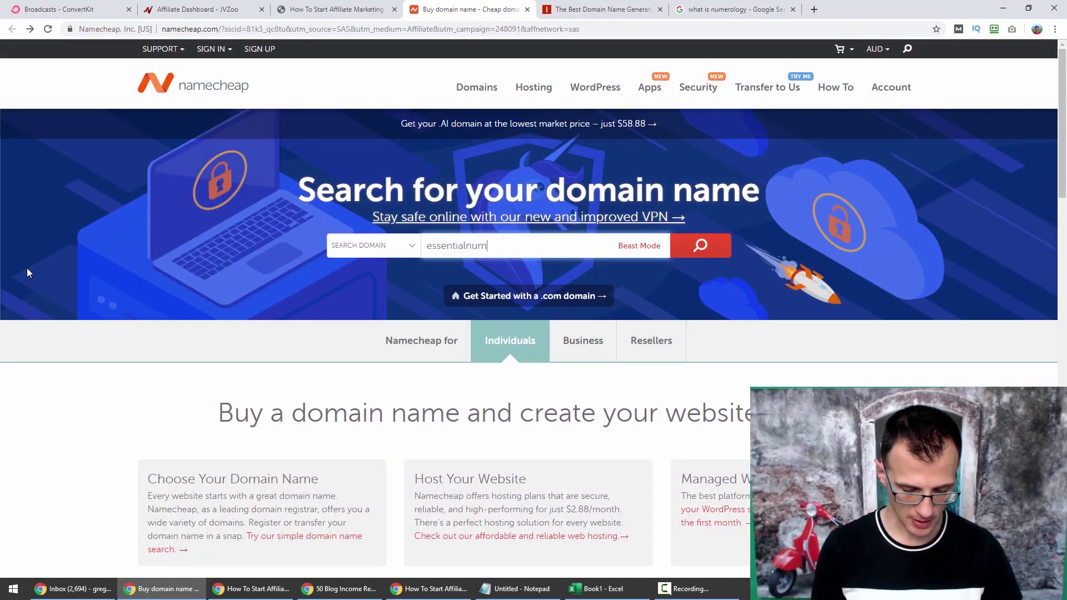
text(erology.)
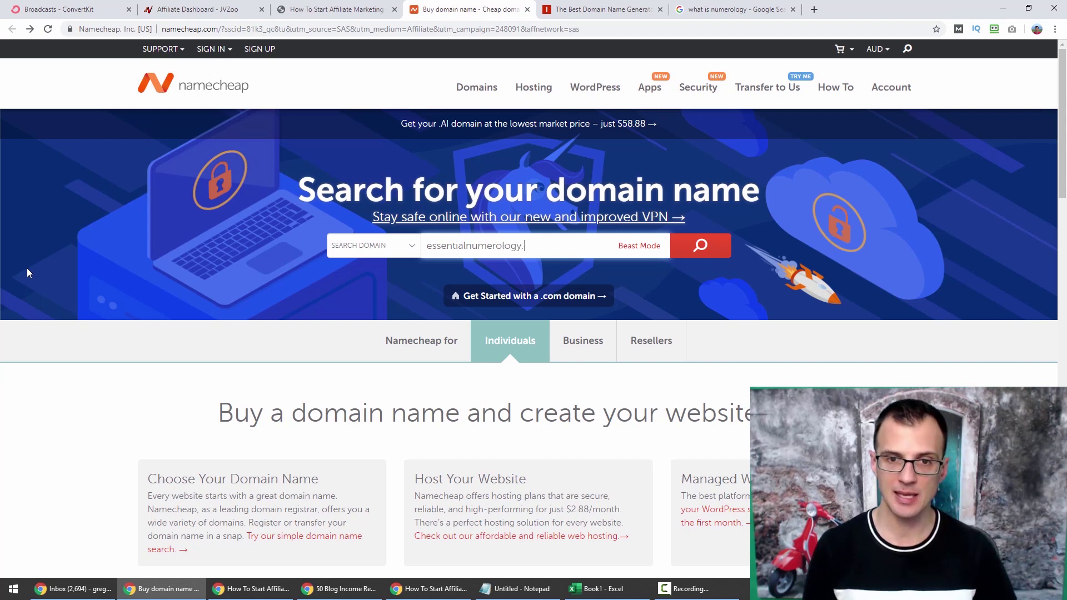
text(com)
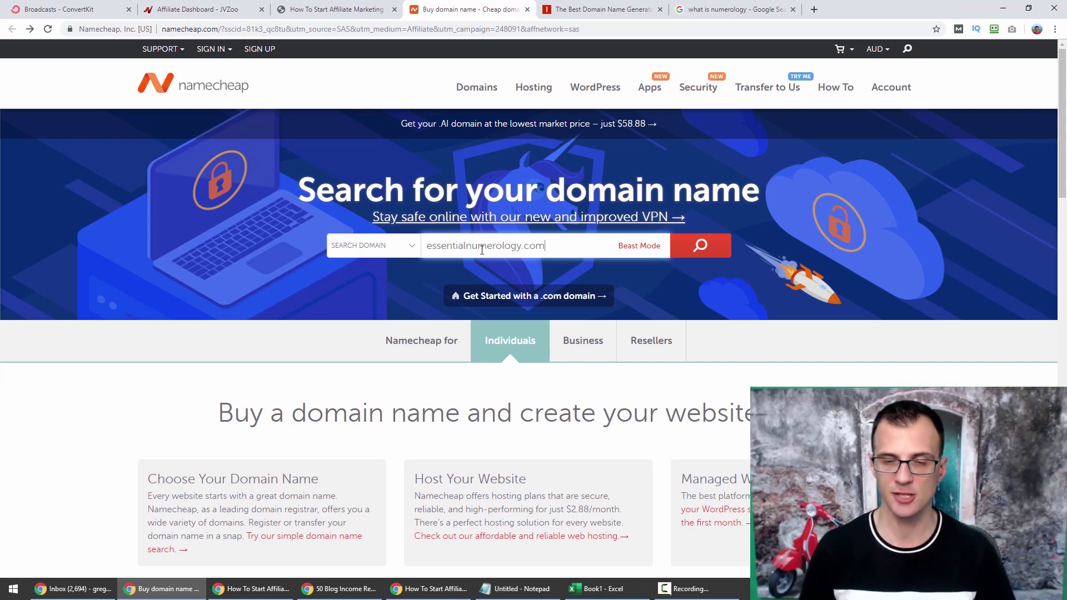
click(700, 246)
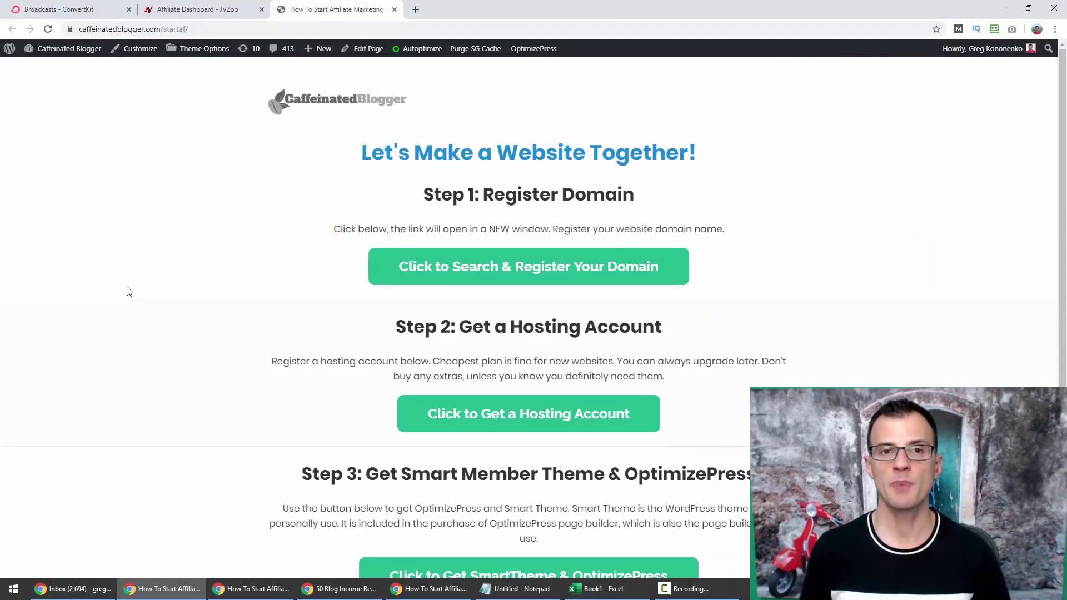
Open the recommended SiteGround link and compare the StartUp, GrowBig and GoGeek plans.
scroll(126, 294, down, 1)
scroll(267, 161, down, 3)
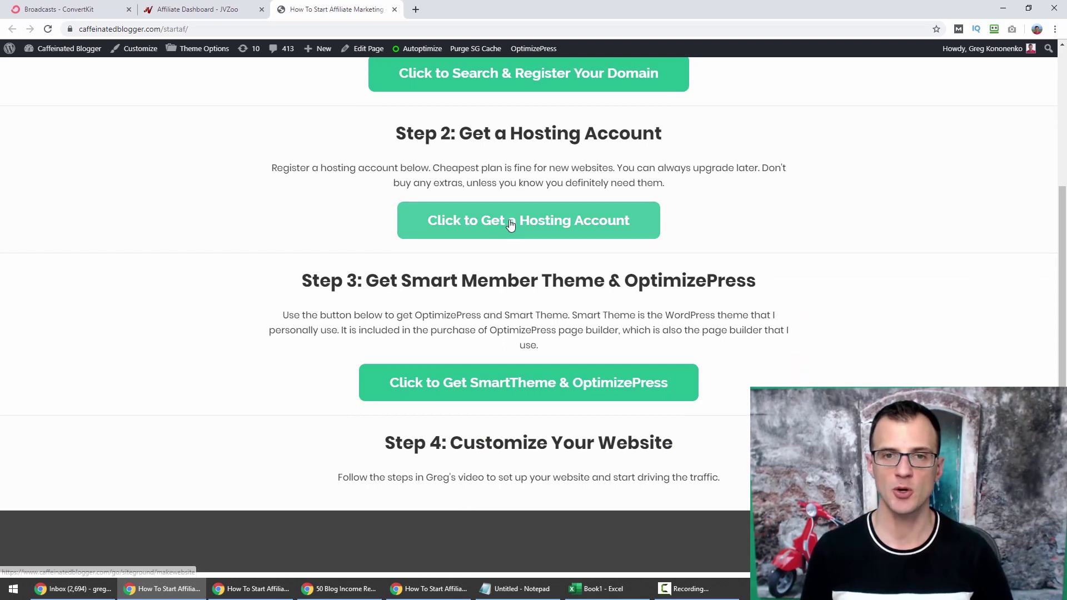
click(502, 221)
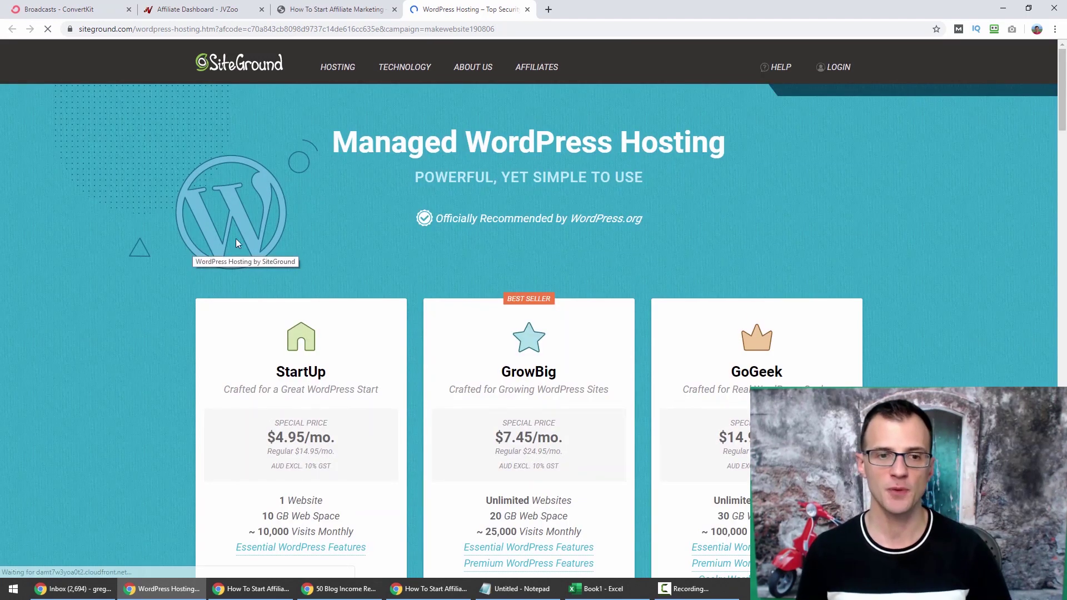
scroll(244, 241, down, 4)
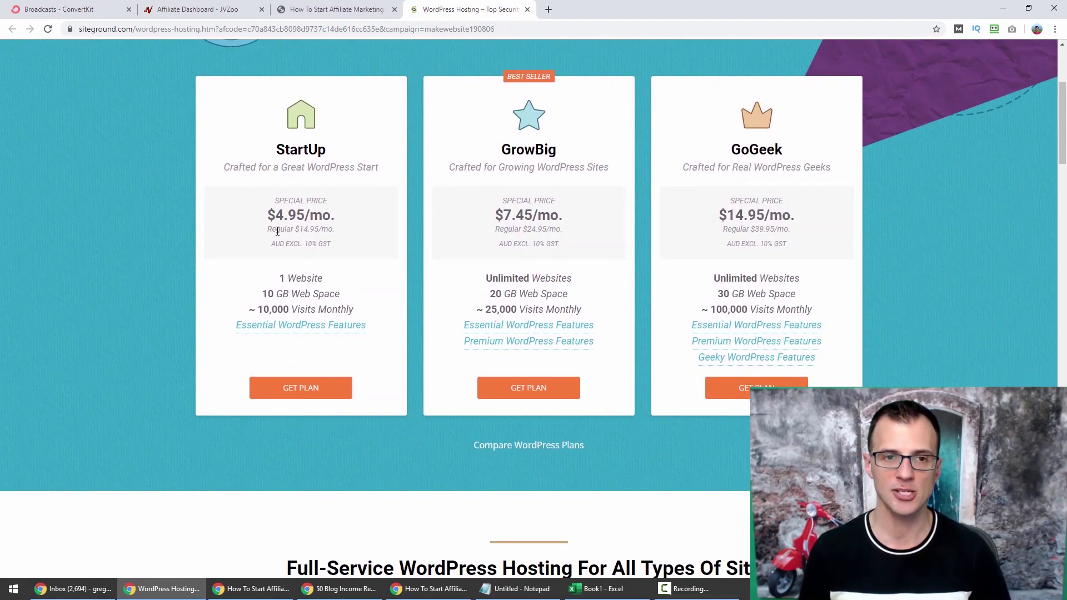
scroll(172, 79, up, 4)
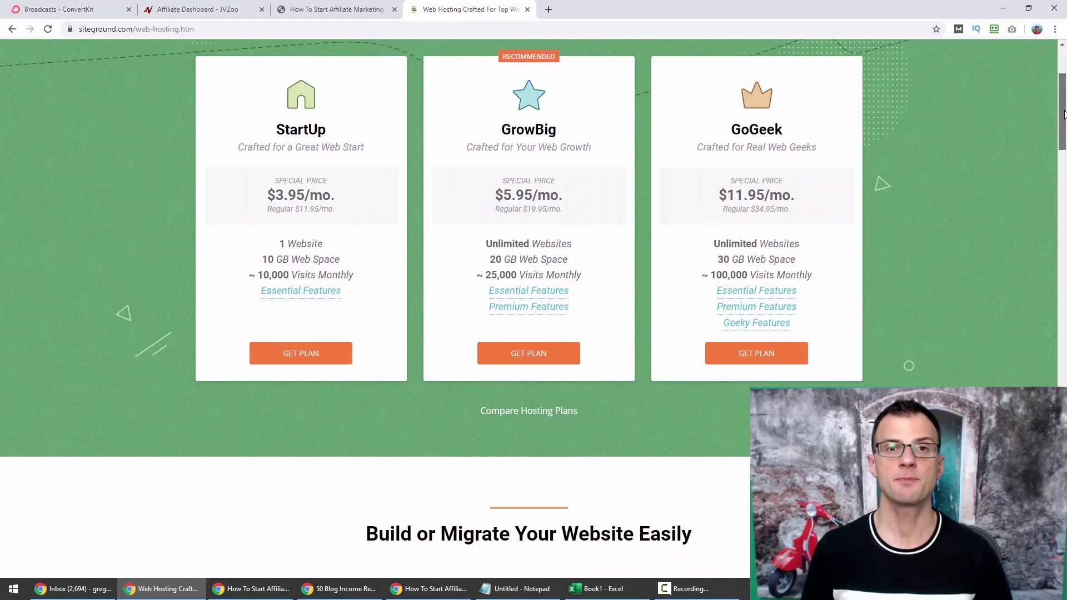
scroll(1065, 119, down, 1)
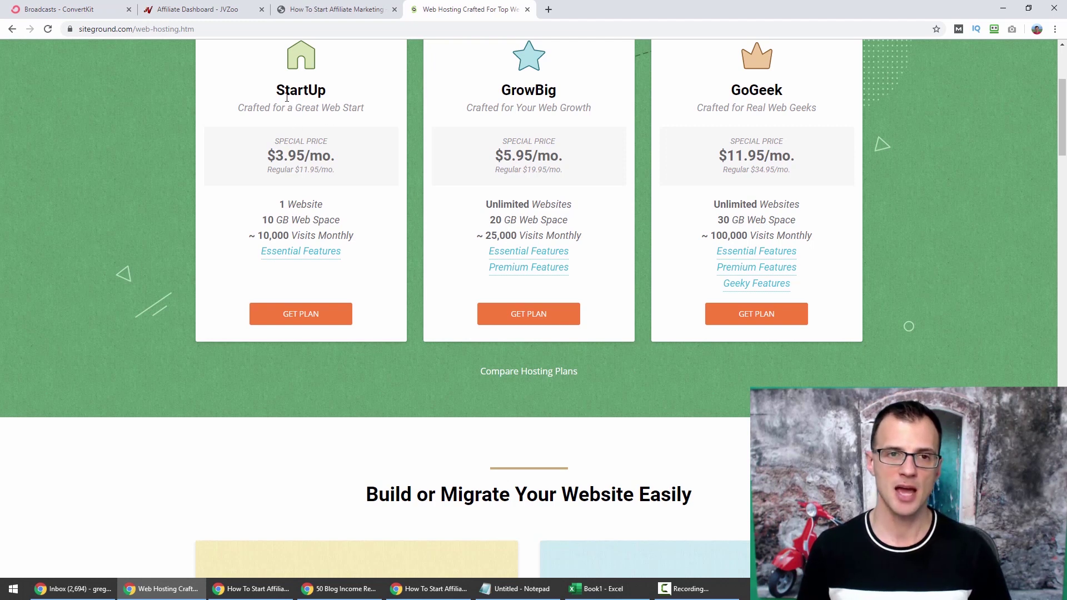
Point out the StartUp plan name and the 10,000 vs 100,000 monthly visits figures.
double_click(289, 94)
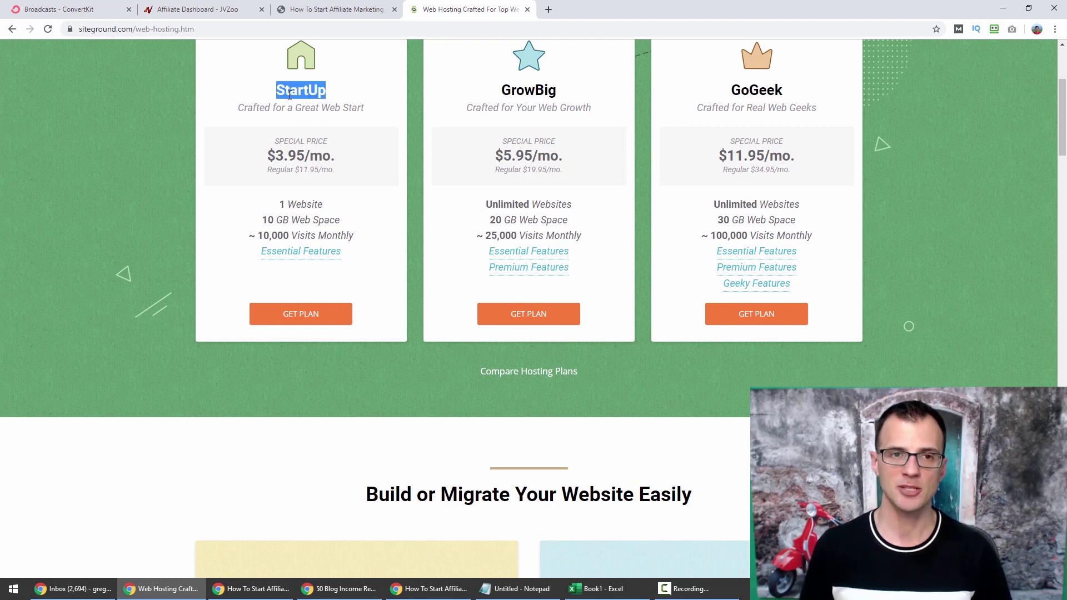
click(120, 176)
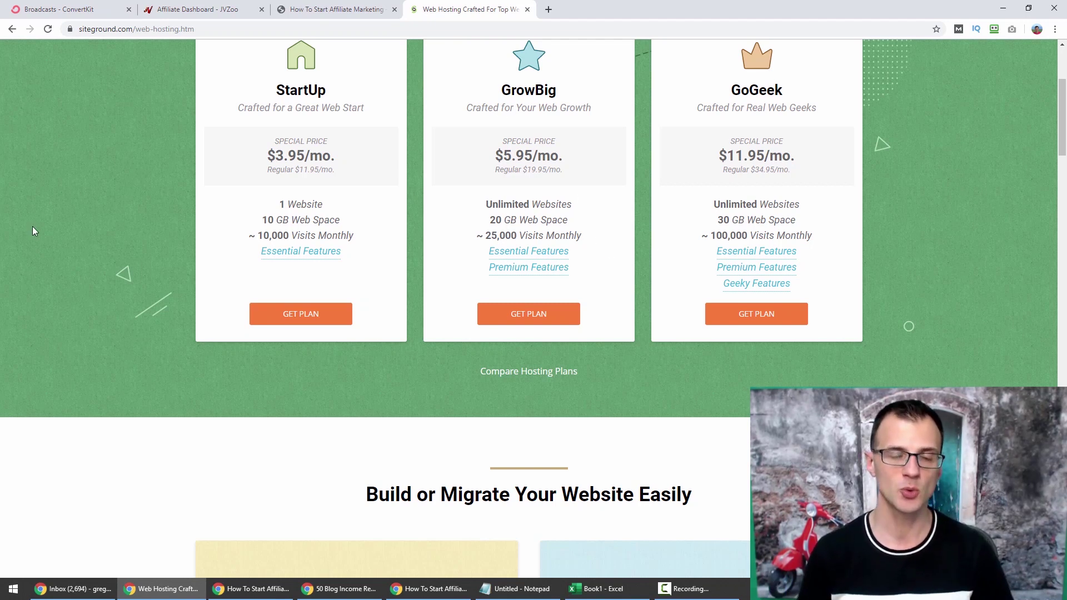
double_click(272, 236)
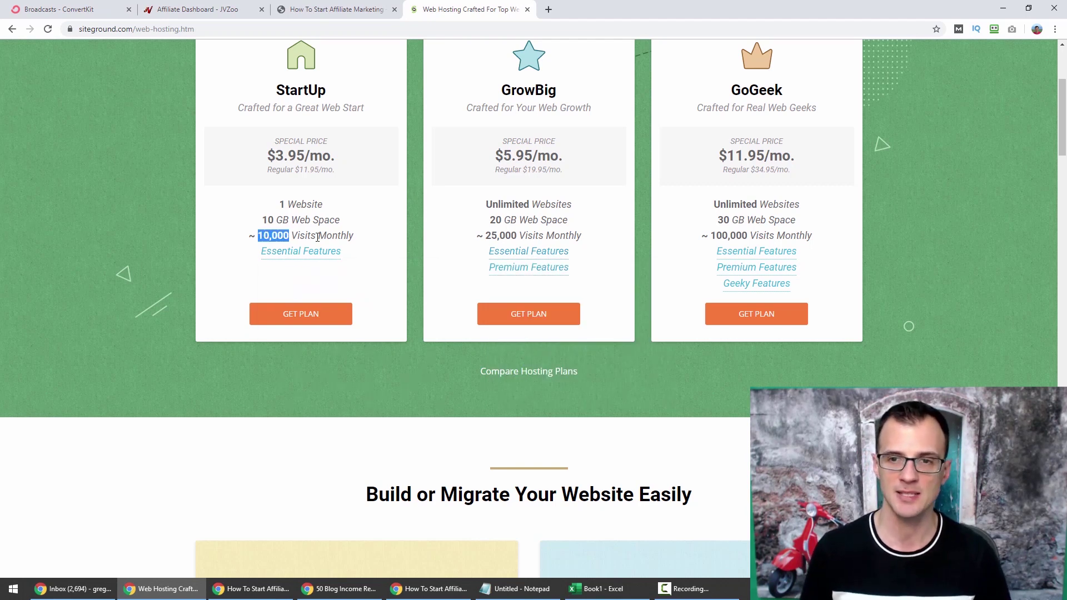
drag(710, 235, 752, 234)
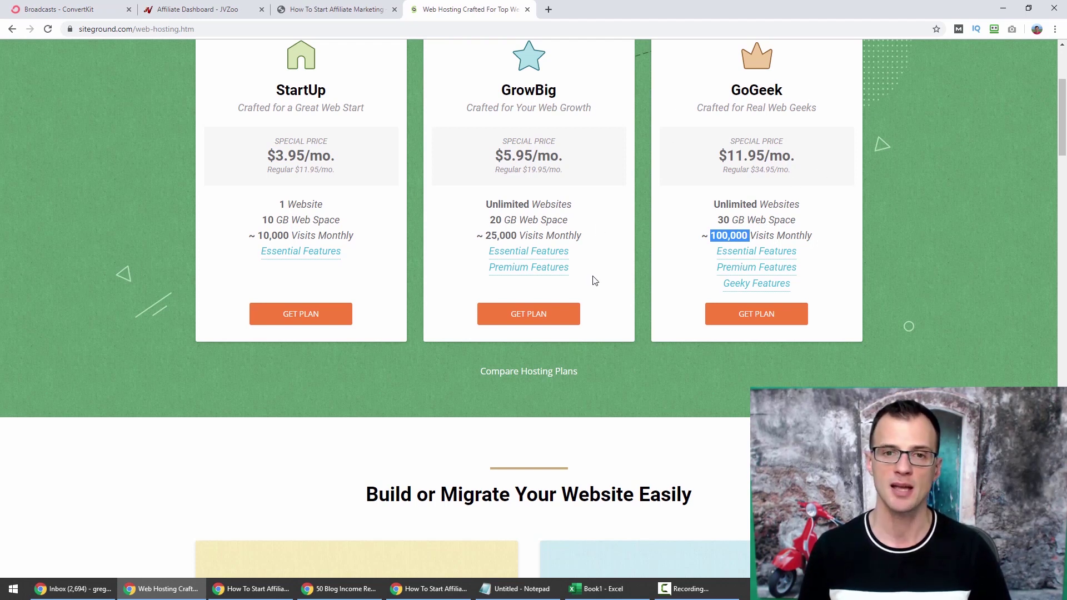
click(489, 231)
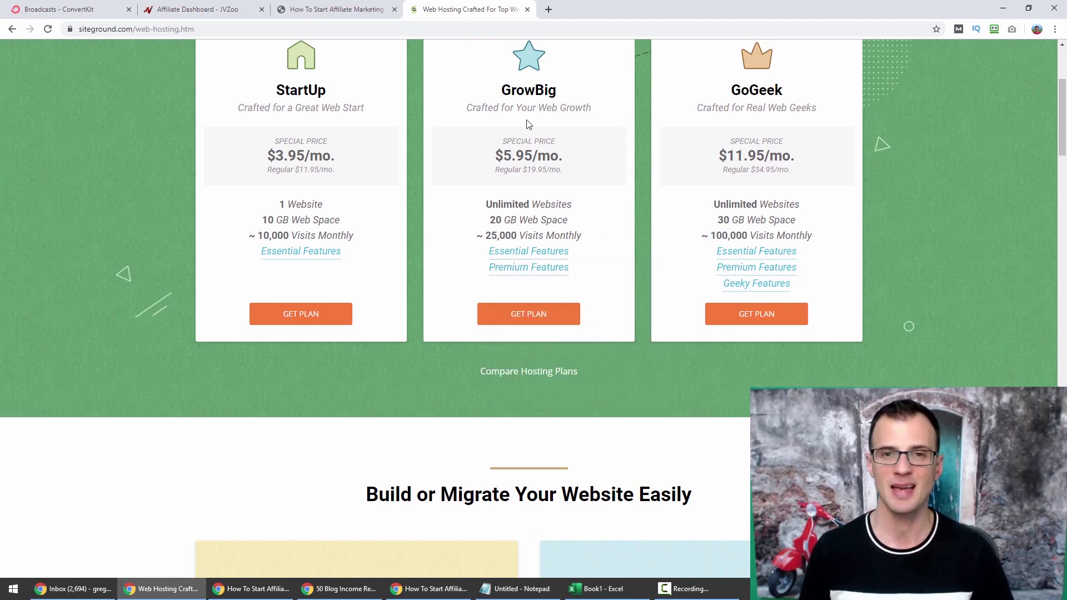
double_click(292, 93)
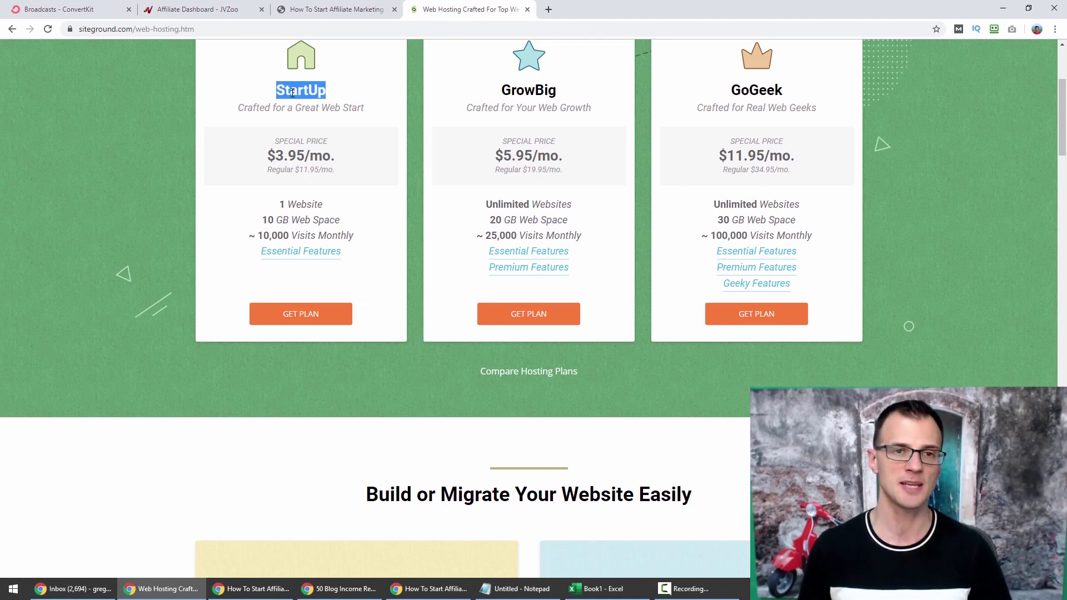
click(83, 114)
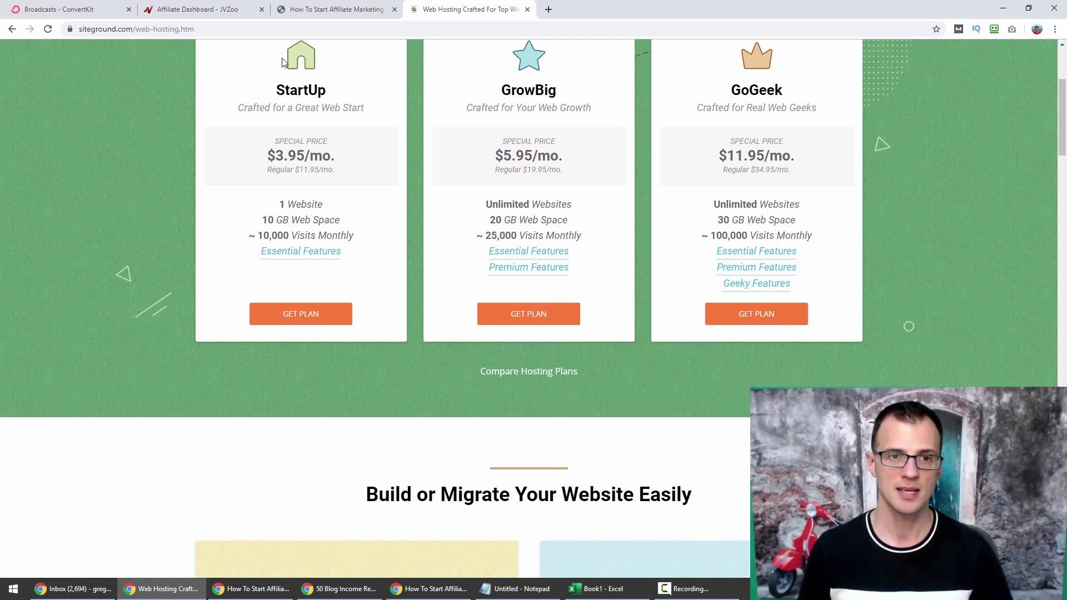
Highlight siteground.com in the browser's web address.
double_click(105, 31)
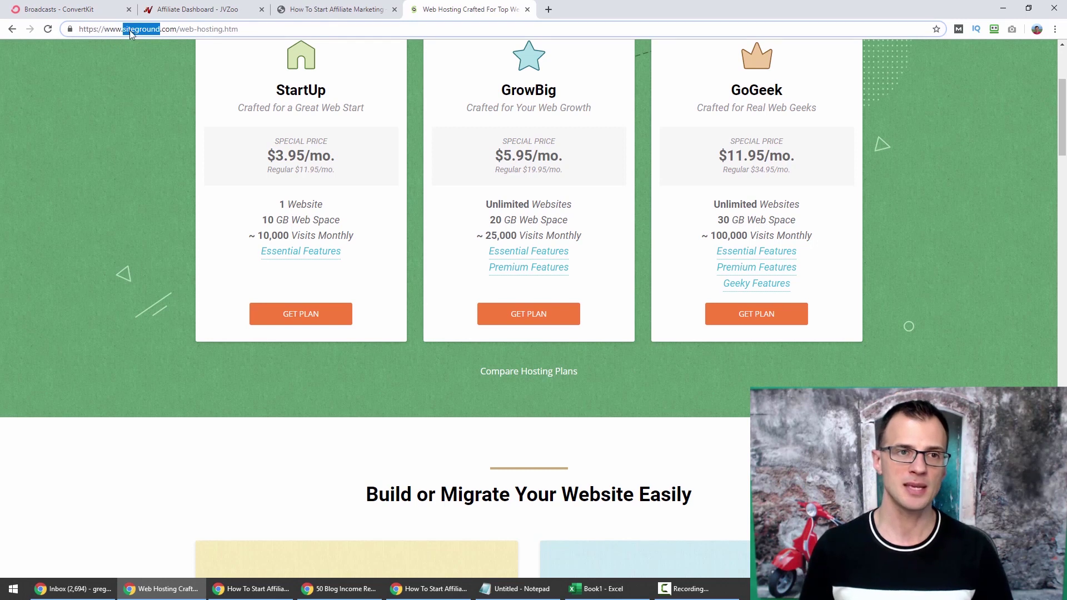
drag(179, 32, 122, 32)
click(150, 63)
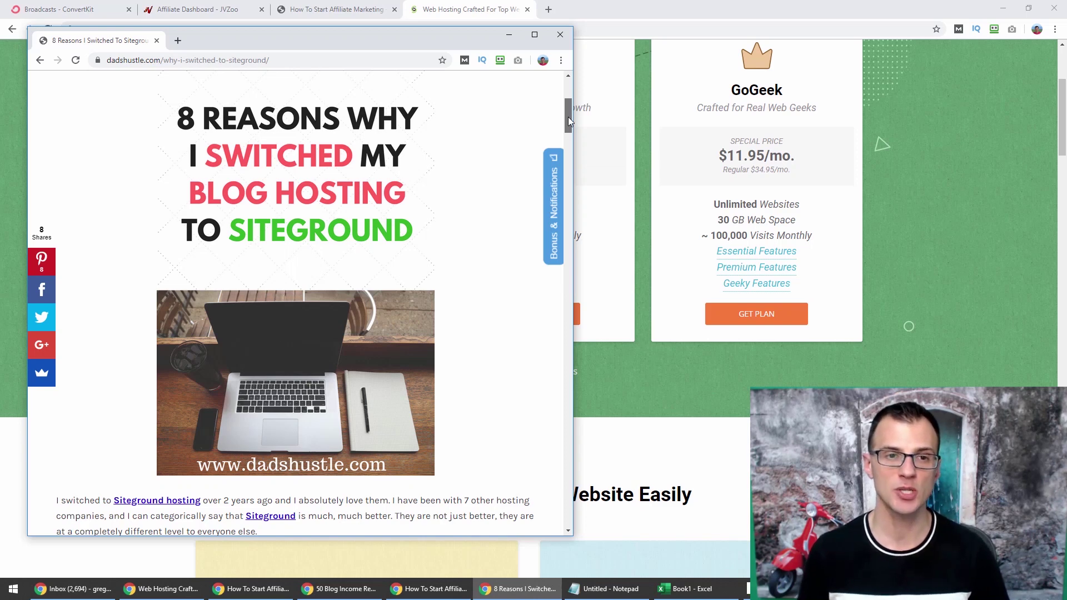
Read the article's introduction and highlight the Instant Chat Support heading.
drag(568, 117, 564, 161)
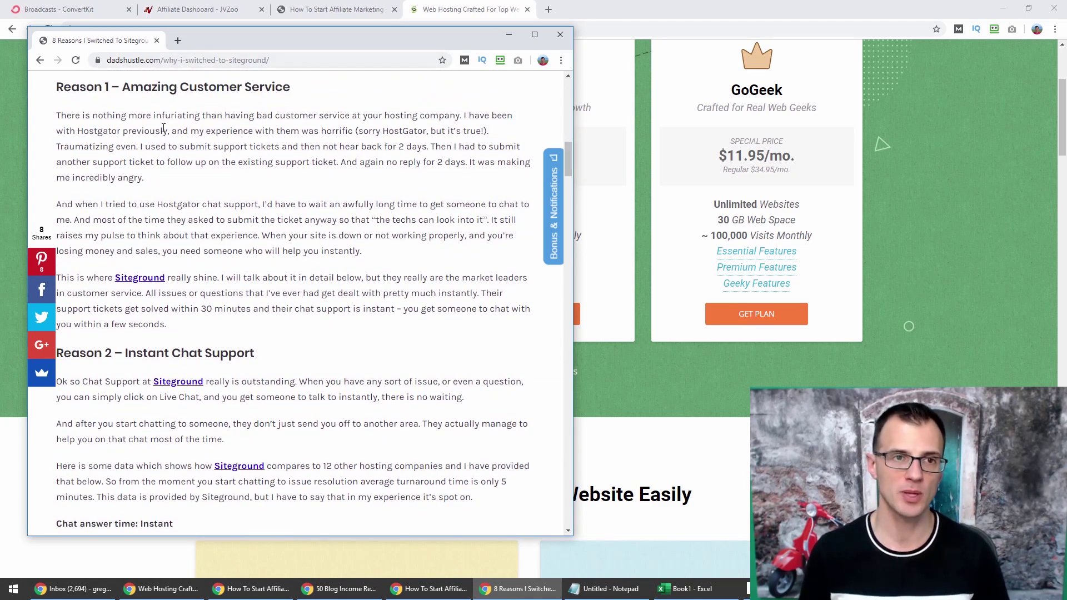
drag(152, 82, 253, 86)
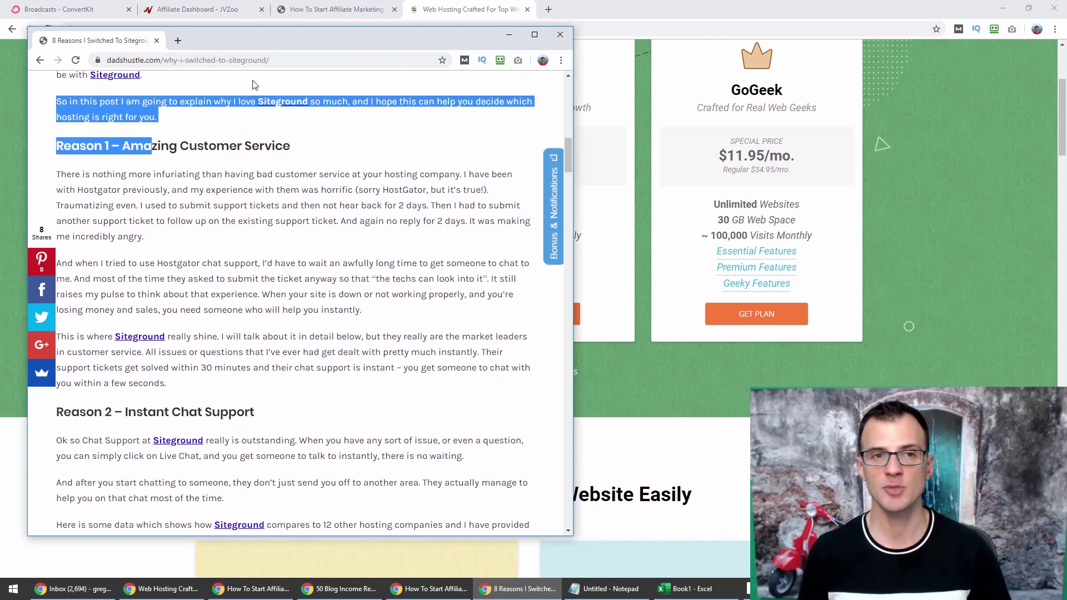
click(214, 166)
scroll(181, 161, down, 1)
scroll(190, 142, down, 2)
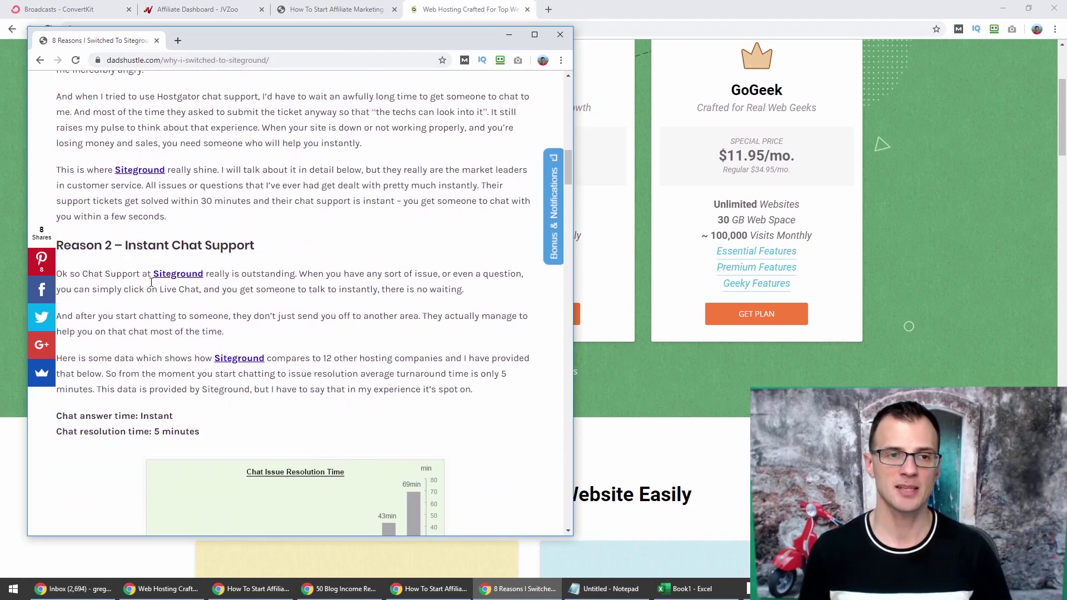
drag(127, 245, 216, 244)
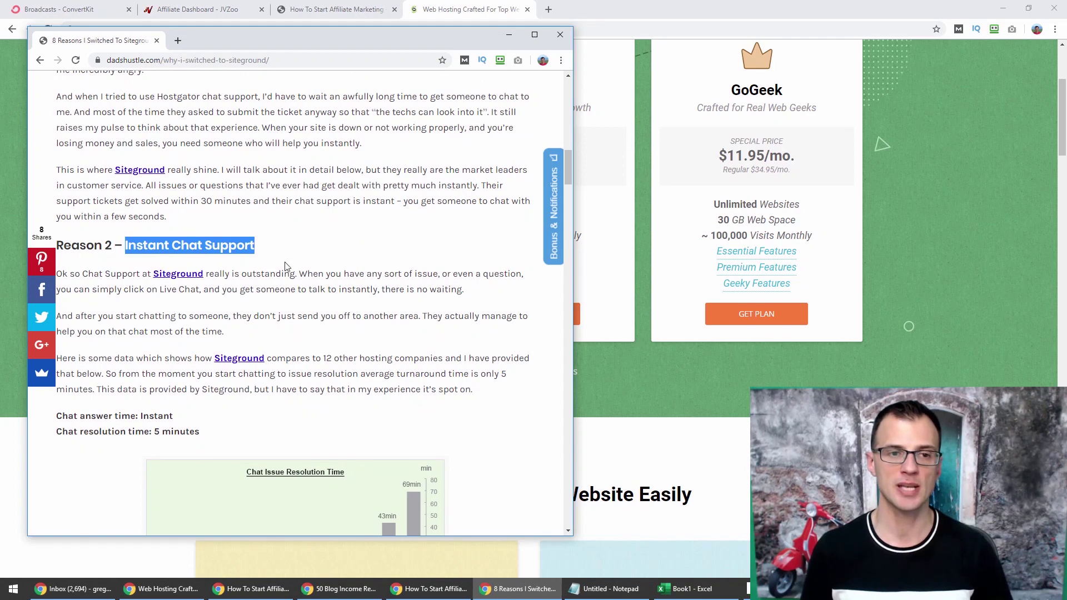
click(408, 240)
scroll(408, 241, up, 1)
scroll(409, 242, up, 1)
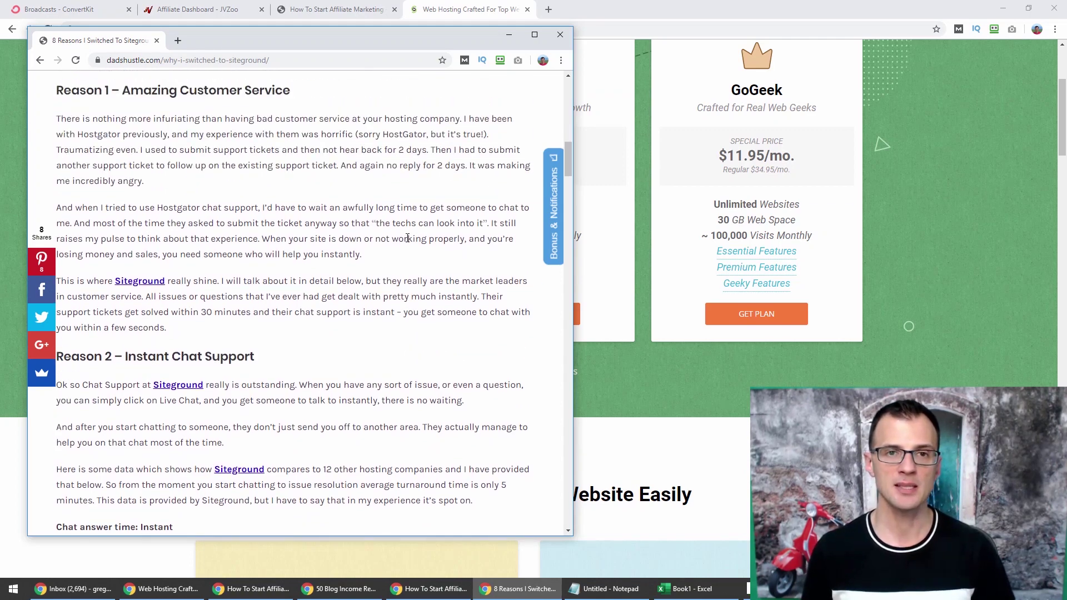
scroll(423, 208, down, 4)
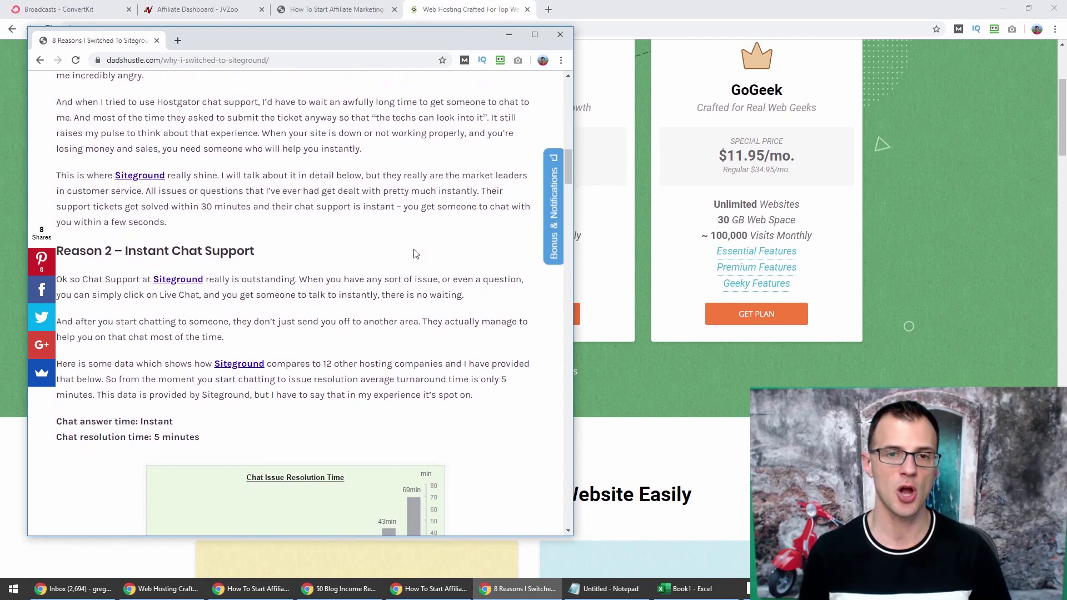
scroll(480, 335, down, 2)
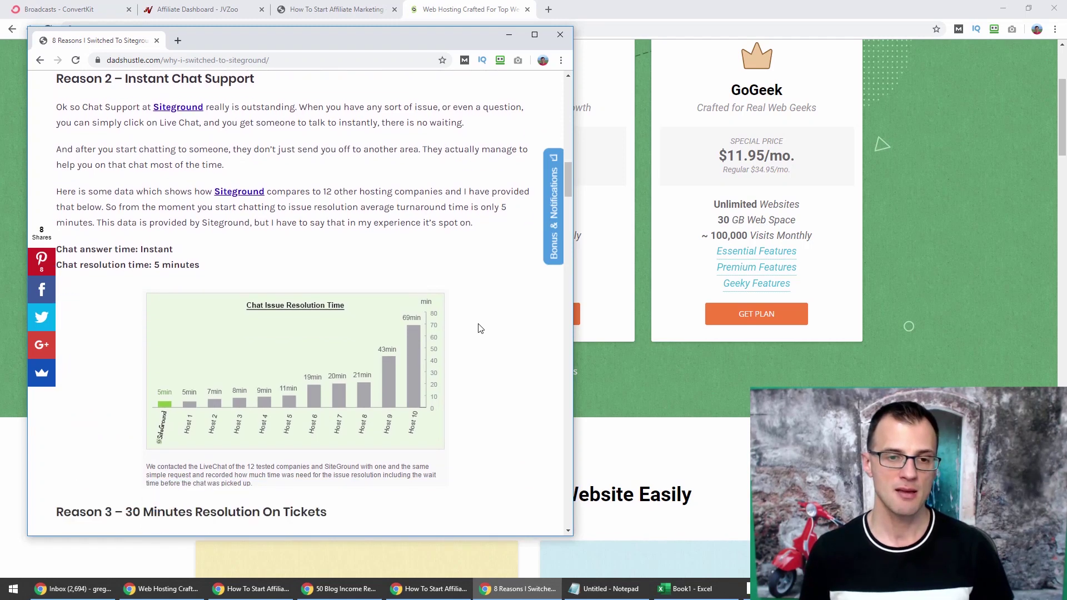
scroll(221, 243, down, 1)
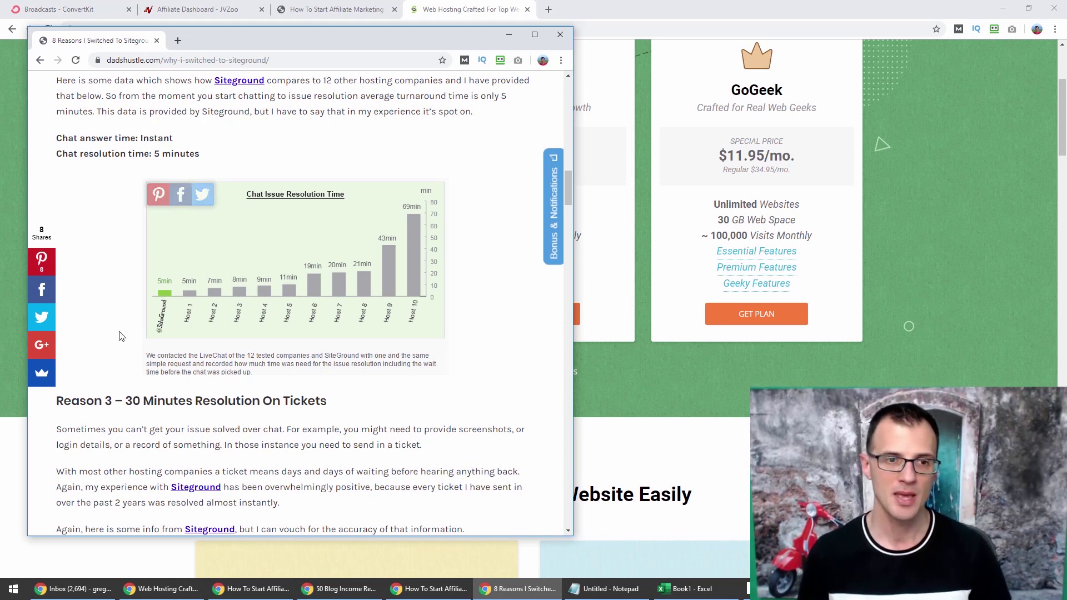
Read further and highlight the ticket resolution heading for emphasis.
mouse_move(170, 288)
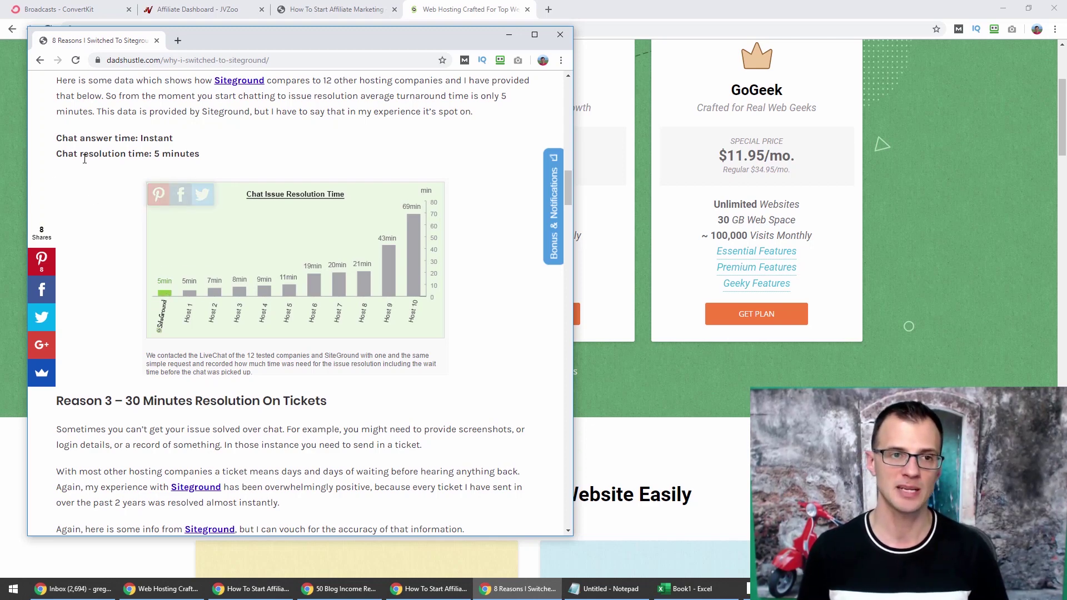
scroll(119, 247, up, 5)
scroll(148, 309, up, 3)
scroll(152, 357, down, 4)
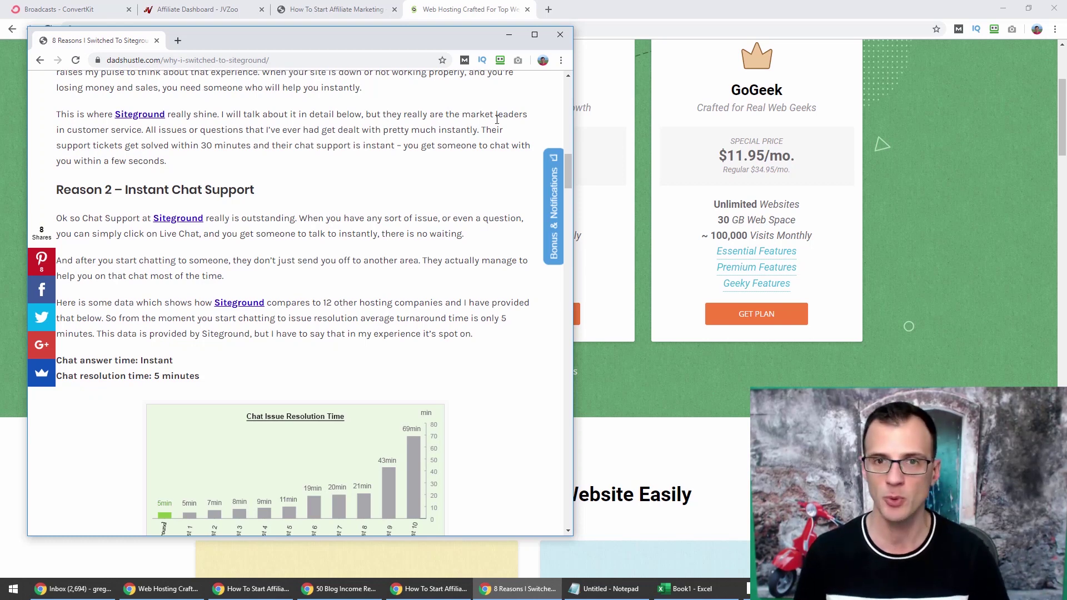
drag(567, 171, 565, 179)
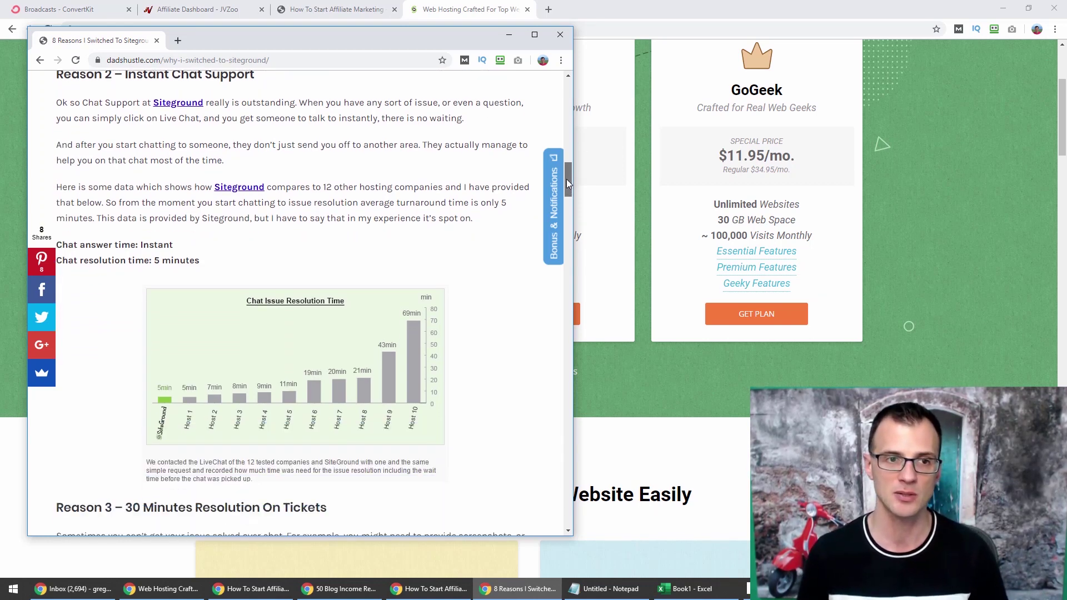
scroll(359, 169, down, 6)
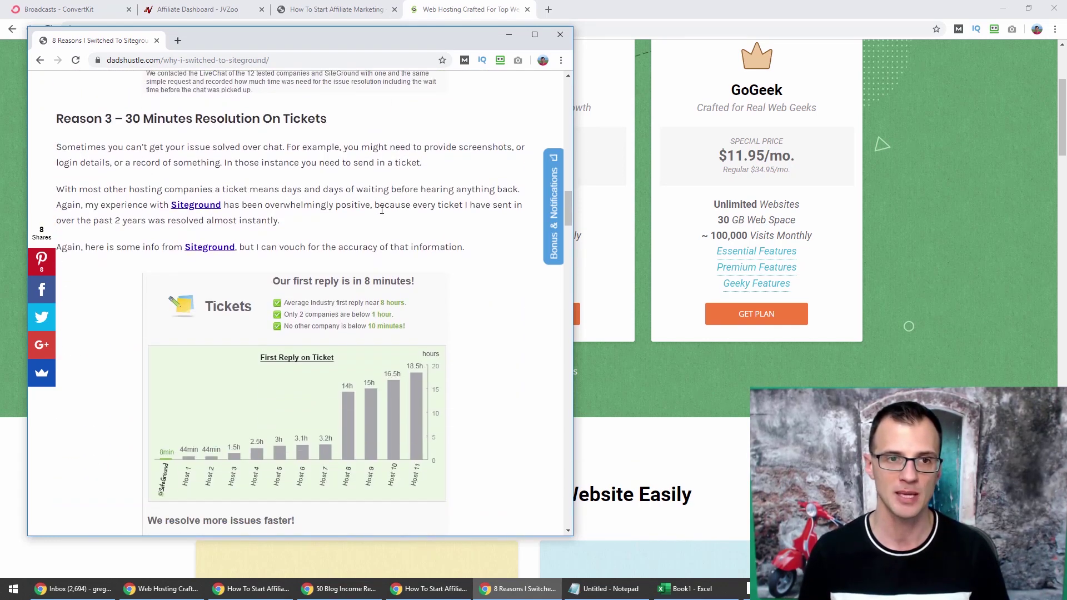
drag(140, 125, 260, 124)
click(534, 197)
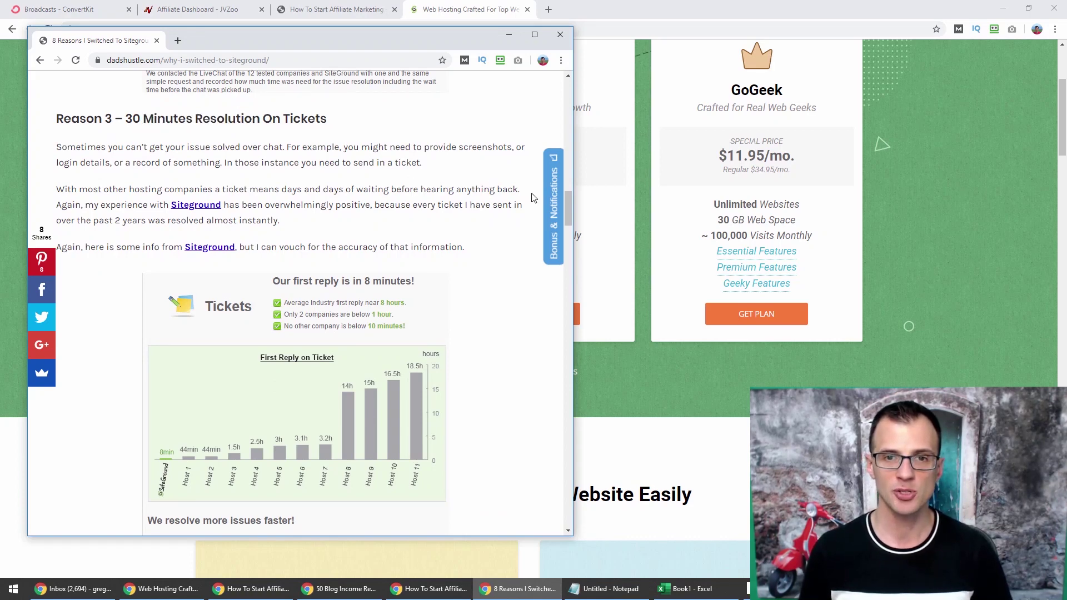
Continue reading the following reasons, highlighting another heading along the way.
drag(566, 216, 566, 248)
scroll(566, 248, down, 3)
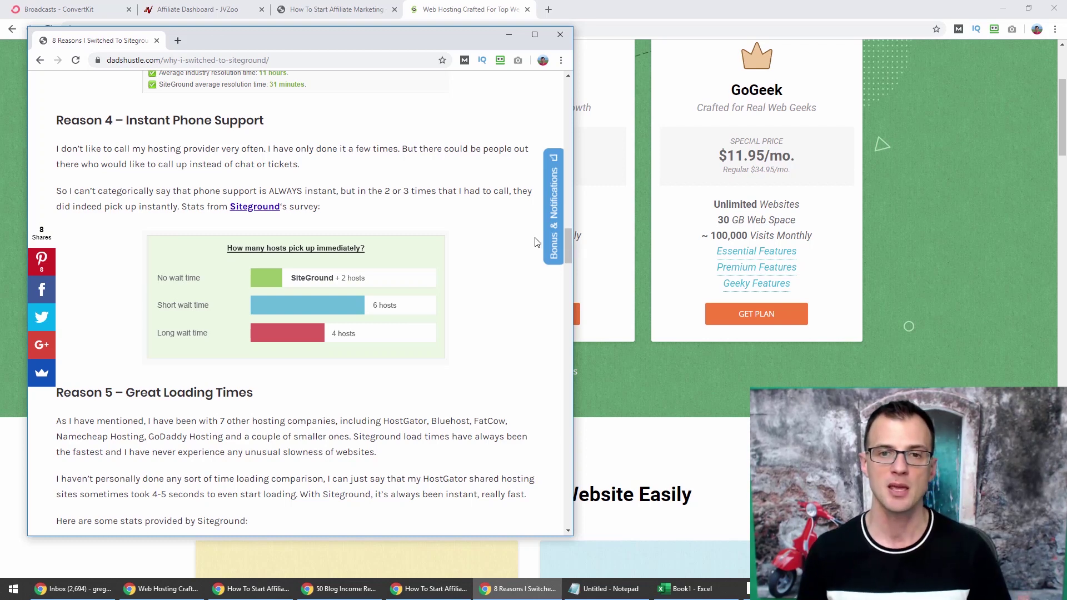
drag(567, 252, 566, 256)
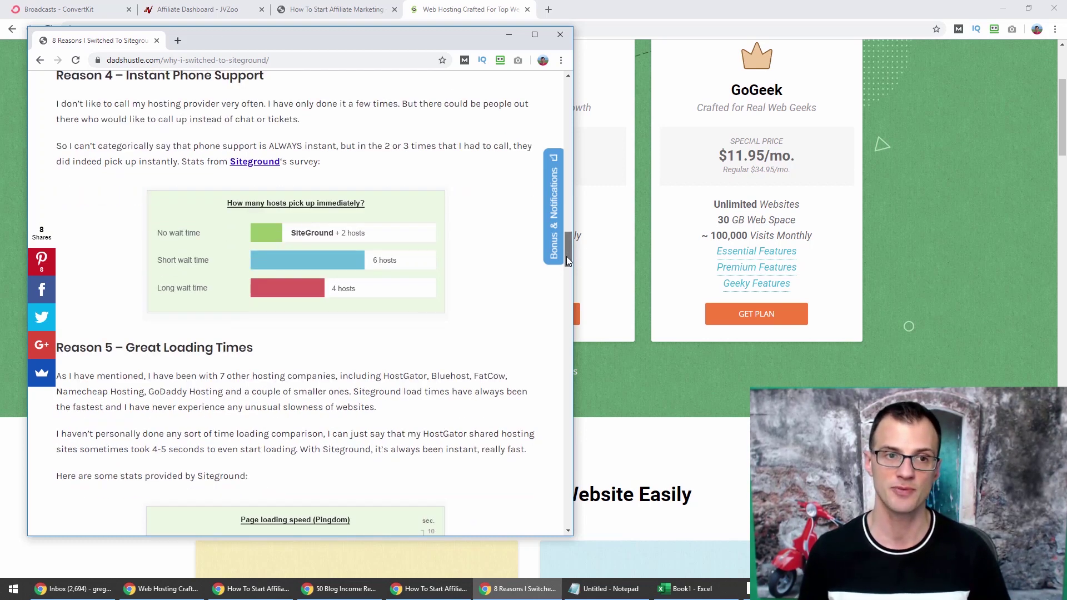
scroll(108, 184, down, 3)
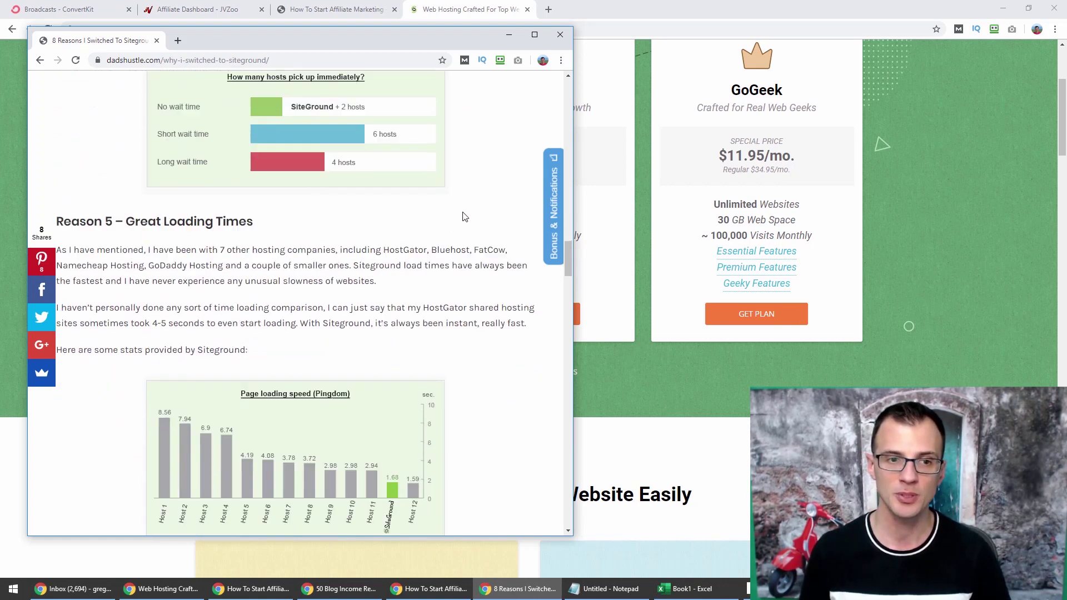
drag(127, 181, 254, 183)
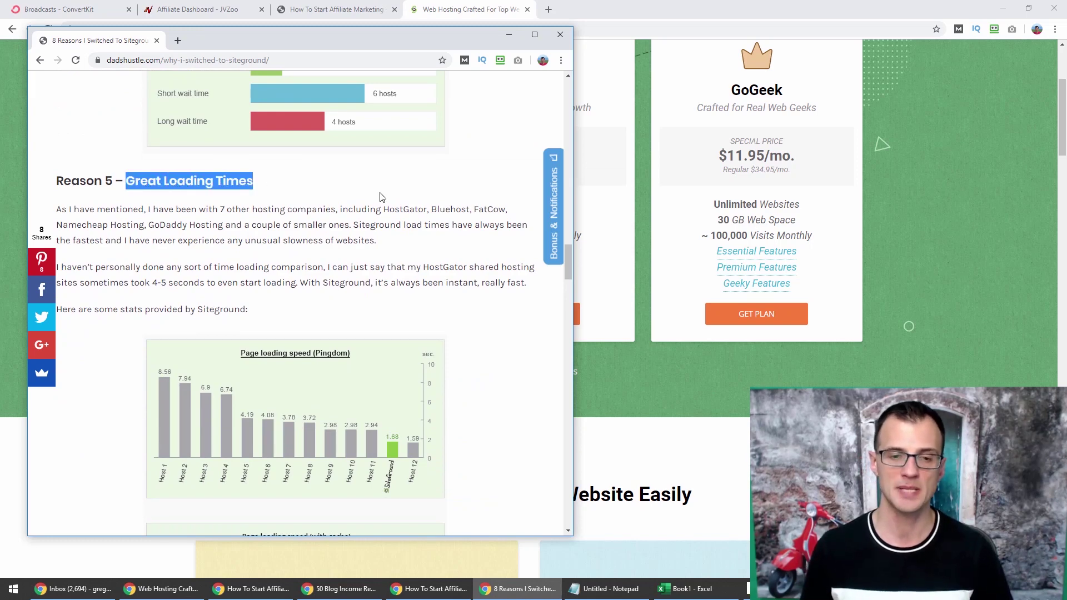
scroll(456, 240, down, 5)
scroll(456, 240, down, 7)
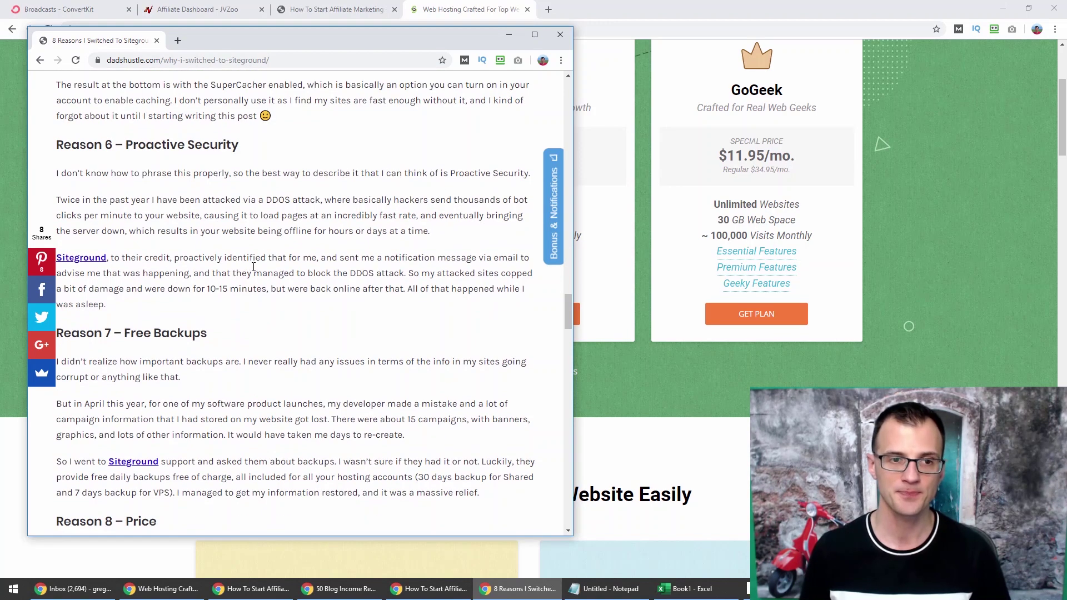
Highlight 'Proactive' in the Reason 6 heading, finish reading, and return to the plans window.
double_click(167, 143)
scroll(238, 248, down, 3)
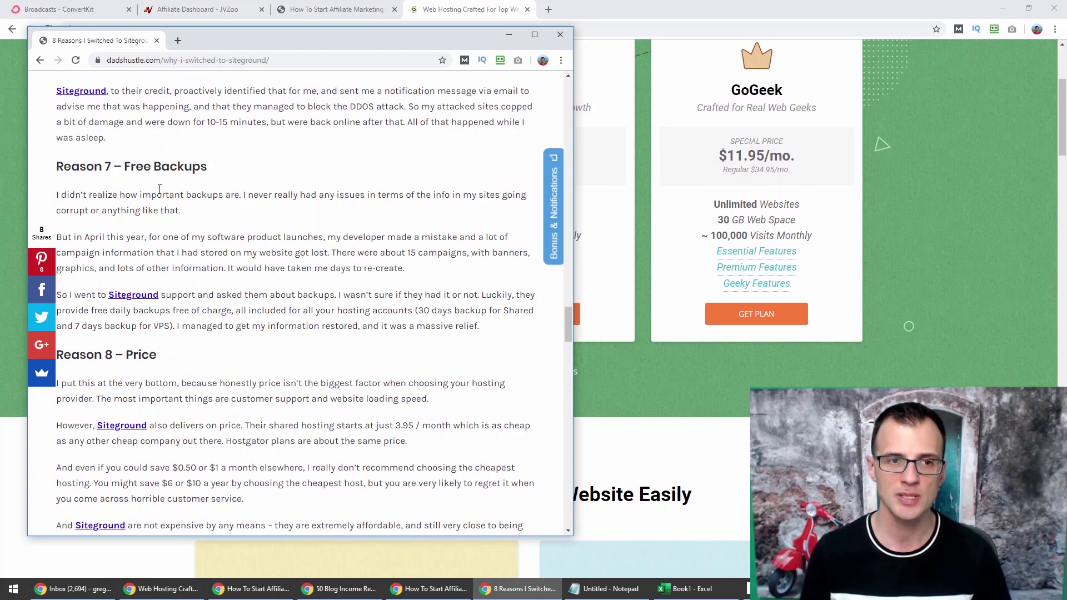
drag(126, 167, 171, 167)
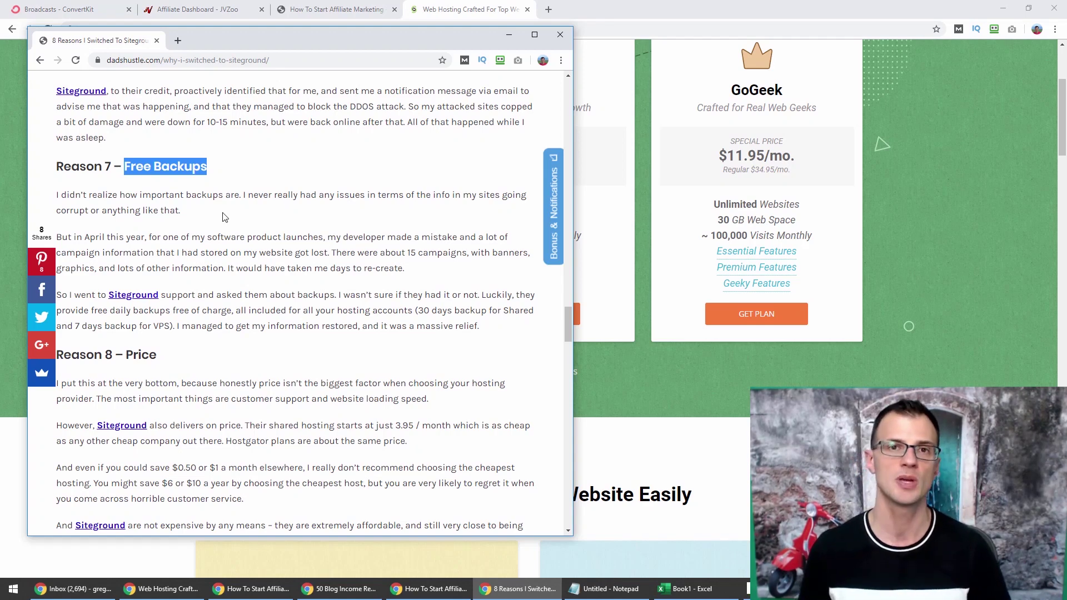
scroll(248, 219, down, 1)
scroll(248, 218, down, 1)
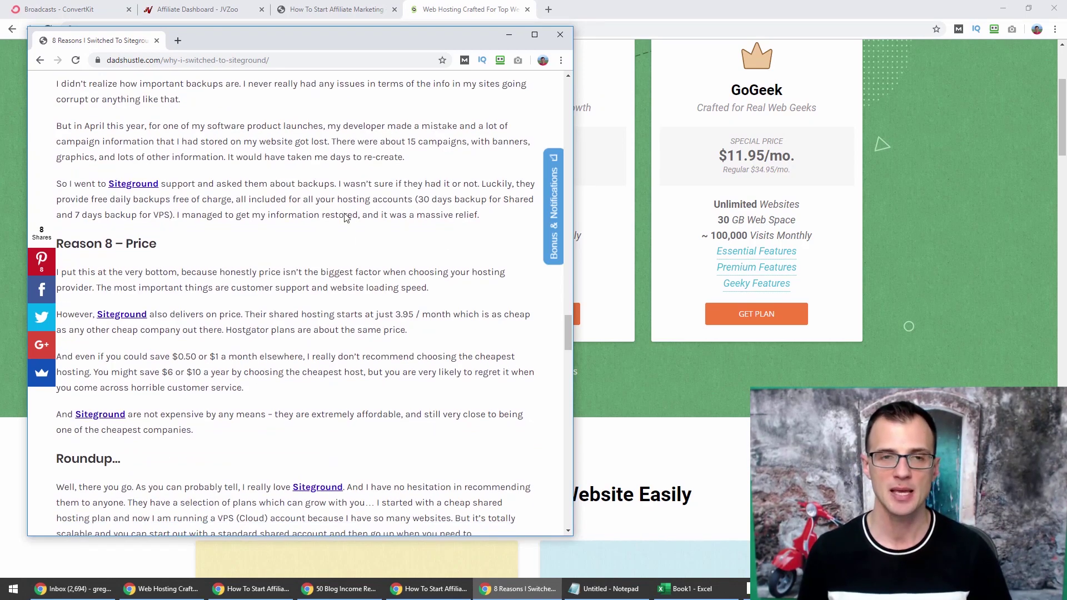
scroll(373, 215, up, 2)
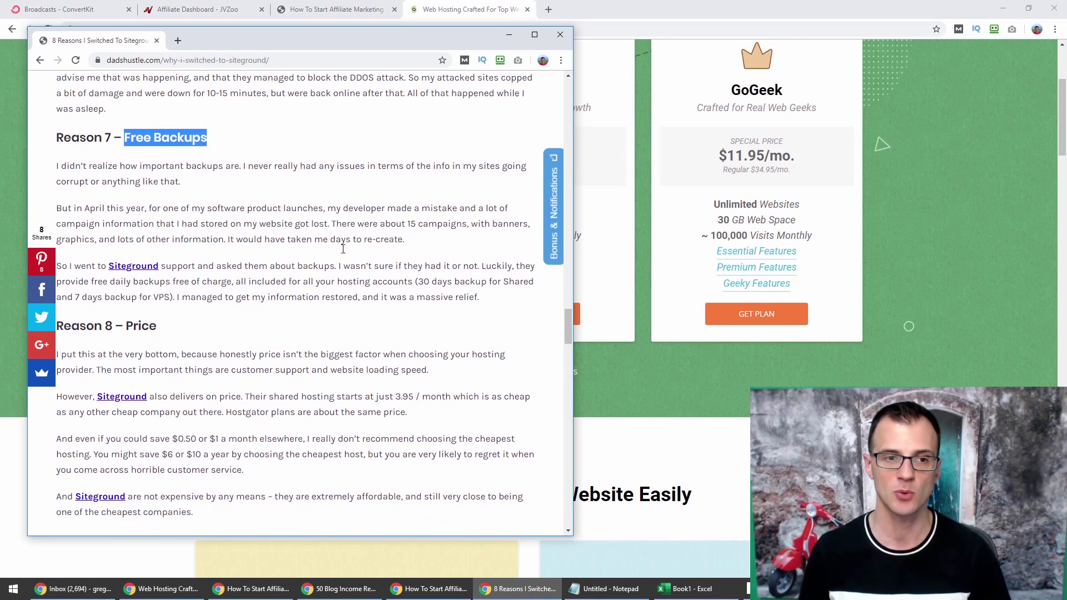
scroll(145, 241, down, 2)
click(410, 10)
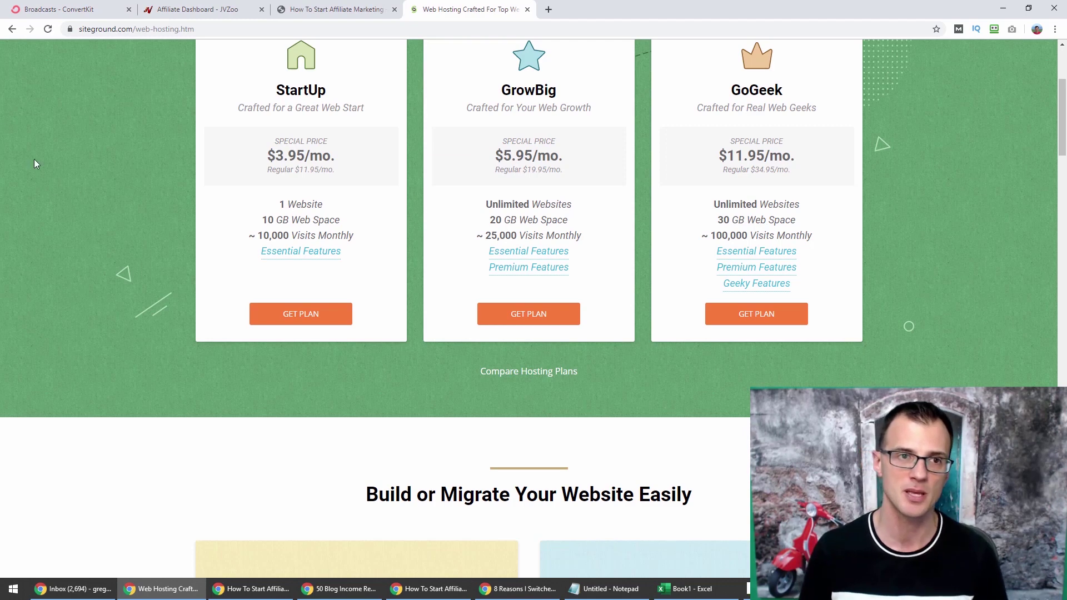
Open the StartUp plan's GET PLAN link in an incognito window.
scroll(124, 401, up, 1)
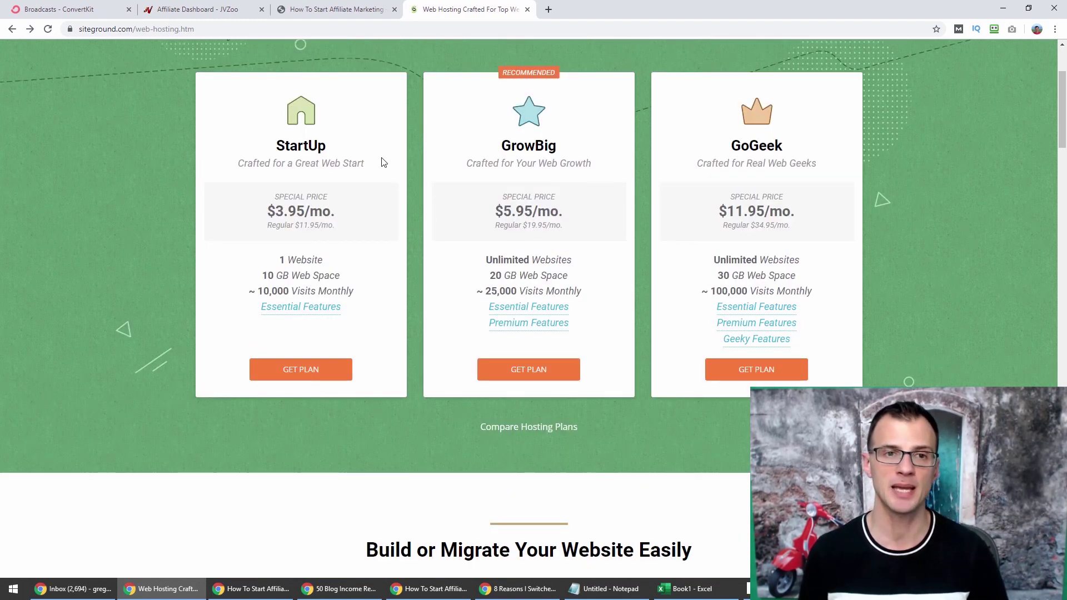
right_click(278, 370)
click(315, 404)
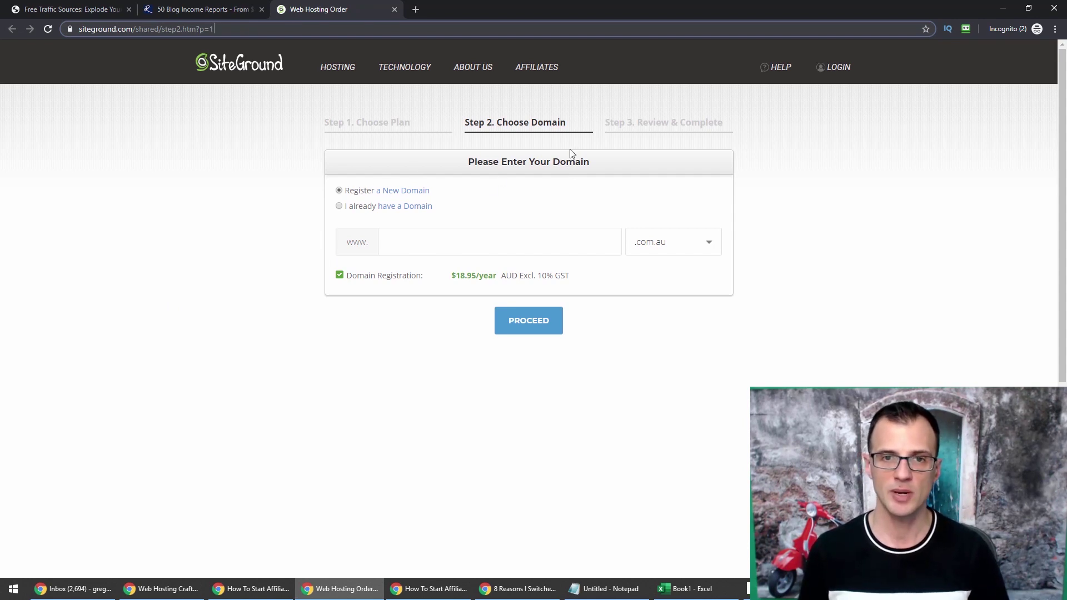
Choose 'I already have a Domain', paste in the domain name, and proceed.
click(338, 207)
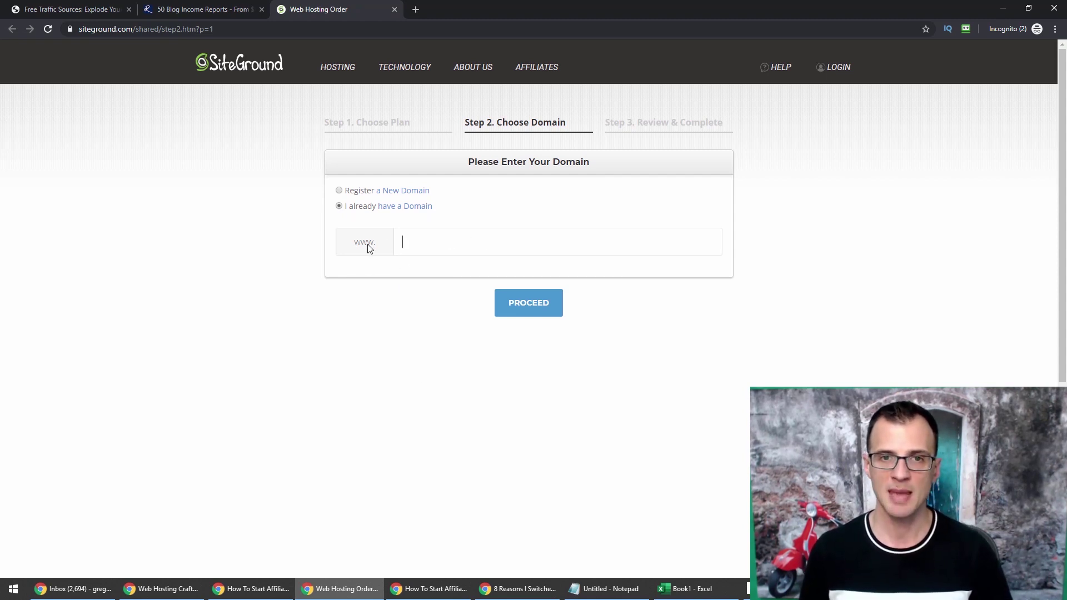
text(gregsawesomewebsite1.com)
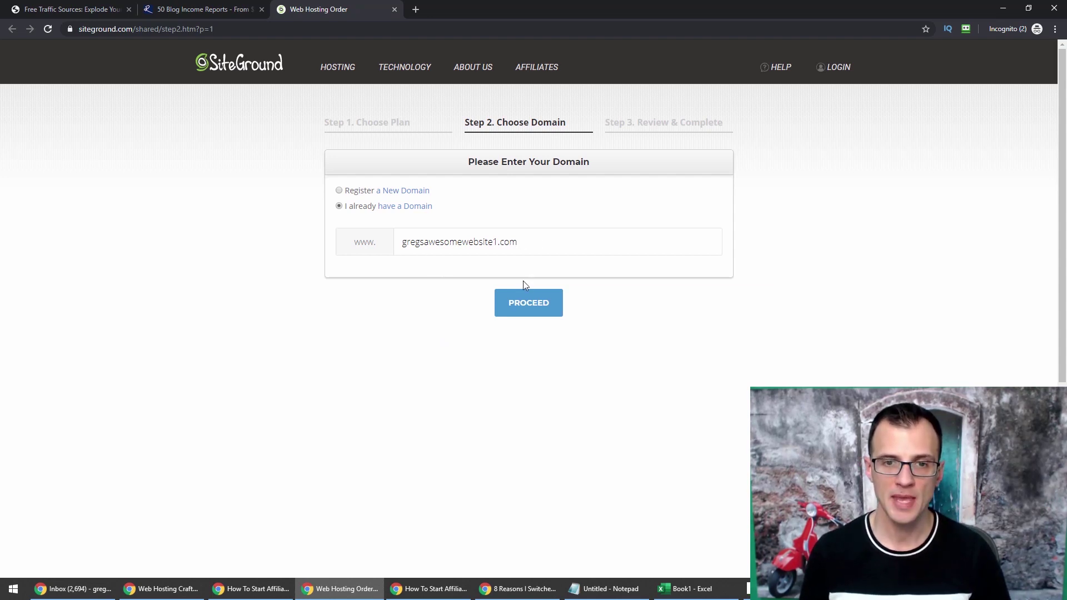
click(528, 301)
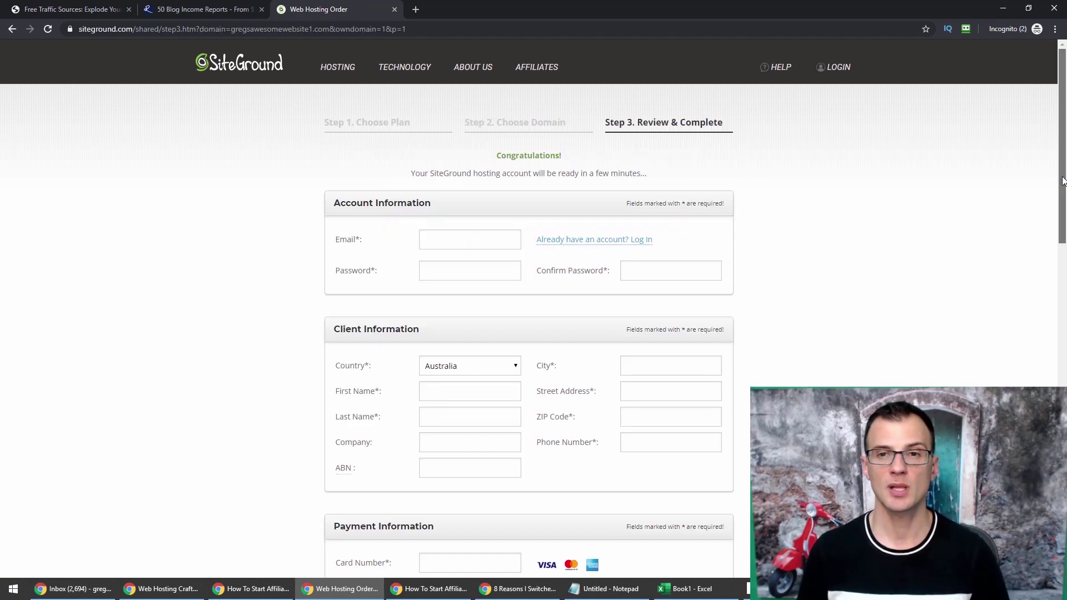
drag(1061, 181, 1061, 209)
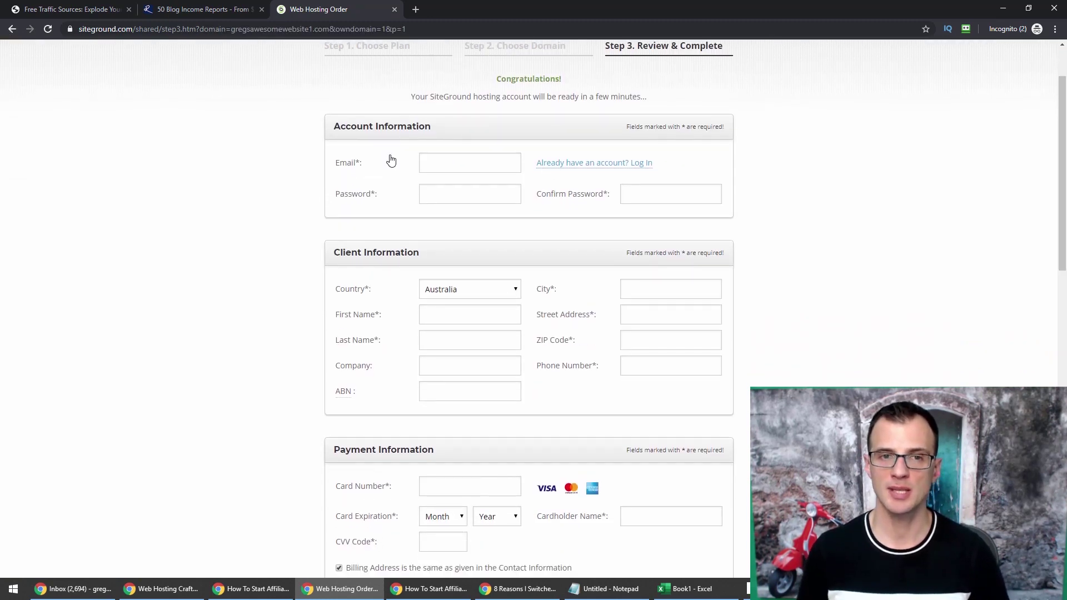
scroll(367, 172, down, 2)
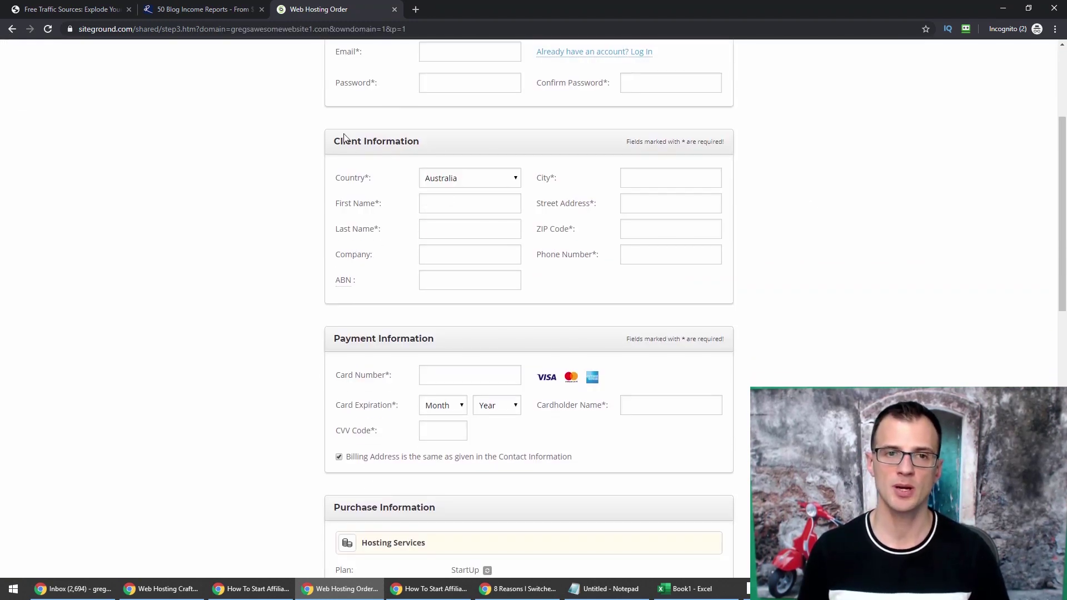
scroll(355, 100, down, 3)
scroll(353, 100, up, 1)
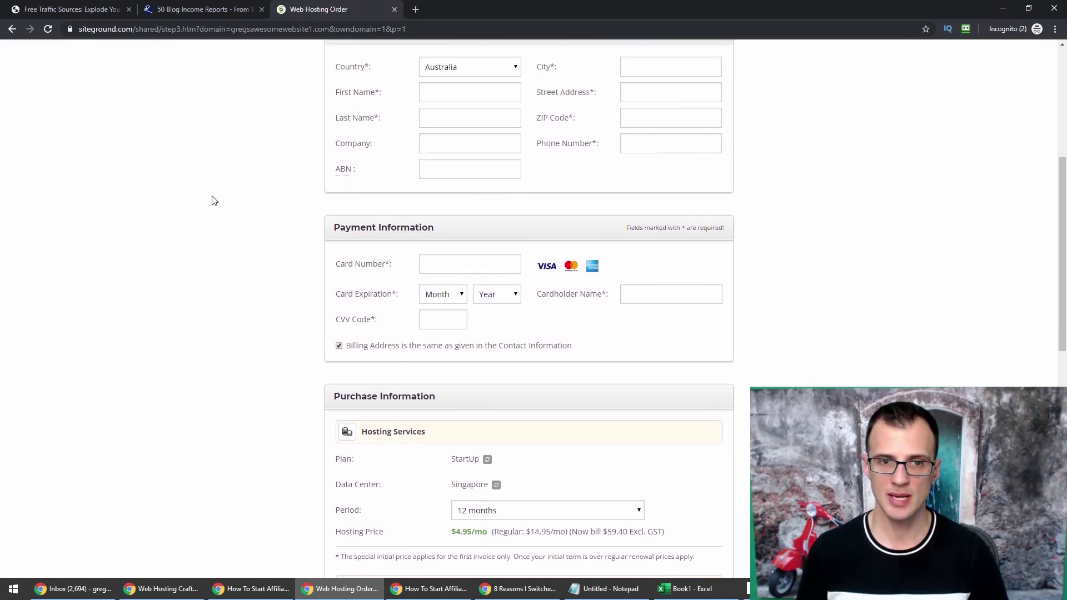
scroll(207, 203, down, 6)
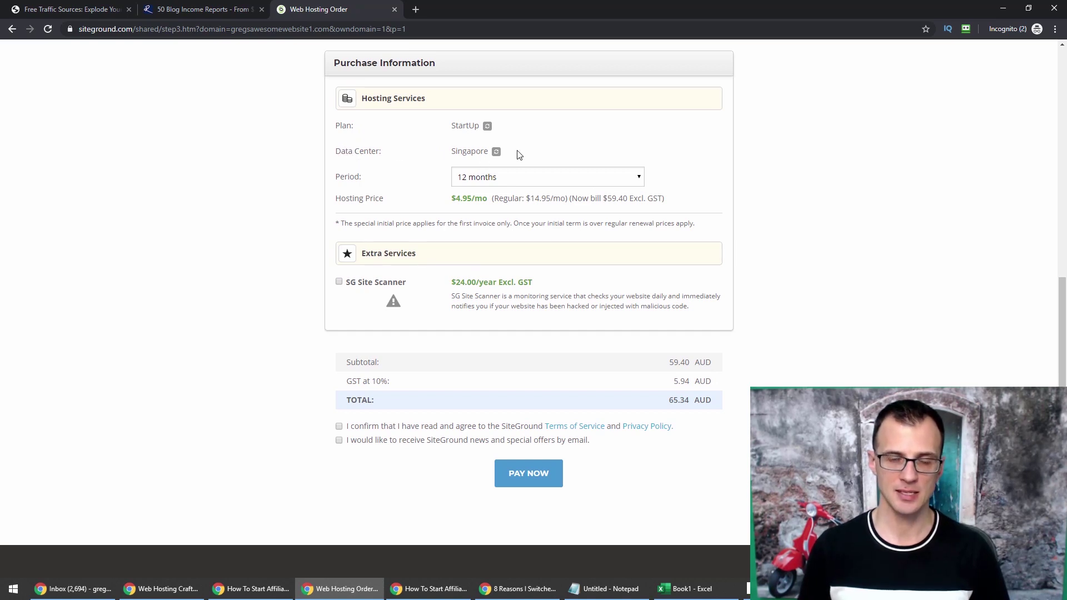
Set the hosting data center location to USA.
click(496, 152)
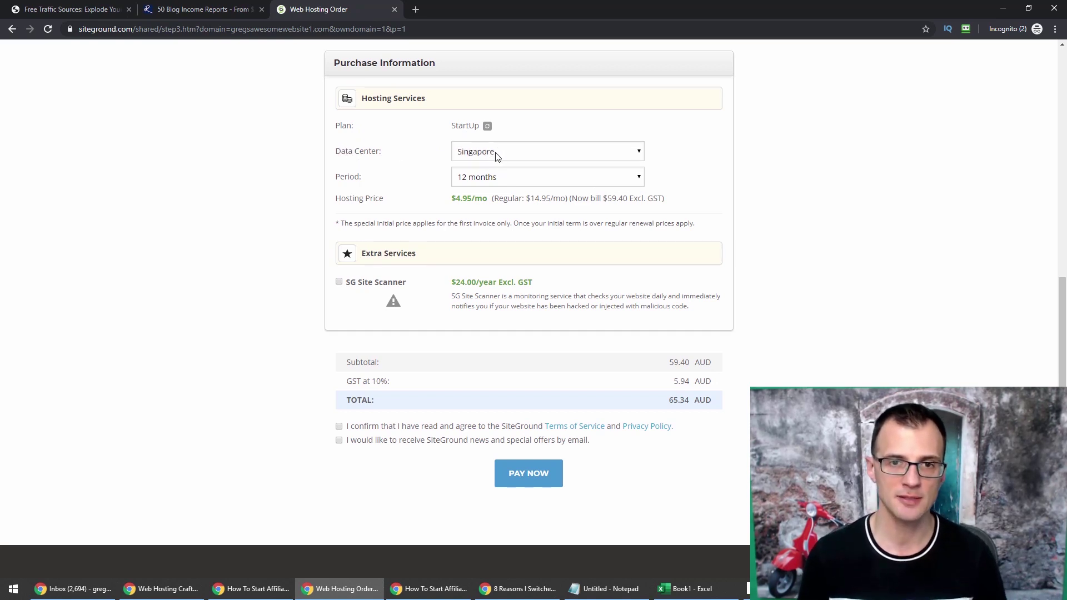
click(495, 153)
click(497, 204)
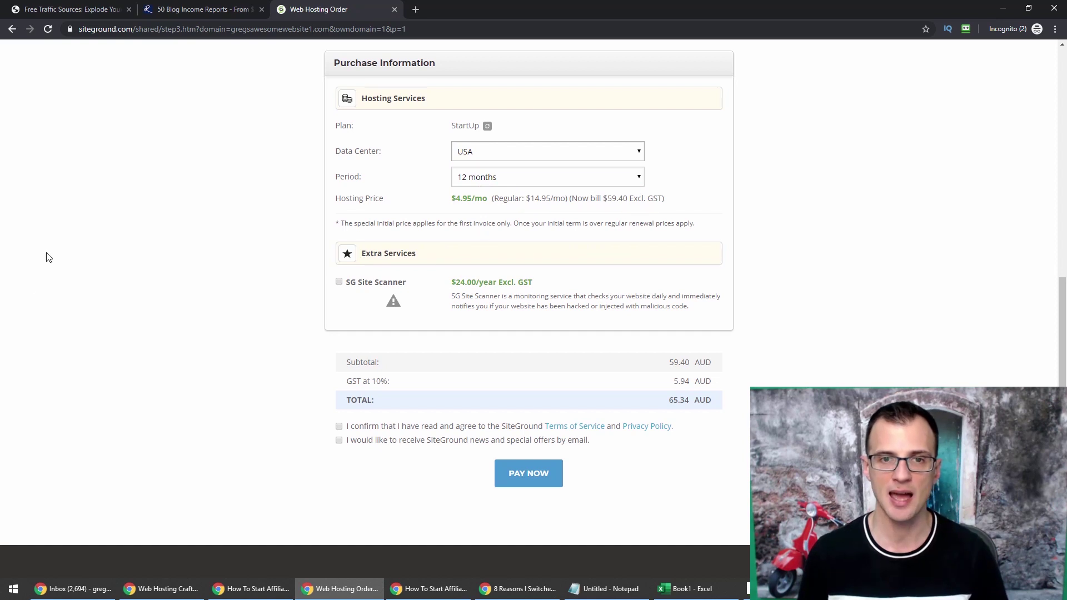
click(507, 159)
click(506, 157)
click(507, 157)
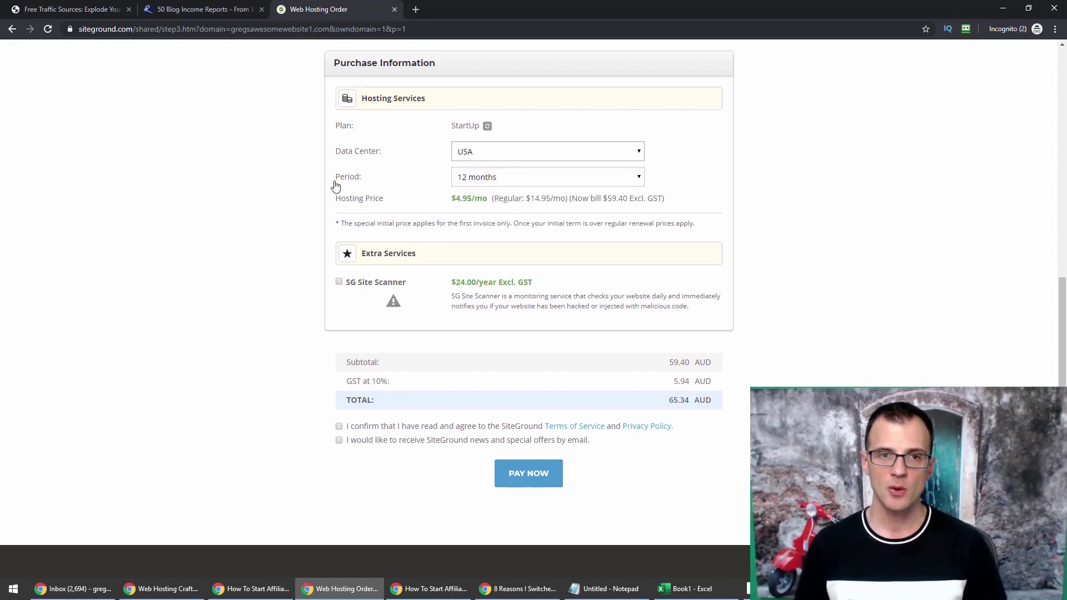
Keep the 12 months period while comparing against the public hosting plans page.
click(525, 186)
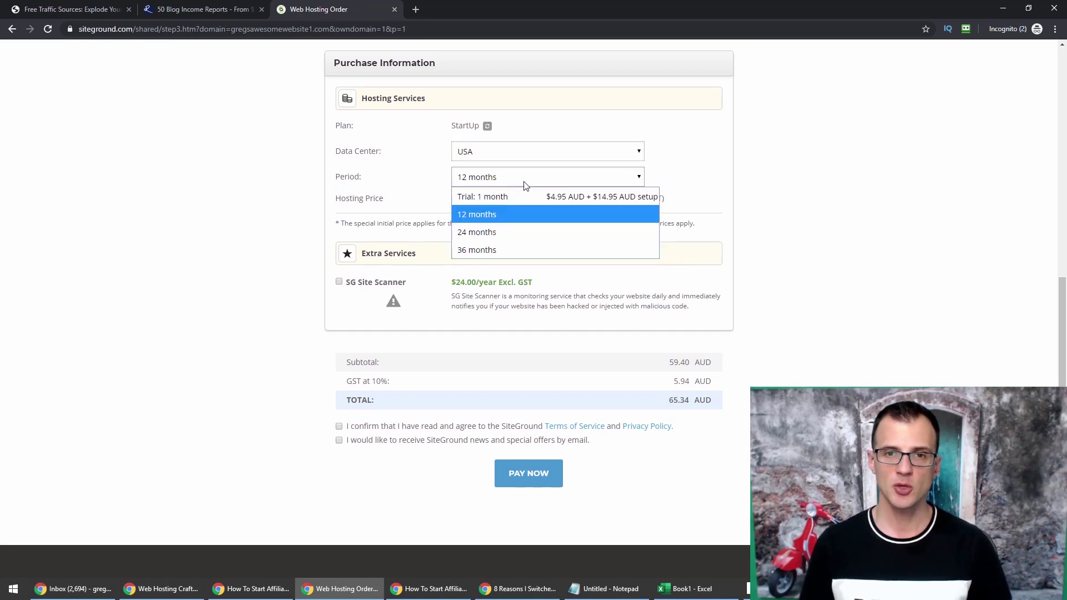
click(489, 213)
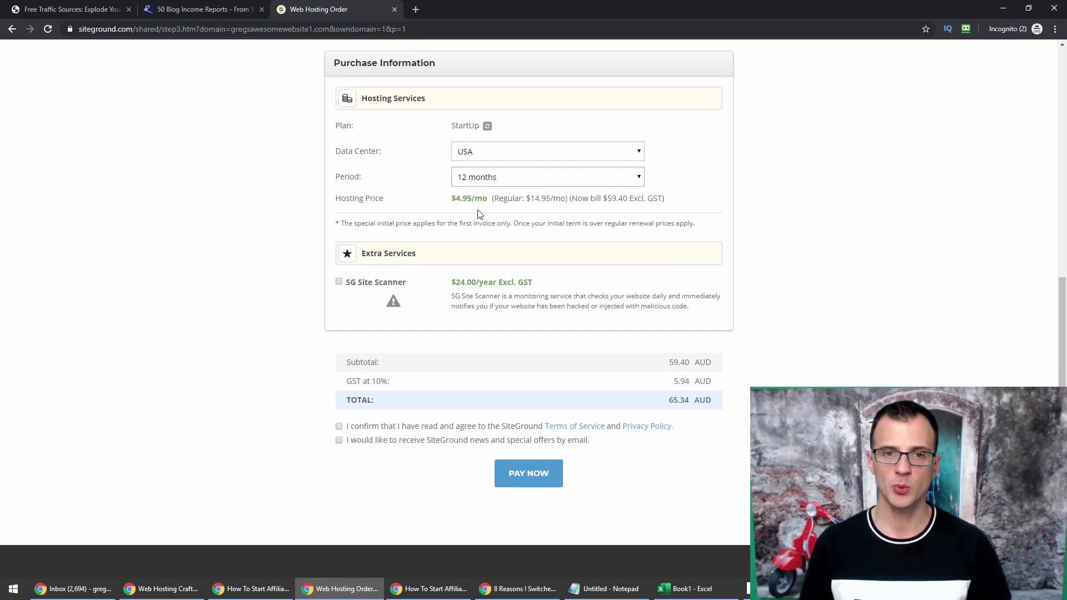
scroll(195, 225, down, 2)
key(alt+Tab)
drag(335, 212, 267, 213)
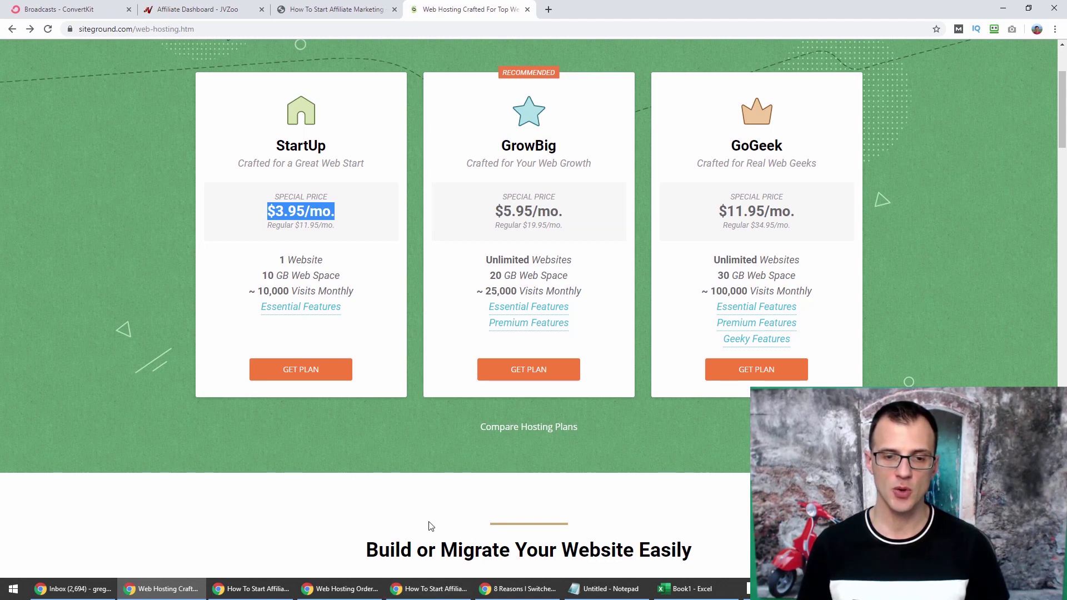
Switch the hosting period to the one-month trial.
click(339, 588)
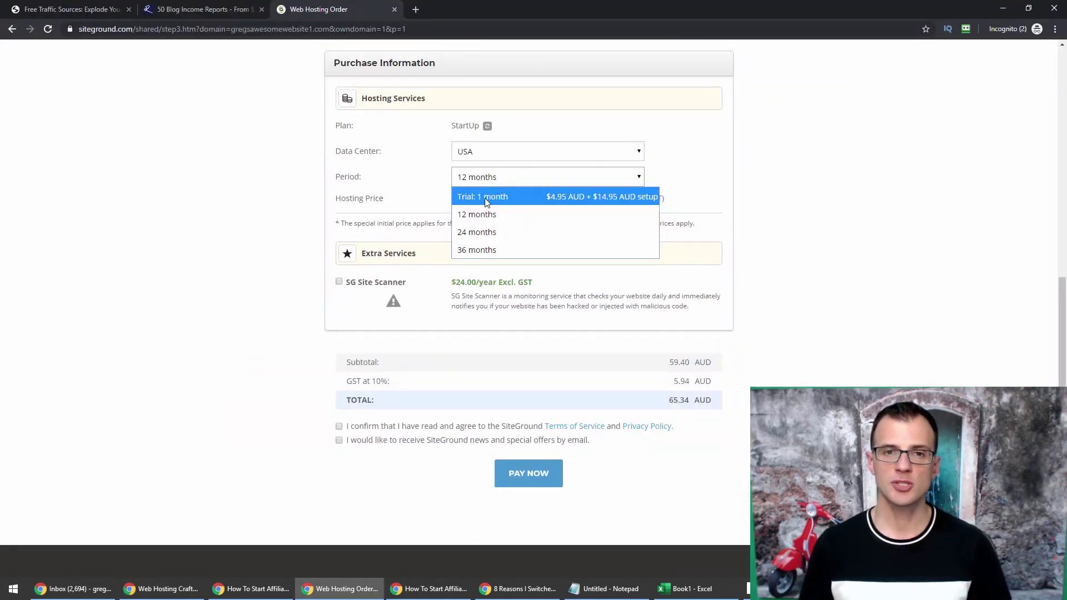
click(484, 199)
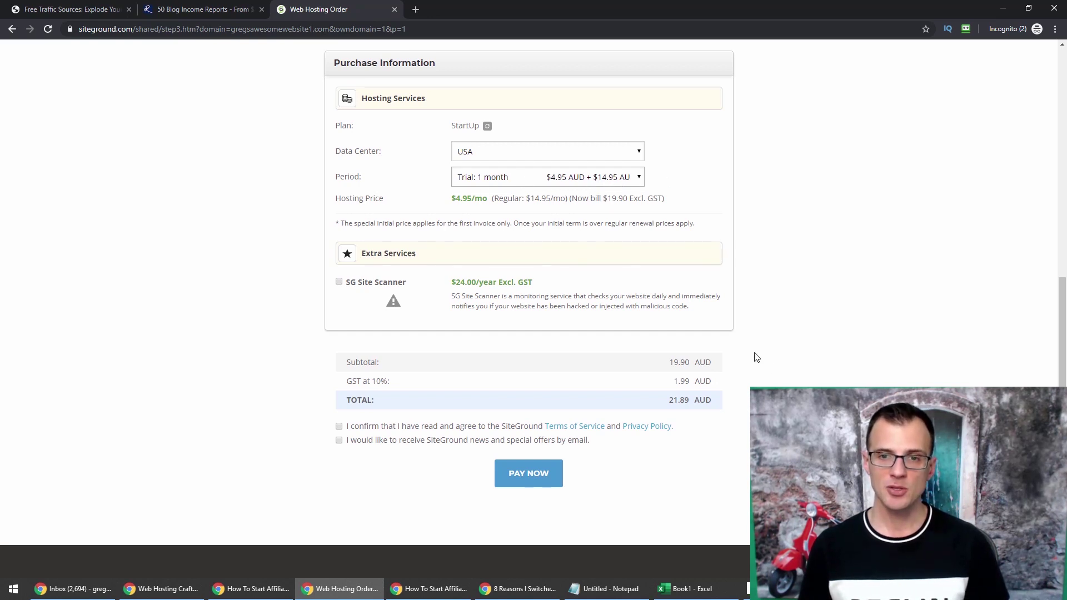
scroll(756, 358, down, 3)
scroll(777, 364, up, 3)
click(499, 181)
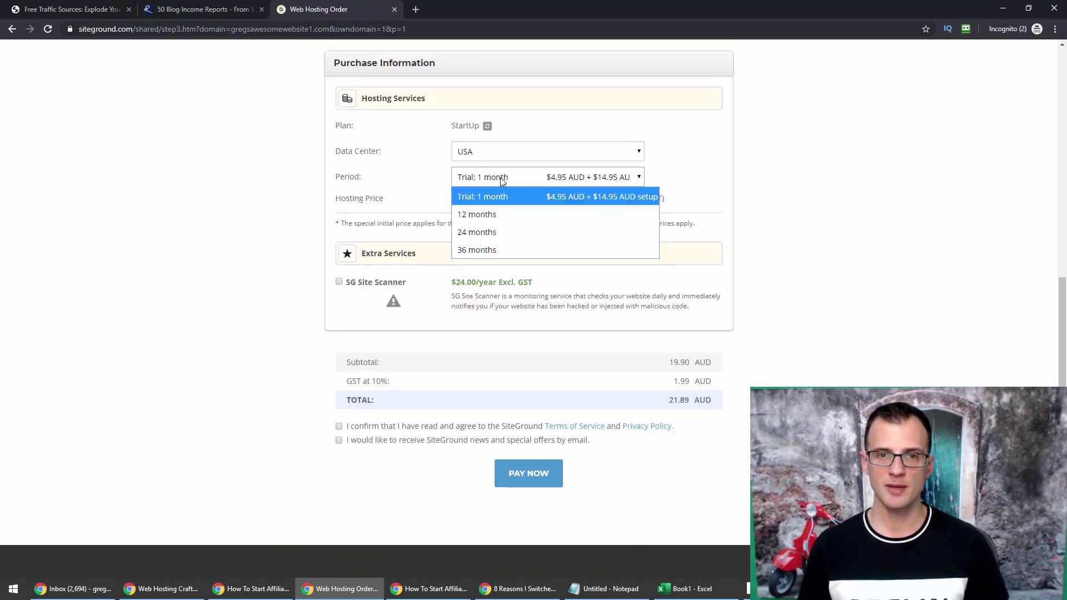
click(494, 196)
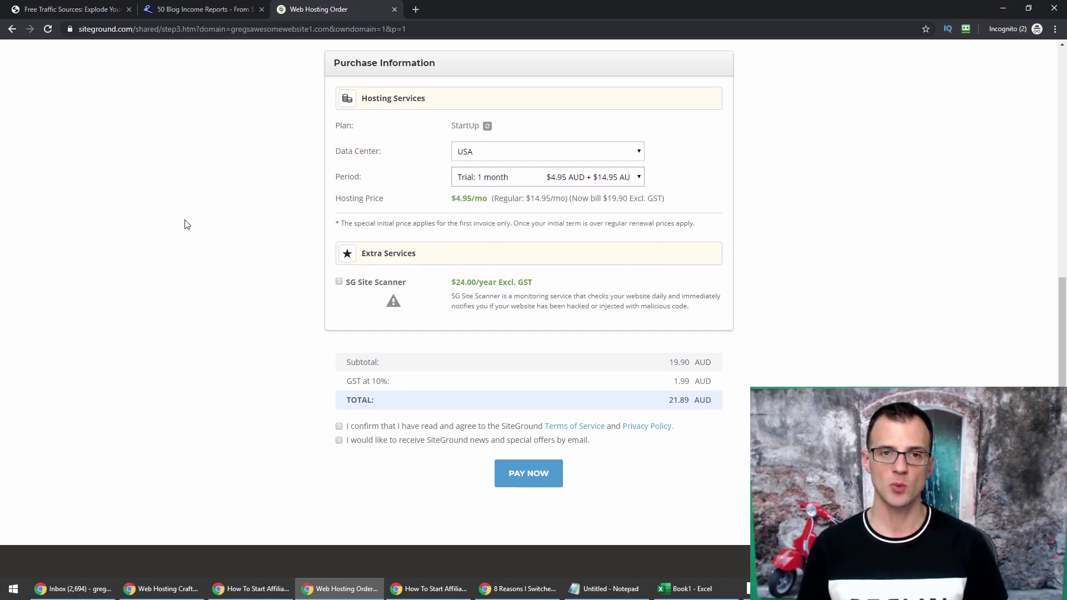
scroll(357, 231, down, 2)
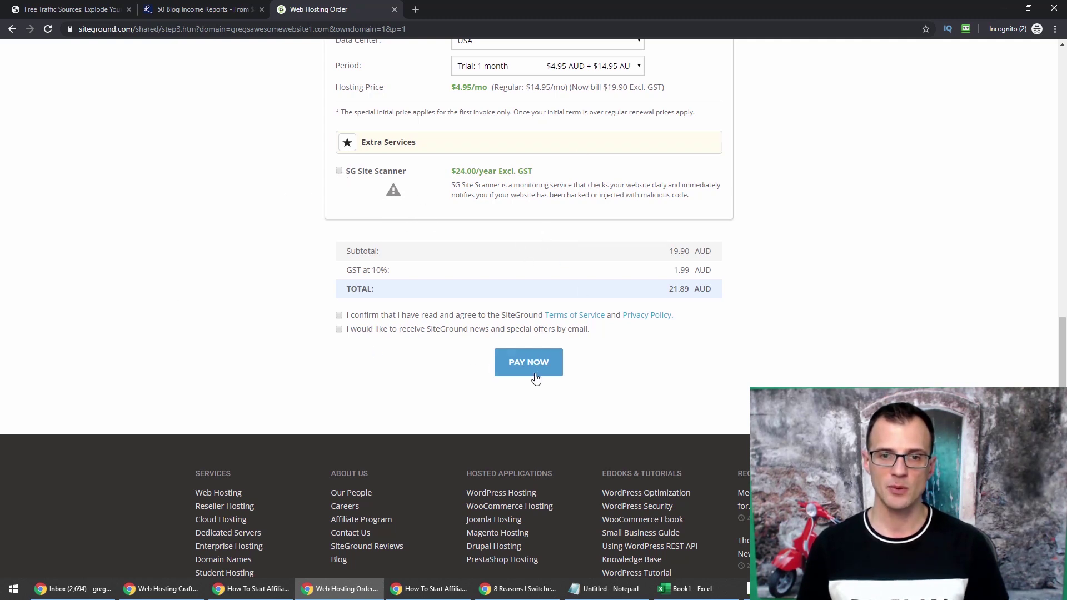
scroll(239, 339, up, 15)
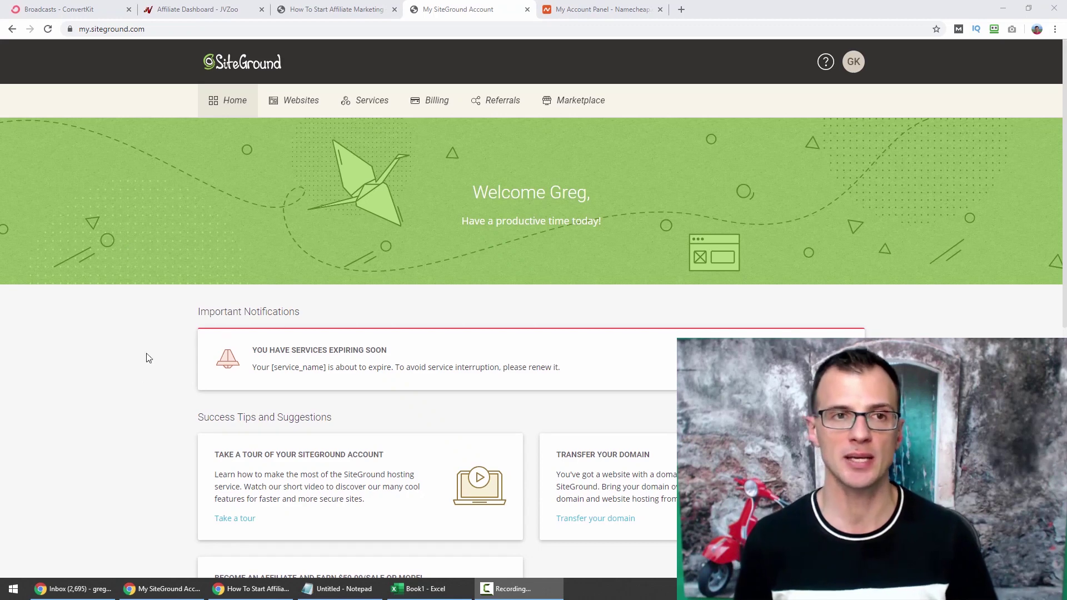
Go to the Websites tab, where My Websites shows no sites yet.
scroll(50, 266, down, 3)
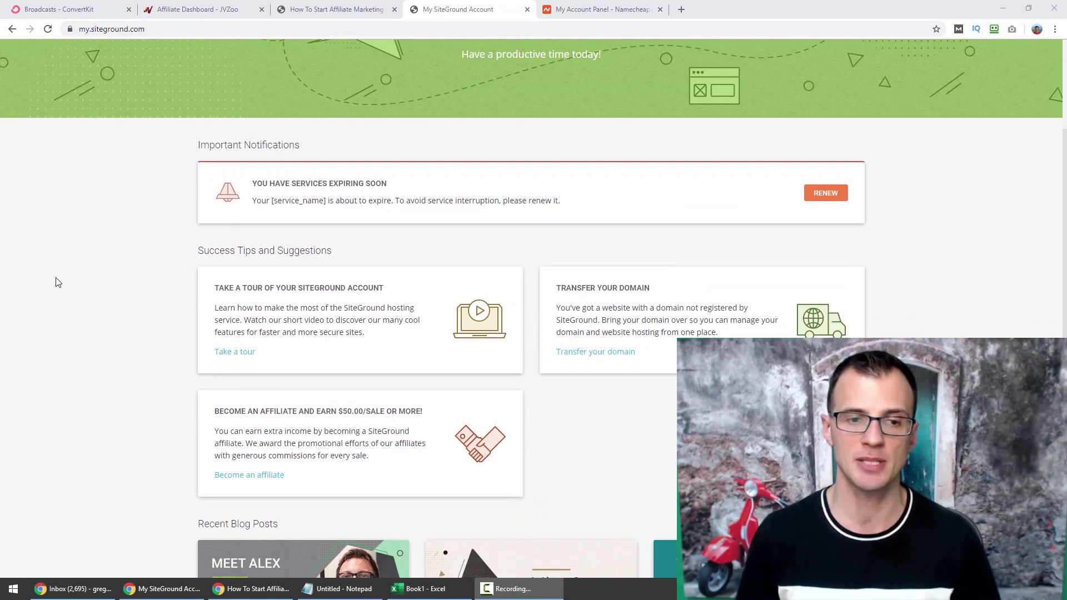
scroll(57, 282, up, 3)
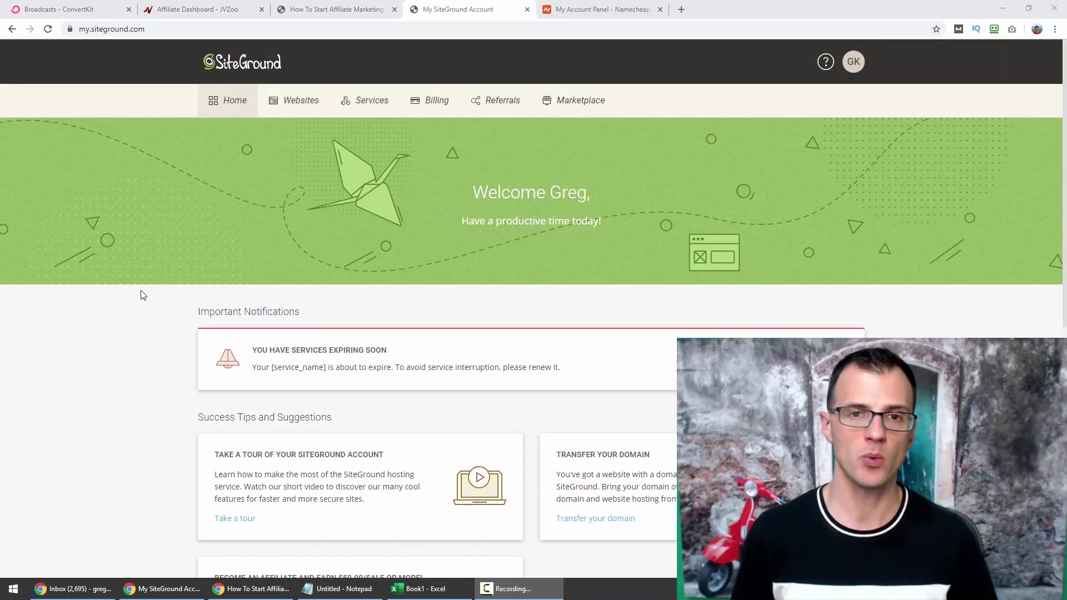
click(310, 103)
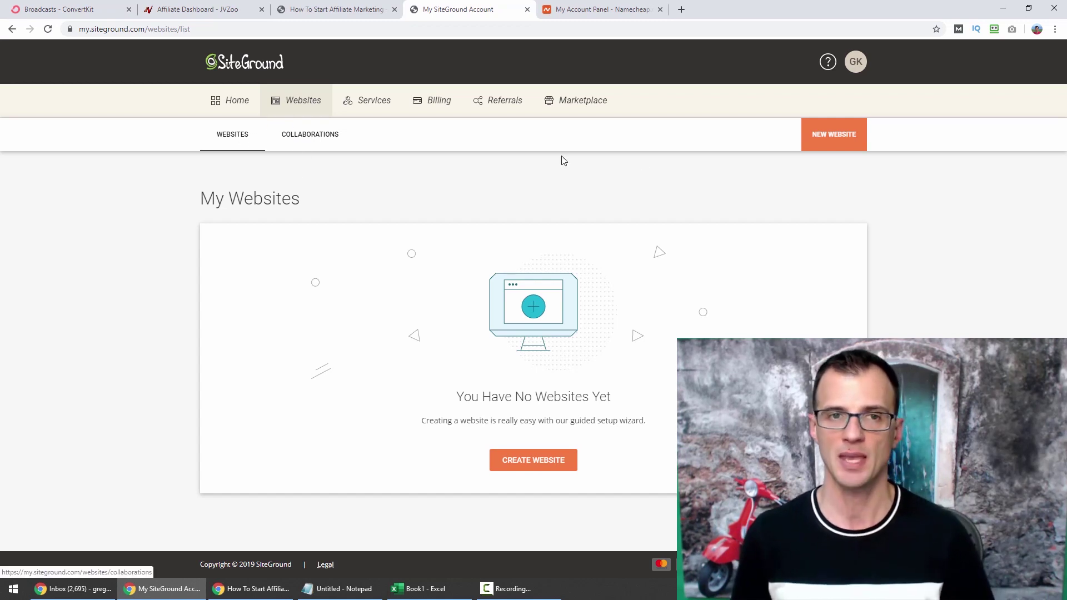
Add a new website using the existing domain gregsawesomewebsite.com, zoomed to 150%.
click(845, 141)
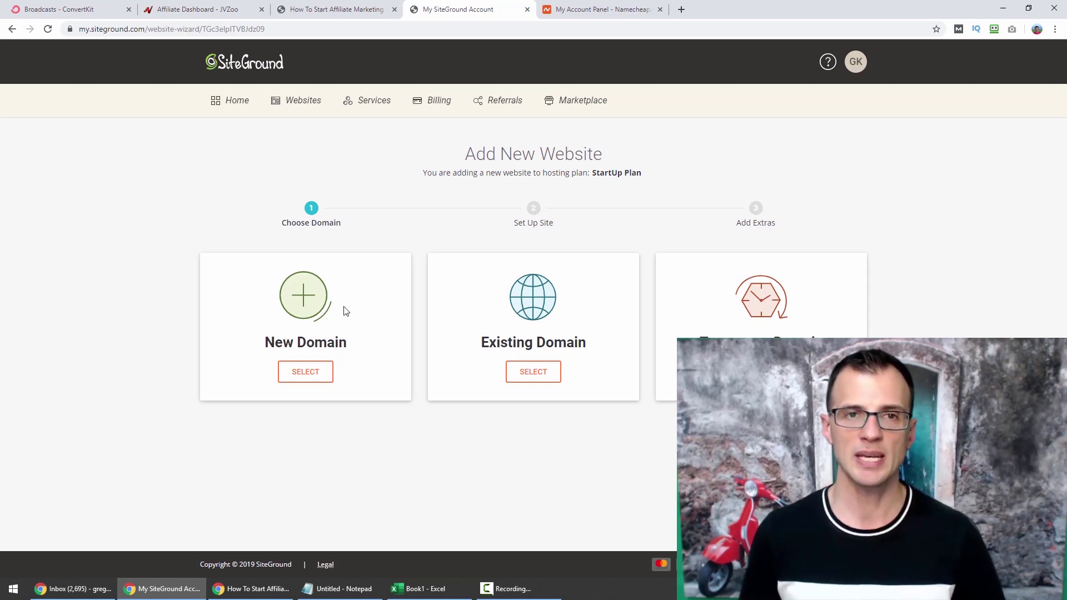
click(527, 377)
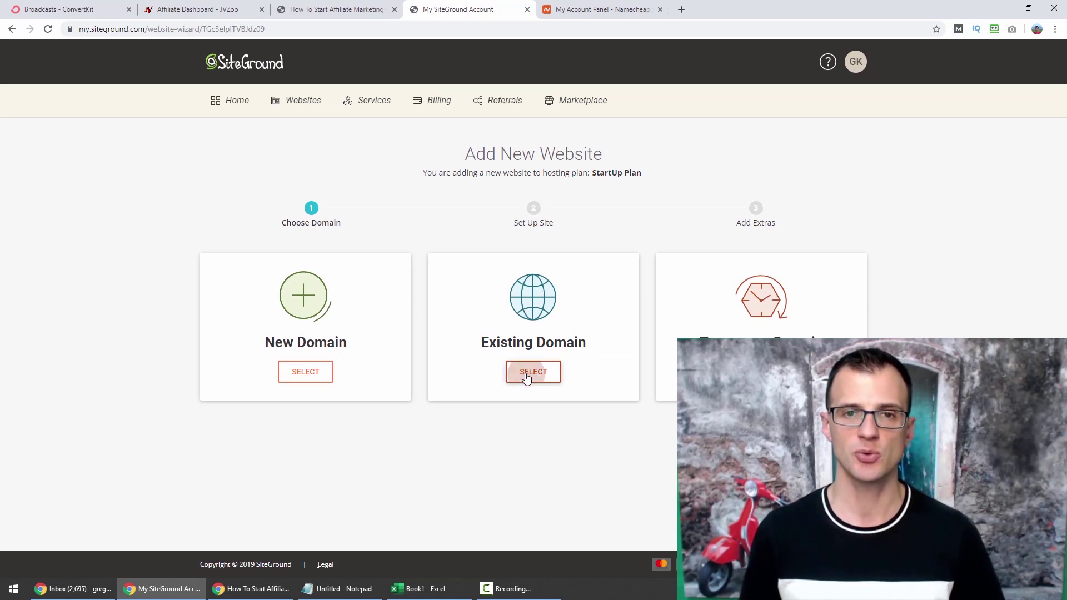
scroll(301, 423, down, 1)
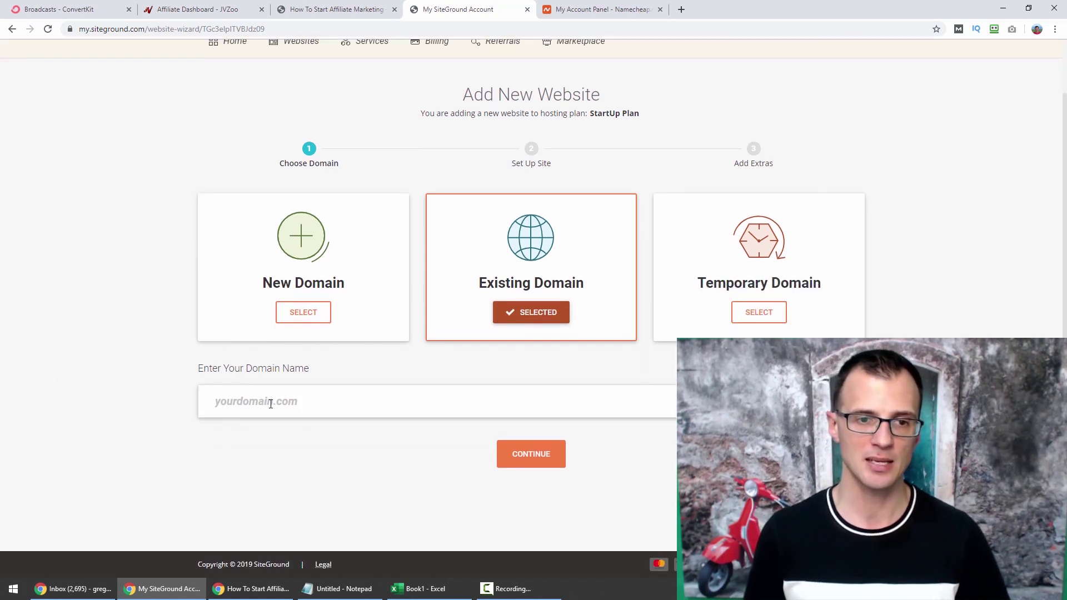
click(352, 401)
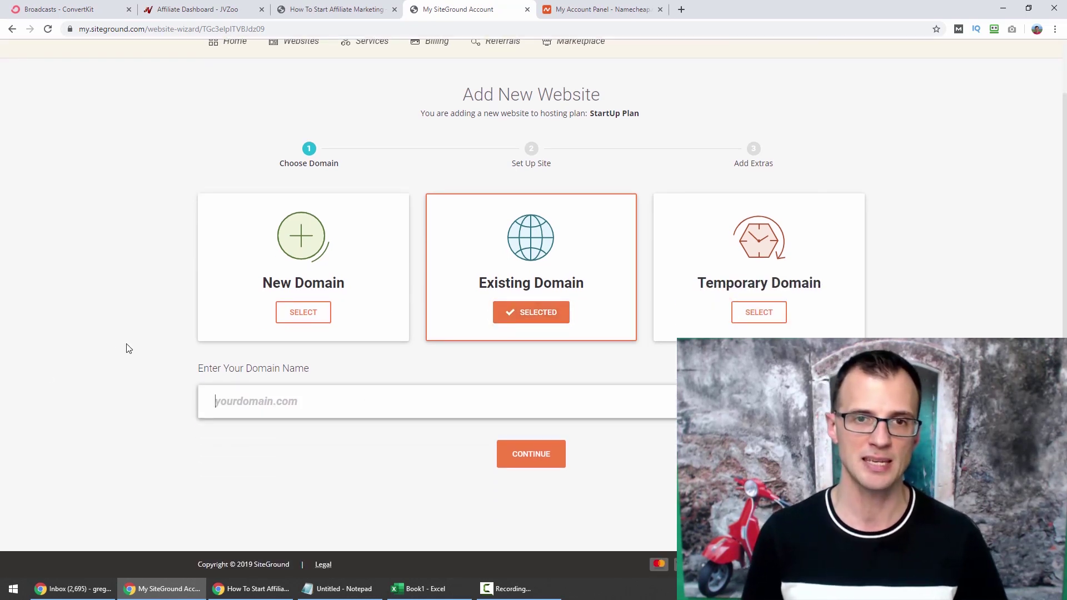
key(ctrl+plus)
key(ctrl+plus)
key(ctrl+plus)
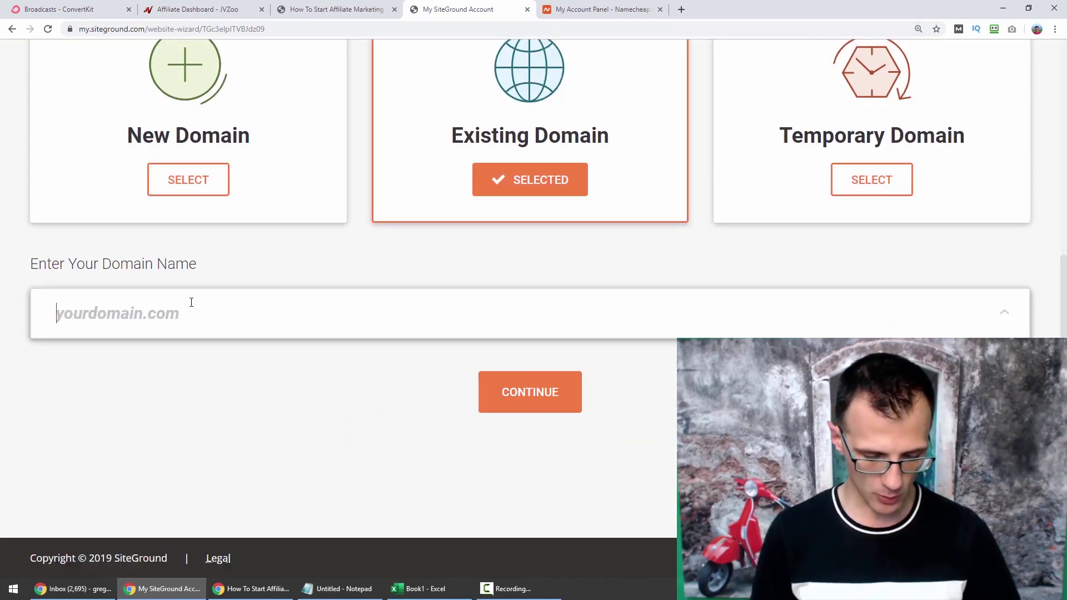
text(gregsawesomewebsite.com)
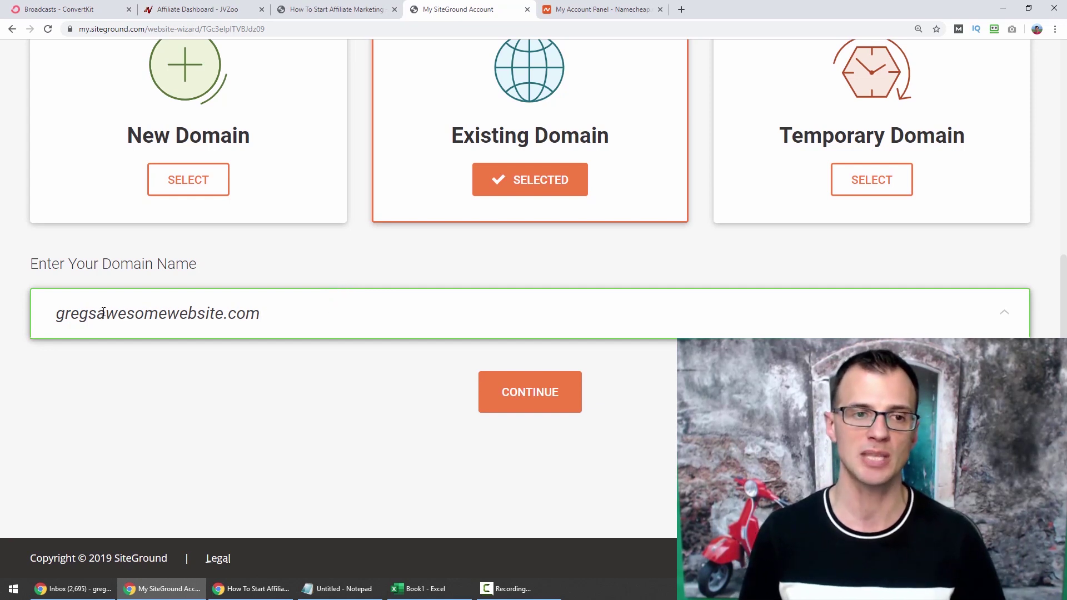
click(485, 381)
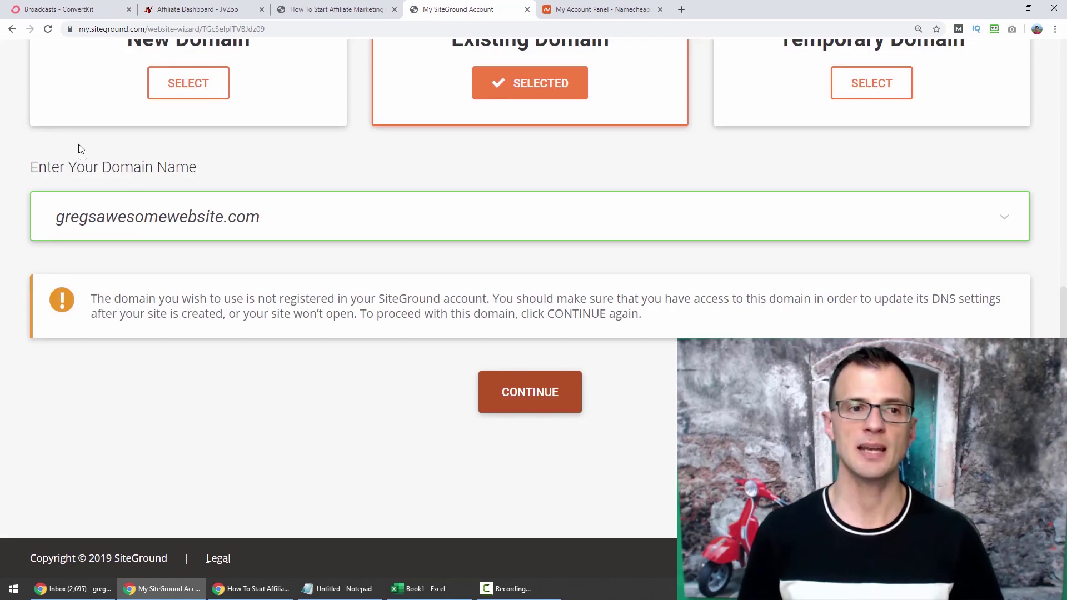
Highlight the unregistered-domain warning about the SiteGround account, then continue past it.
drag(118, 301, 255, 301)
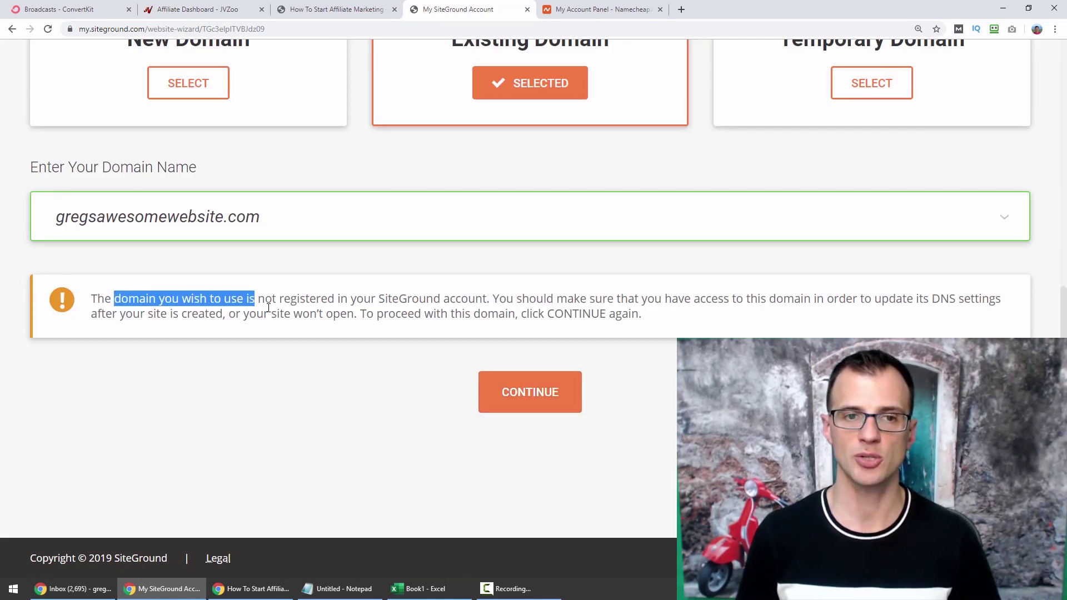
double_click(385, 300)
drag(386, 302, 472, 300)
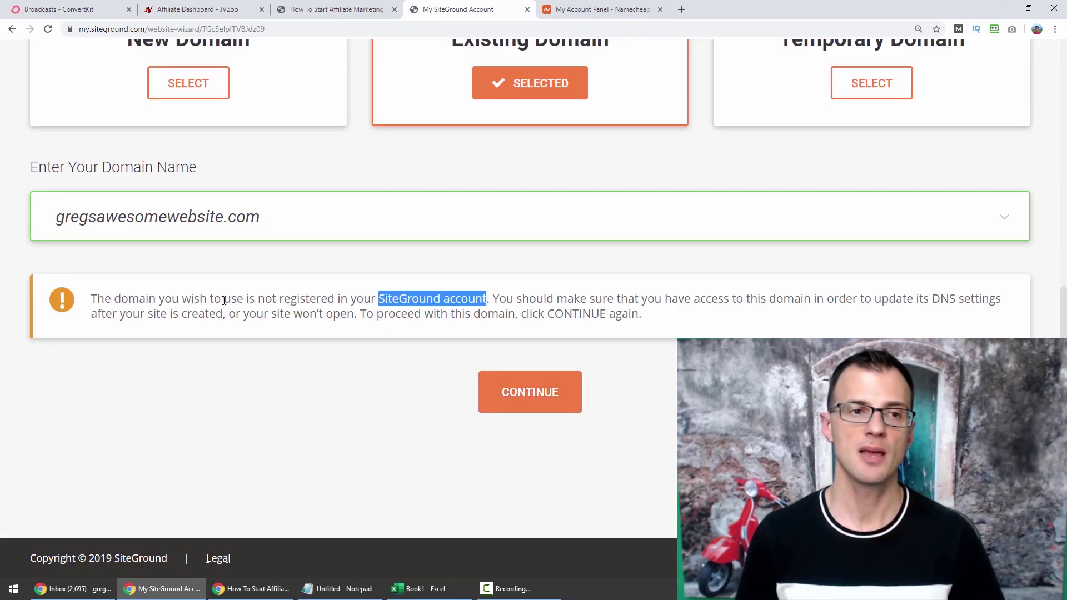
click(86, 237)
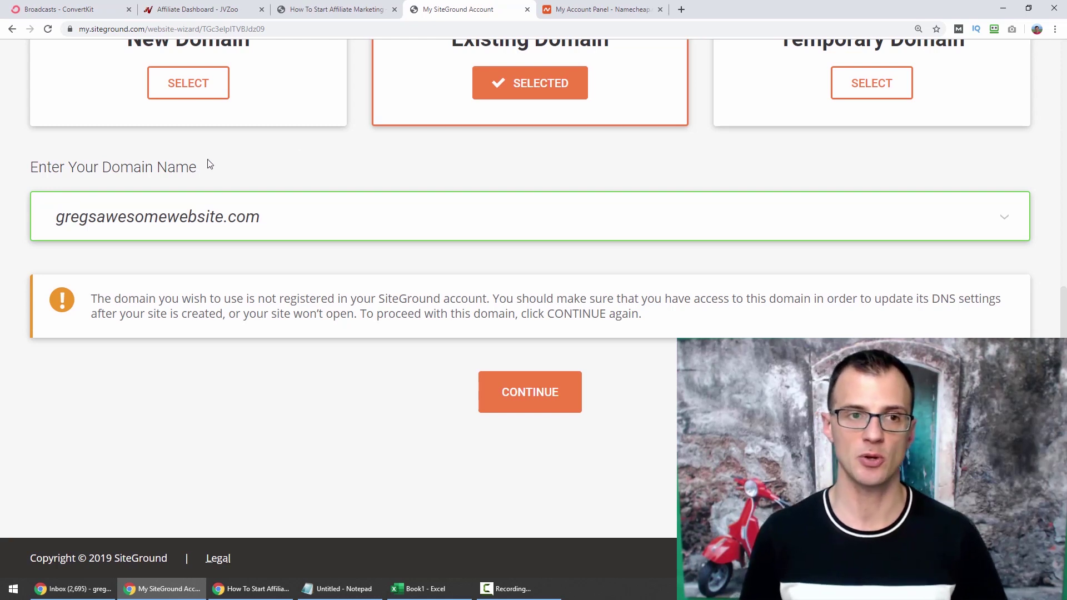
click(541, 397)
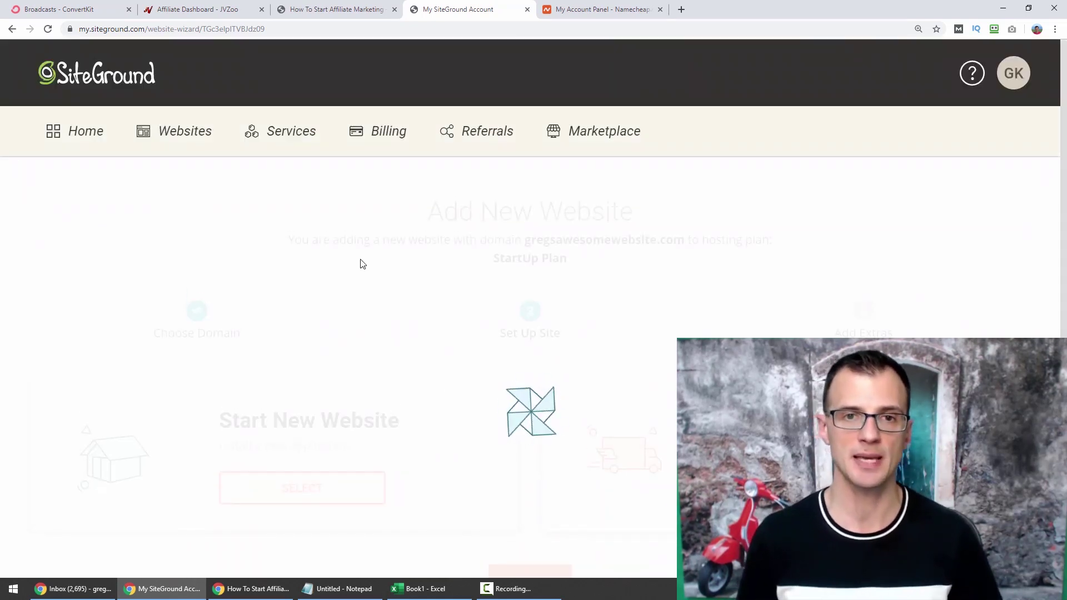
Choose Start New Website with WordPress, enter the login e-mail and password, and continue.
key(ctrl+0)
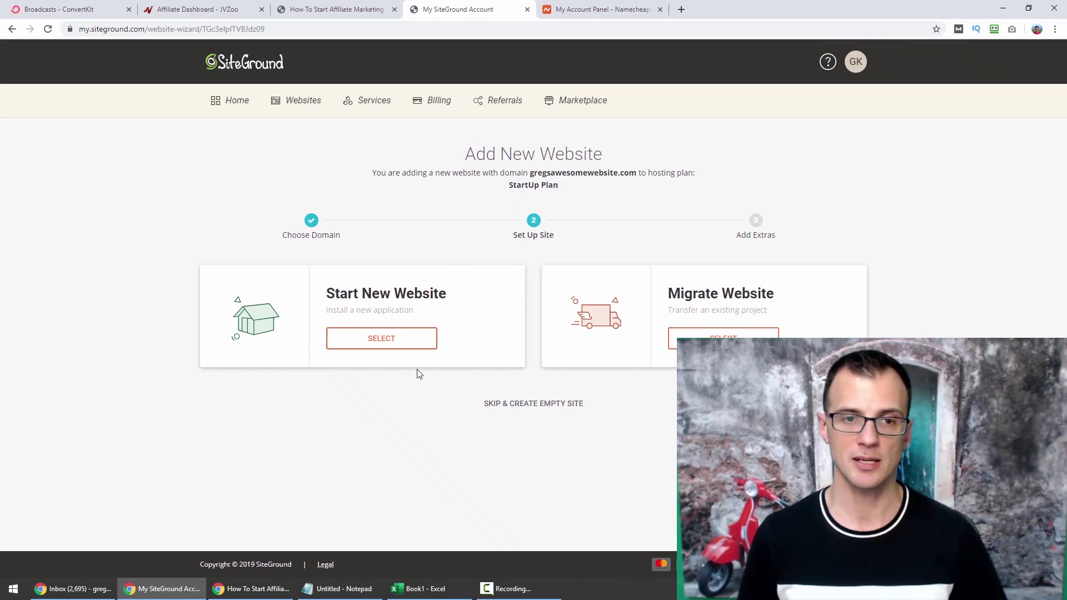
click(406, 347)
scroll(20, 275, down, 1)
scroll(45, 278, down, 1)
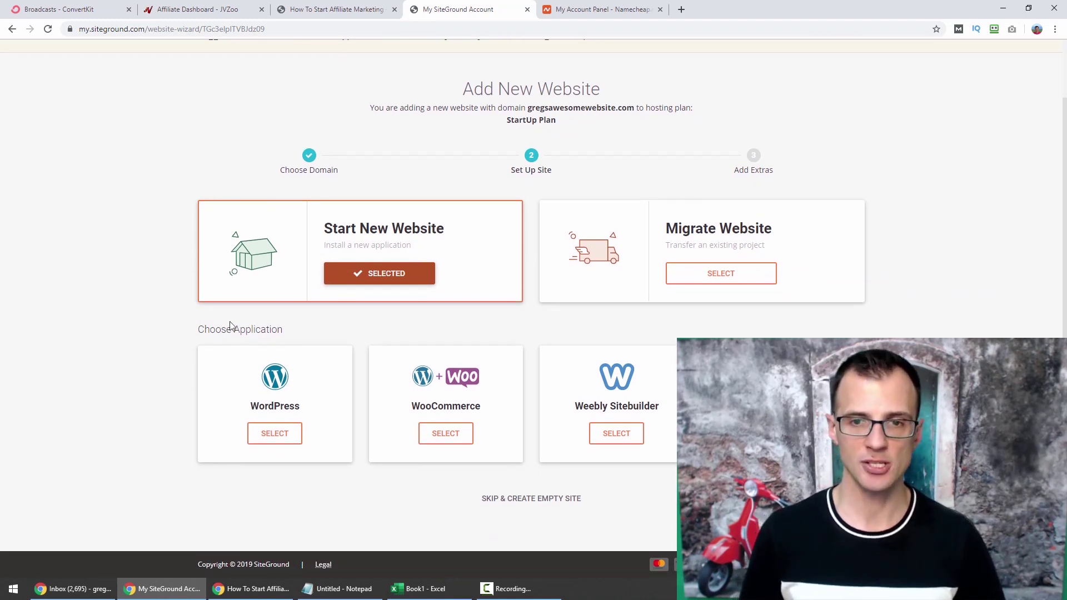
click(273, 434)
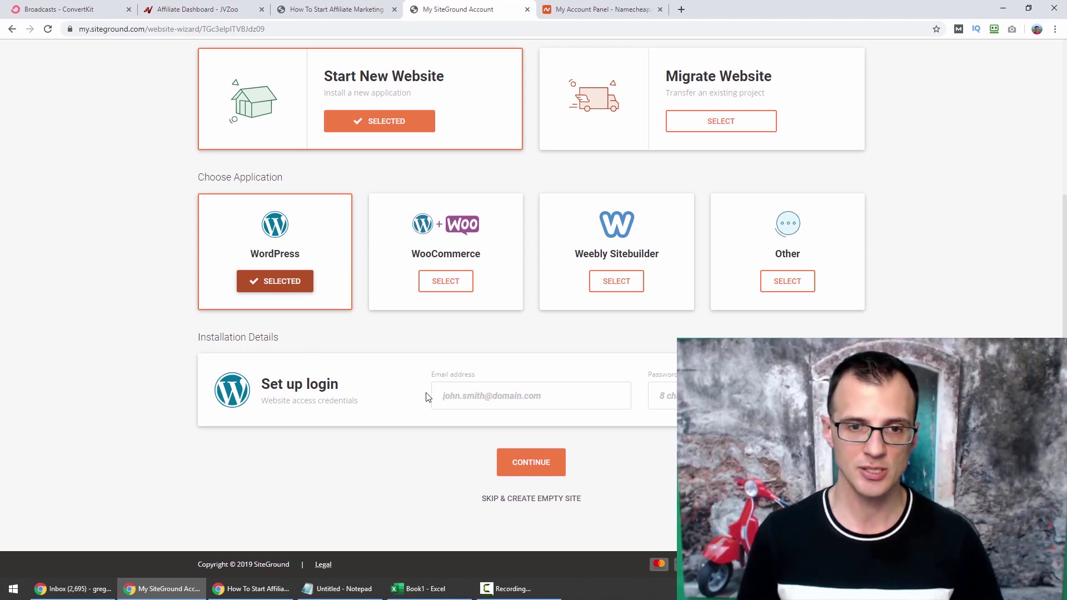
click(493, 396)
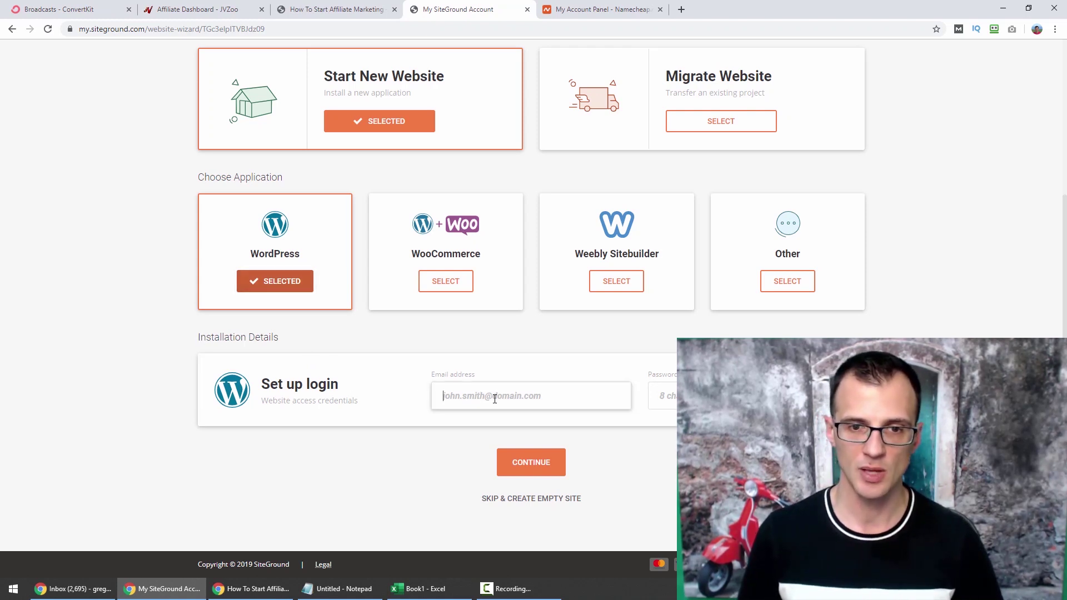
click(673, 396)
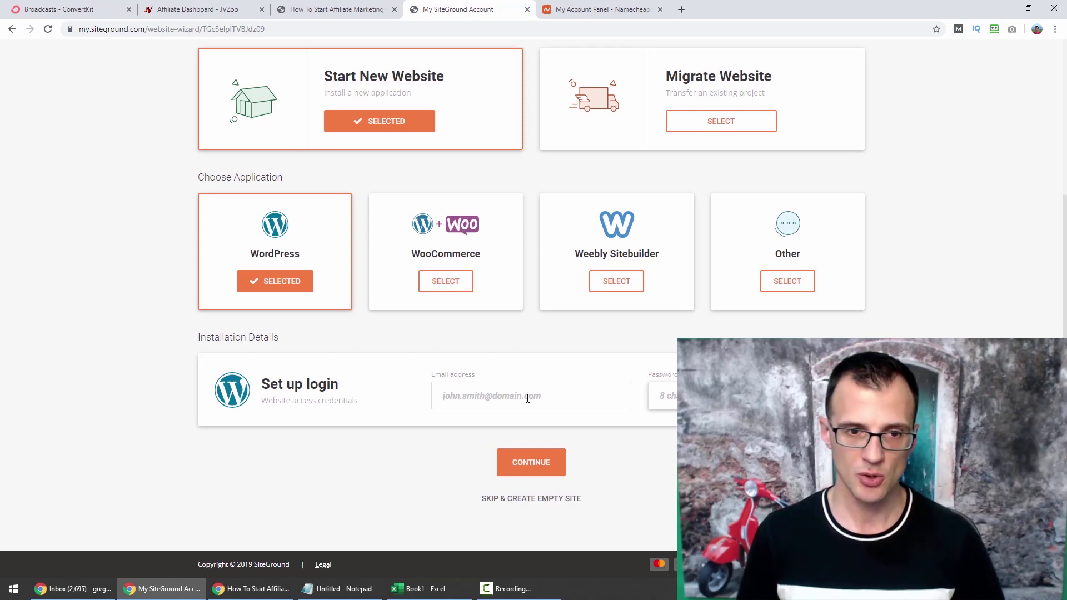
click(499, 400)
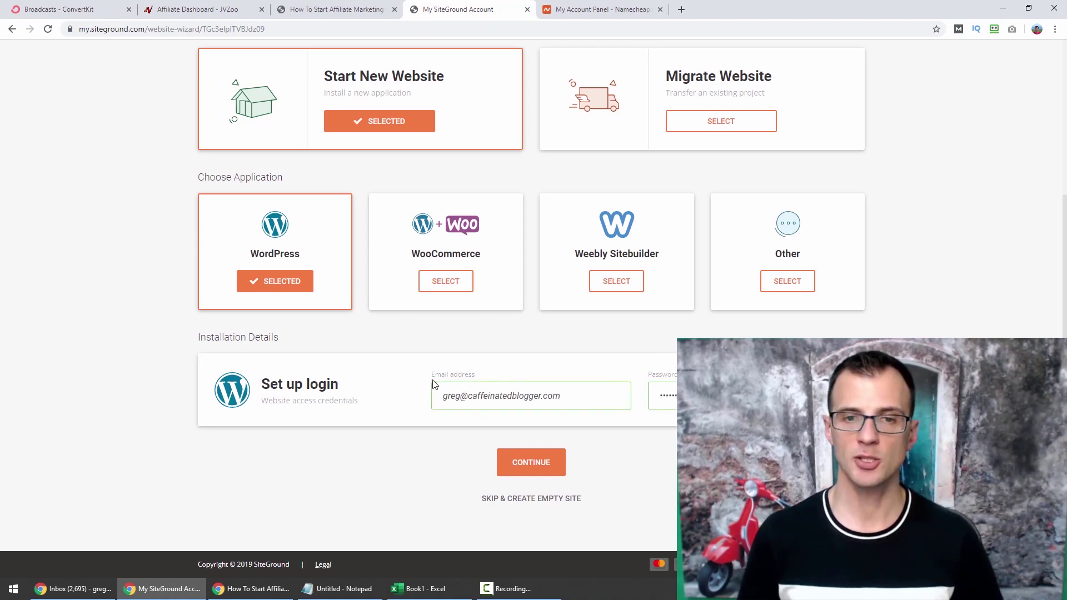
click(530, 462)
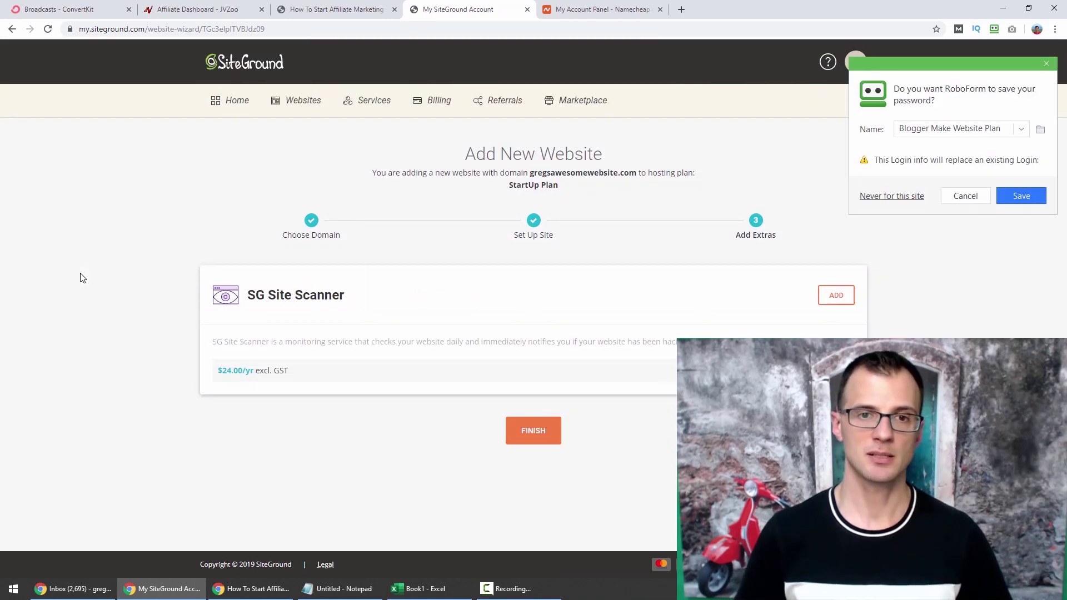
Dismiss the RoboForm save-password prompt and finish without adding SG Site Scanner.
click(969, 196)
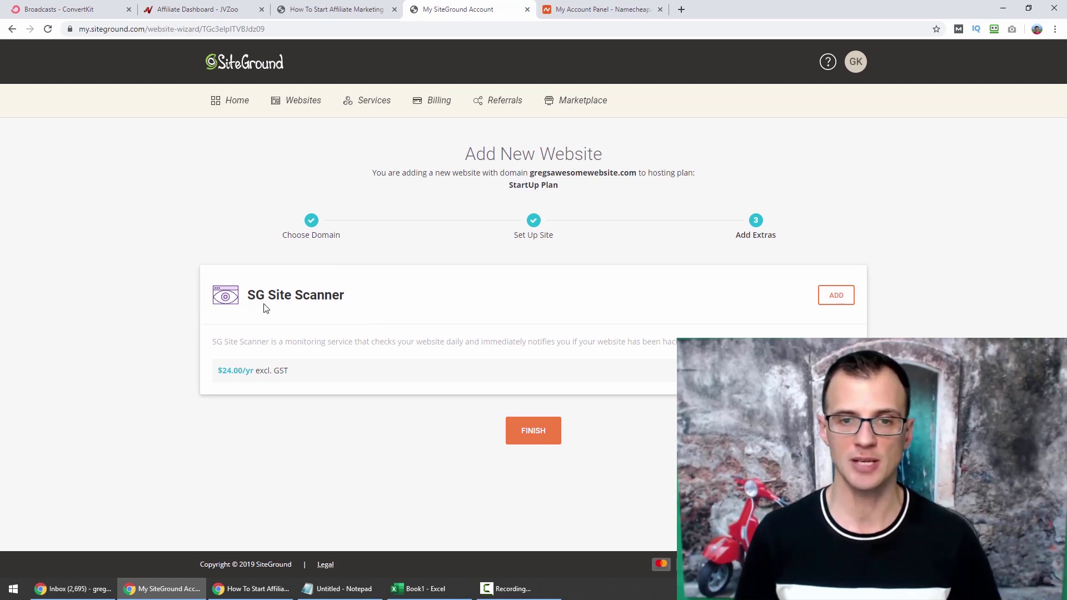
click(531, 431)
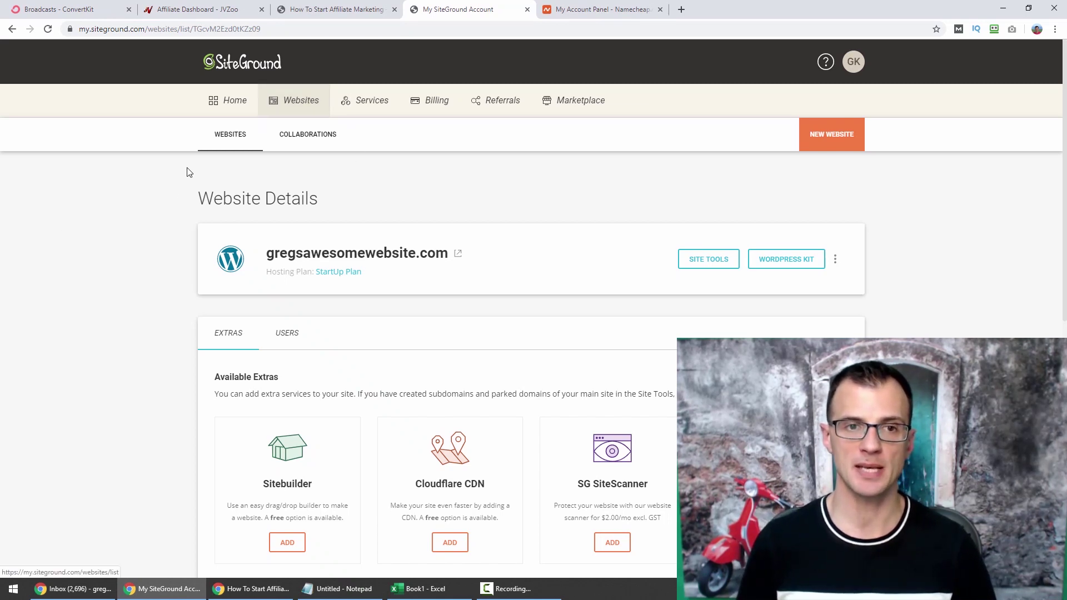
View the website's server details and select the NS1 nameserver value.
scroll(172, 195, down, 2)
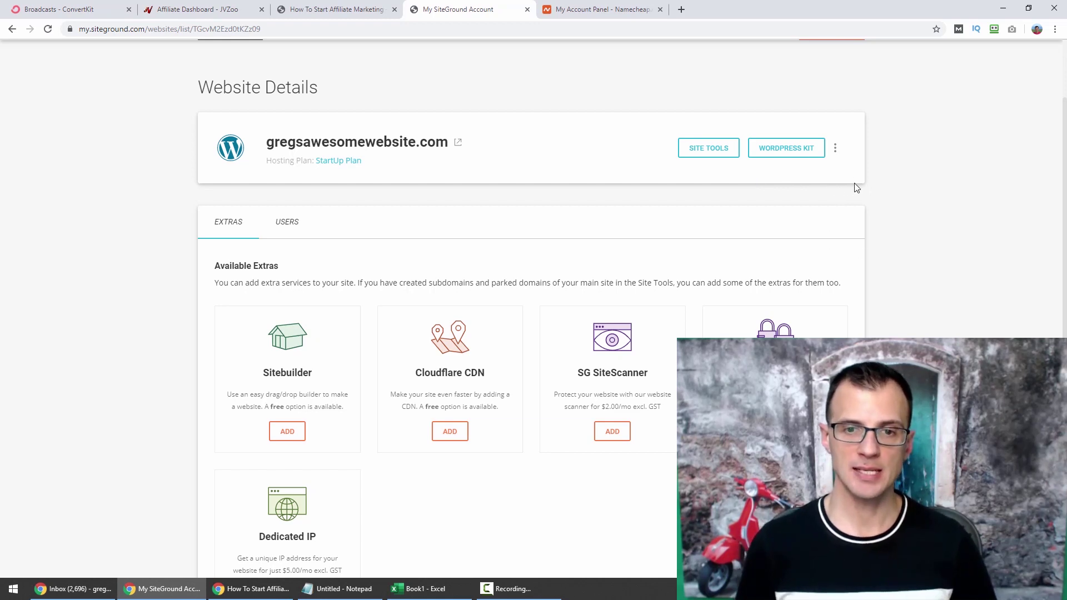
click(836, 148)
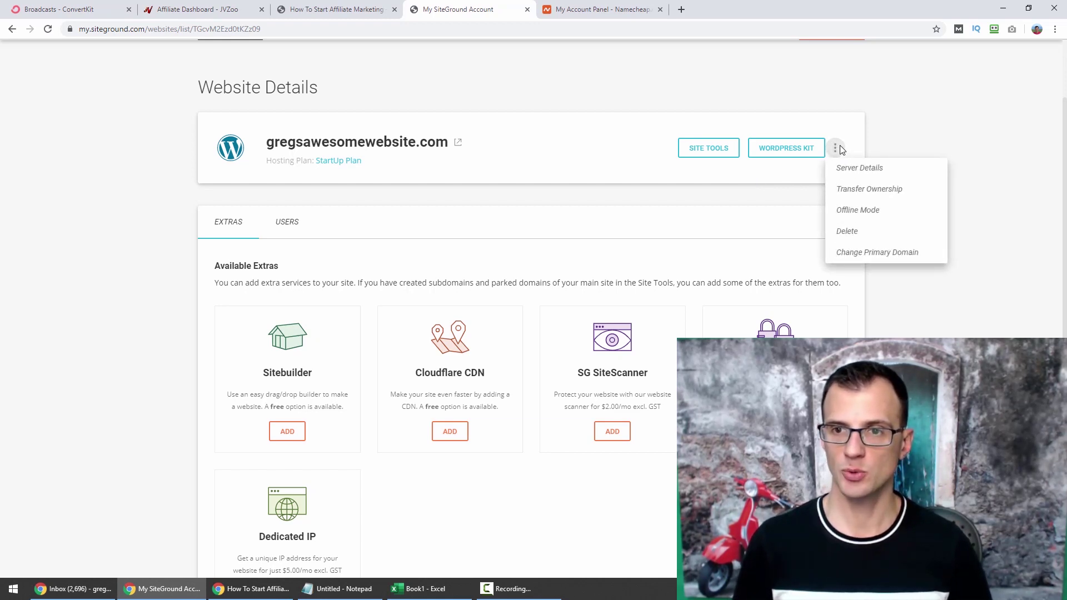
click(835, 149)
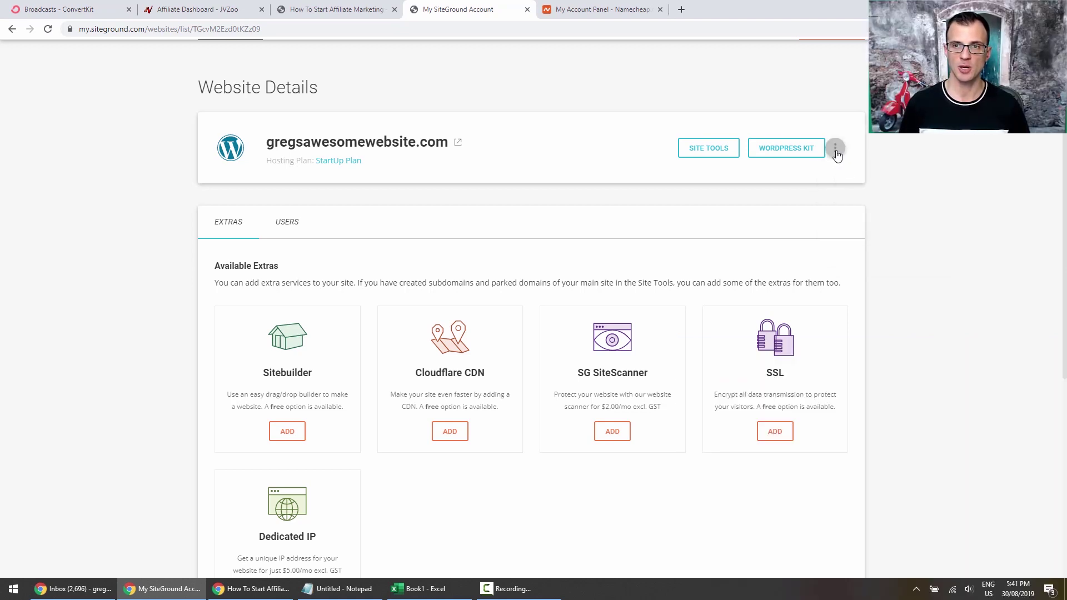
click(835, 148)
click(856, 172)
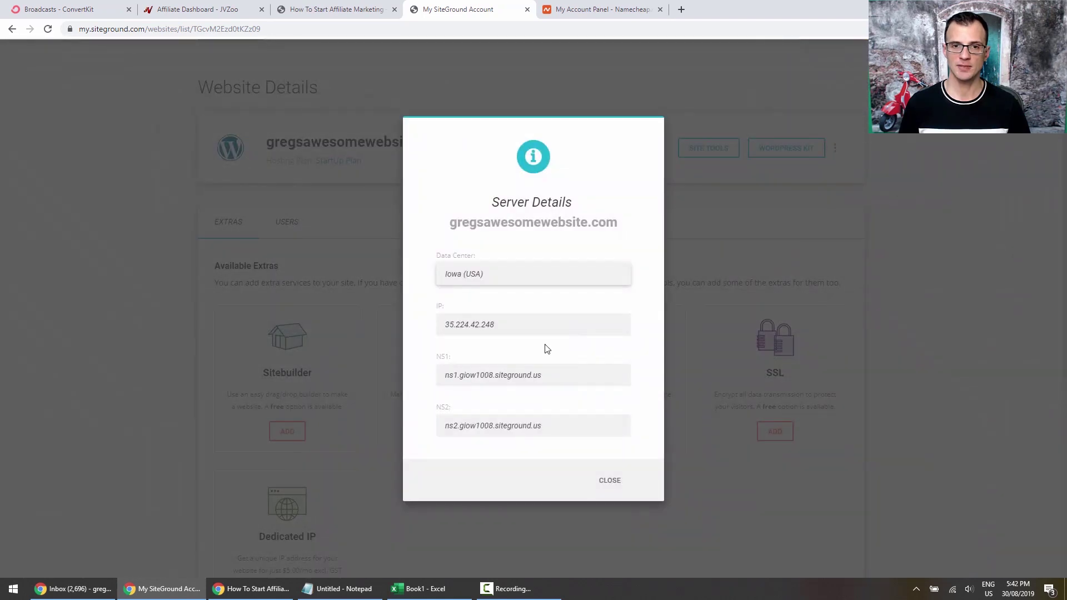
drag(570, 377, 392, 385)
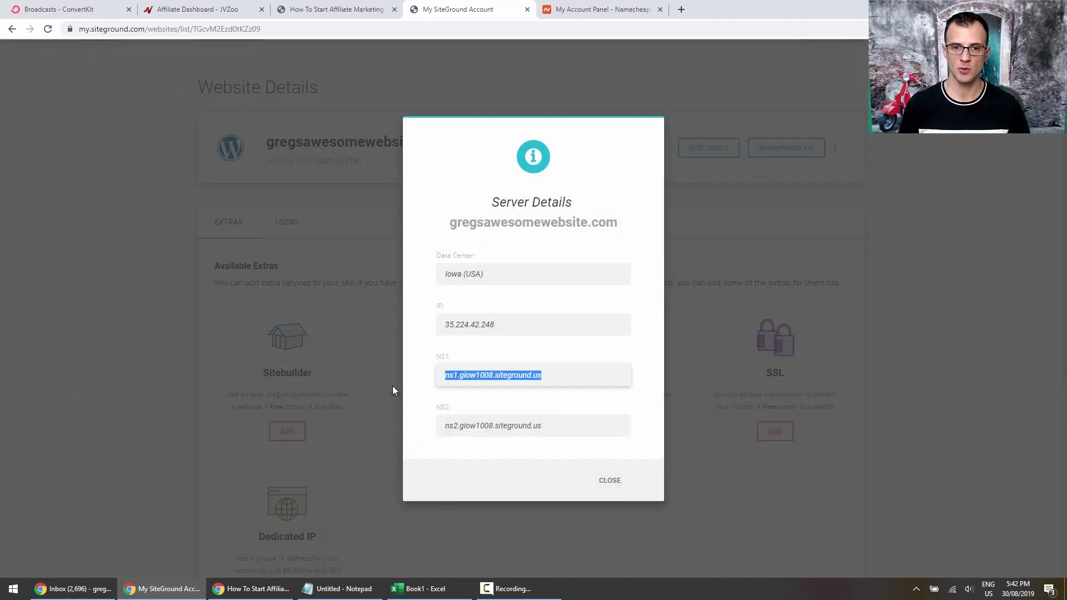
click(392, 385)
Recheck the server details, then open gregsawesomewebsite.com live in a new tab.
click(835, 148)
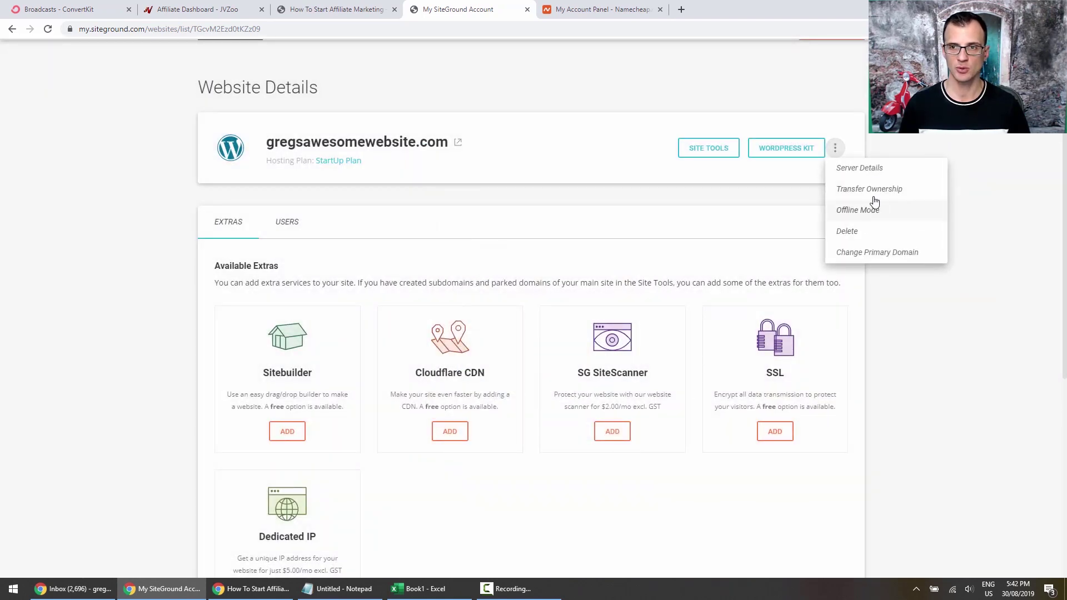
click(865, 170)
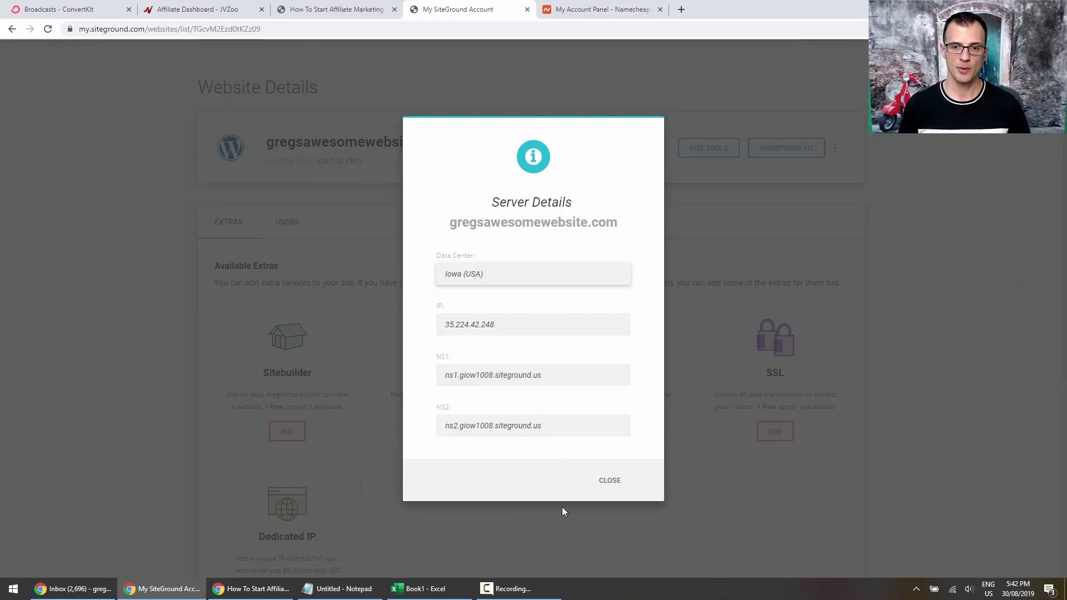
click(610, 480)
scroll(108, 259, up, 2)
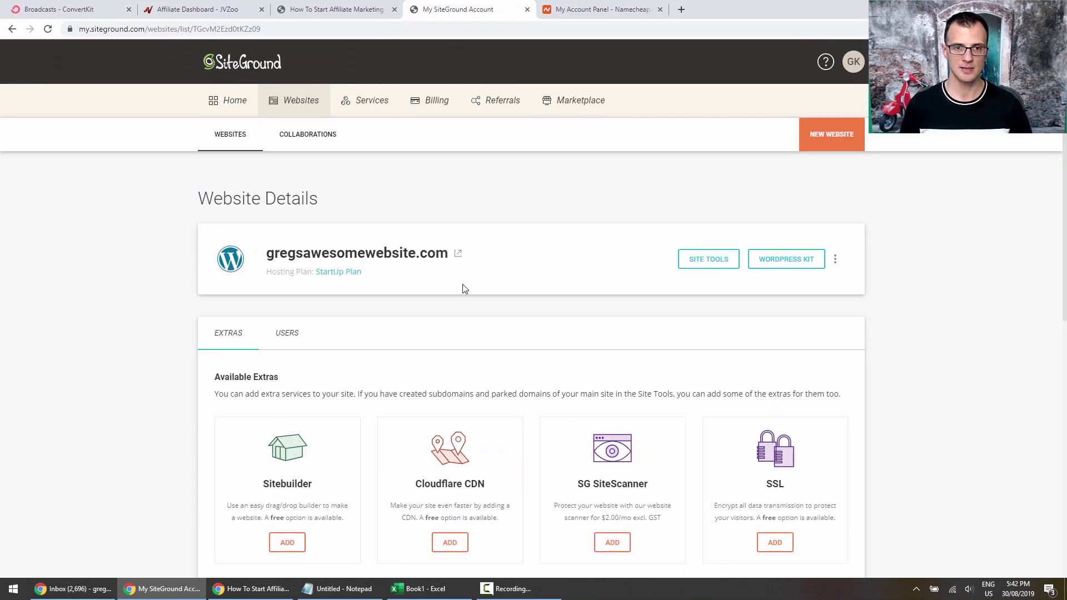
click(459, 258)
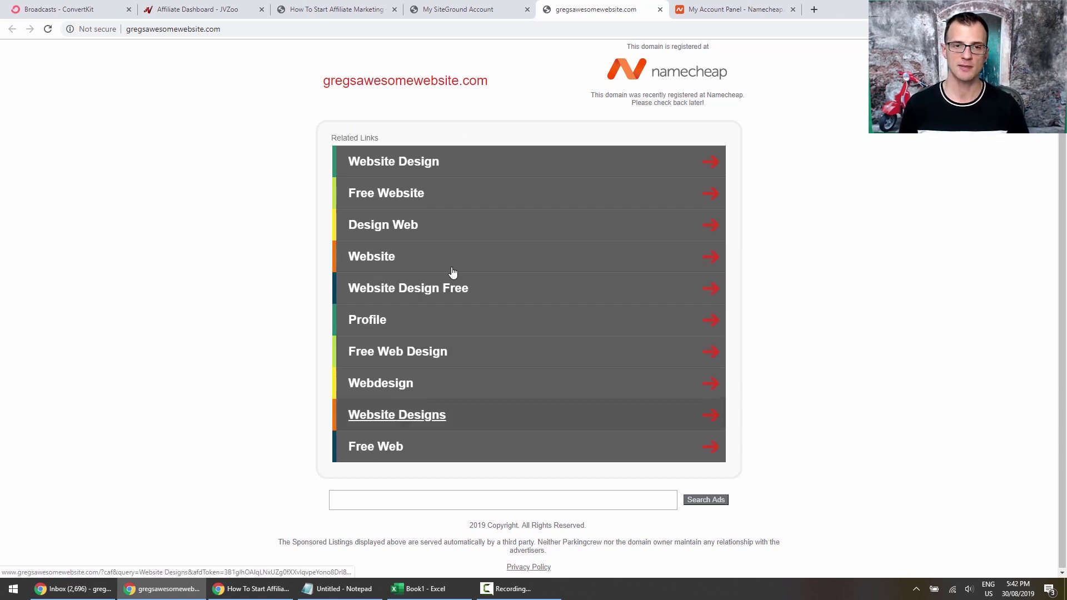
Close the parked site tab and show the website's Server Details in SiteGround.
click(659, 9)
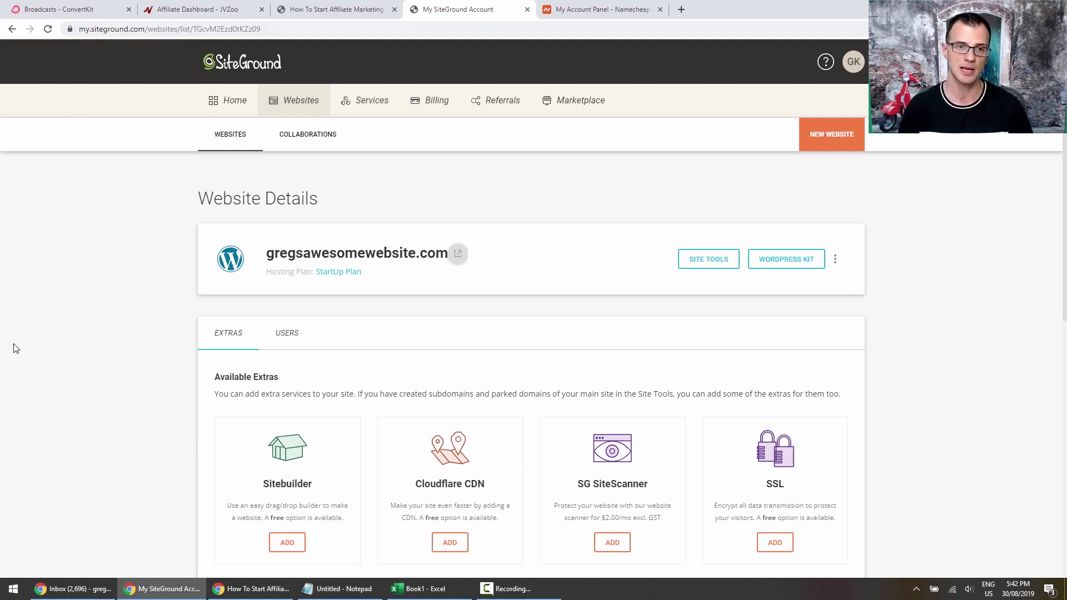
click(835, 259)
click(857, 281)
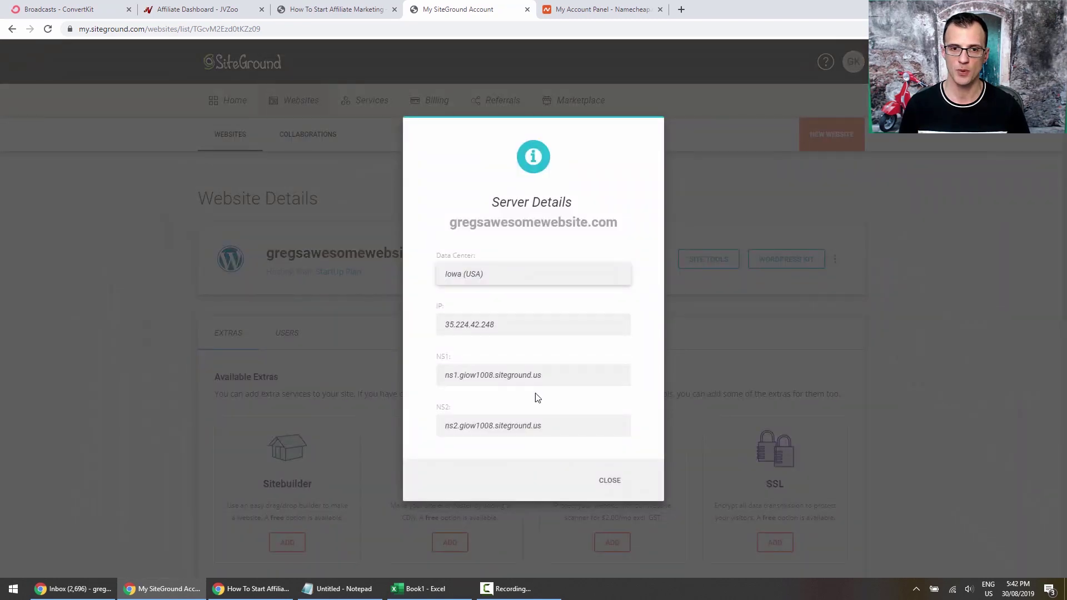
Copy the first nameserver ns1.giow1008.siteground.us and go to the Namecheap account.
drag(568, 376, 450, 376)
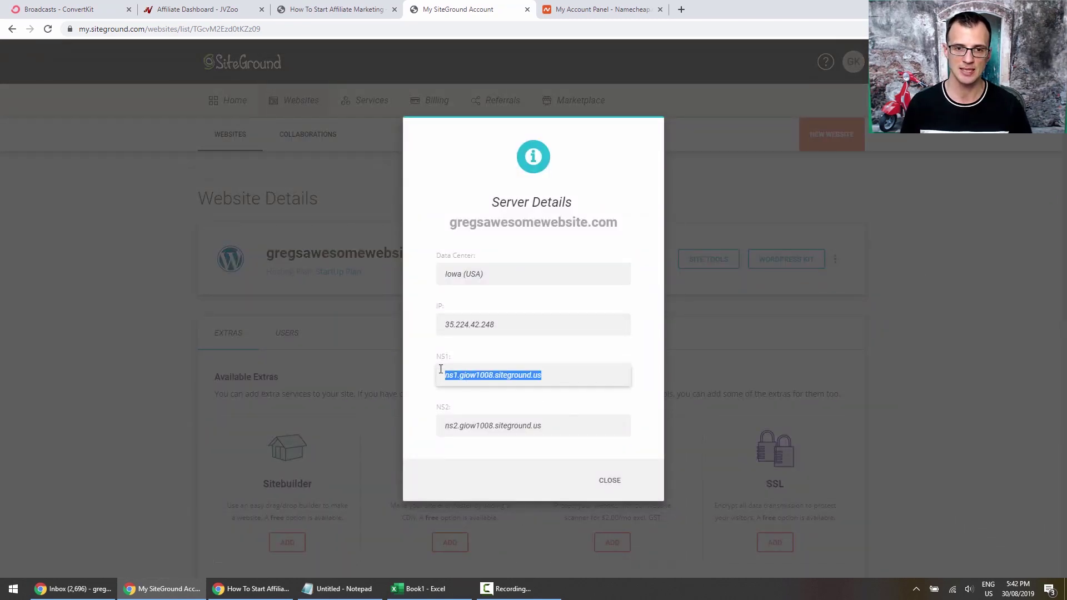
right_click(458, 381)
click(478, 389)
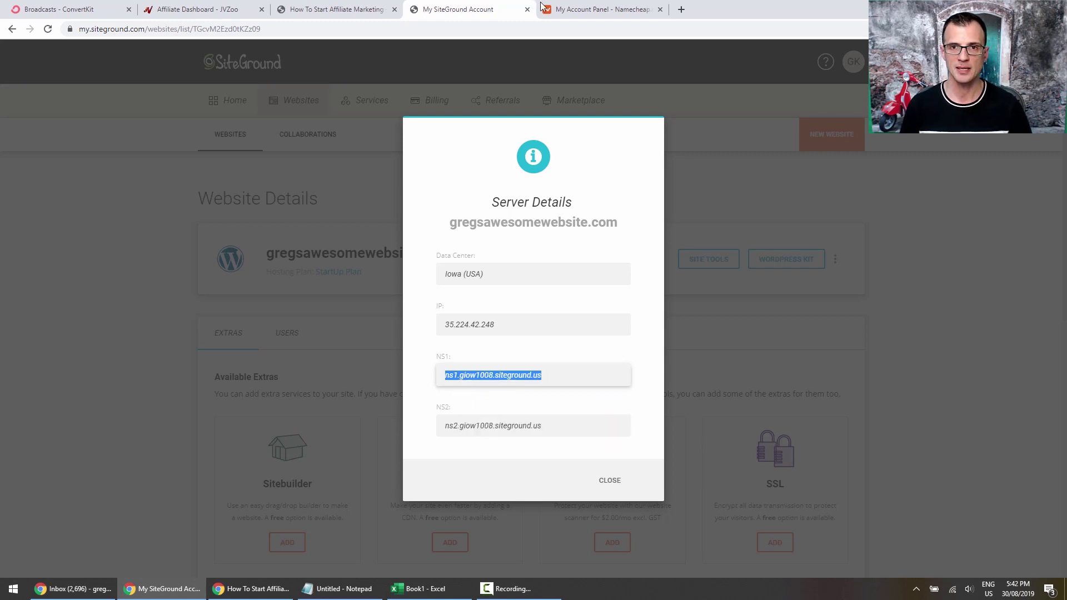
click(565, 12)
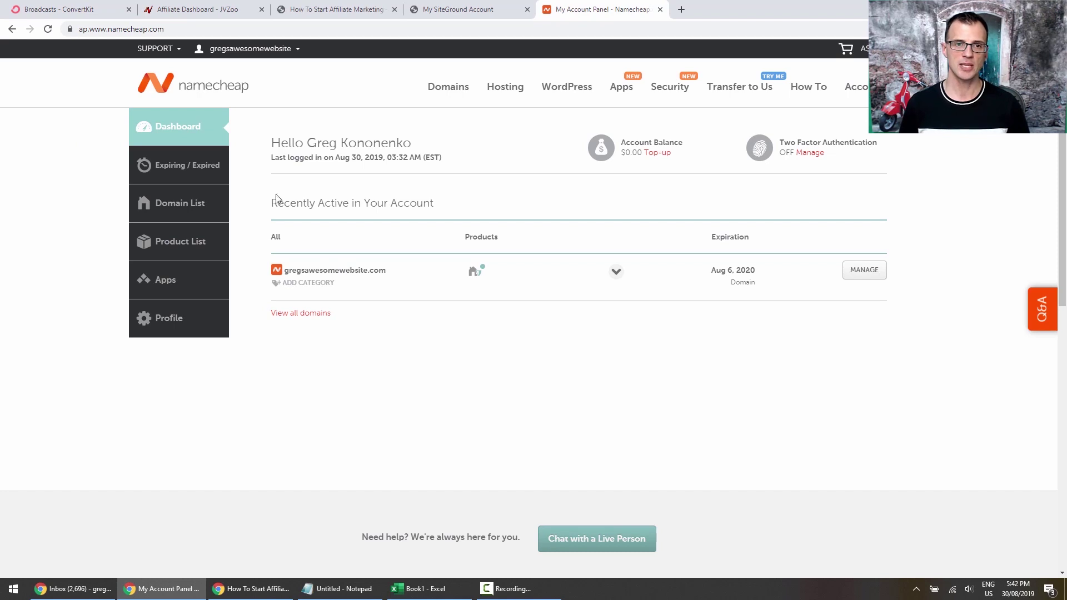
Switch gregsawesomewebsite.com to Custom DNS and paste ns1.giow1008.siteground.us as Nameserver 1.
click(864, 276)
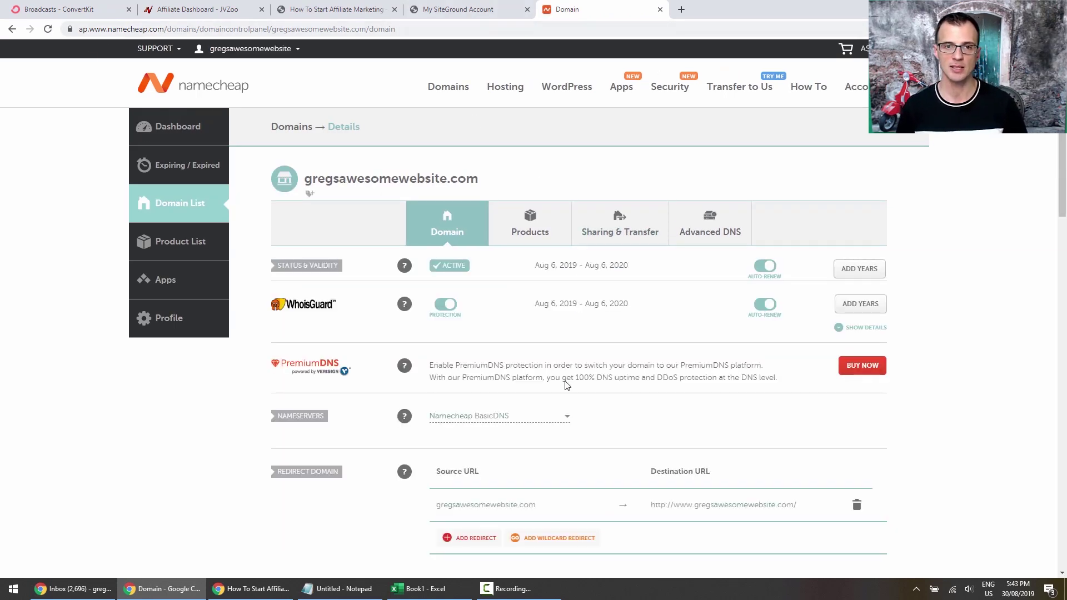
scroll(566, 381, down, 2)
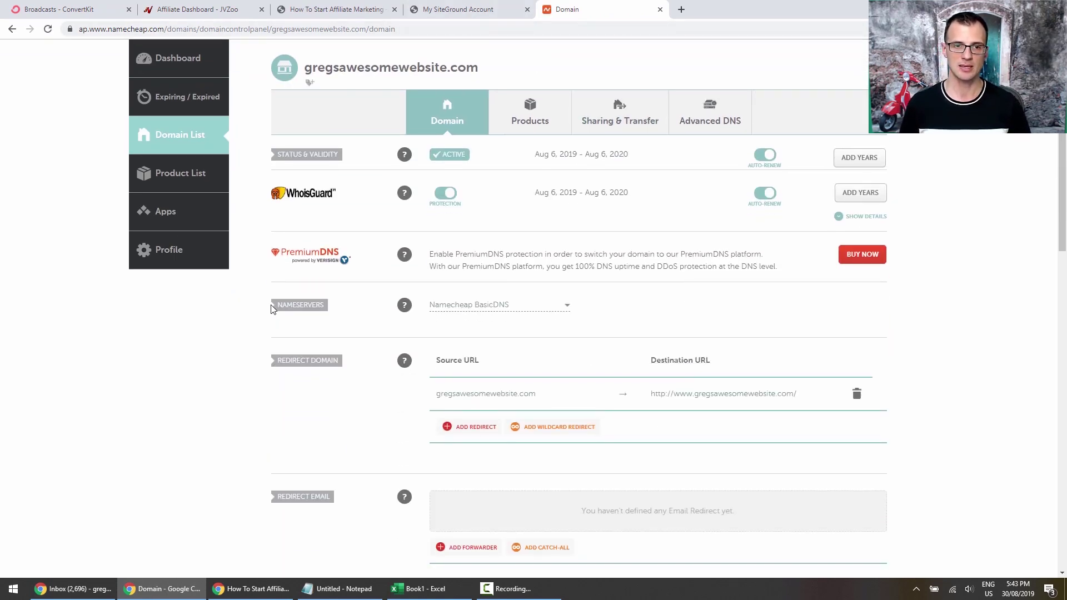
scroll(381, 309, down, 3)
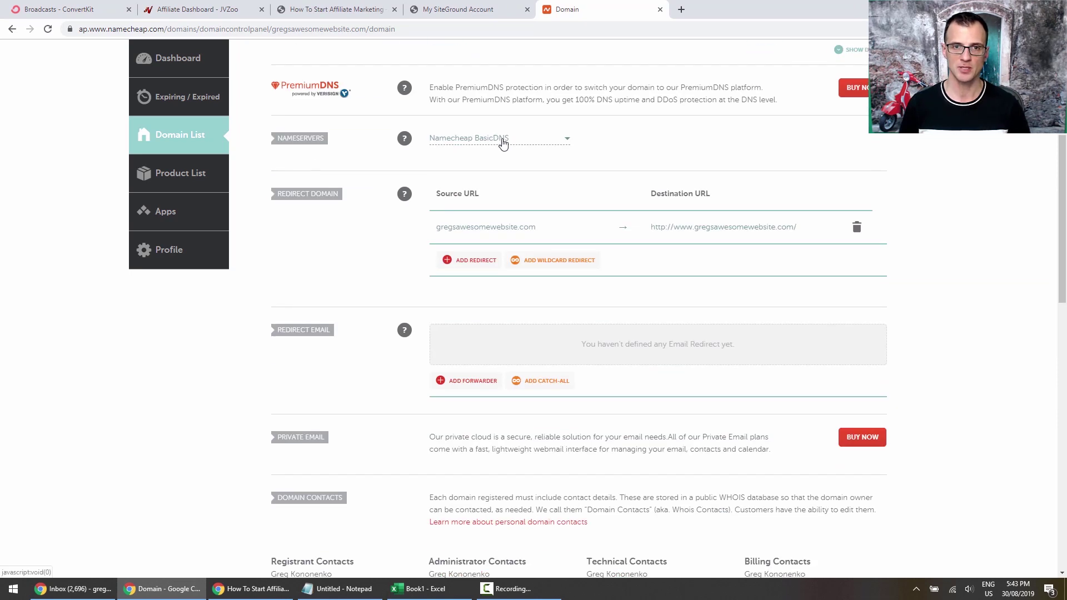
click(503, 143)
click(461, 194)
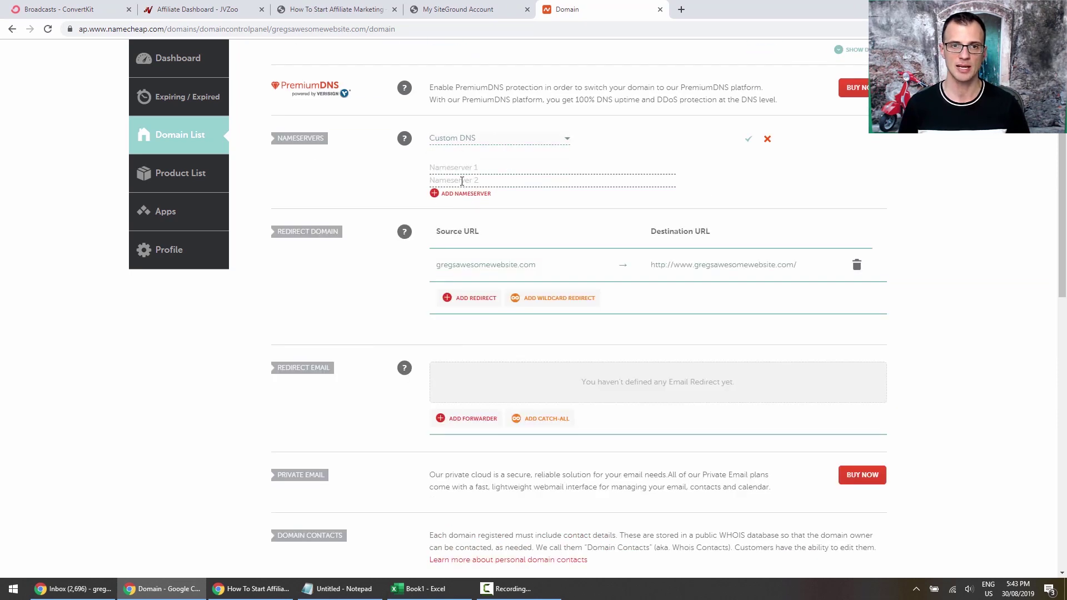
right_click(446, 166)
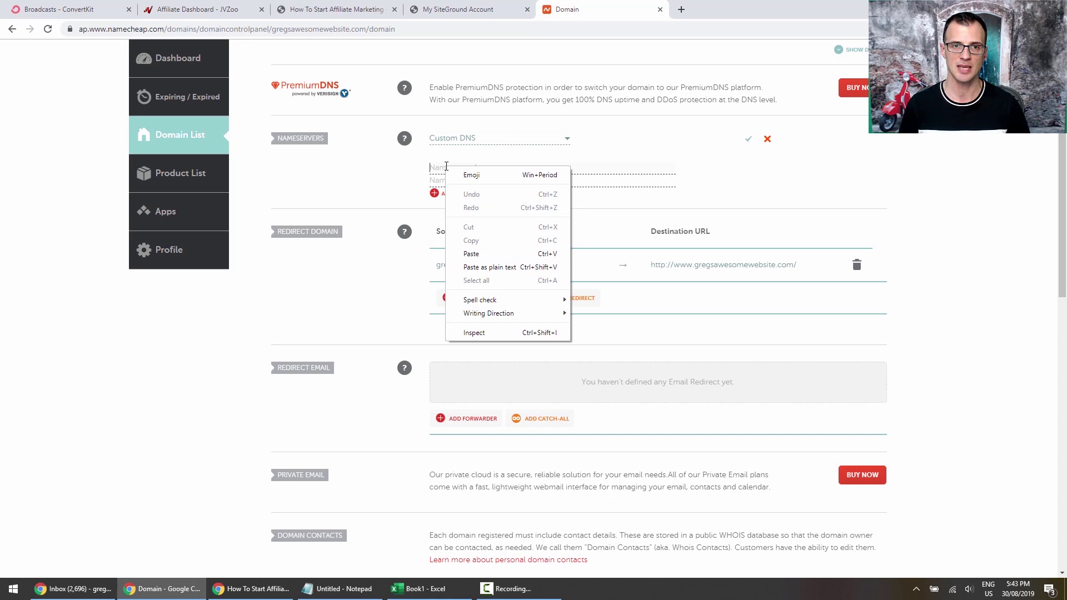
click(486, 251)
Copy ns2.giow1008.siteground.us from SiteGround into Nameserver 2 and save the custom nameservers.
click(510, 8)
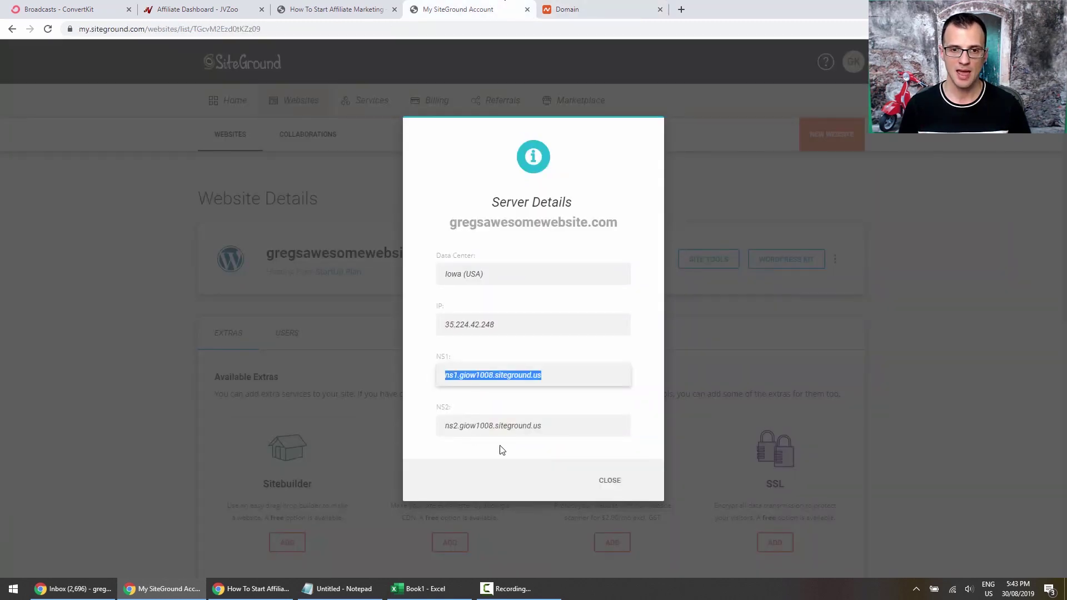
drag(556, 426, 422, 424)
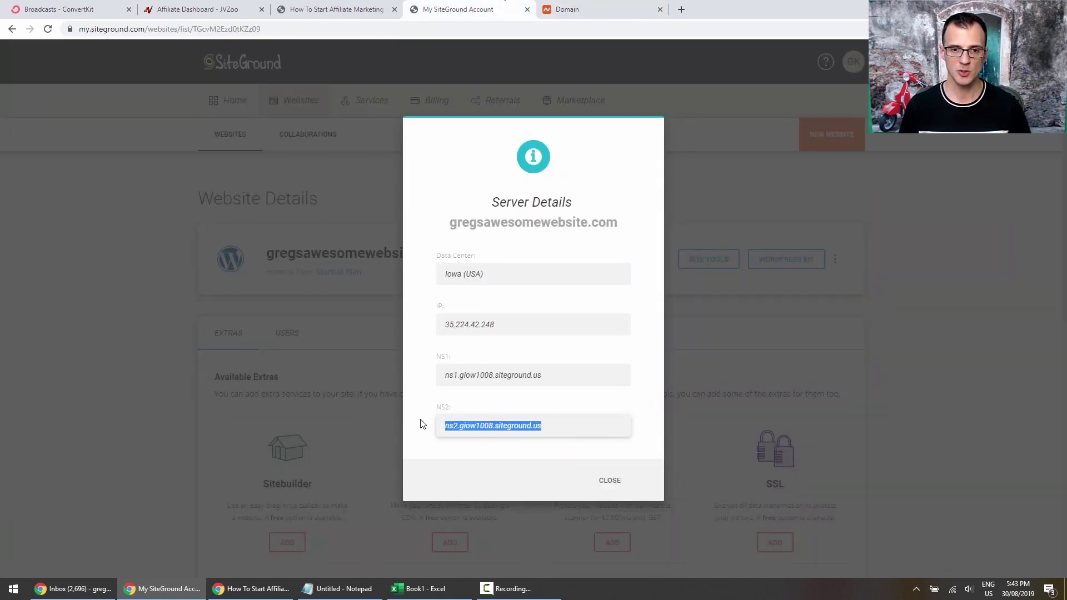
right_click(459, 426)
click(484, 433)
click(565, 9)
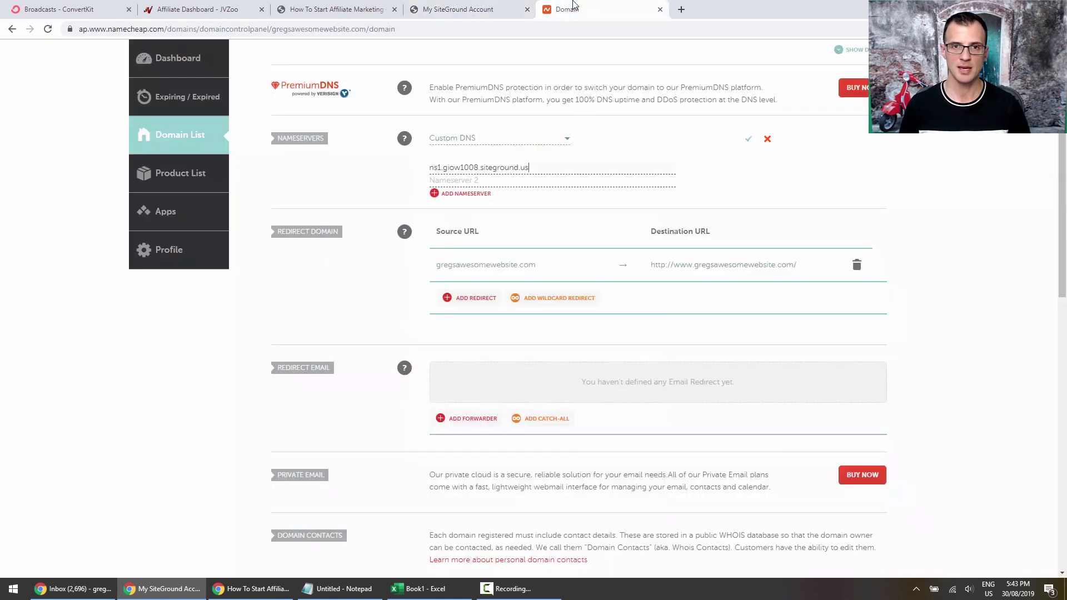
right_click(451, 181)
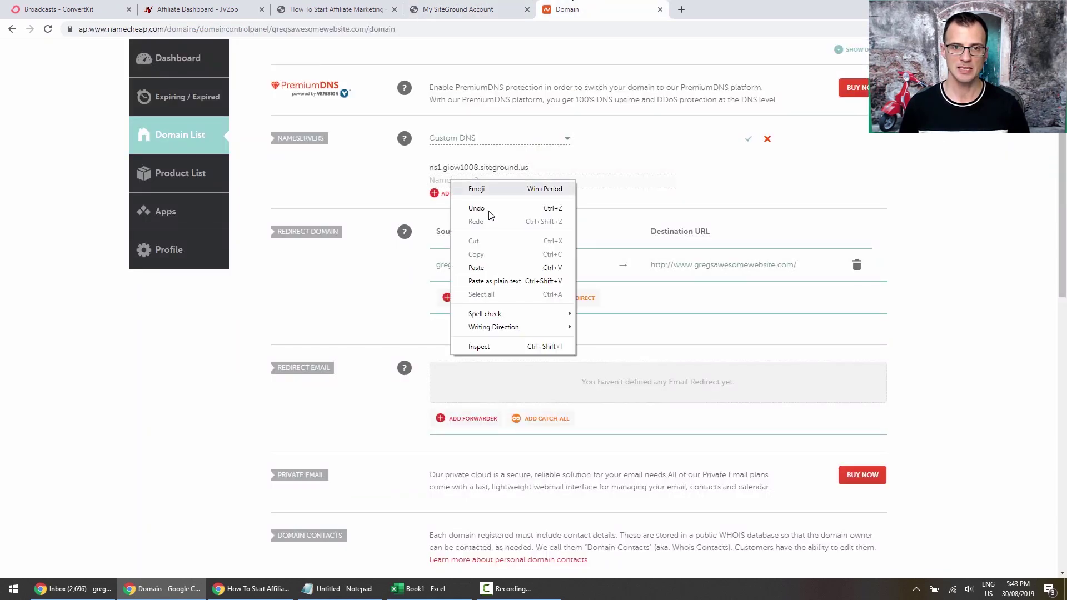
click(496, 268)
click(747, 140)
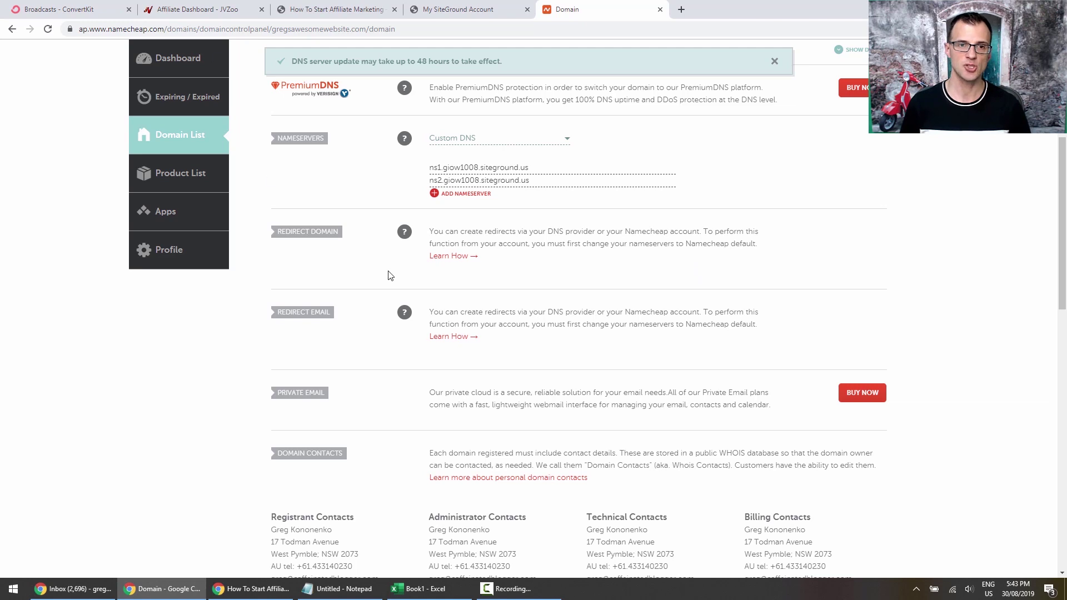
Select the full gregsawesomewebsite.com domain name text.
scroll(605, 288, up, 5)
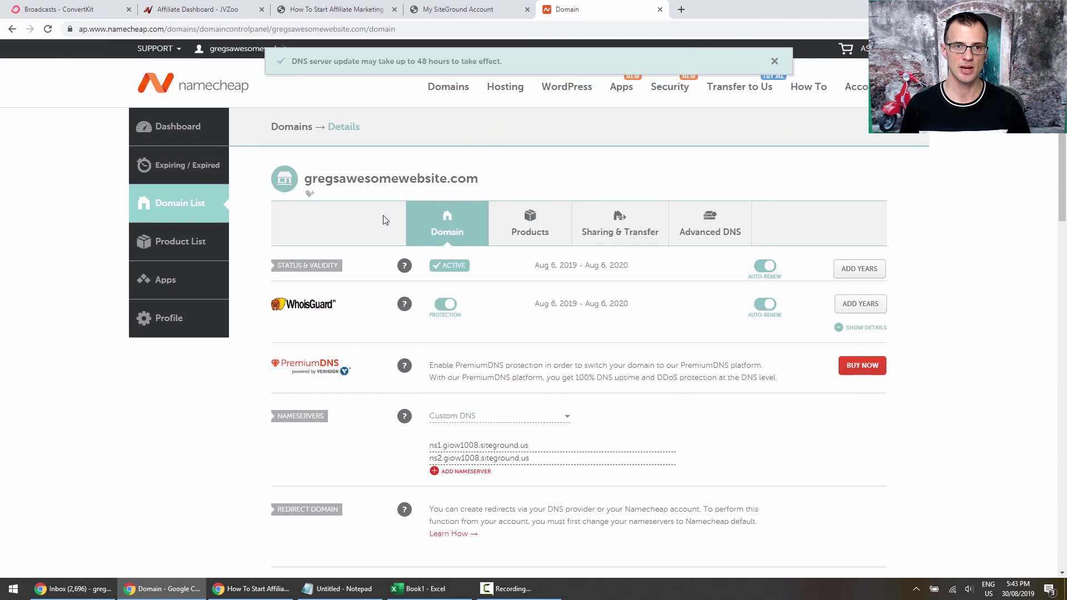
double_click(341, 175)
drag(341, 174, 466, 177)
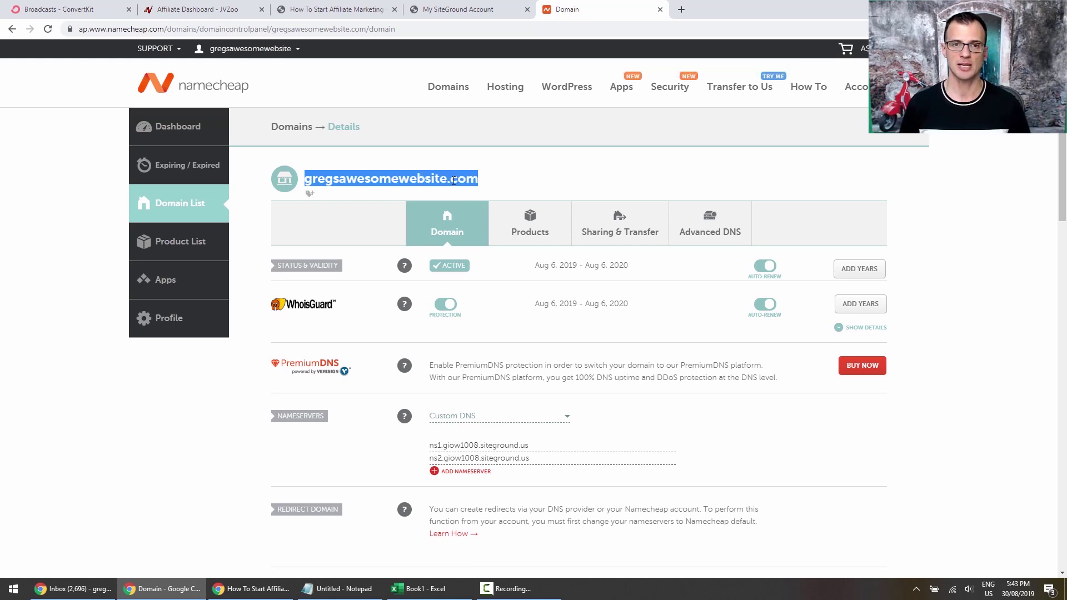
Close Server Details and choose ADD on the SSL card under Available Extras.
click(462, 7)
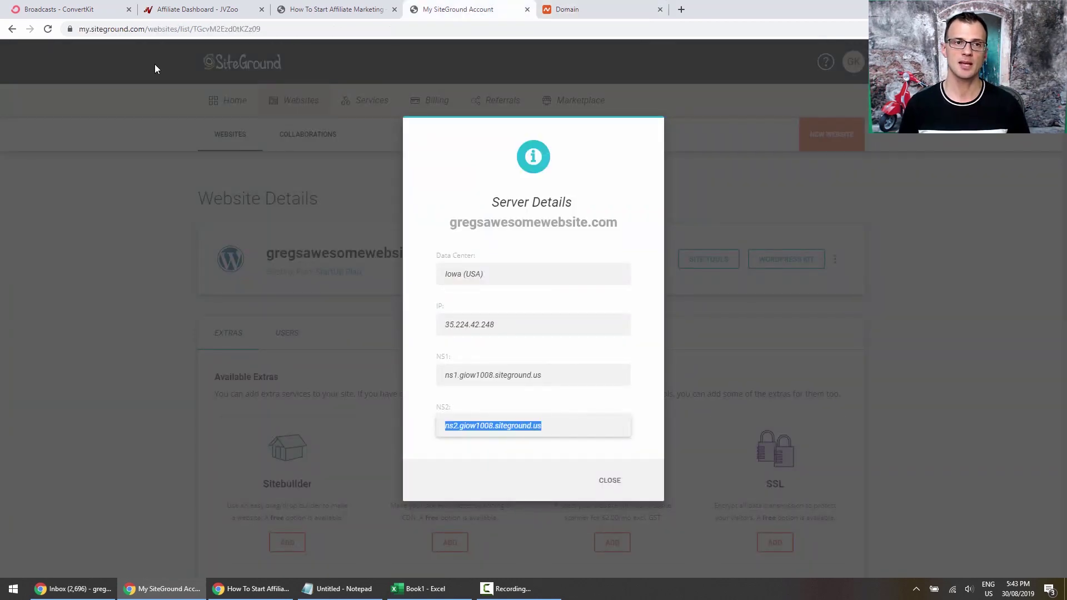
click(608, 481)
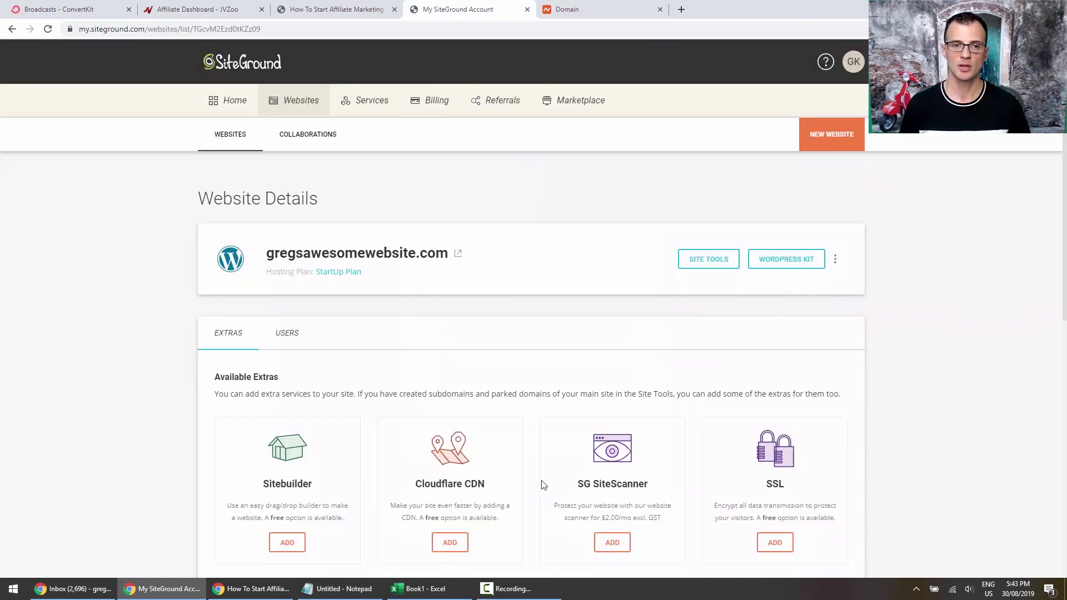
scroll(128, 298, down, 2)
scroll(128, 298, up, 2)
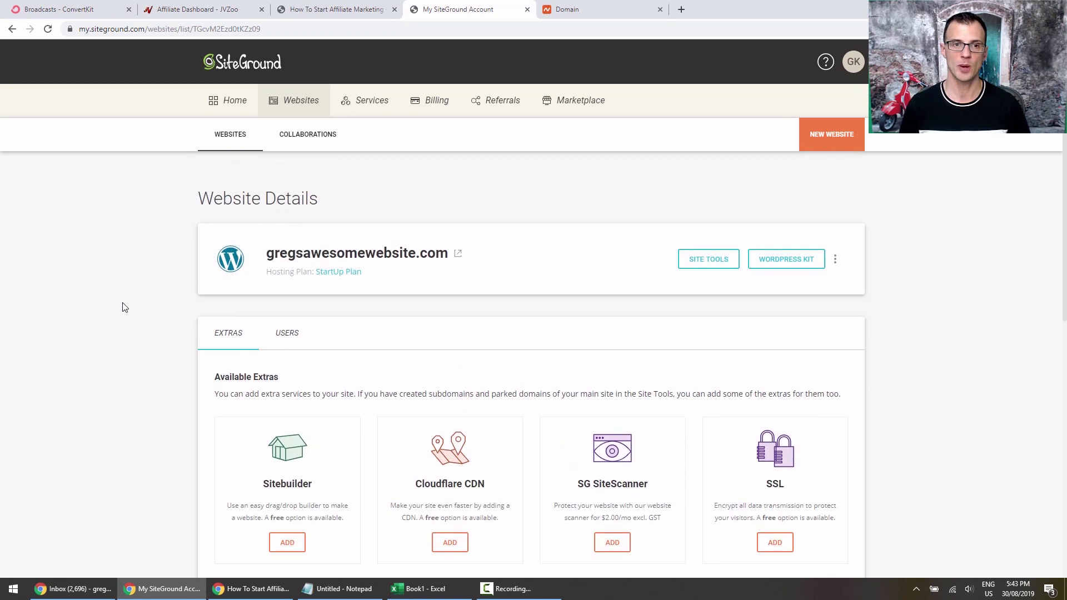
scroll(512, 314, down, 4)
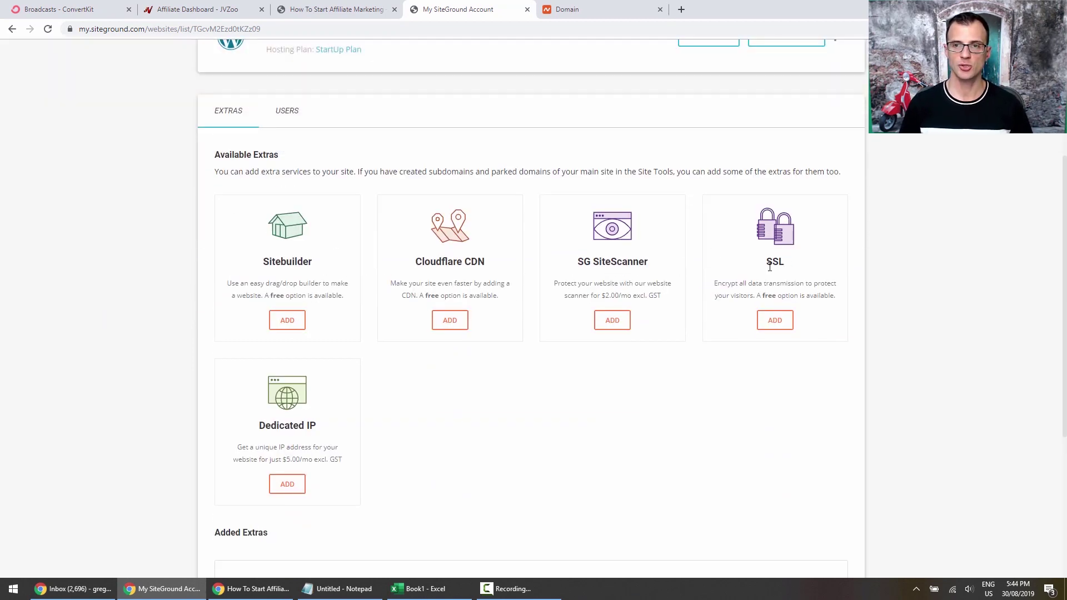
scroll(774, 293, down, 3)
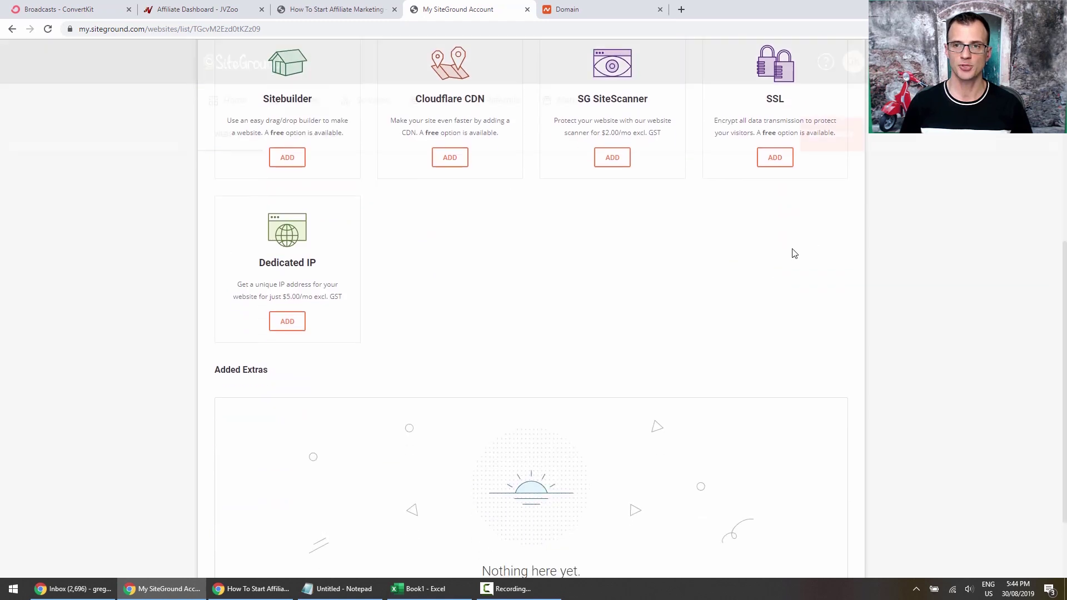
scroll(774, 253, up, 2)
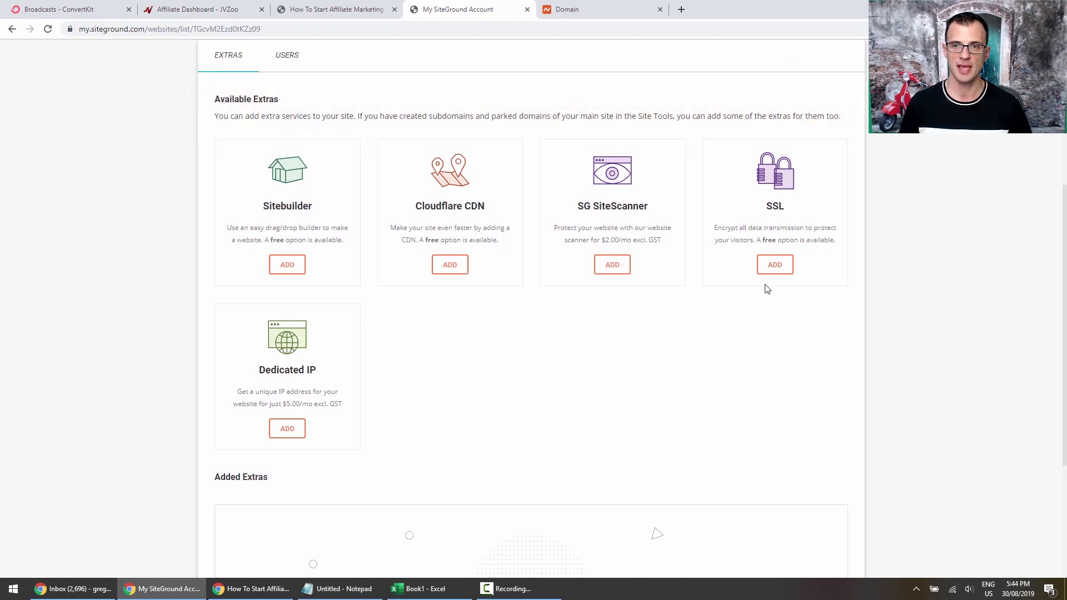
click(784, 266)
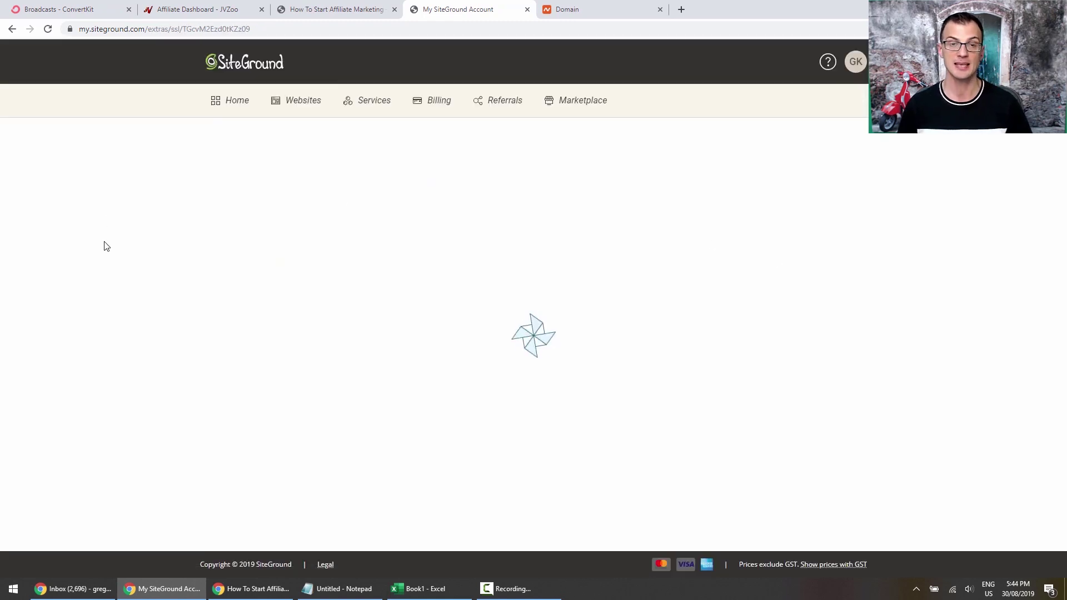
Choose the free Let's Encrypt SSL for gregsawesomewebsite.com and activate it.
scroll(144, 207, down, 1)
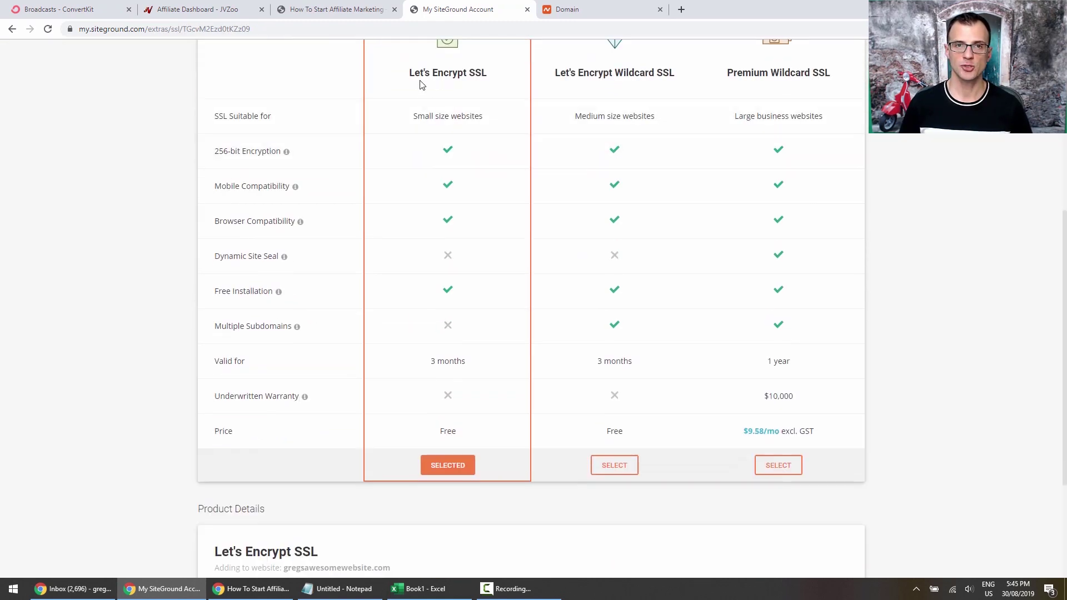
scroll(495, 445, down, 2)
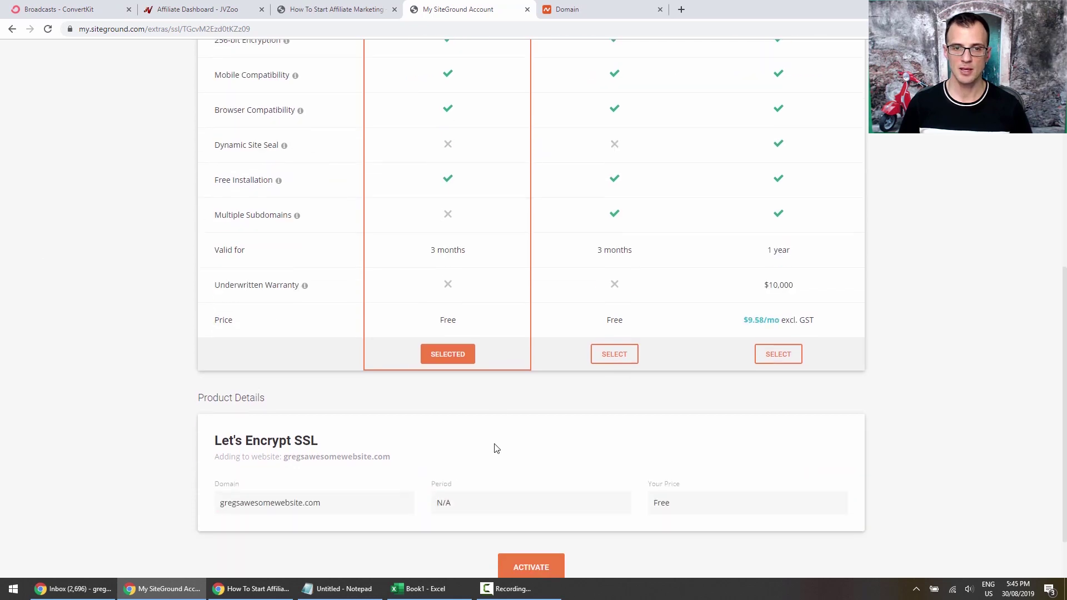
click(447, 354)
scroll(36, 219, down, 1)
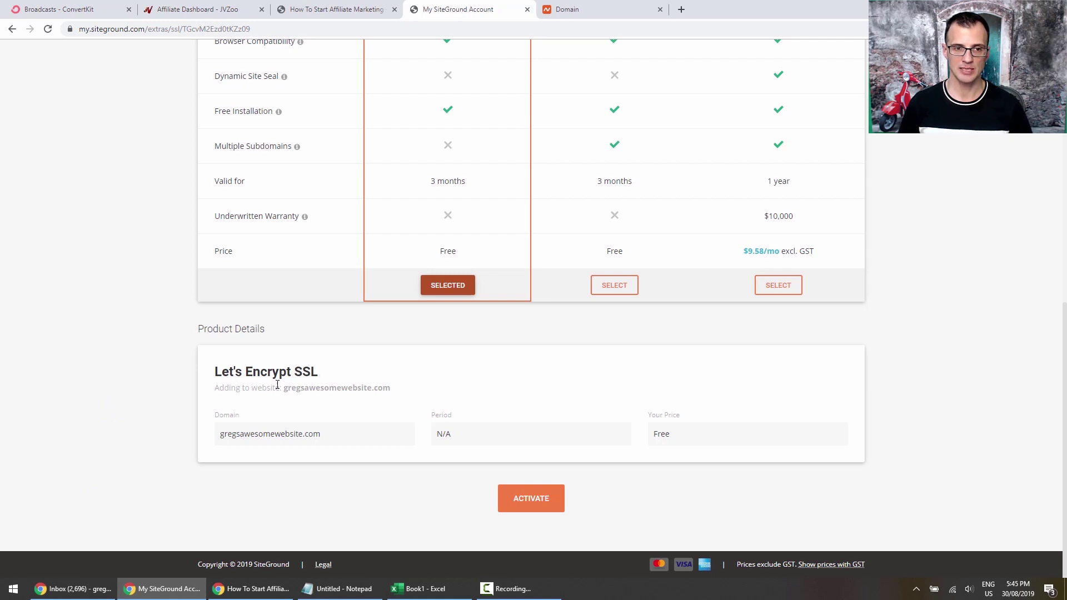
click(532, 507)
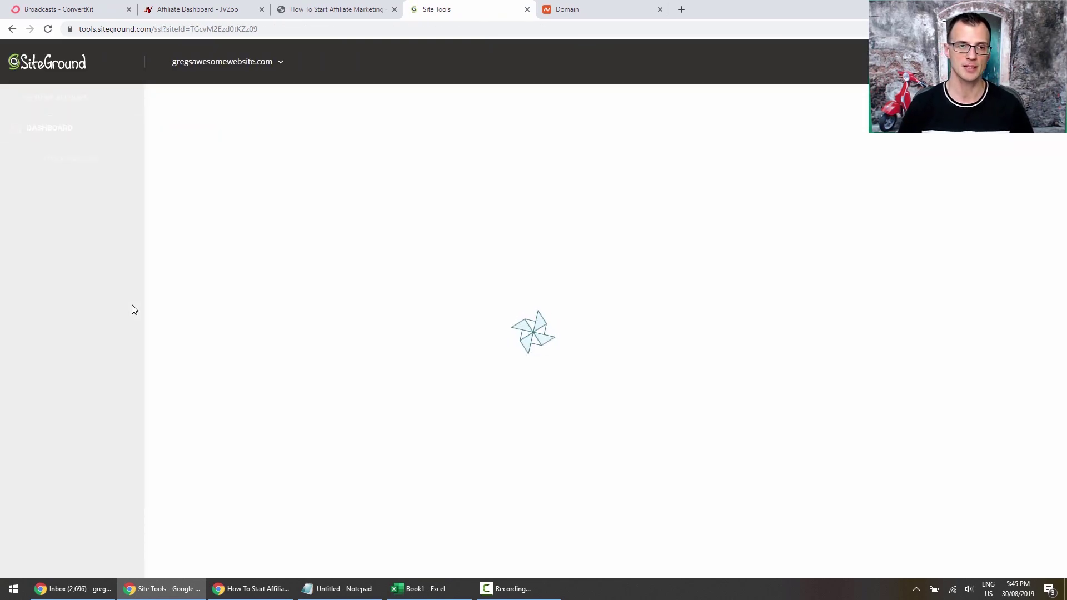
Install a Let's Encrypt certificate on gregsawesomewebsite.com through the SSL Manager.
scroll(343, 221, down, 2)
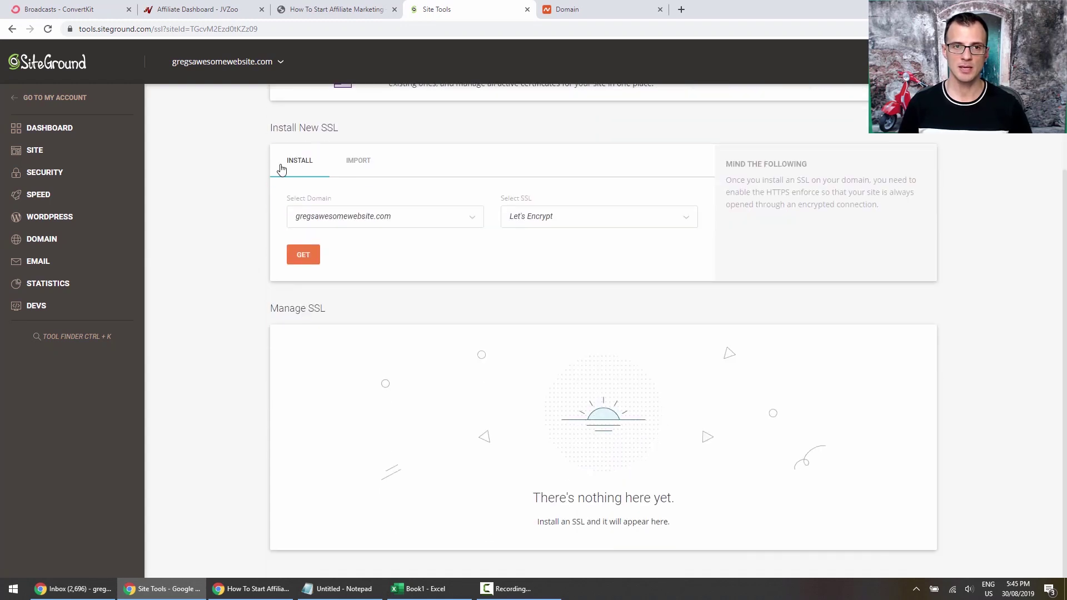
click(319, 218)
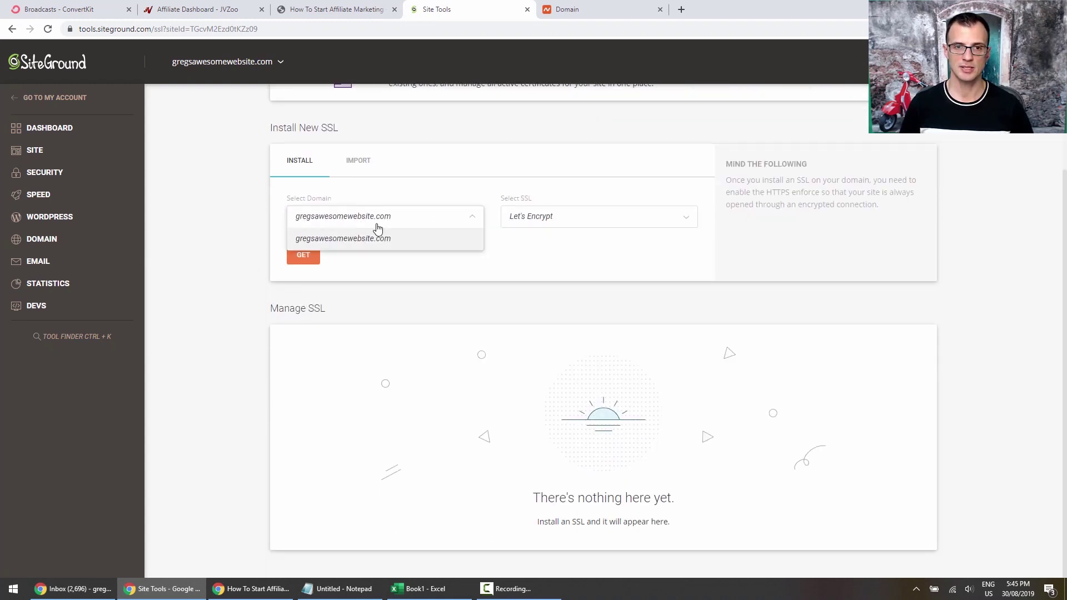
click(551, 216)
click(529, 246)
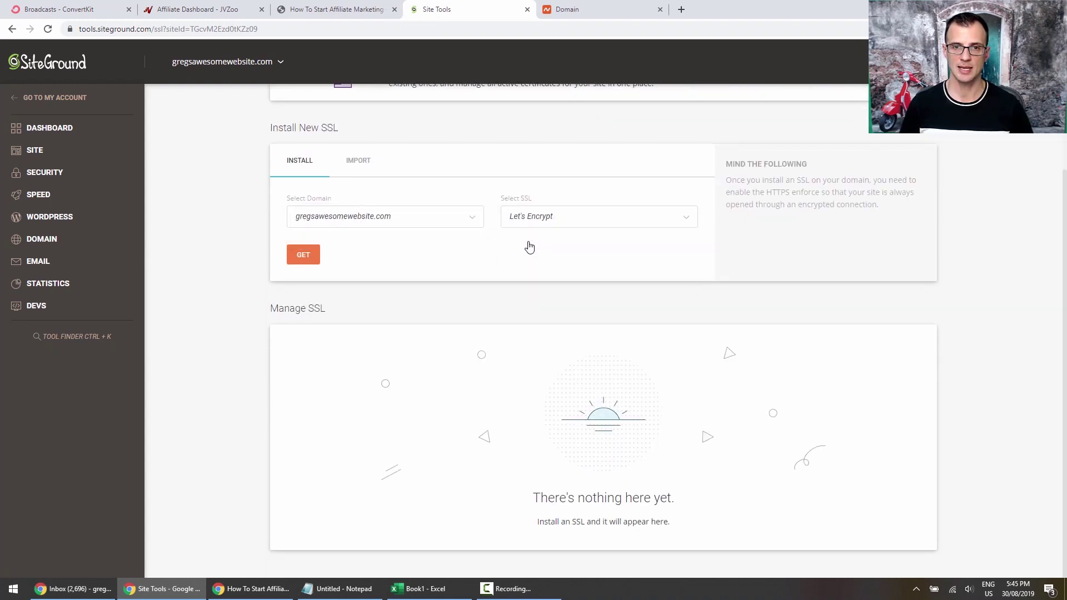
click(309, 259)
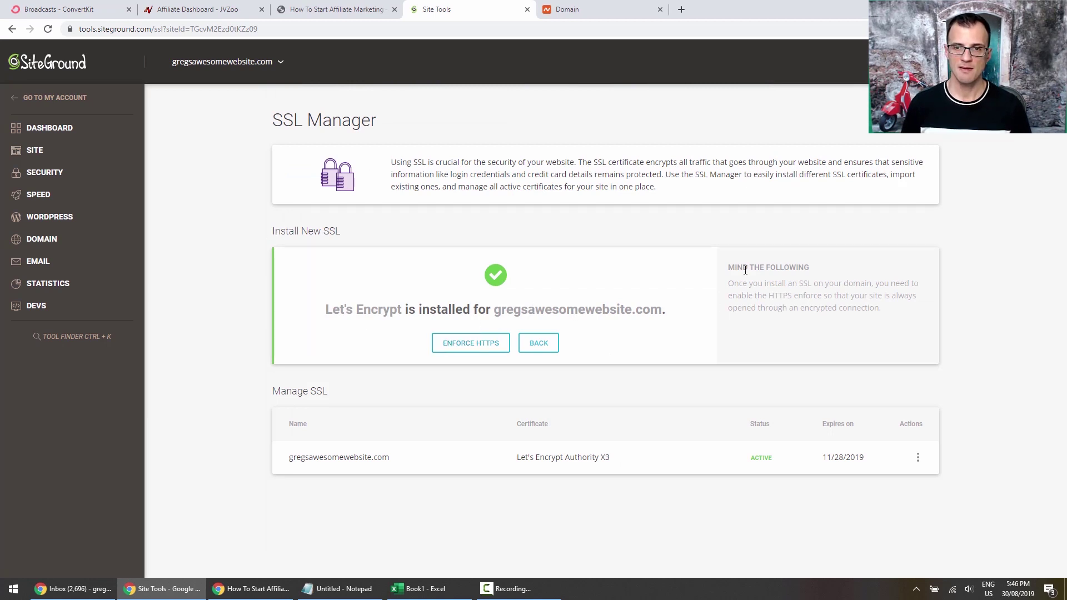
click(498, 344)
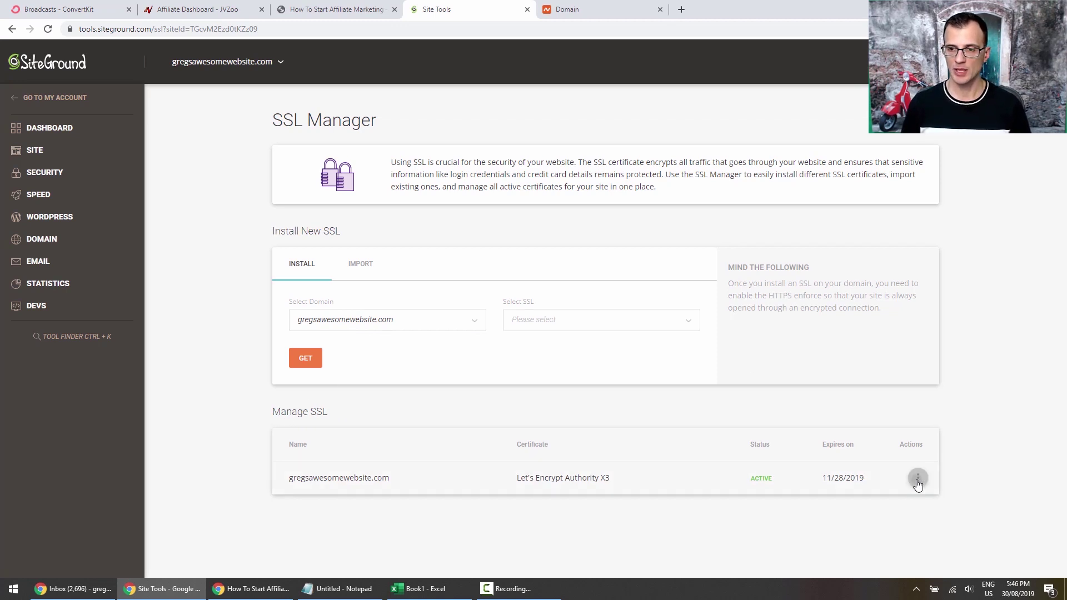
Open the Actions menu for the installed Let's Encrypt certificate.
click(918, 478)
click(919, 478)
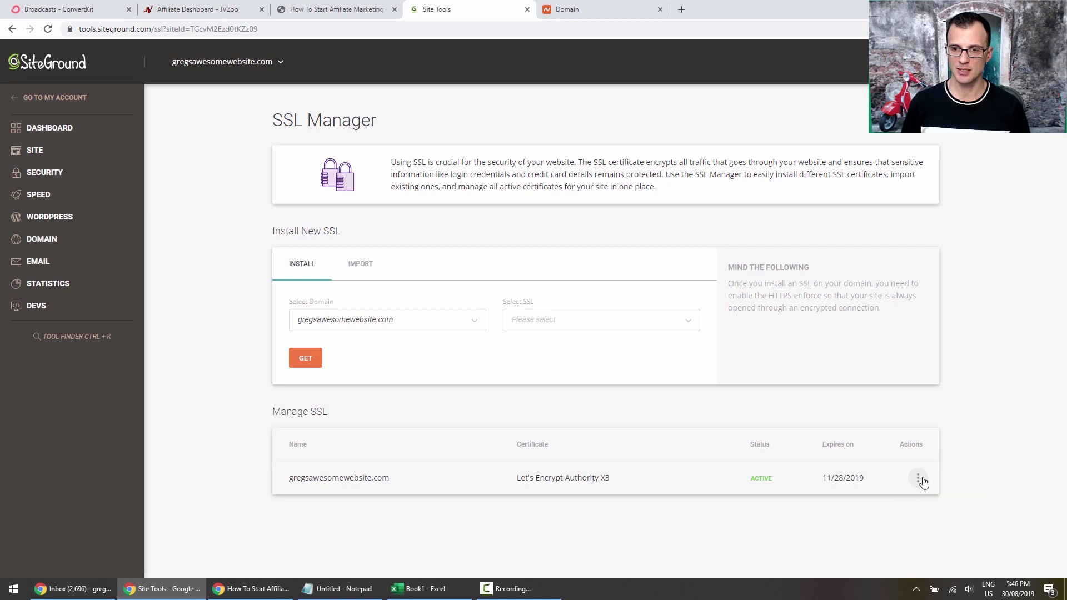
click(918, 478)
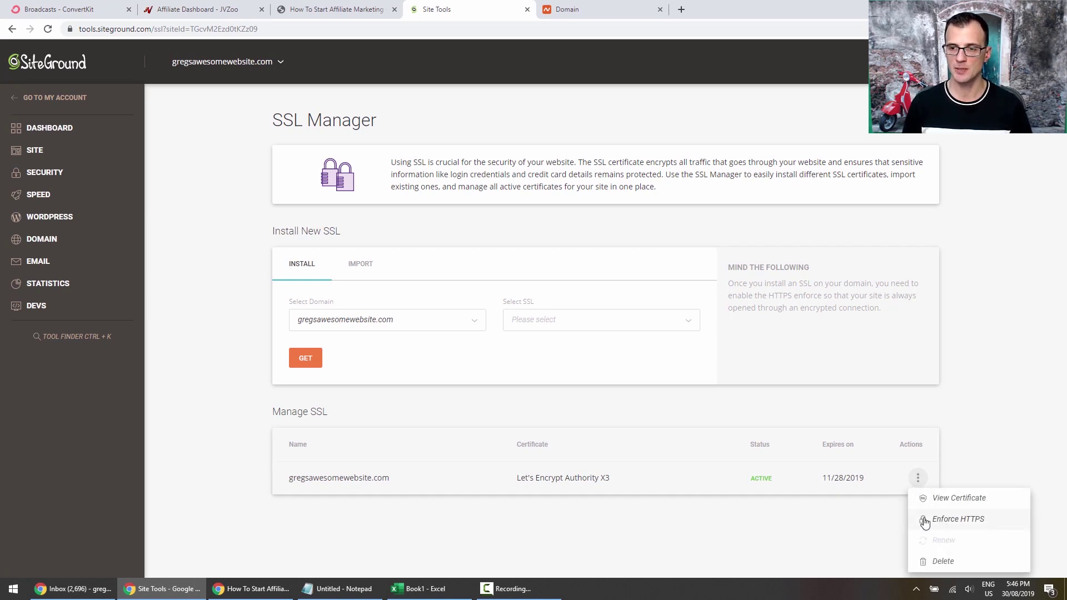
Enable HTTPS Enforce and External Links Rewrite for the domain, dismissing the success notices.
click(953, 521)
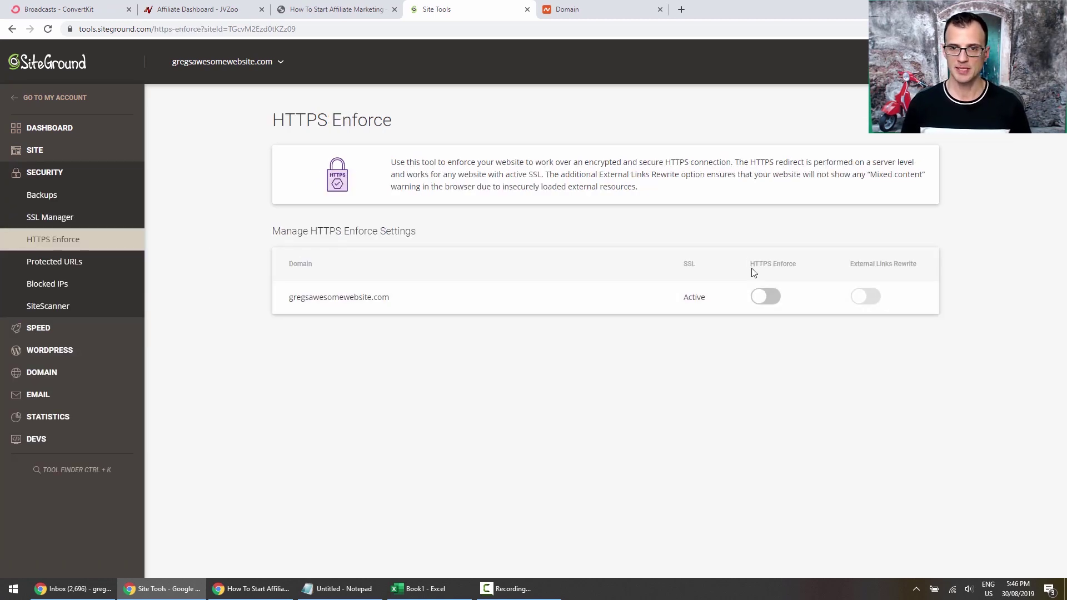
click(772, 296)
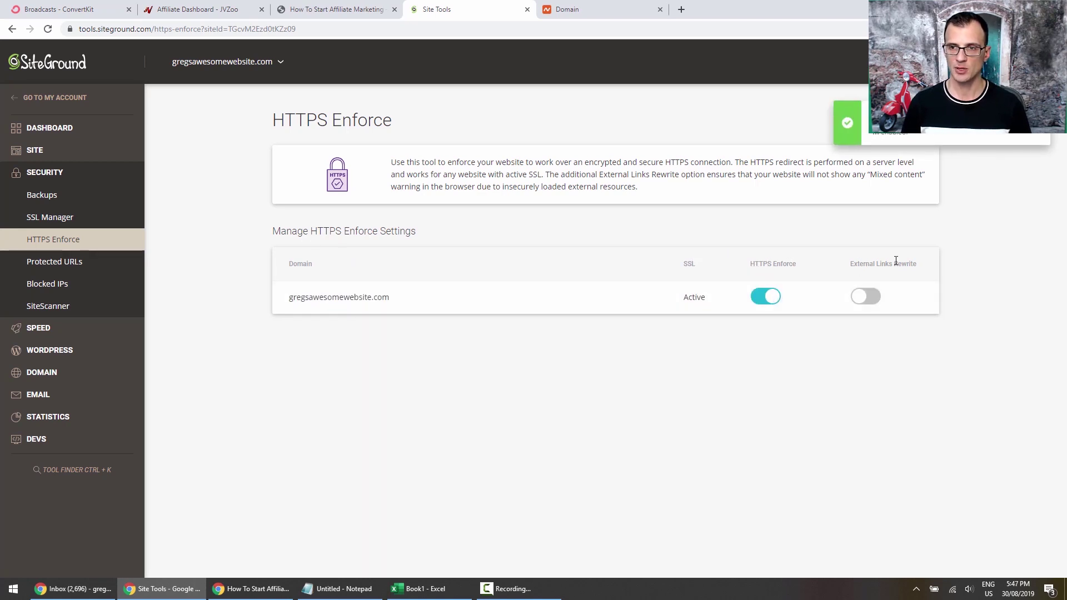
click(864, 291)
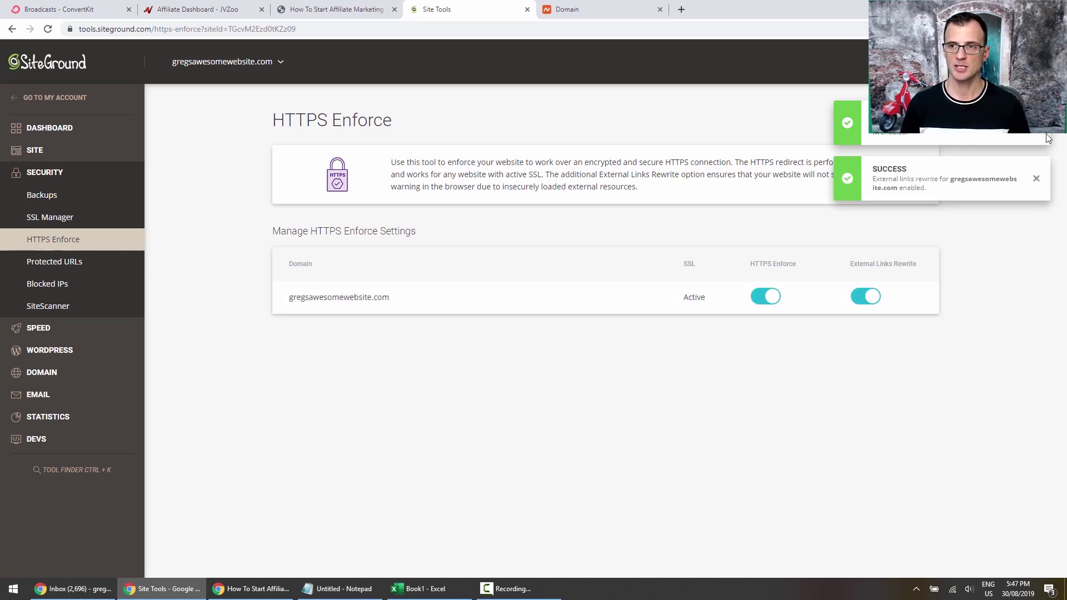
click(1035, 179)
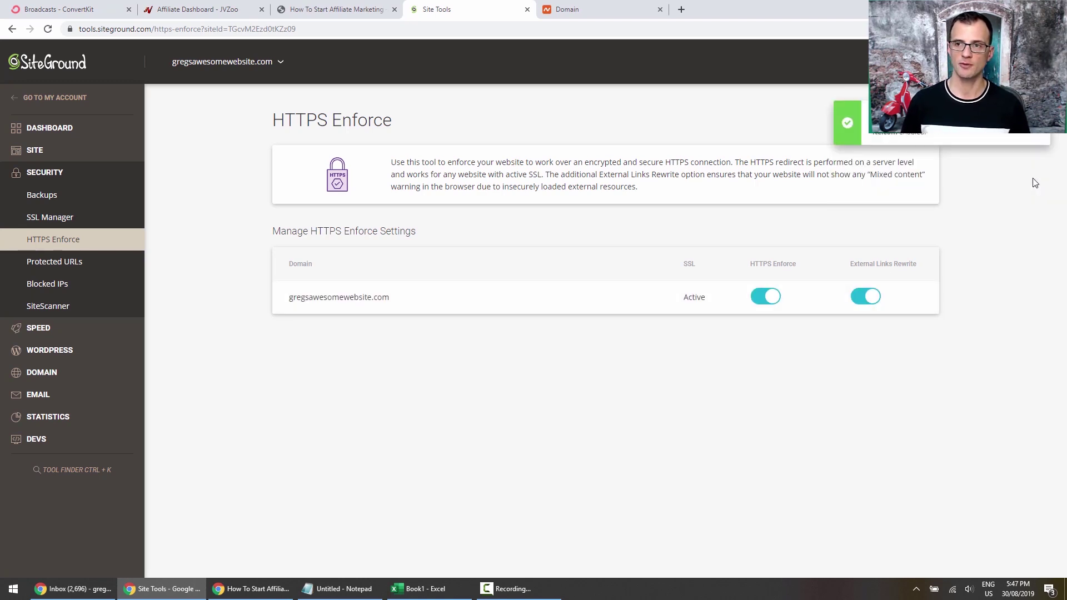
click(1038, 134)
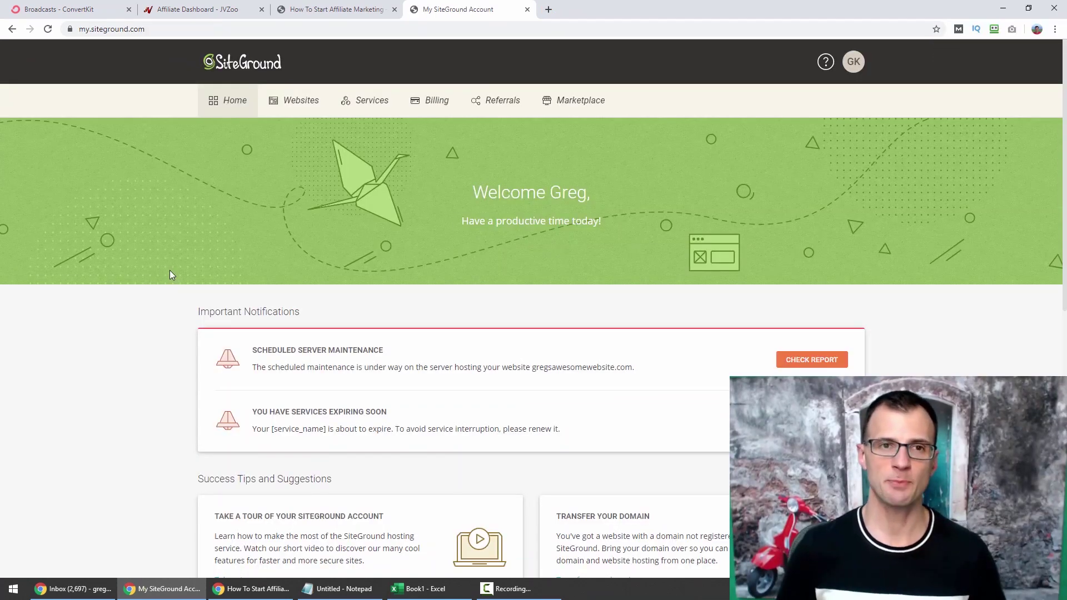
Load gregsawesomewebsite.com in a new tab and scroll through the fresh WordPress home page.
click(545, 9)
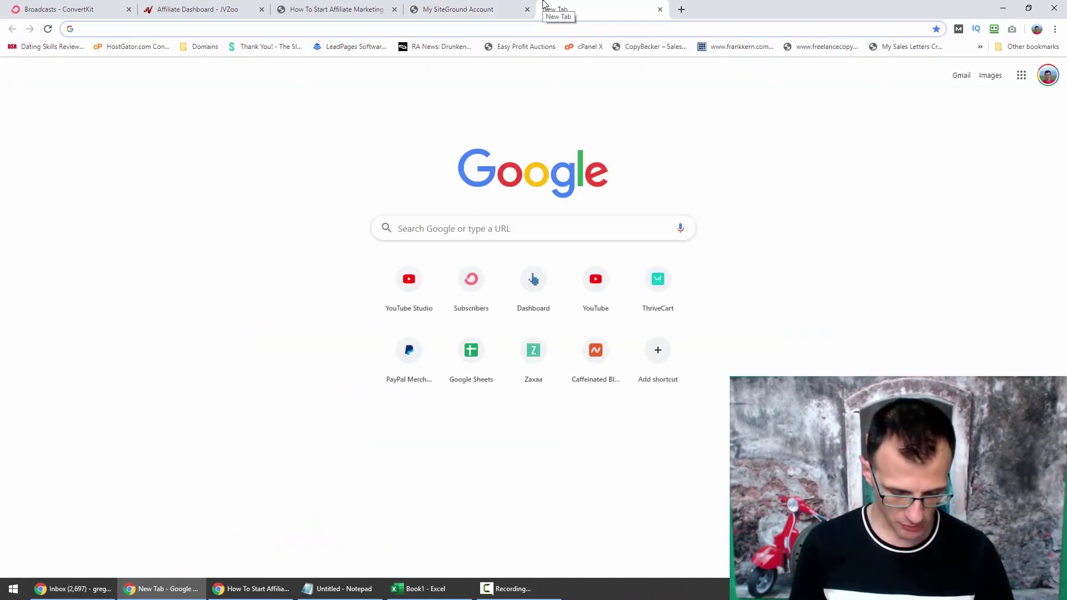
text(gregs)
key(Return)
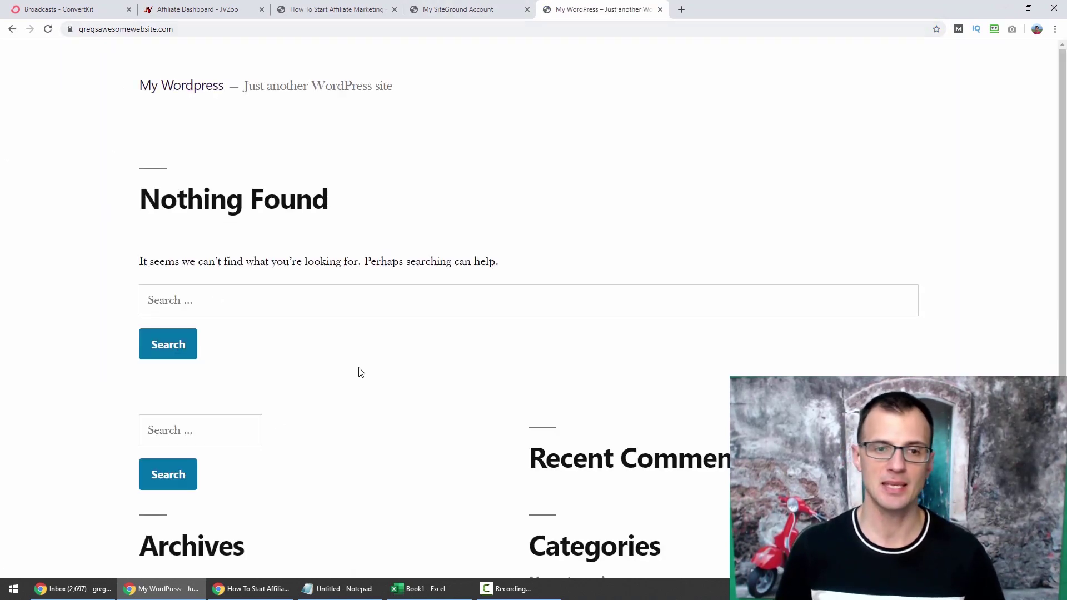
scroll(361, 372, down, 5)
scroll(403, 410, up, 5)
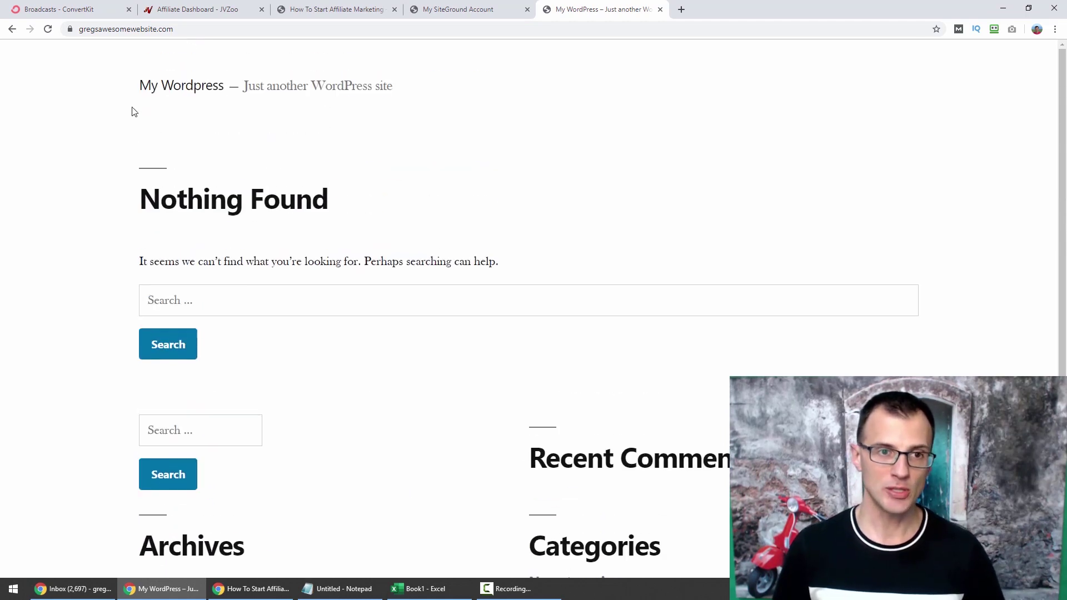
scroll(340, 336, down, 5)
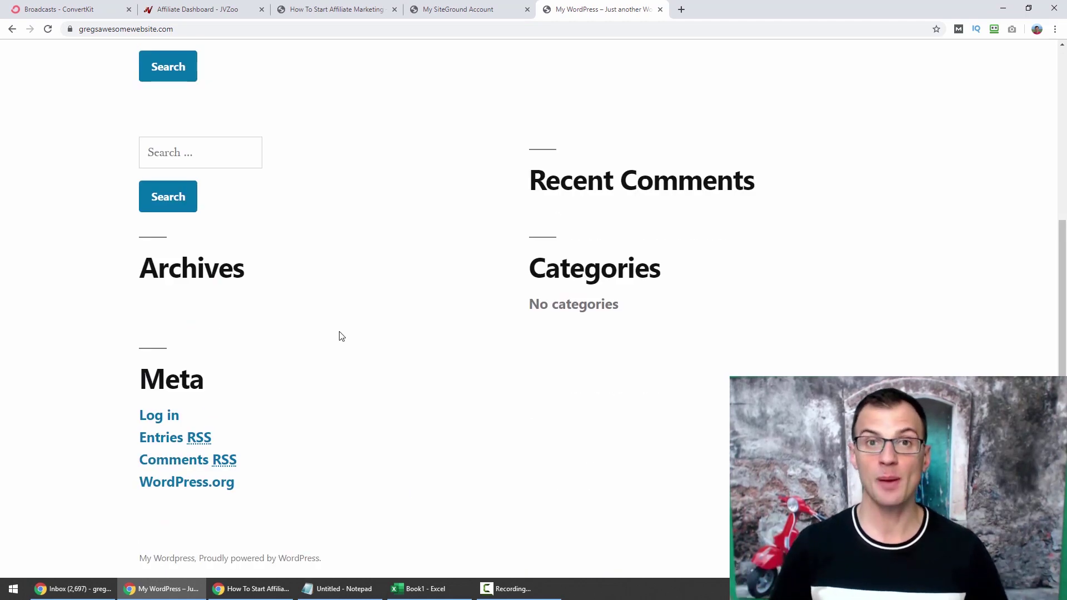
scroll(347, 343, up, 5)
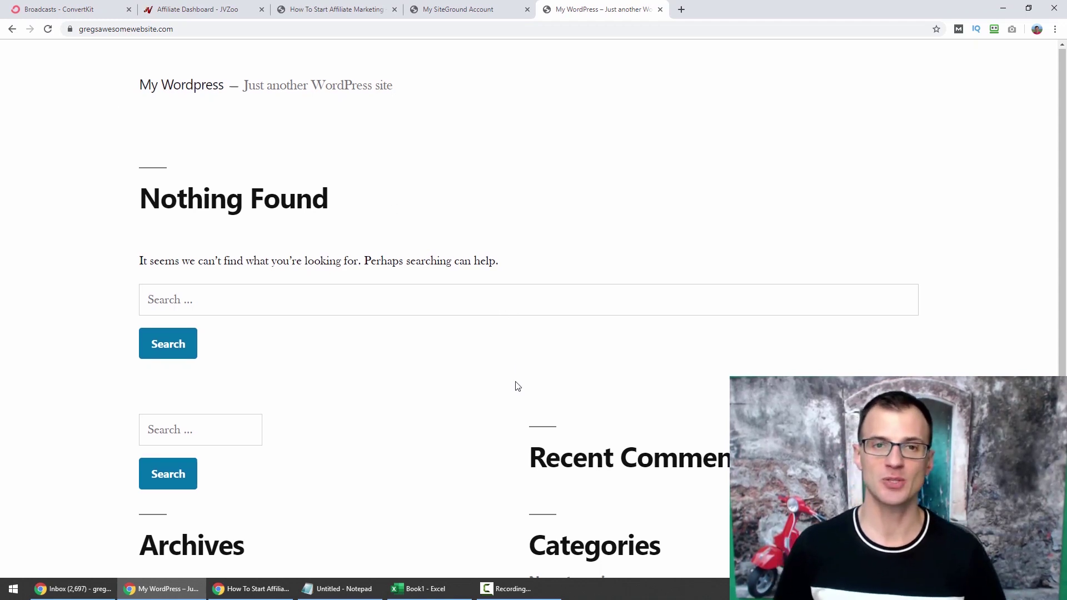
scroll(511, 381, down, 5)
scroll(490, 367, up, 5)
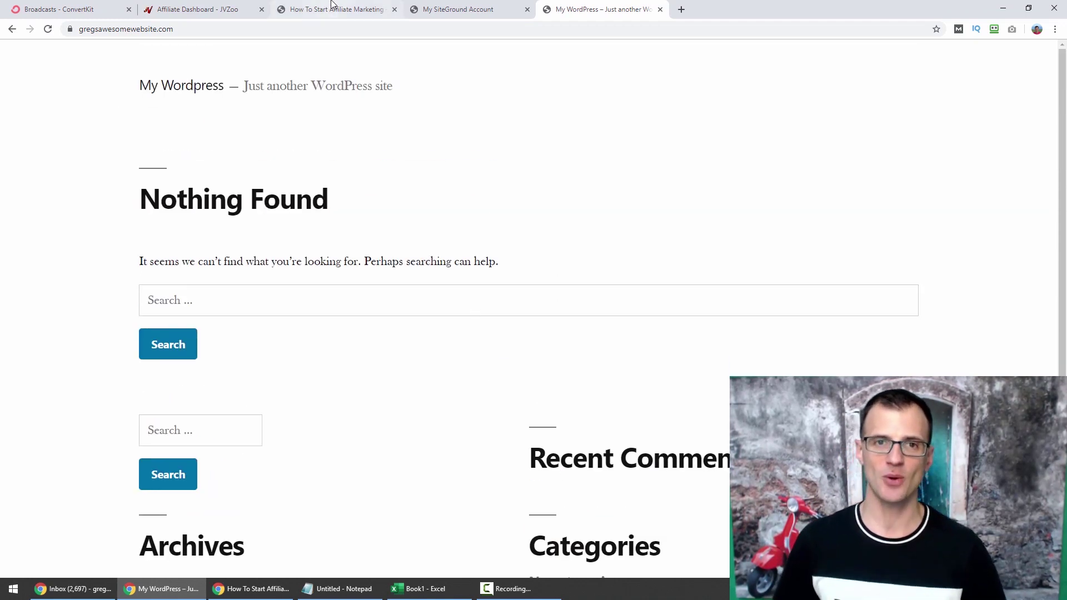
click(478, 15)
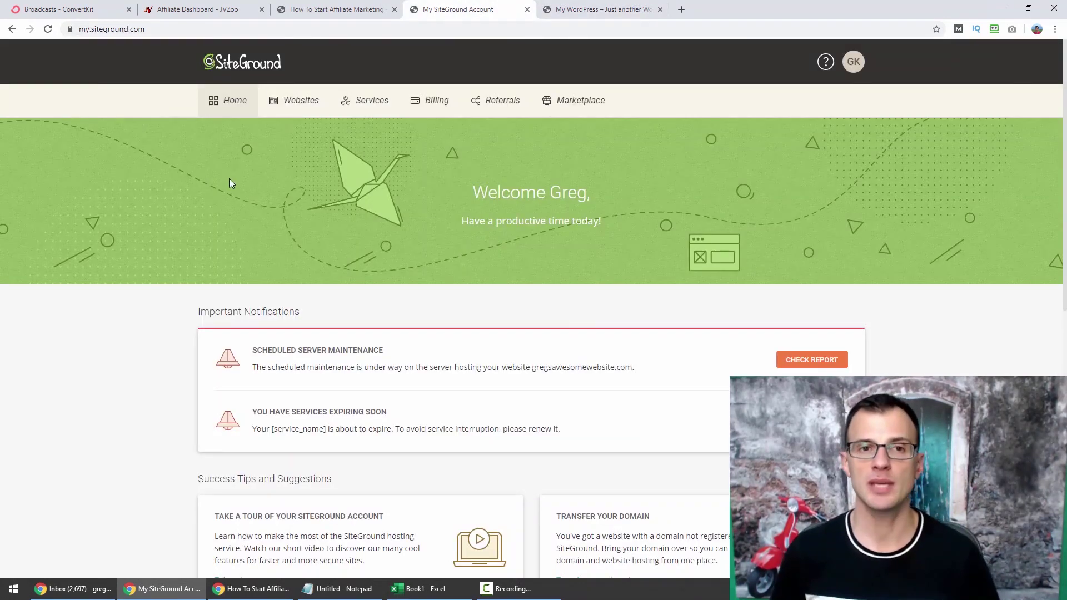
Open Site Tools for gregsawesomewebsite.com from Websites and expand the WORDPRESS sidebar section.
click(303, 103)
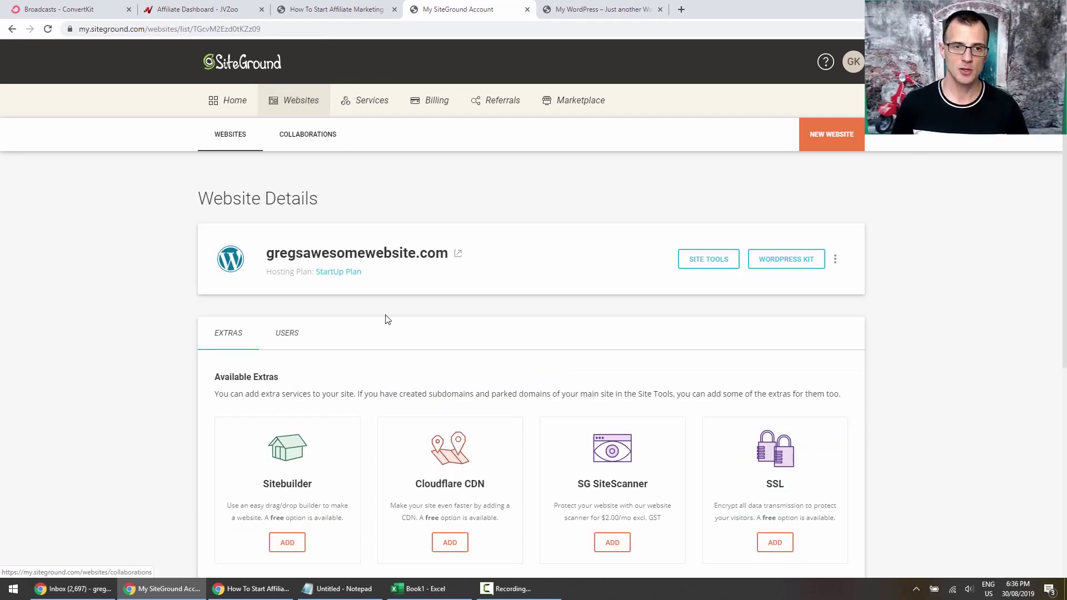
scroll(889, 345, down, 4)
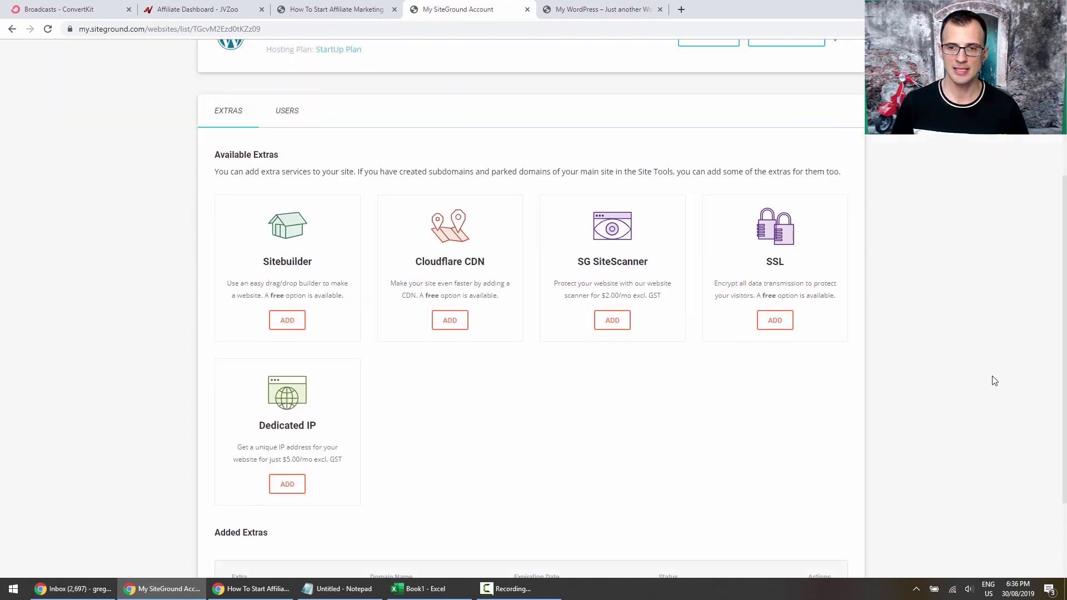
scroll(983, 383, up, 4)
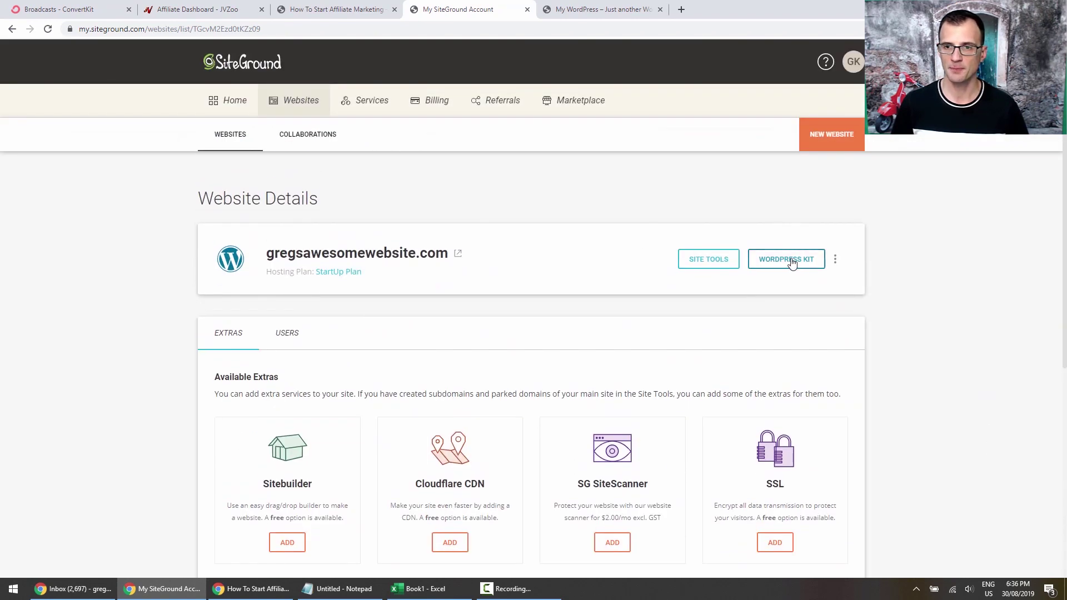
click(698, 262)
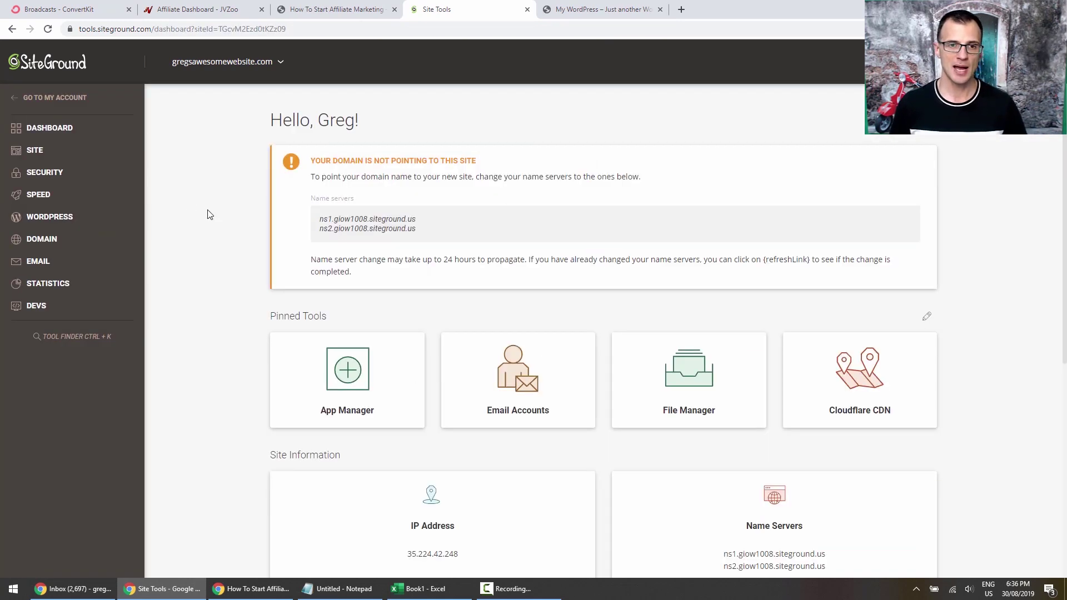
scroll(209, 215, down, 4)
scroll(214, 223, up, 3)
scroll(216, 227, up, 1)
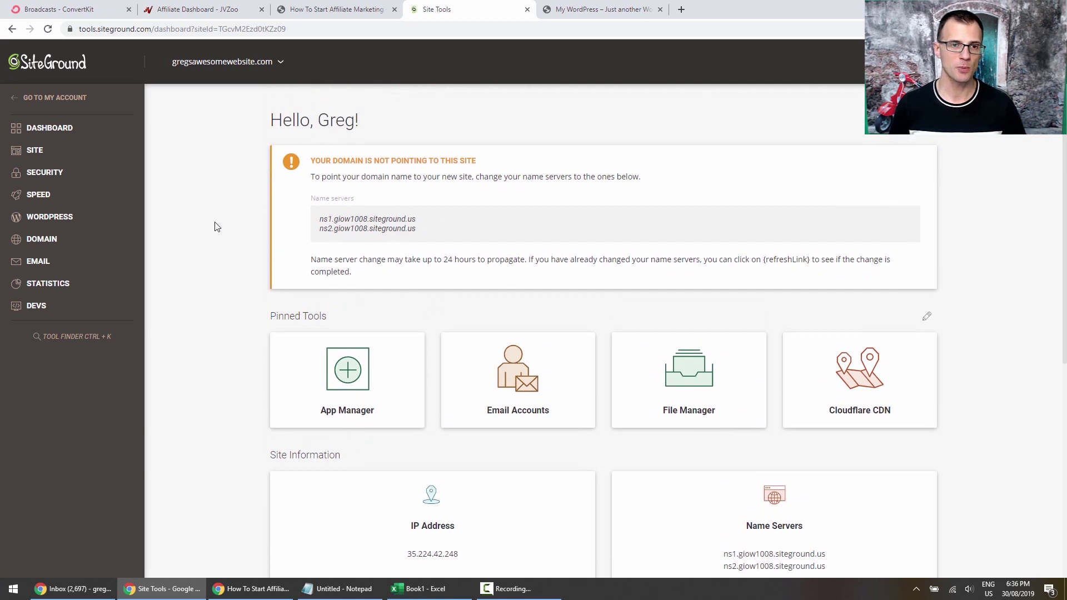
click(33, 217)
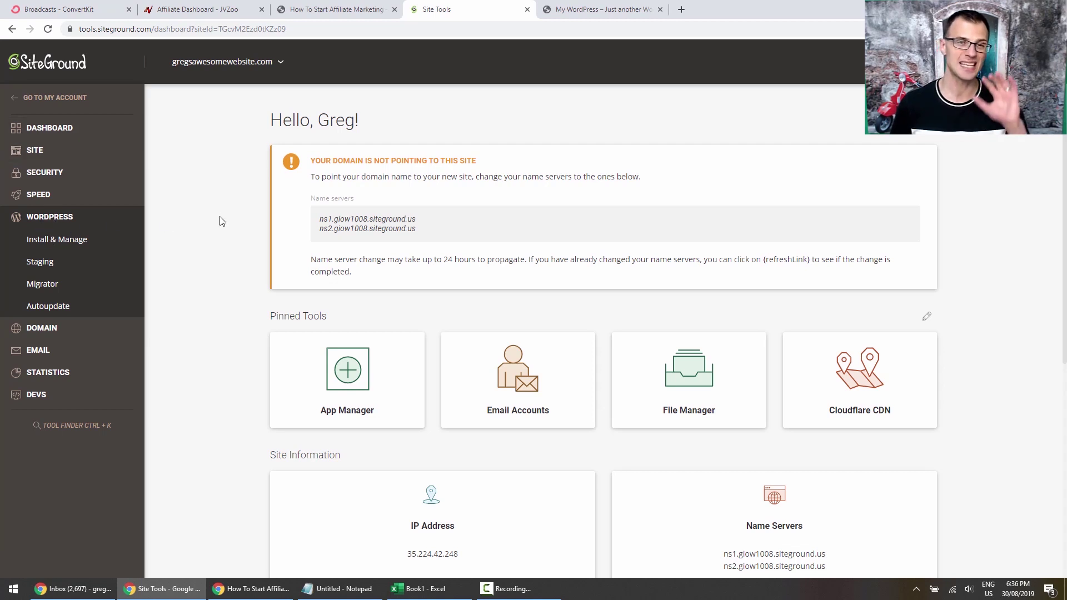
Review the WordPress 5.2.2 installation in Install & Manage WordPress and its Actions menu.
click(44, 243)
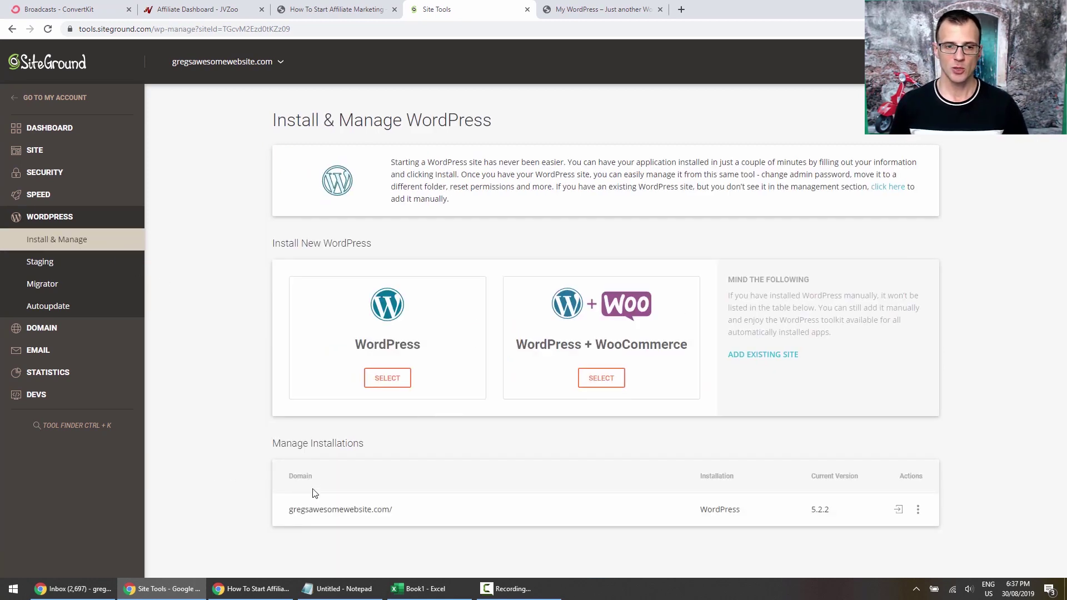
drag(302, 451, 372, 451)
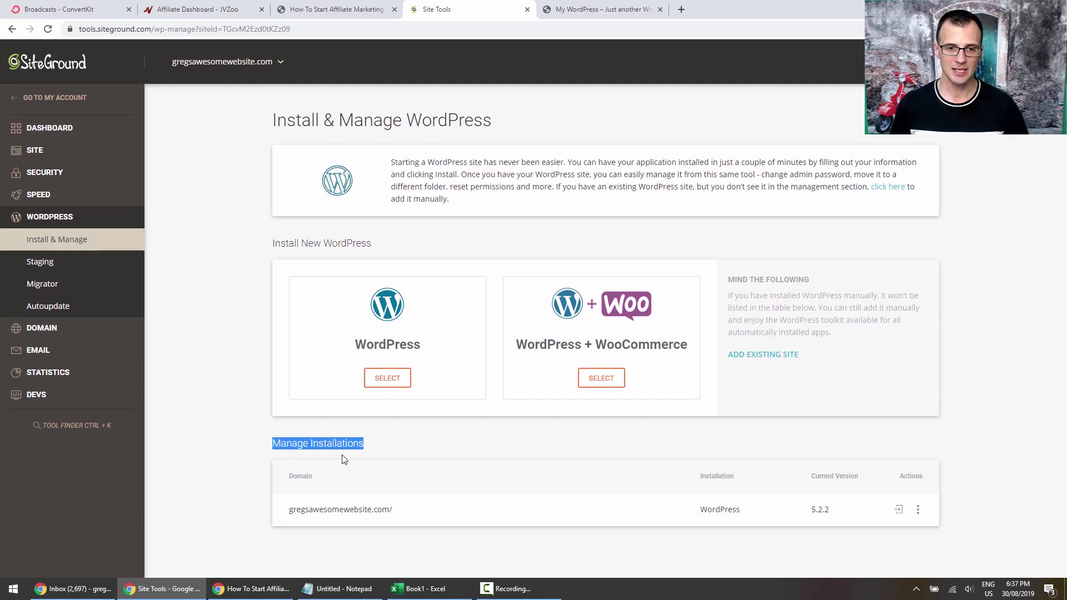
drag(290, 509, 379, 509)
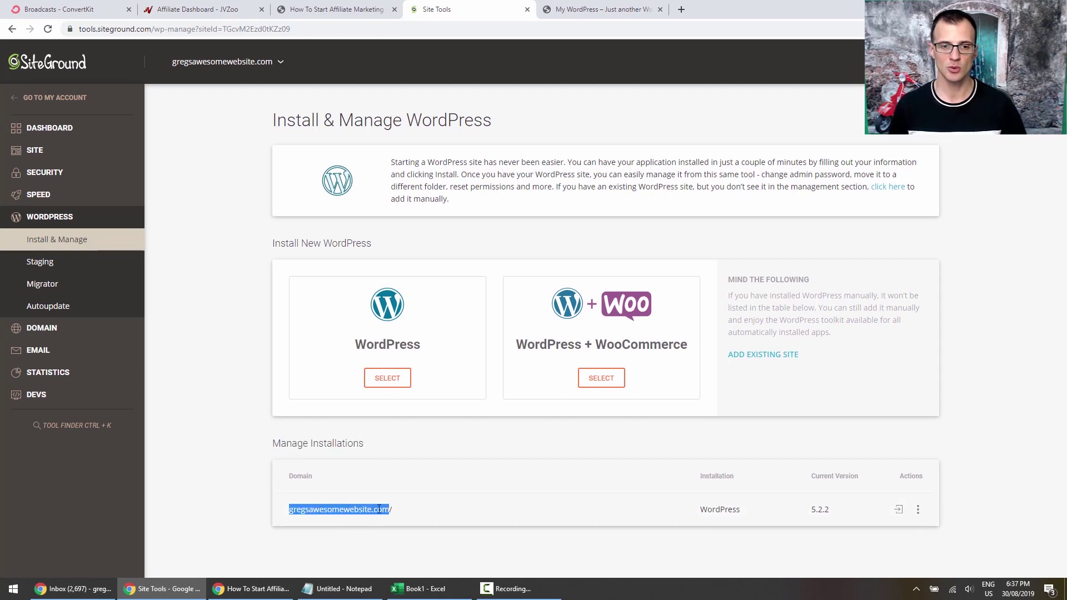
click(917, 509)
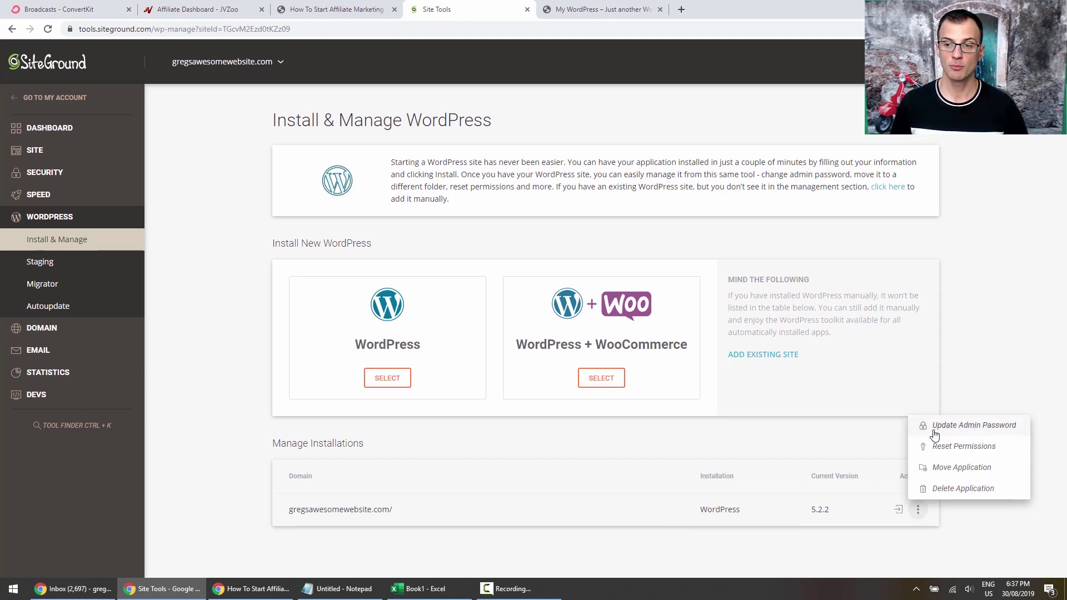
click(222, 433)
click(918, 509)
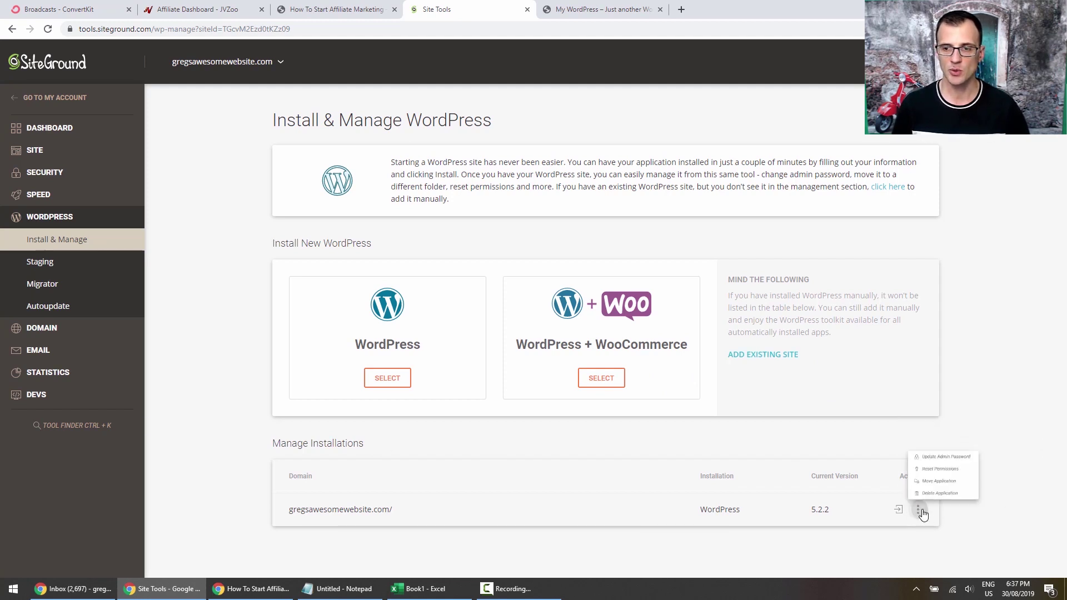
click(217, 189)
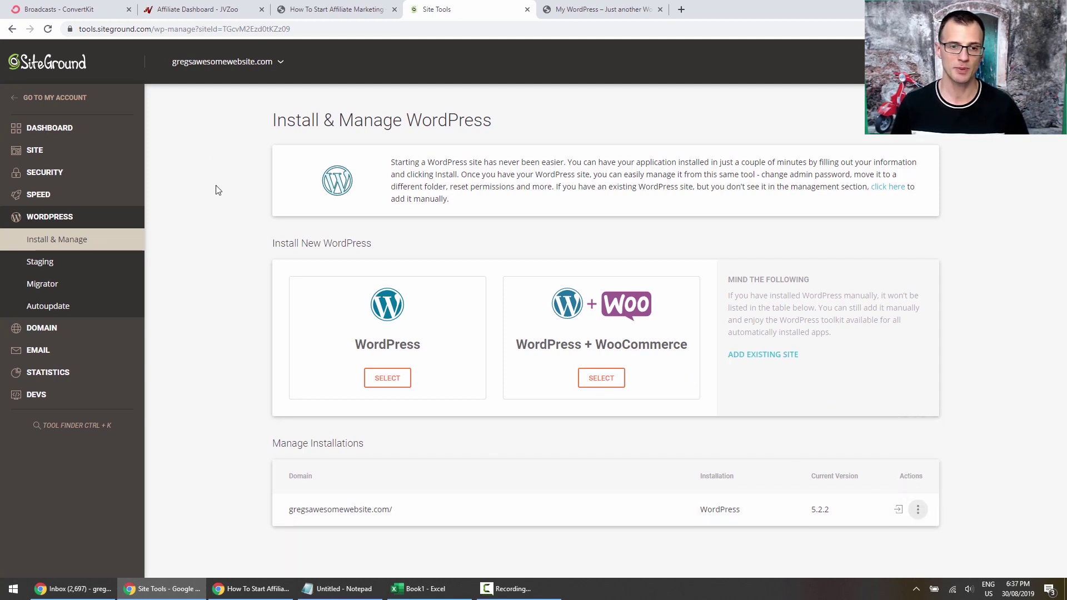
Go to the live WordPress site and put the cursor at the end of its address.
click(615, 9)
click(218, 29)
click(218, 29)
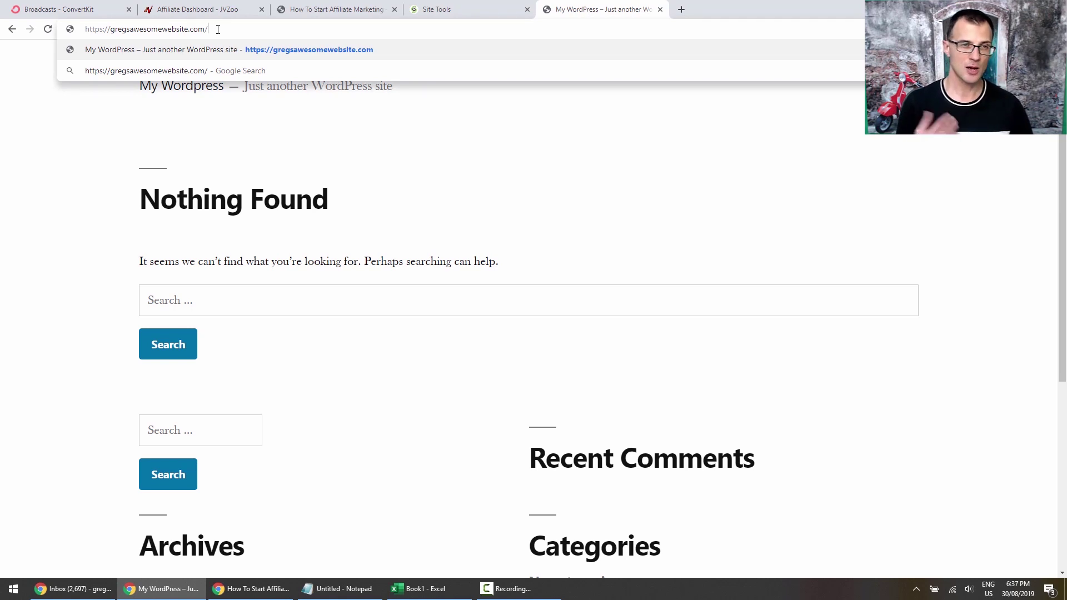
Load the site's wp-admin login page, checking the SiteGround installation actions in between.
text(wp-admin)
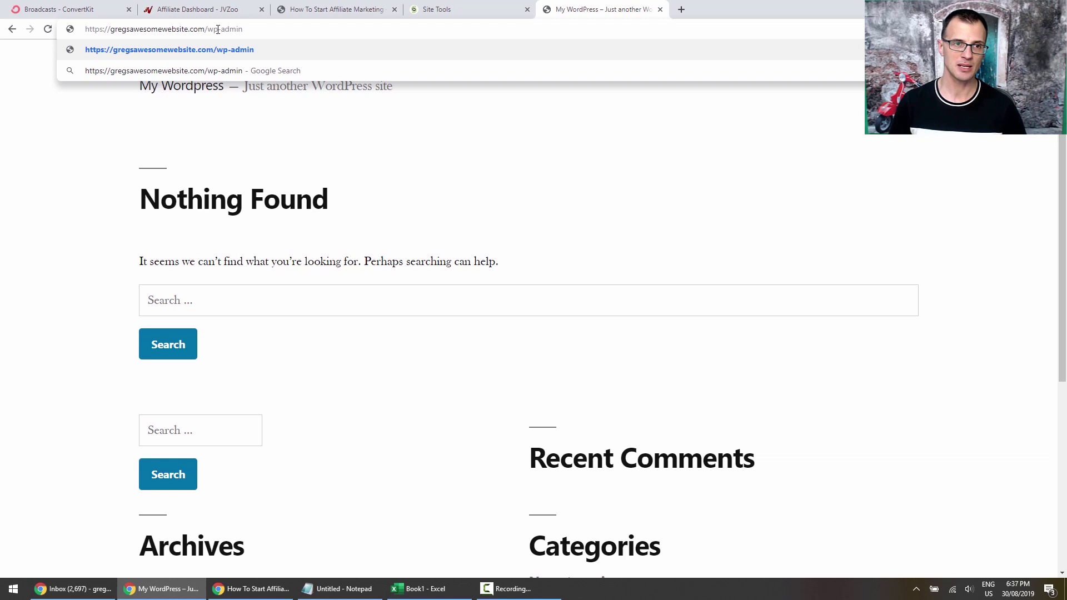
key(Return)
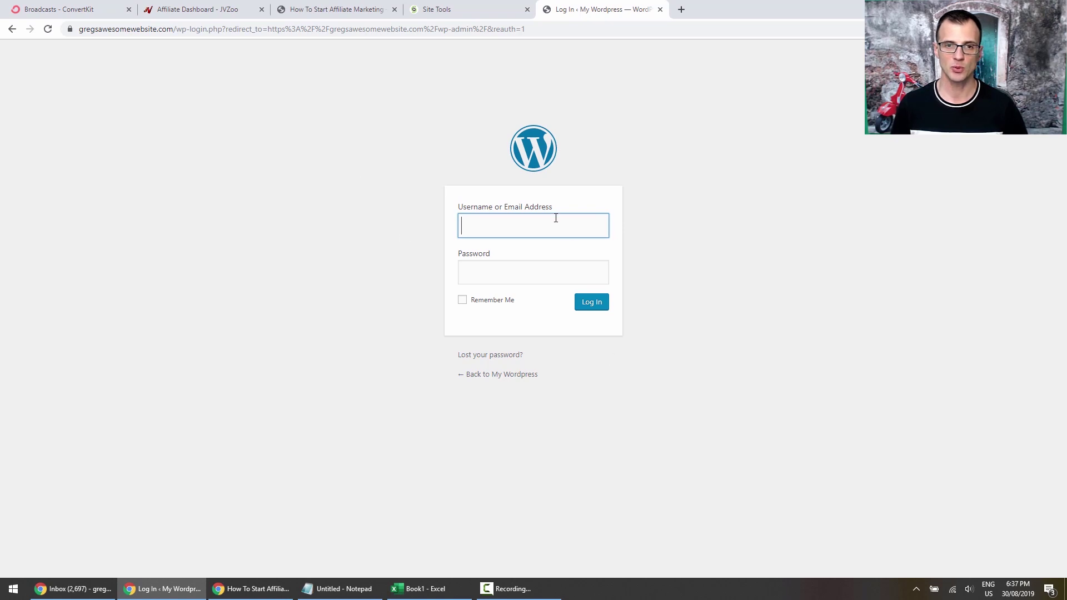
click(447, 10)
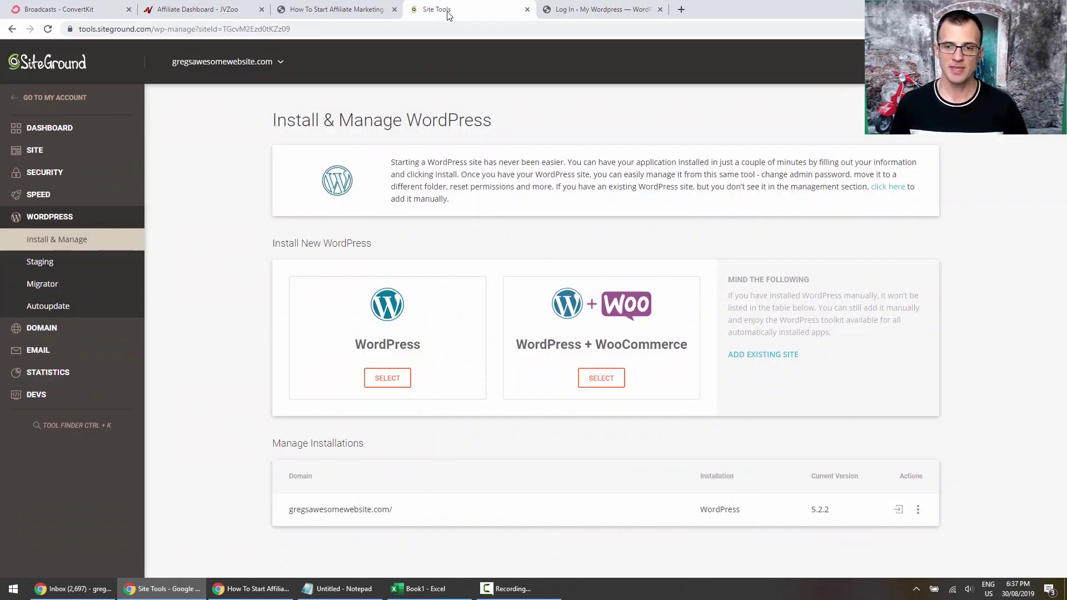
click(923, 514)
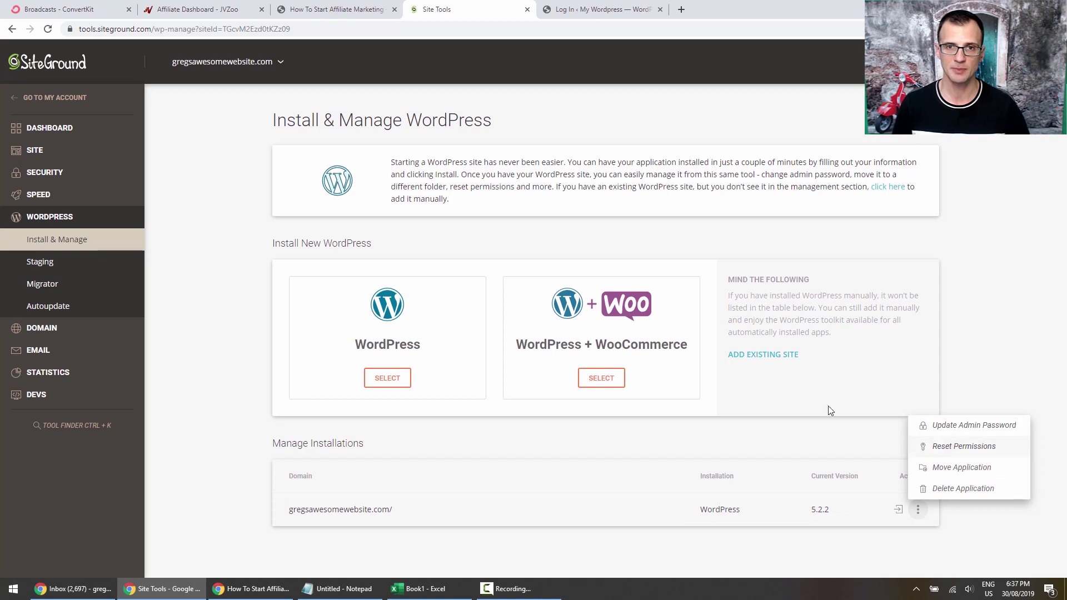
click(600, 10)
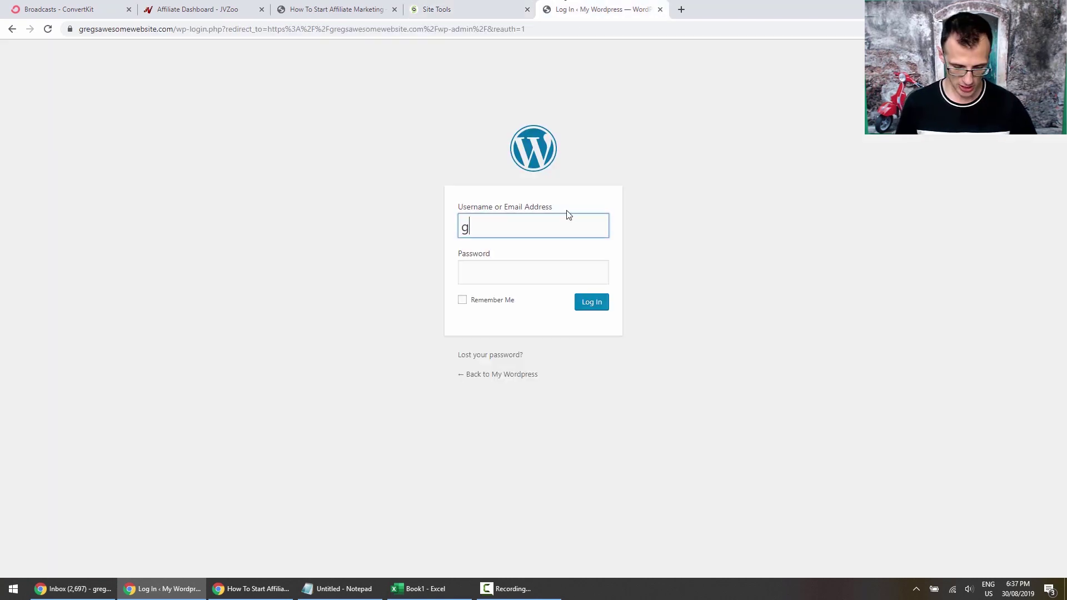
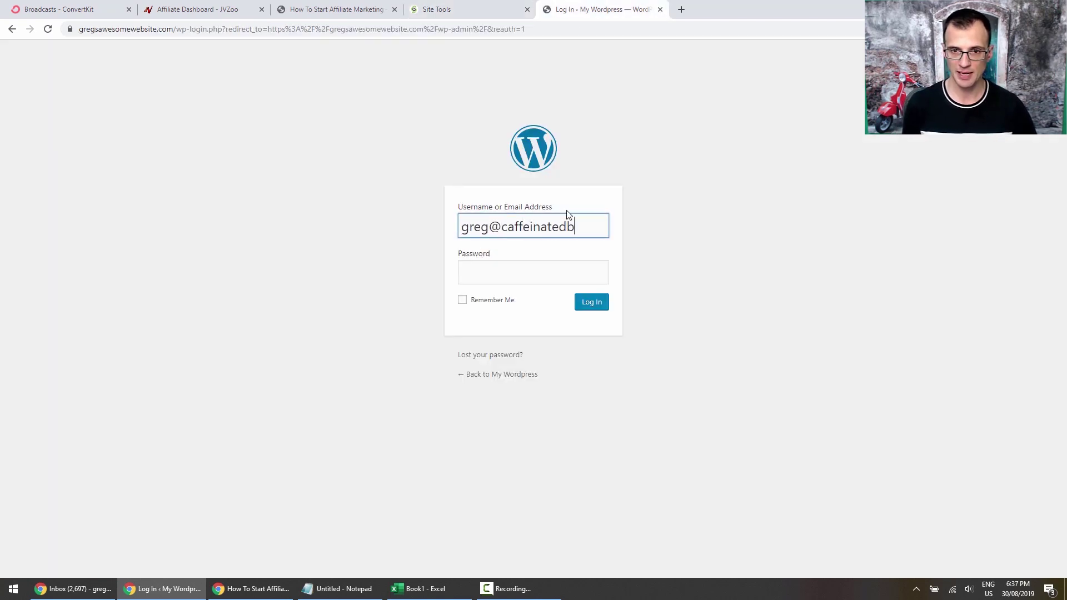
Log in with the admin e-mail and password, then exit the WordPress Starter wizard.
key(Tab)
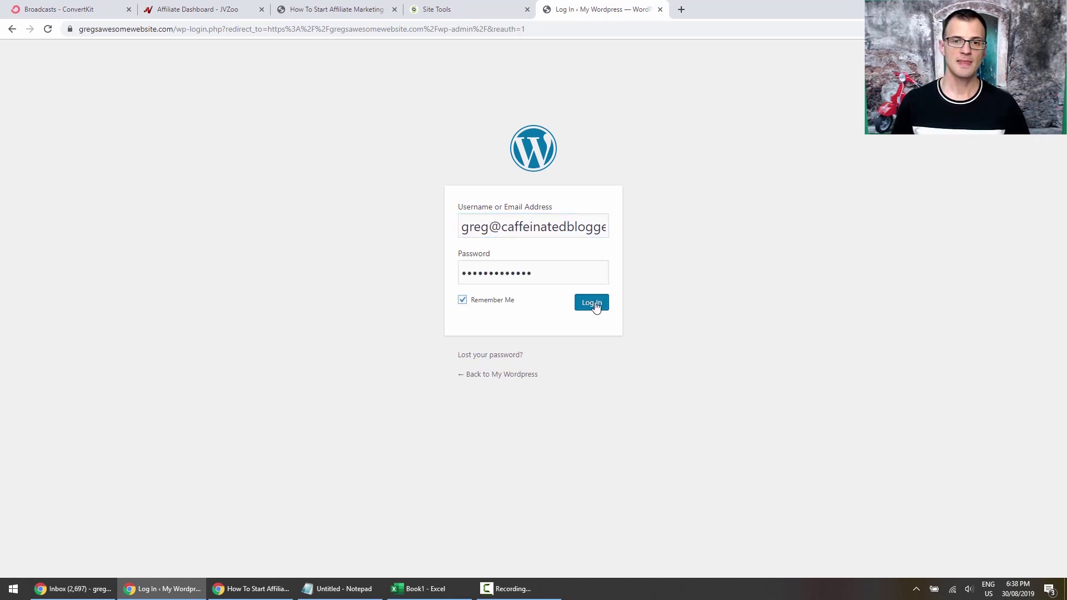
click(591, 302)
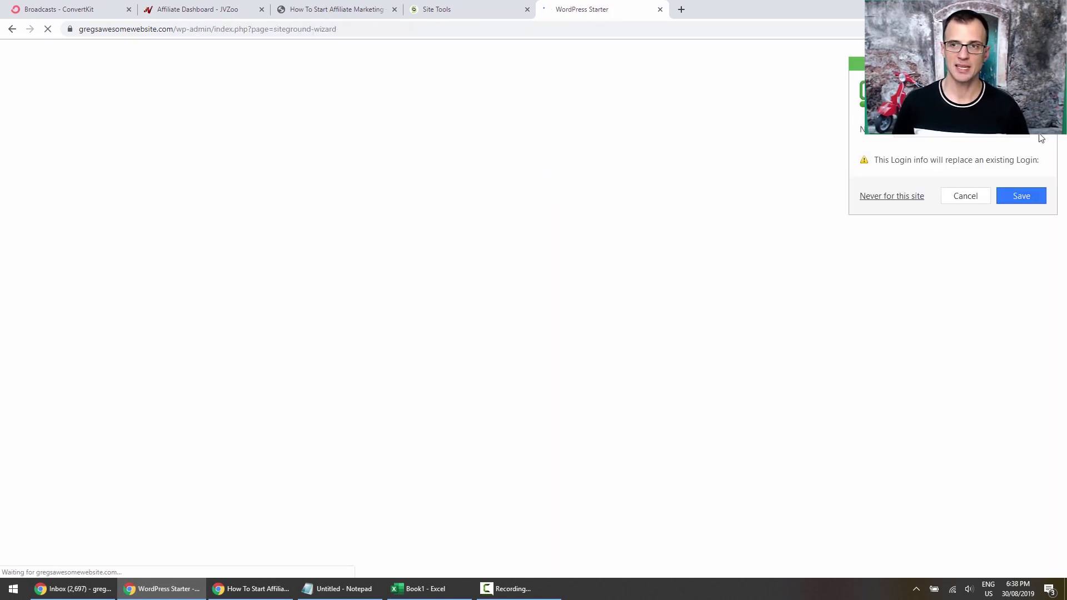
click(1039, 131)
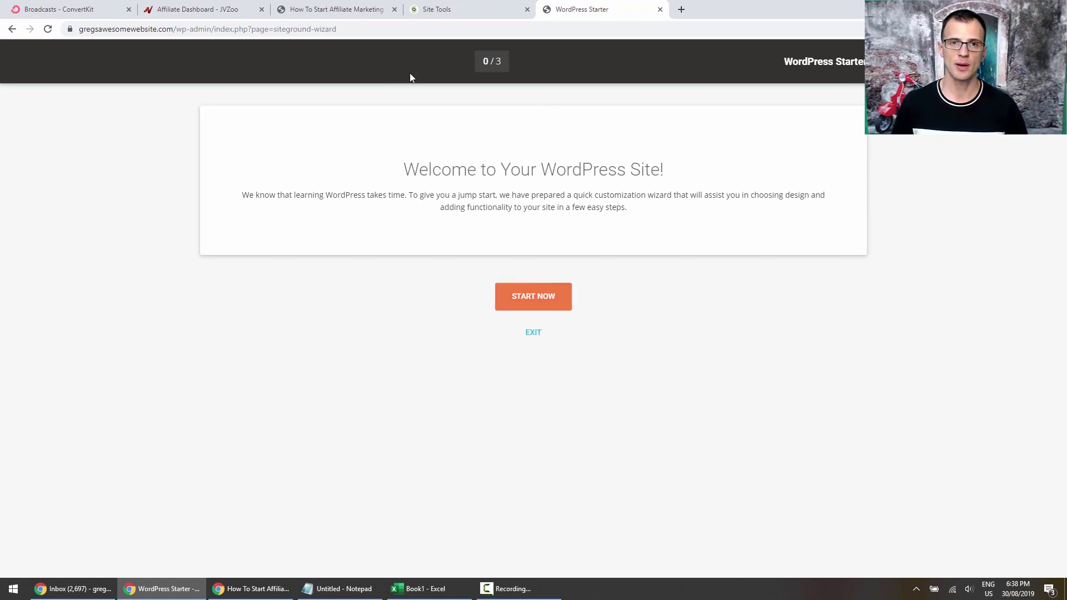
click(532, 335)
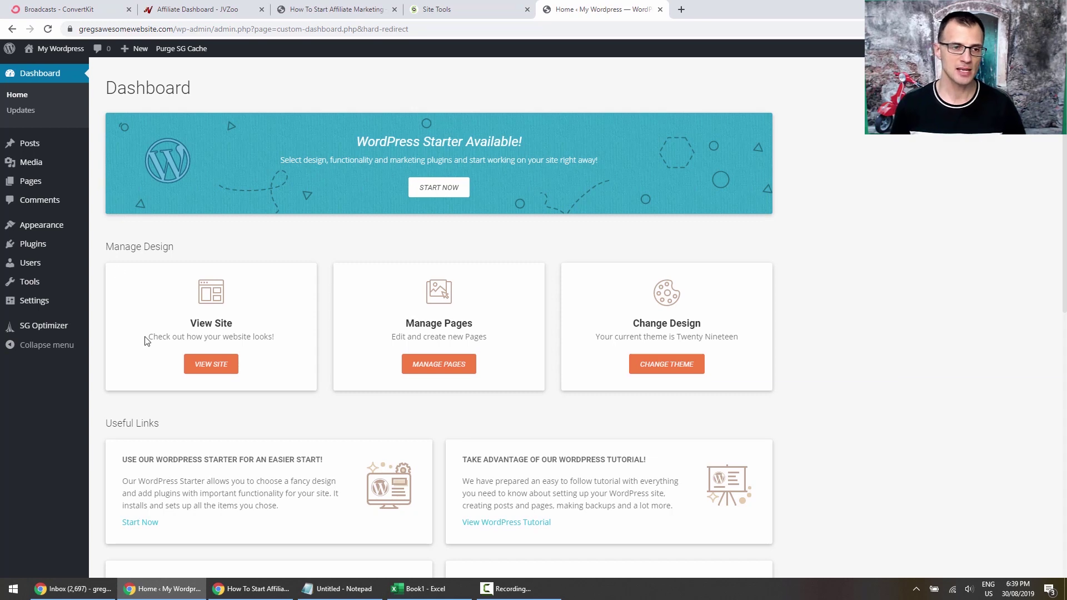
Replace the site title 'My Wordpress' with 'Numerology Essentials'.
click(24, 301)
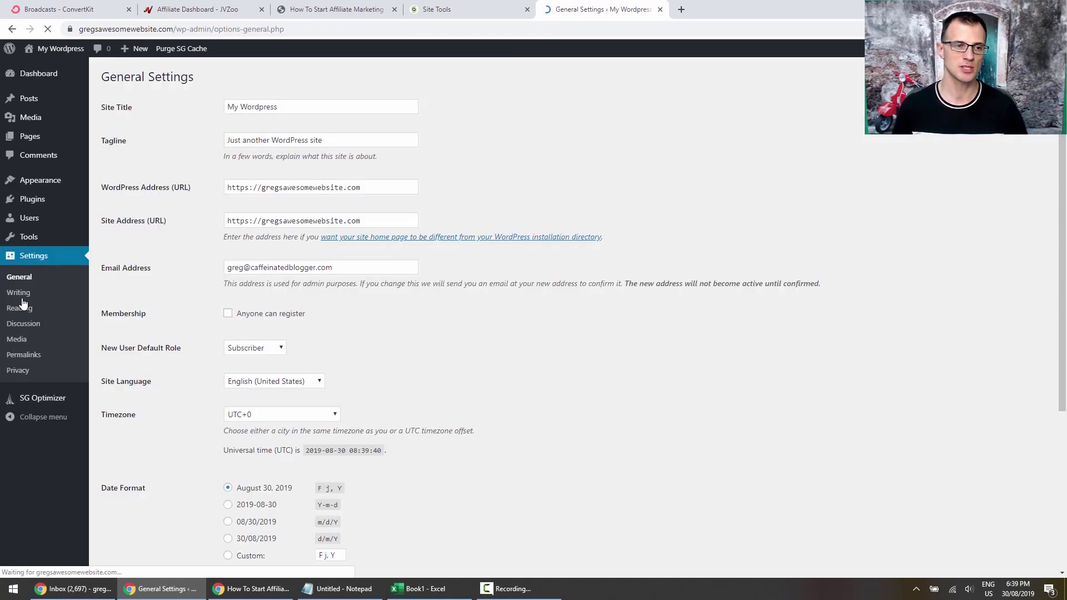
click(19, 279)
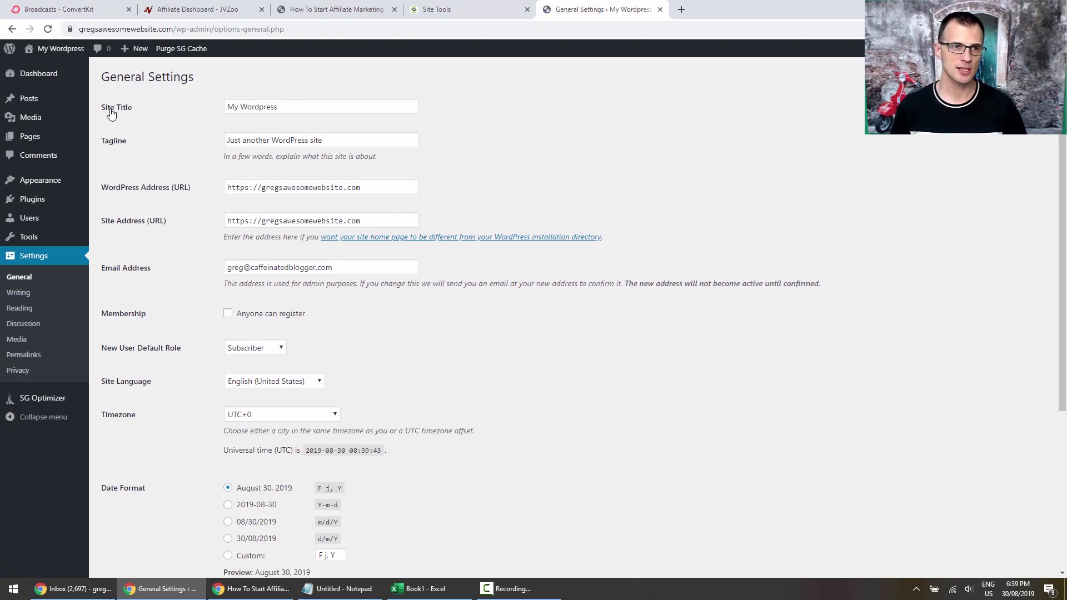
drag(299, 106, 155, 104)
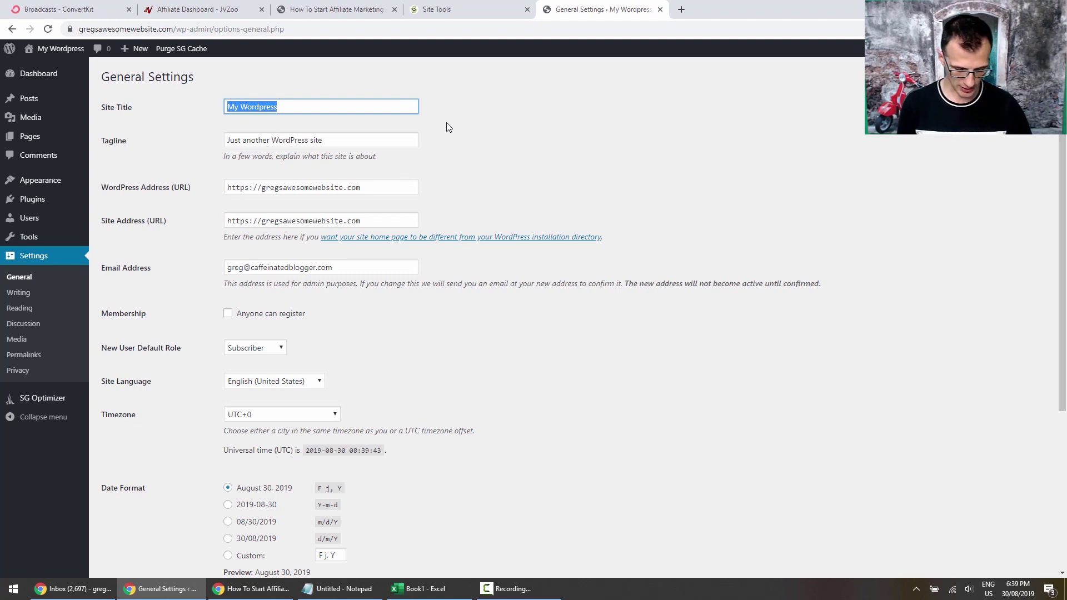
text(H)
key(BackSpace)
text(N)
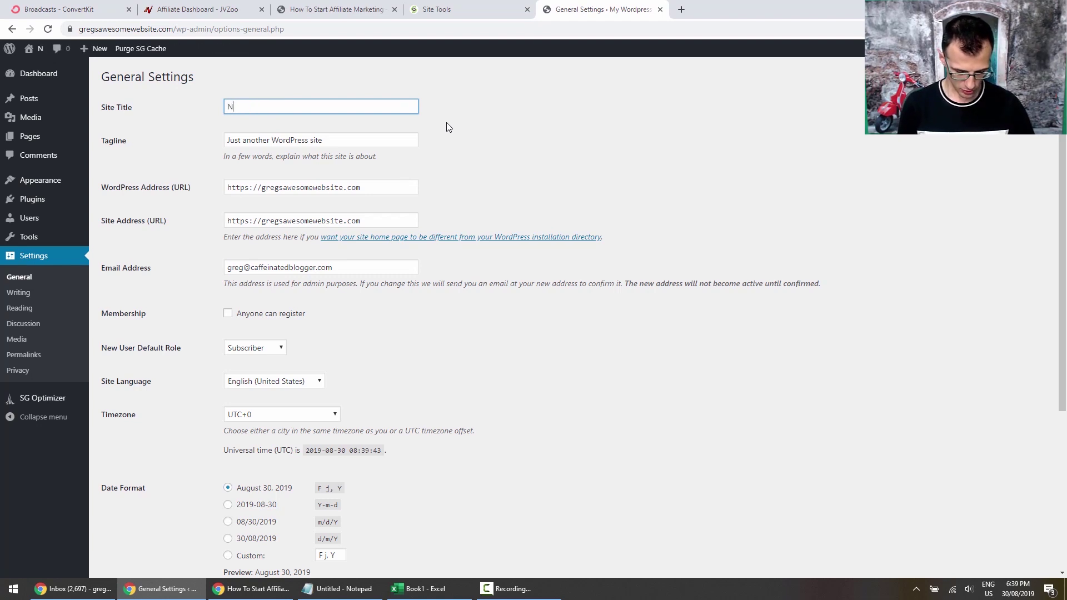
text(umerology Essentials)
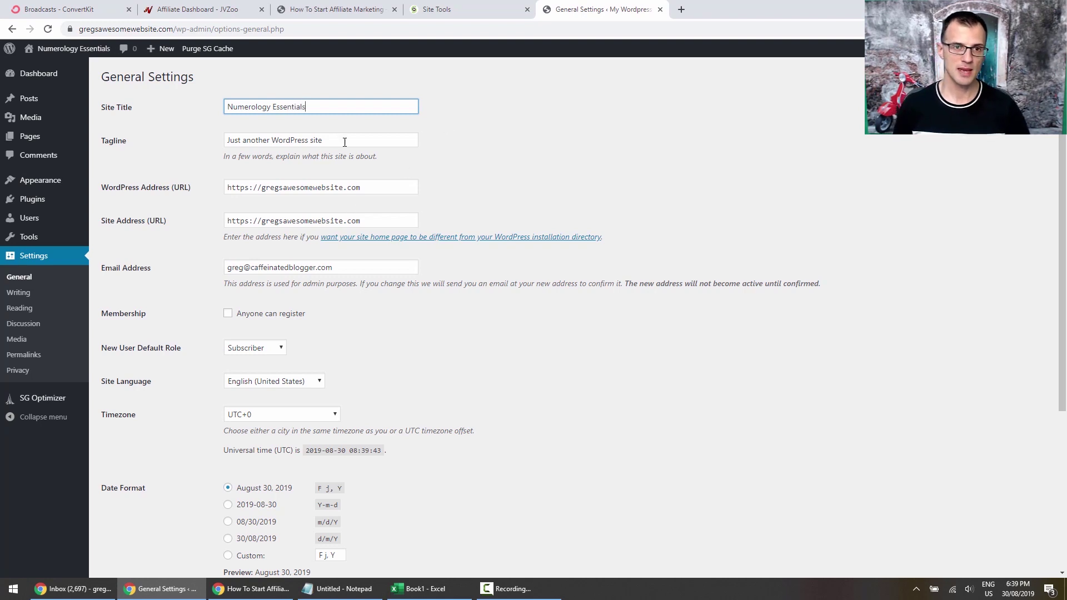
Enter the tagline 'Numbers - what they mean and how to control your destiny'.
key(Tab)
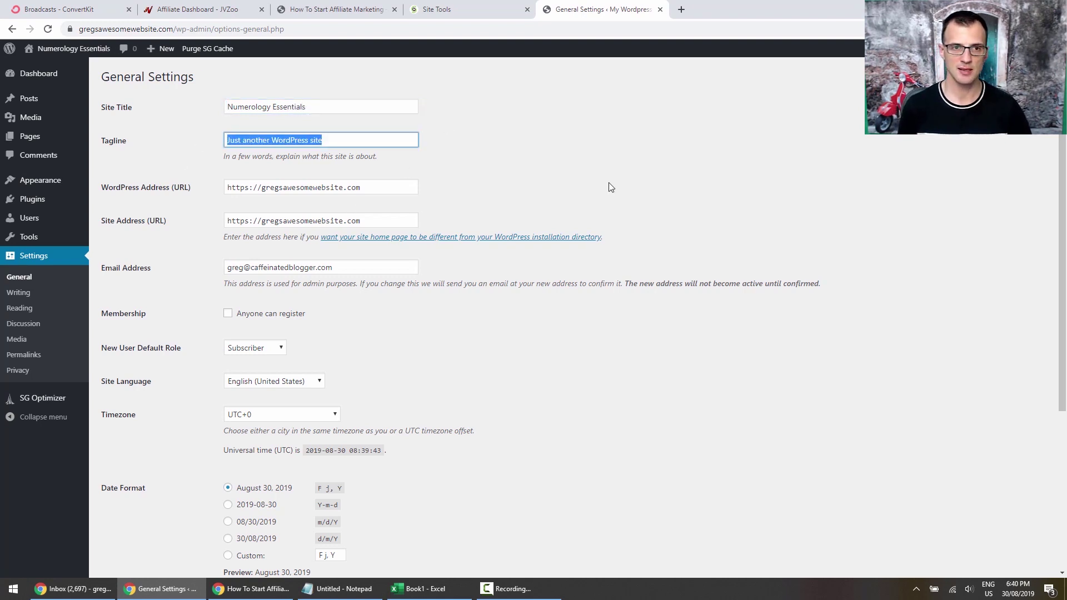
text(Numb)
text(ers - )
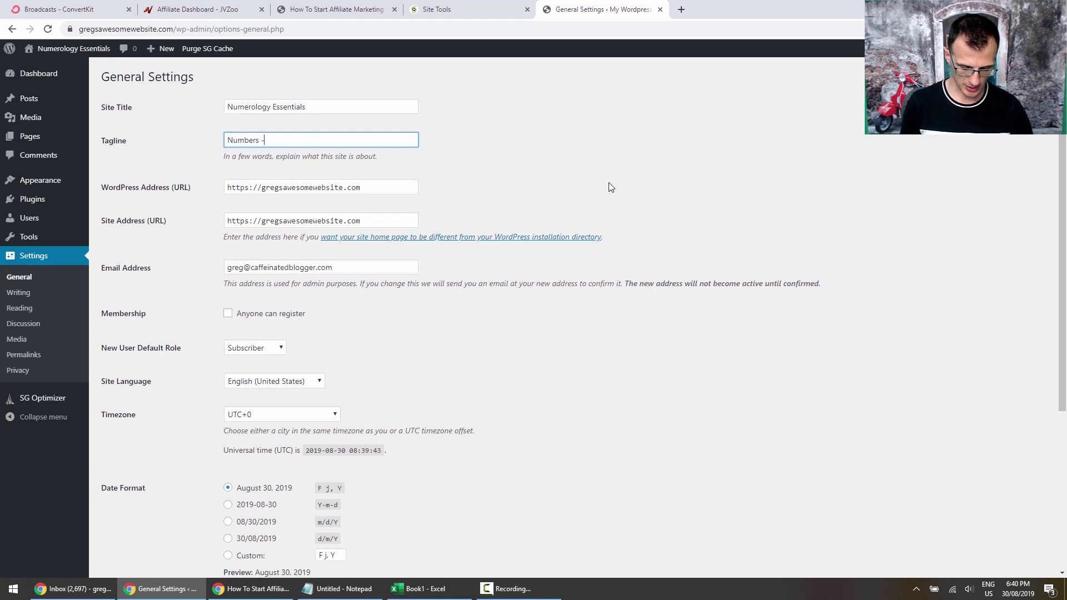
text(what they mean )
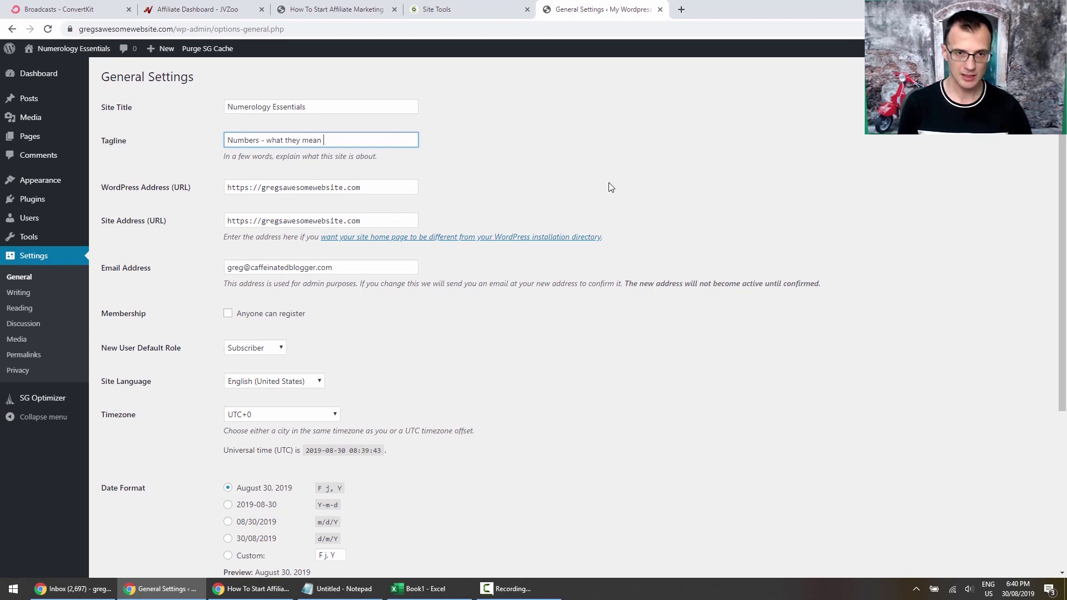
text(and how to control y)
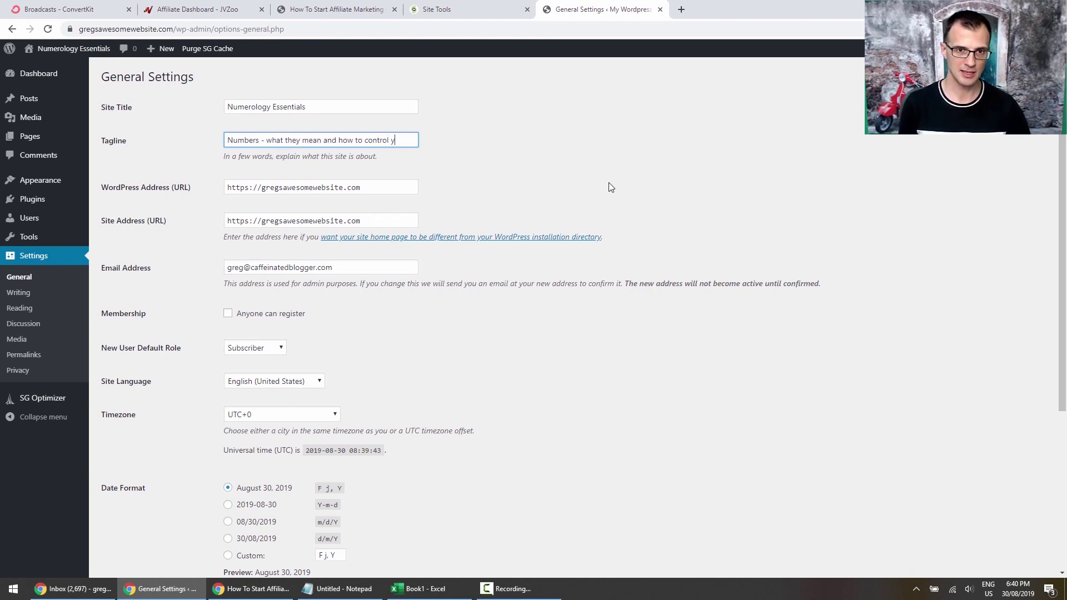
text(our destiny)
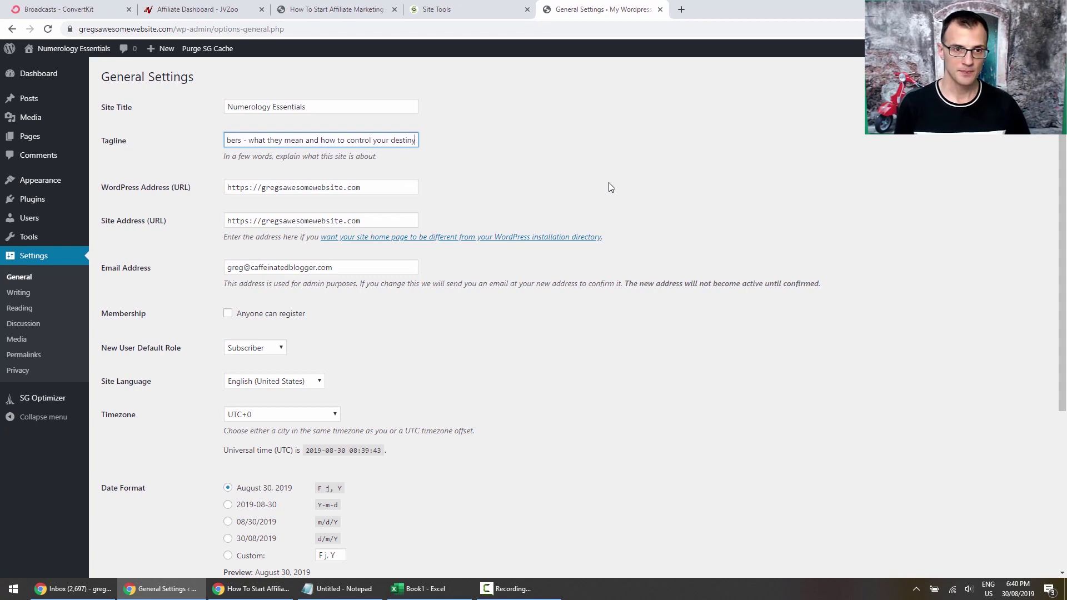
key(Tab)
click(163, 222)
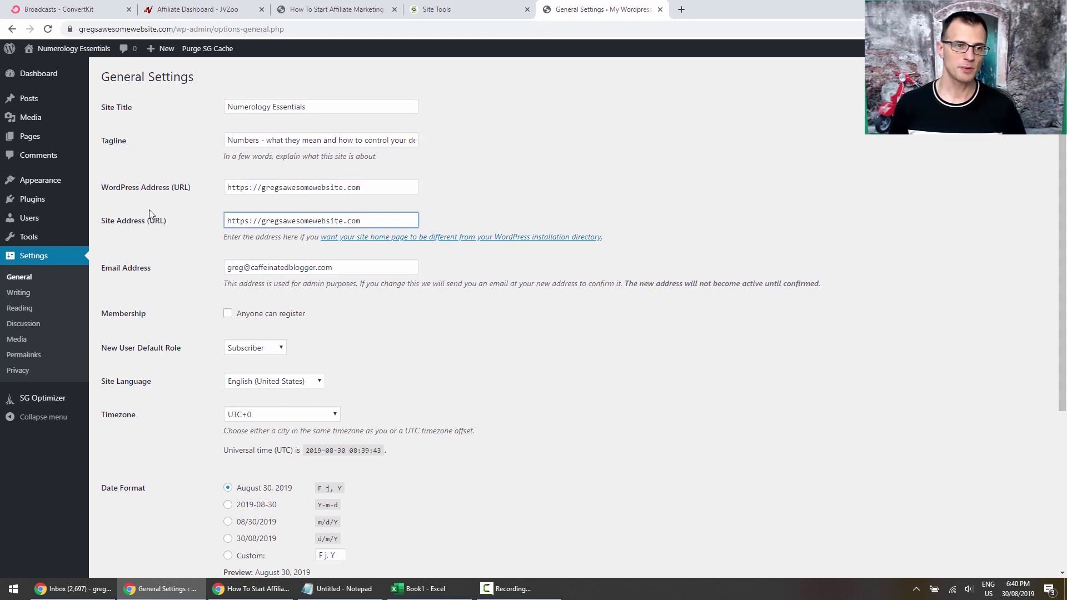
click(262, 187)
text(www.)
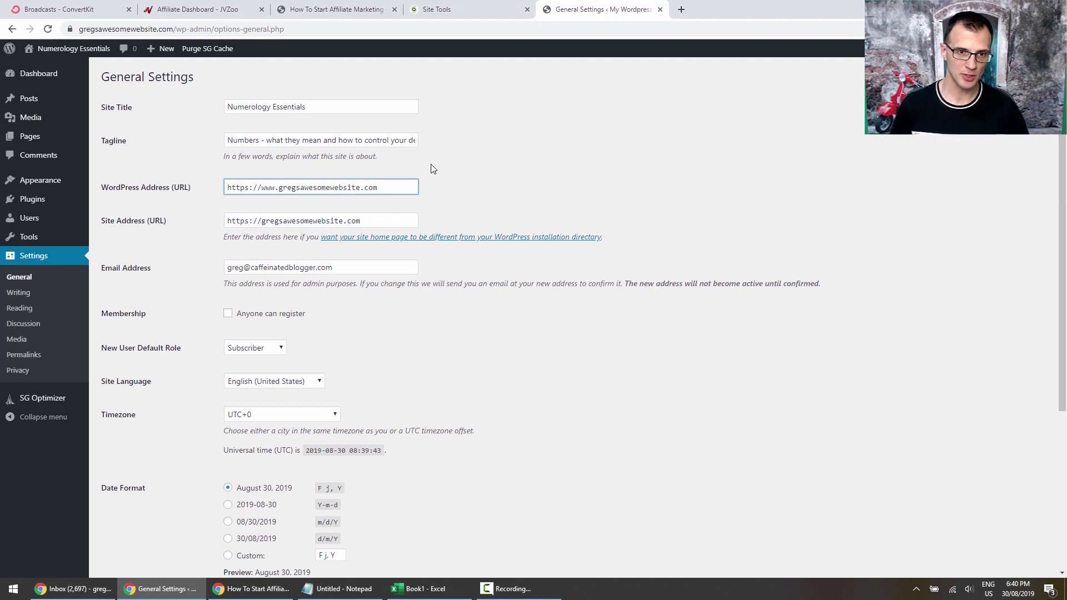
click(263, 222)
text(www.)
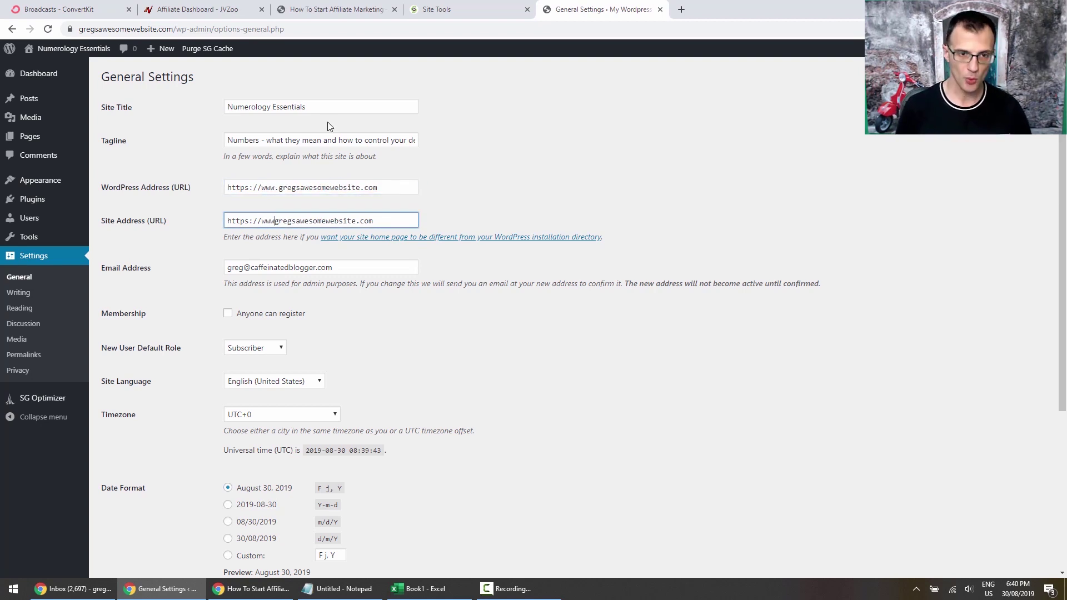
click(466, 152)
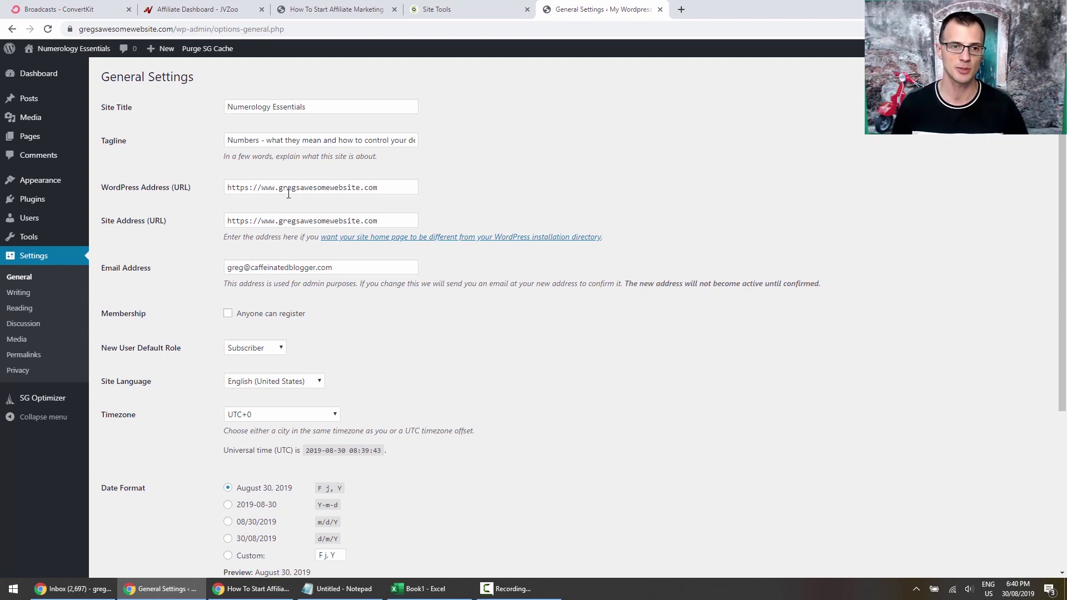
Save the general settings and reopen them to verify the saved title, tagline and URLs.
scroll(204, 312, down, 3)
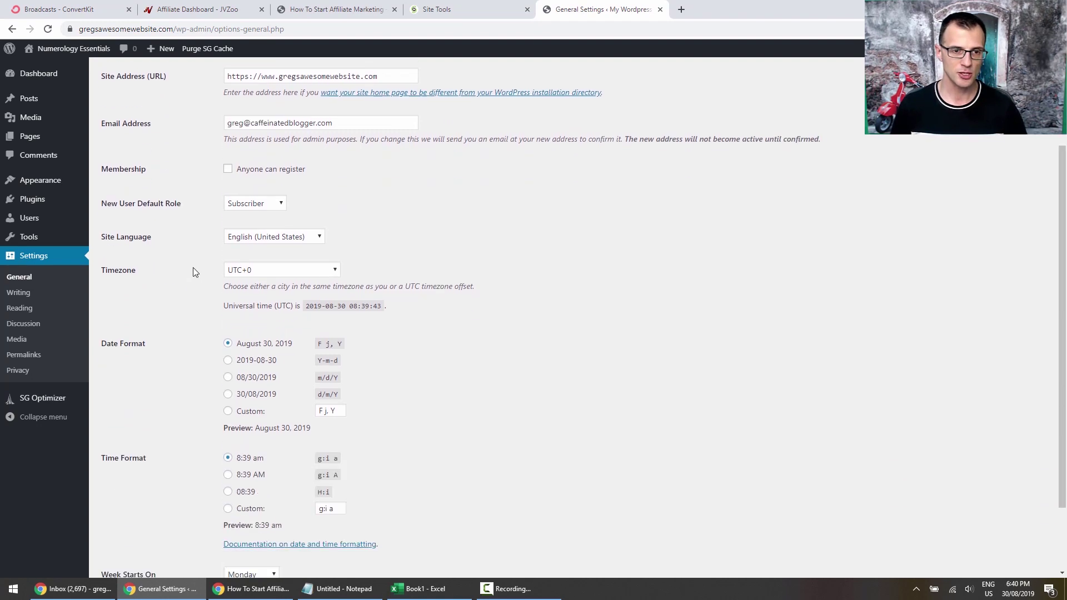
scroll(157, 311, down, 1)
scroll(175, 145, up, 3)
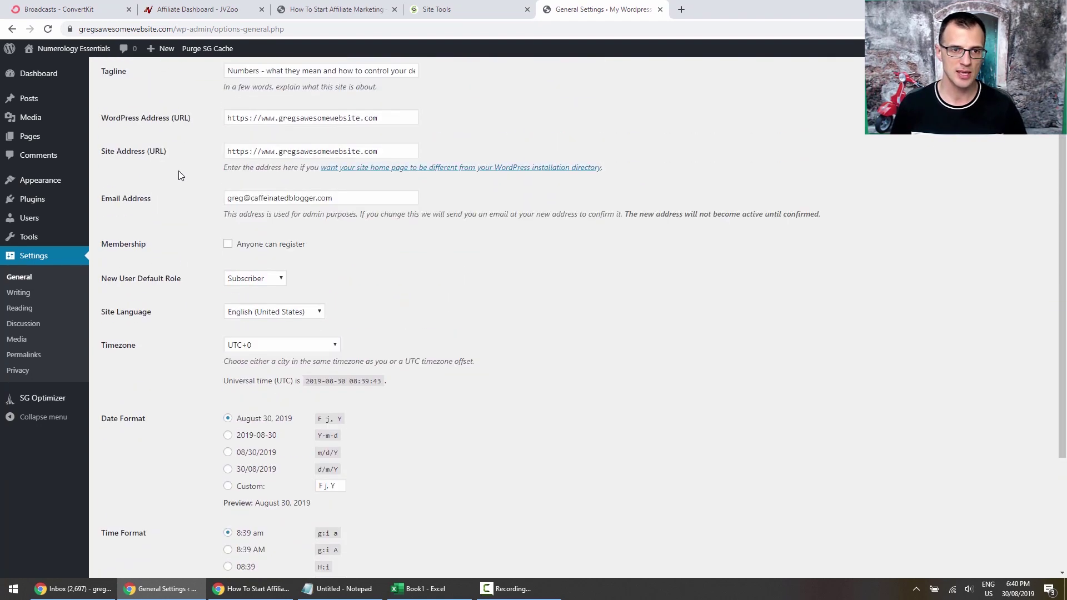
scroll(192, 183, down, 3)
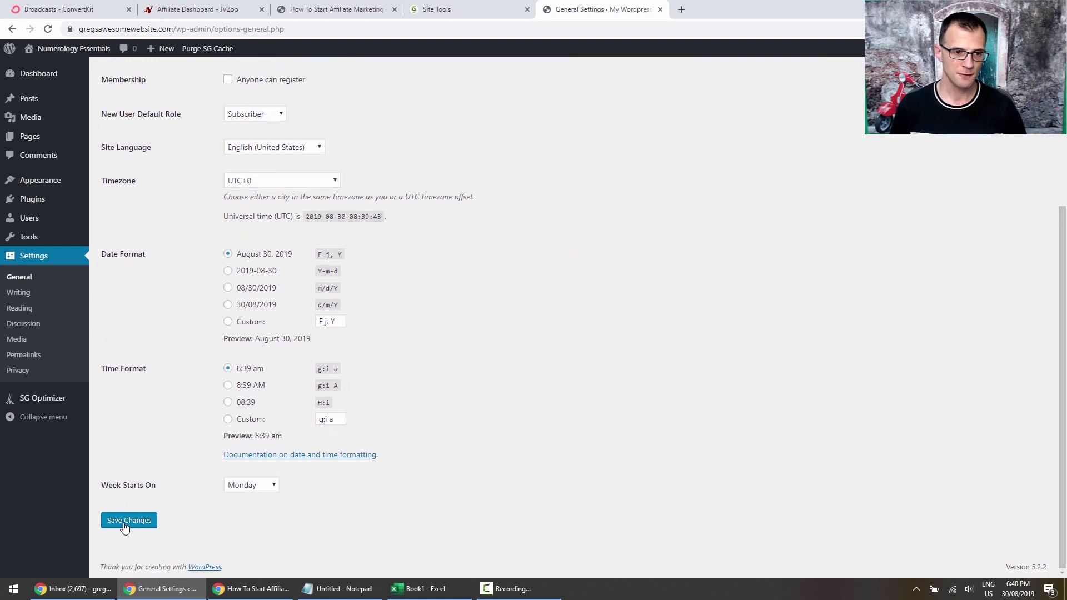
click(127, 525)
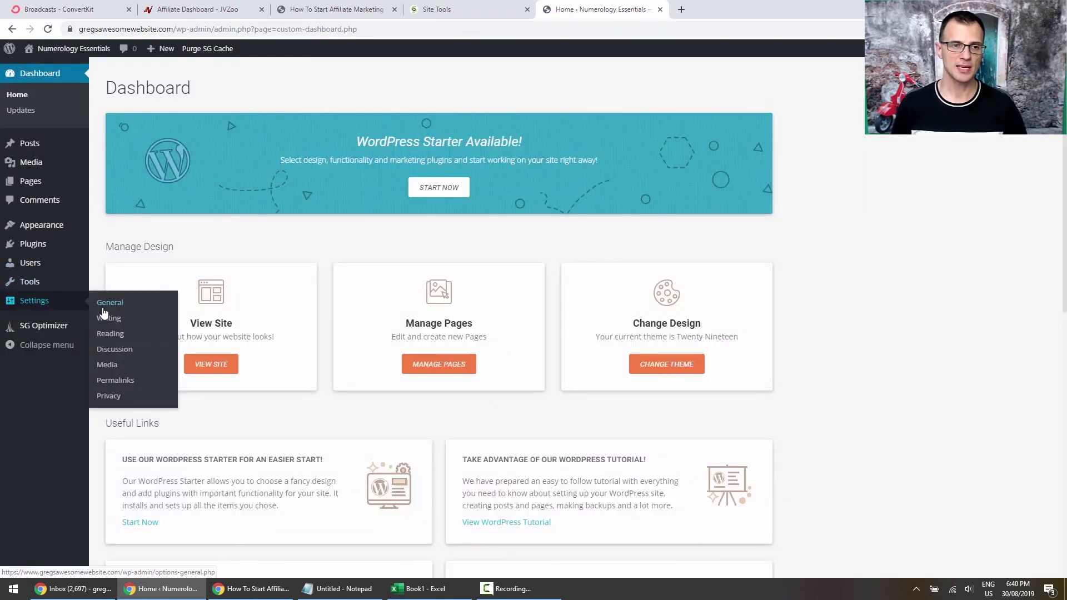
click(109, 306)
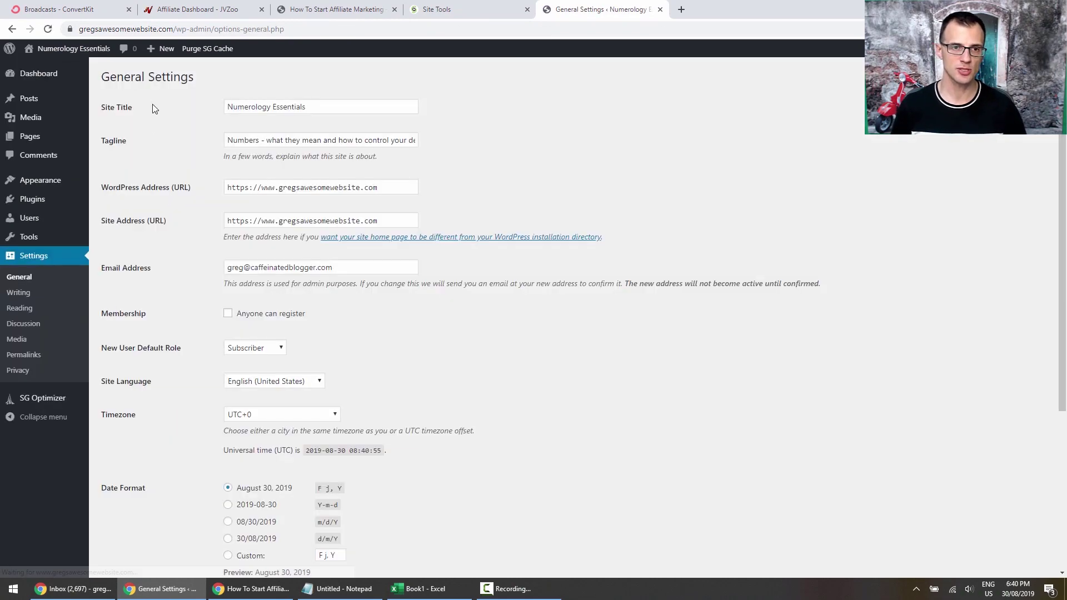
scroll(162, 481, down, 1)
scroll(162, 482, down, 4)
scroll(163, 481, up, 5)
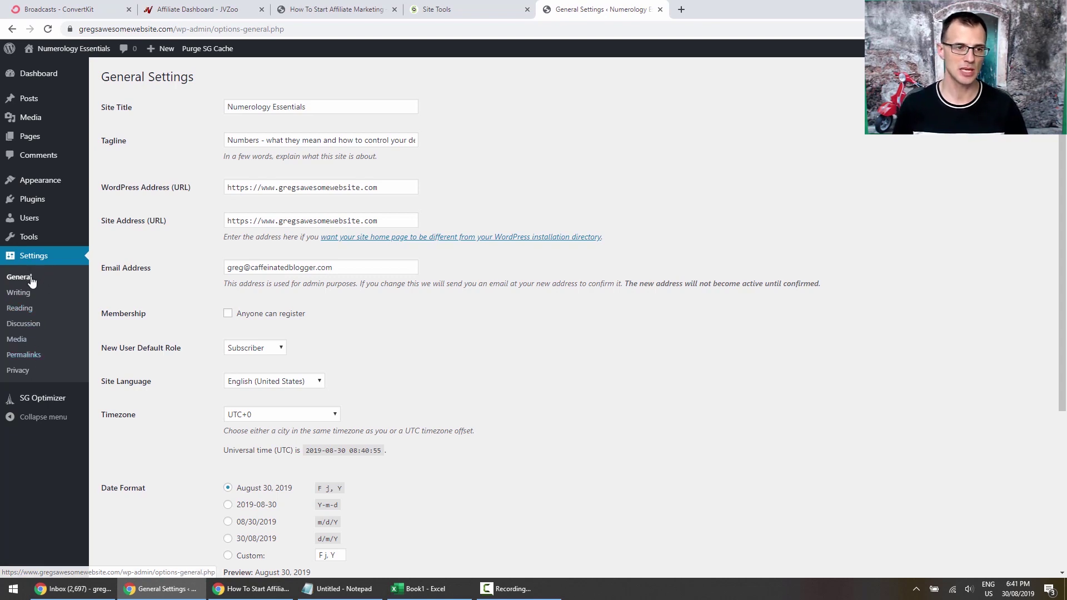
Select the Post name permalink structure in Permalink Settings.
click(23, 355)
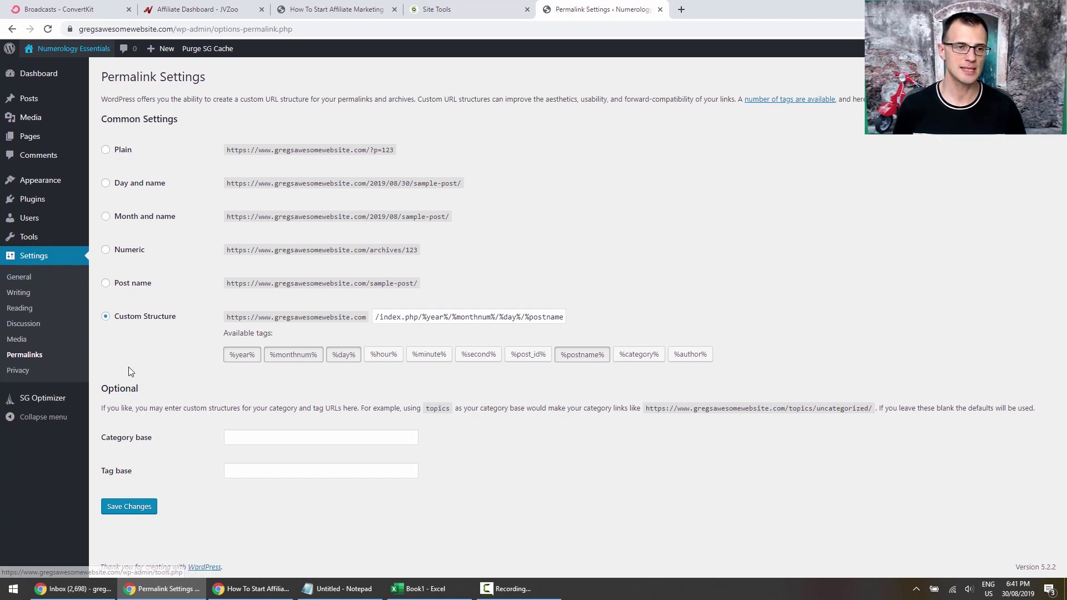
click(132, 284)
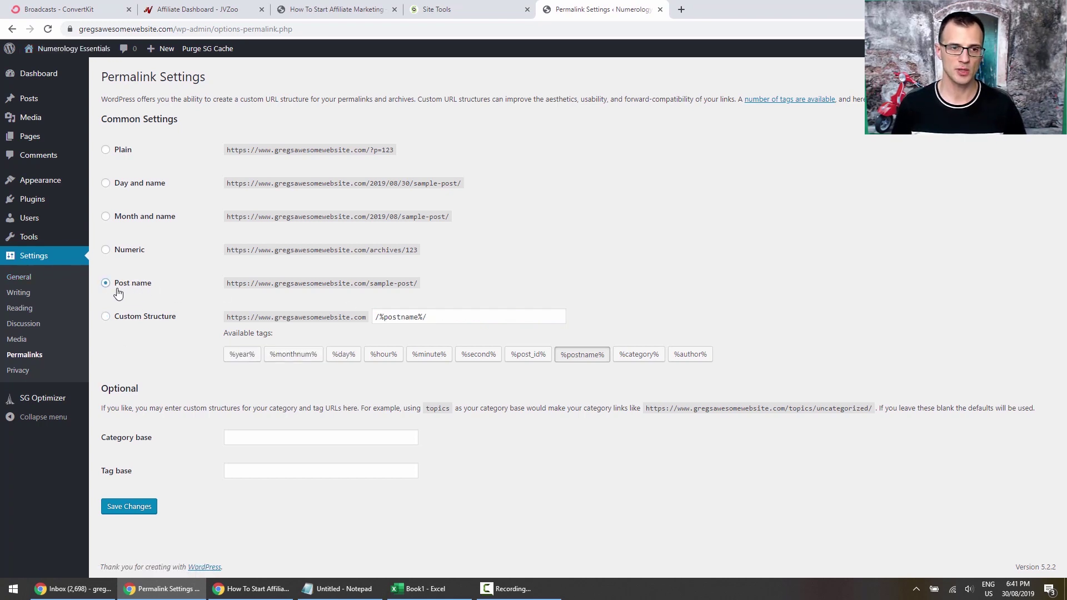
drag(382, 282, 400, 283)
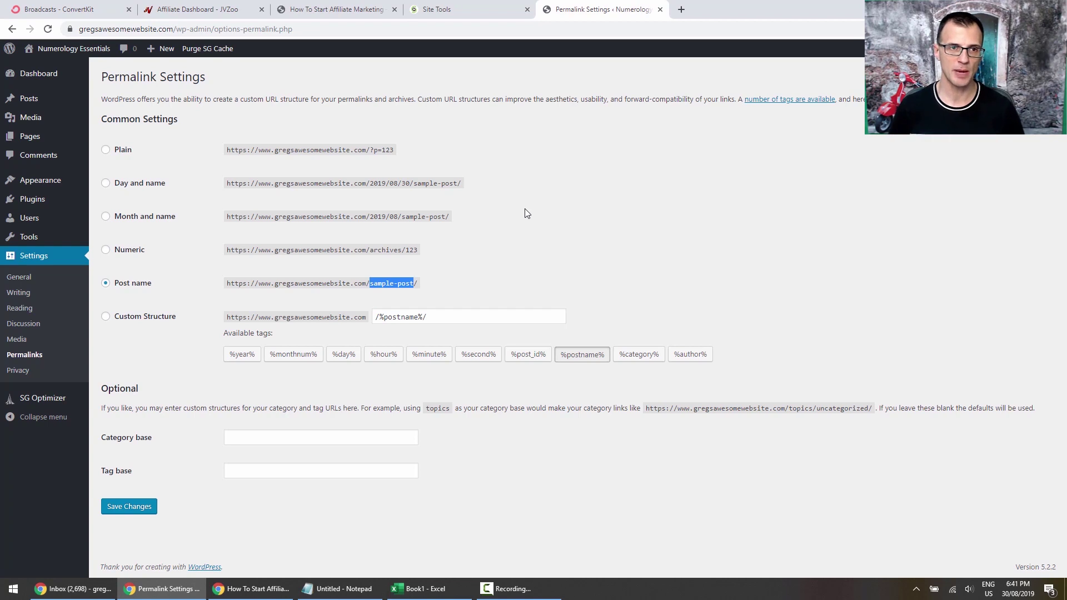
Test the post-name address with the site's domain plus '/what-1111-means' in a new browser tab.
drag(123, 29, 200, 29)
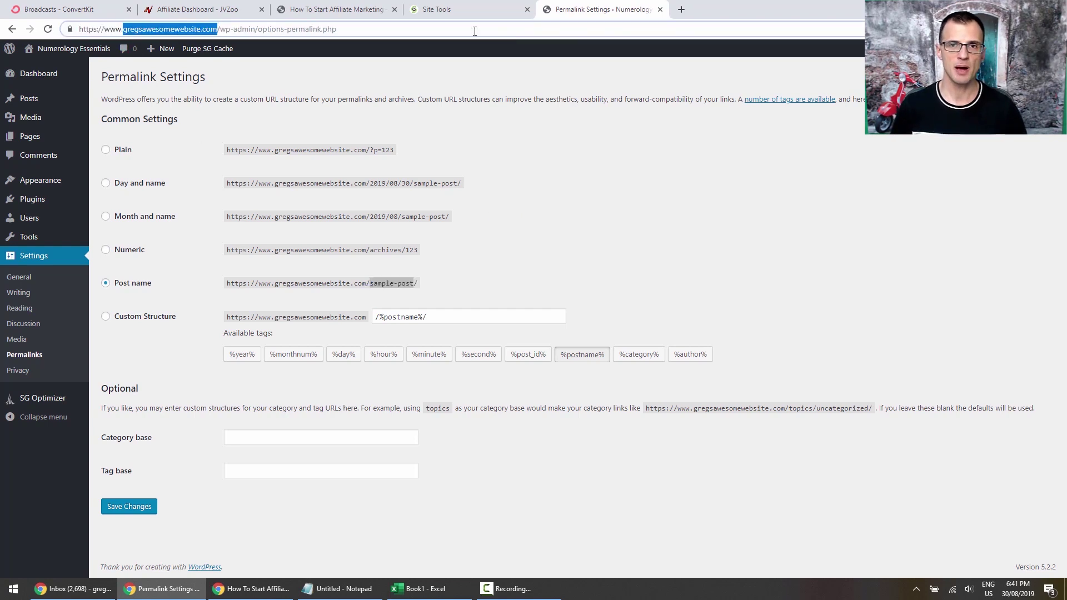
key(ctrl+c)
click(681, 9)
key(ctrl+v)
text(/)
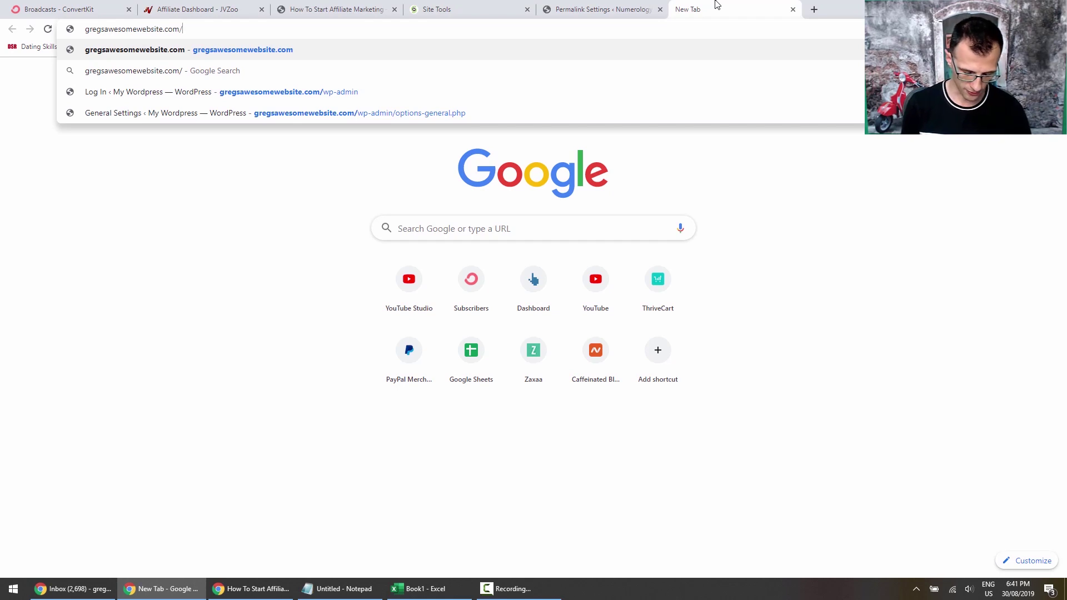
text(what-)
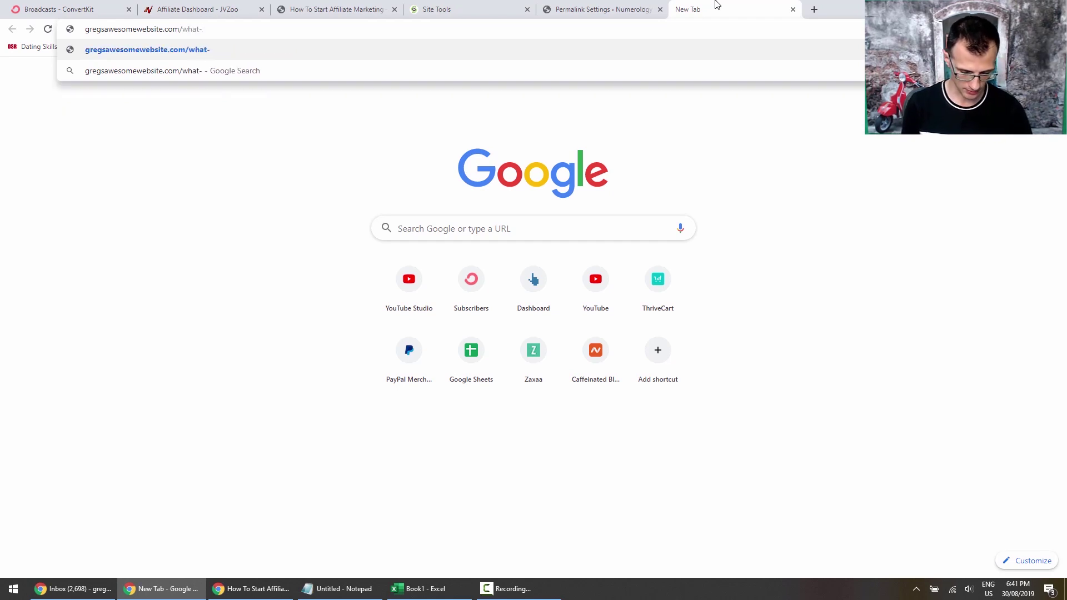
text(1111-means)
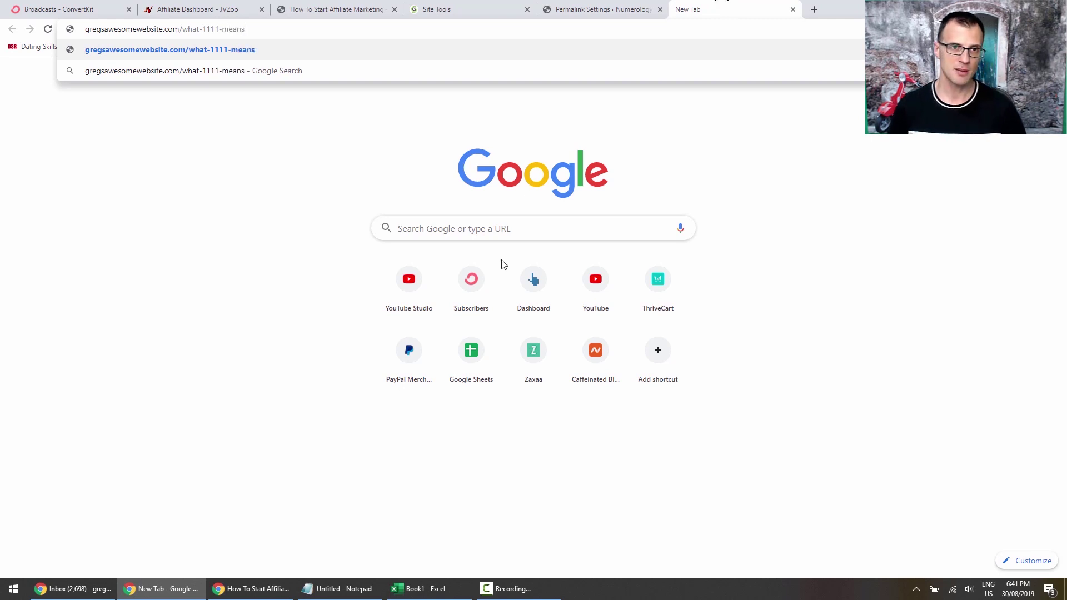
click(269, 254)
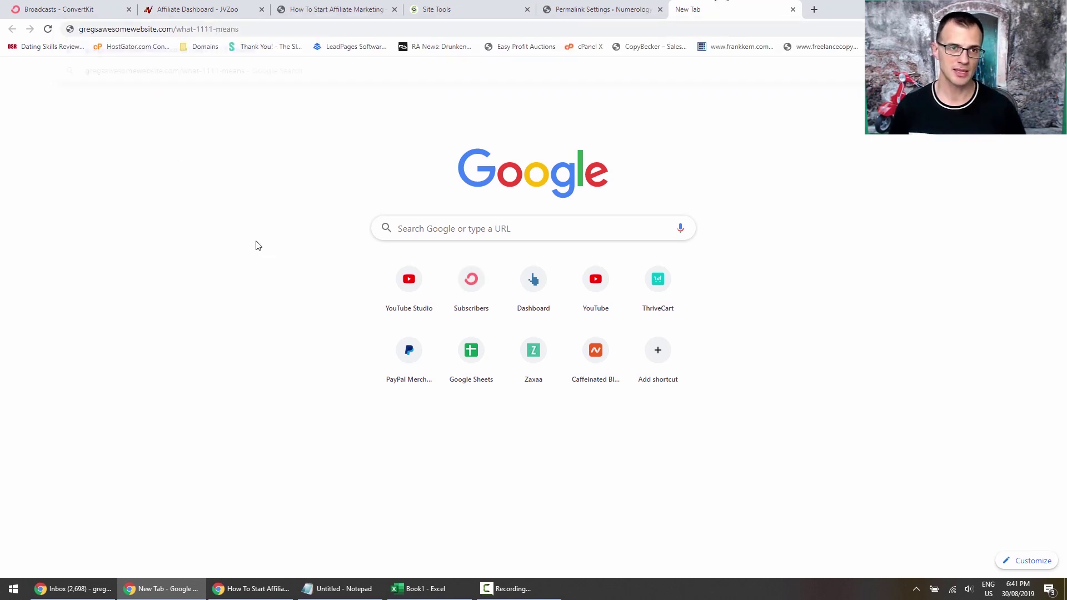
drag(177, 29, 250, 24)
click(215, 107)
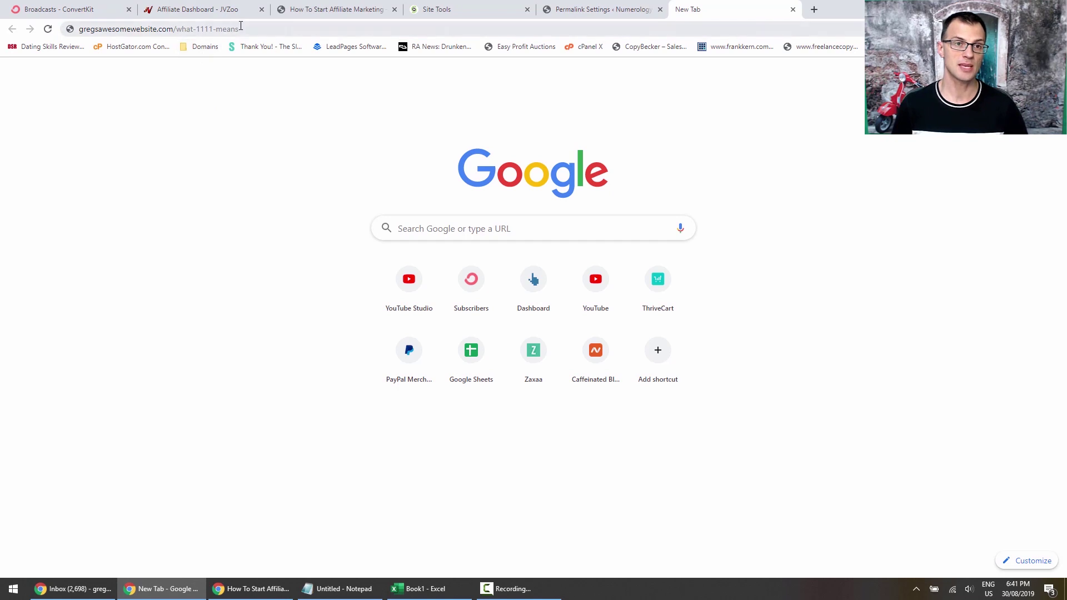
click(166, 29)
Return to Permalink Settings and save the Post name structure.
click(556, 10)
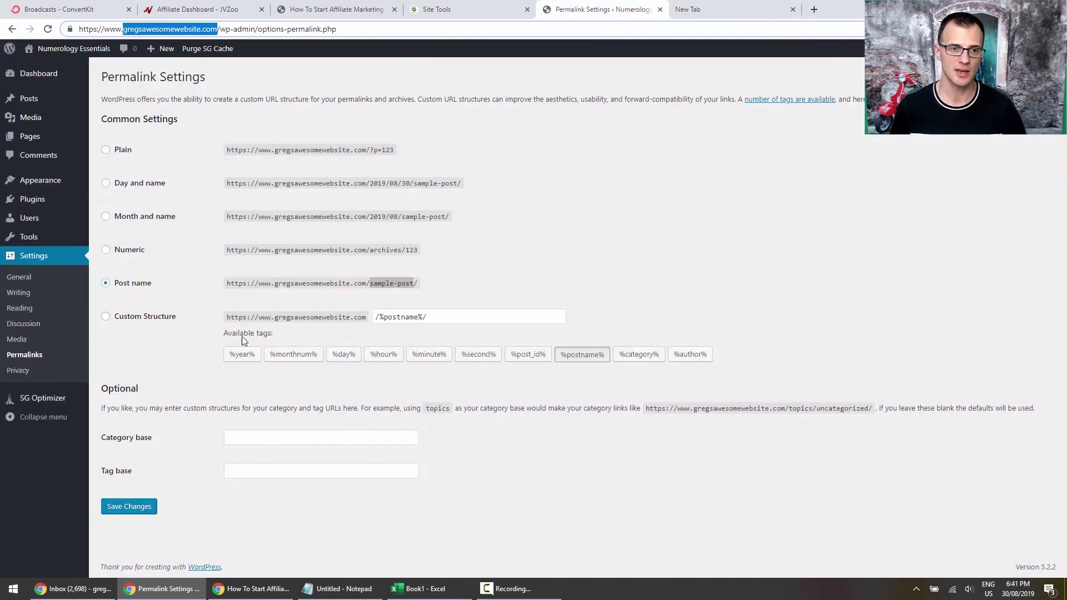
click(471, 289)
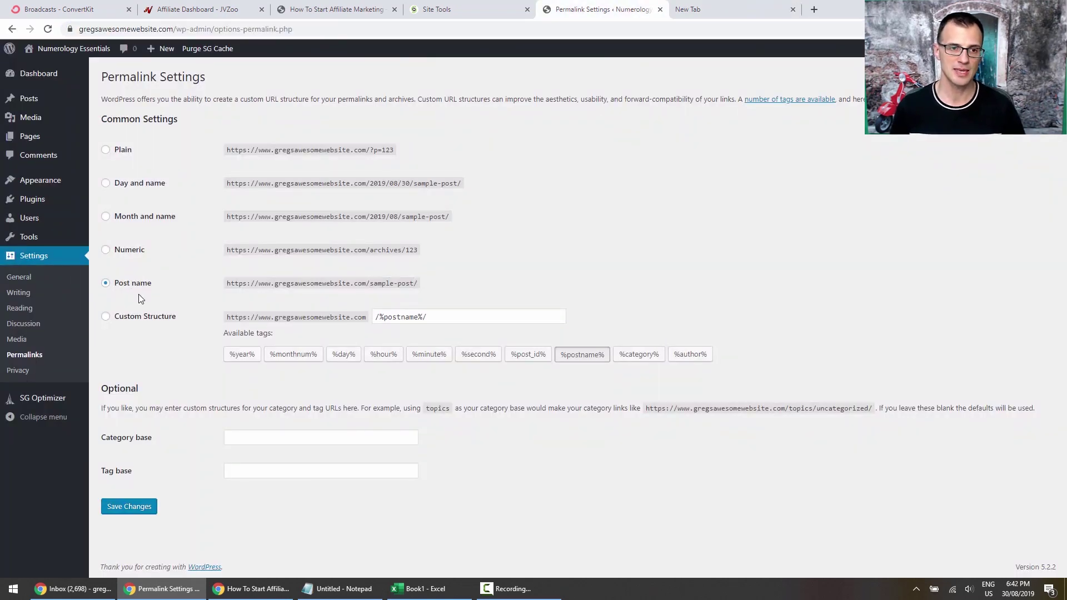
click(125, 506)
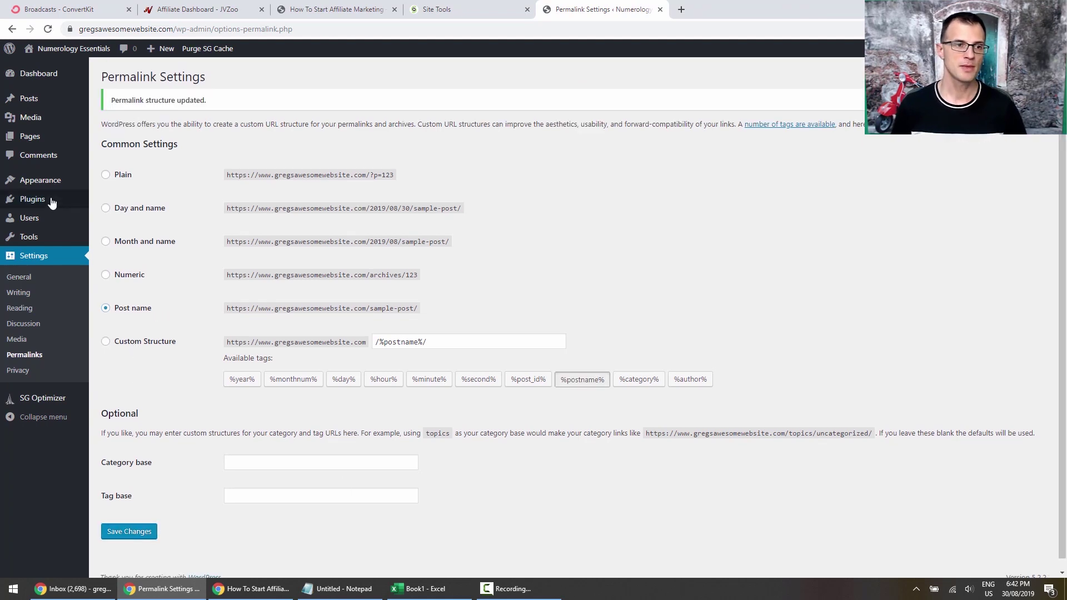
Deactivate SG Optimizer and WordPress Starter with the Deactivate bulk action.
click(45, 199)
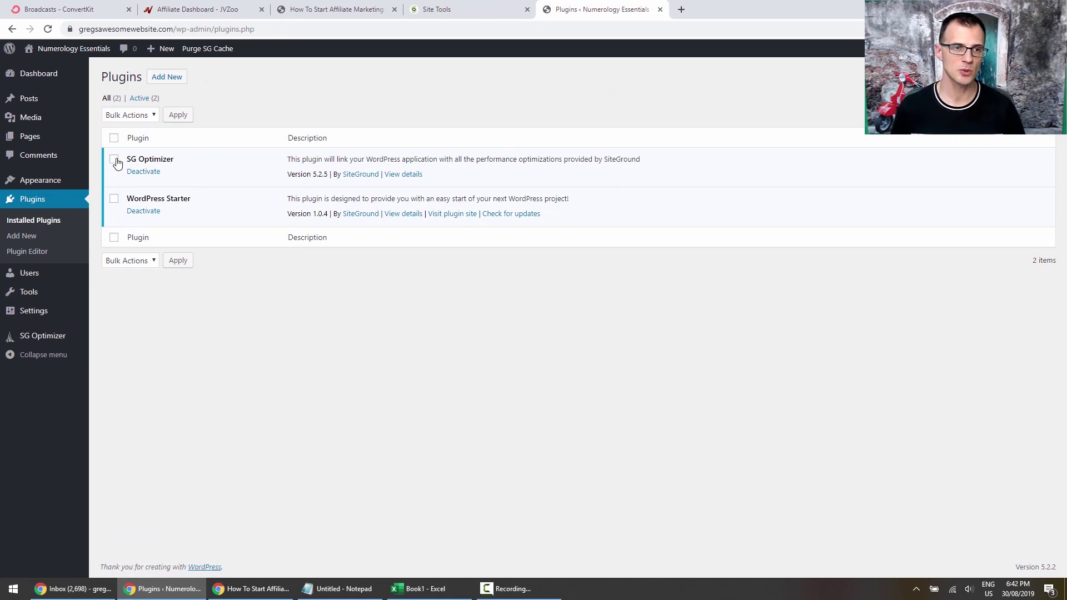
click(114, 159)
click(114, 202)
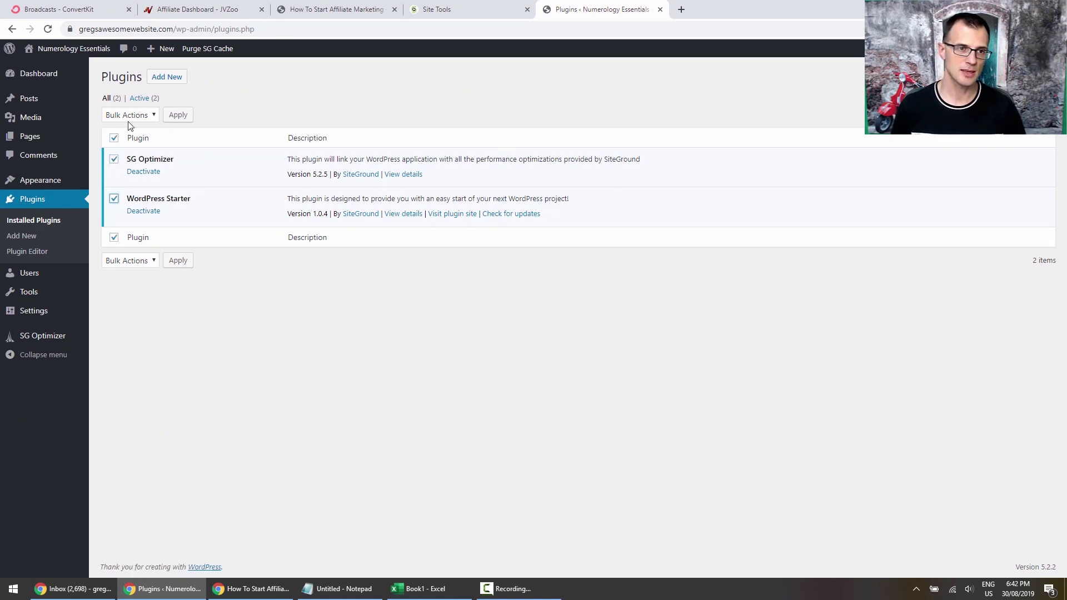
click(135, 114)
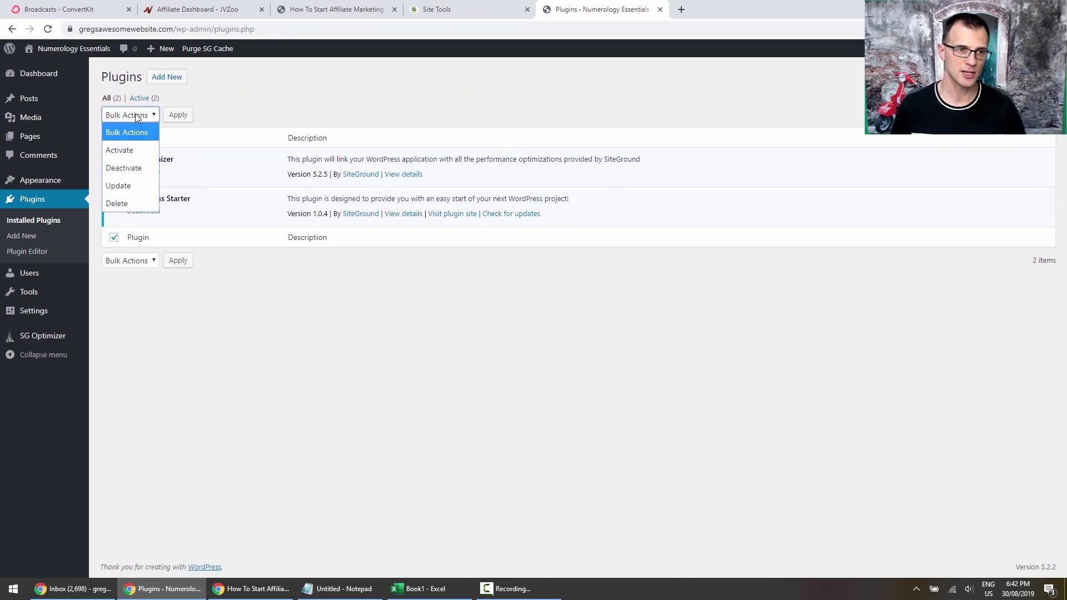
click(124, 167)
click(177, 117)
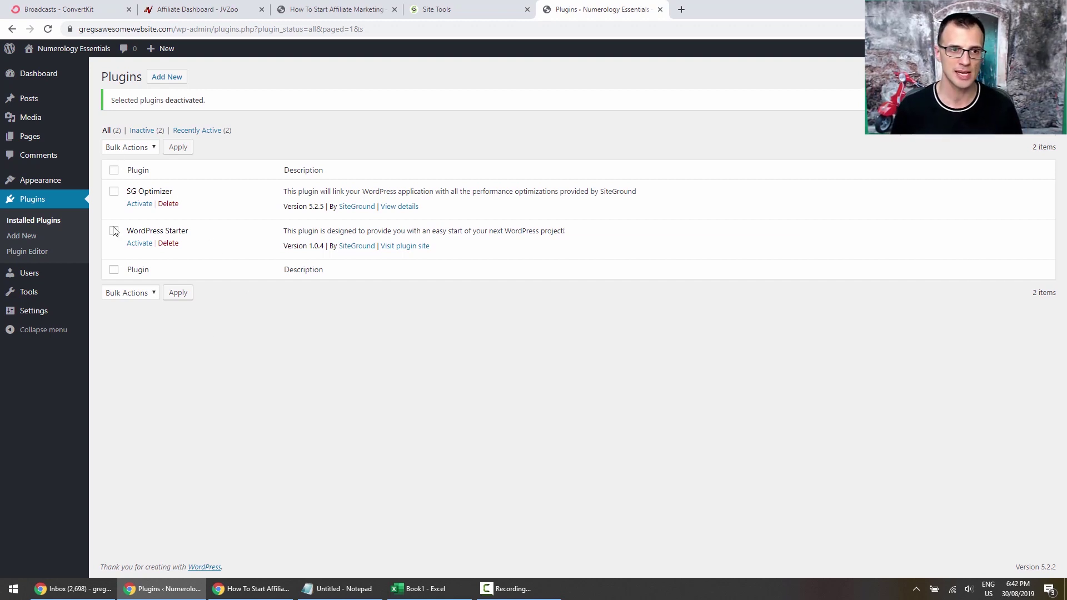
Delete both plugins and their data with the Delete bulk action, confirming the prompt.
click(114, 170)
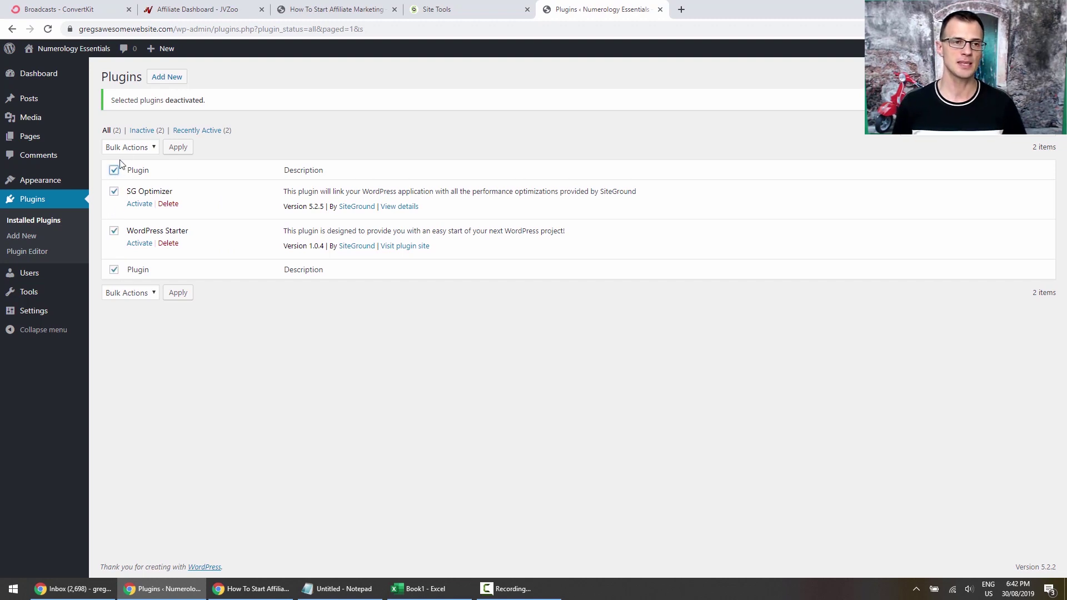
click(128, 147)
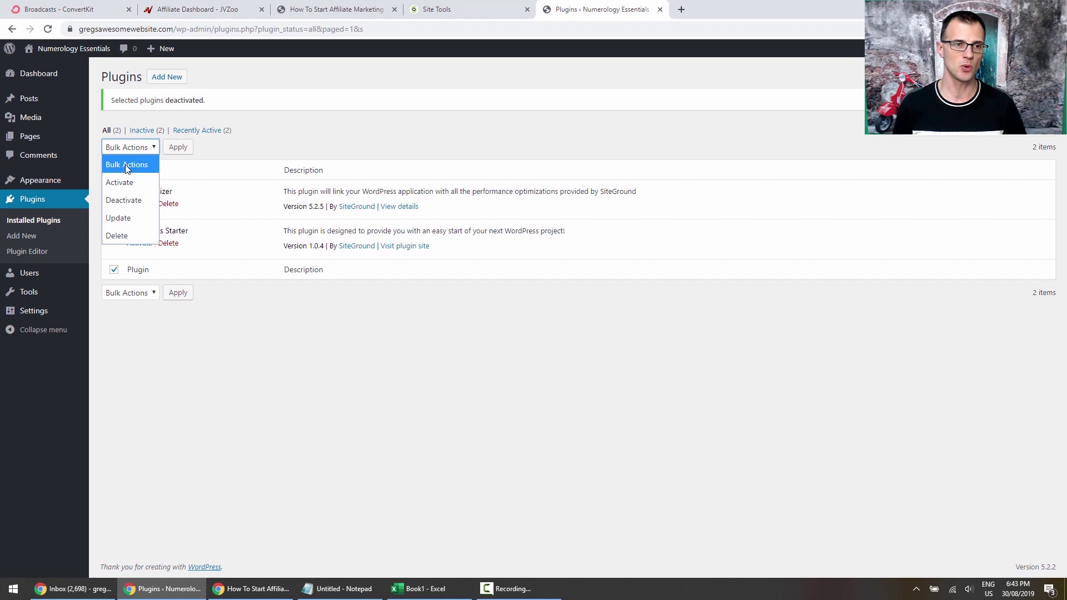
click(125, 234)
click(177, 148)
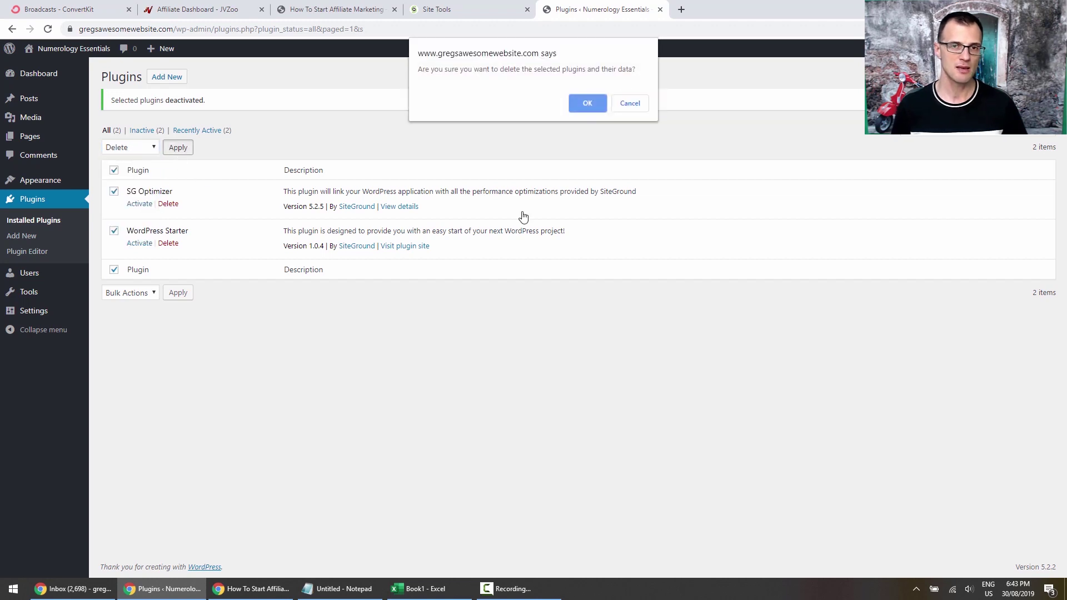
click(583, 107)
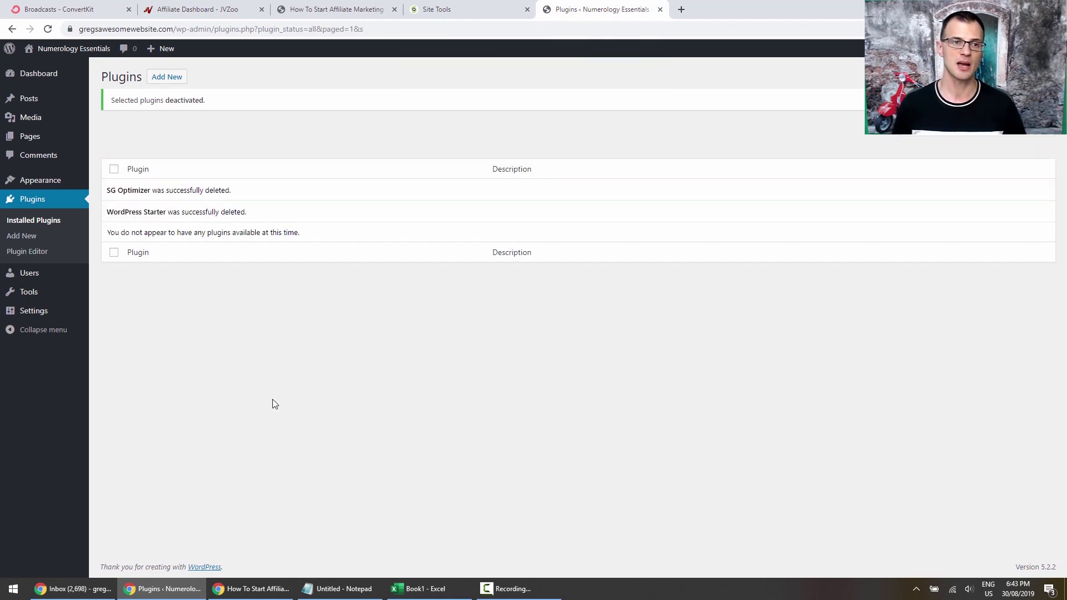
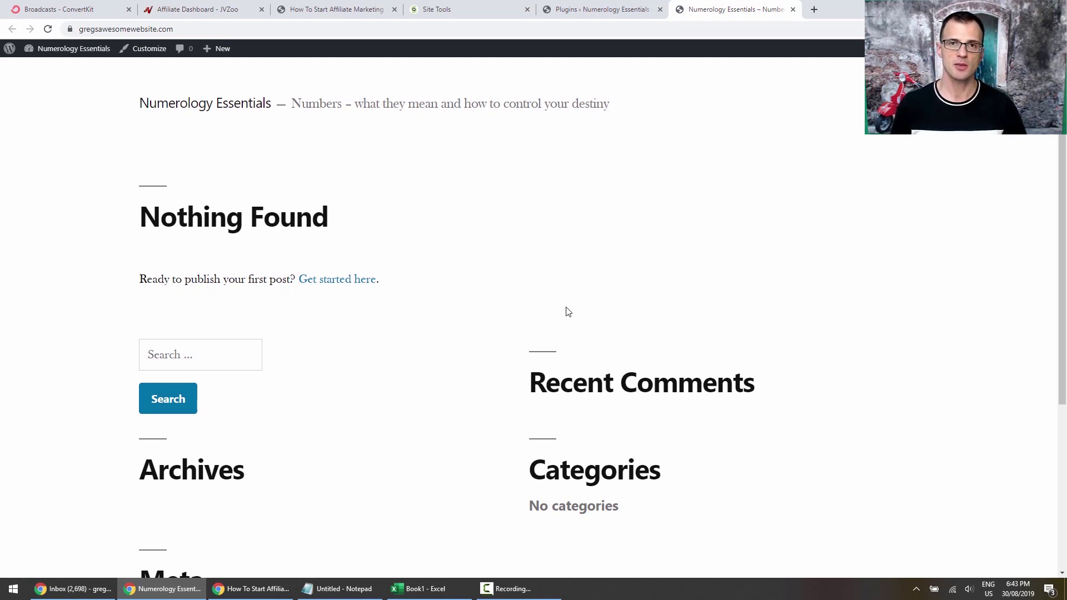
Look over the plugins and installed themes pages, then return to the Numerology Essentials front page.
scroll(464, 172, down, 6)
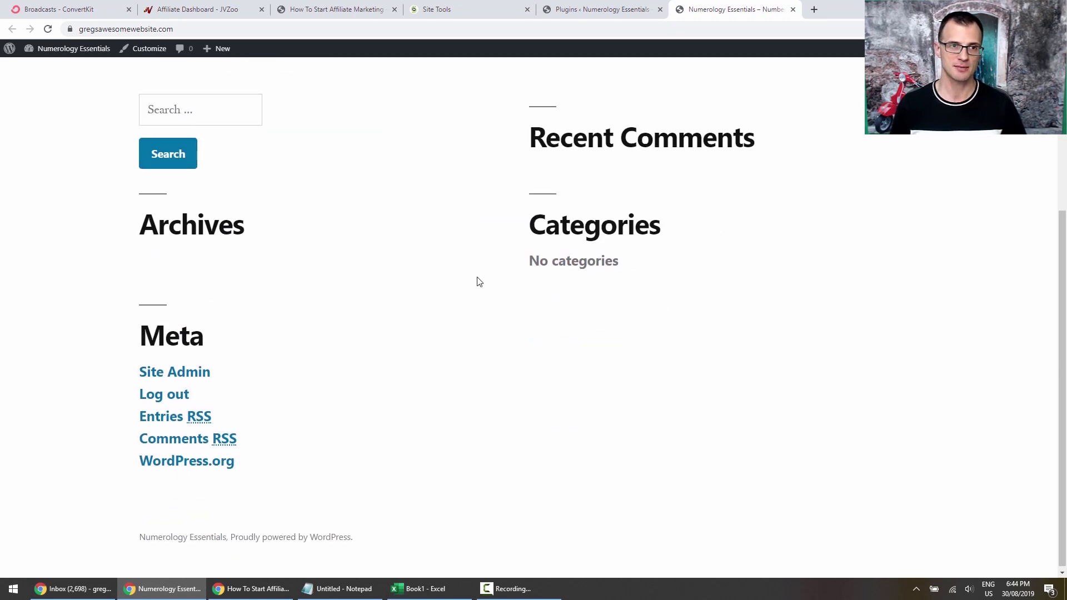
scroll(476, 282, up, 6)
scroll(459, 329, down, 2)
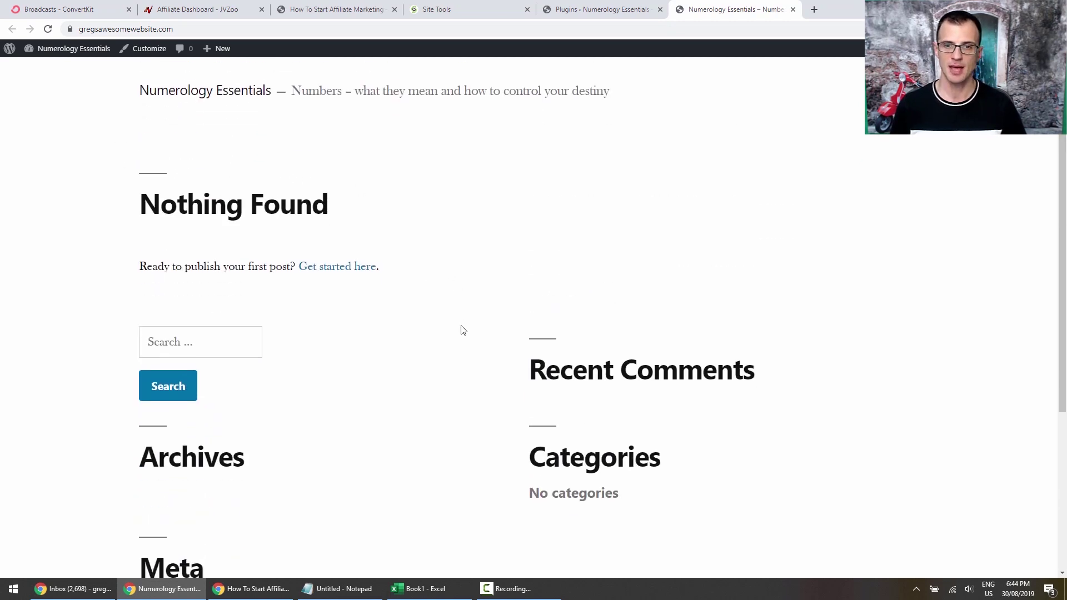
scroll(466, 396, up, 2)
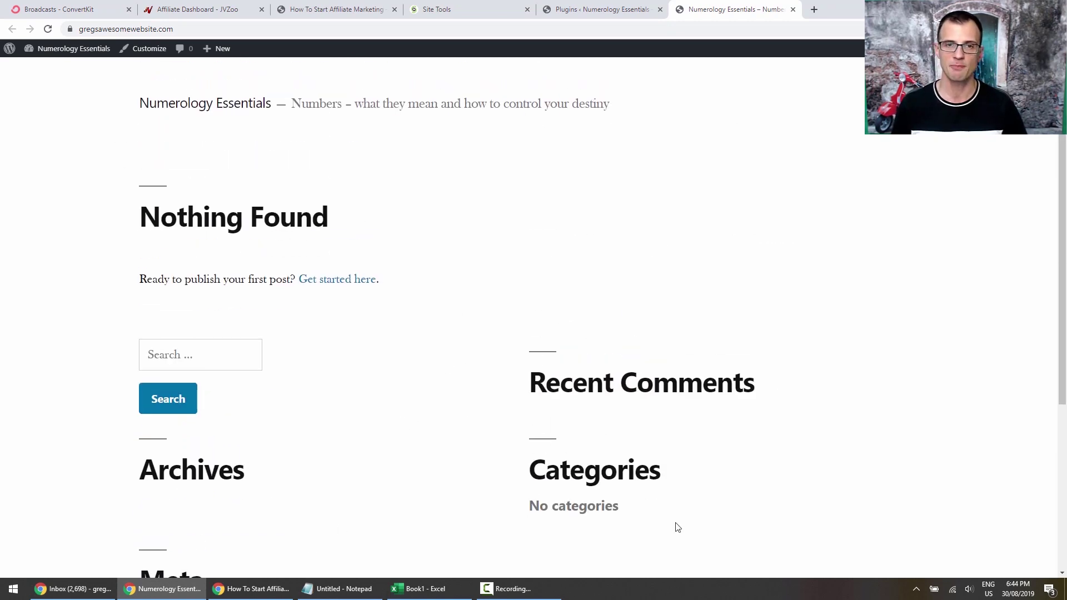
click(575, 13)
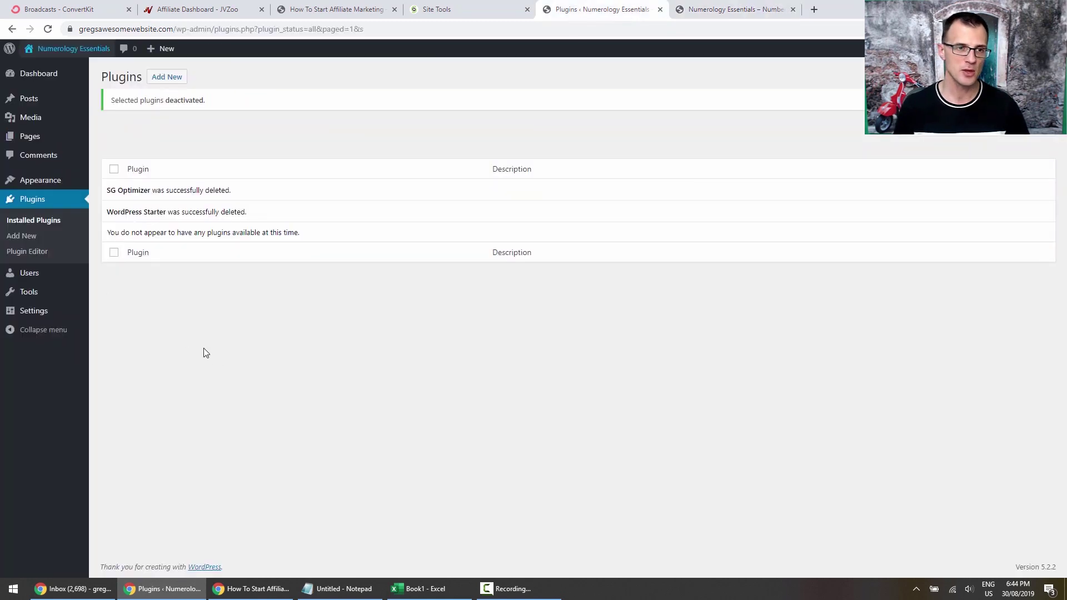
mouse_move(31, 186)
click(98, 183)
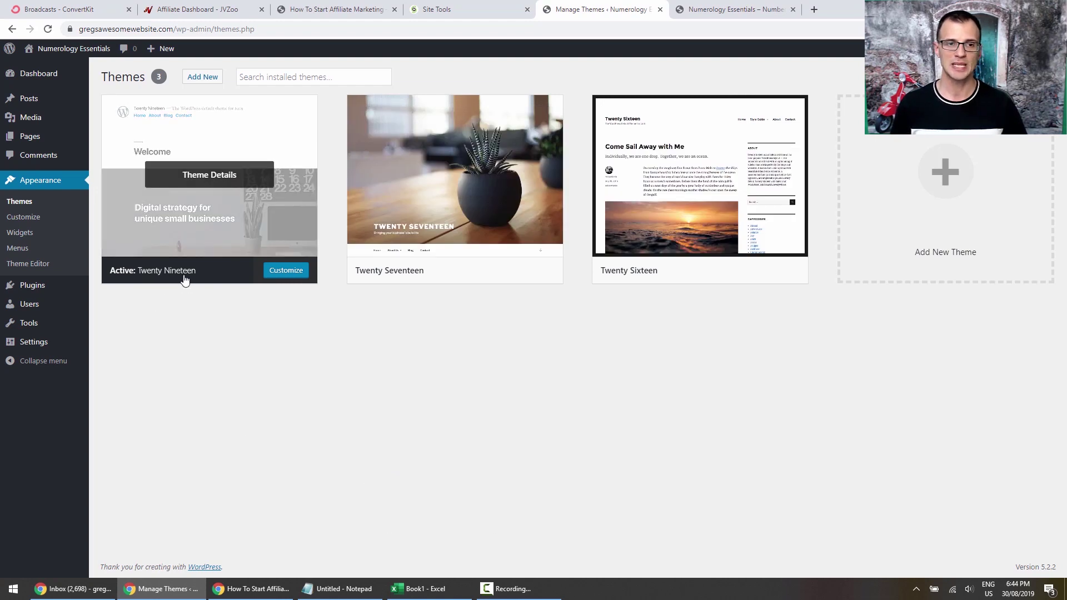
click(716, 16)
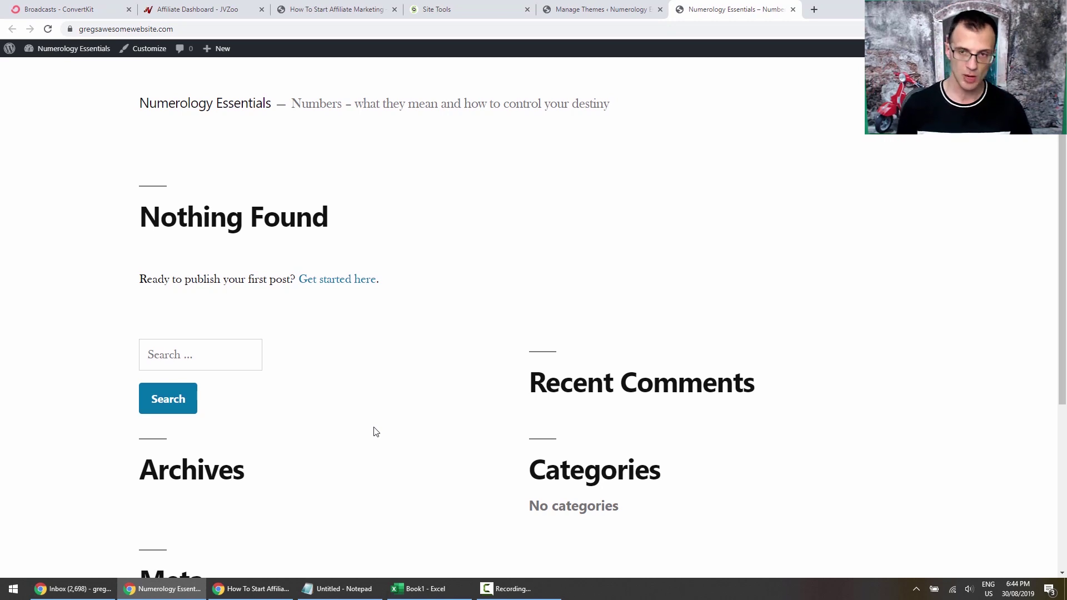
Open caffeinatedblogger.com in a new browser tab.
click(814, 9)
text(caff)
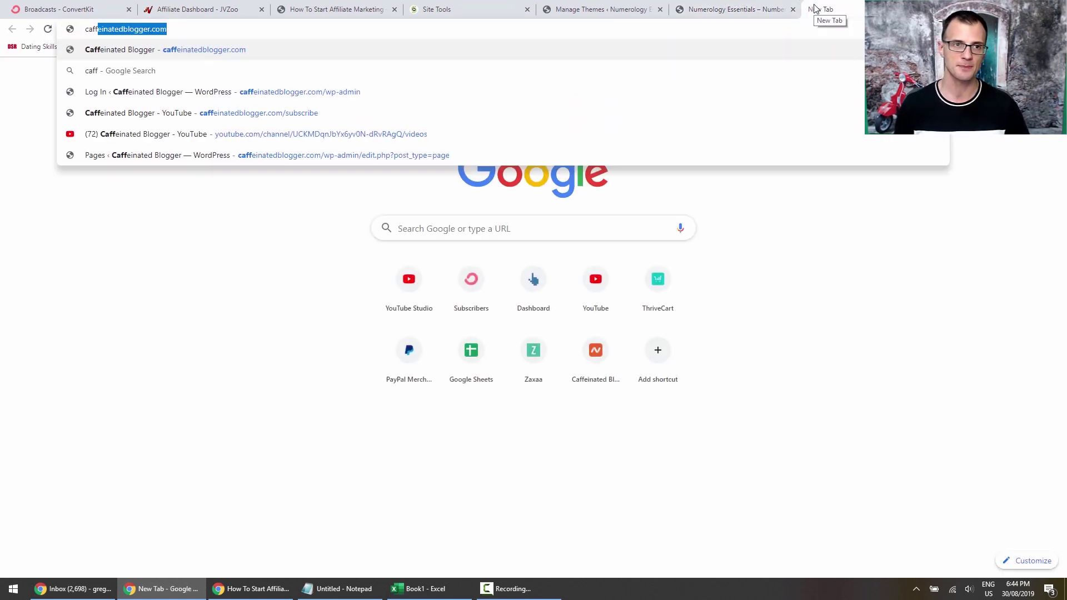
key(Return)
Open and read the '10 Pinterest Tips For Bloggers' article from the blog listing.
scroll(533, 316, down, 2)
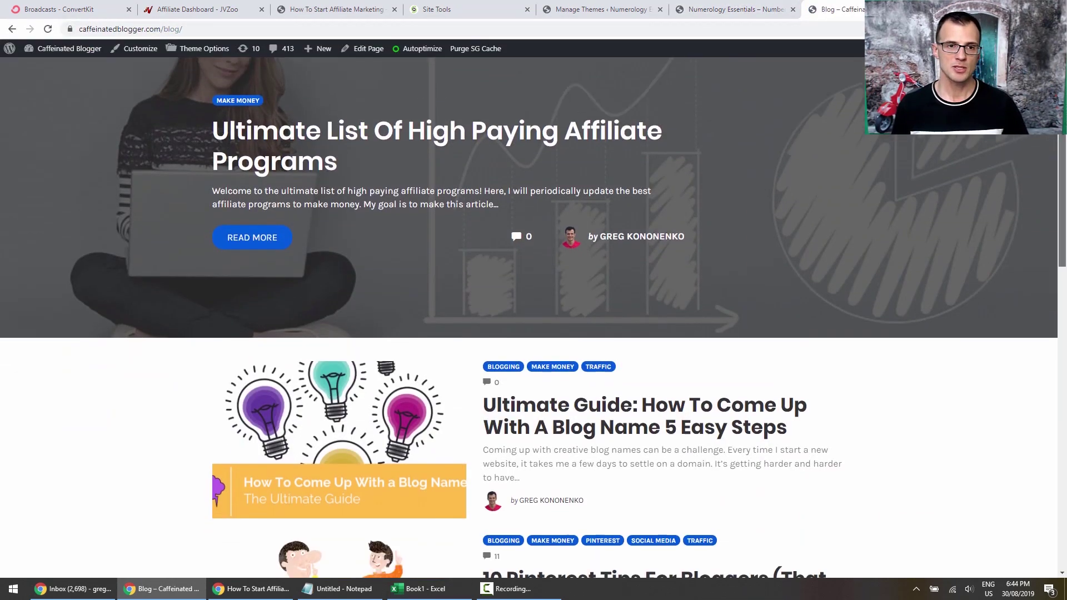
scroll(1036, 333, down, 13)
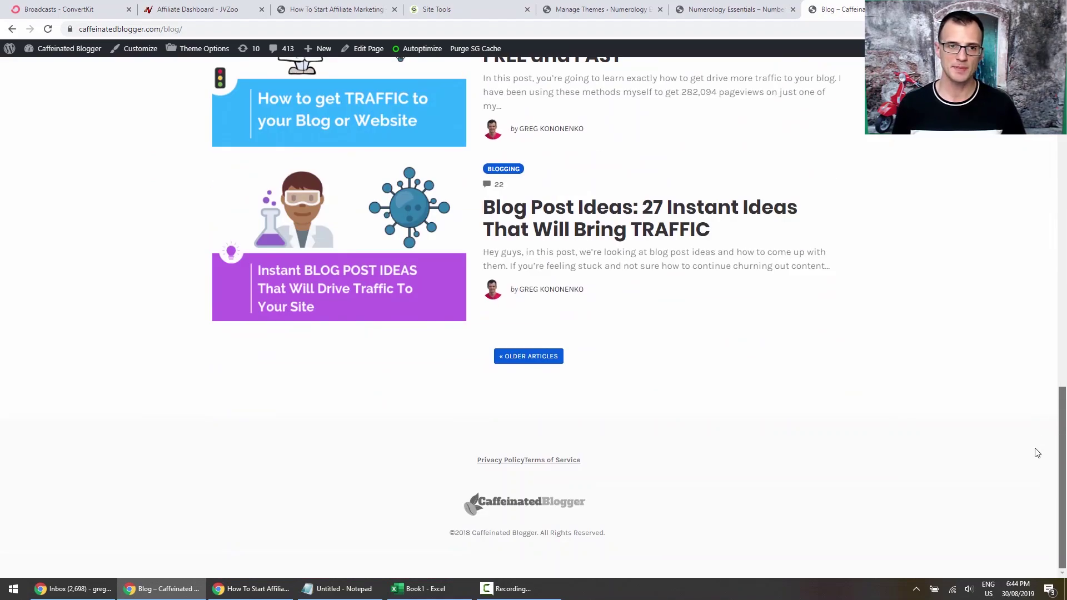
scroll(1037, 453, up, 15)
scroll(837, 338, down, 7)
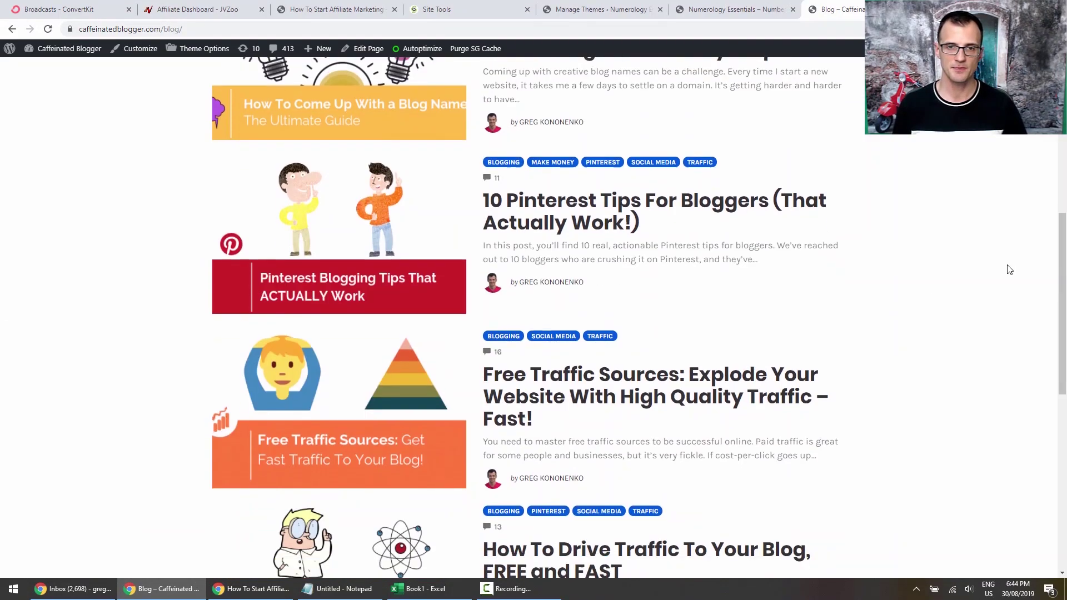
click(526, 170)
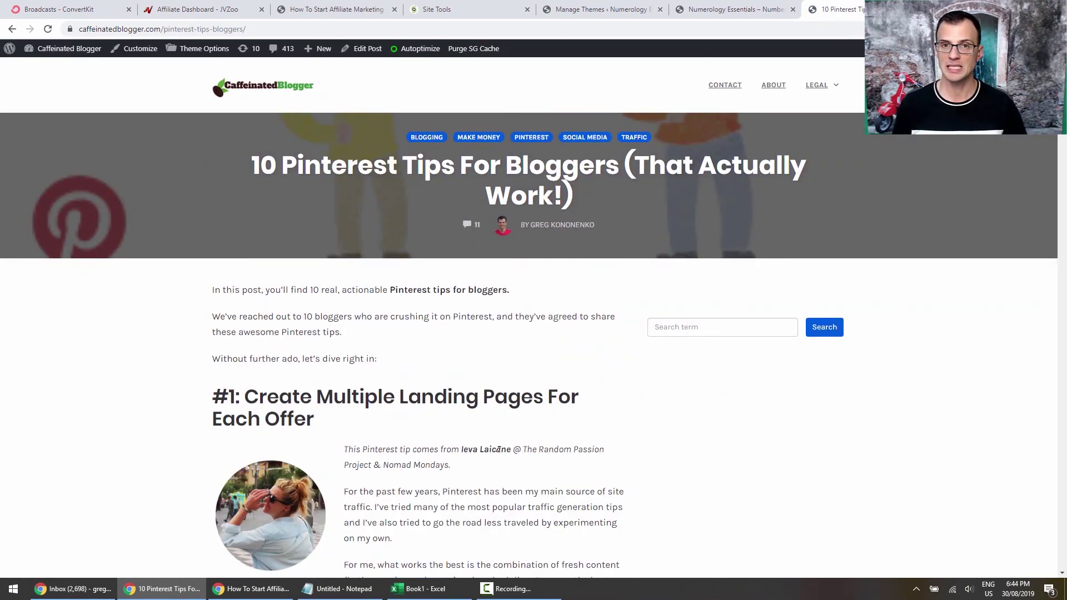
drag(1061, 88, 1061, 168)
scroll(346, 329, down, 6)
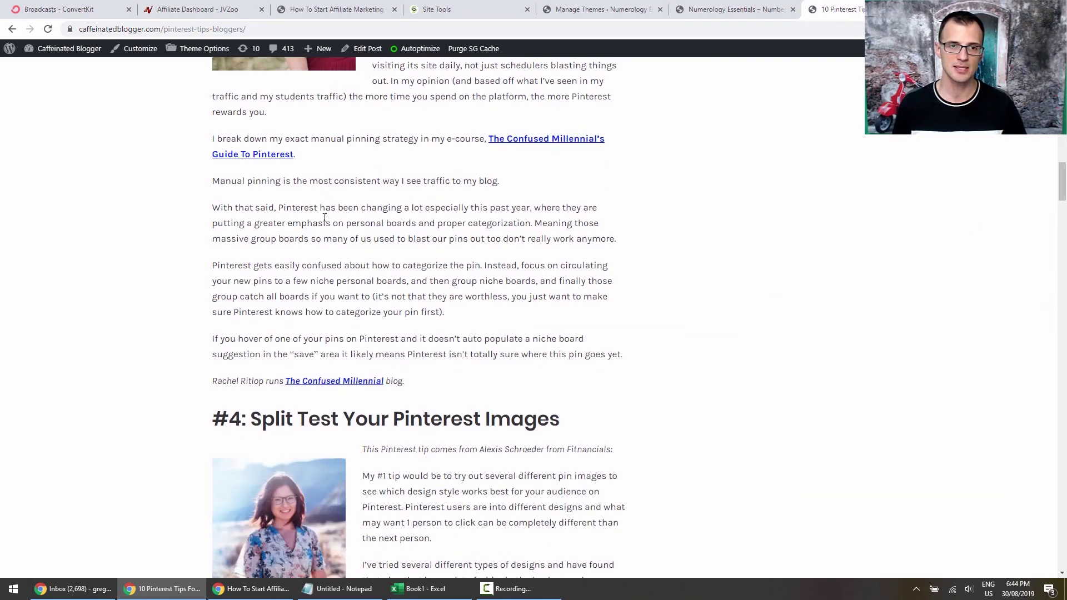
scroll(458, 278, down, 6)
scroll(475, 159, up, 20)
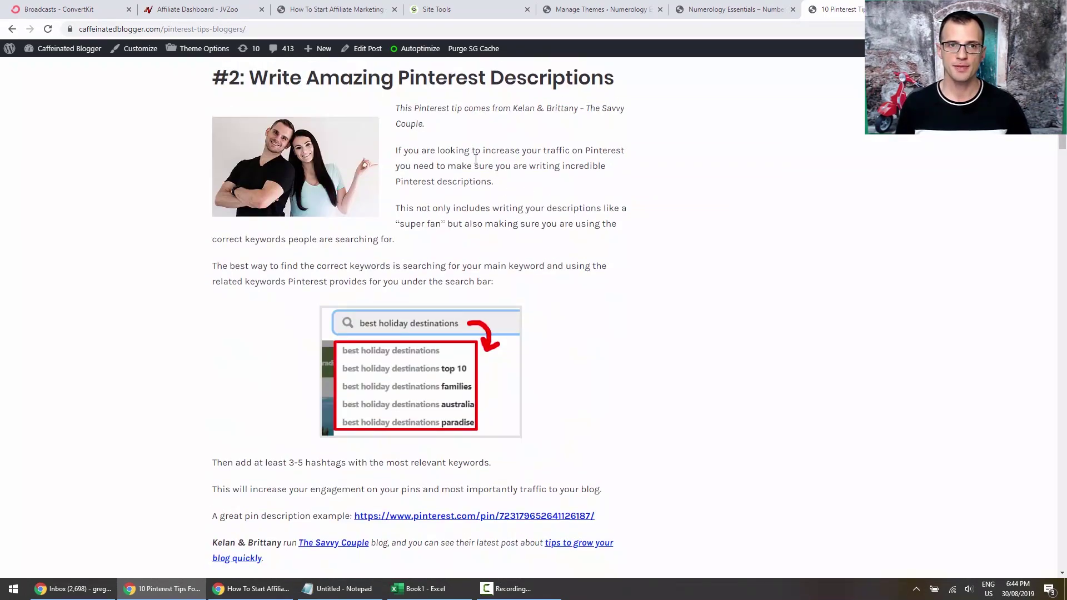
scroll(476, 159, up, 5)
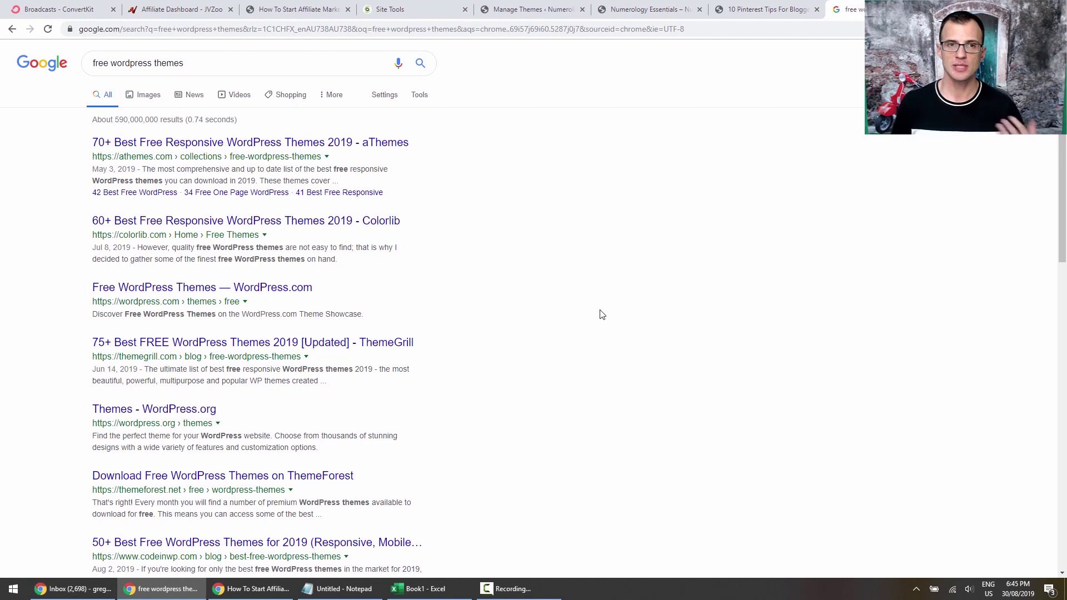
Zoom the How To Start Affiliate Marketing page to 150% and open the Step 3 SmartTheme & OptimizePress offer.
click(277, 8)
scroll(205, 183, up, 2)
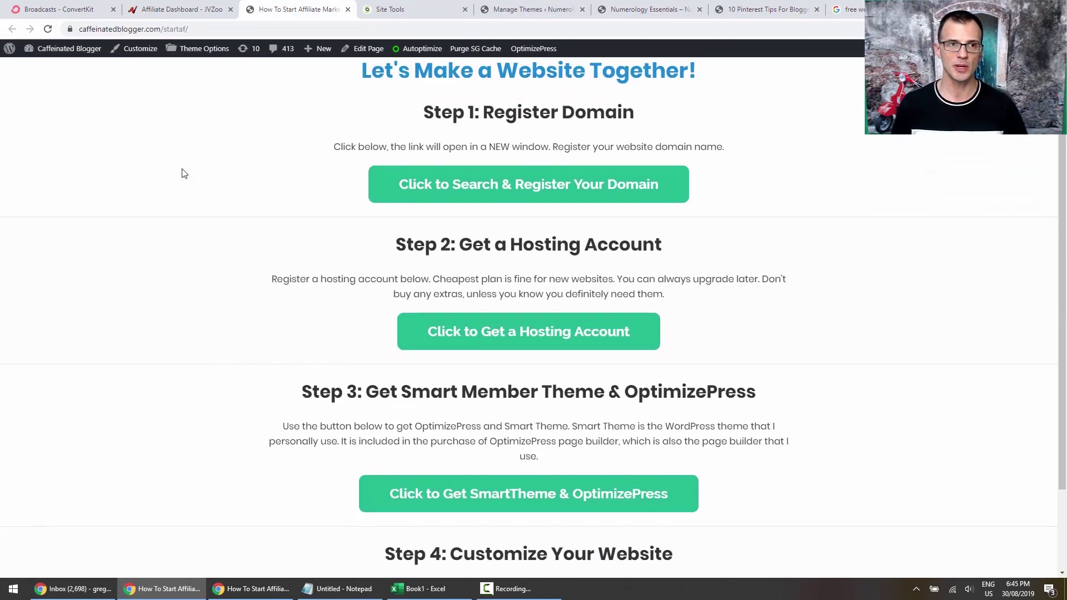
scroll(191, 105, down, 2)
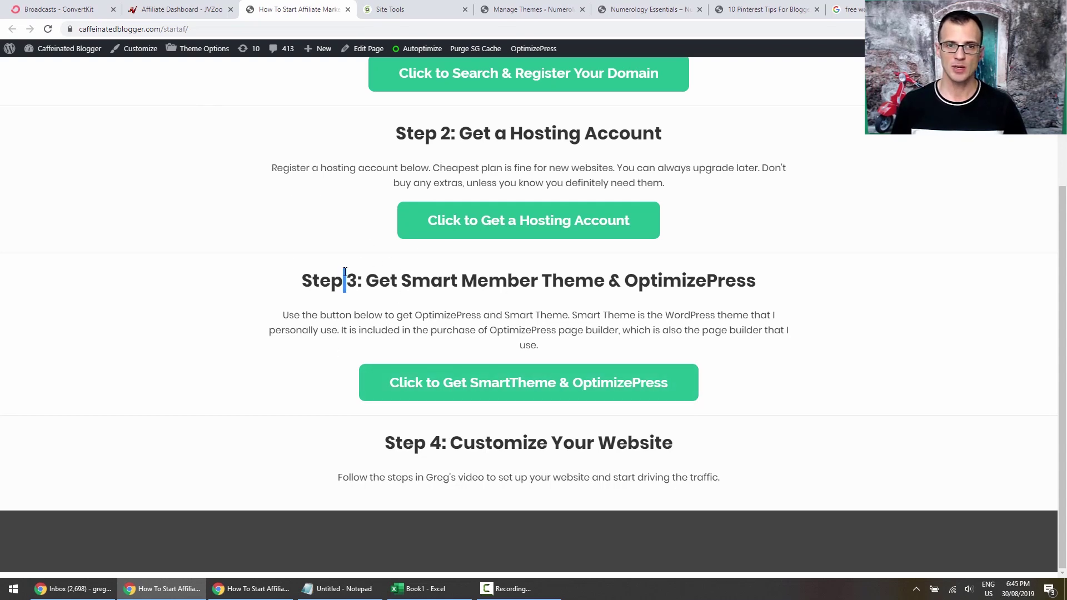
drag(350, 279, 535, 278)
key(ctrl+plus)
key(ctrl+plus)
key(ctrl+plus)
drag(250, 134, 544, 160)
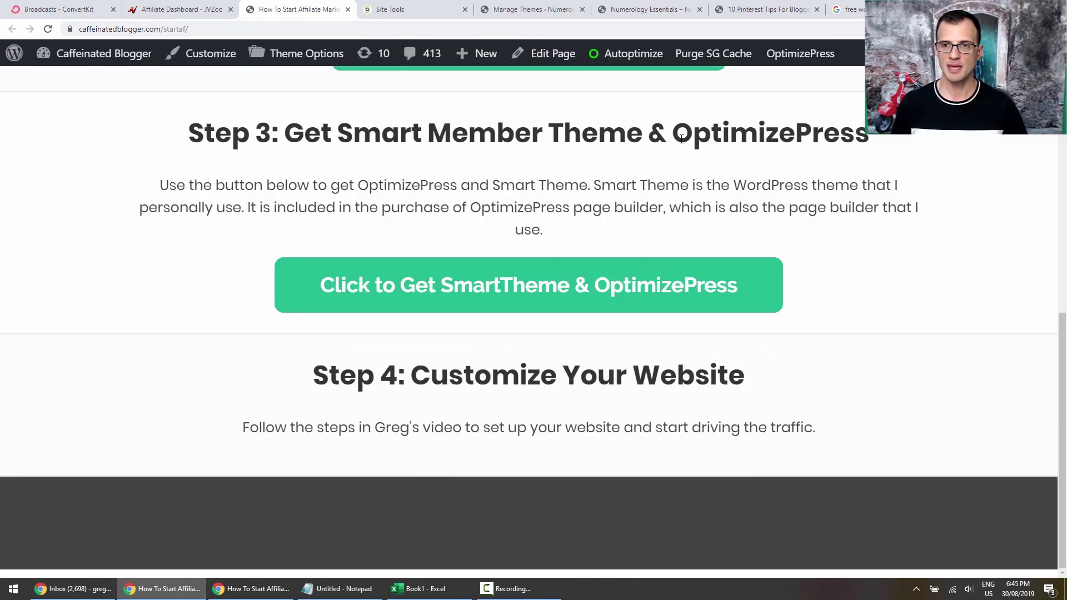
double_click(752, 135)
click(421, 171)
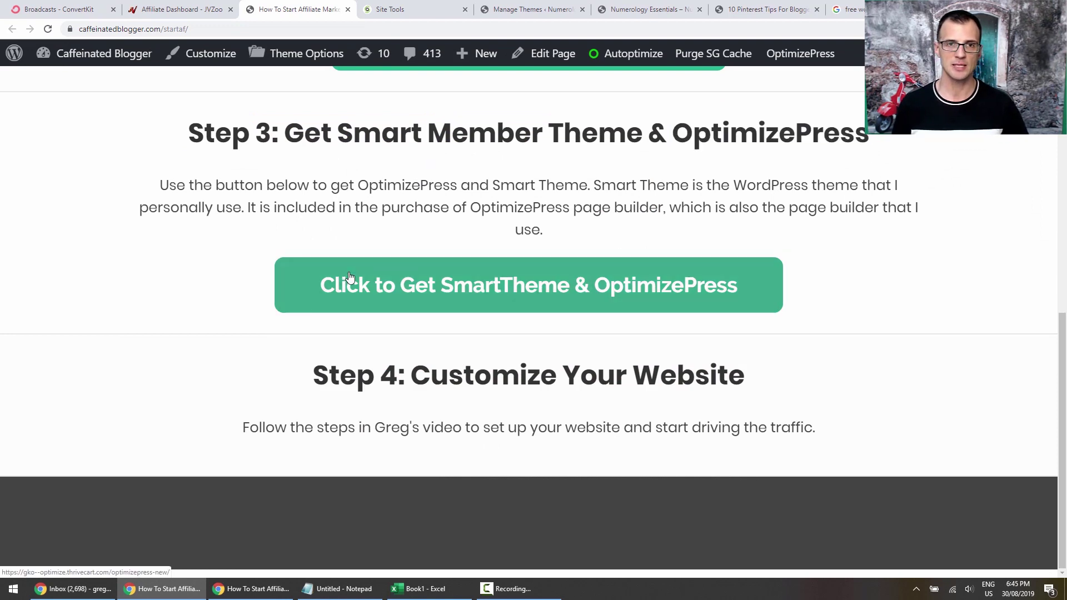
click(345, 264)
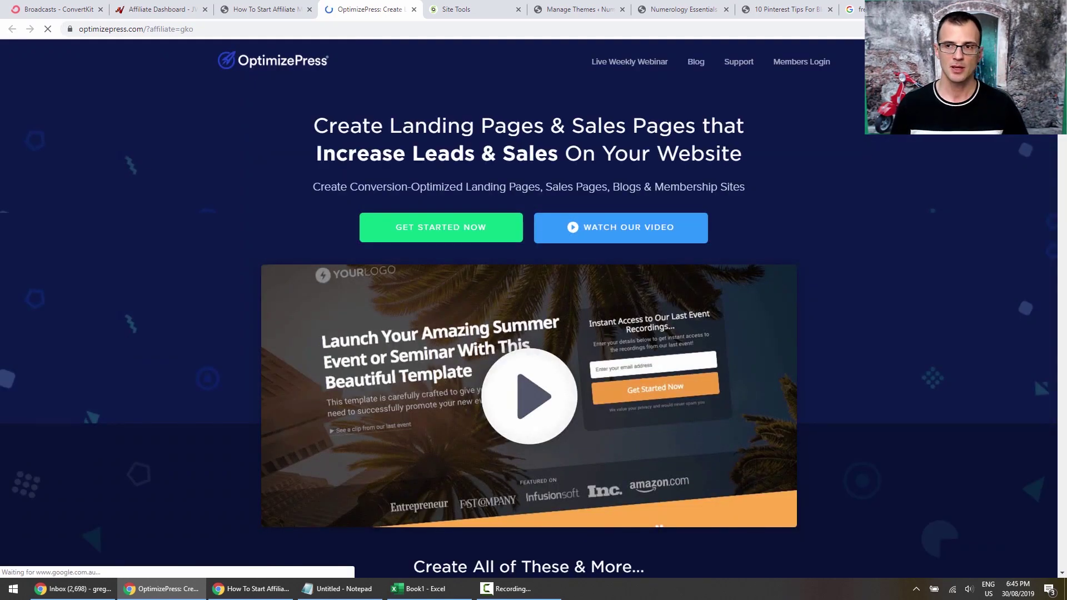
scroll(1050, 163, down, 10)
drag(1049, 162, 1058, 72)
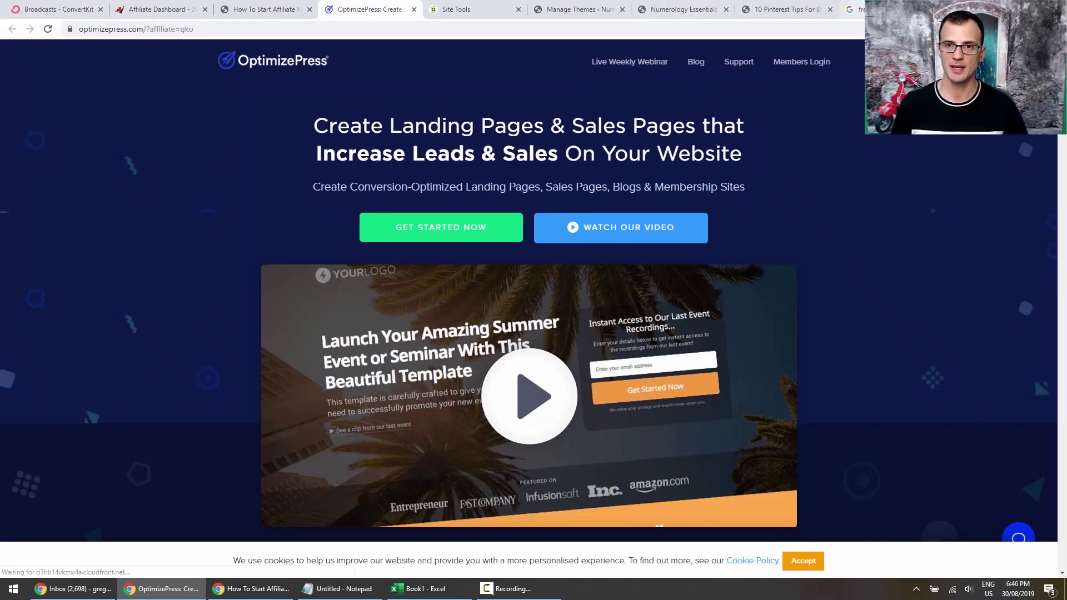
click(813, 10)
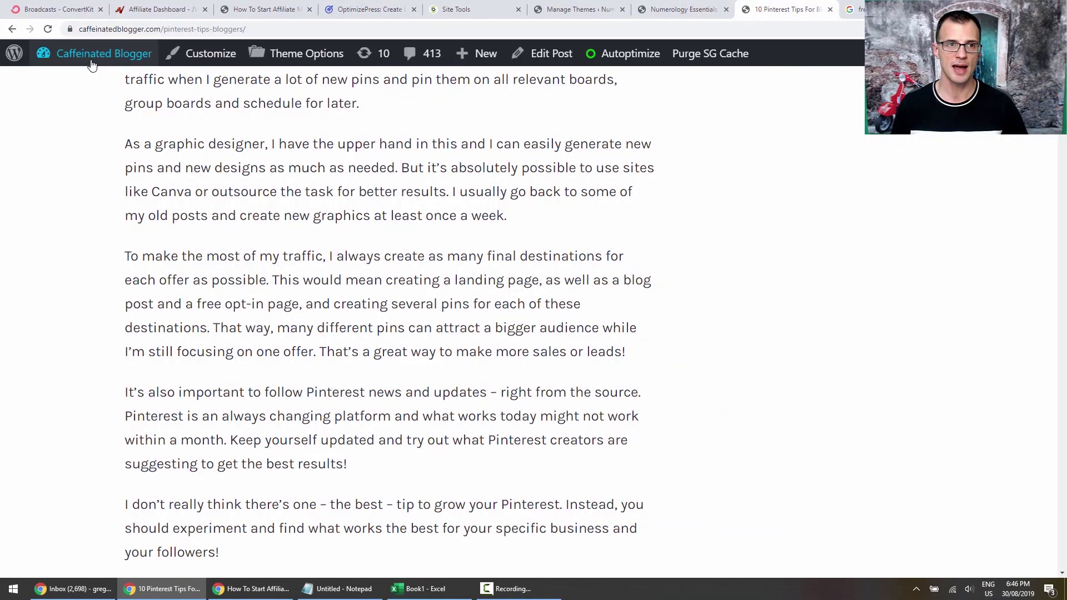
scroll(674, 266, up, 6)
scroll(655, 263, down, 3)
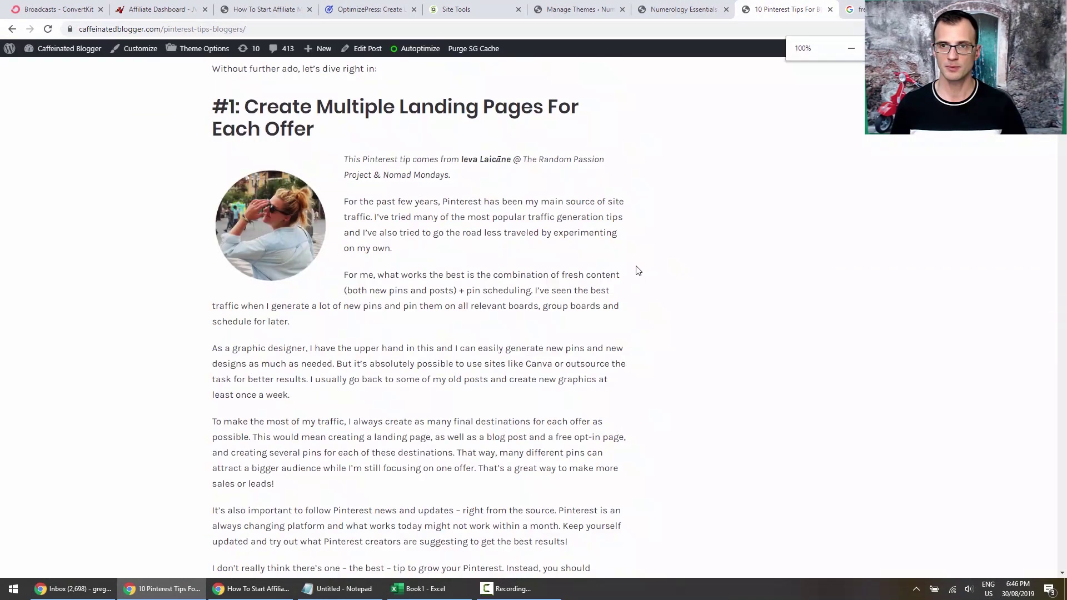
scroll(638, 239, up, 6)
click(277, 90)
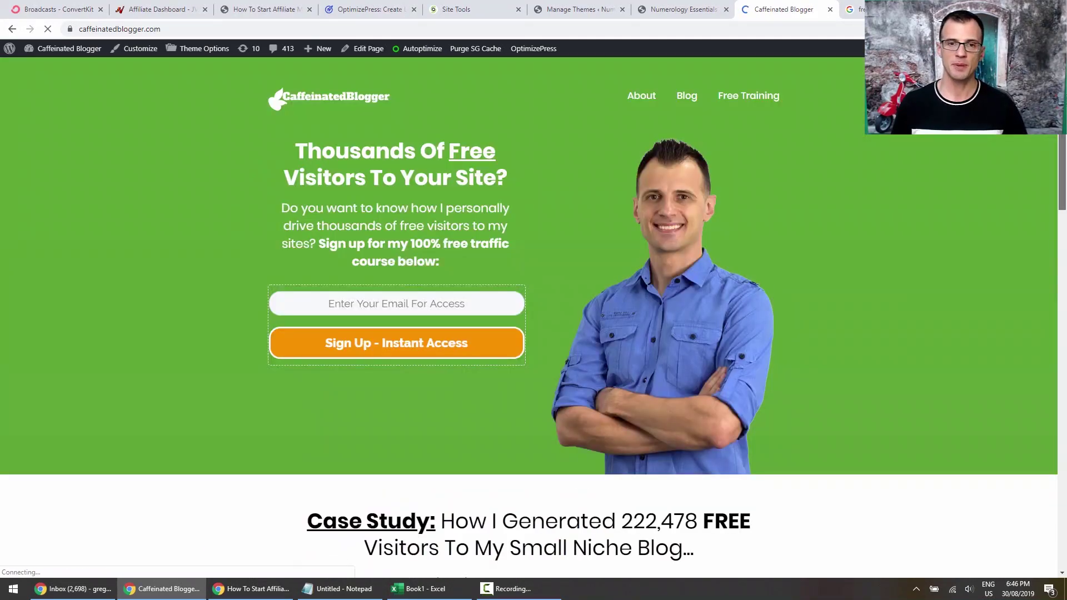
scroll(1010, 314, down, 12)
scroll(1009, 315, down, 10)
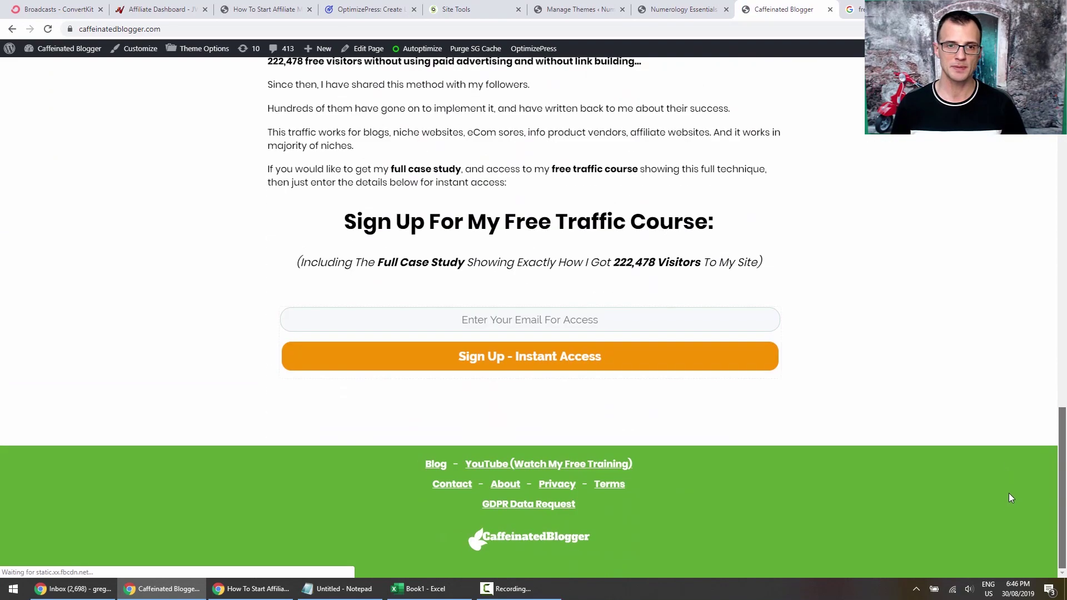
scroll(1008, 492, up, 20)
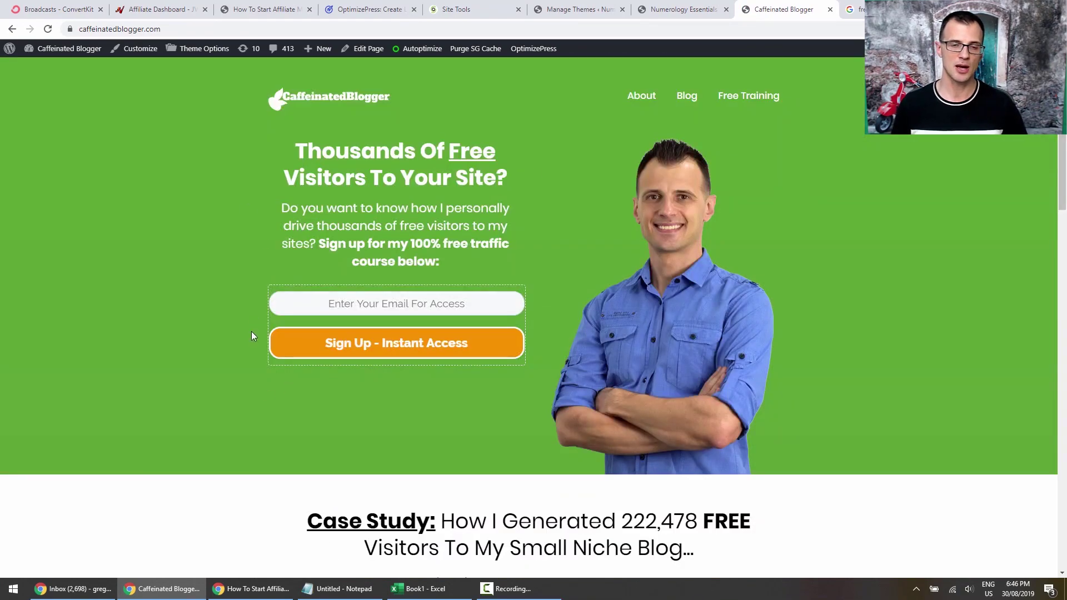
click(378, 12)
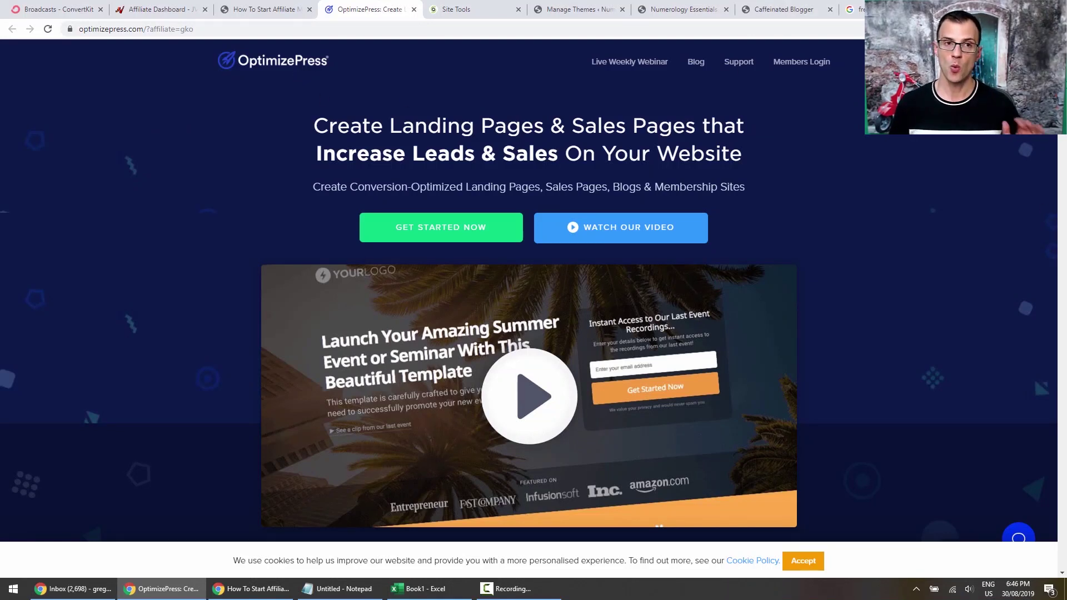
Review OptimizePress pricing and integrations, then go back to the caffeinatedblogger startaf guide.
scroll(524, 296, down, 1)
scroll(1000, 470, down, 15)
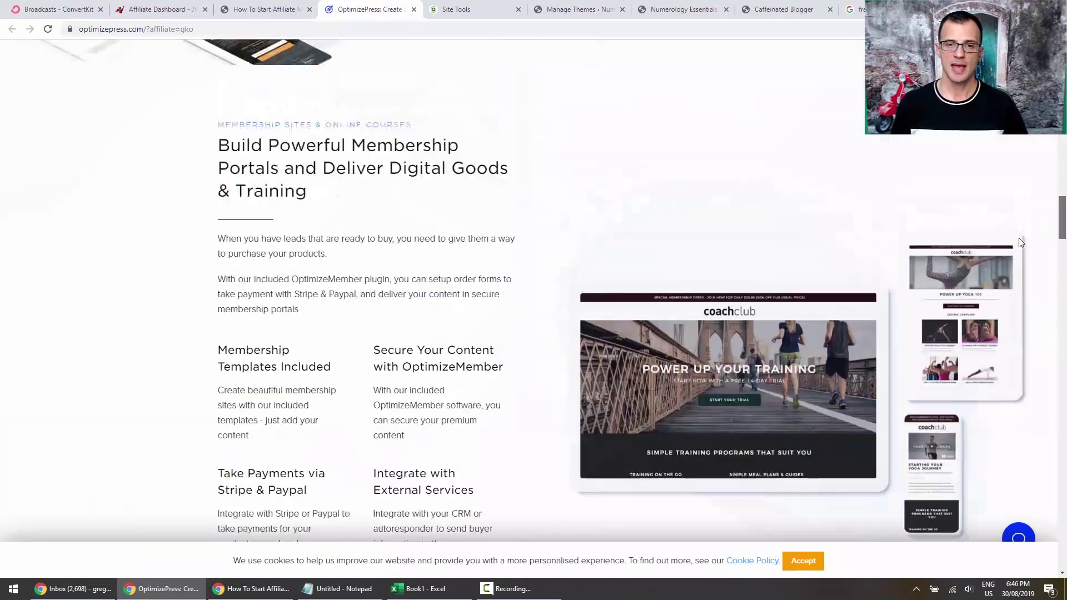
scroll(340, 302, up, 4)
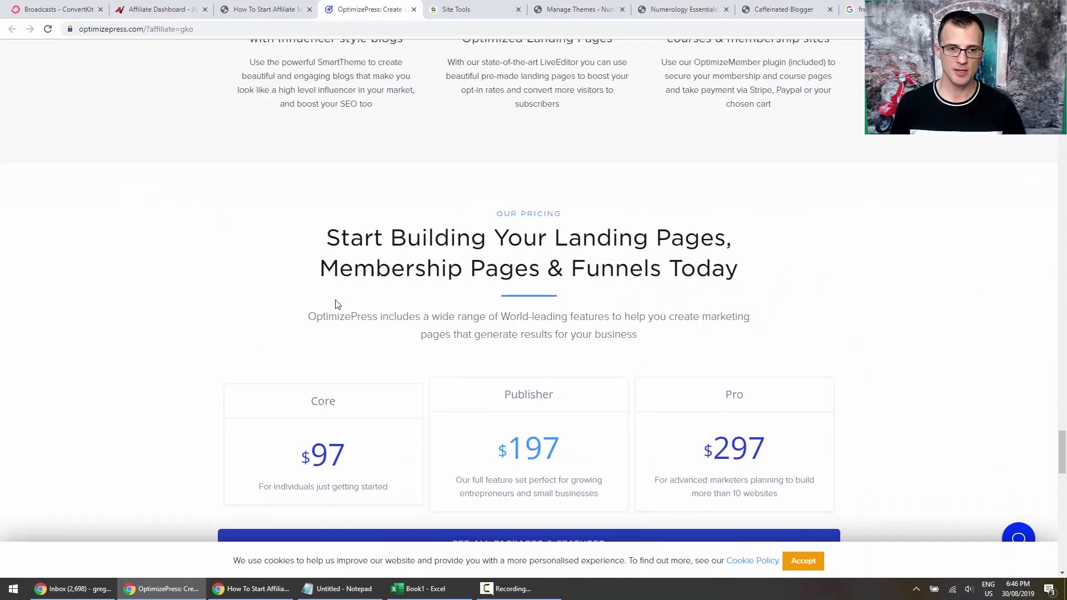
scroll(298, 361, down, 2)
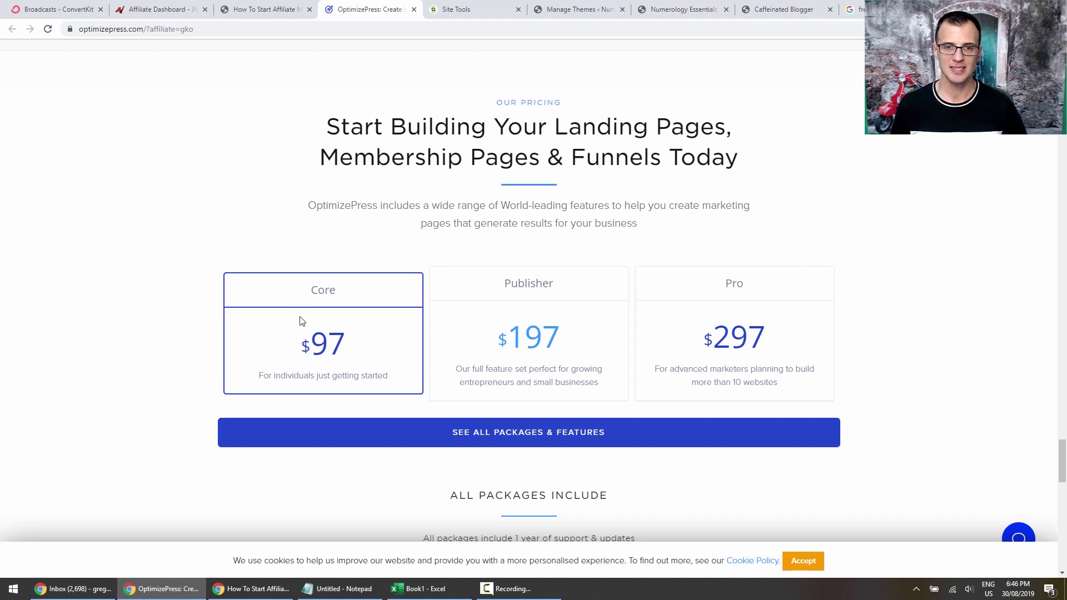
scroll(245, 312, down, 2)
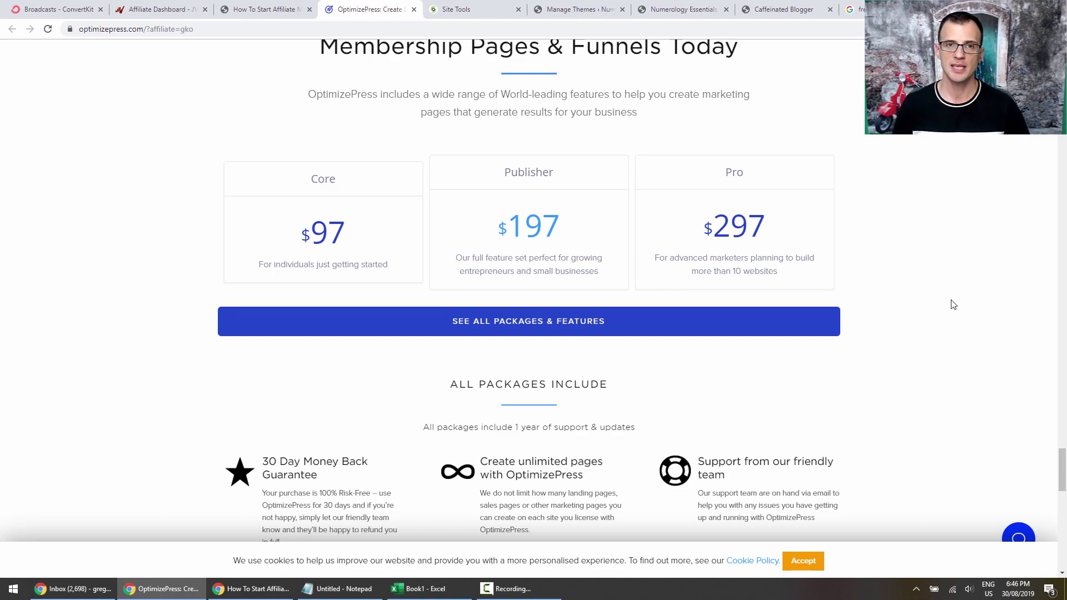
scroll(956, 278, up, 15)
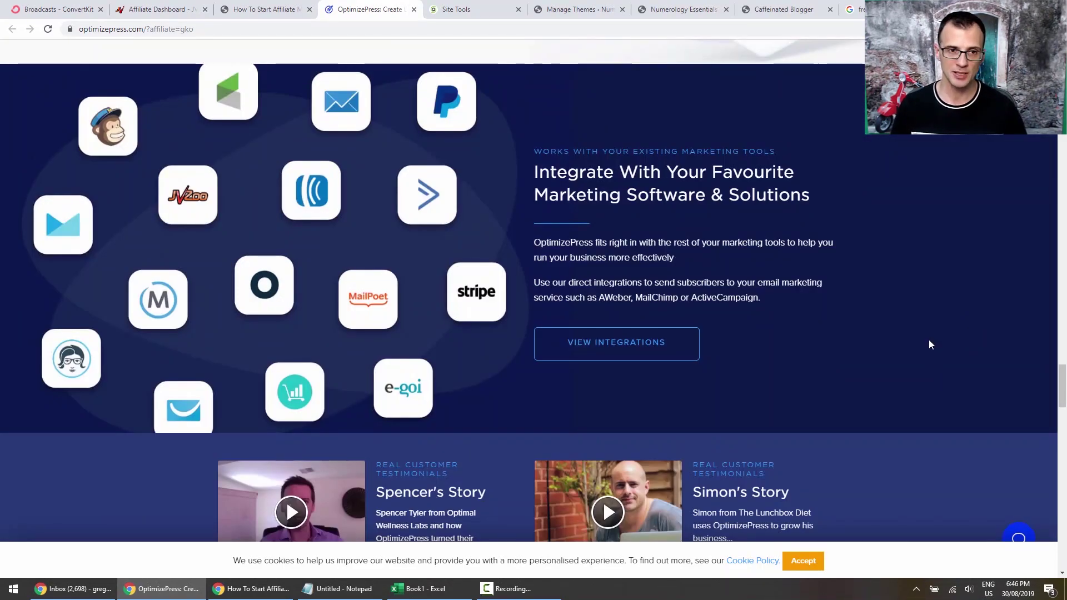
scroll(758, 172, up, 10)
scroll(757, 177, down, 15)
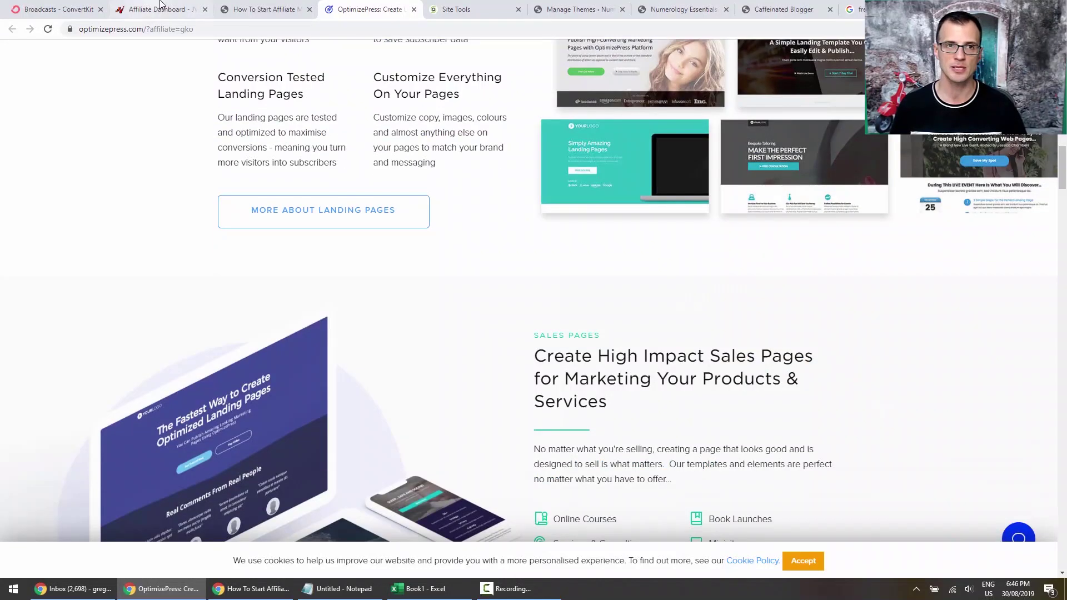
click(249, 9)
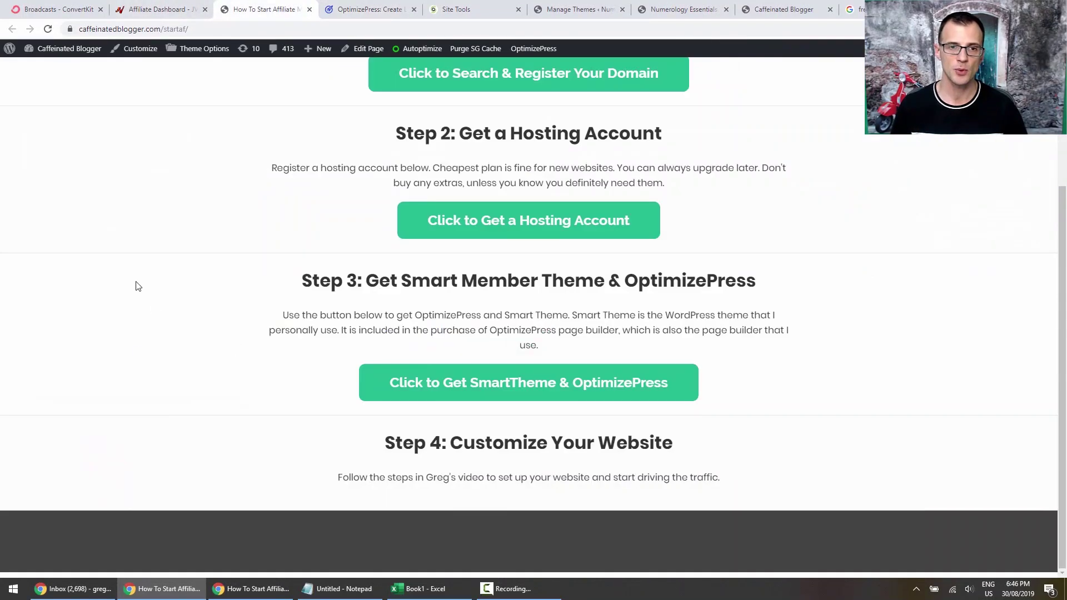
Inspect the domain in the caffeinatedblogger startaf page address.
double_click(93, 29)
click(157, 33)
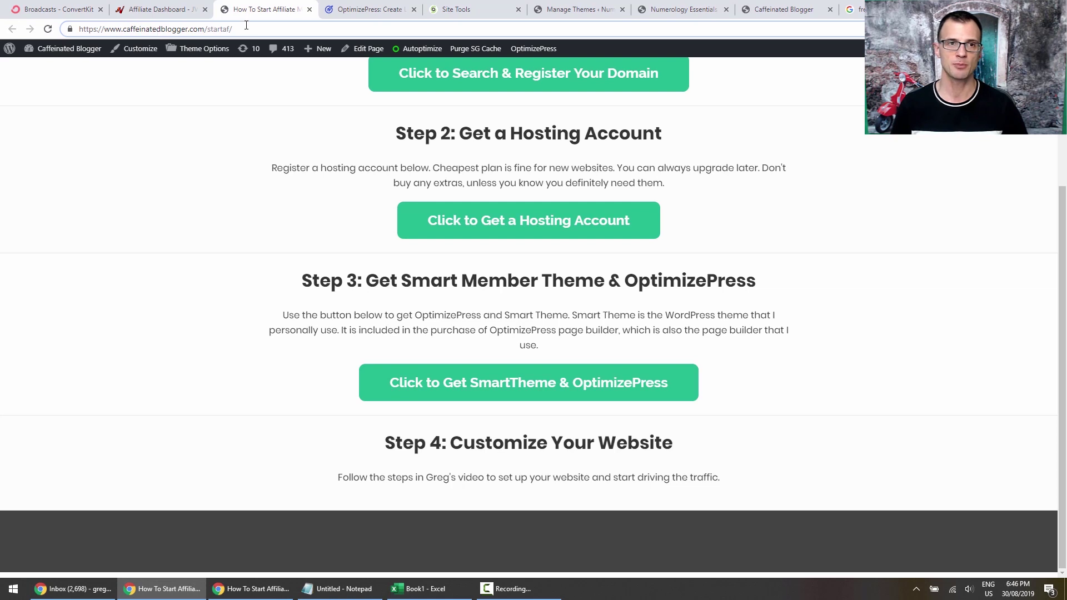
click(150, 270)
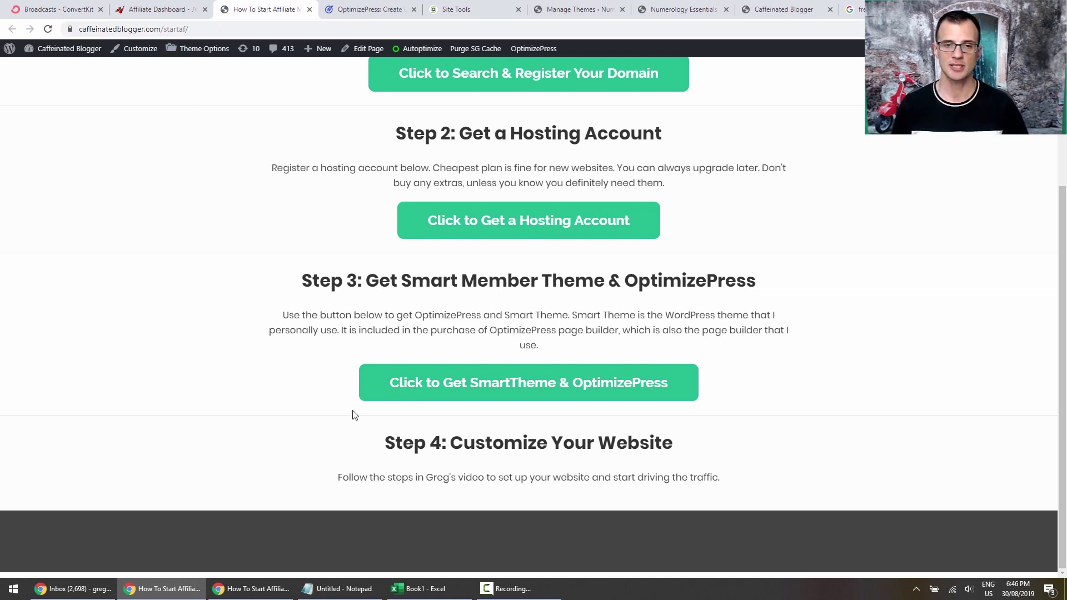
Go to the 'free wordpress themes' Google results and inspect the search query.
click(854, 9)
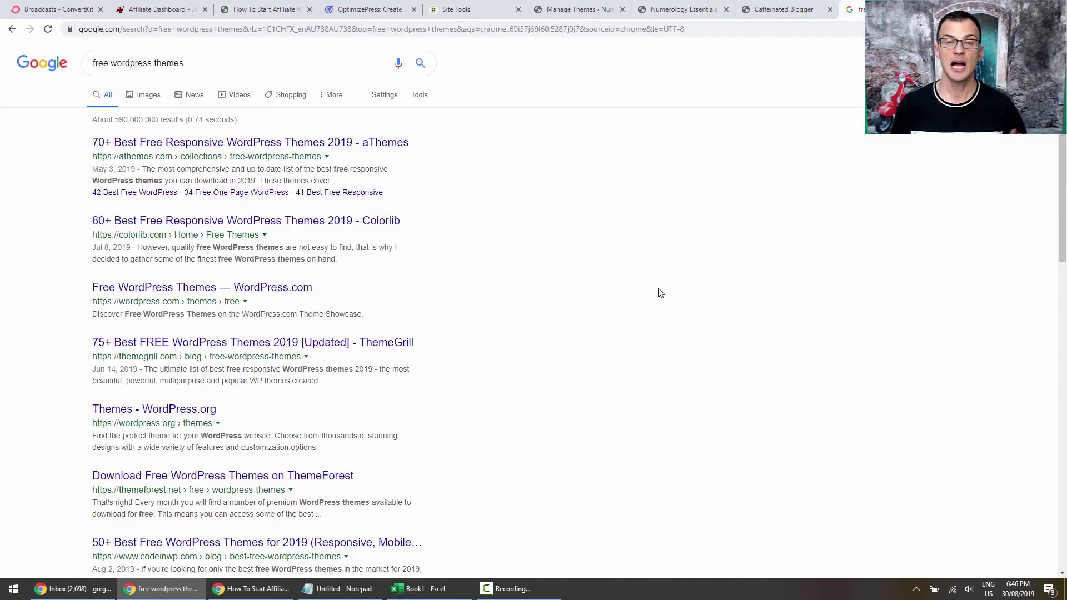
click(94, 64)
double_click(94, 64)
click(1, 226)
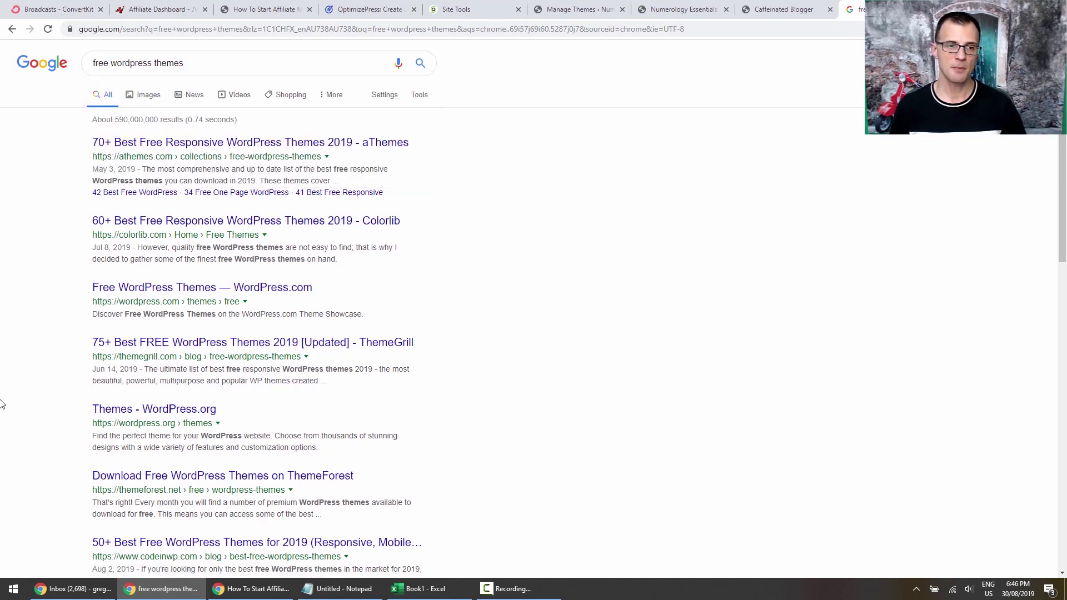
scroll(1, 361, down, 1)
scroll(23, 264, up, 1)
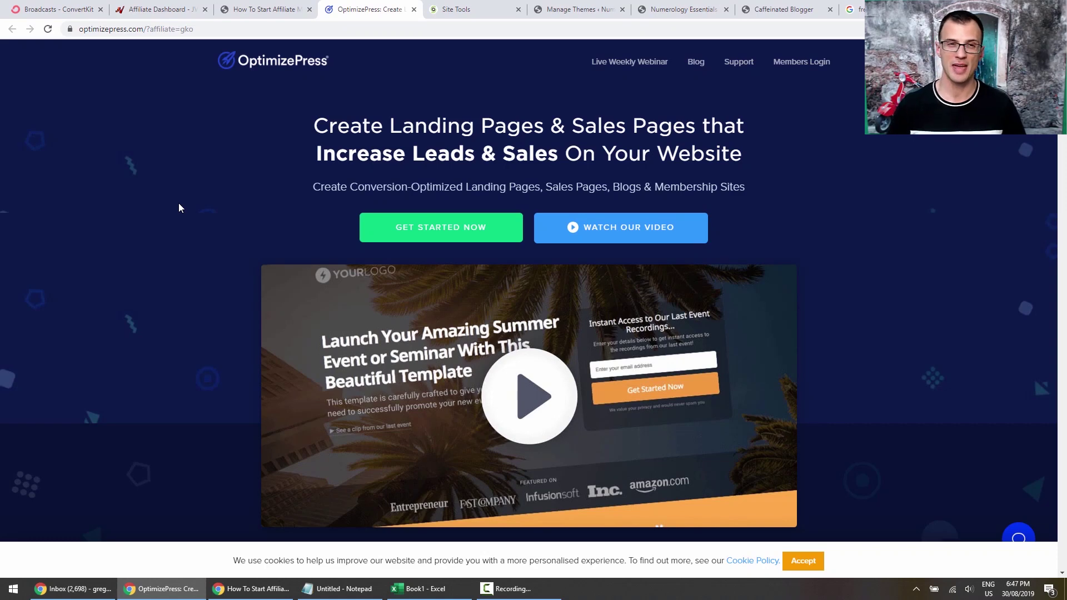
Browse the OptimizePress feature sections, accepting the cookie notice along the way.
scroll(190, 299, down, 3)
scroll(181, 306, up, 3)
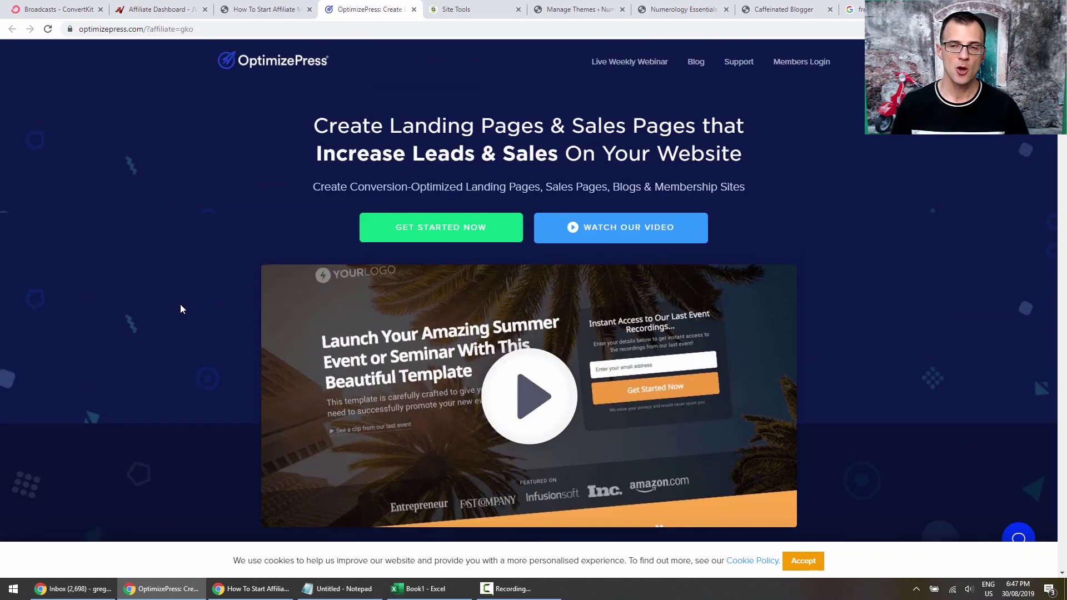
mouse_move(1061, 78)
mouse_down()
mouse_move(1060, 549)
mouse_move(1054, 91)
mouse_up()
scroll(206, 351, up, 3)
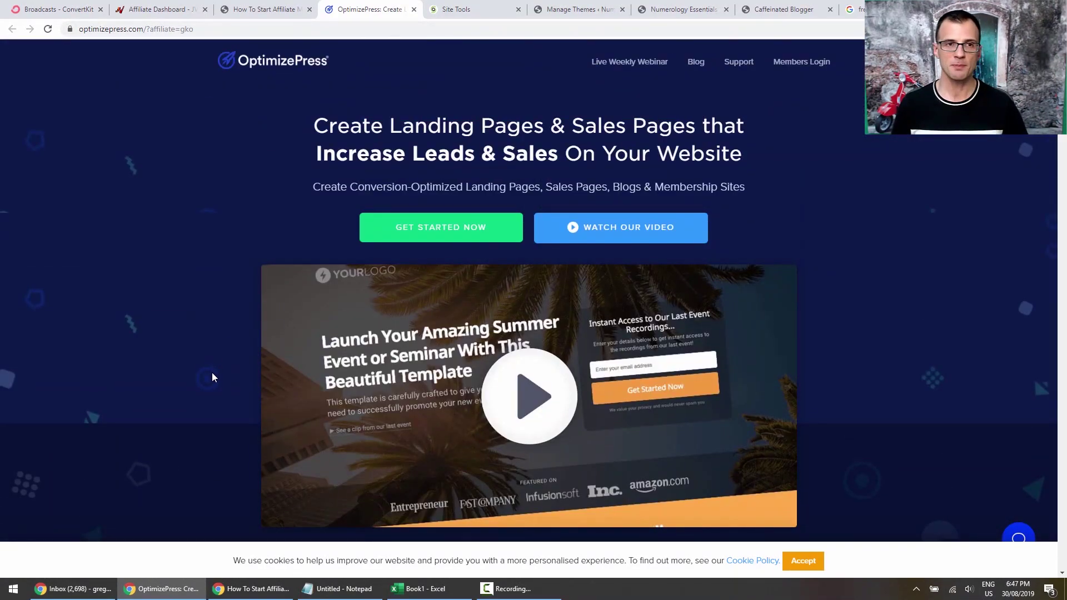
scroll(528, 289, down, 15)
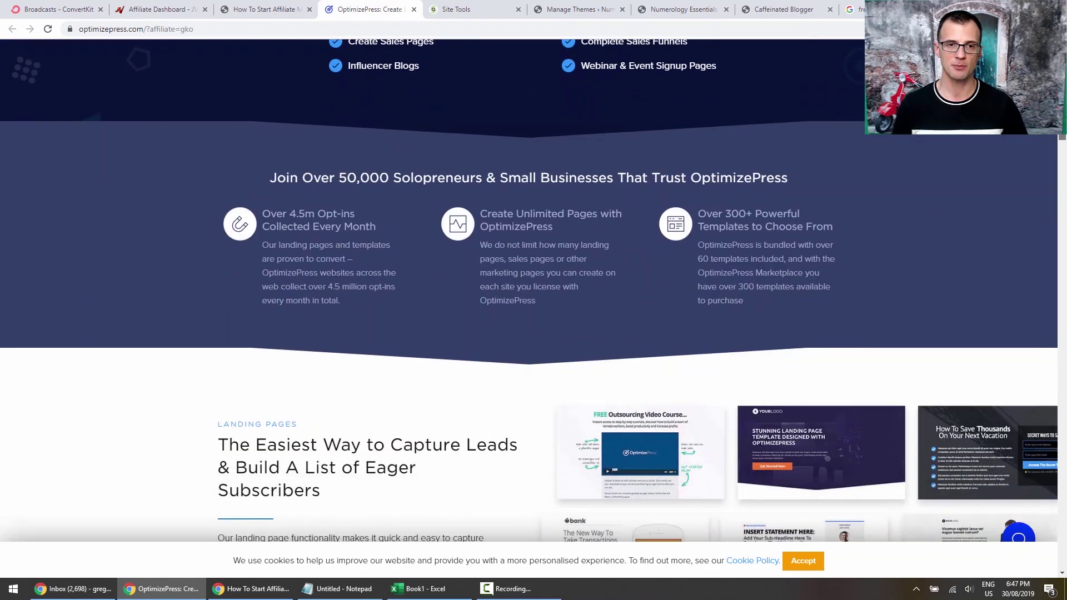
scroll(528, 288, up, 3)
scroll(528, 289, up, 6)
scroll(527, 289, down, 14)
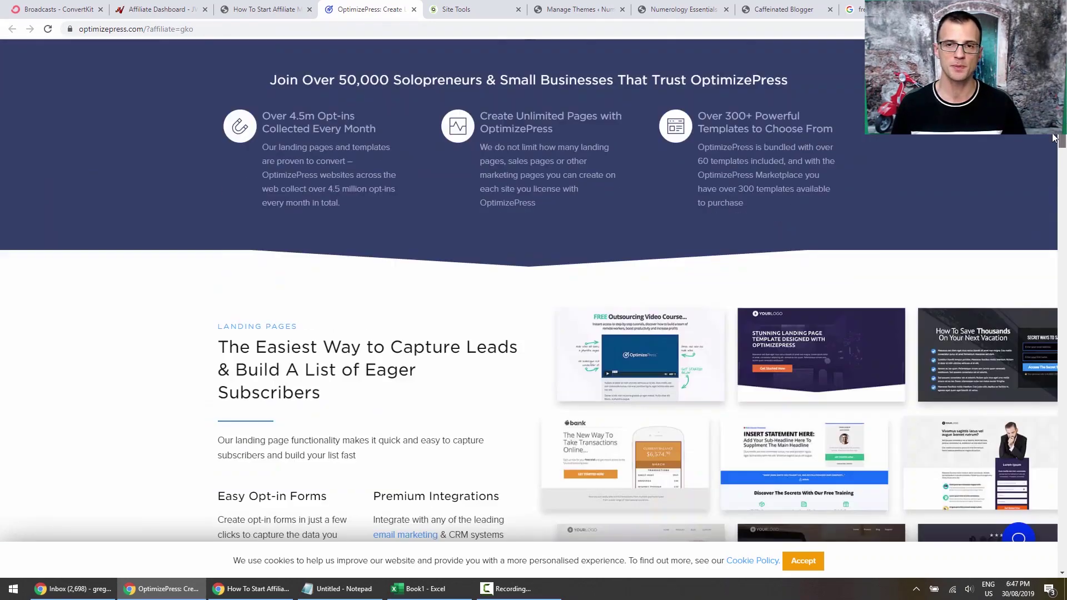
click(803, 561)
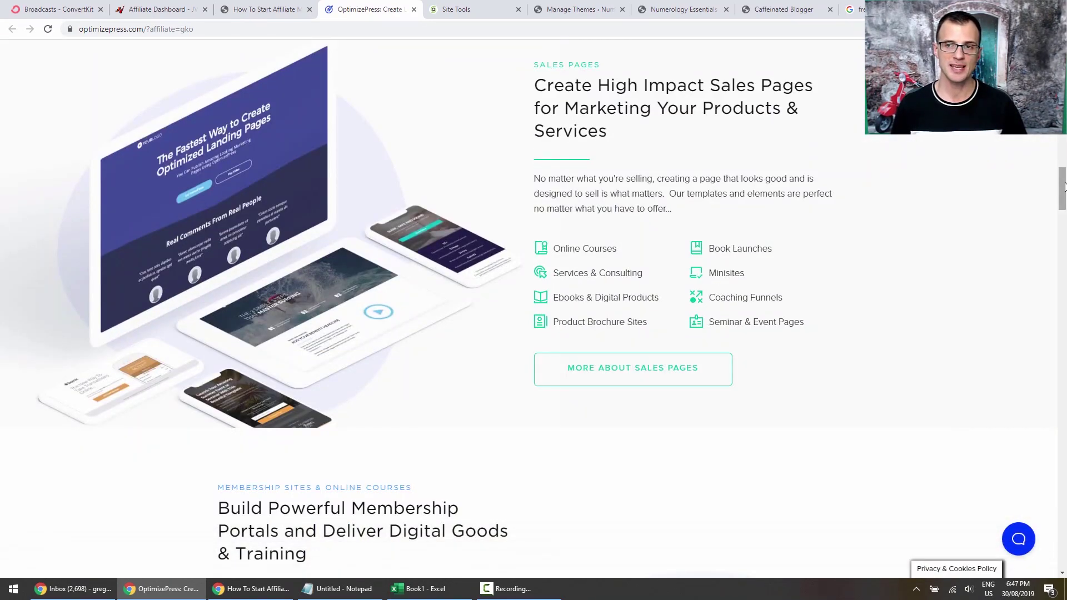
drag(1062, 188, 408, 349)
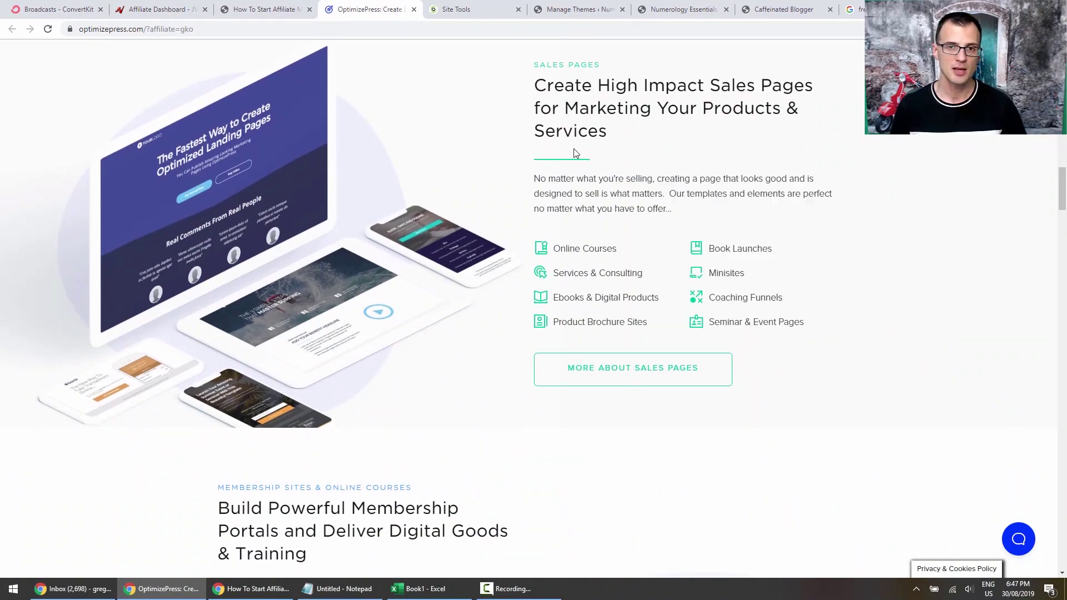
scroll(868, 300, down, 20)
drag(1062, 372, 1061, 47)
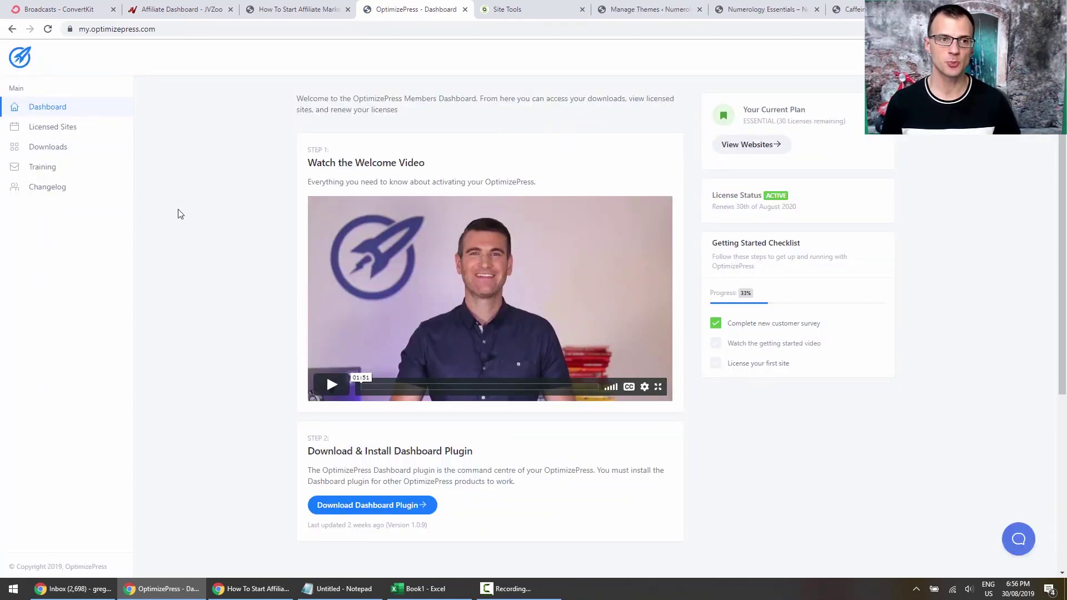
Download the Smart Theme v3 zip (op-smart-theme3_v1.0.6.zip) from the Downloads page.
click(59, 151)
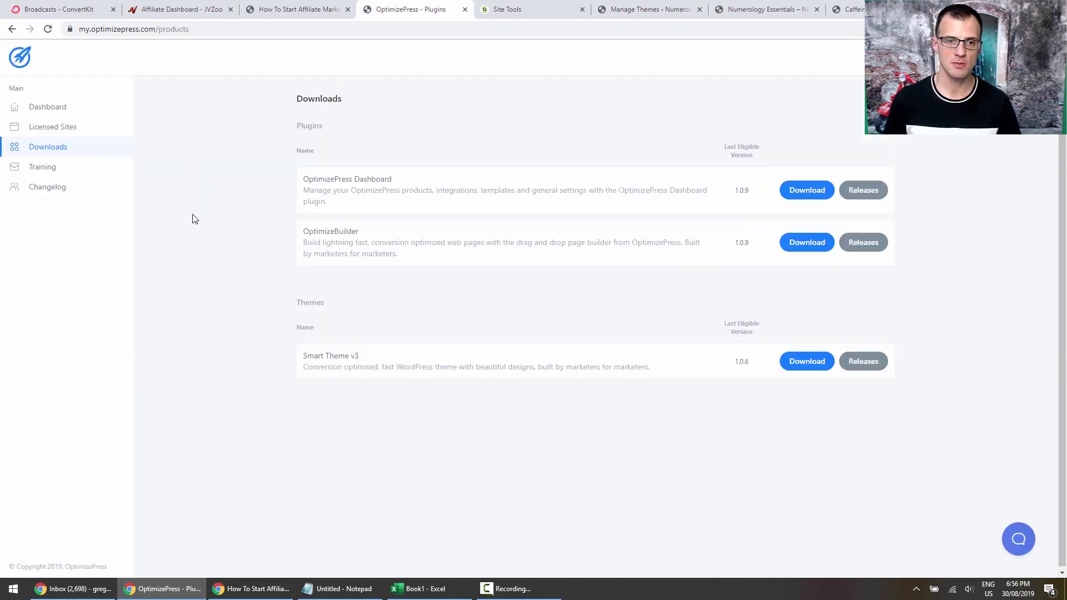
scroll(196, 222, down, 1)
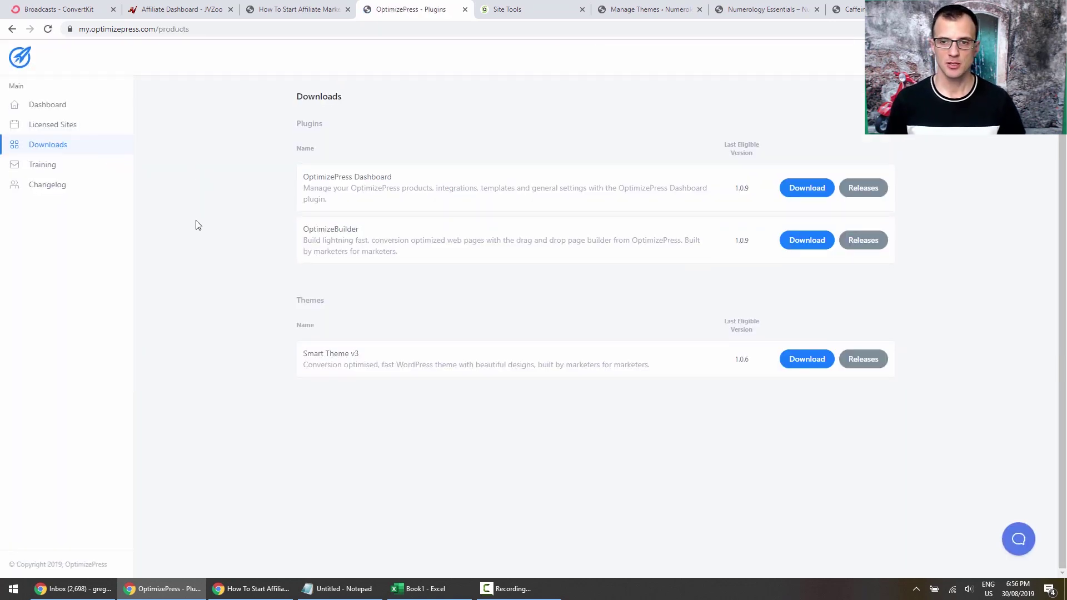
double_click(307, 300)
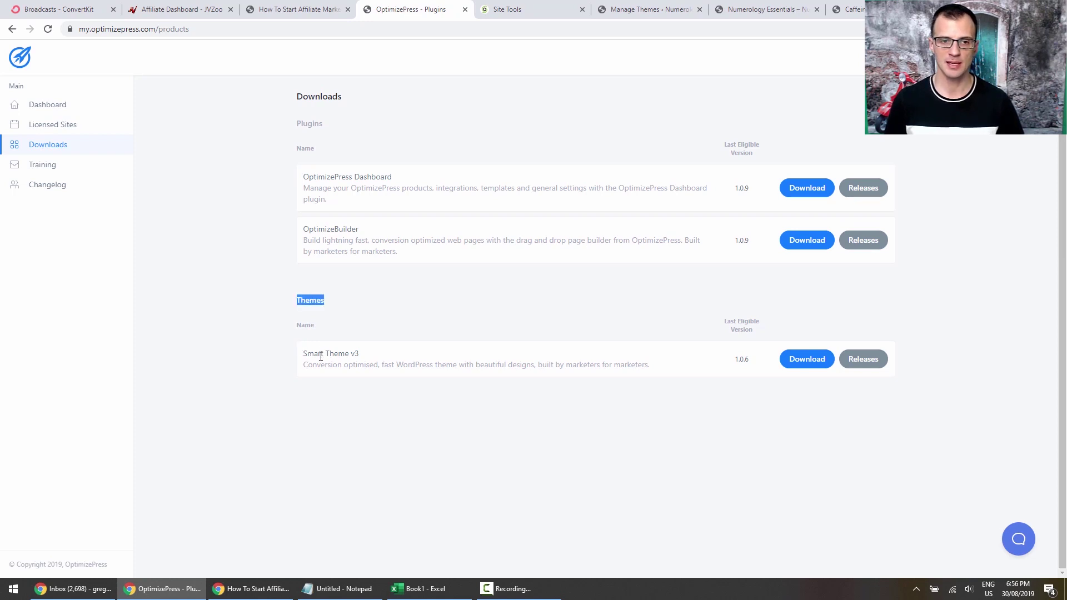
drag(303, 354, 553, 365)
click(588, 445)
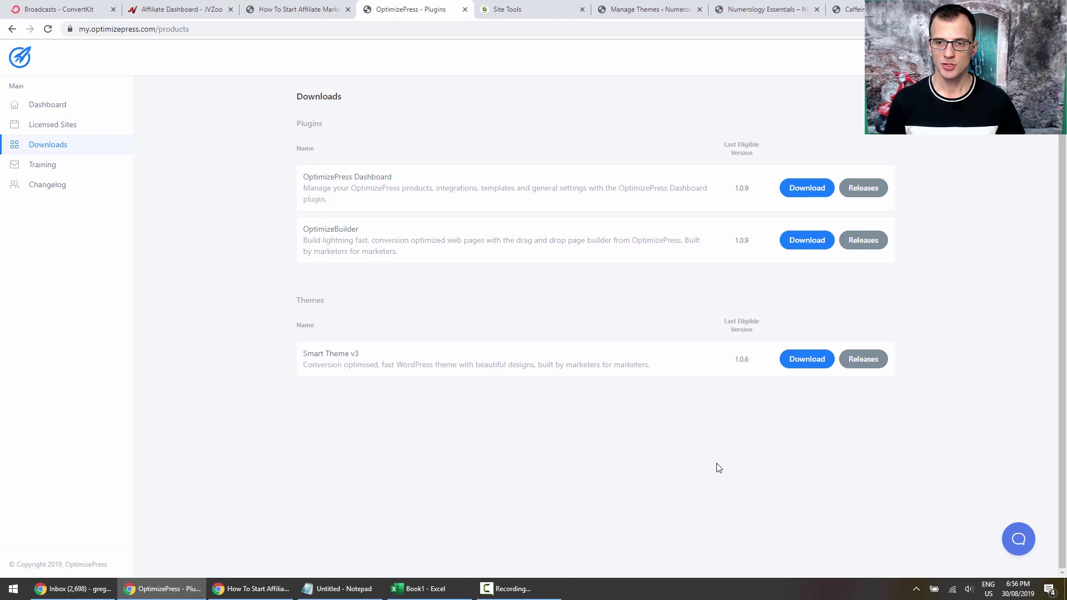
click(810, 365)
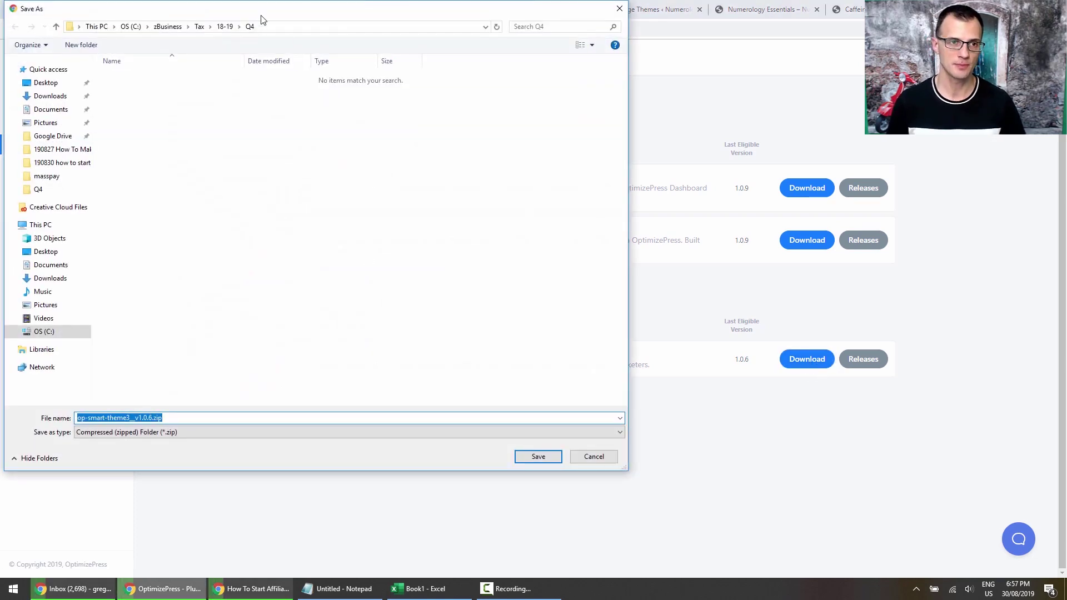
key(Escape)
Download the OptimizeBuilder plugin zip (op-builder_v1.0.9.zip) into the Themes folder.
mouse_move(312, 232)
mouse_down()
mouse_move(367, 241)
mouse_move(359, 251)
mouse_move(305, 227)
mouse_up()
click(388, 253)
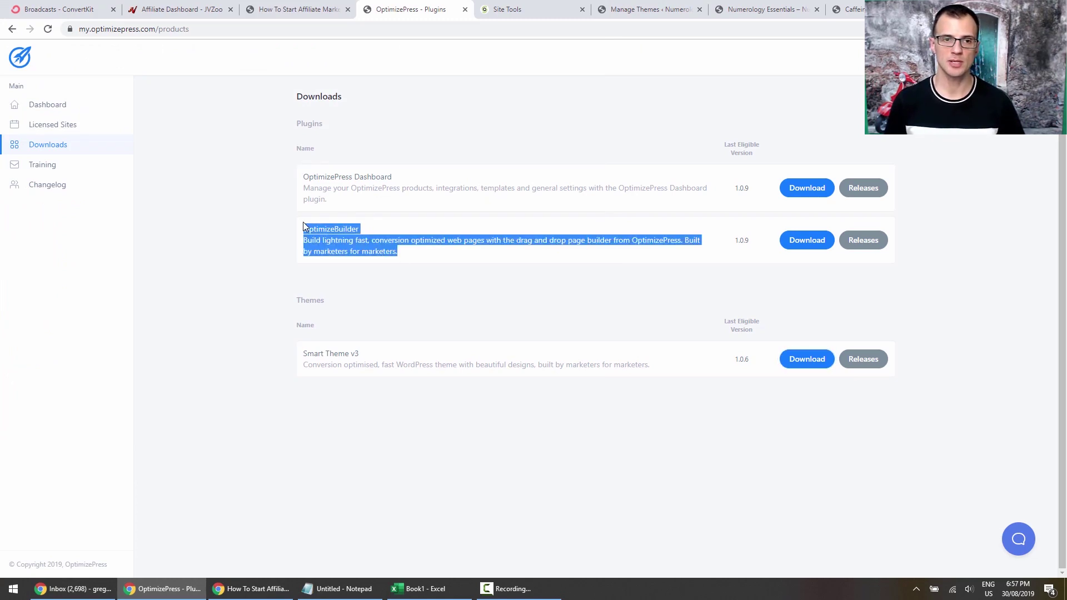
click(639, 262)
click(806, 245)
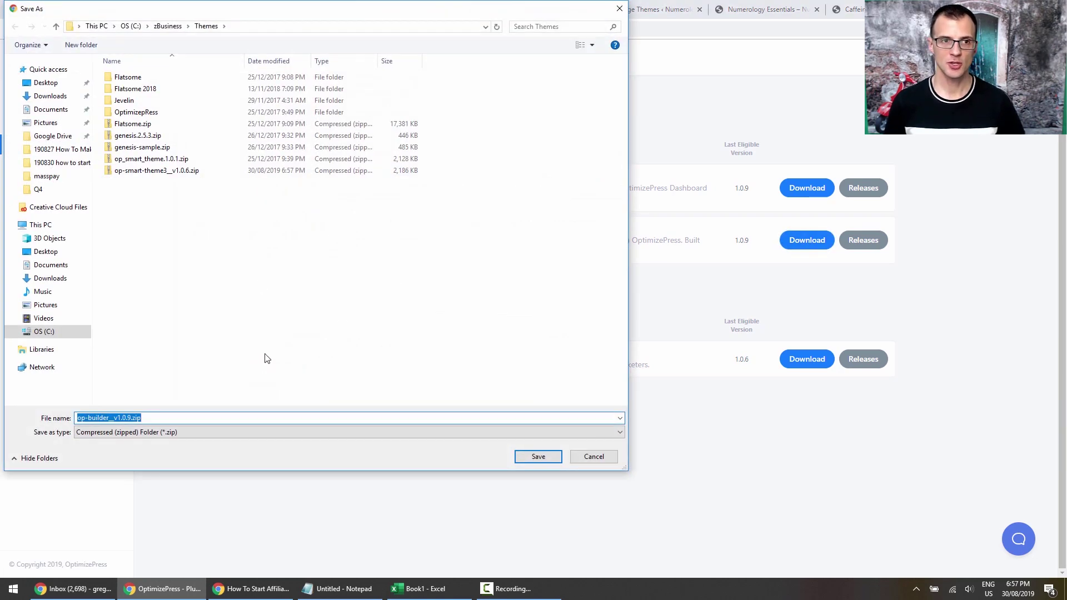
click(537, 456)
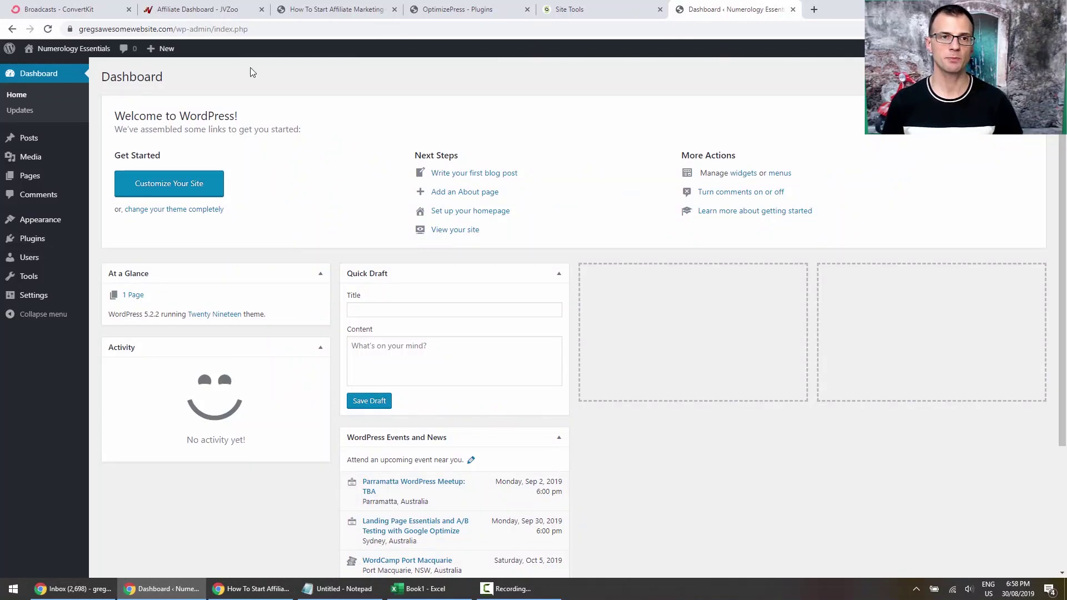
Open the Upload Theme panel under Add Themes and review its .zip format note.
mouse_move(33, 223)
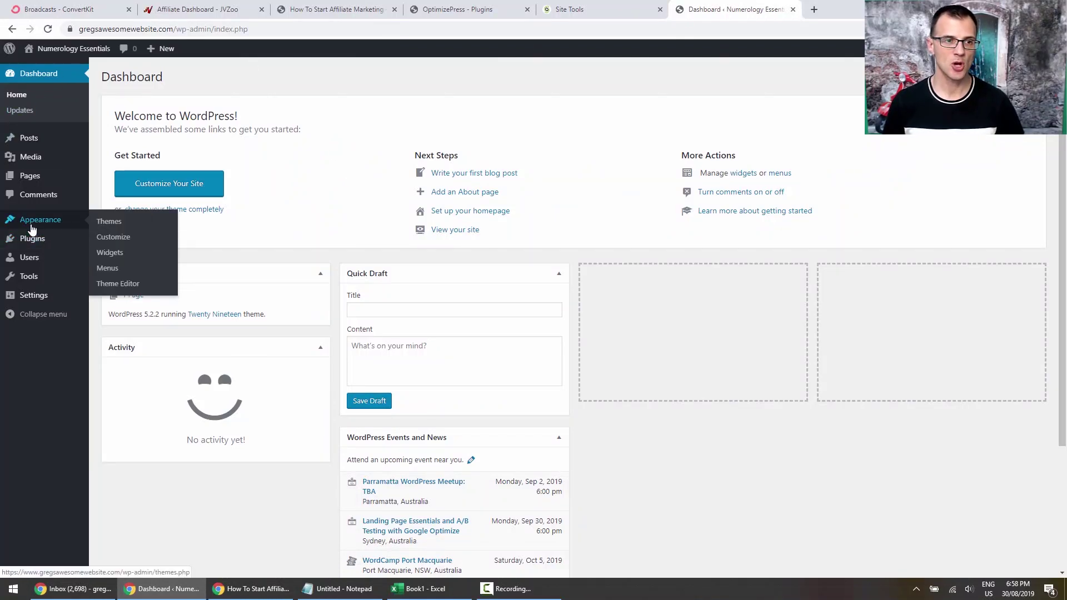
click(107, 222)
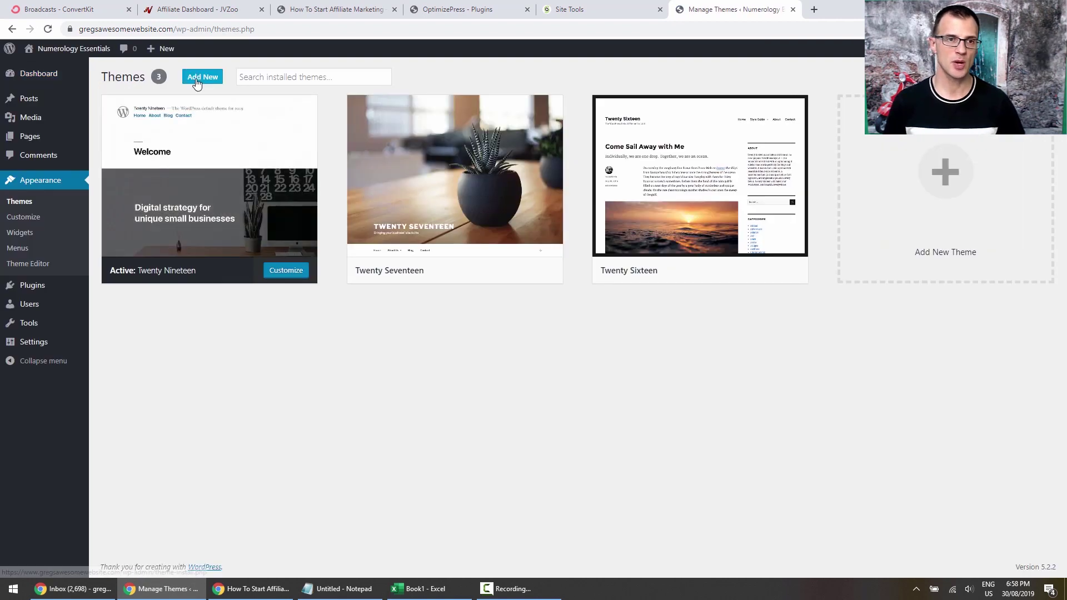
click(203, 79)
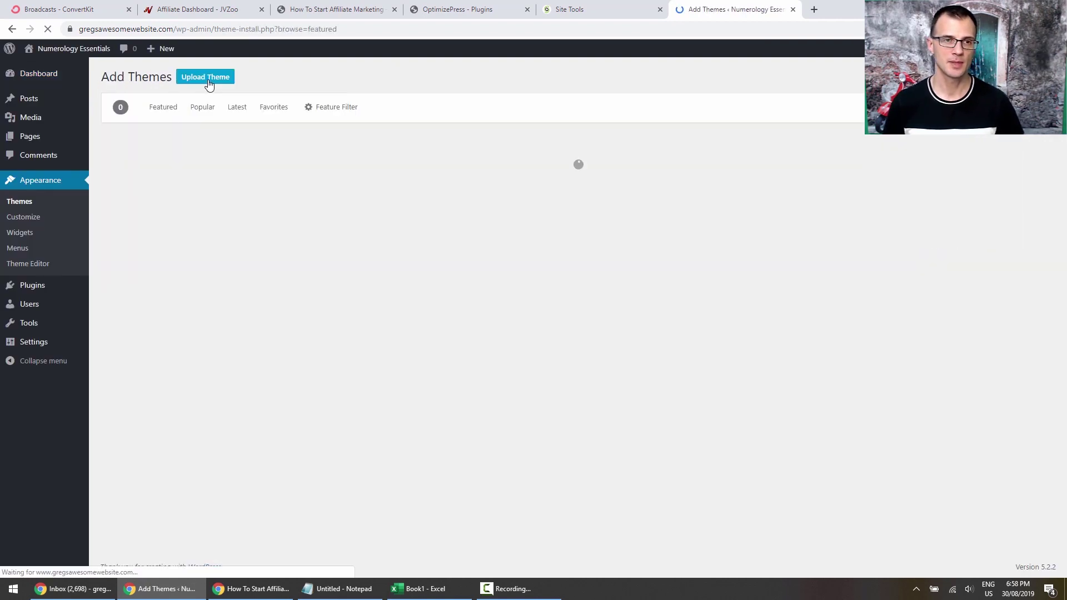
click(207, 81)
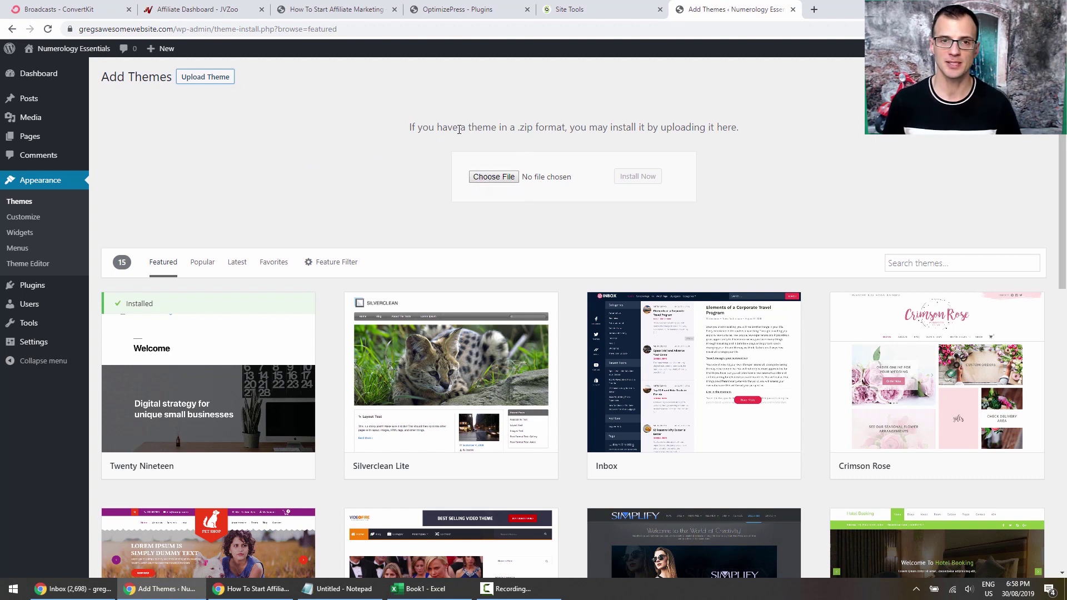
drag(459, 129, 536, 127)
click(545, 126)
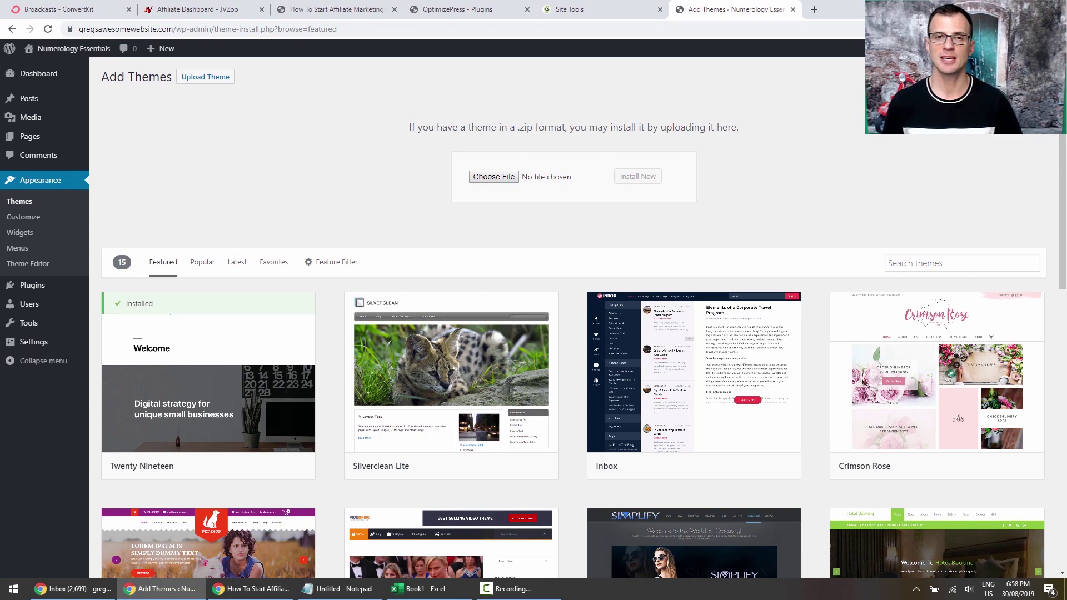
mouse_move(518, 130)
mouse_down()
mouse_move(543, 128)
mouse_move(515, 128)
mouse_up()
click(437, 125)
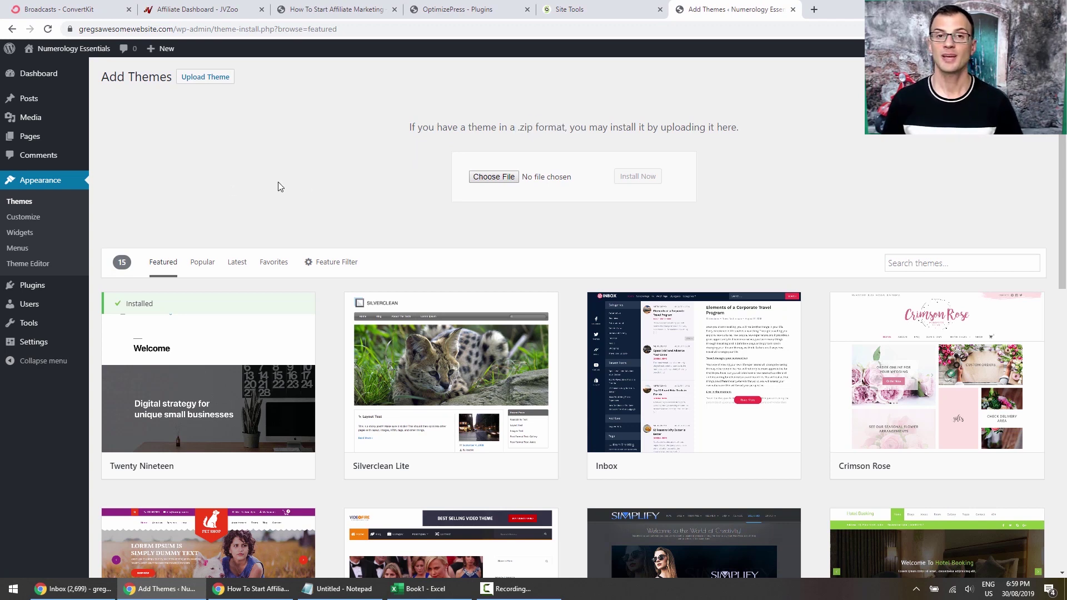
Choose op-smart-theme3_v1.0.6.zip and install it.
click(473, 177)
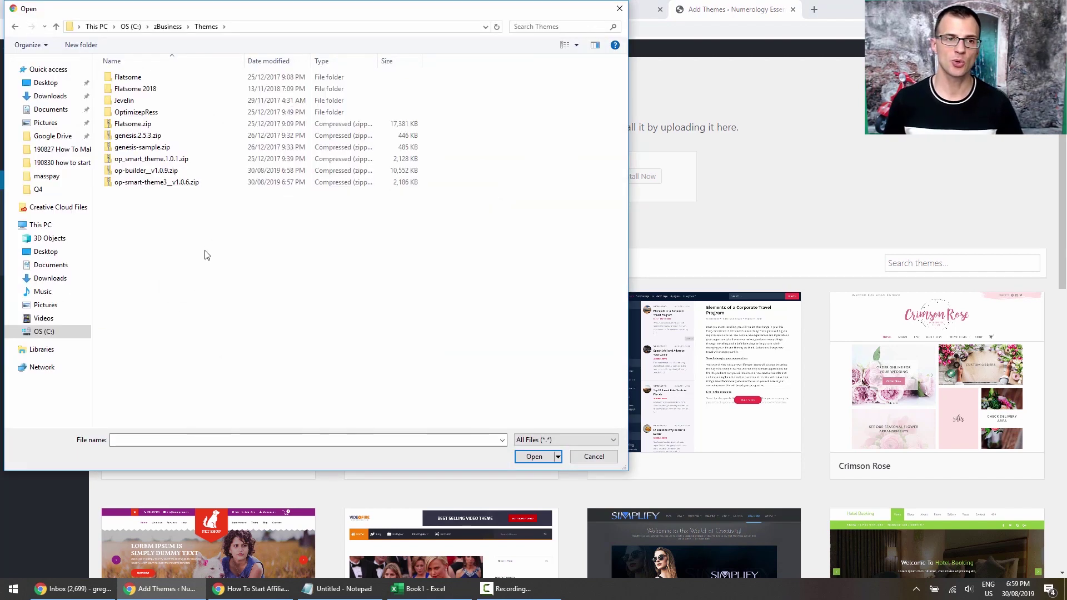
click(141, 185)
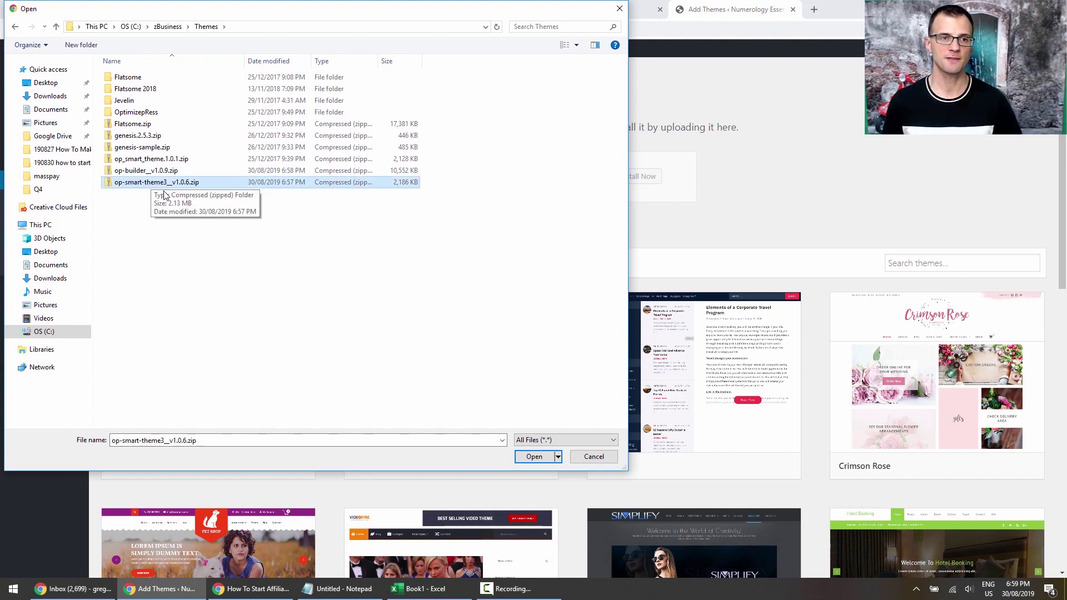
click(548, 461)
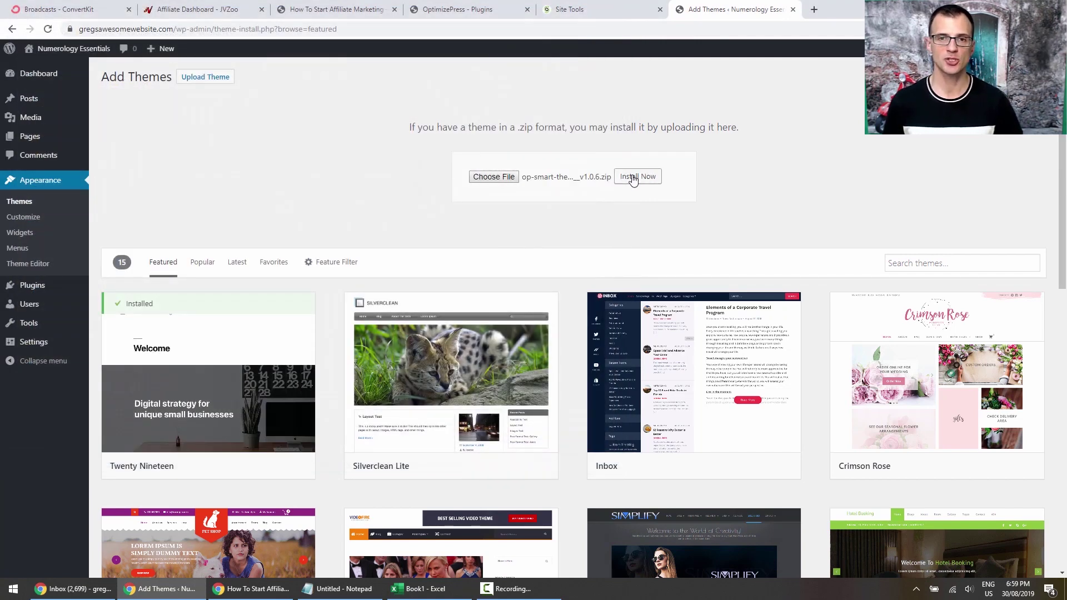
click(632, 178)
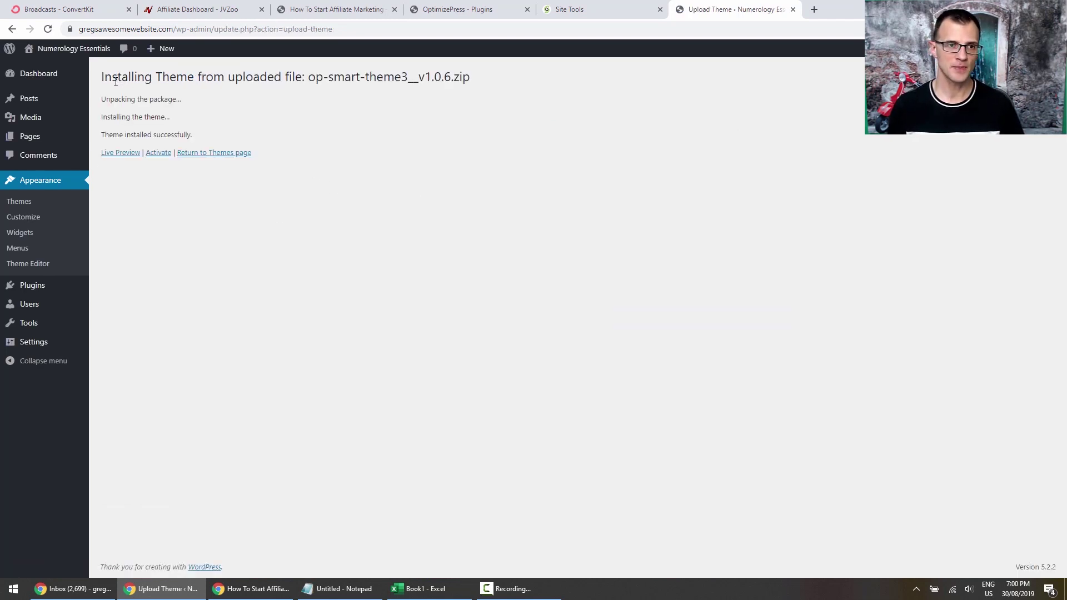
Activate Smart Theme v3 and open the live site in a new tab.
drag(127, 135, 192, 135)
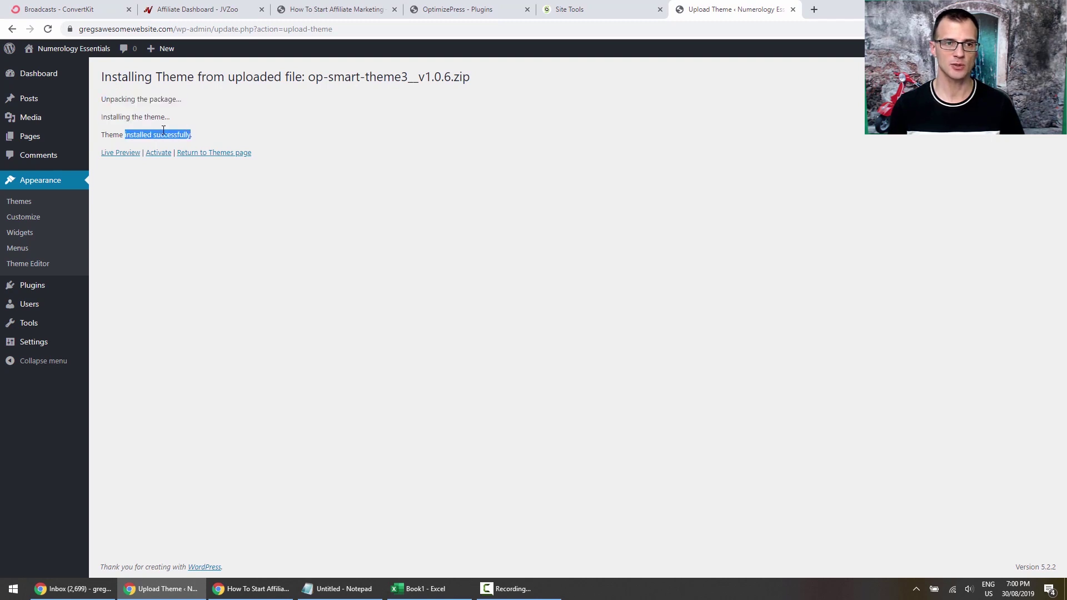
click(277, 128)
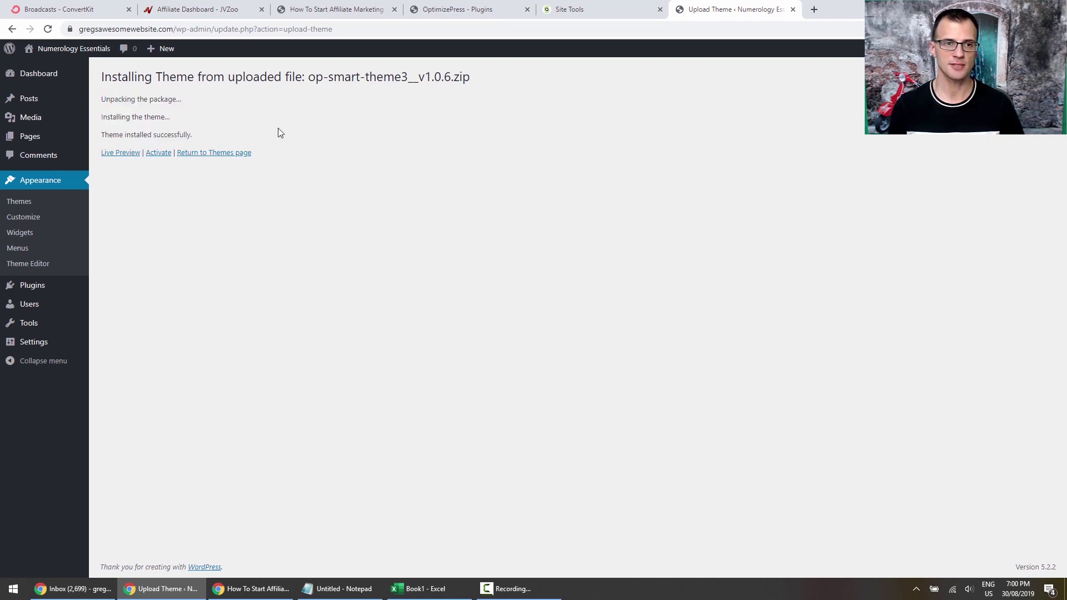
click(158, 153)
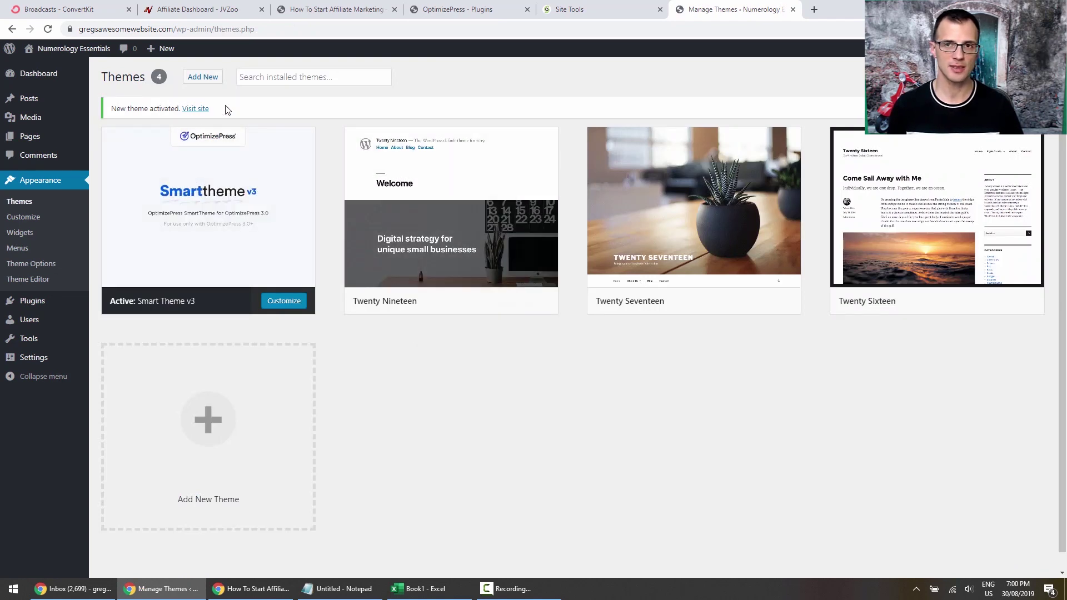
right_click(190, 111)
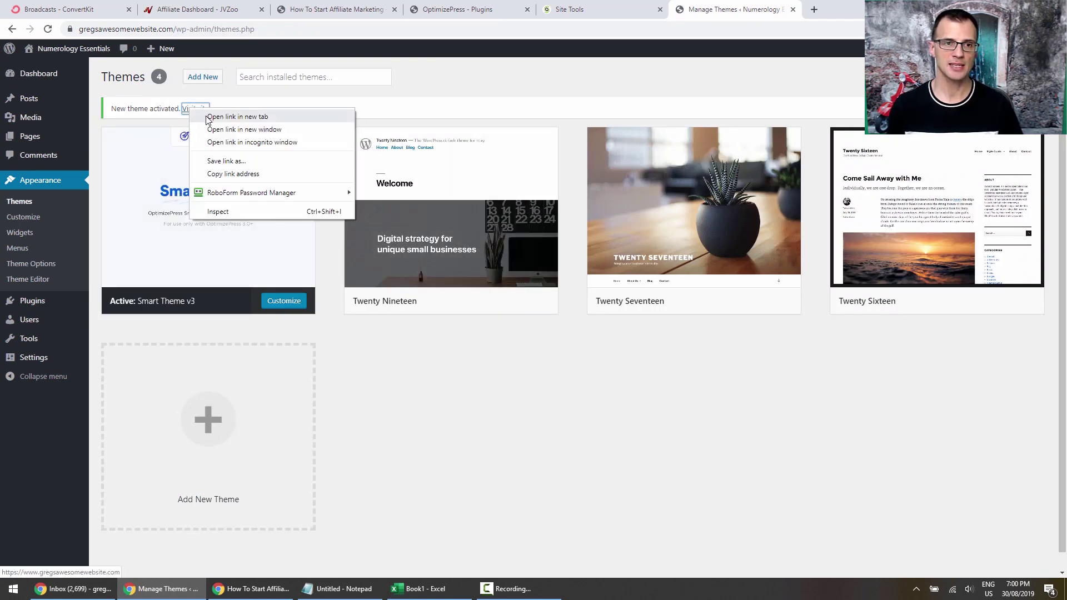
click(216, 116)
View the Numerology Essentials front page in Smart Theme, then return to the themes admin page.
click(832, 8)
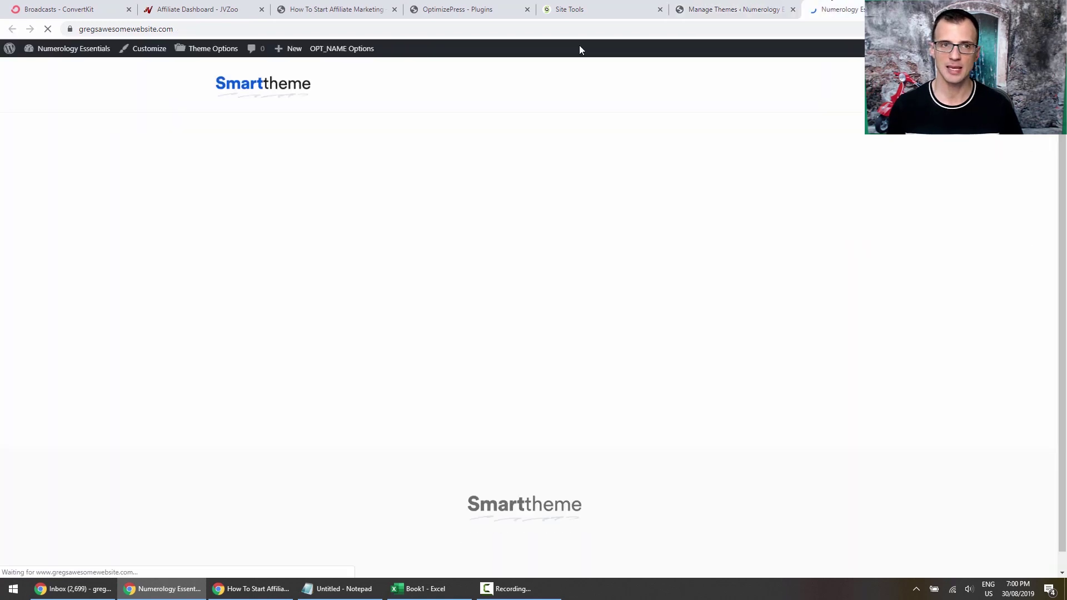
mouse_move(1061, 111)
mouse_down()
mouse_move(1061, 238)
mouse_move(1062, 103)
mouse_up()
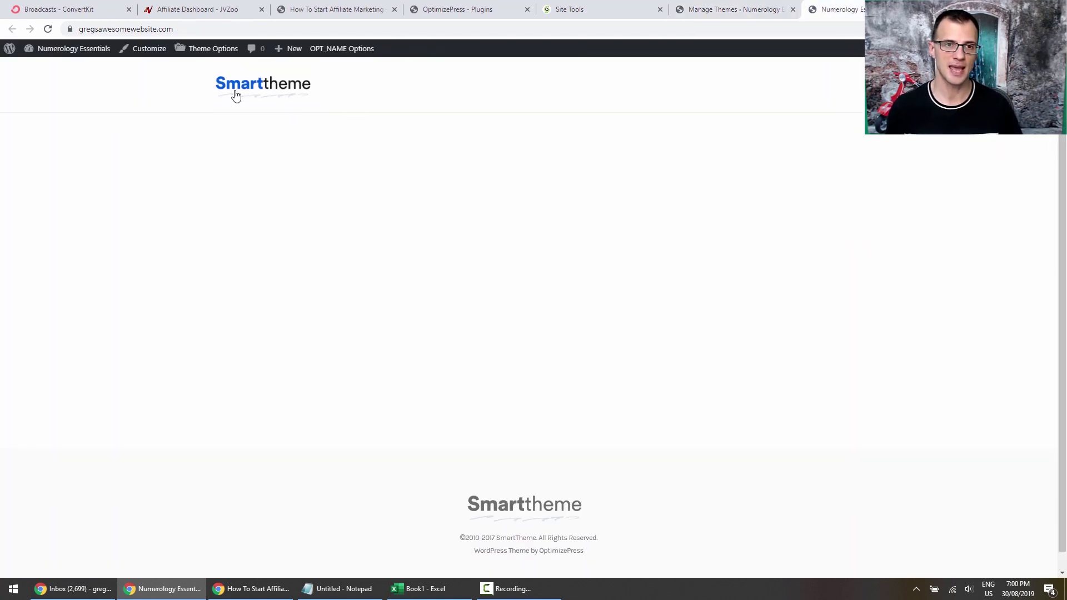
click(721, 10)
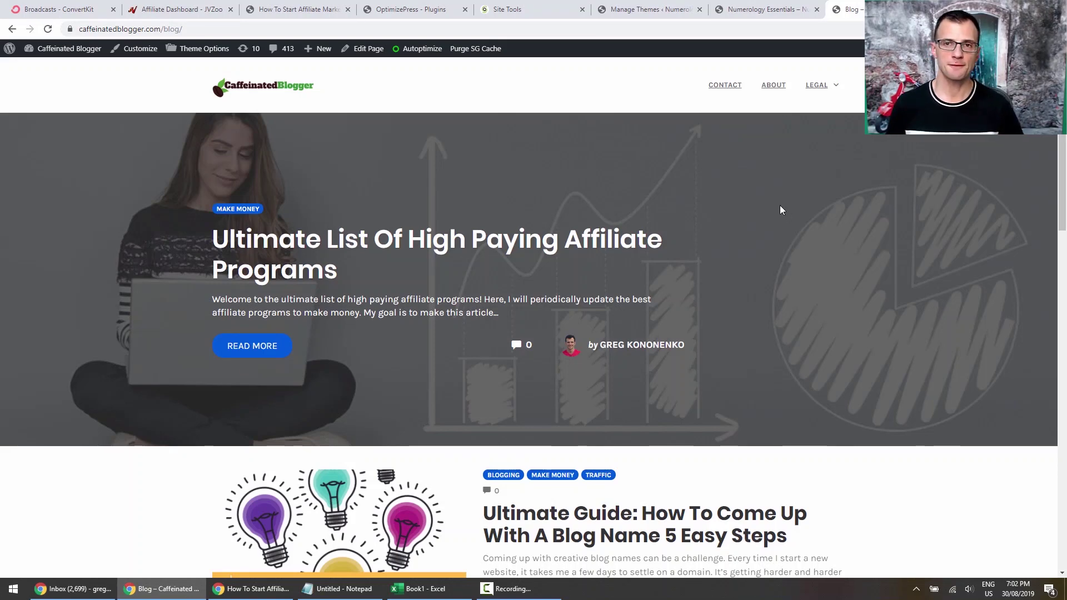
click(648, 9)
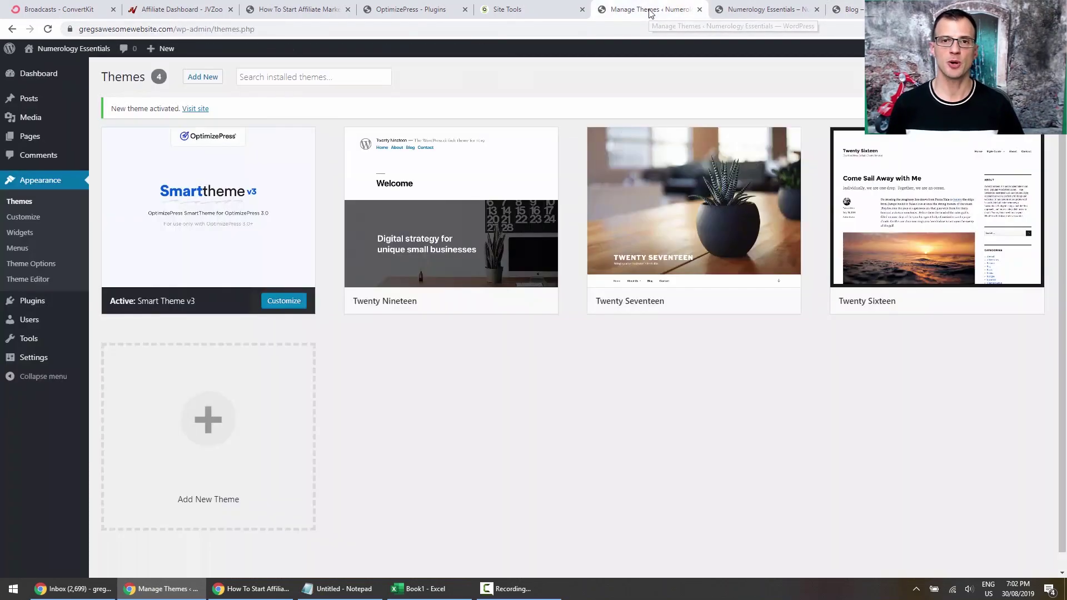
mouse_move(50, 103)
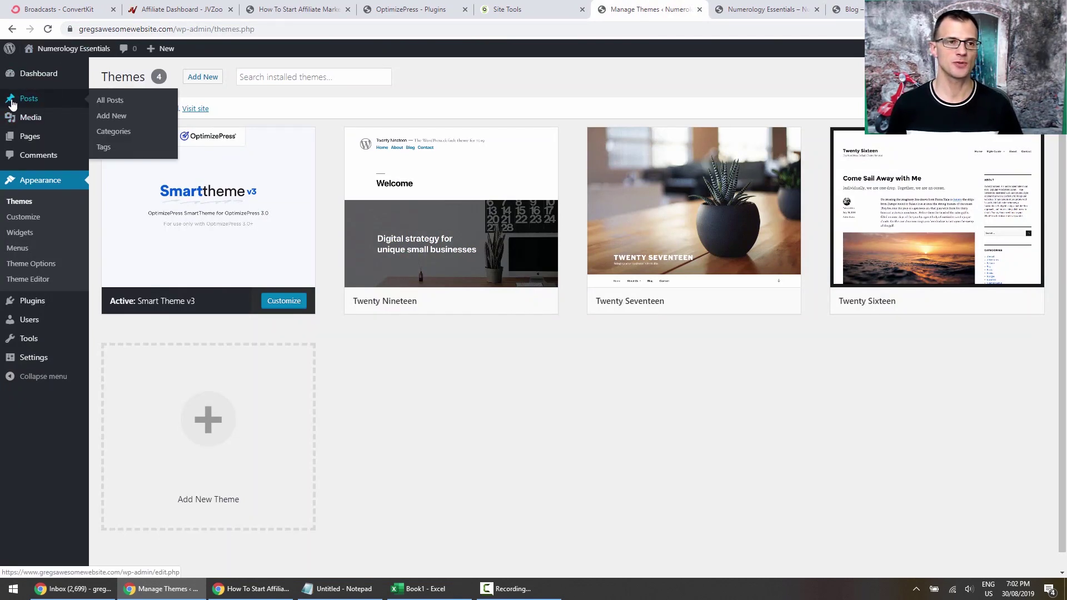
mouse_move(28, 139)
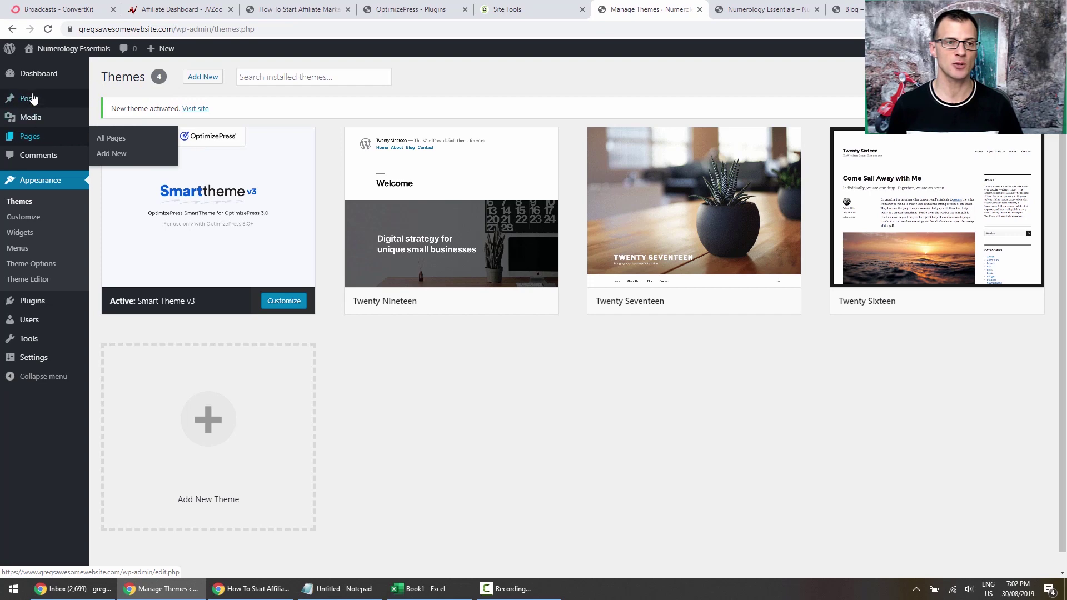
click(880, 9)
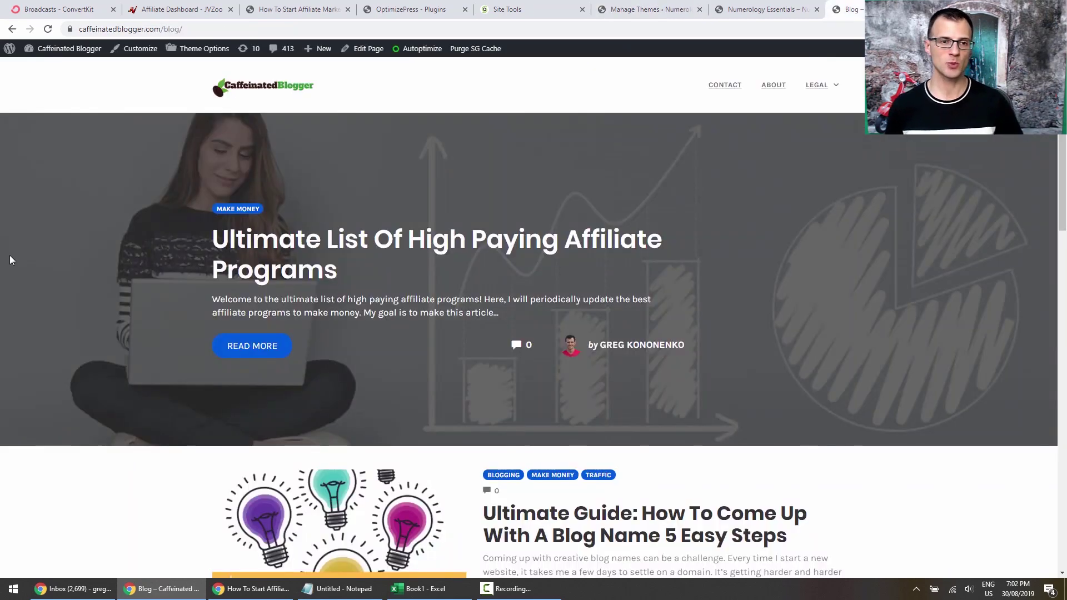
scroll(92, 220, down, 1)
scroll(92, 220, up, 1)
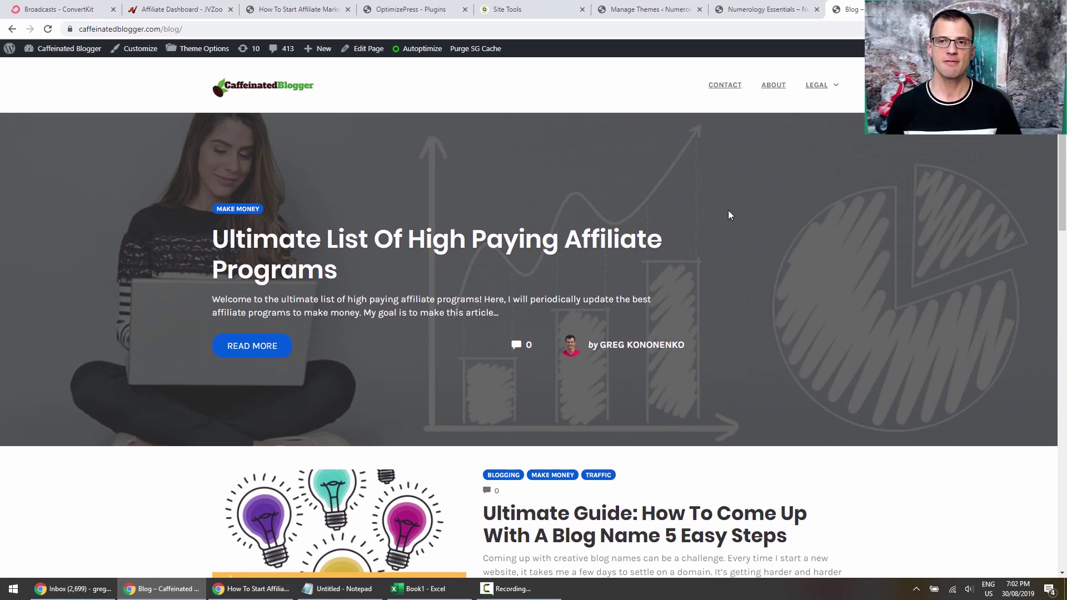
scroll(794, 261, down, 5)
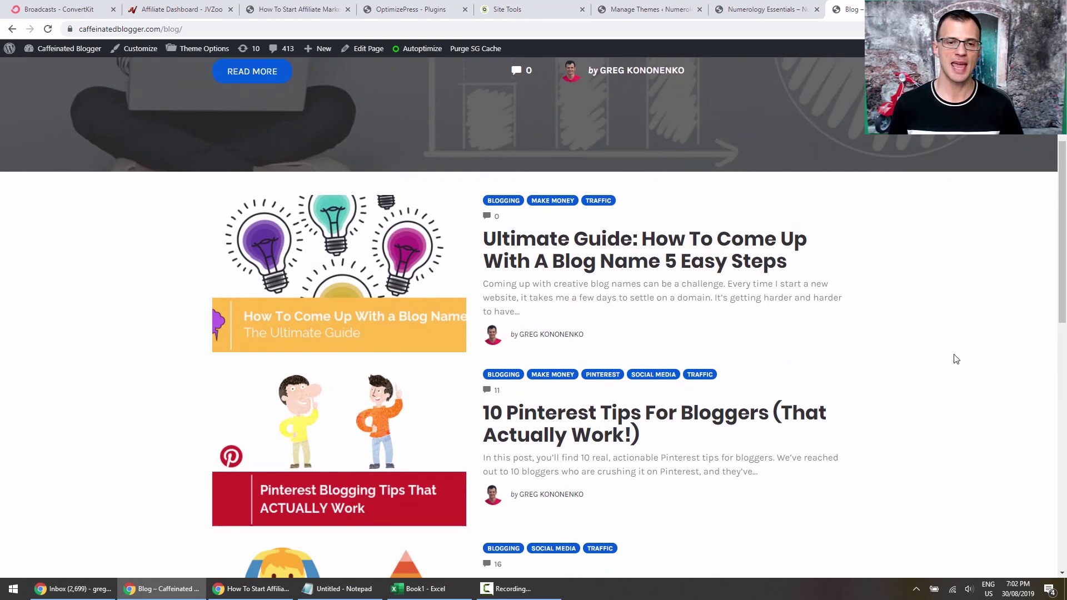
scroll(952, 357, up, 5)
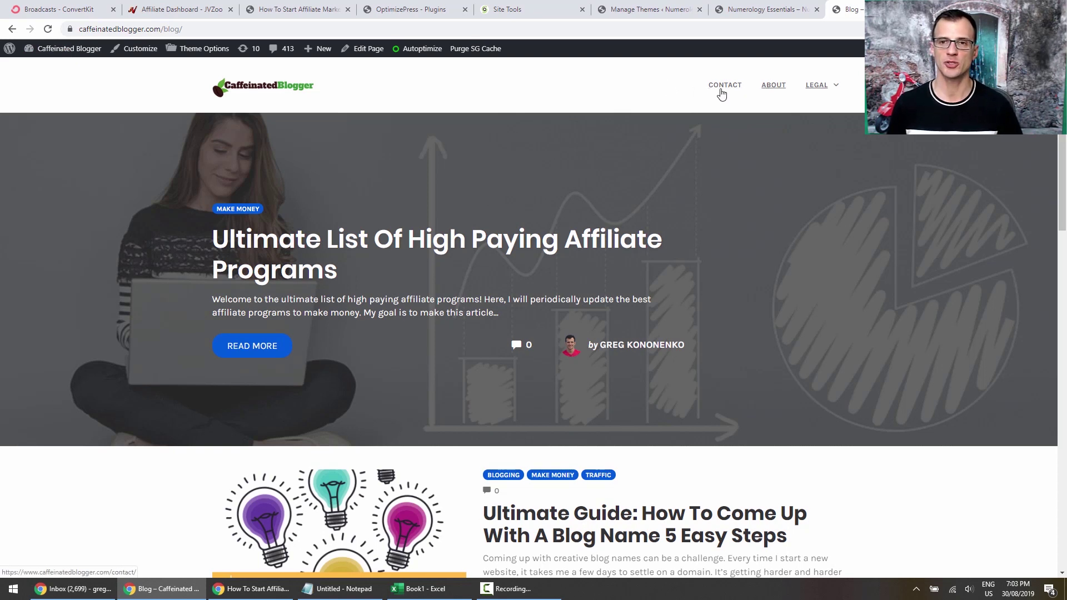
mouse_move(821, 90)
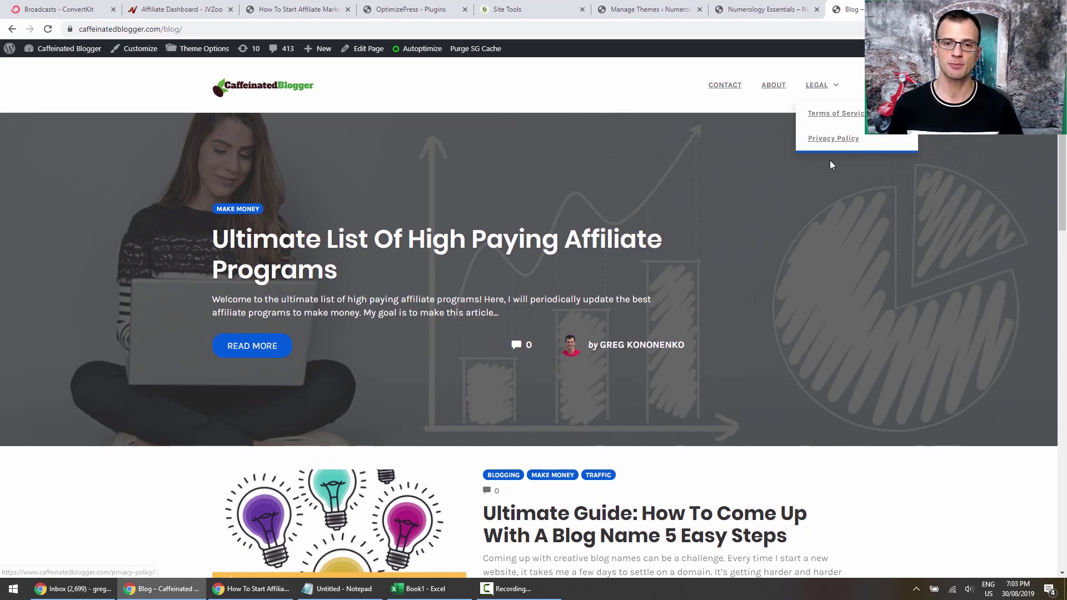
scroll(711, 201, down, 5)
click(594, 235)
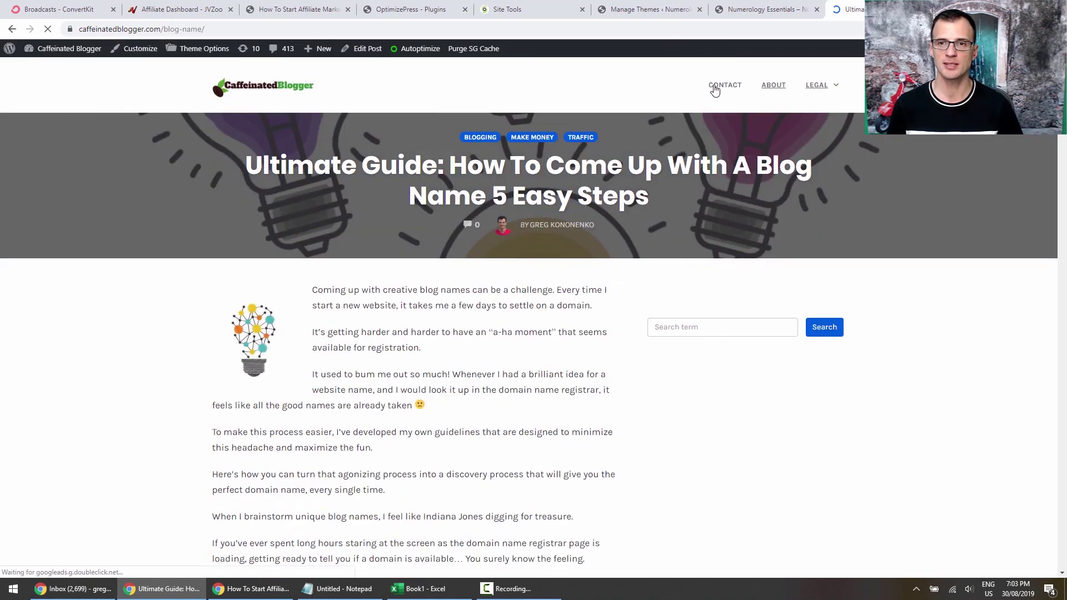
scroll(631, 273, down, 4)
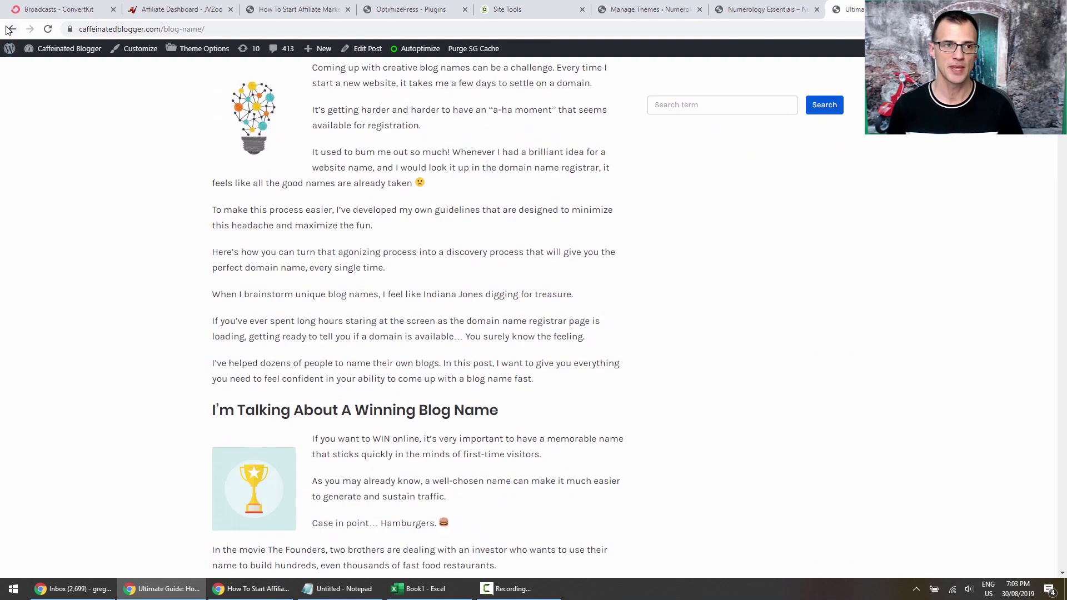
click(9, 29)
scroll(776, 269, up, 7)
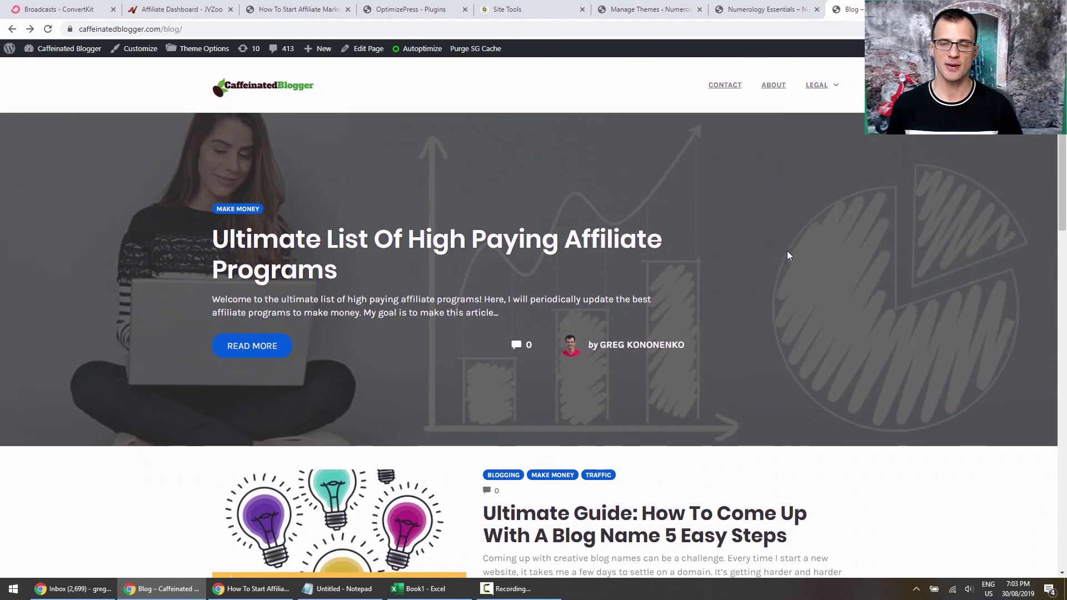
scroll(755, 239, down, 5)
scroll(724, 218, up, 5)
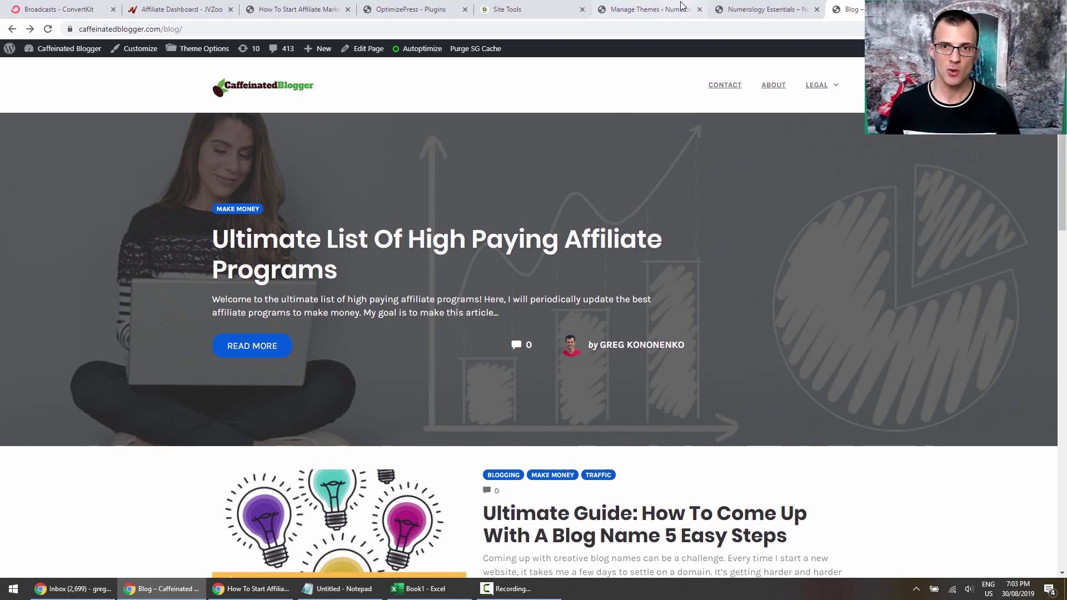
click(646, 9)
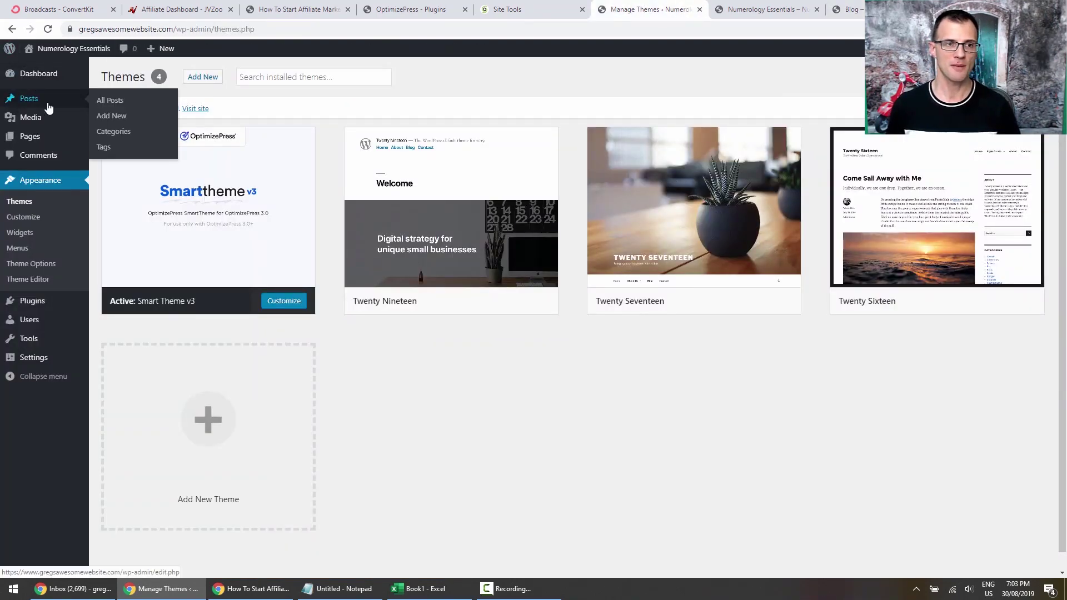
Browse the Caffeinated Blogger blog listing and open '10 Pinterest Tips For Bloggers (That Actually Work!)'.
click(853, 9)
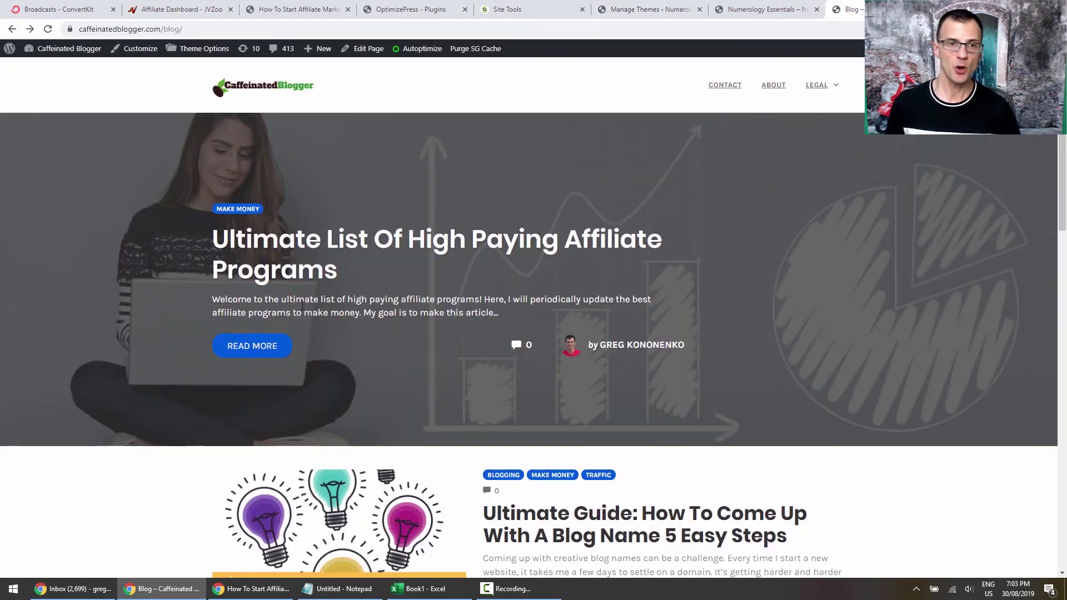
scroll(1059, 233, down, 5)
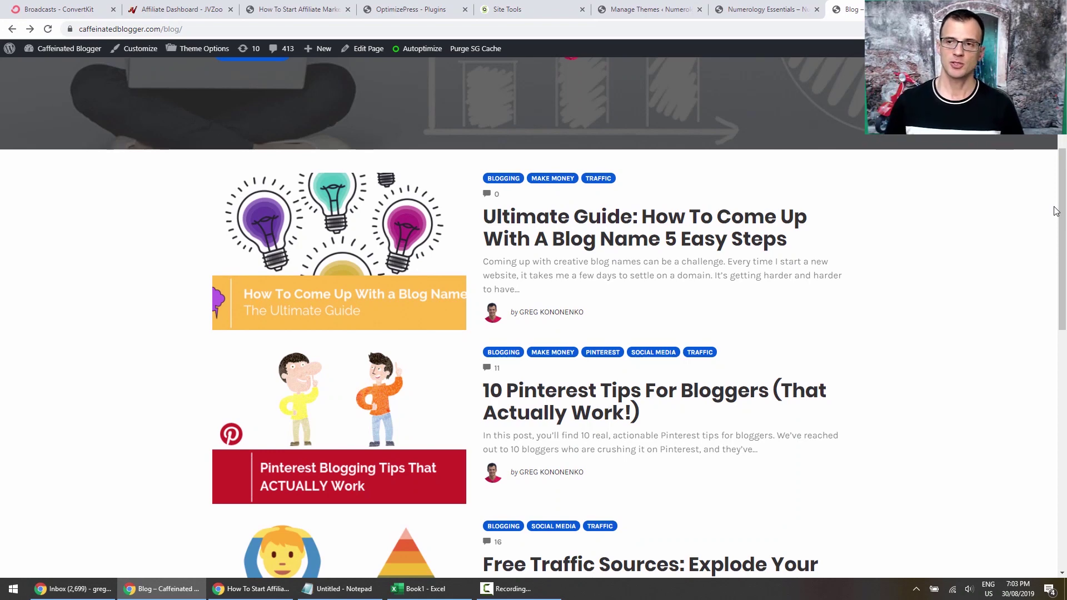
scroll(1054, 211, up, 5)
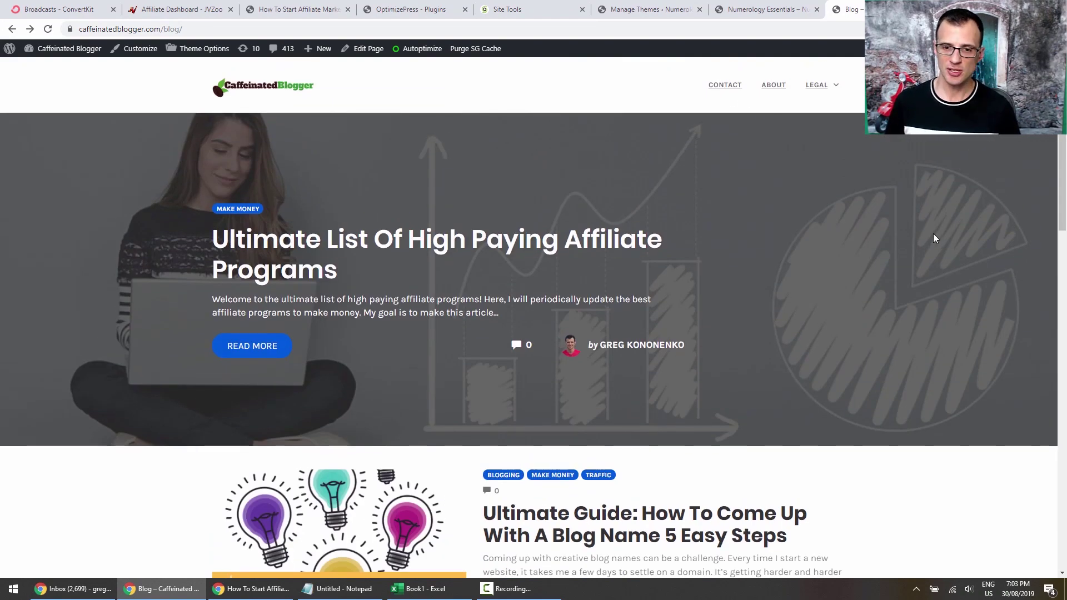
scroll(932, 238, down, 4)
scroll(882, 309, down, 7)
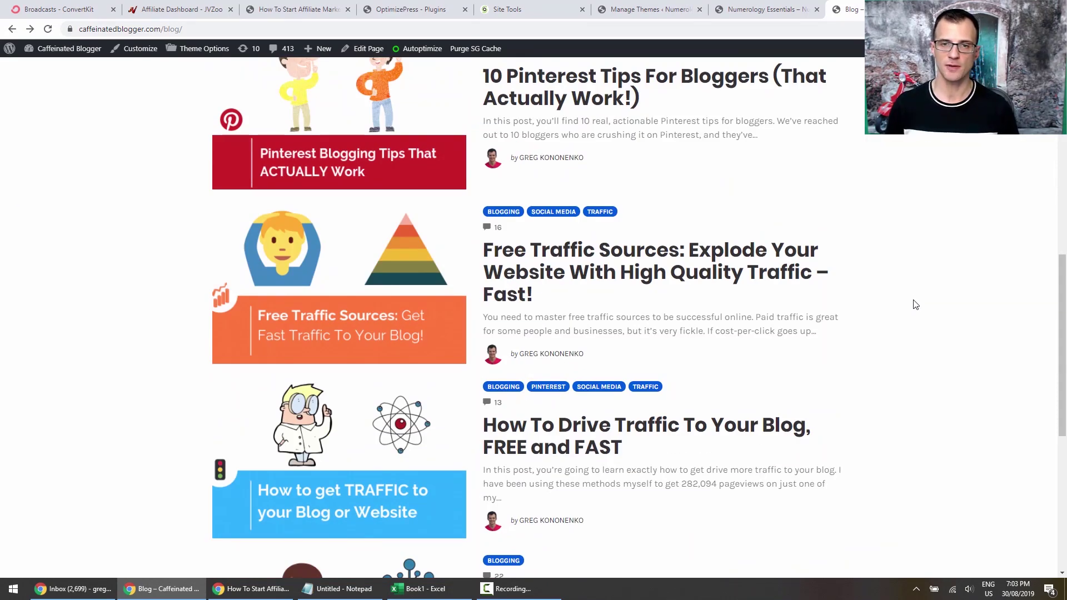
scroll(900, 303, down, 1)
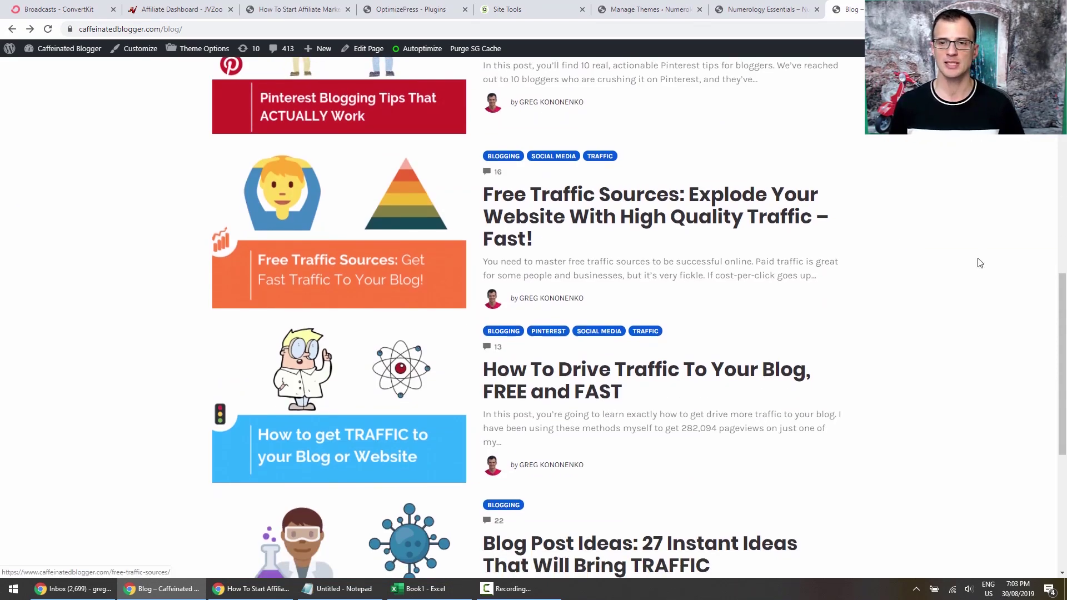
scroll(980, 263, down, 4)
scroll(805, 374, up, 9)
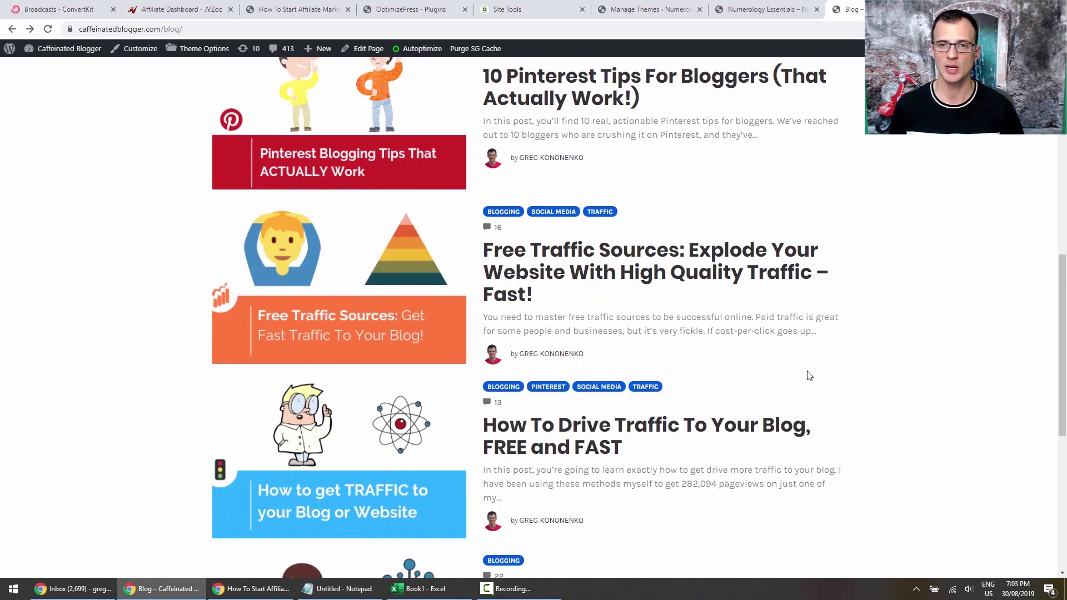
click(647, 9)
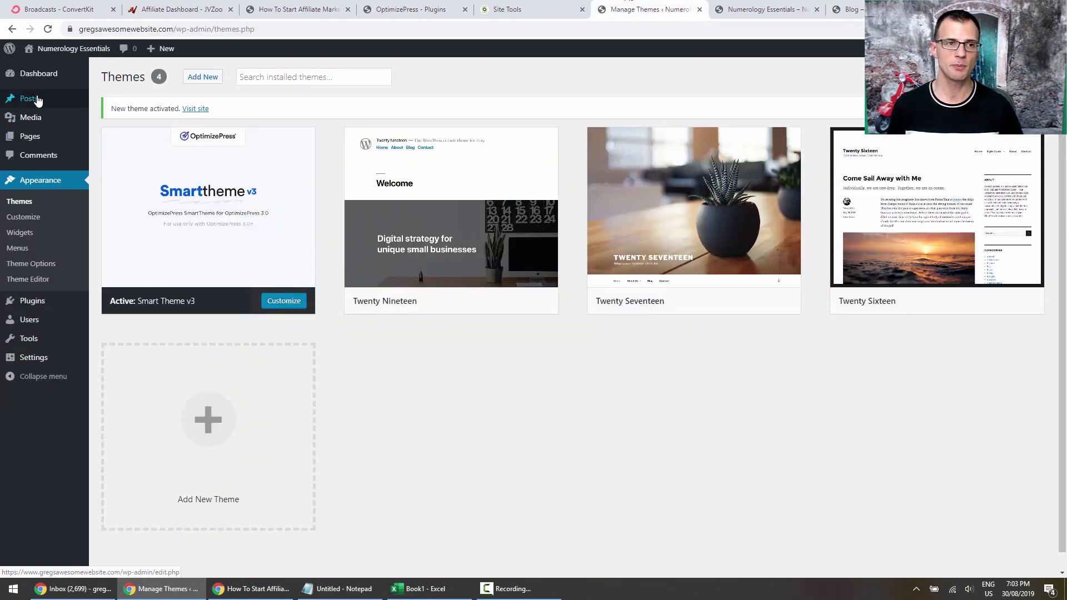
mouse_move(11, 106)
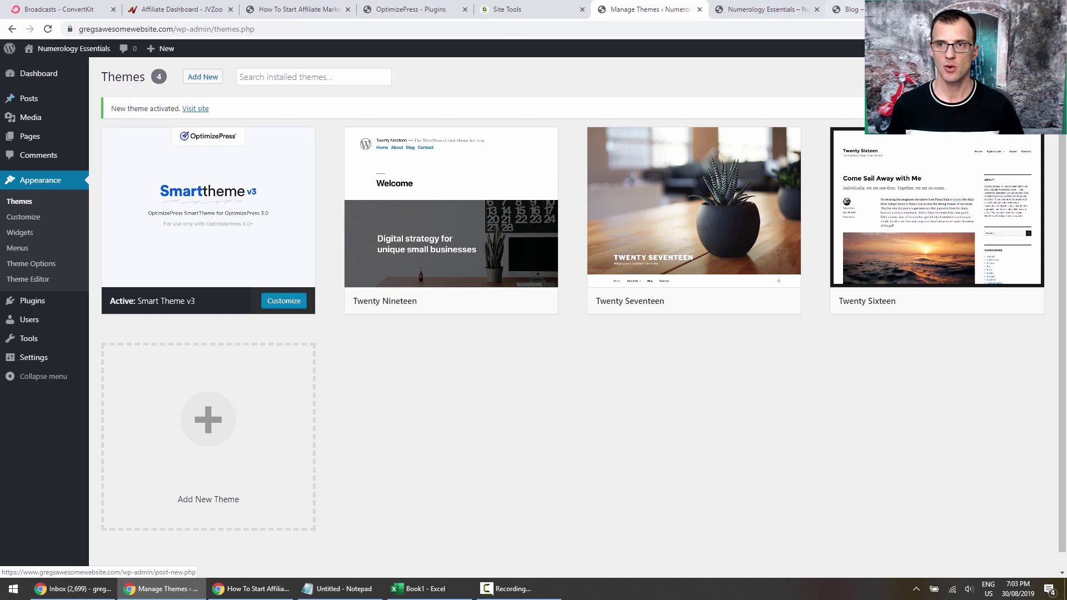
click(847, 9)
click(567, 304)
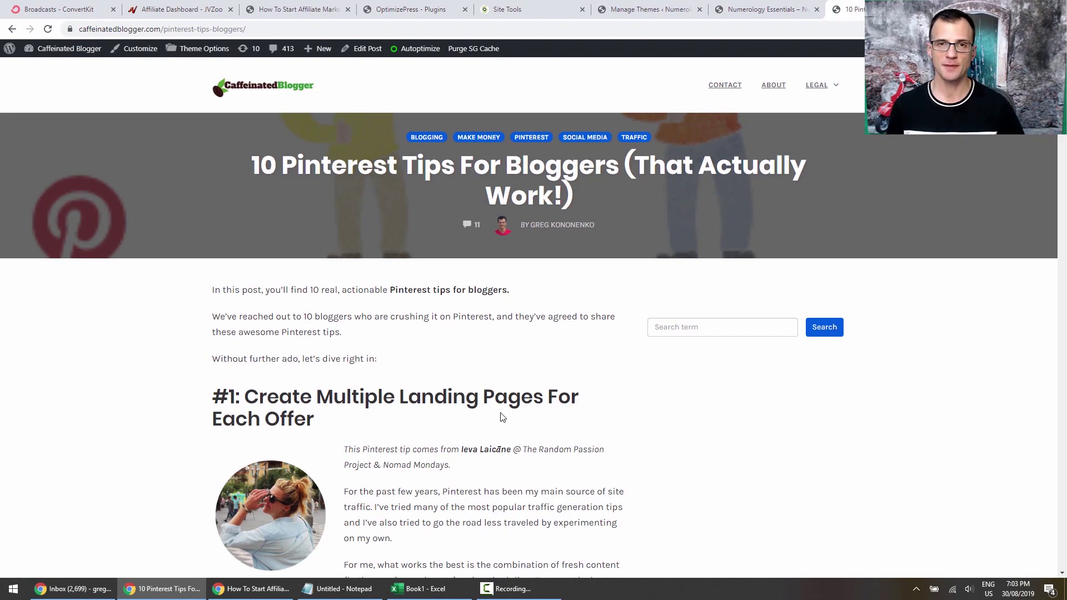
Read through the Pinterest tips post, then go back to the Numerology Essentials Themes page.
scroll(472, 353, down, 15)
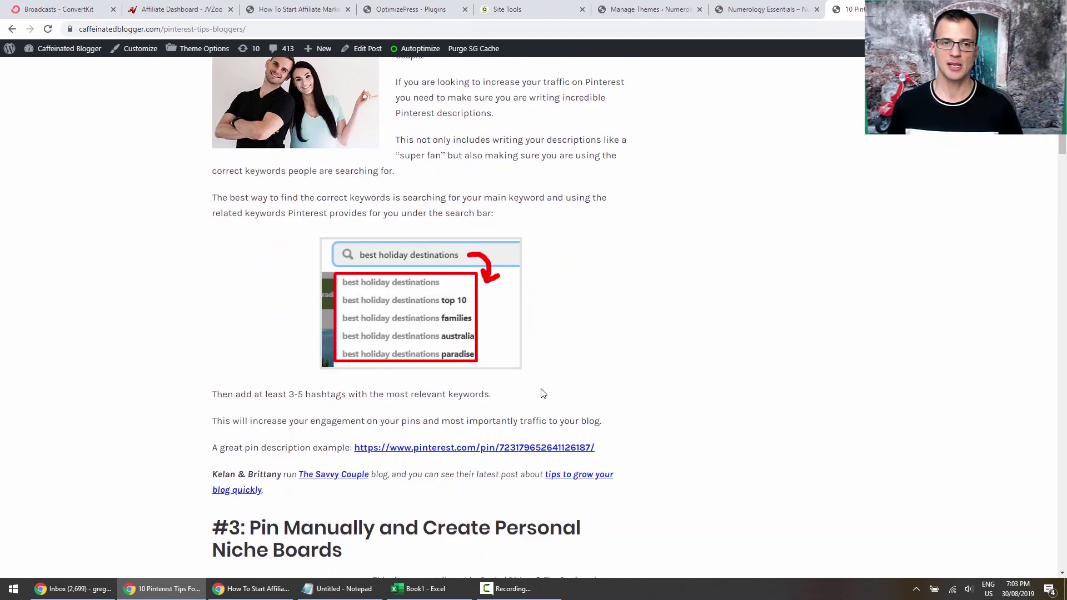
scroll(535, 380, up, 10)
scroll(535, 380, up, 6)
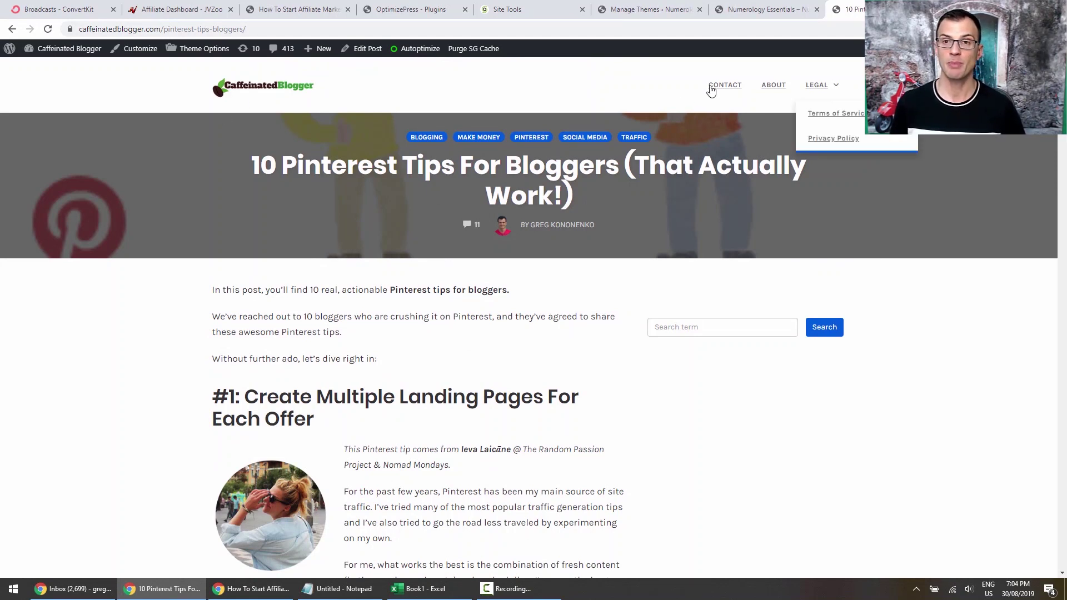
scroll(716, 295, down, 20)
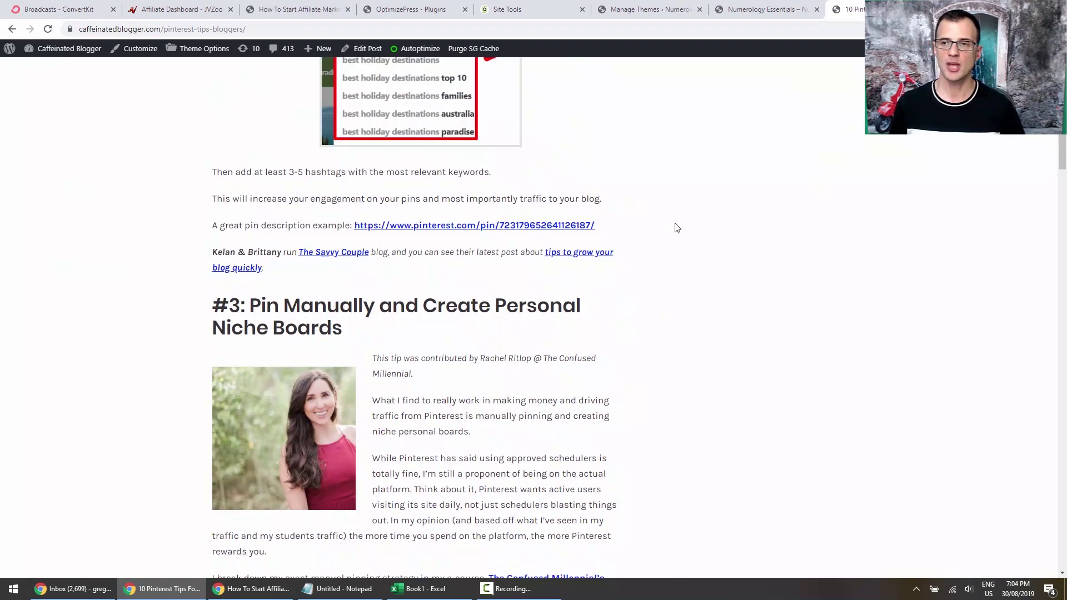
scroll(594, 465, down, 15)
scroll(676, 373, up, 20)
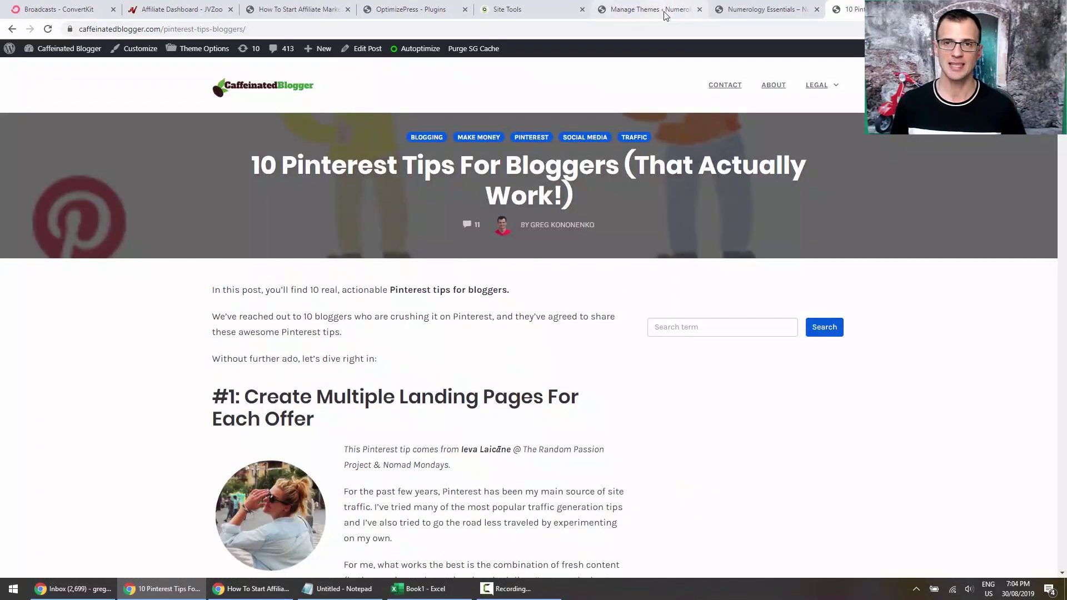
click(666, 11)
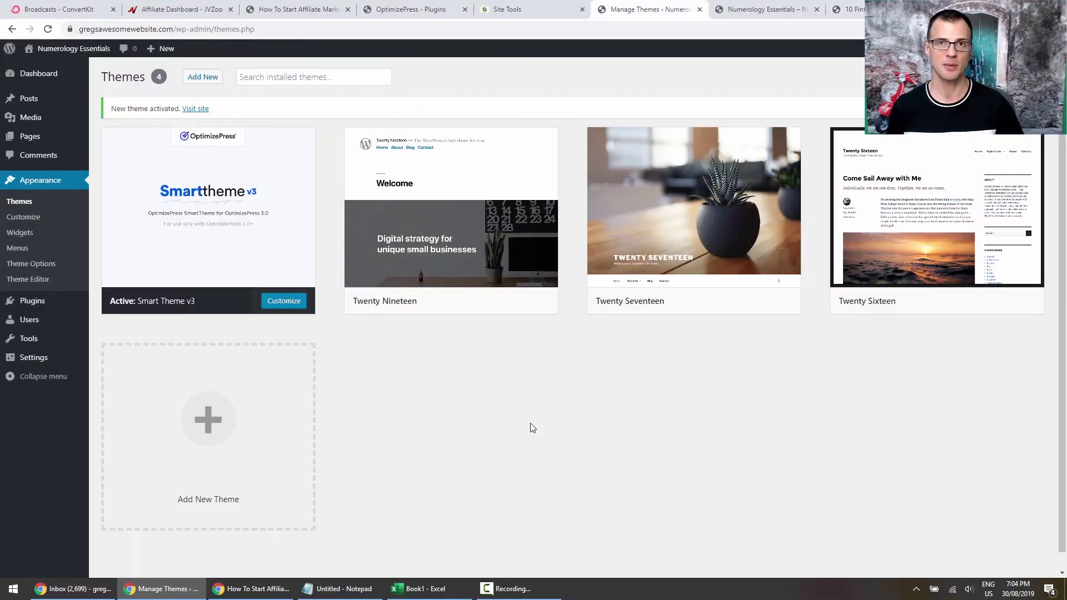
Move the Privacy Policy and Sample Page pages to the Trash.
mouse_move(23, 141)
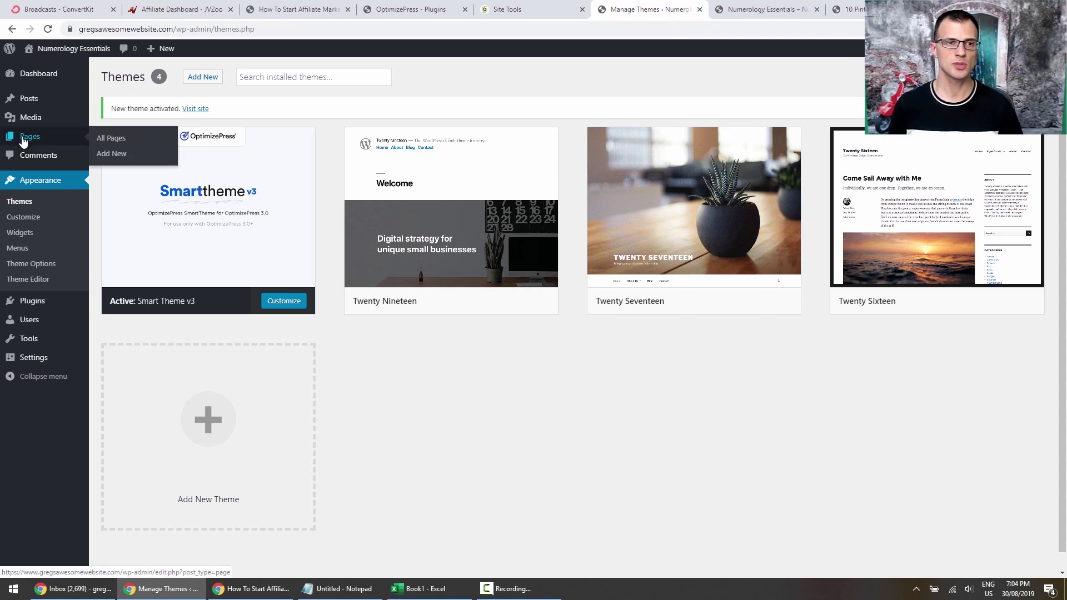
click(109, 139)
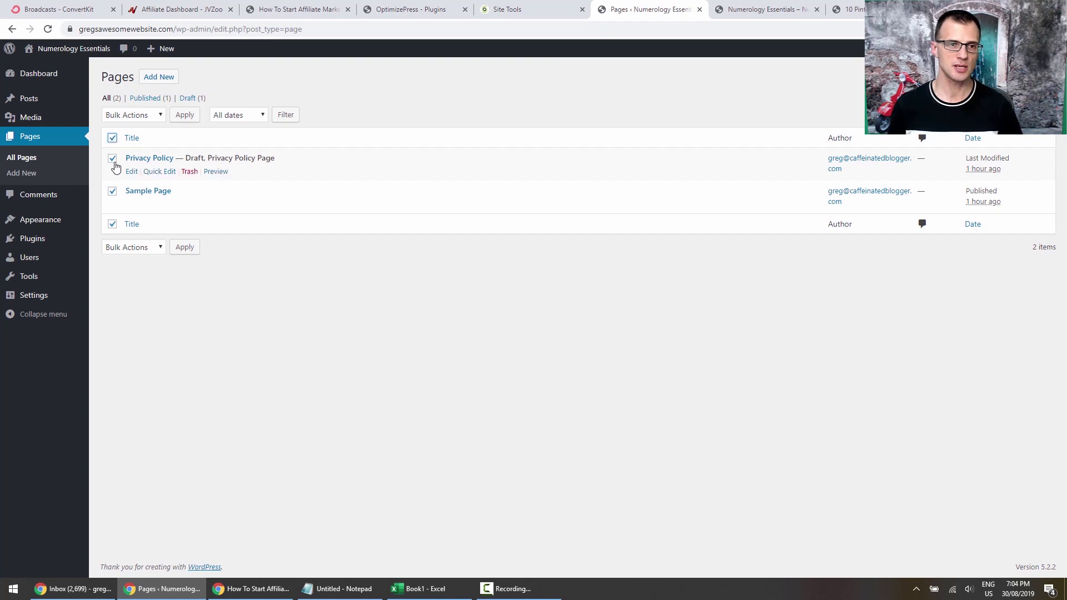
click(139, 113)
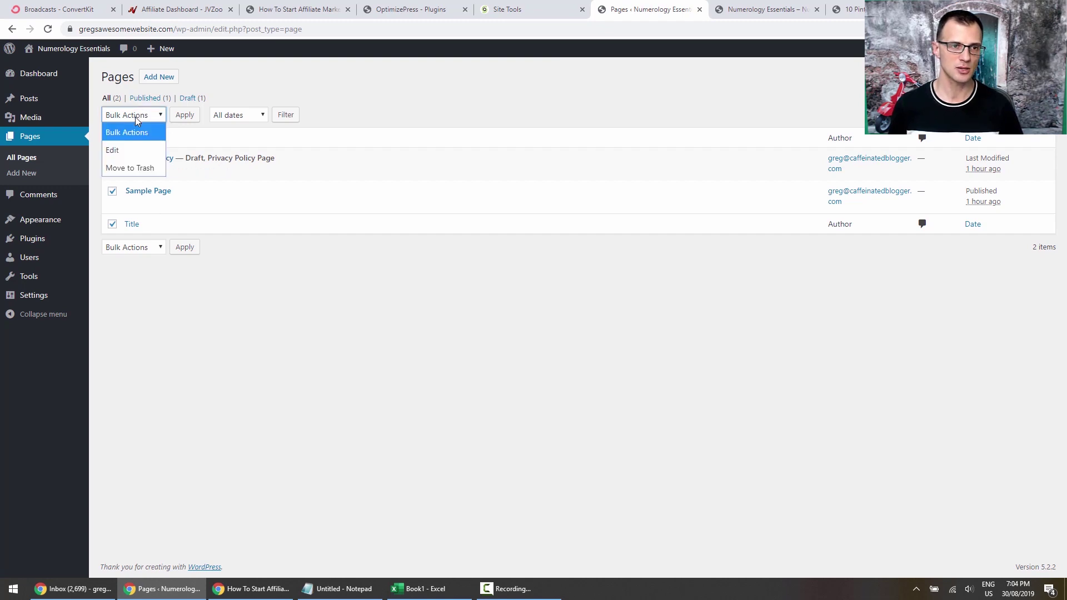
click(127, 166)
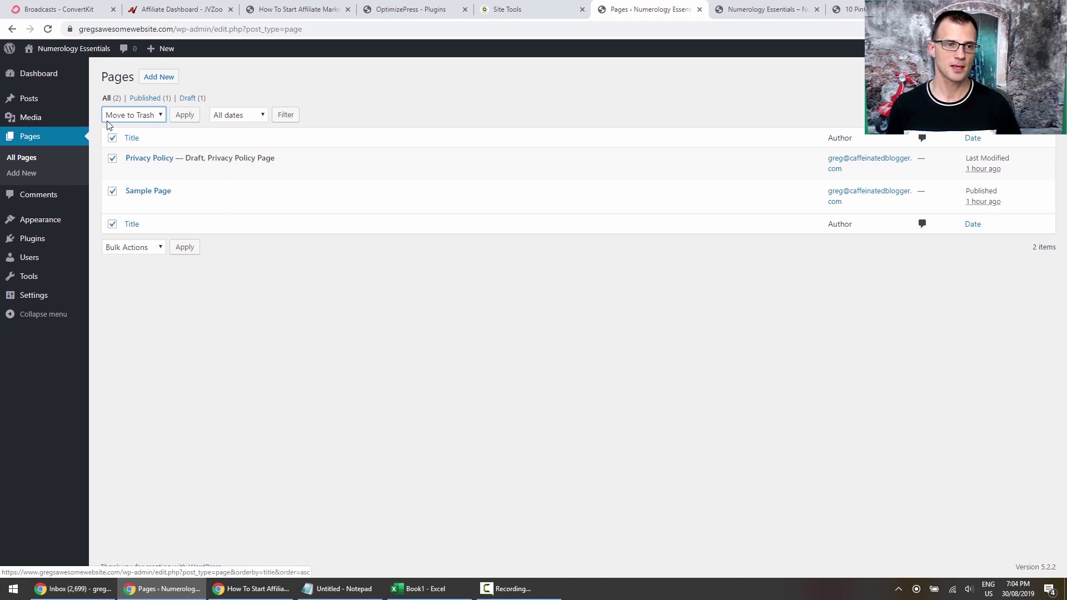
click(184, 115)
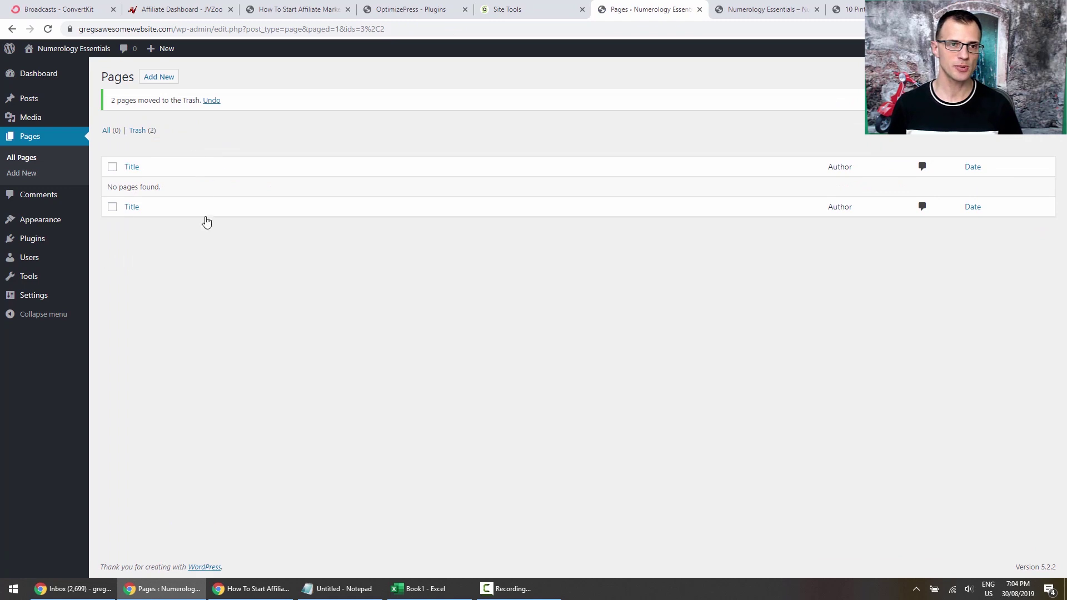
Permanently delete both trashed pages and start a new blank page.
click(138, 134)
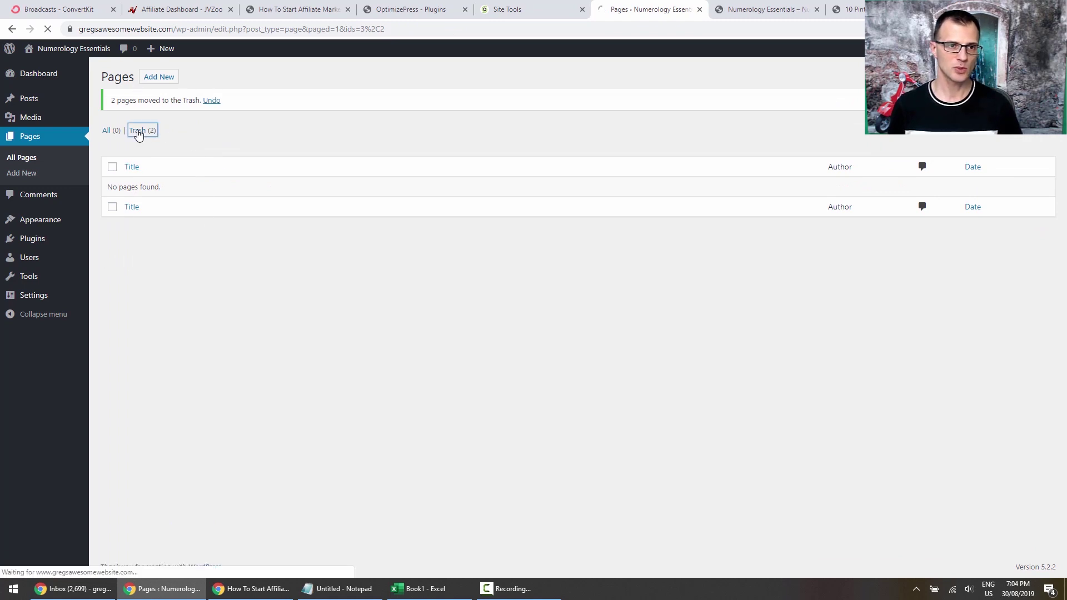
click(115, 137)
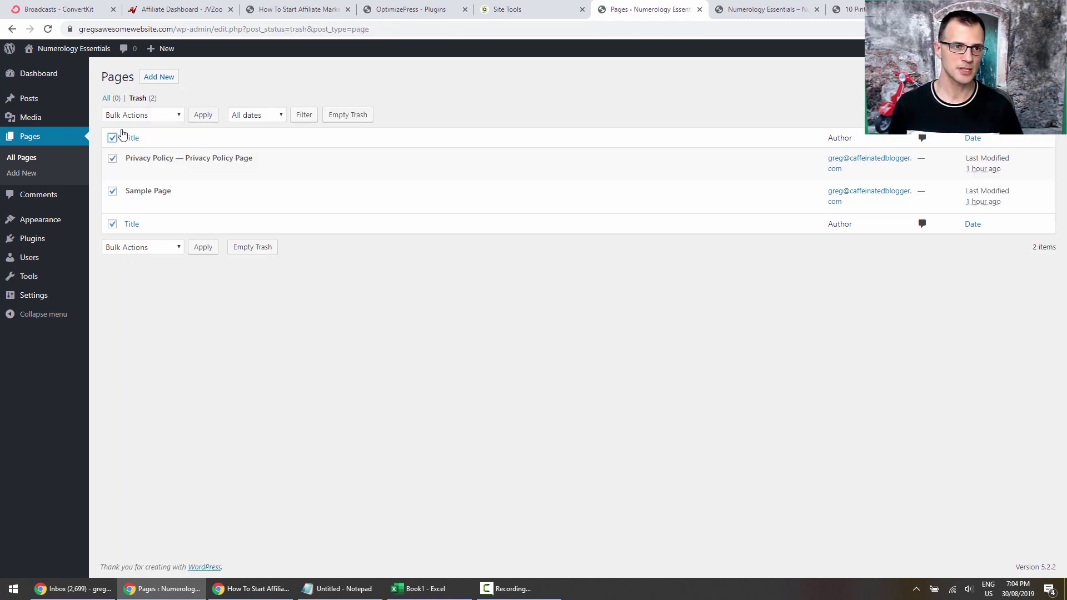
click(155, 115)
click(151, 168)
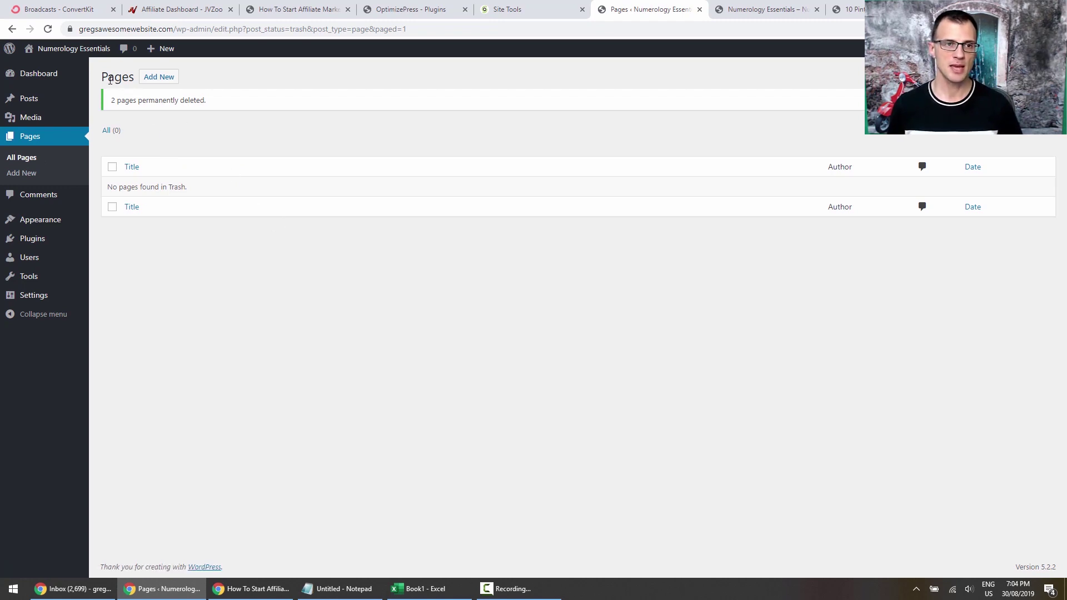
click(158, 81)
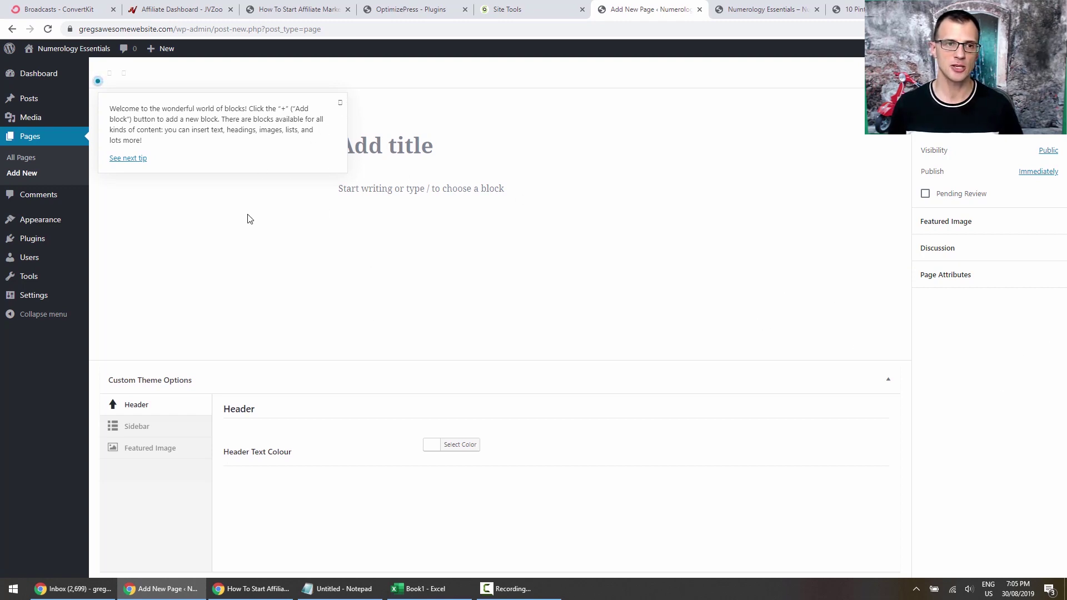
Dismiss the block editor's welcome tips and click between the title and first paragraph.
click(131, 160)
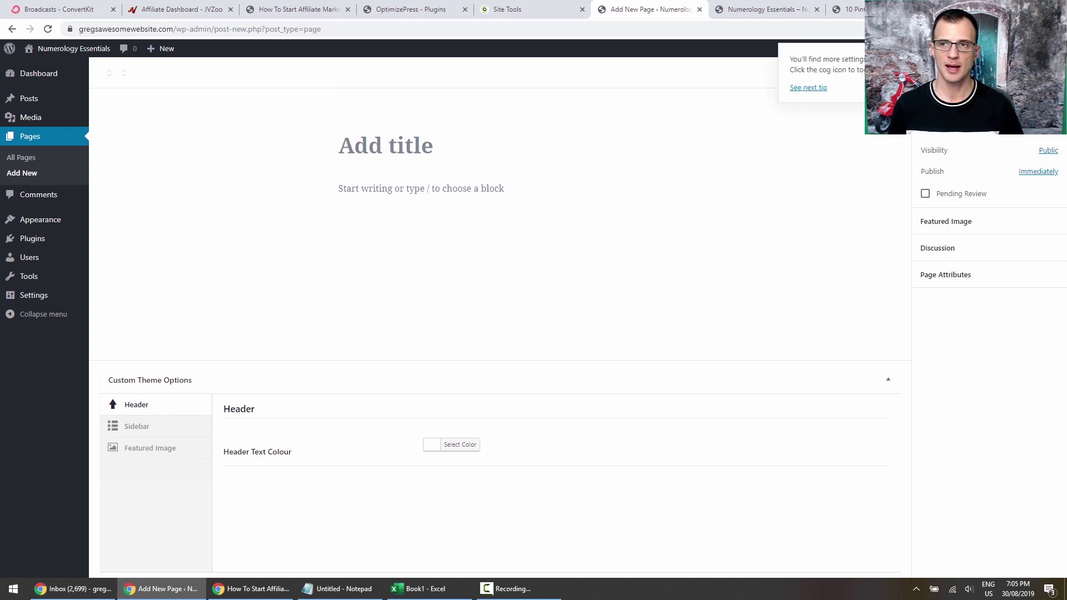
click(1017, 54)
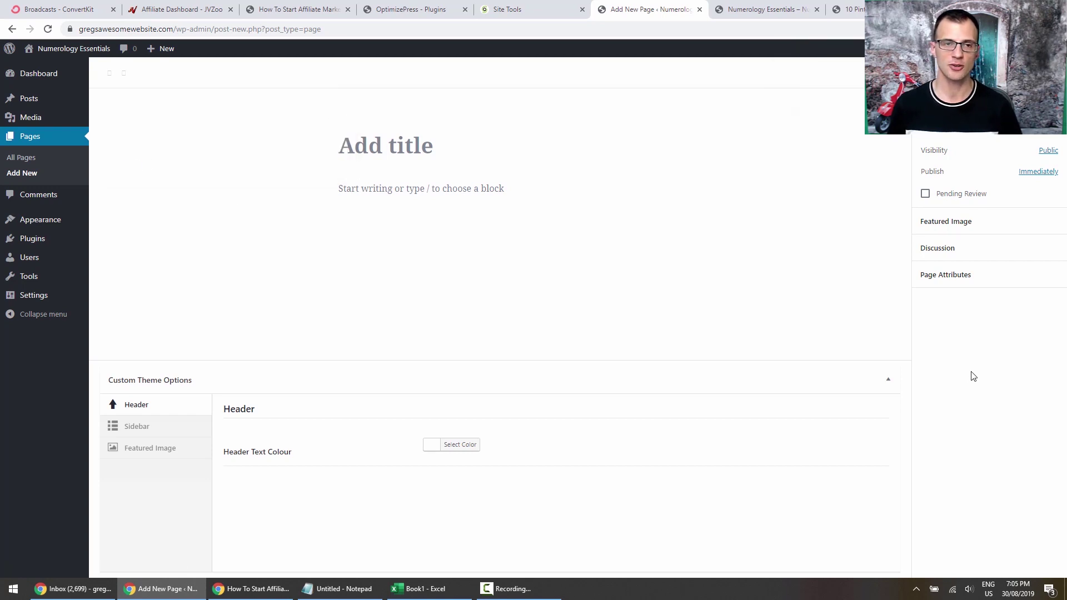
click(487, 154)
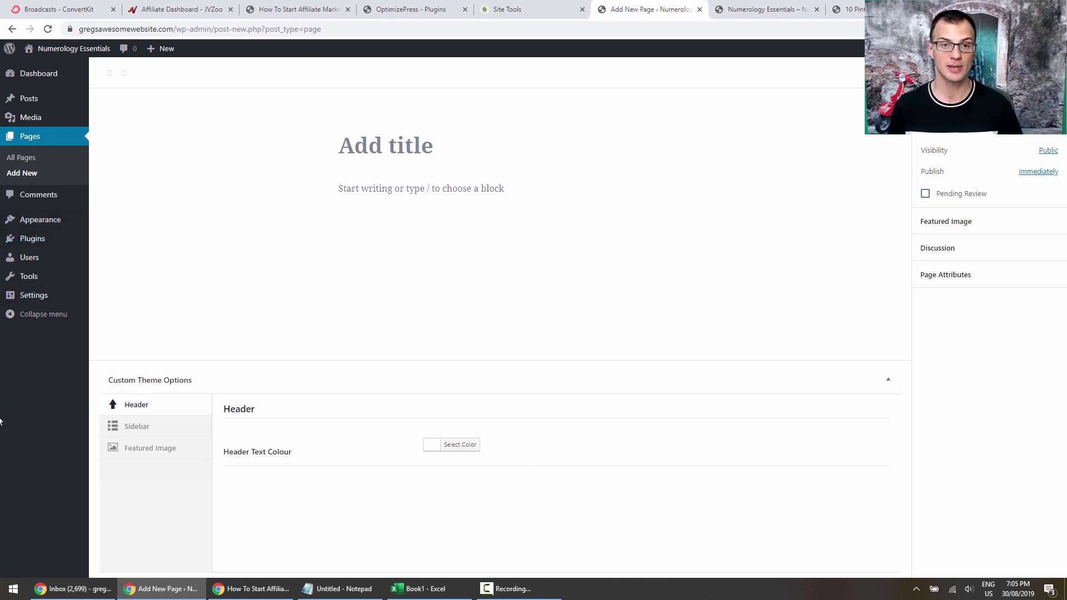
click(407, 188)
click(374, 148)
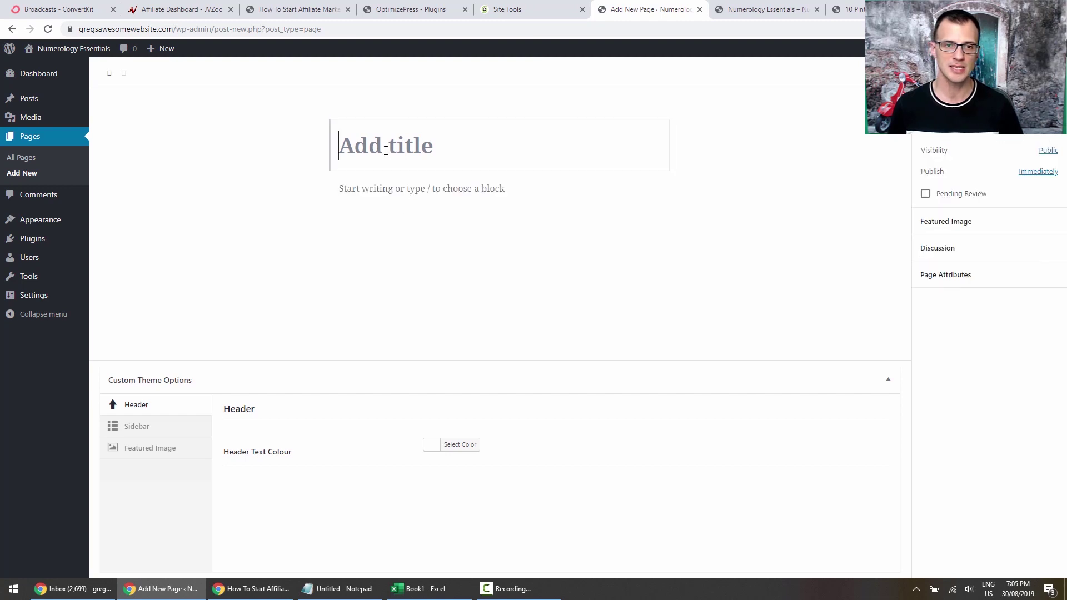
click(381, 189)
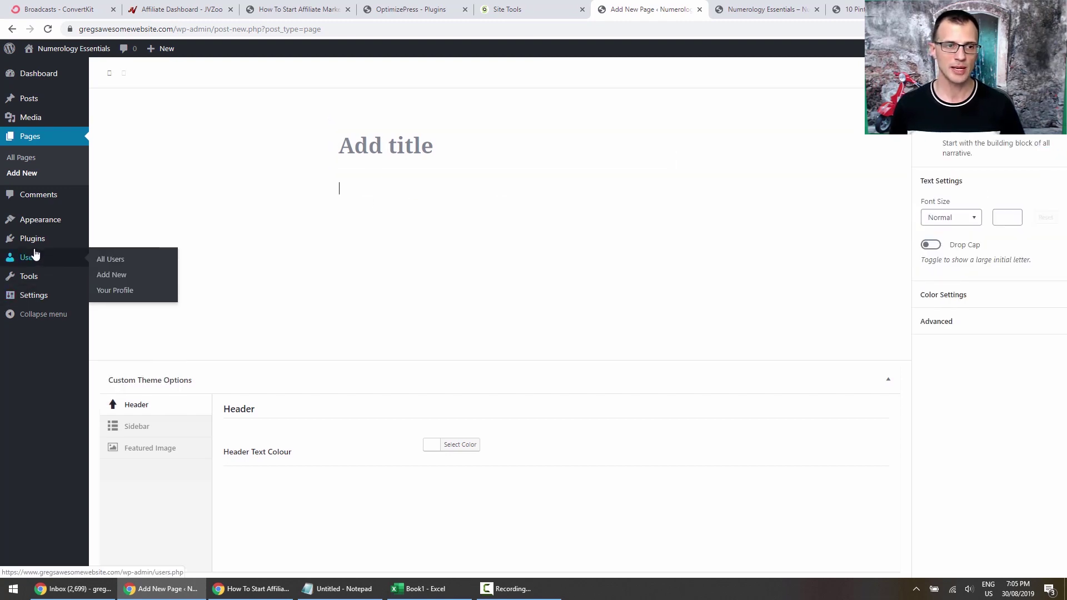
Open Plugins > Add New in a new browser tab.
mouse_move(35, 238)
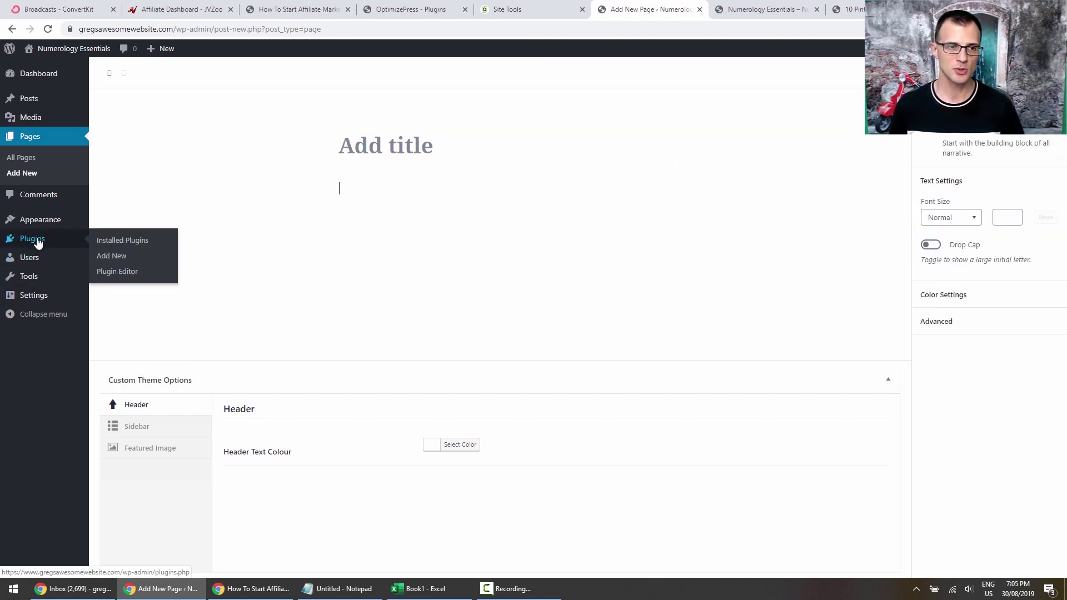
right_click(115, 256)
click(238, 263)
Search 'classic editor', install and activate Classic Editor, then return to the page draft.
click(683, 9)
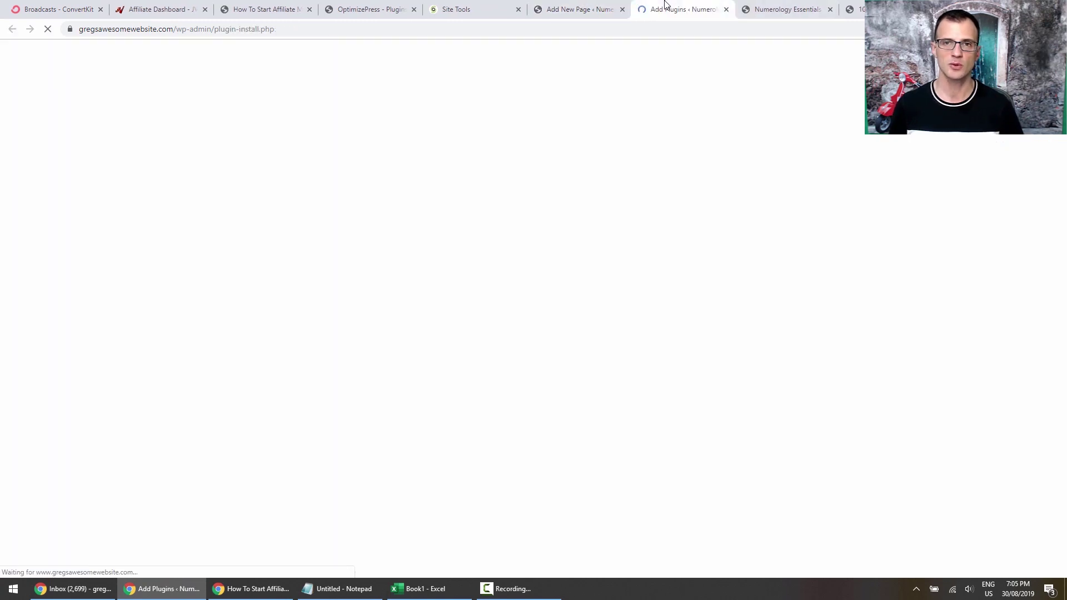
click(951, 108)
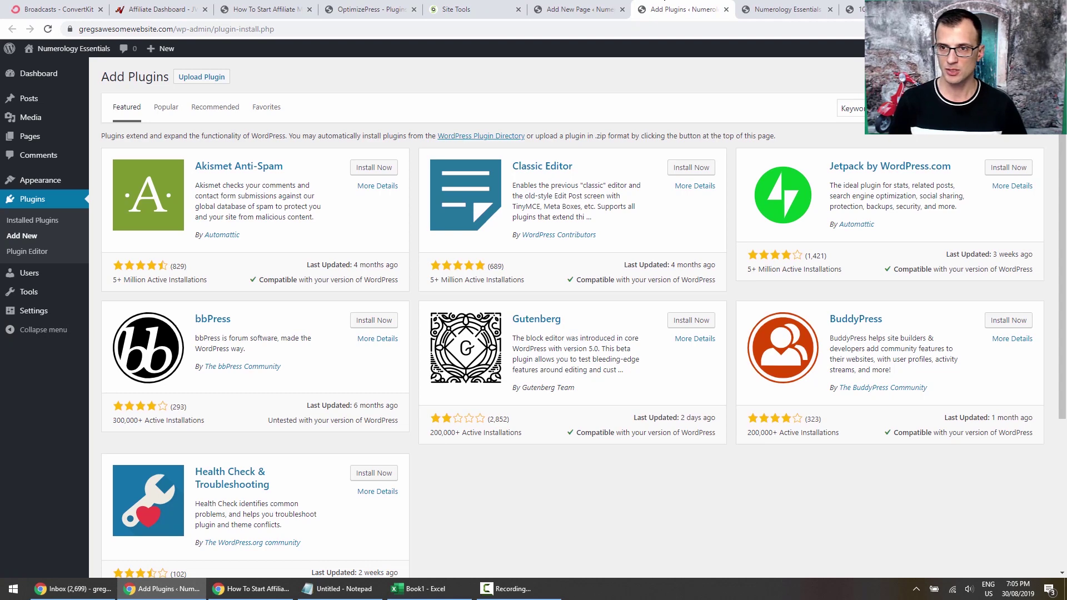
text(classic editor)
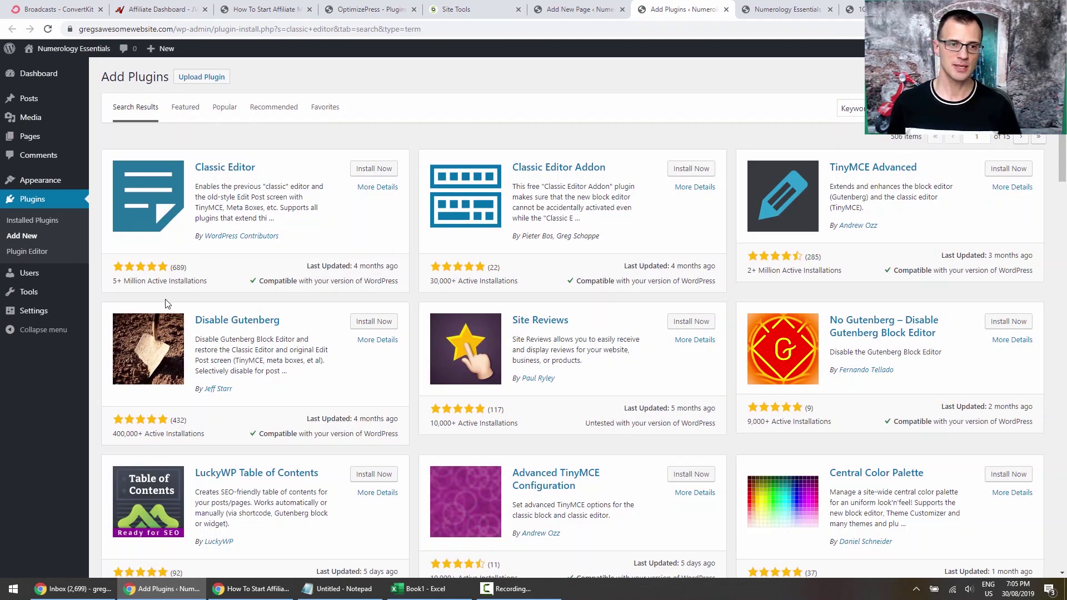
drag(112, 283, 157, 281)
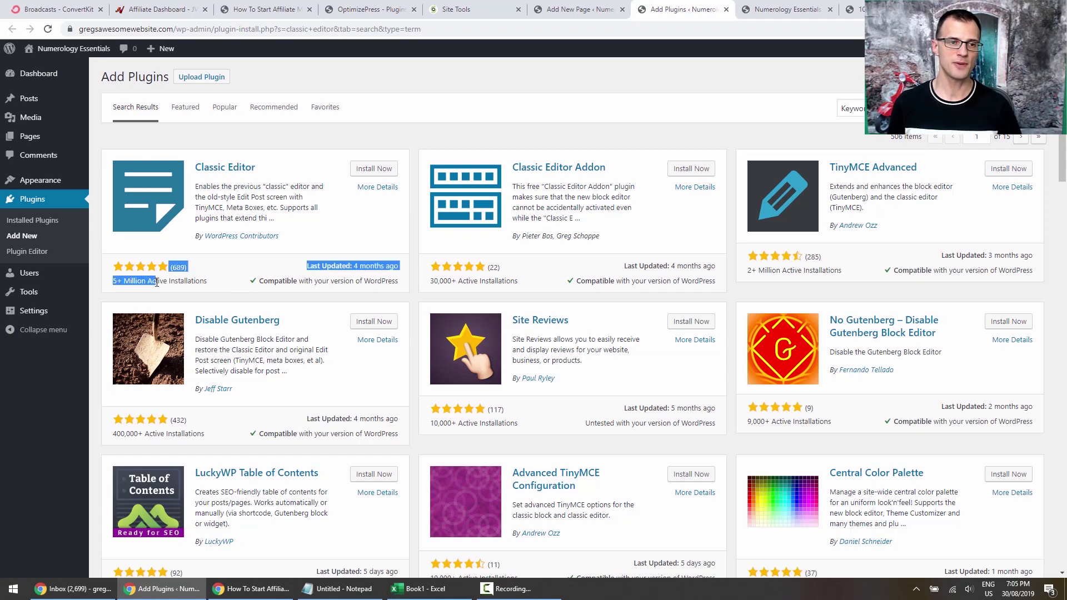
click(193, 265)
click(382, 172)
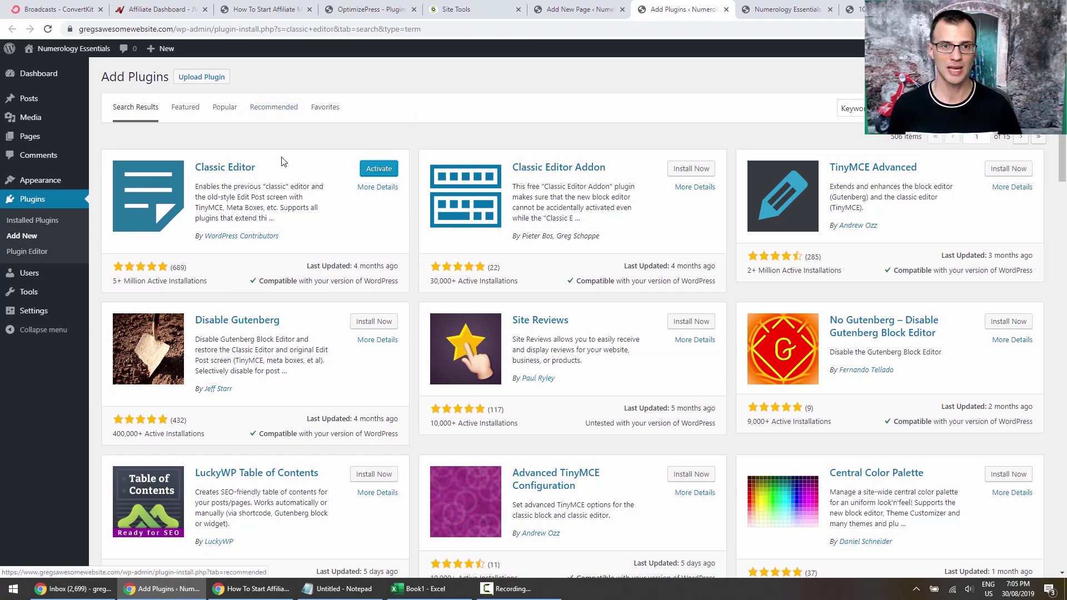
click(370, 172)
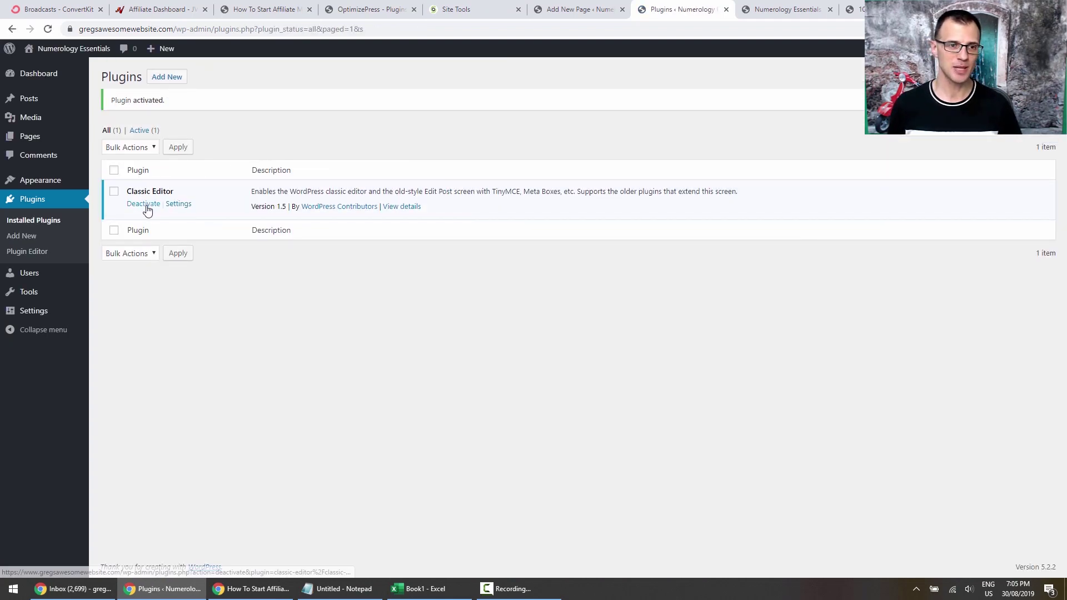
click(580, 9)
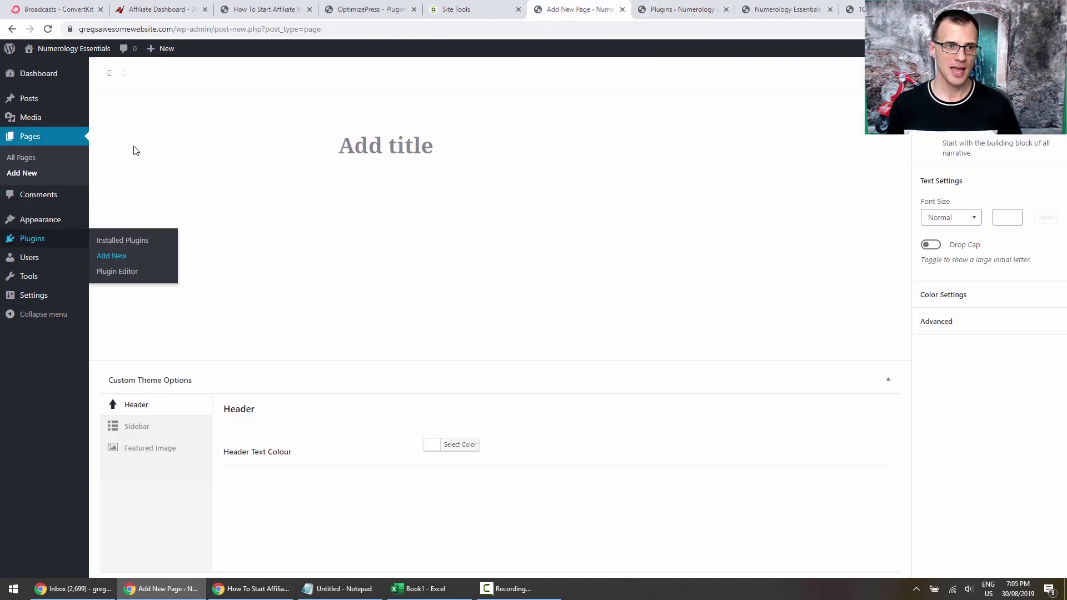
Leave the unsaved block-editor page and start a fresh page in the classic editor.
click(43, 159)
click(578, 94)
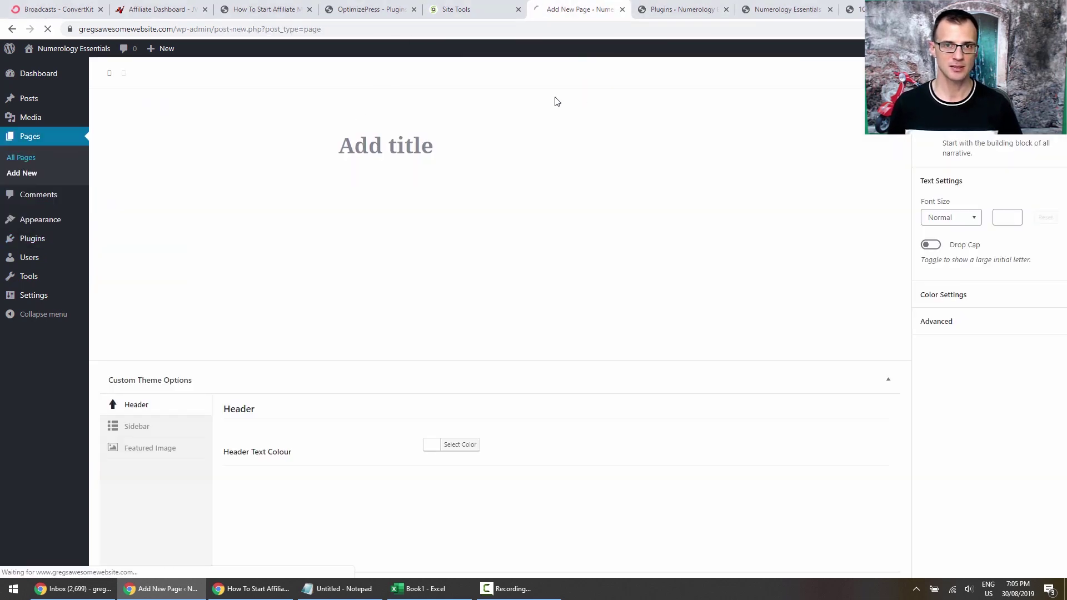
click(28, 174)
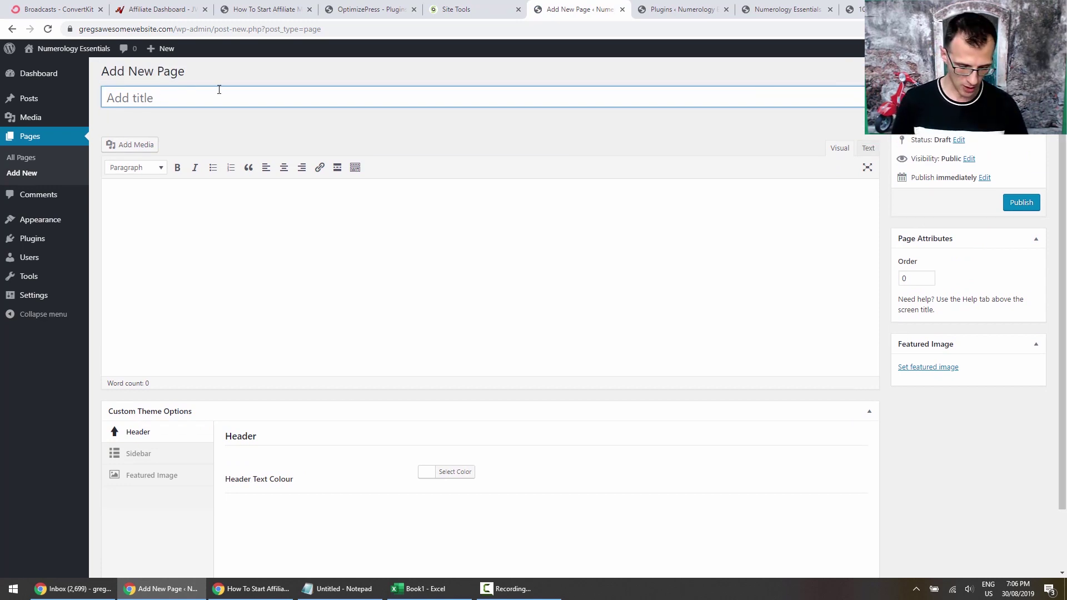
Title the page 'About Us' and shorten its permalink slug to 'about'.
text(About Us)
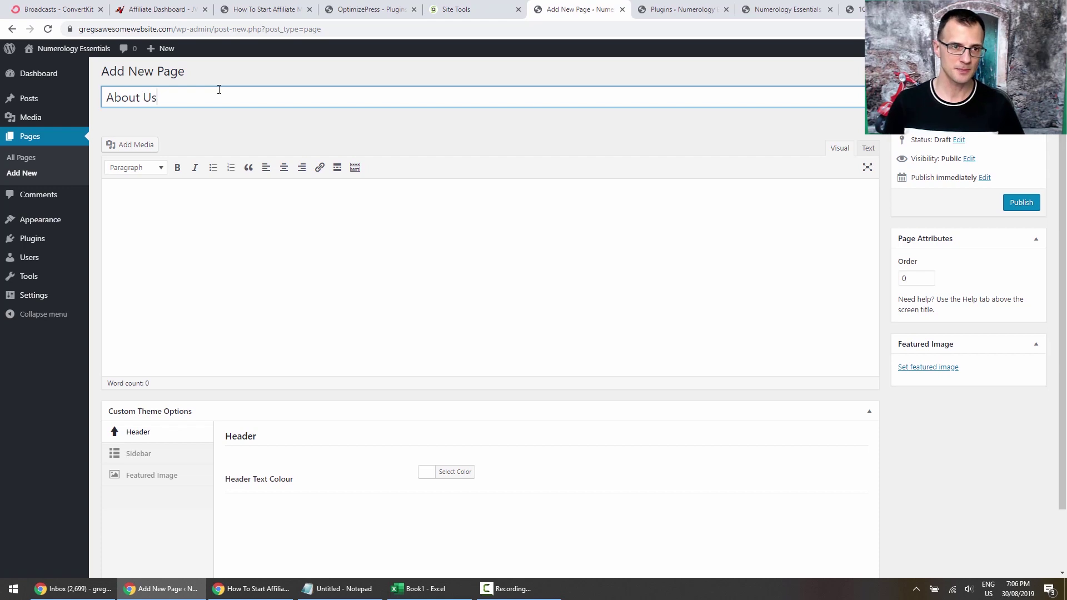
click(250, 251)
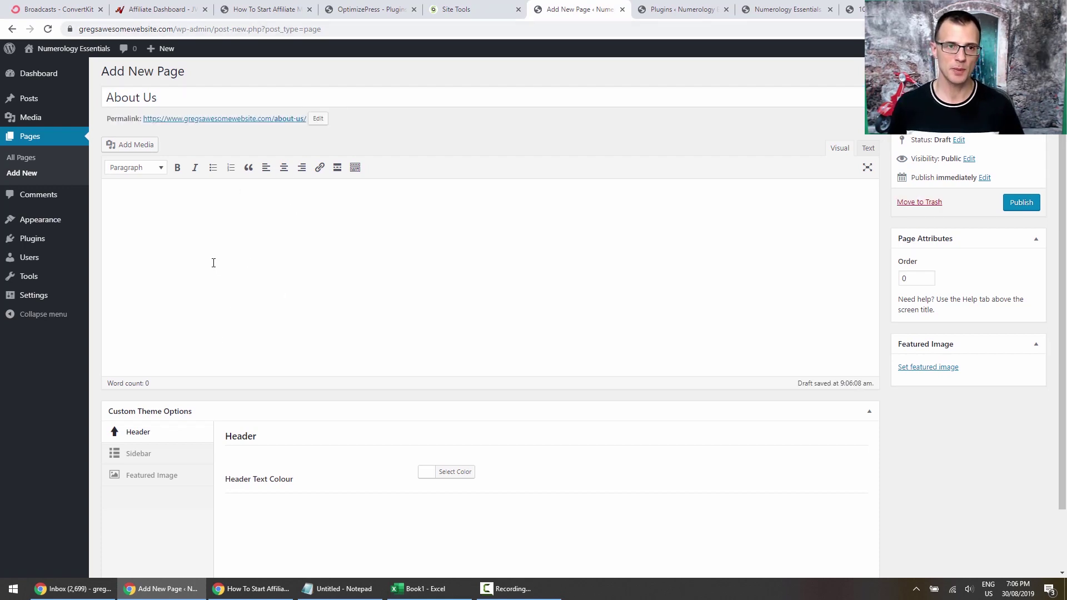
double_click(116, 119)
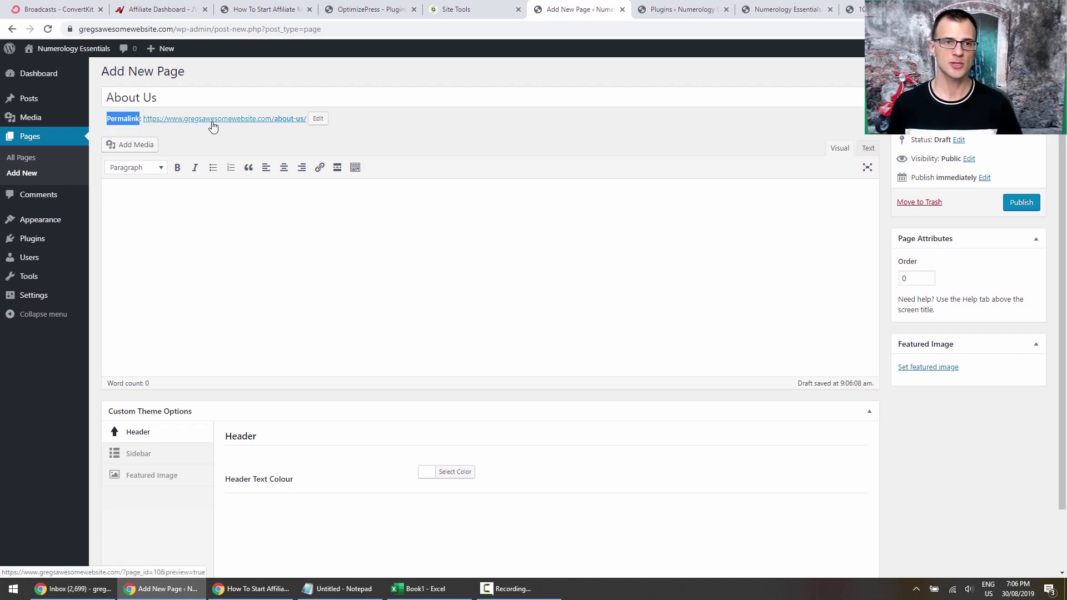
click(318, 120)
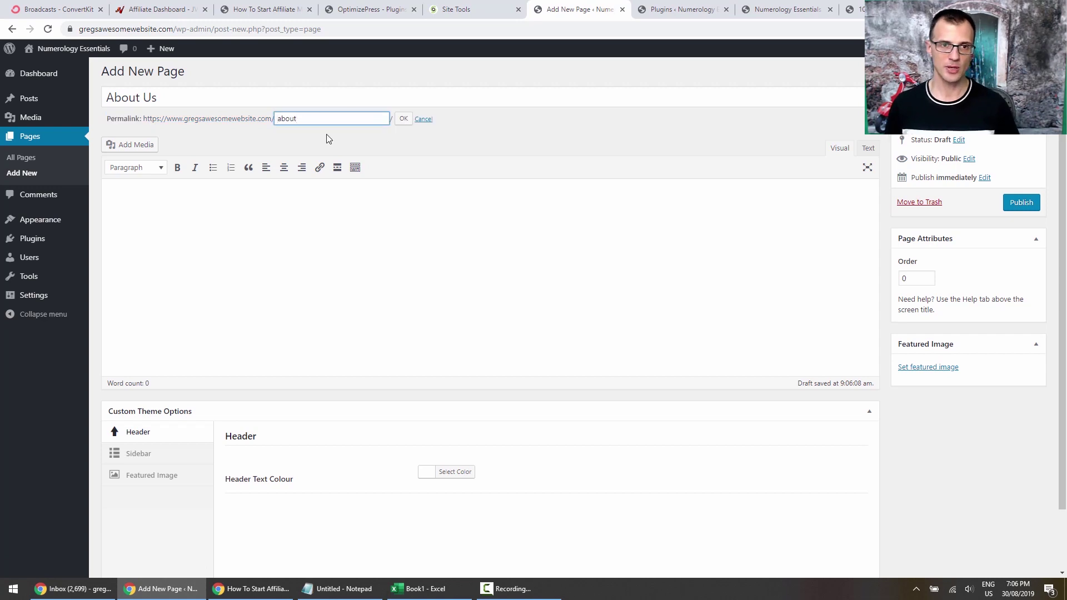
click(403, 119)
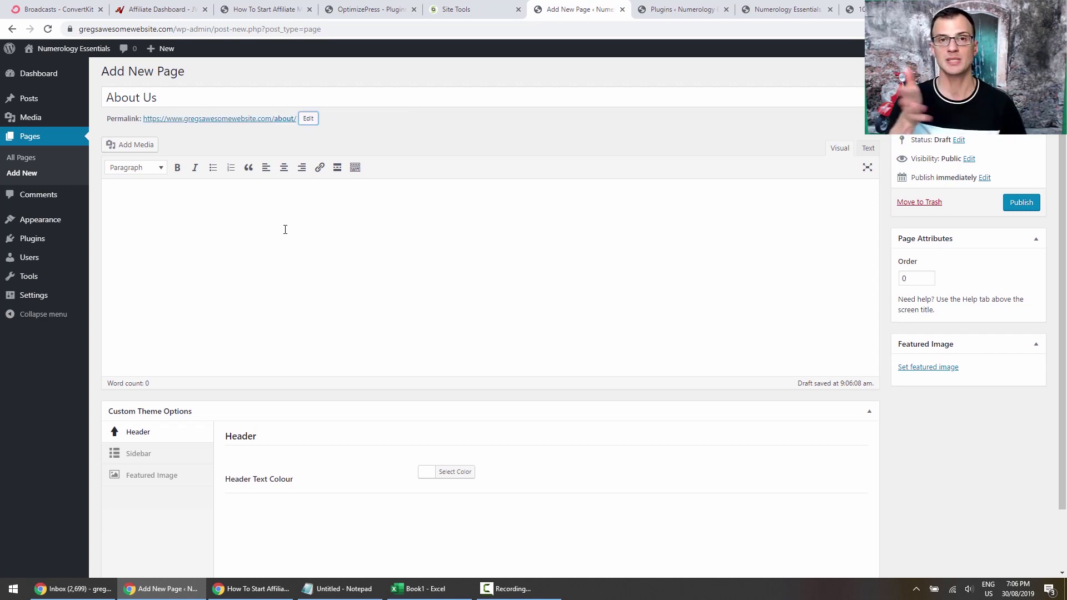
click(284, 229)
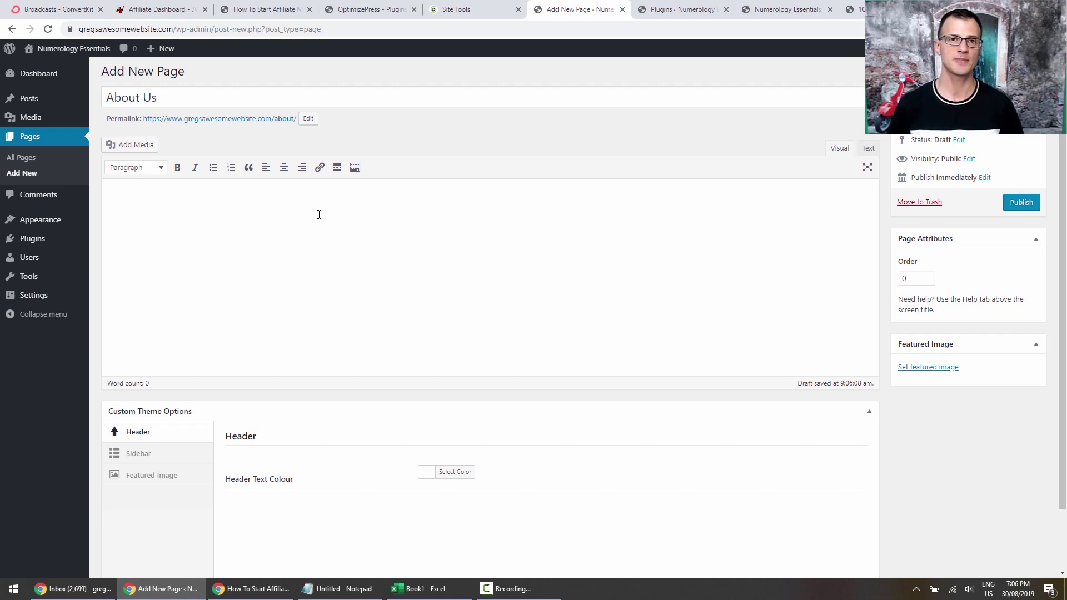
Paste the two About Us intro paragraphs and make 'Numerology Essentials' bold.
text(Numerology Essentials is a website that I started to pursue my passion of numerology. I have always been interested in Numerology and have been studying the numbers, their meaning, and how to apply that knowledge to improve my life.)
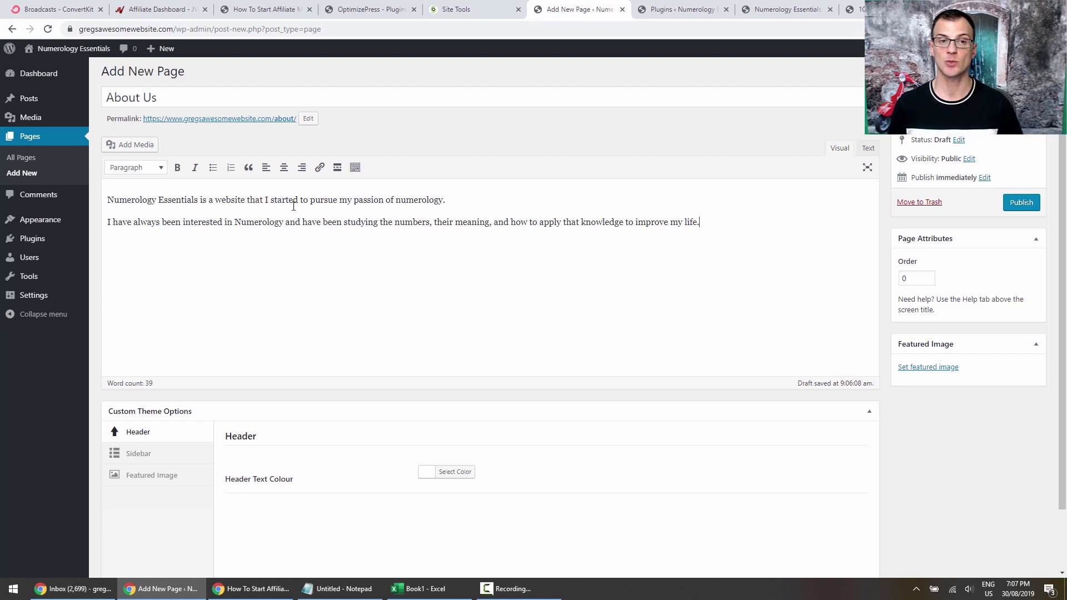
triple_click(179, 208)
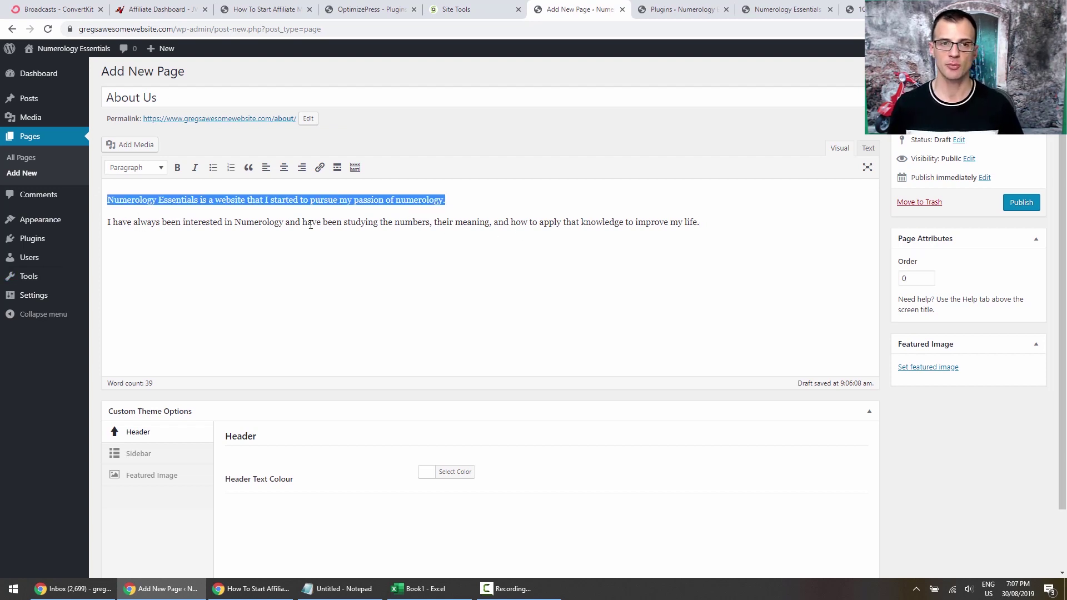
click(740, 223)
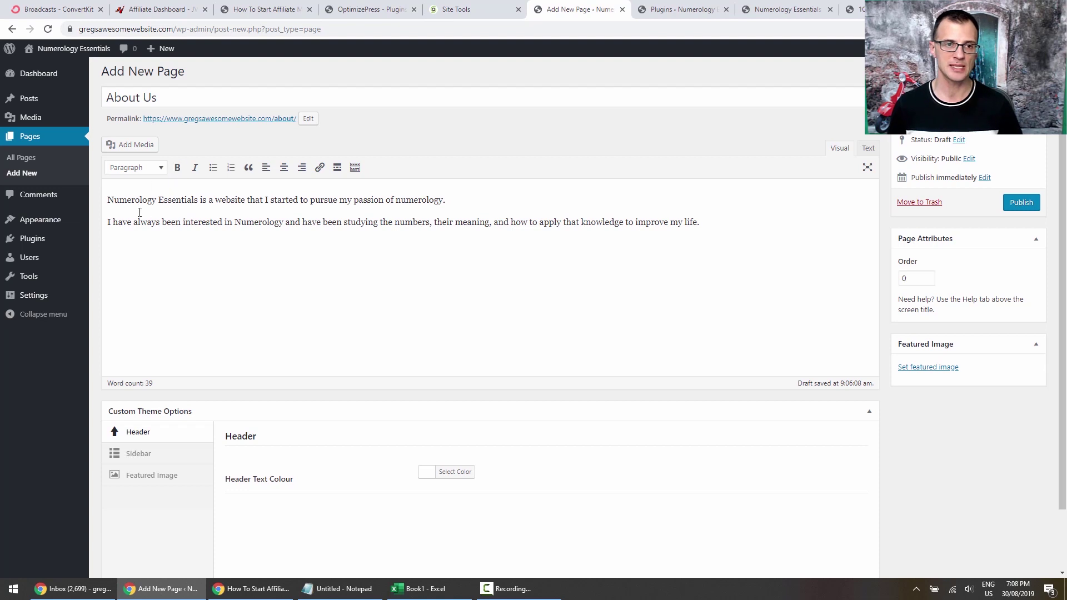
drag(108, 200, 181, 201)
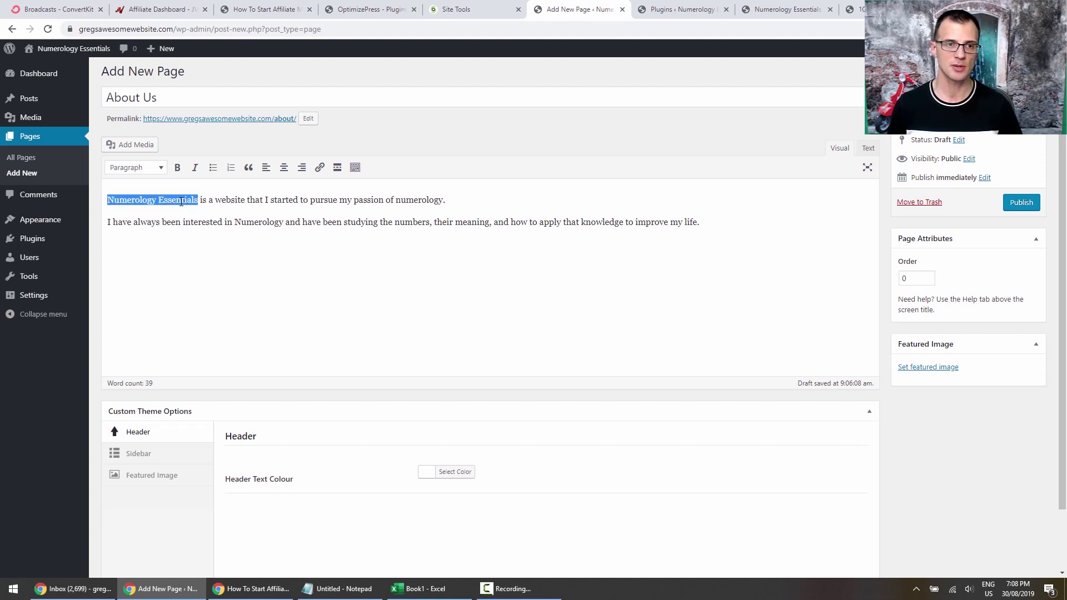
click(177, 167)
click(143, 223)
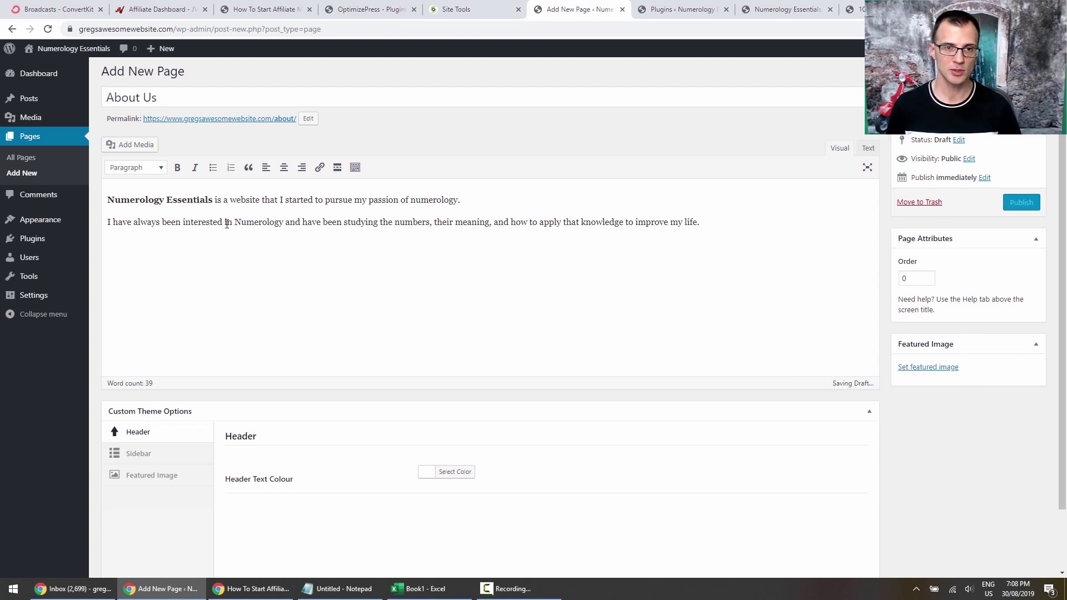
Publish the About Us page and open the live /about/ page in a new tab.
click(355, 167)
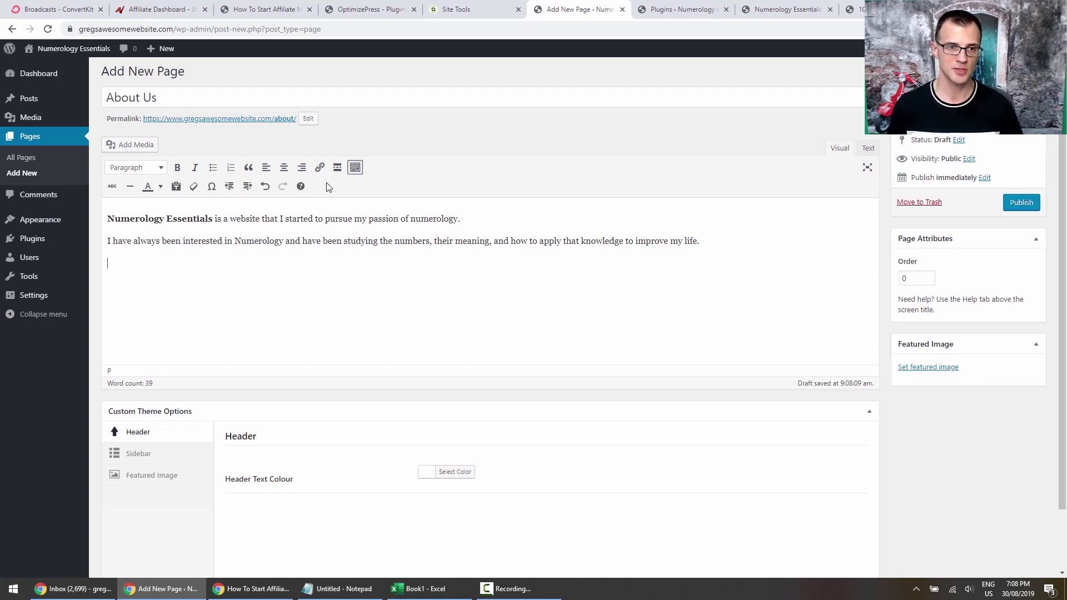
click(120, 149)
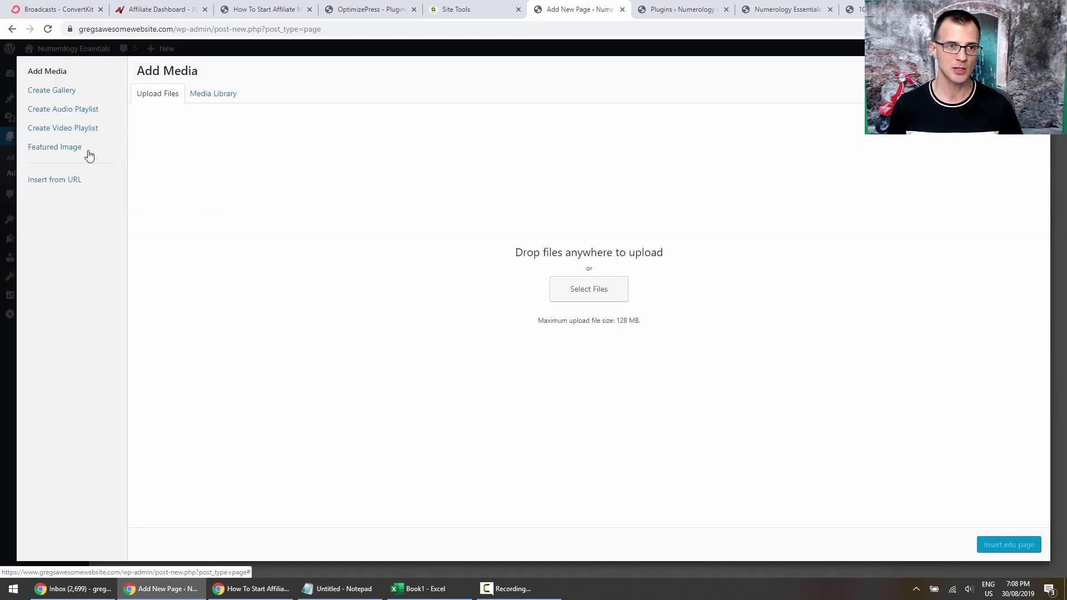
key(Escape)
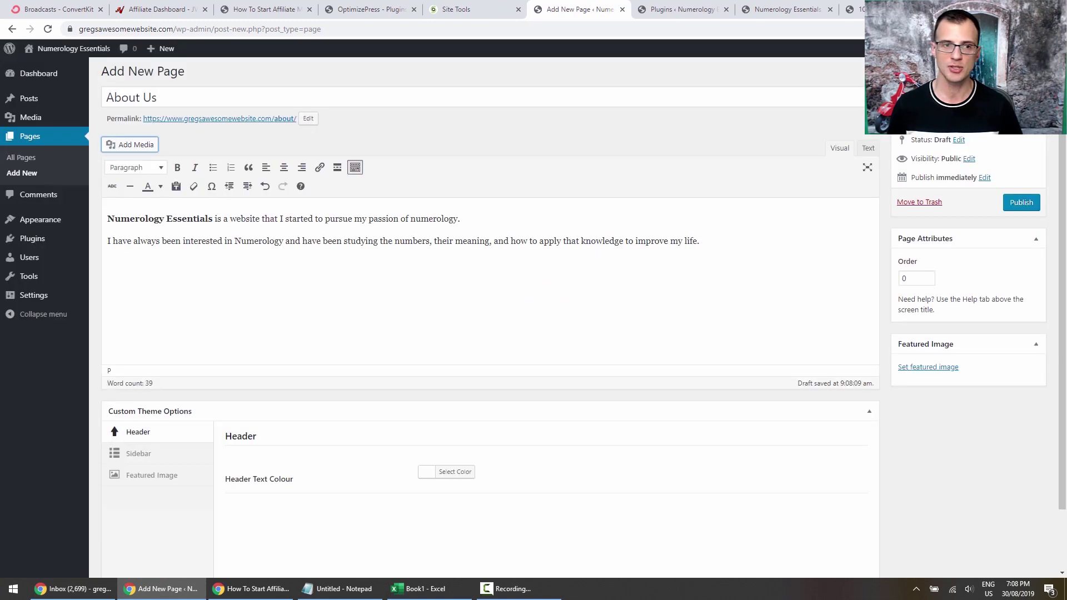
click(196, 265)
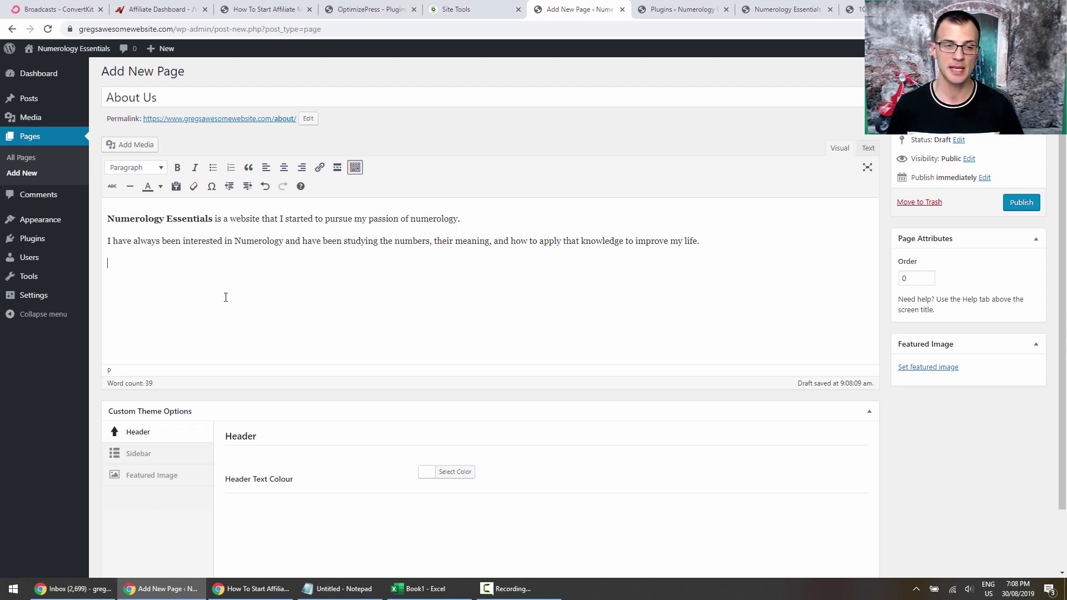
click(1021, 209)
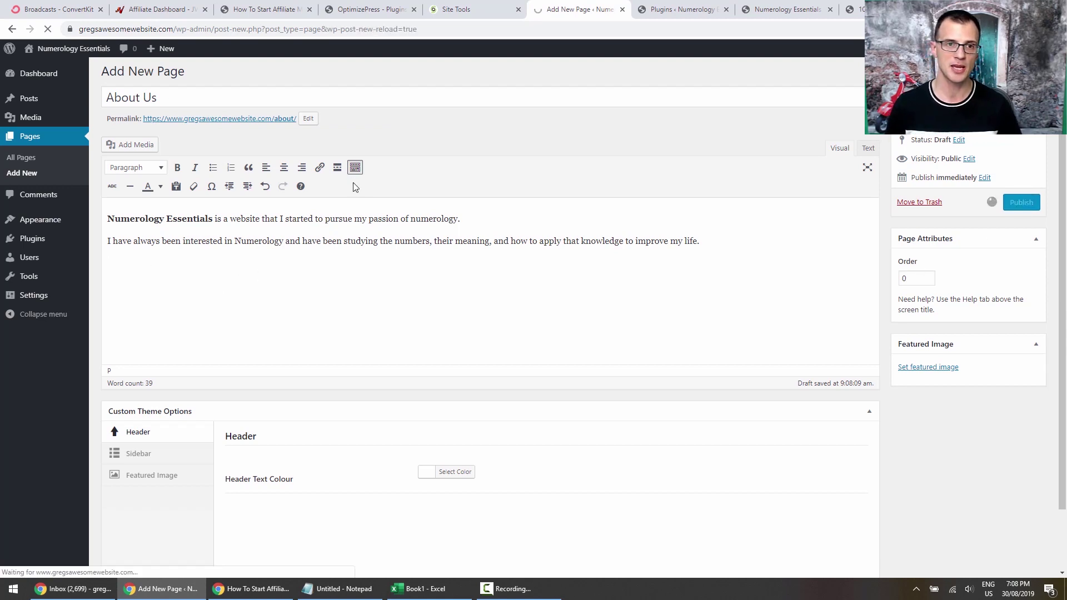
middle_click(226, 151)
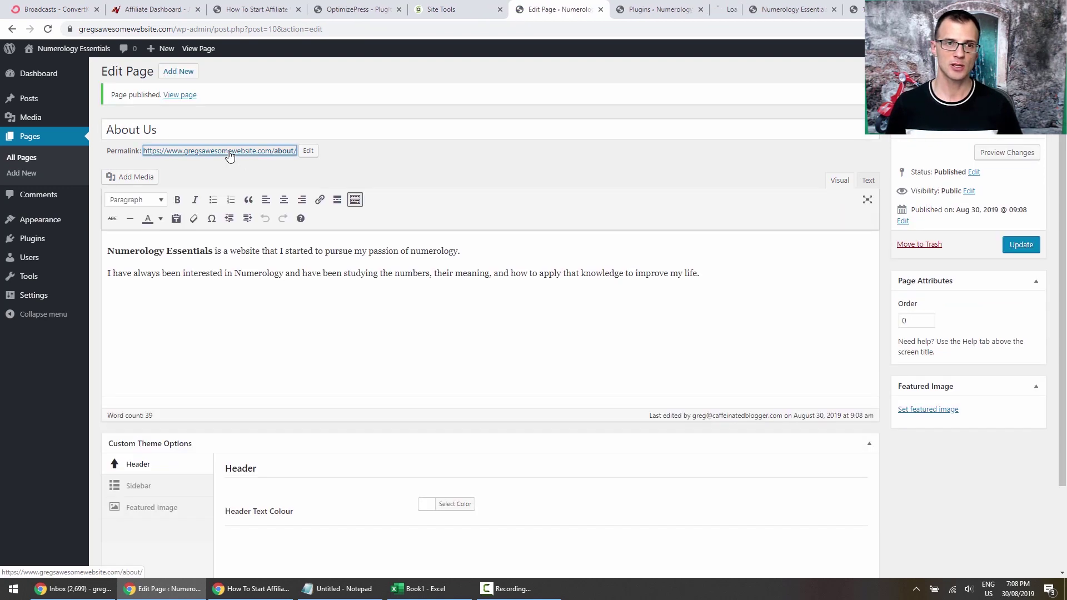
click(694, 11)
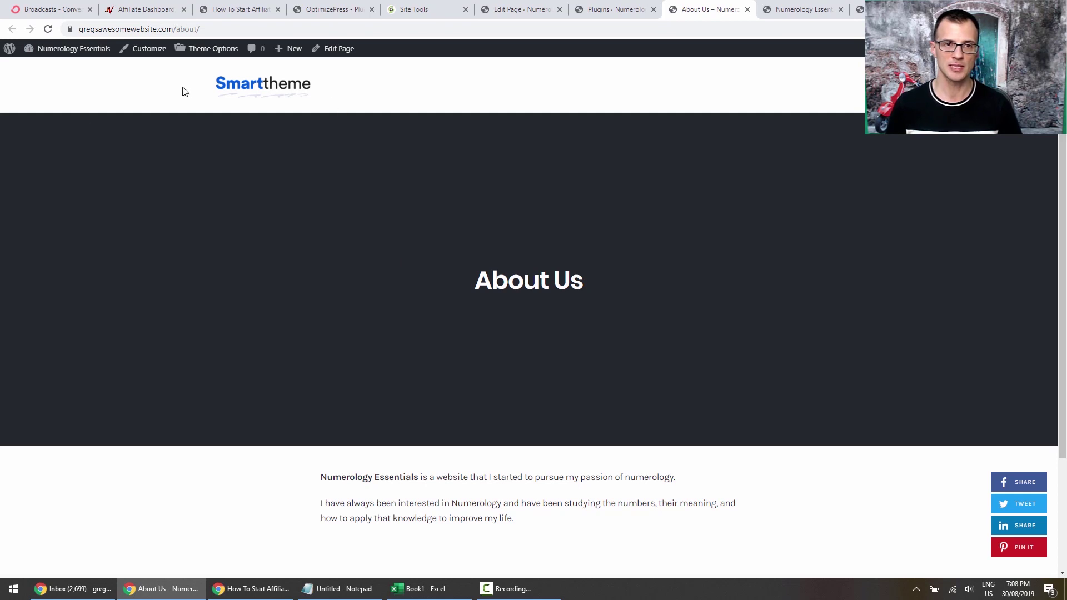
Look over the two paragraphs on the live About Us page, then return to Installed Plugins.
scroll(1063, 204, down, 3)
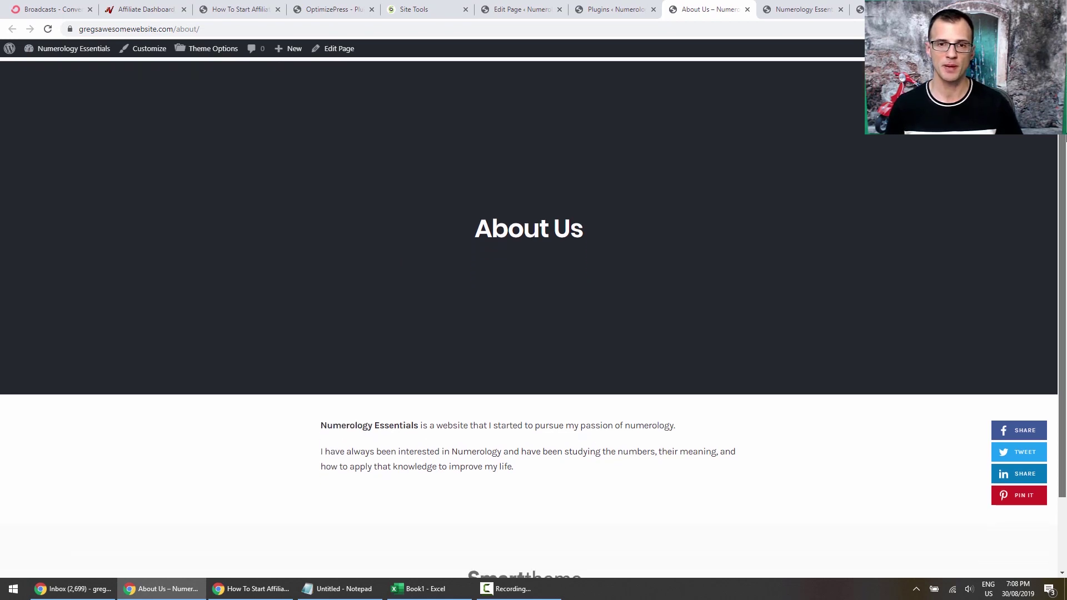
drag(320, 333, 506, 383)
click(497, 385)
click(506, 384)
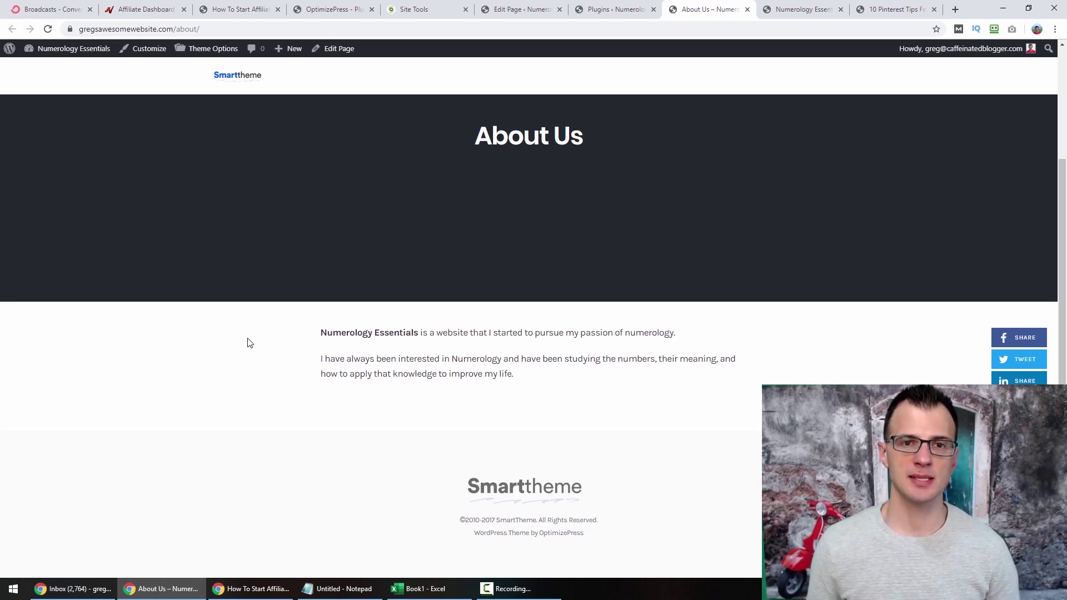
scroll(559, 279, up, 3)
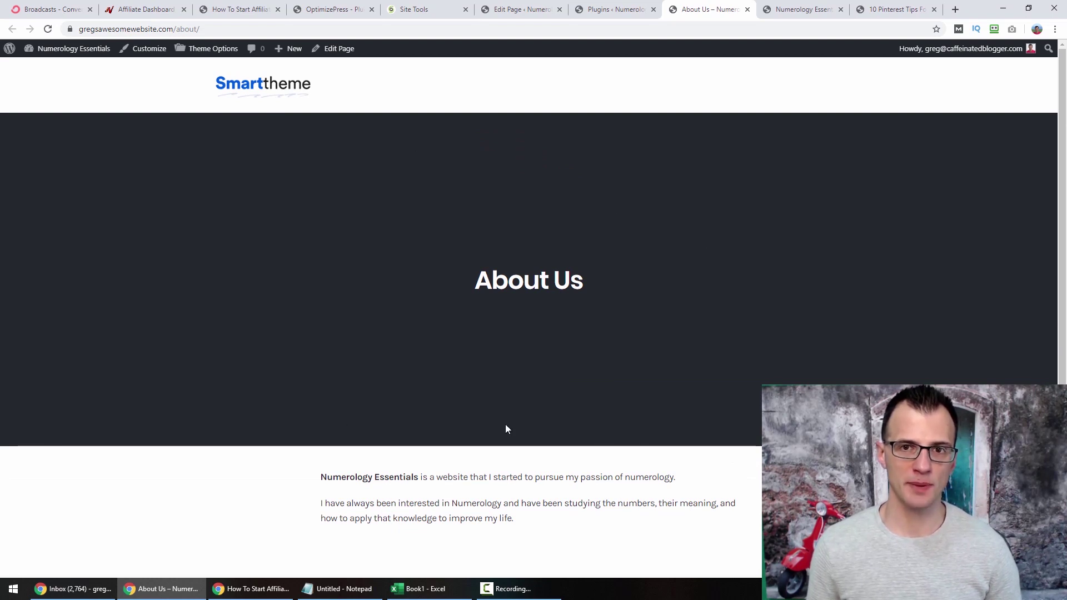
click(611, 10)
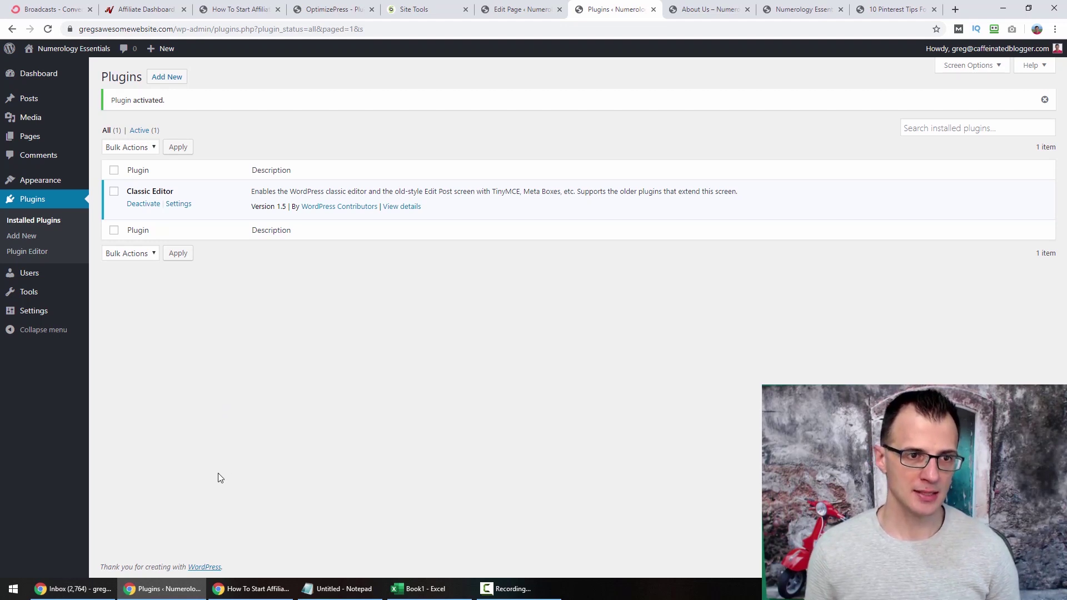
Open Appearance > Theme Options to the Header section showing the Smarttheme logo and retina logo.
mouse_move(64, 182)
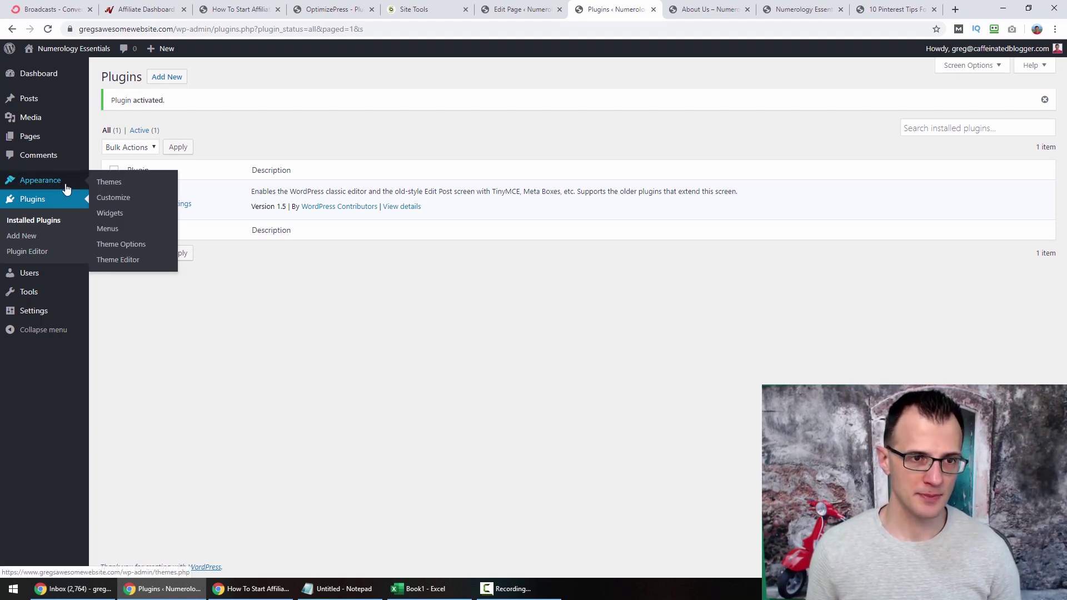
click(130, 251)
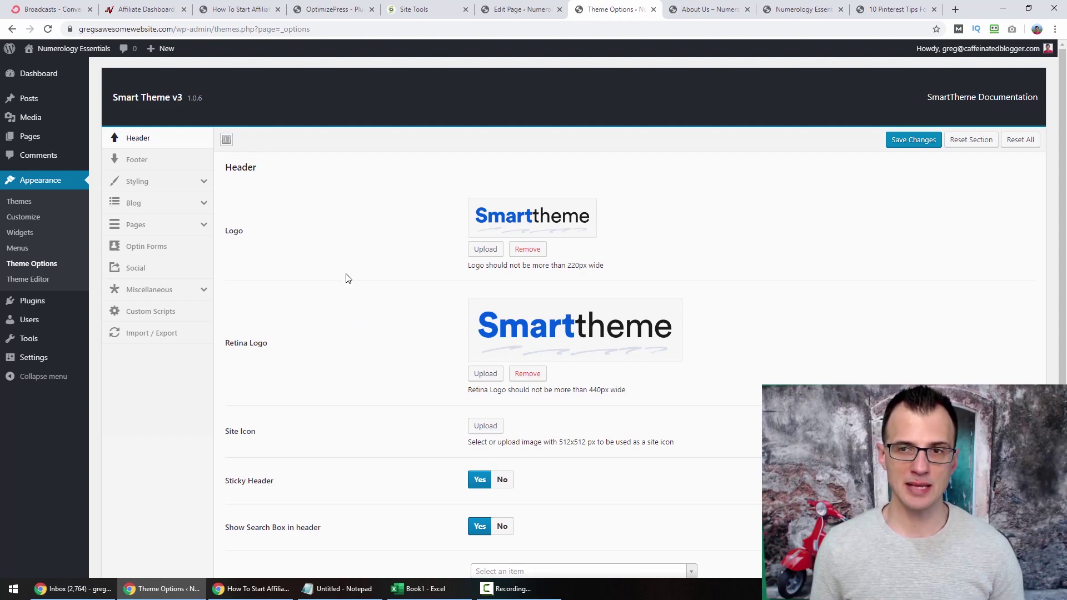
Load canva.com in a new tab, view Create a design > Custom dimensions, then return to the live site.
click(955, 9)
text(canva.com)
key(Return)
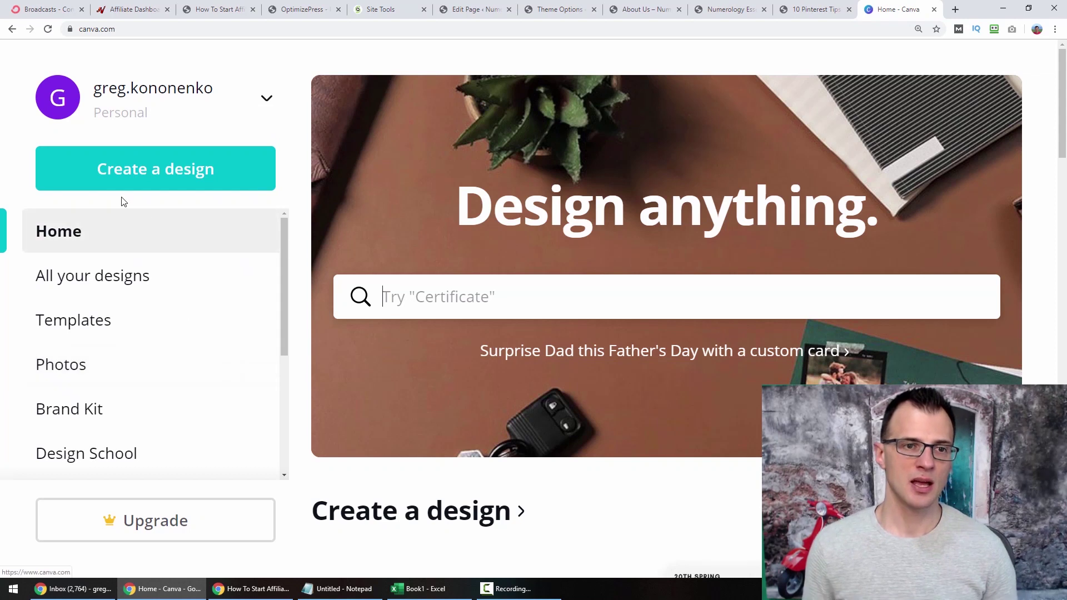
click(142, 185)
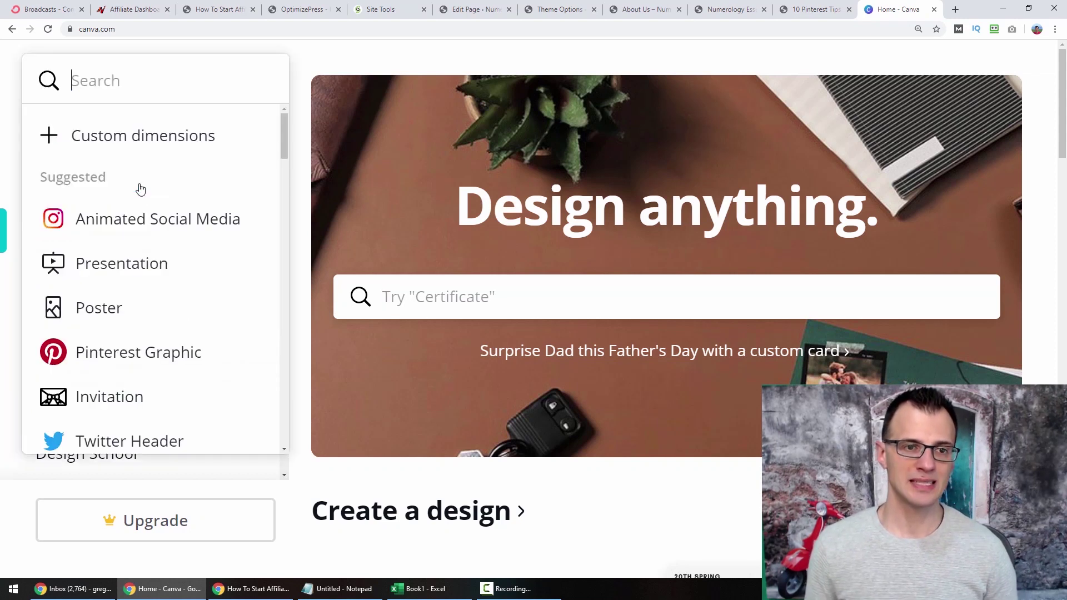
click(134, 145)
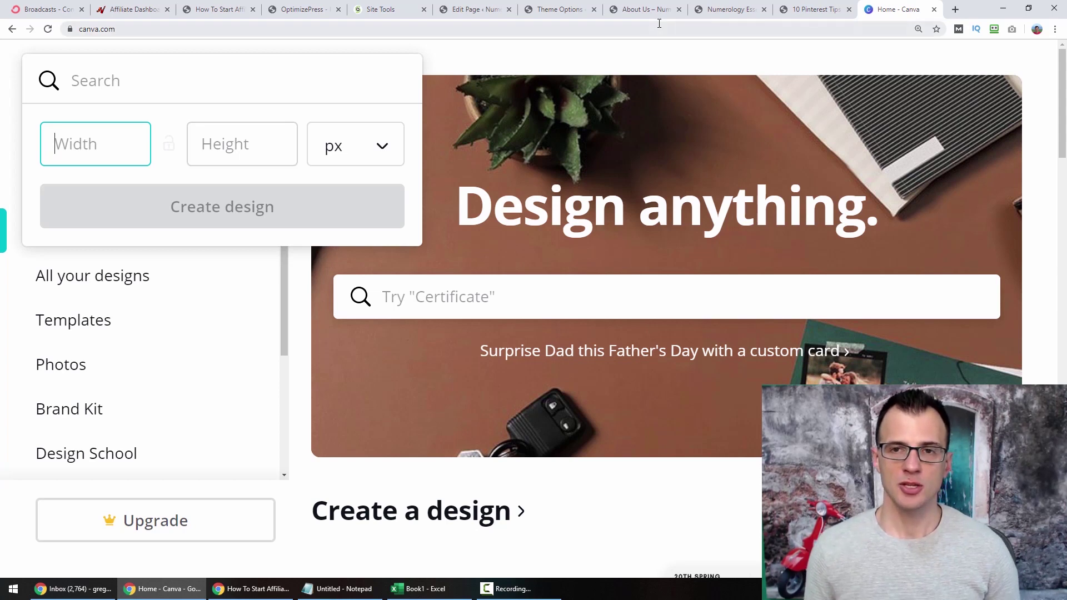
click(719, 11)
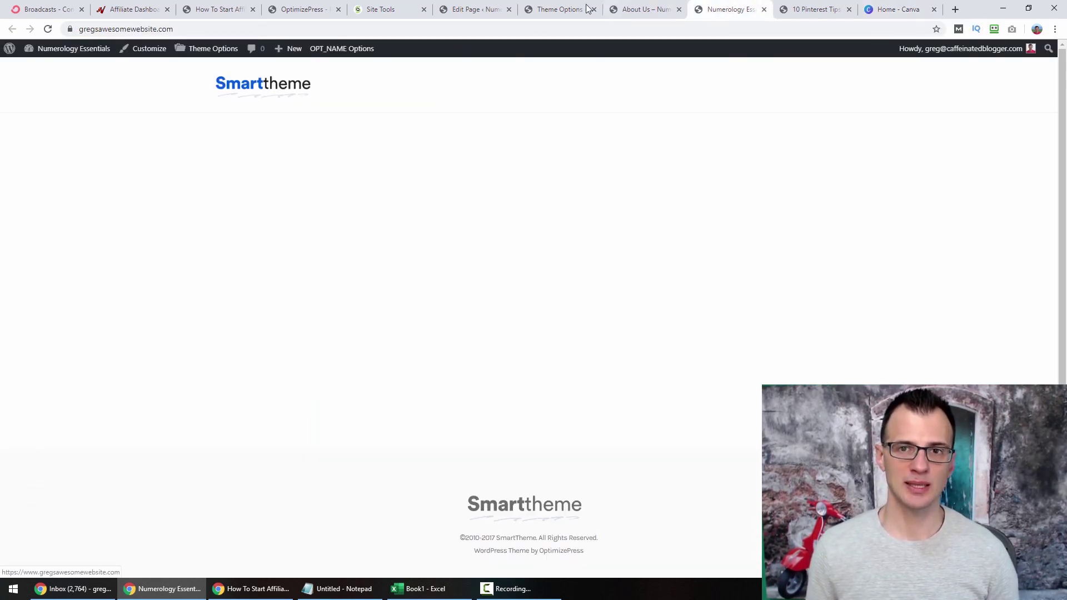
Save the Smarttheme logo as optimizepress-smarttheme-logo.png into the local Themes folder.
right_click(249, 87)
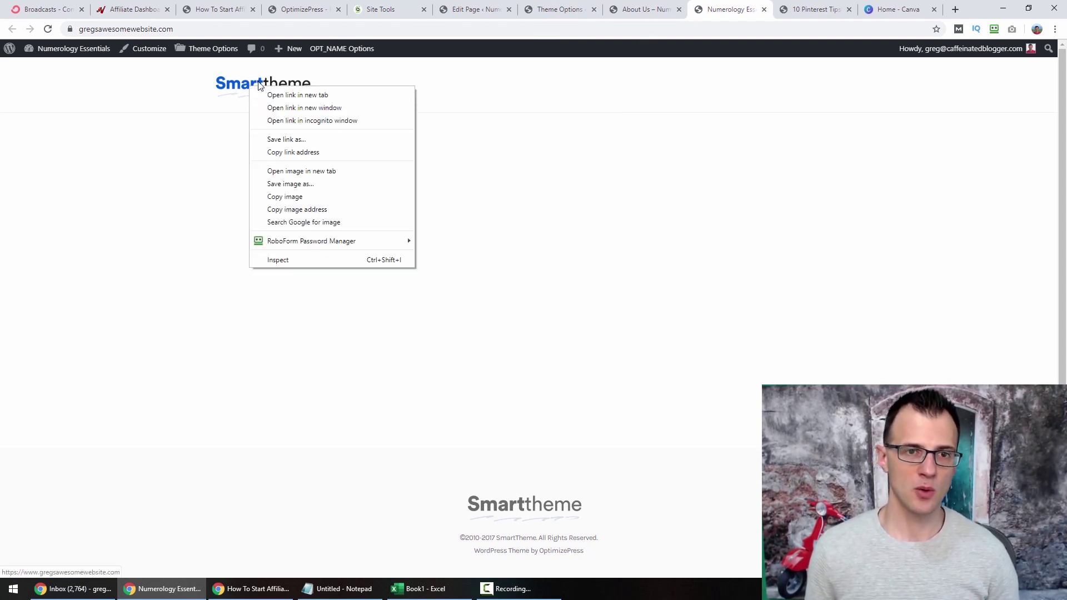
click(286, 170)
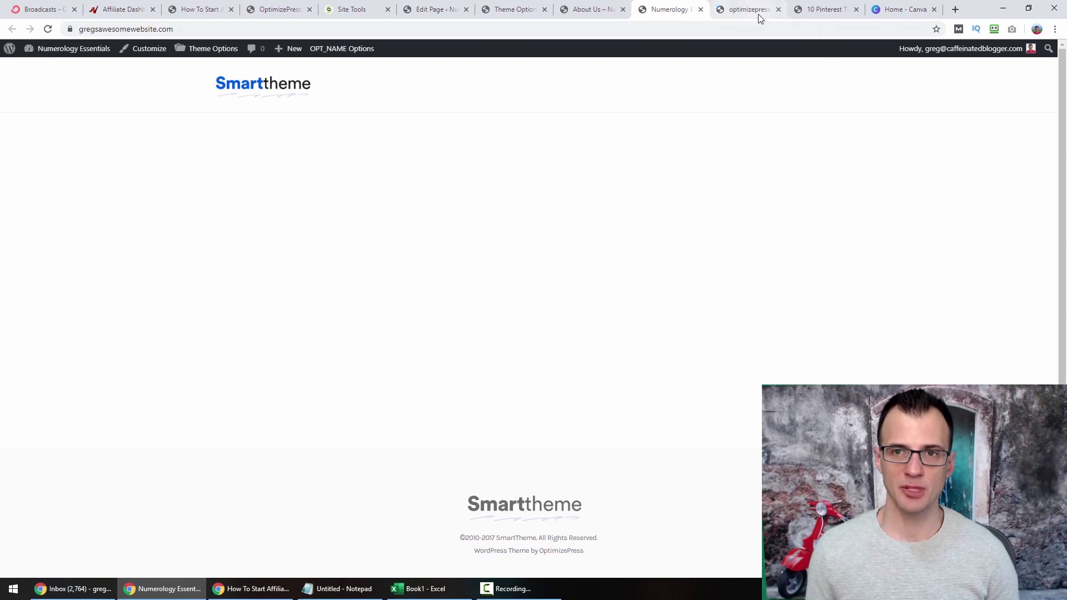
click(760, 17)
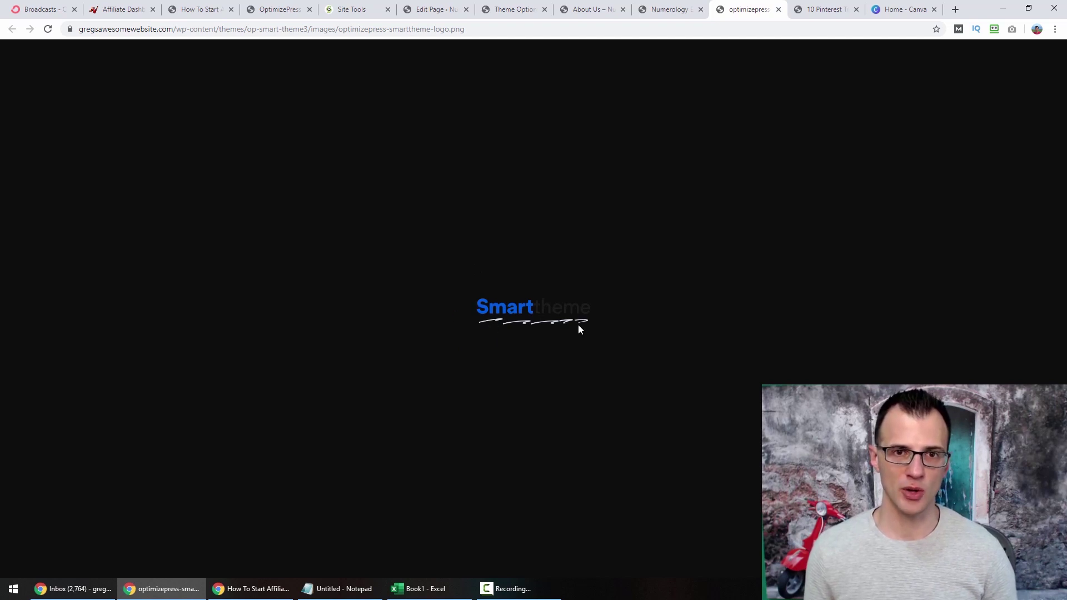
right_click(512, 317)
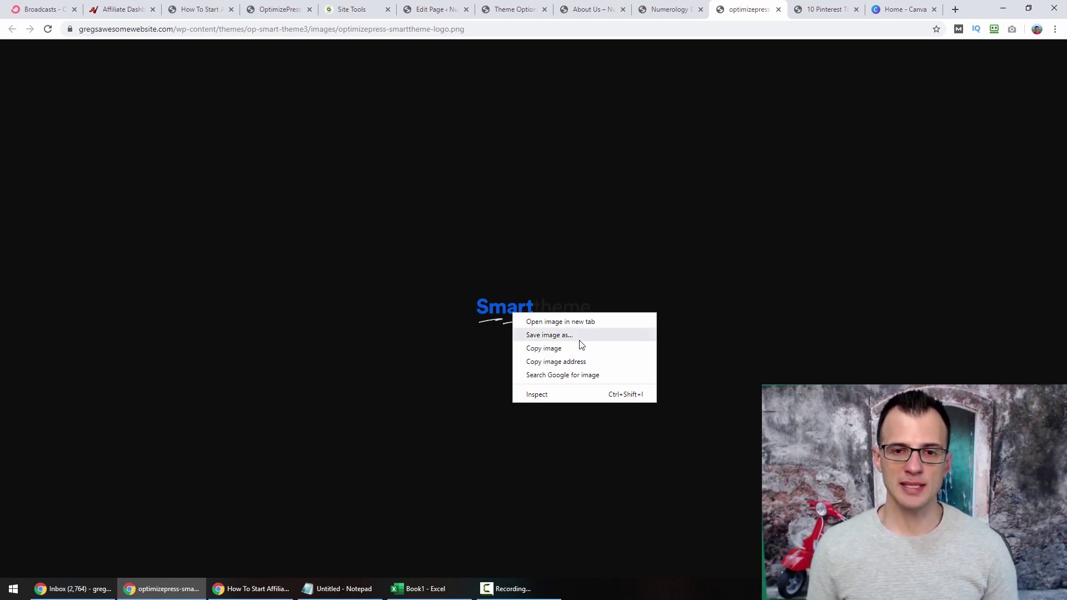
click(543, 336)
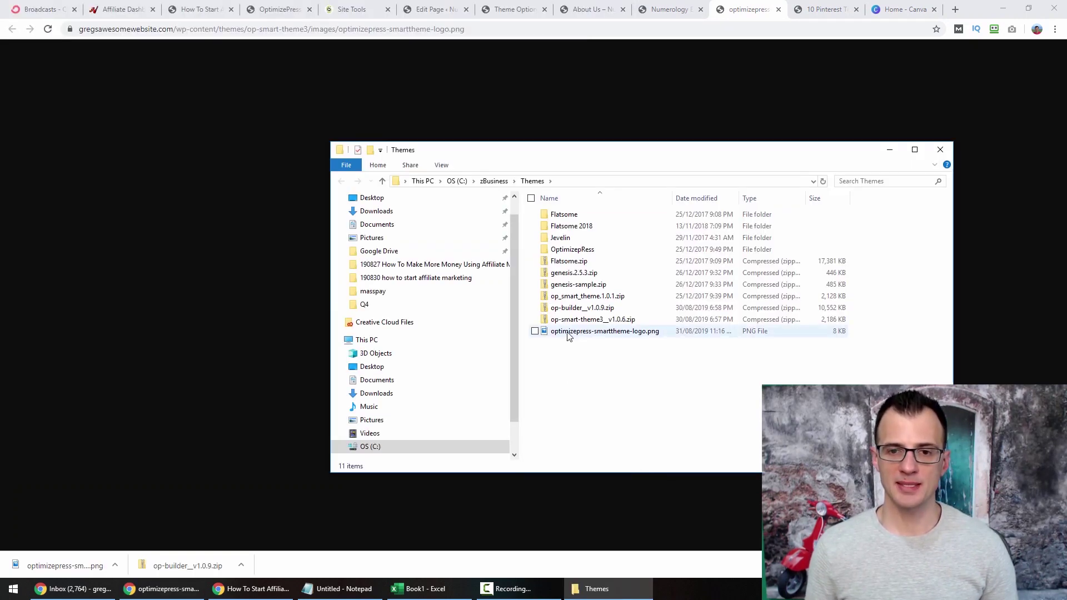
Check the saved logo PNG's properties, which show 220 x 60 pixels, then go back to Canva.
click(592, 333)
right_click(589, 332)
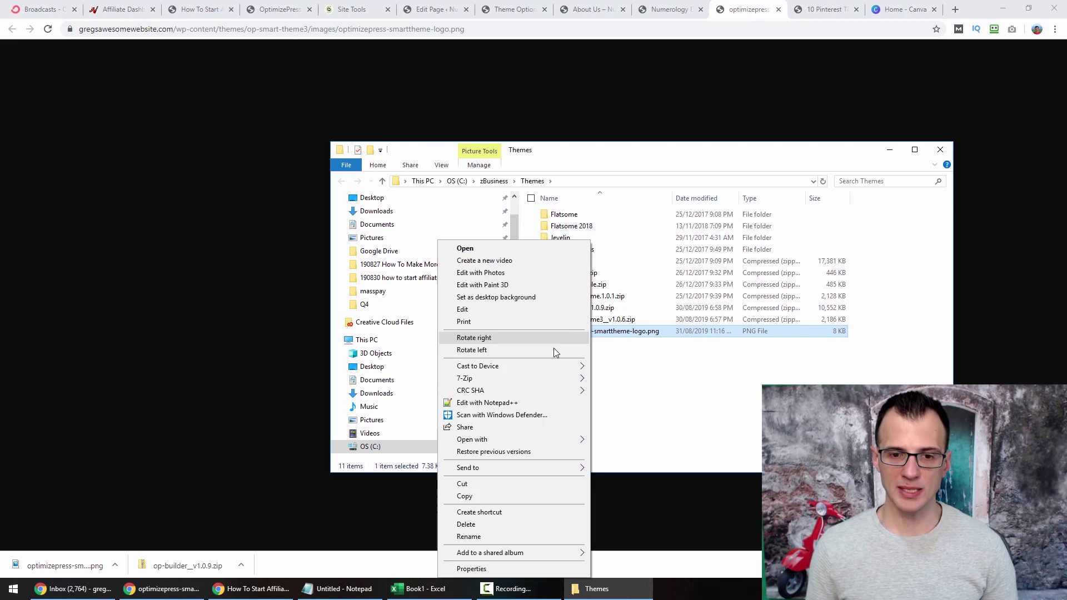
click(505, 565)
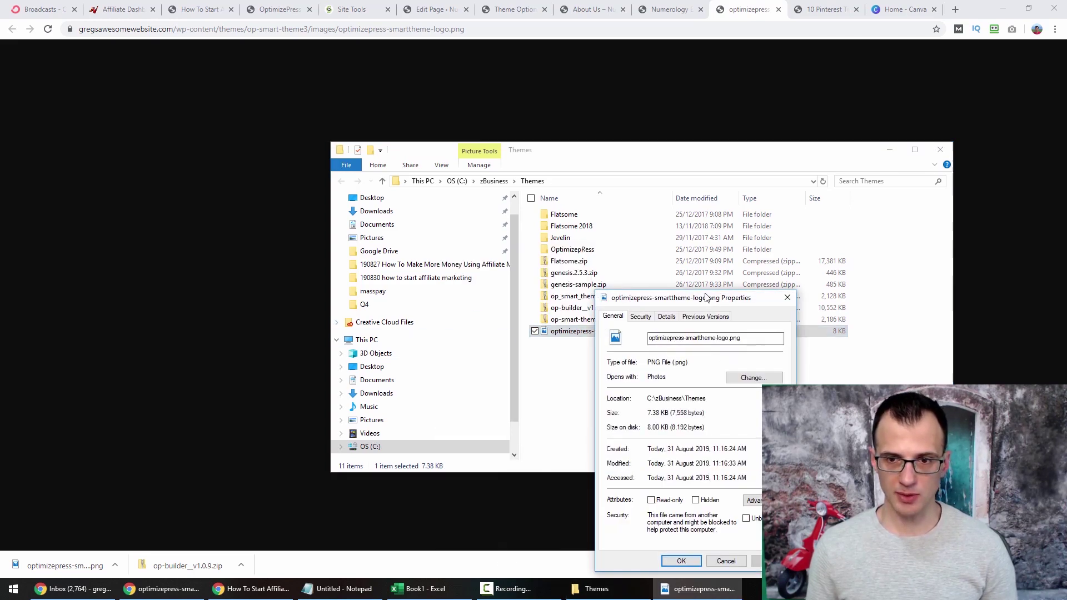
drag(700, 300, 190, 77)
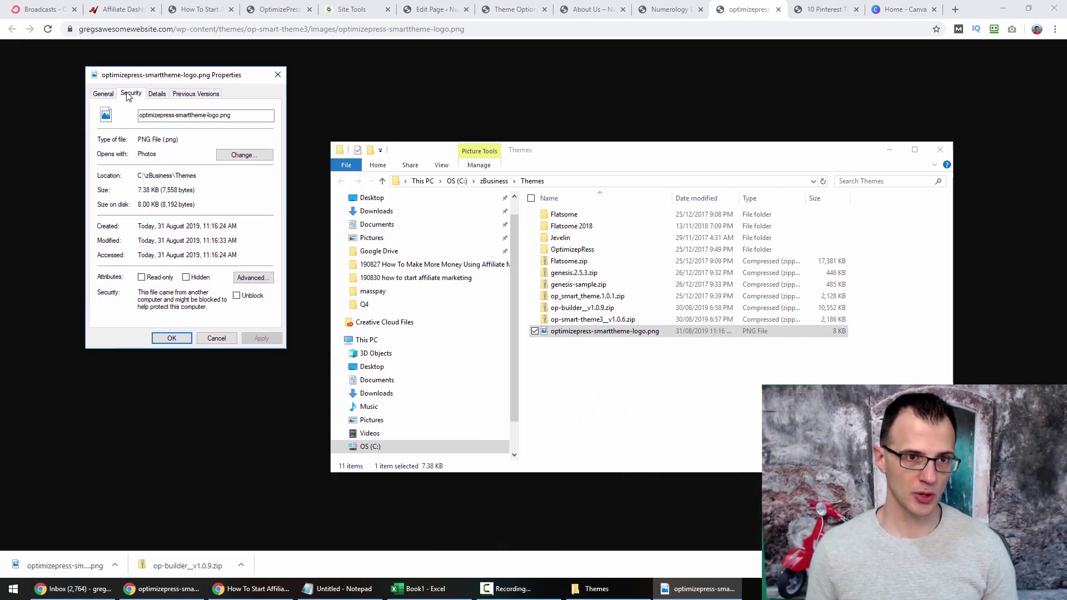
click(155, 93)
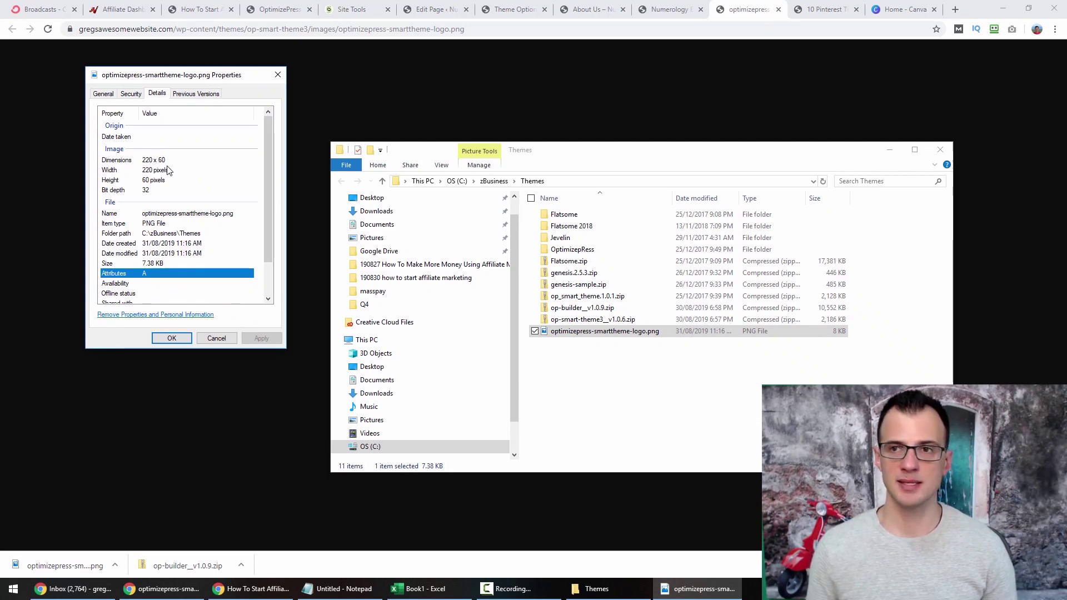
click(918, 10)
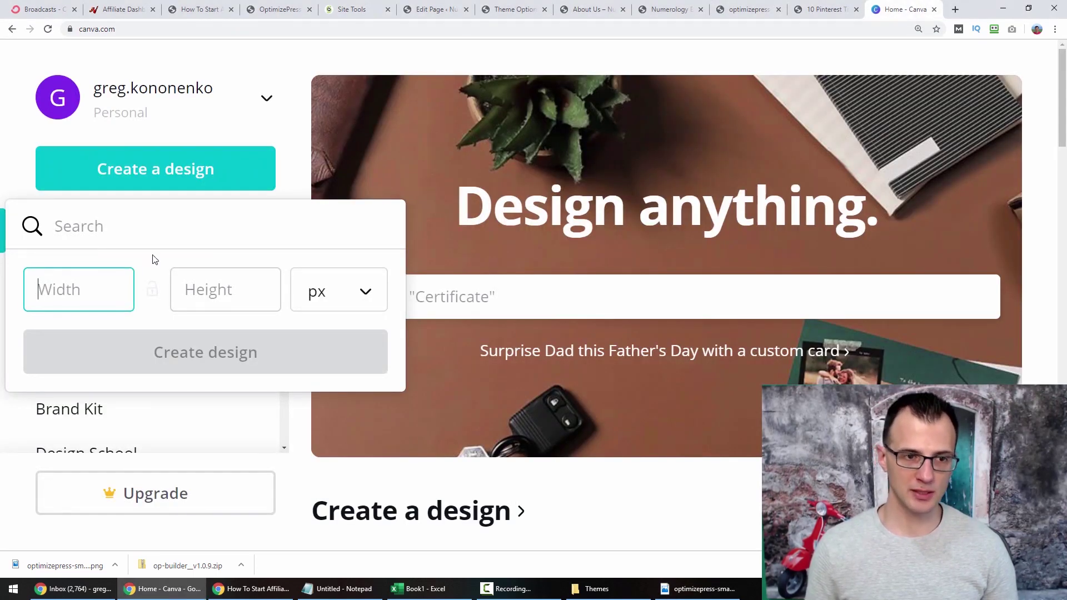
Create a new custom-size Canva design of 220 x 60 px.
text(220)
click(176, 269)
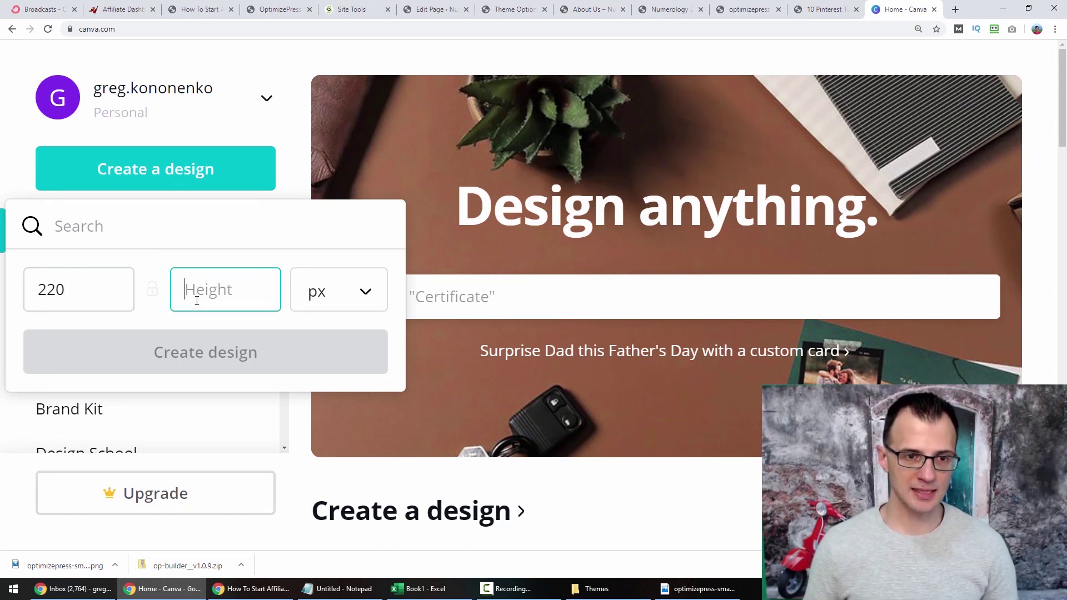
text(+)
key(BackSpace)
text(60)
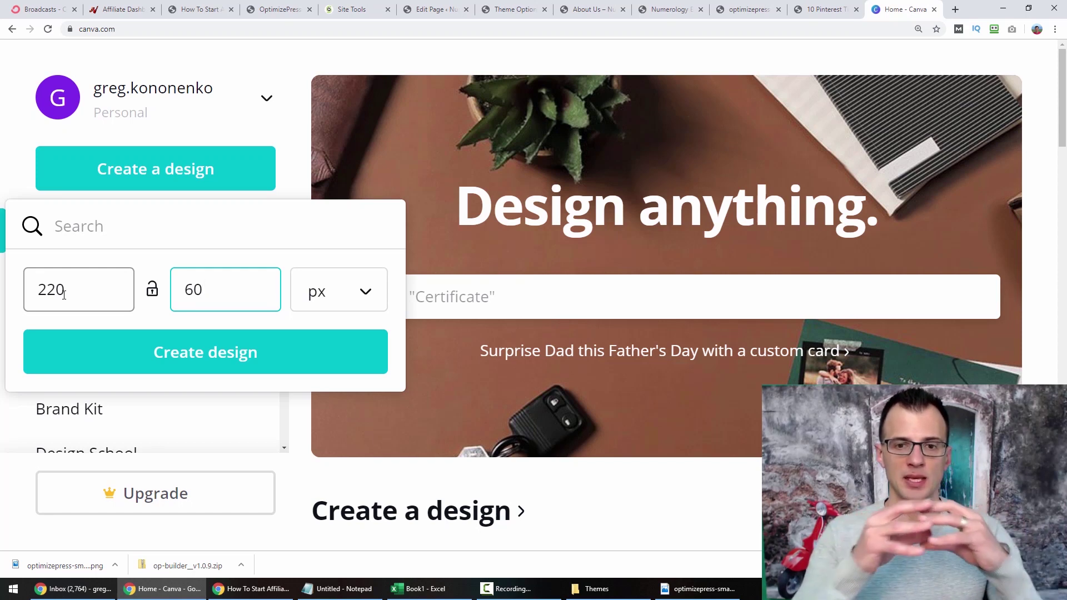
click(165, 362)
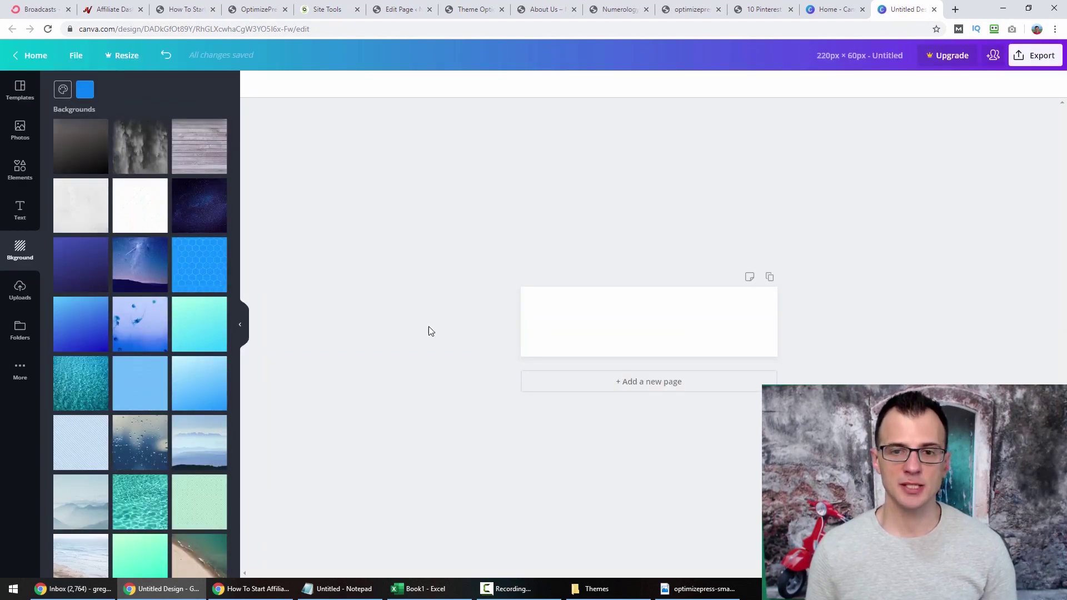
Add a heading to the design and shrink its font size to 10.
click(8, 215)
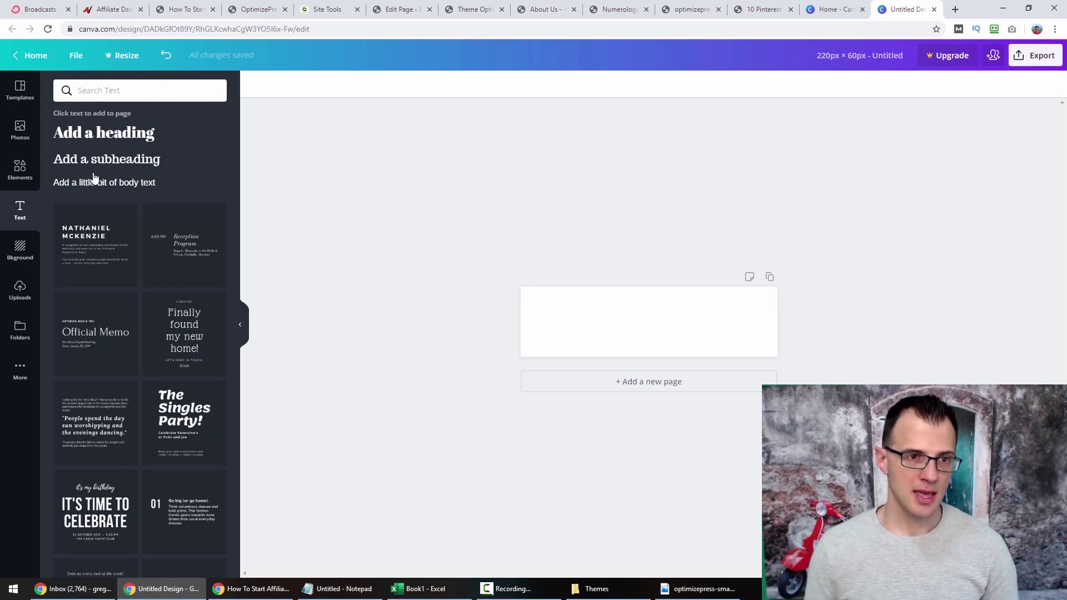
click(81, 137)
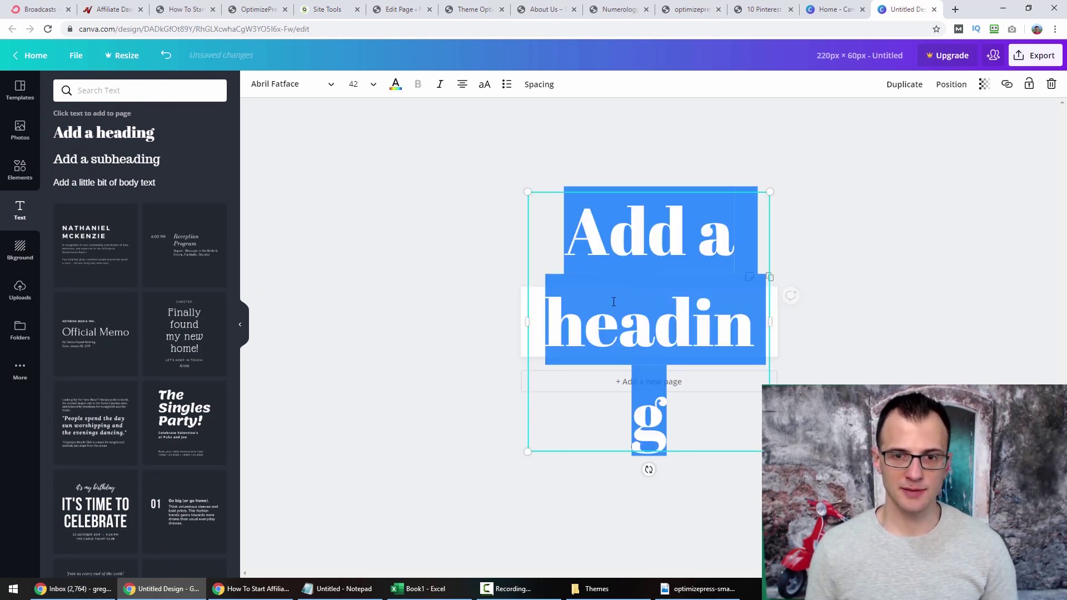
click(364, 88)
click(357, 212)
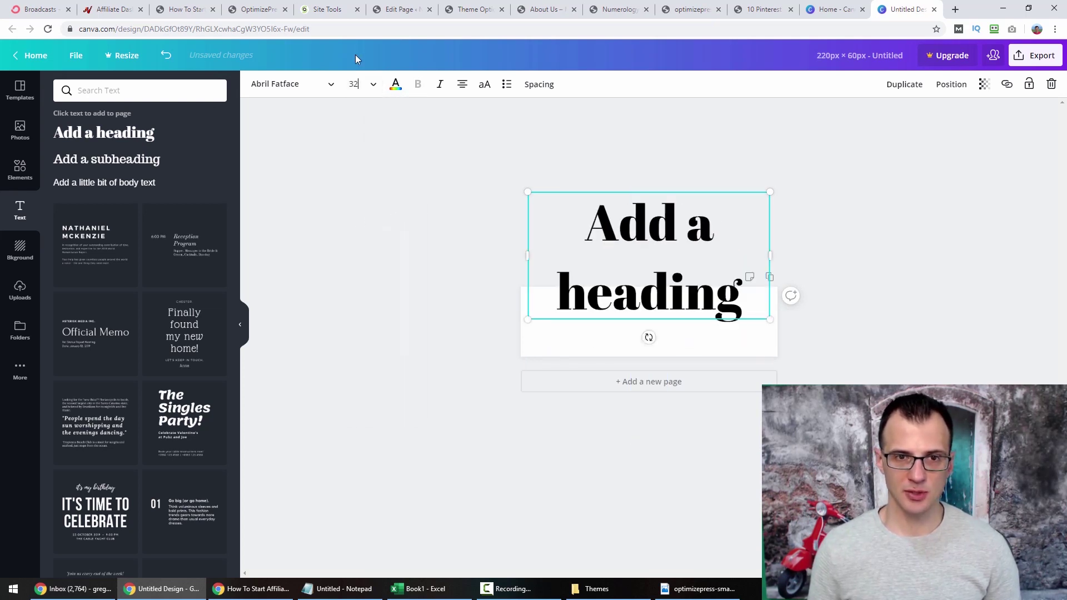
click(361, 84)
click(357, 215)
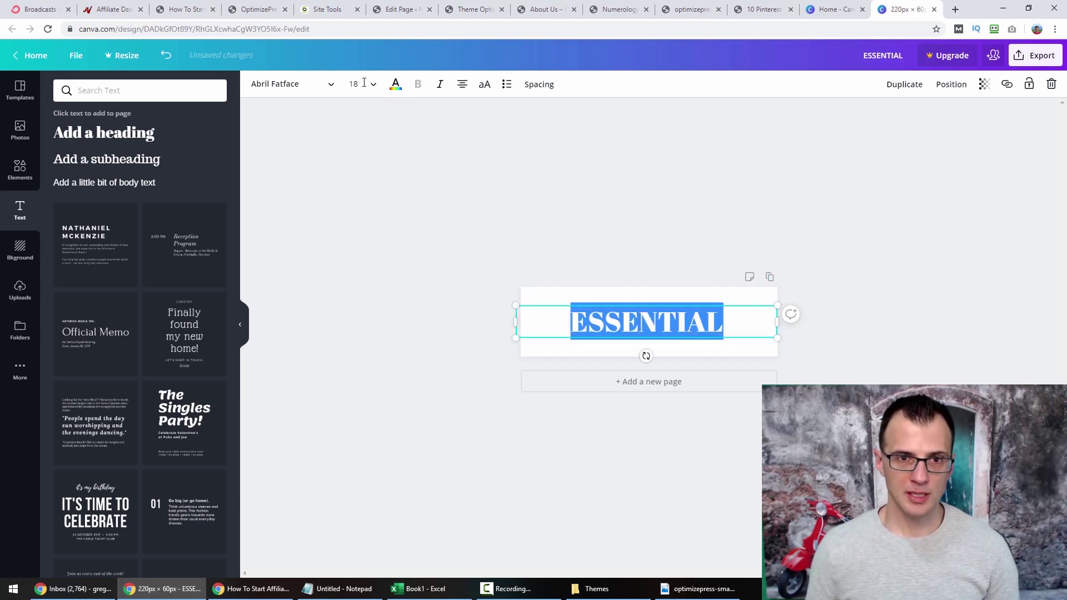
click(364, 83)
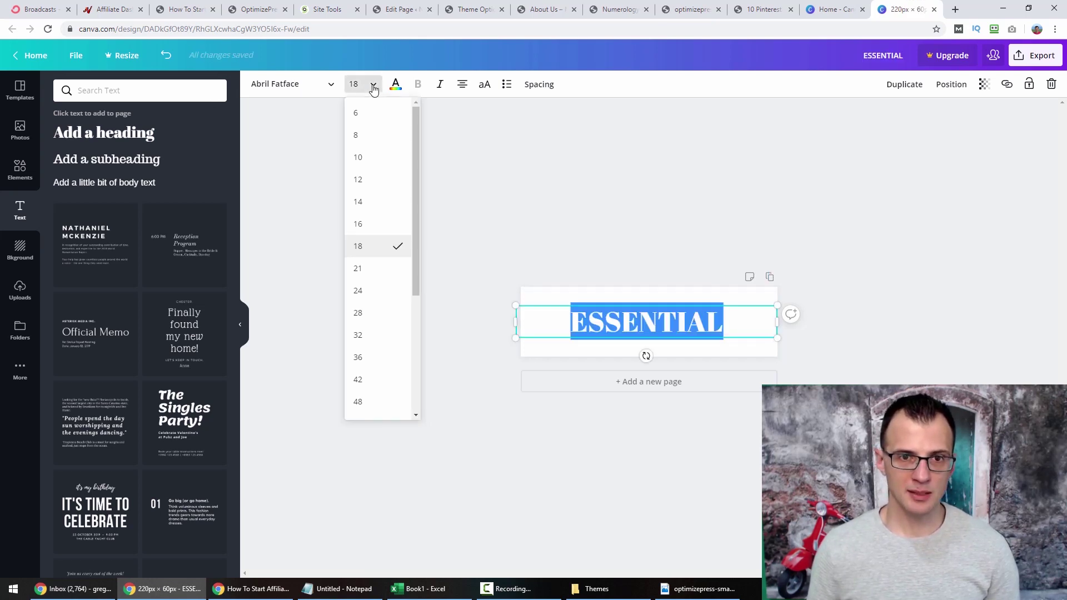
click(379, 163)
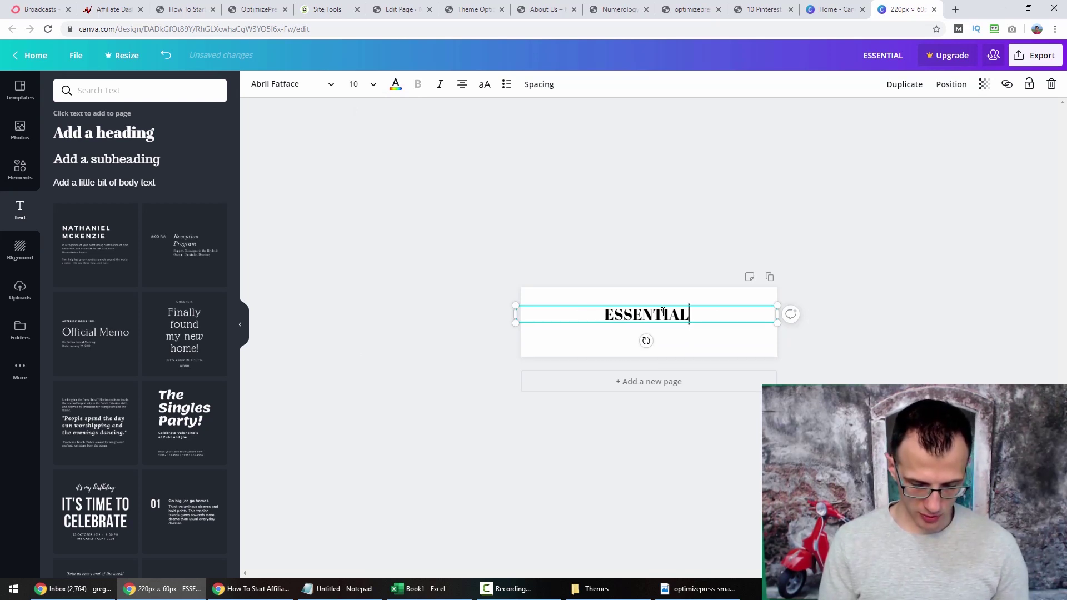
Change the heading text to ESSENTIALNUMEROLOGY and select all of it.
text(NUMERO)
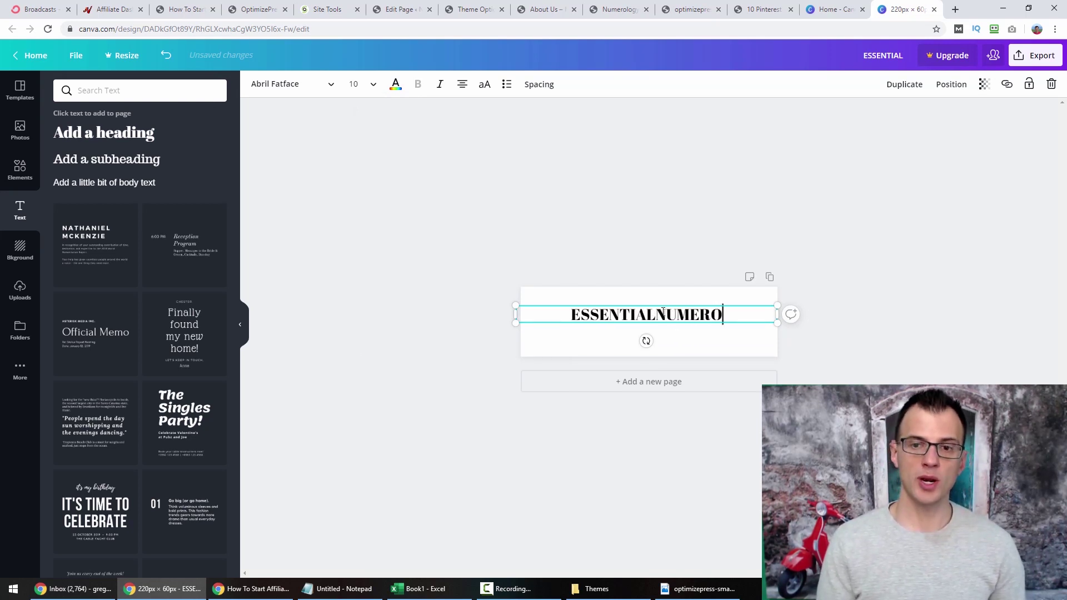
text(LOGY)
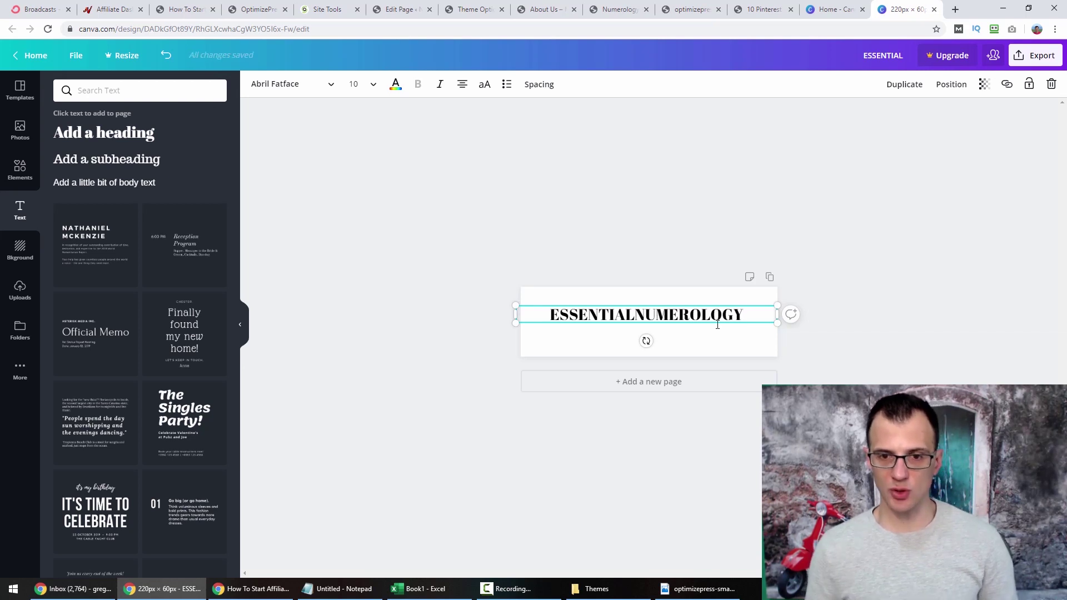
click(637, 317)
key(ctrl+a)
click(317, 89)
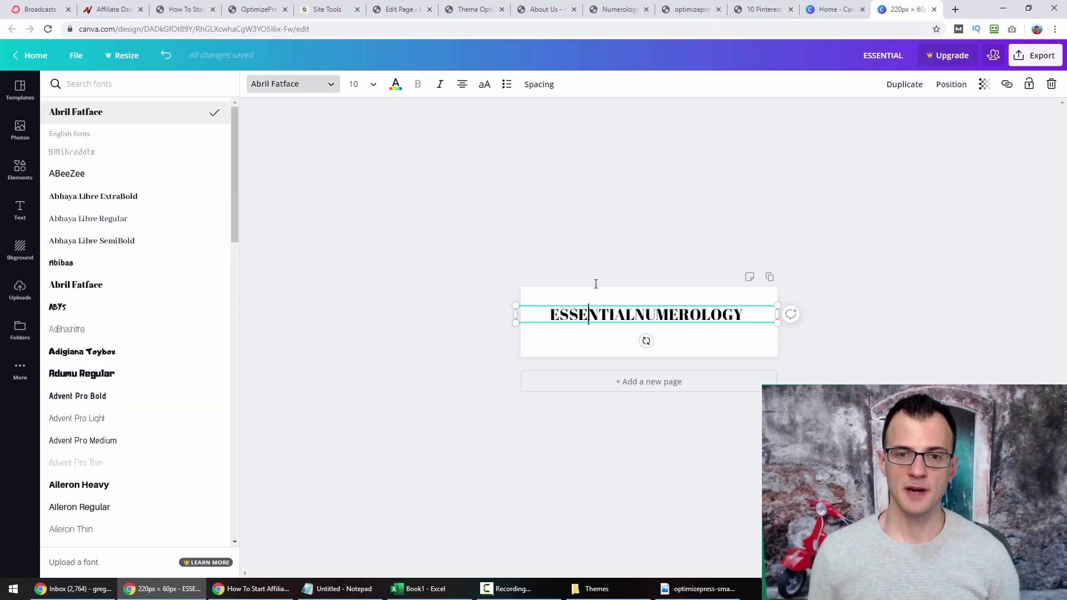
Set the heading font to Antonio Light.
double_click(573, 314)
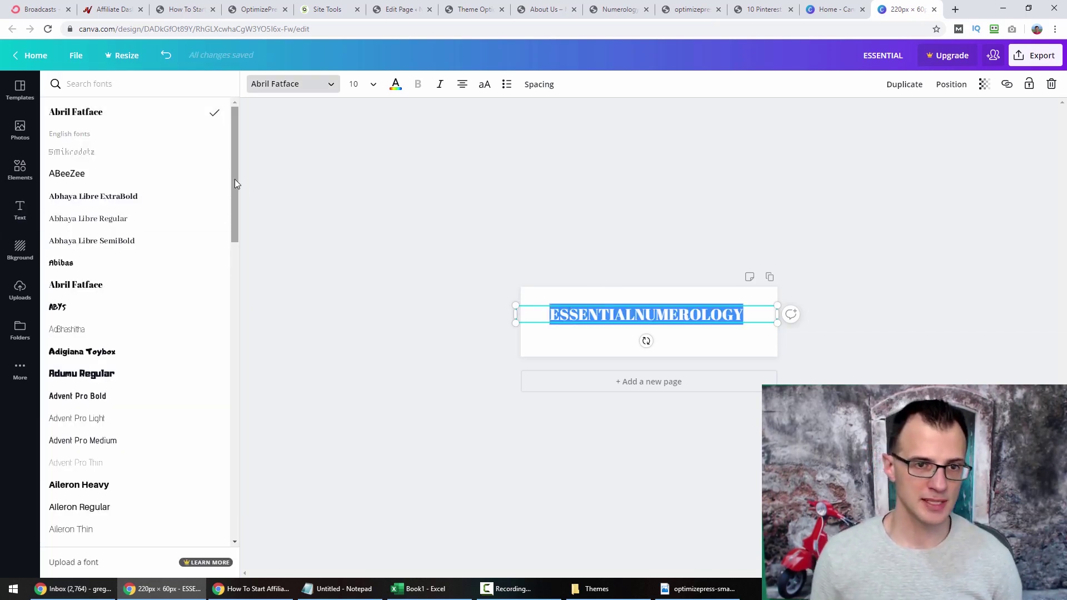
scroll(221, 269, down, 10)
scroll(224, 330, down, 4)
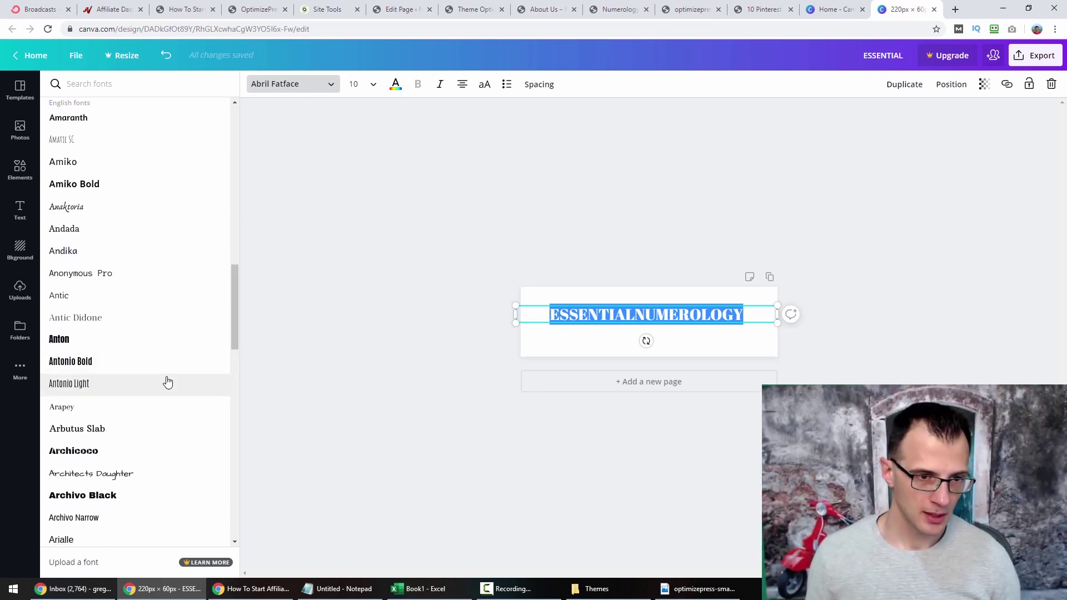
click(85, 391)
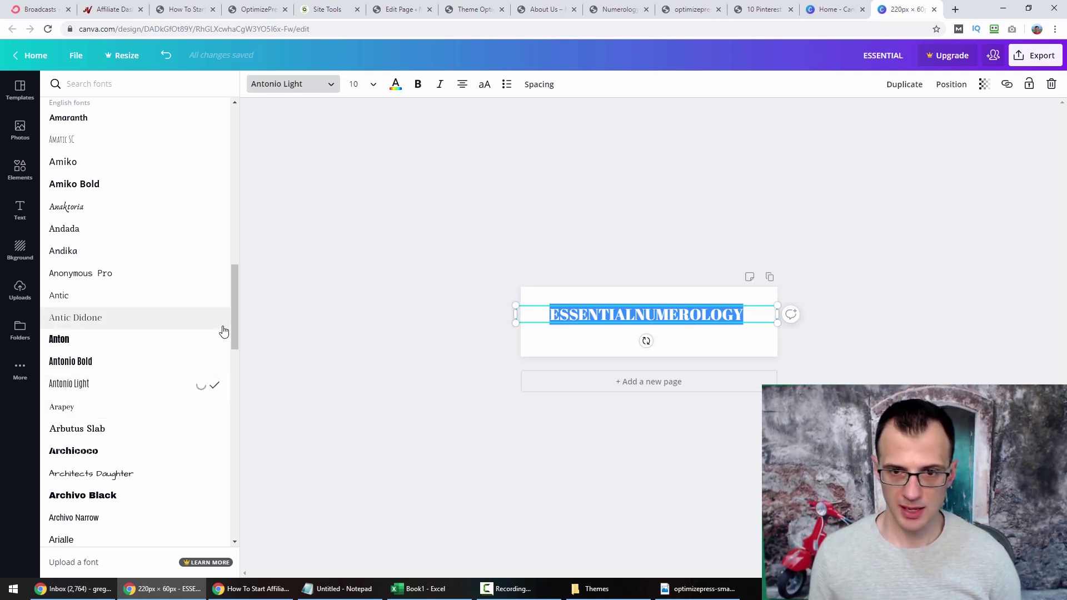
Resize the whole heading text to font size 21.
click(622, 313)
key(Right)
key(Right)
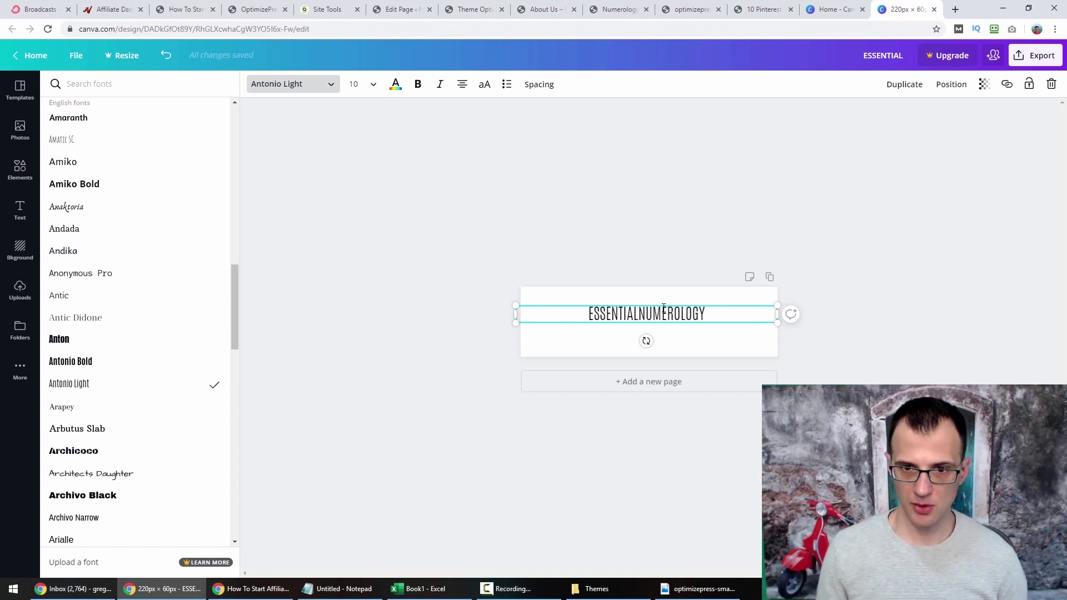
key(shift+End)
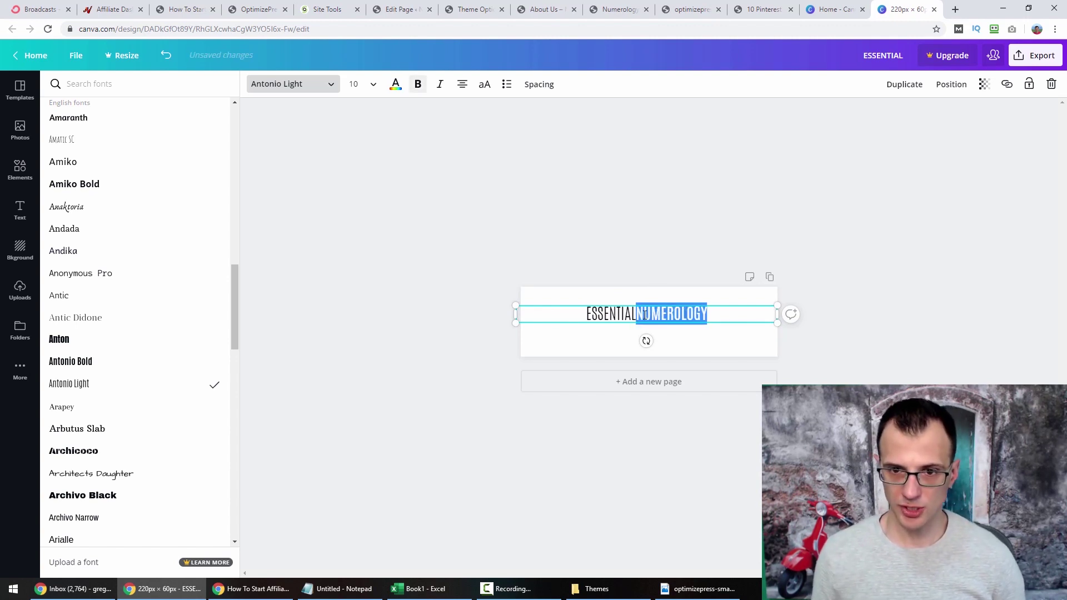
click(644, 314)
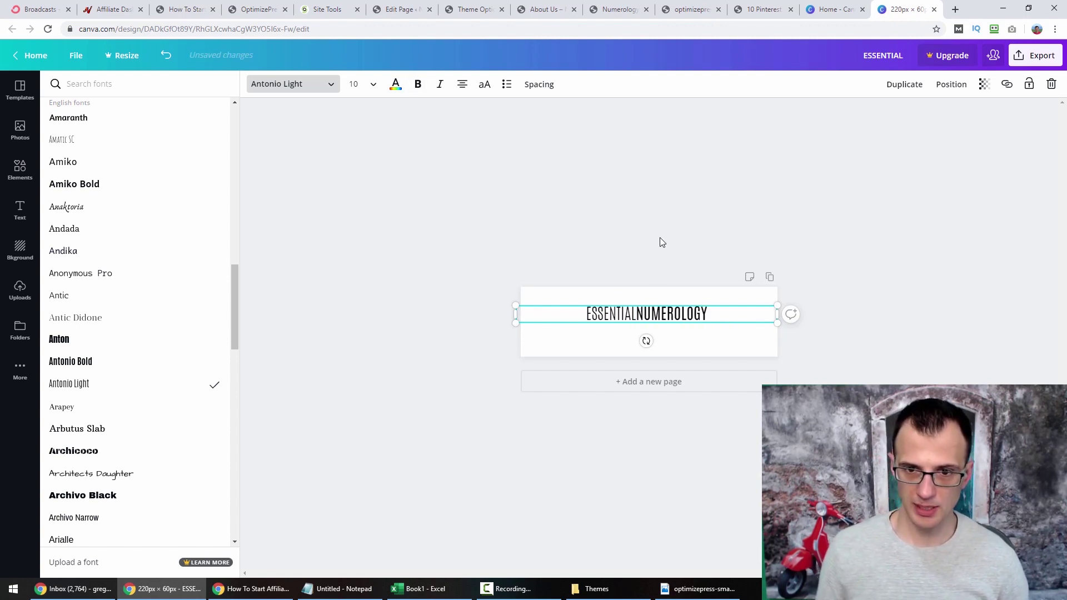
key(ctrl+a)
click(374, 91)
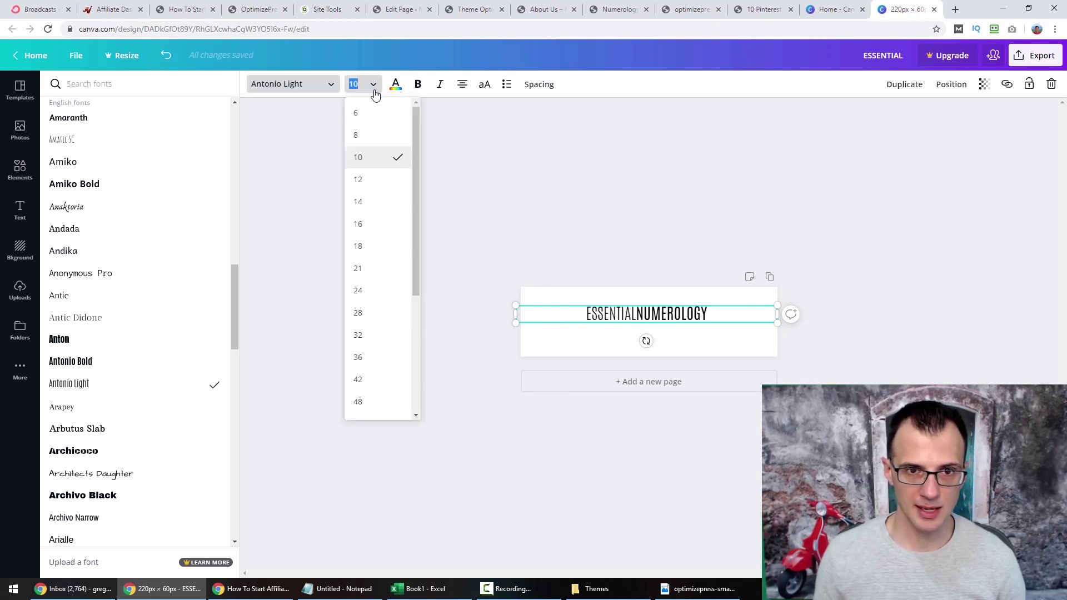
click(366, 222)
click(356, 84)
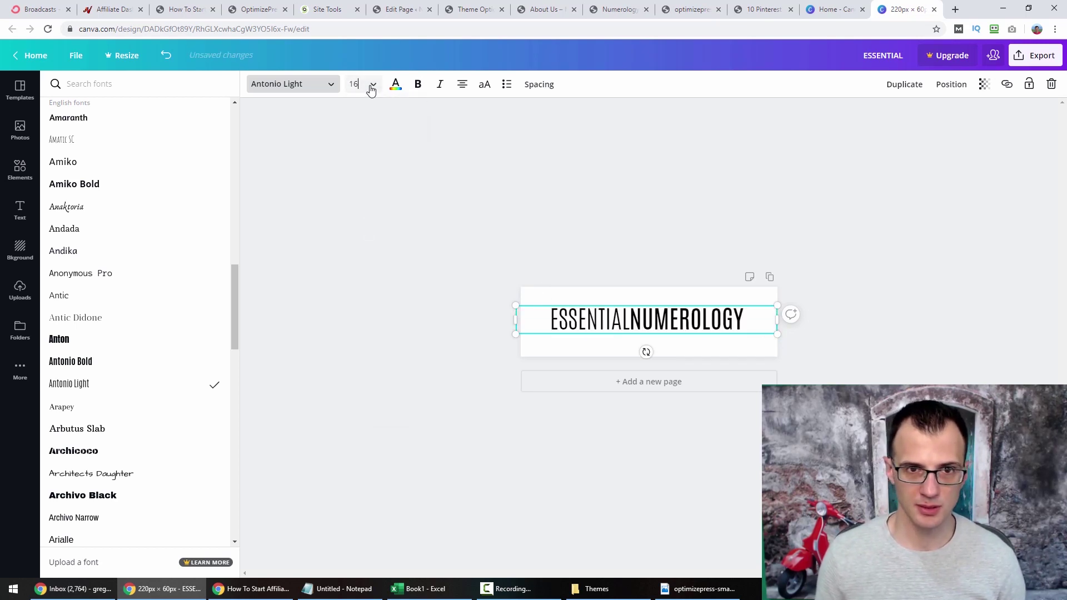
text(21)
key(Return)
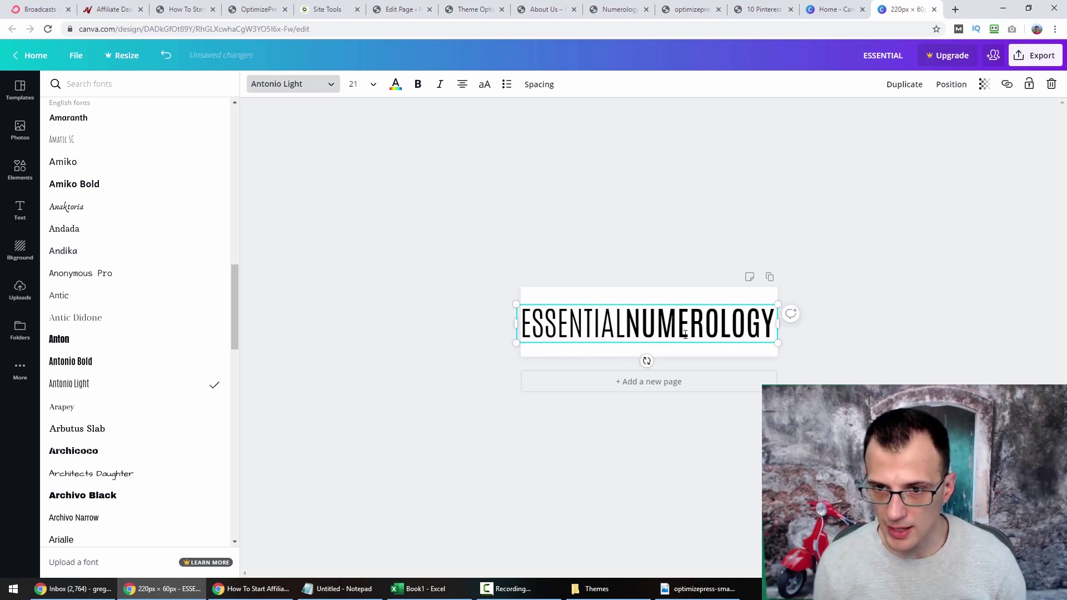
Select just the word NUMEROLOGY to recolour it.
click(660, 319)
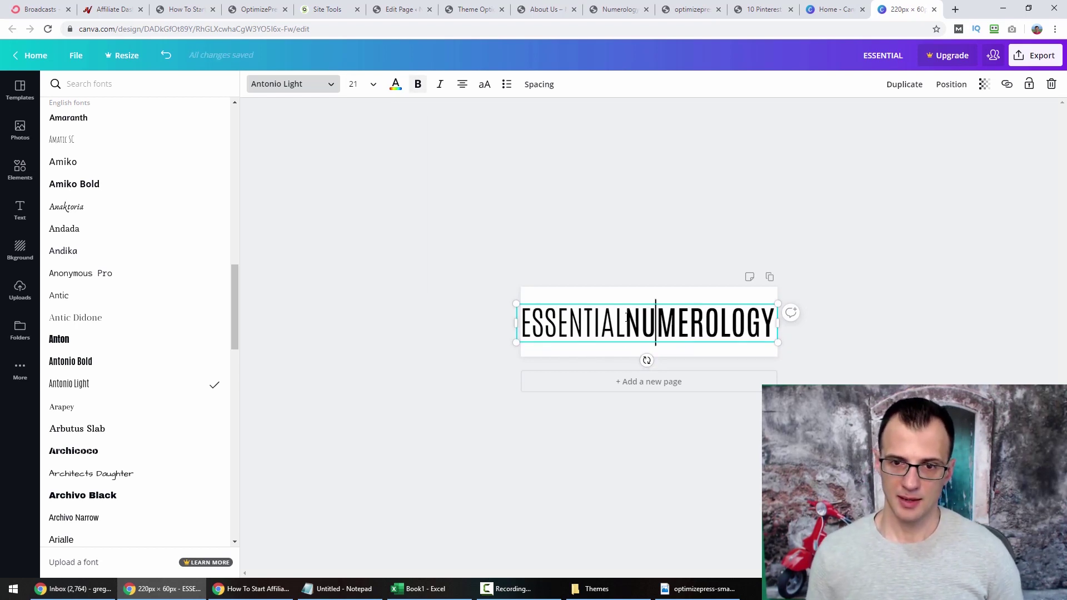
key(Left)
key(Left)
key(shift+End)
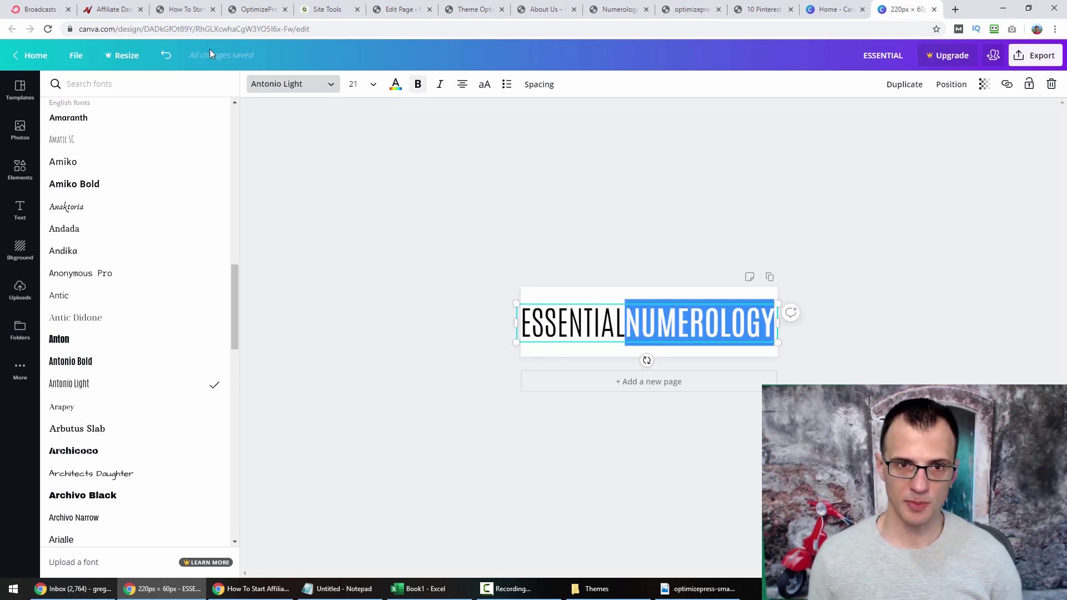
click(394, 85)
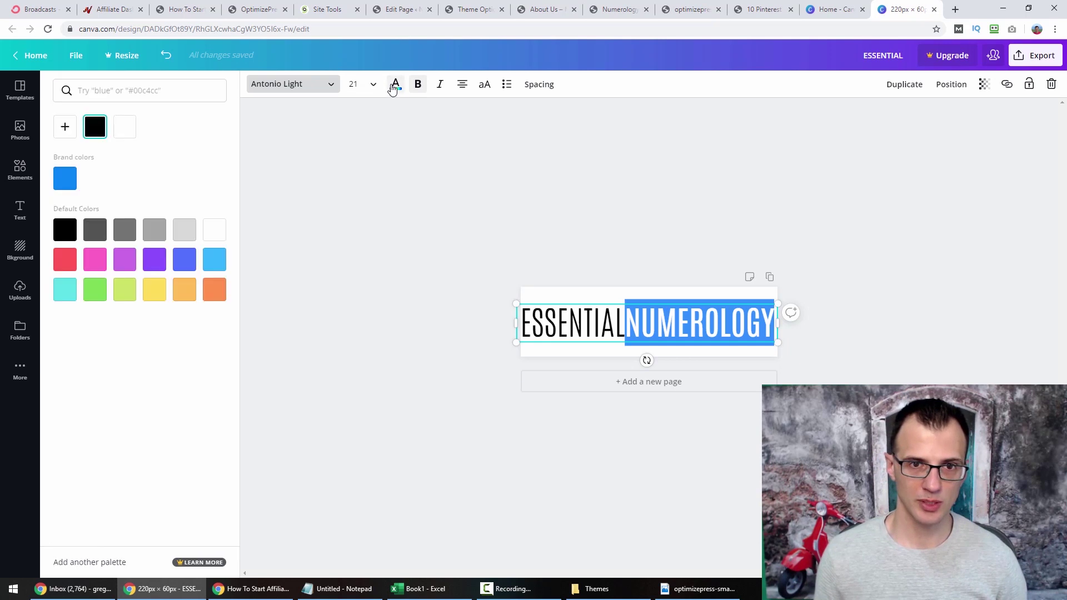
Colour NUMEROLOGY brand blue and ESSENTIAL dark grey.
click(66, 186)
click(625, 327)
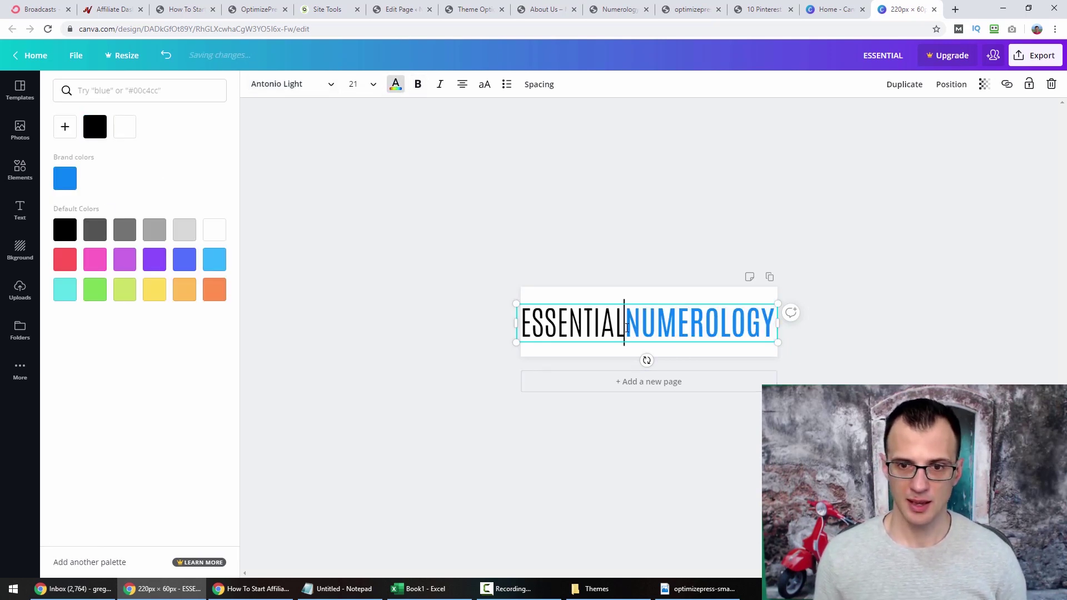
key(shift+Home)
click(95, 229)
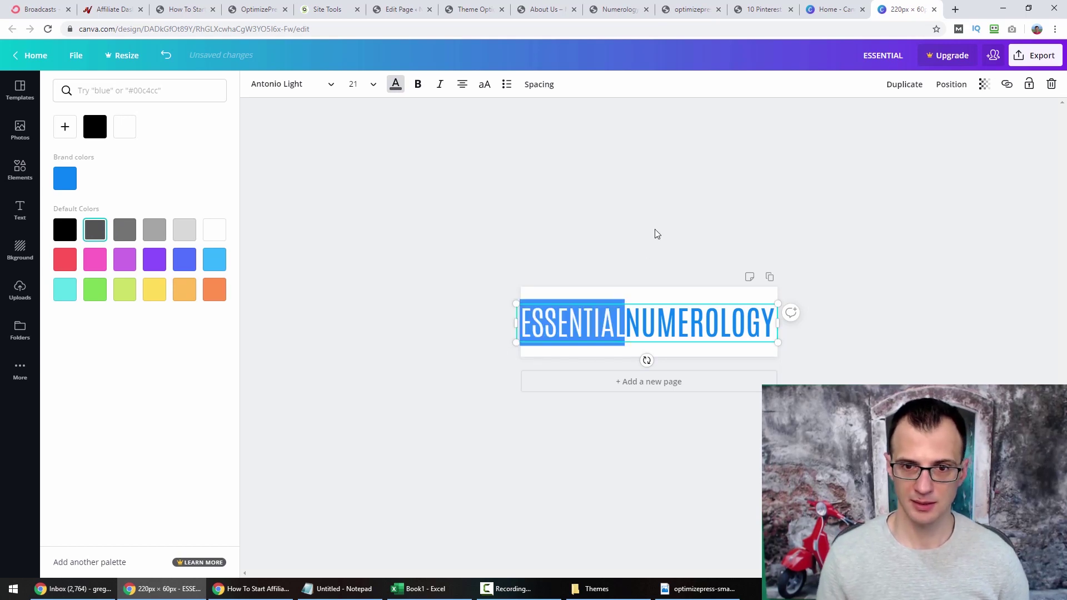
Deselect the text box and view the design at 100% zoom.
click(332, 84)
click(332, 84)
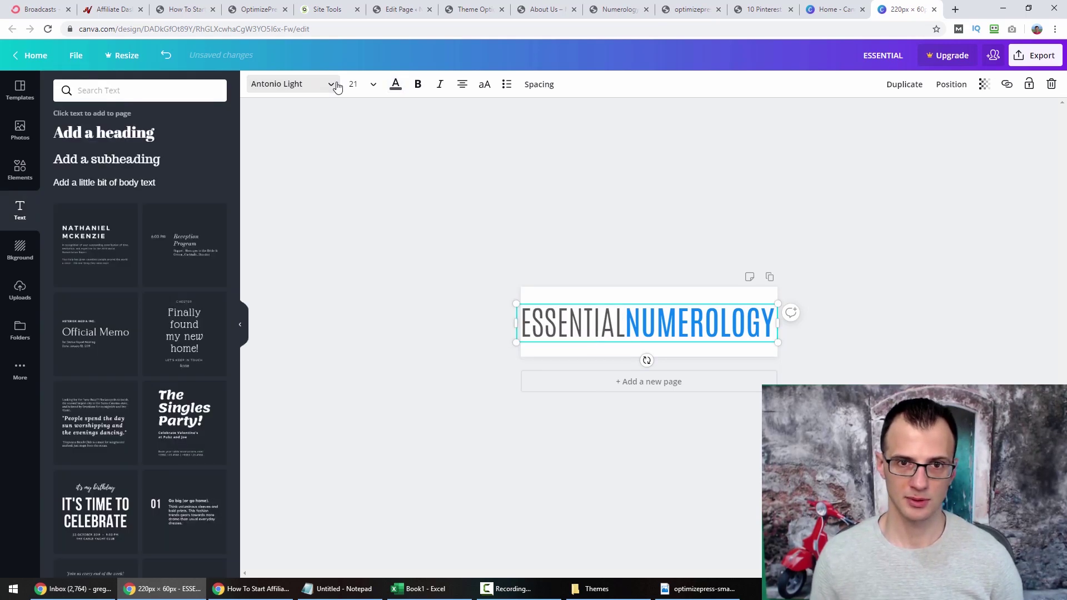
click(404, 328)
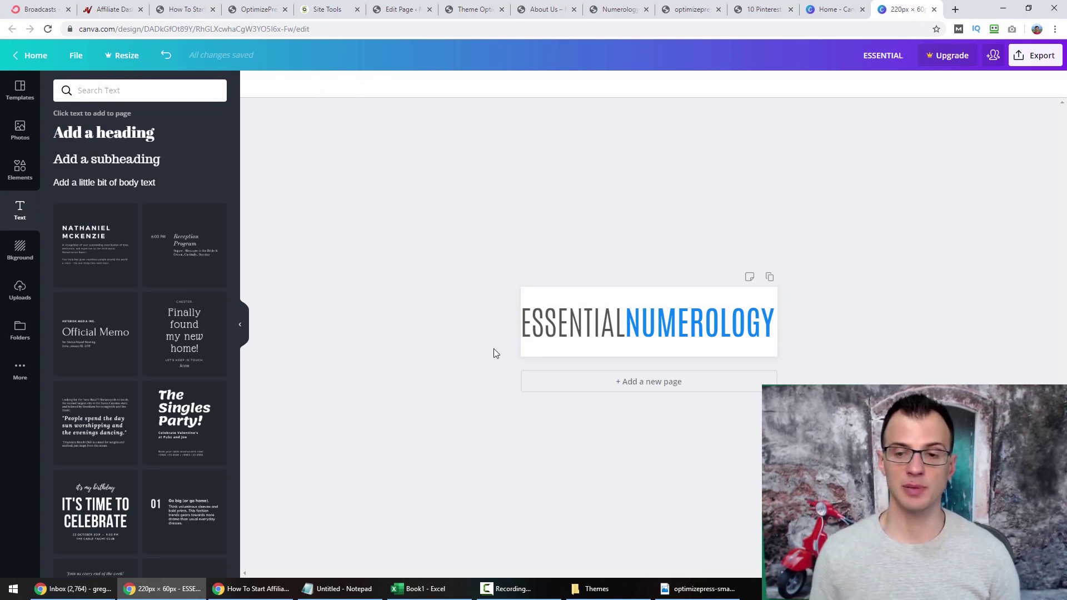
click(948, 556)
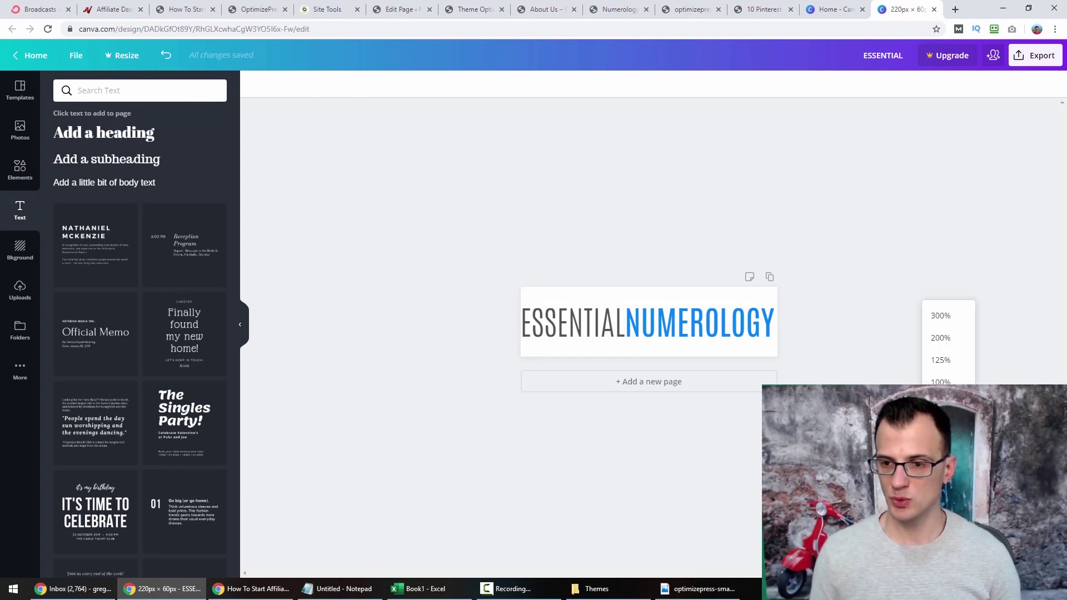
click(940, 382)
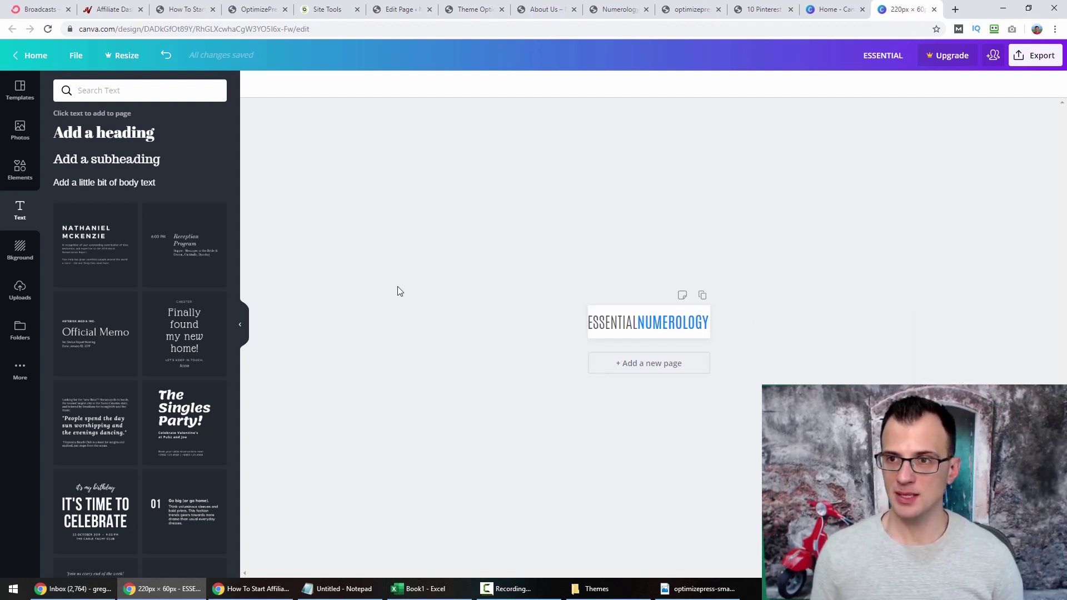
Download the design as a PNG saved as logo.png in the Themes folder.
click(1036, 60)
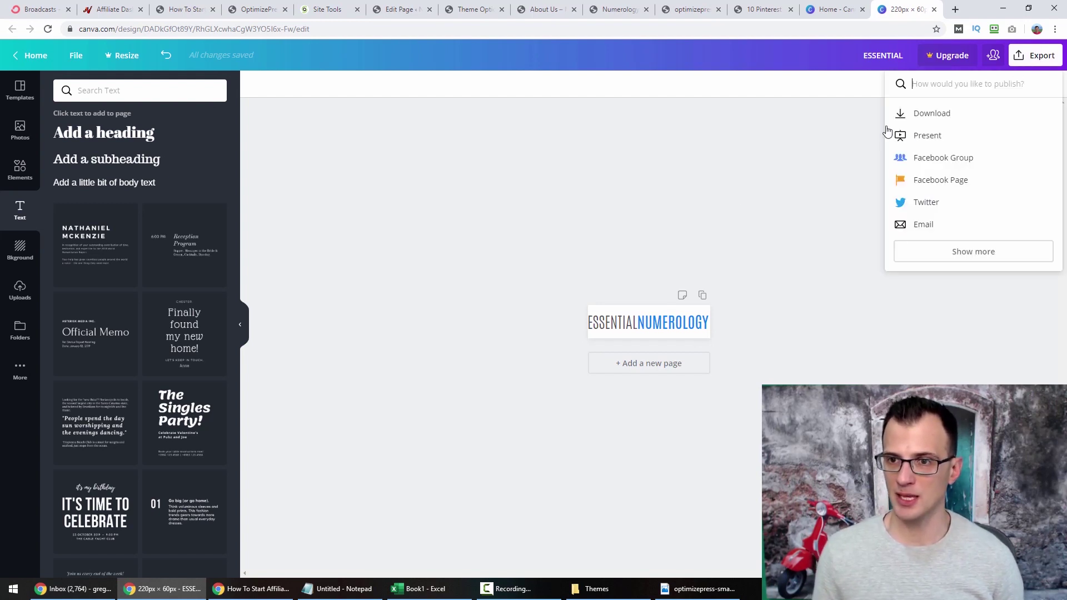
click(926, 120)
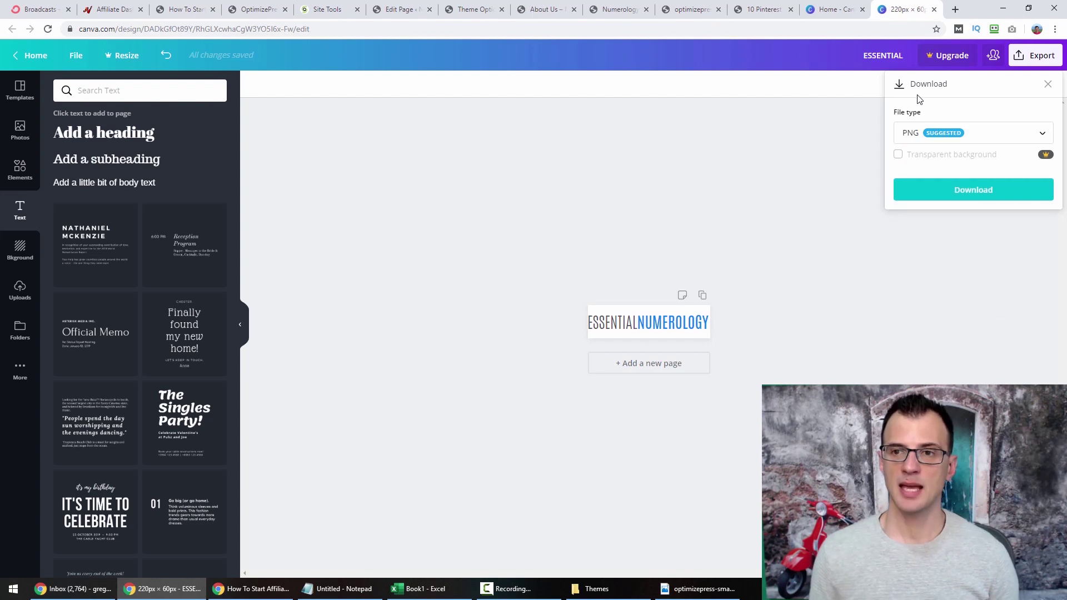
click(983, 200)
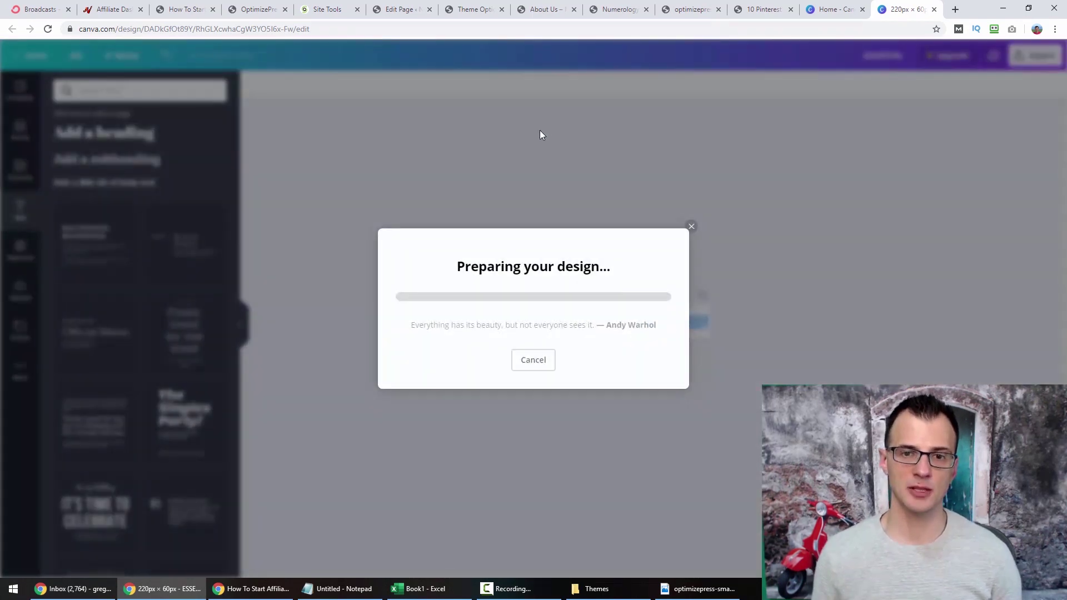
text(lo)
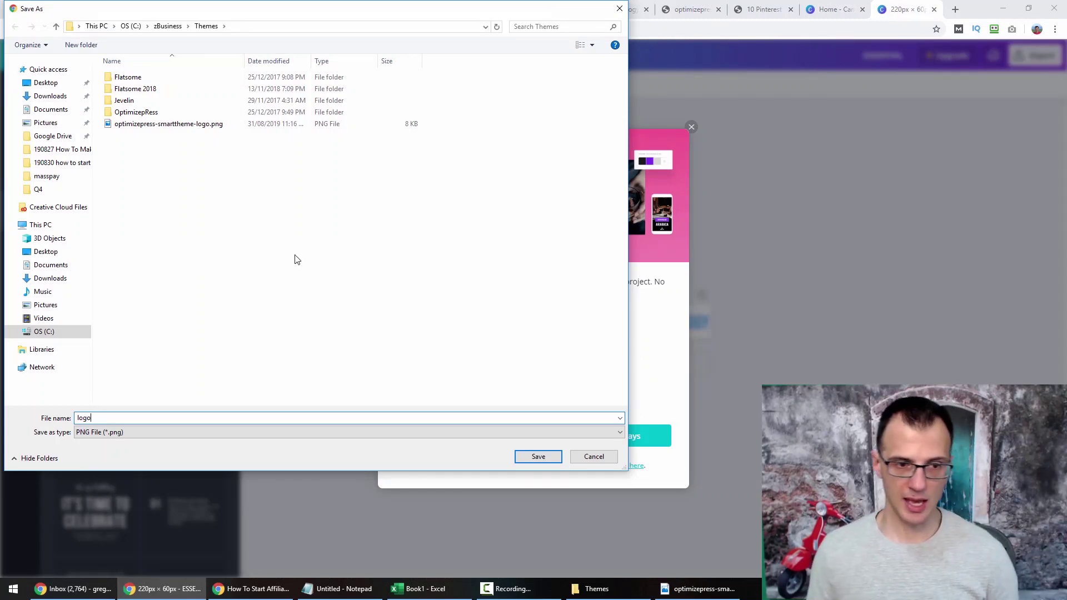
text(go)
click(543, 458)
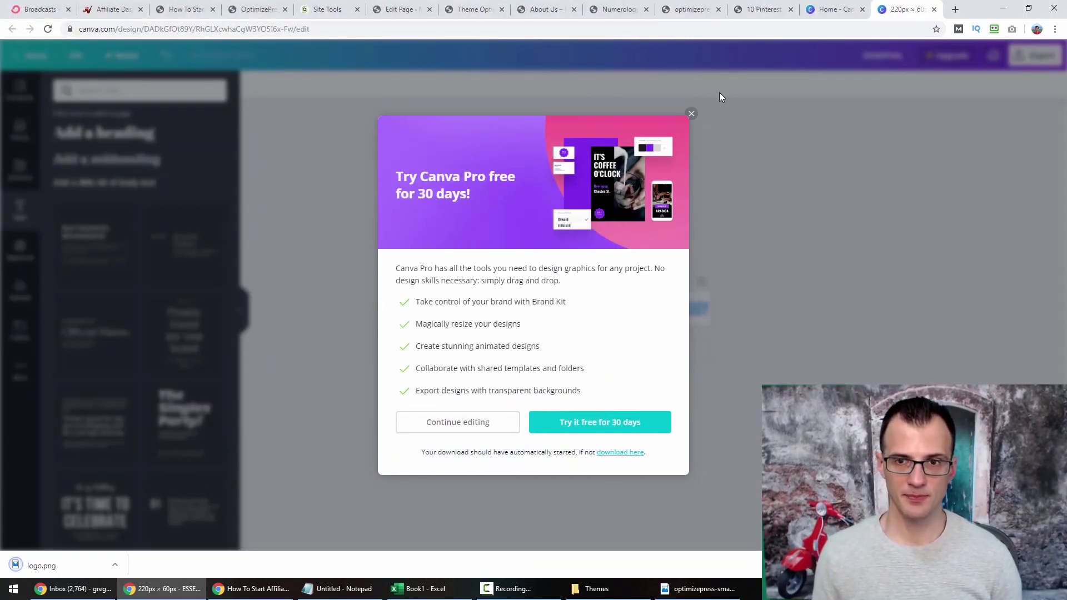
click(475, 9)
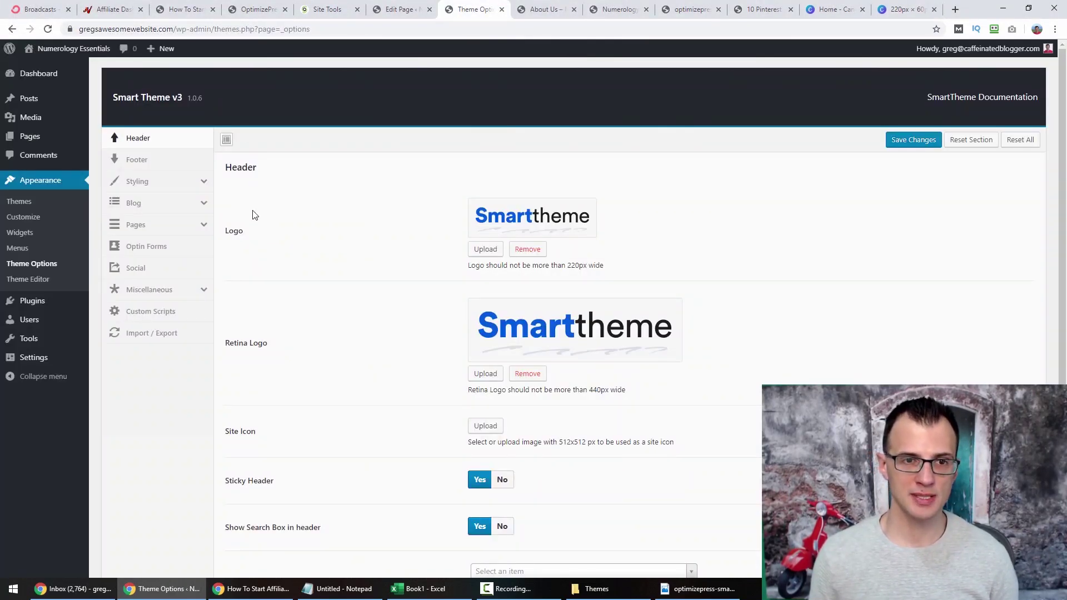
Upload logo.png and set it as the Smart Theme header logo.
click(482, 248)
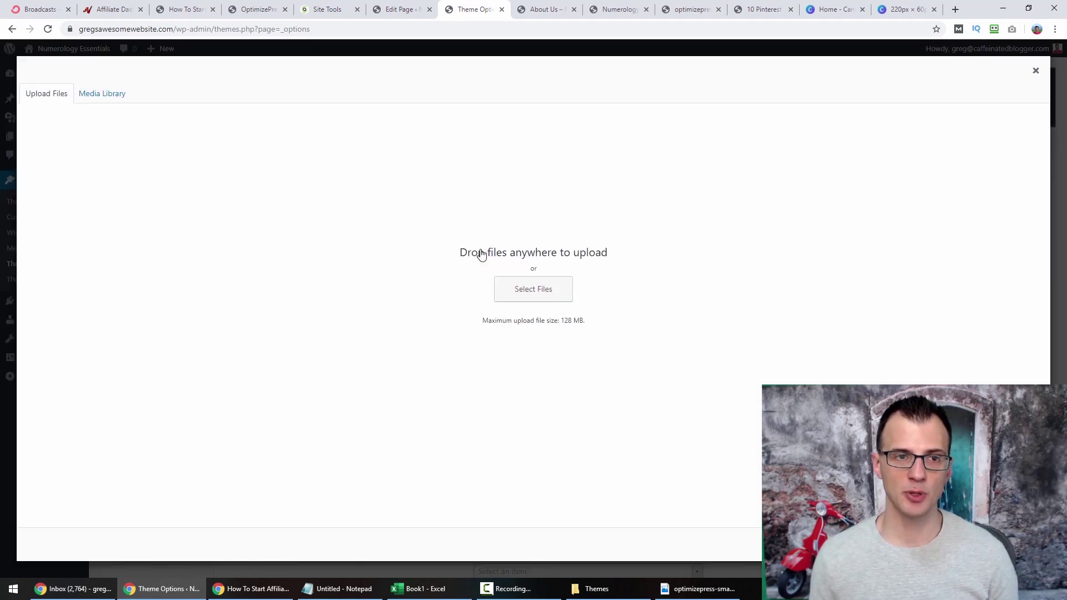
click(522, 291)
click(123, 160)
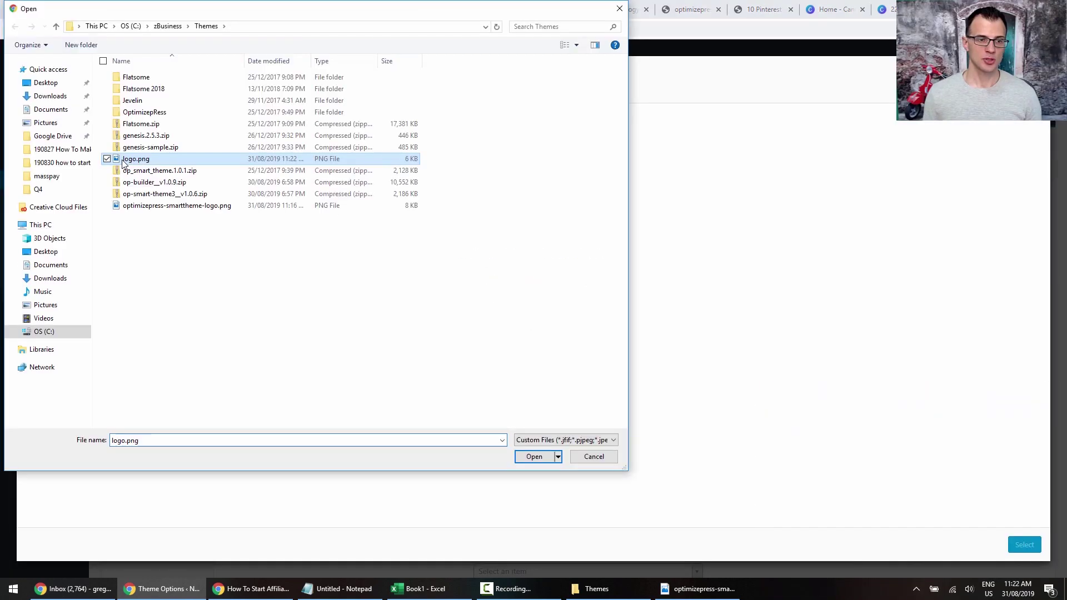
click(534, 456)
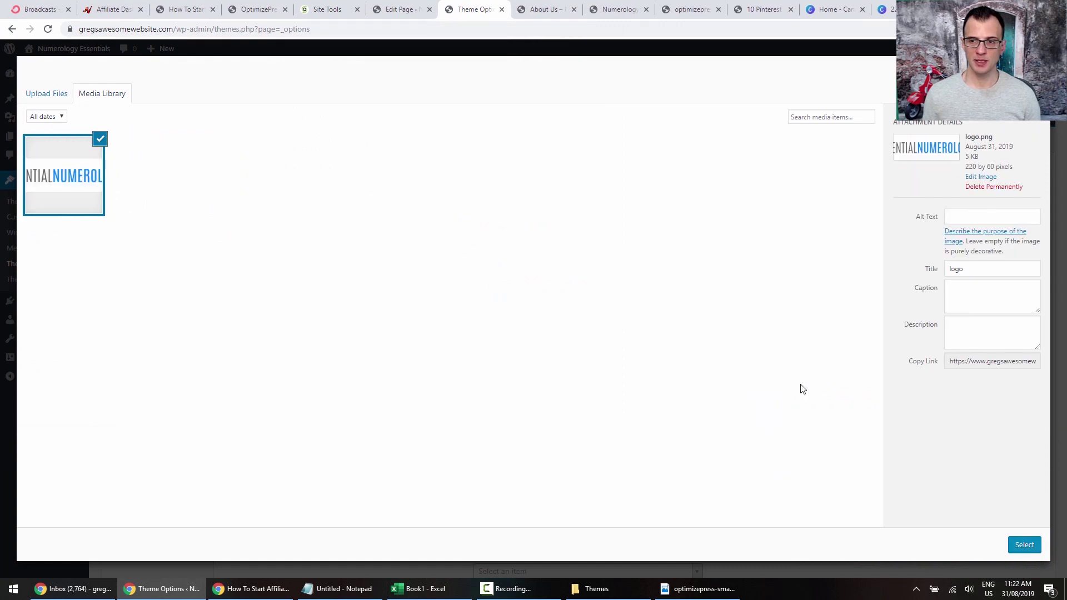
click(1021, 547)
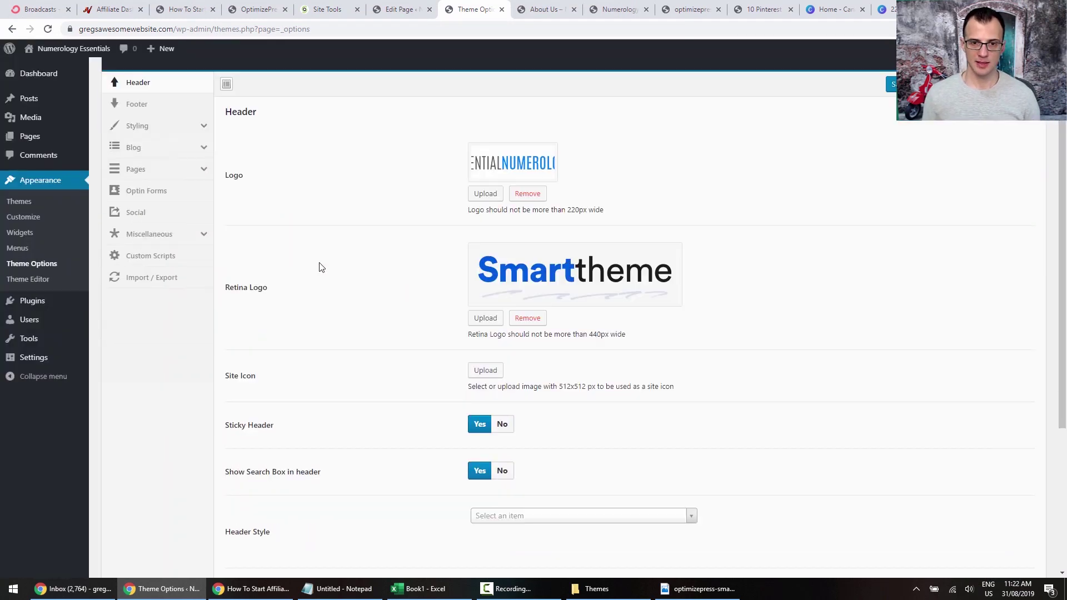
Set the same logo.png as the retina logo and save the theme options.
click(485, 318)
click(61, 177)
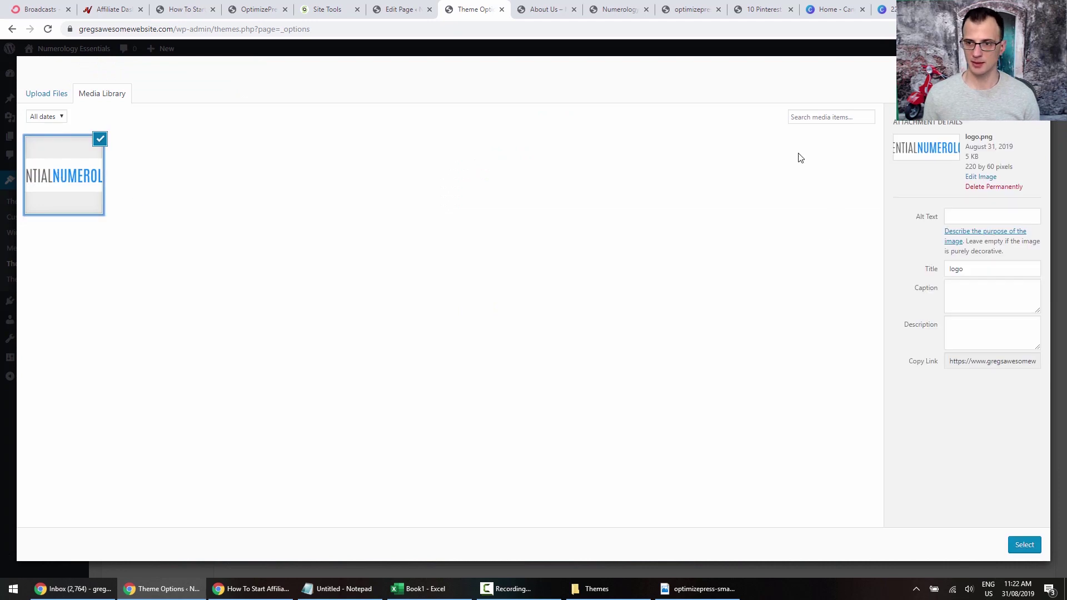
click(1023, 544)
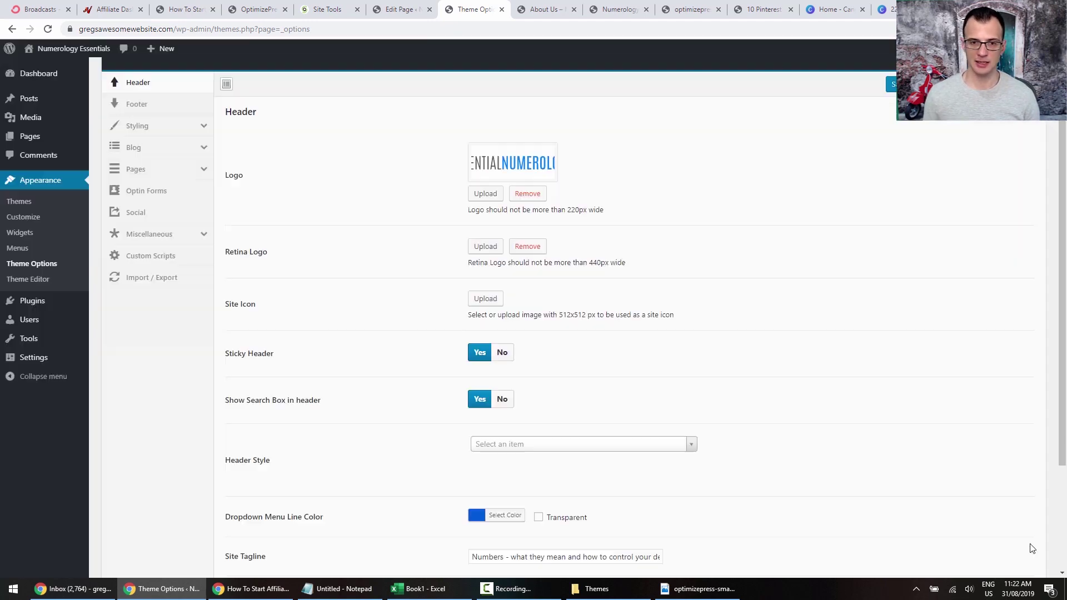
scroll(884, 278, down, 1)
scroll(869, 228, up, 2)
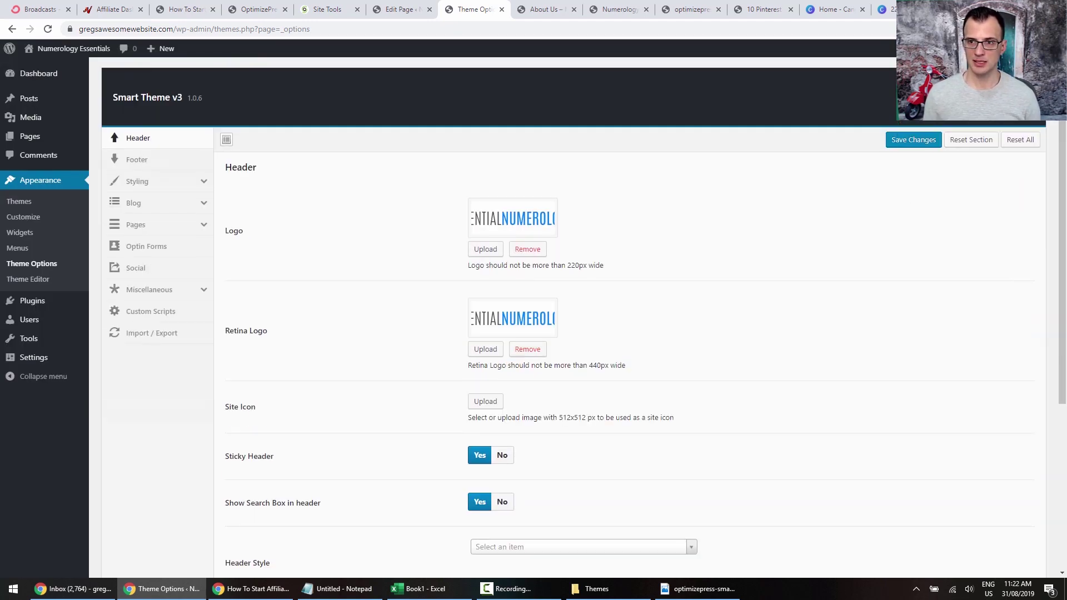
click(894, 141)
Reload the About Us page to check the new header logo.
click(549, 8)
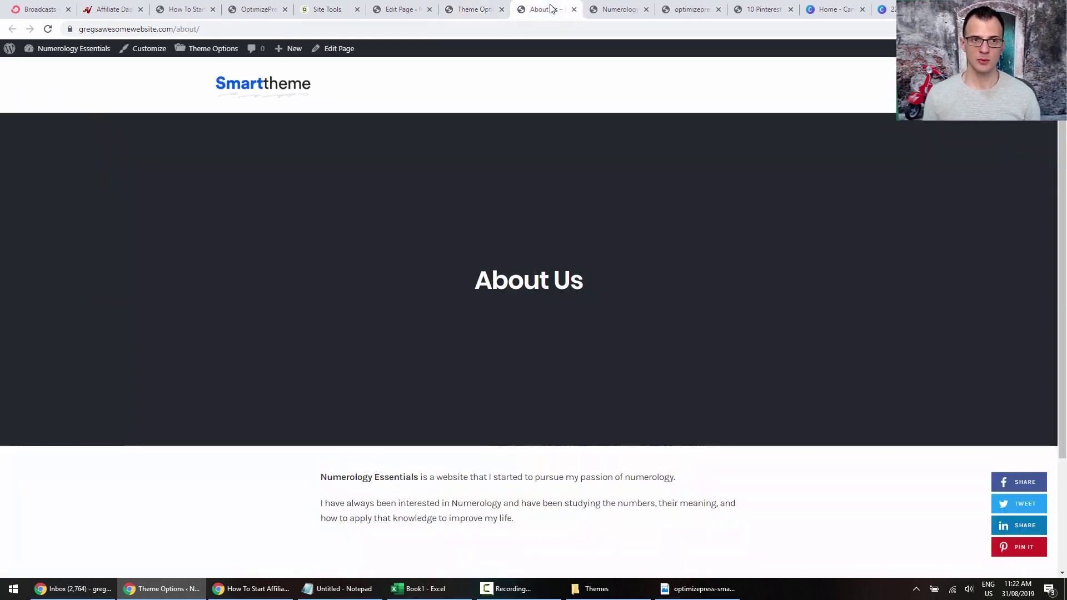
click(48, 30)
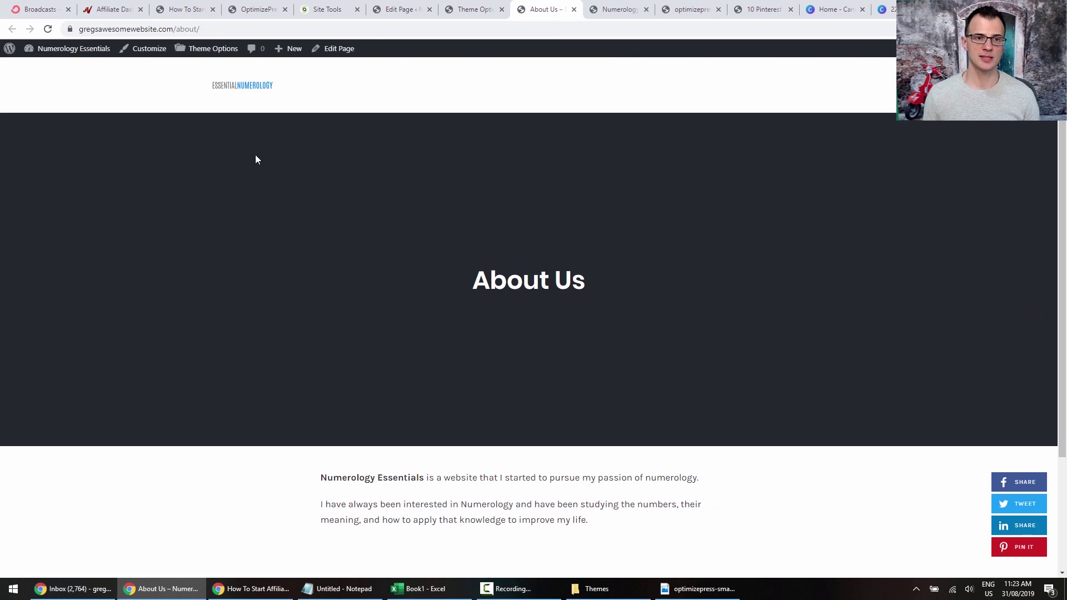
scroll(253, 189, down, 3)
scroll(250, 187, up, 3)
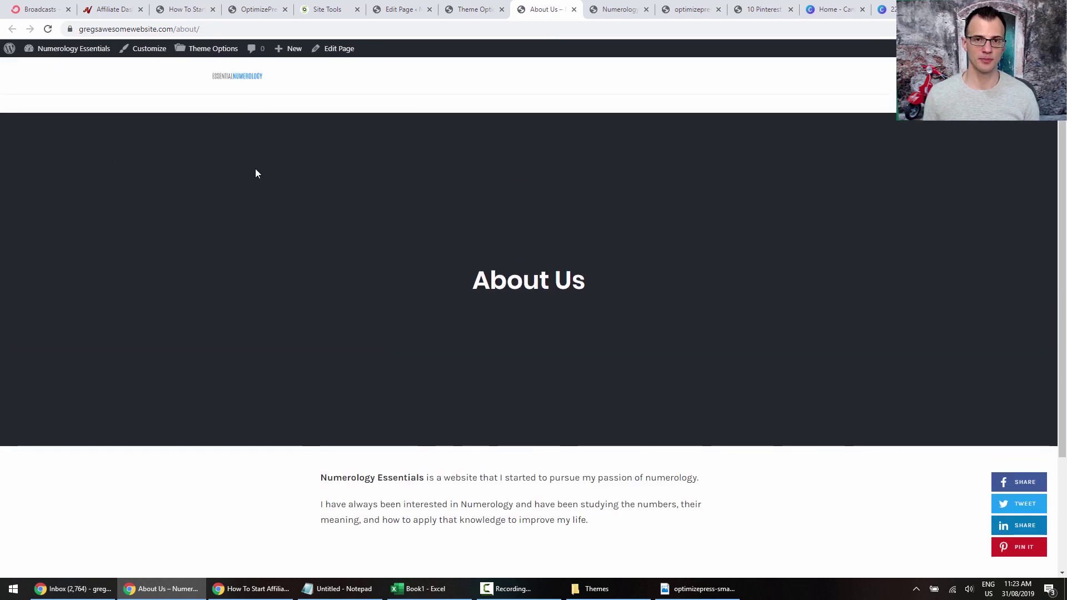
scroll(389, 161, down, 1)
scroll(388, 174, up, 1)
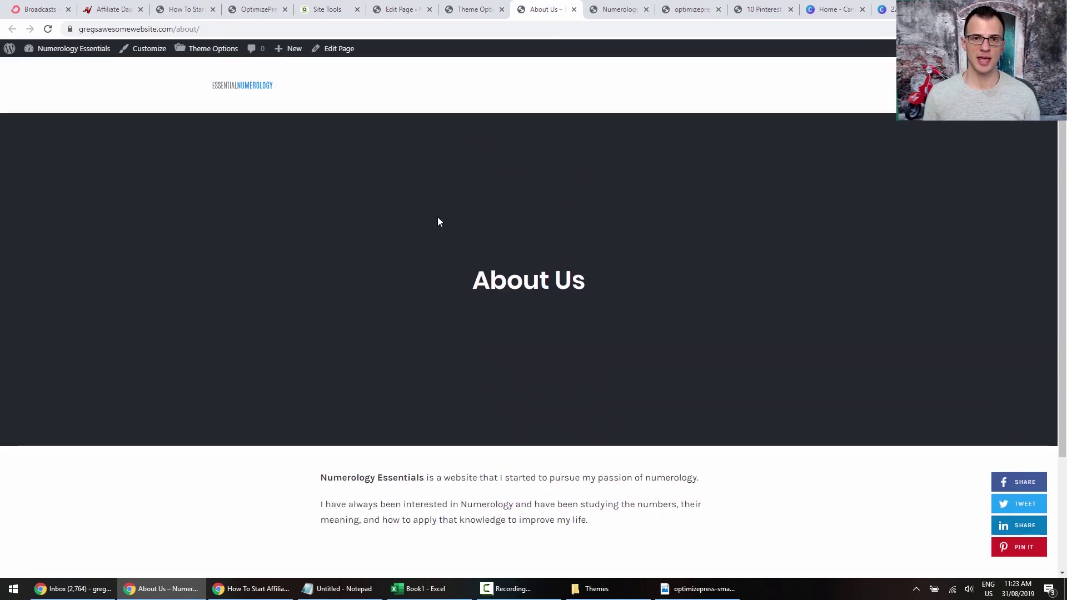
click(473, 9)
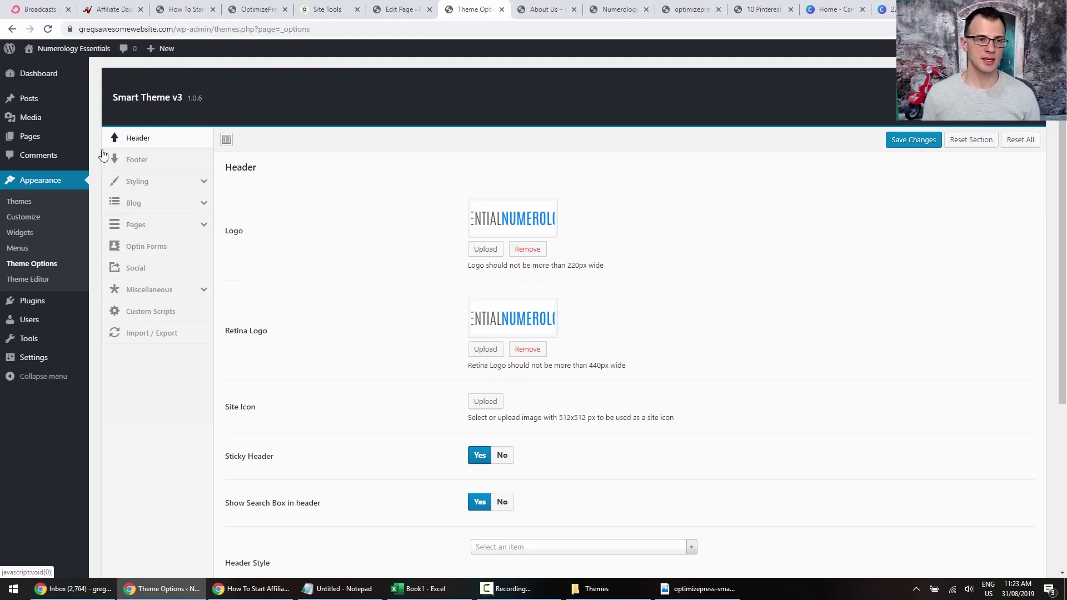
Set the Pages > Page Hero size to Small and save.
click(136, 225)
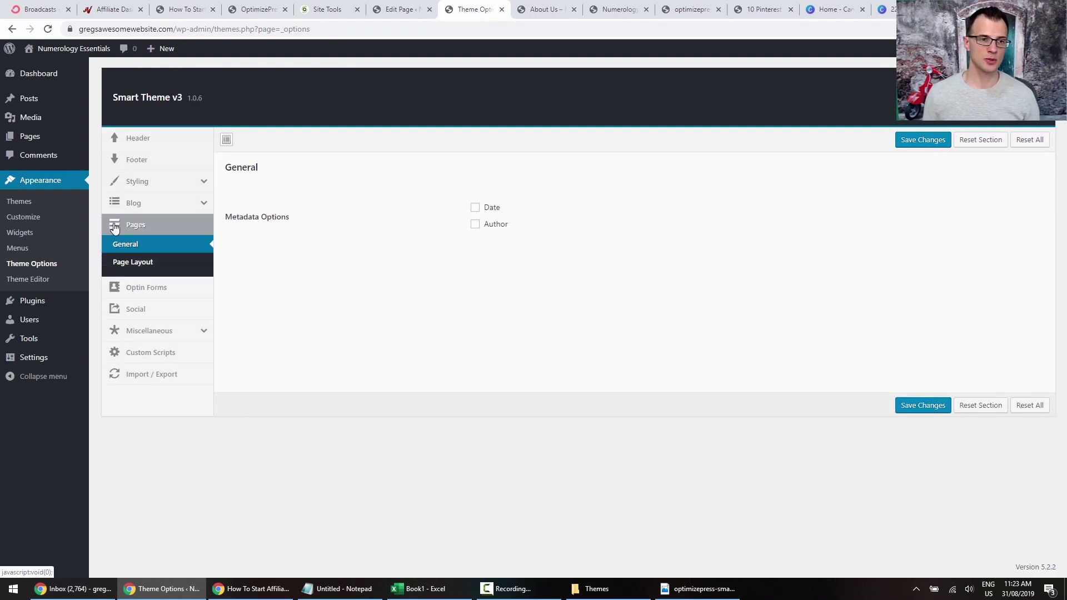
click(133, 265)
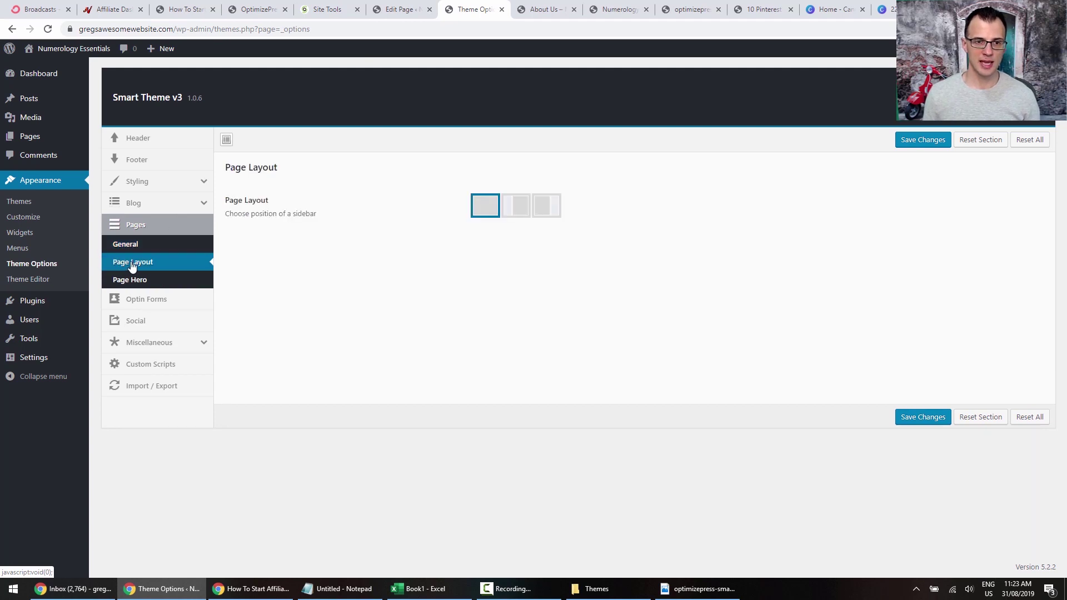
click(138, 280)
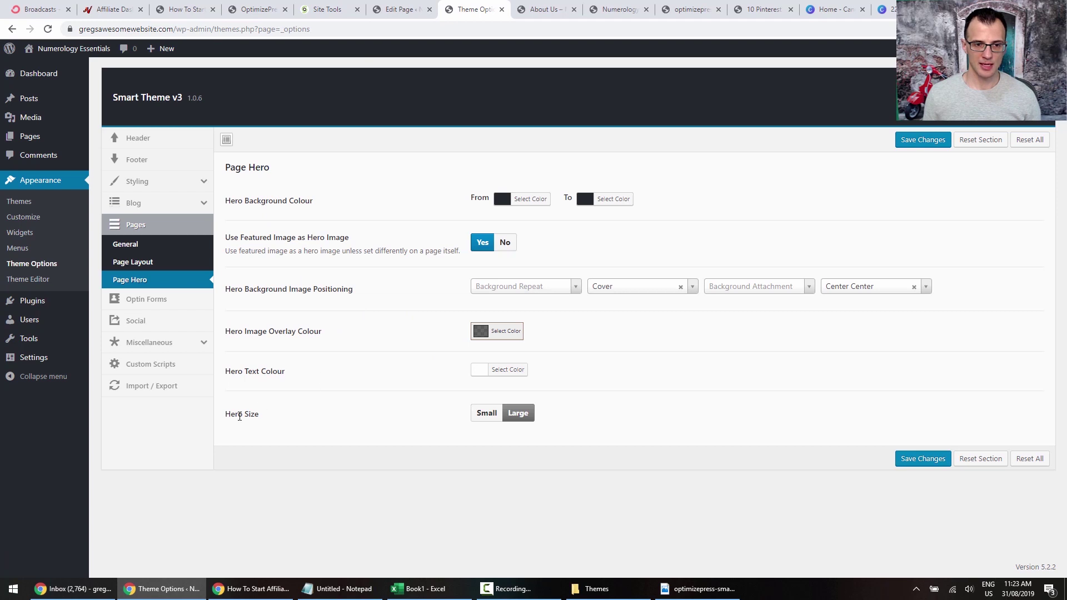
click(487, 414)
click(511, 10)
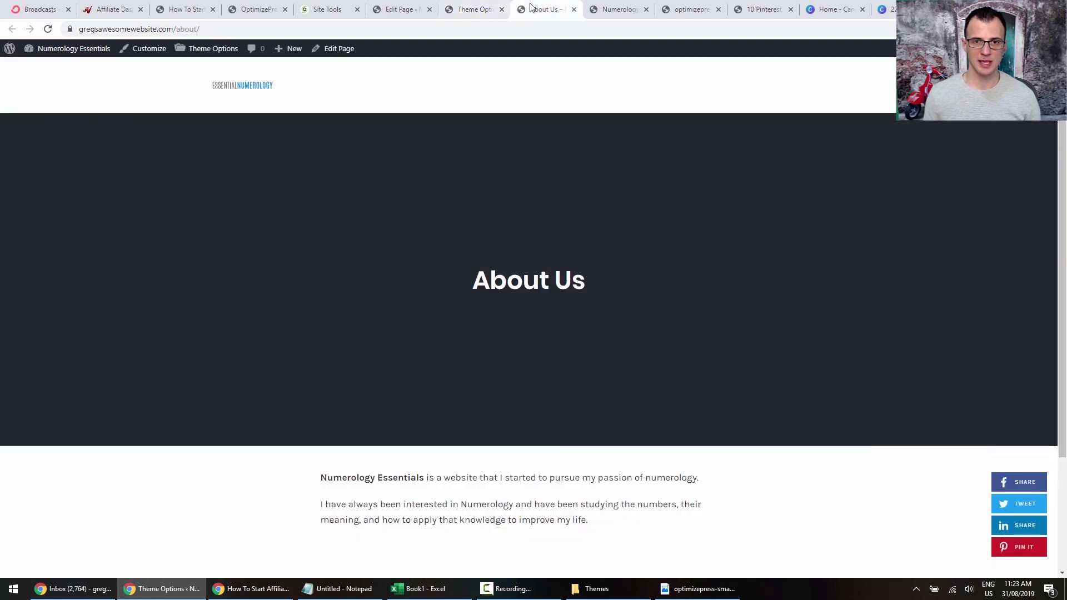
click(469, 9)
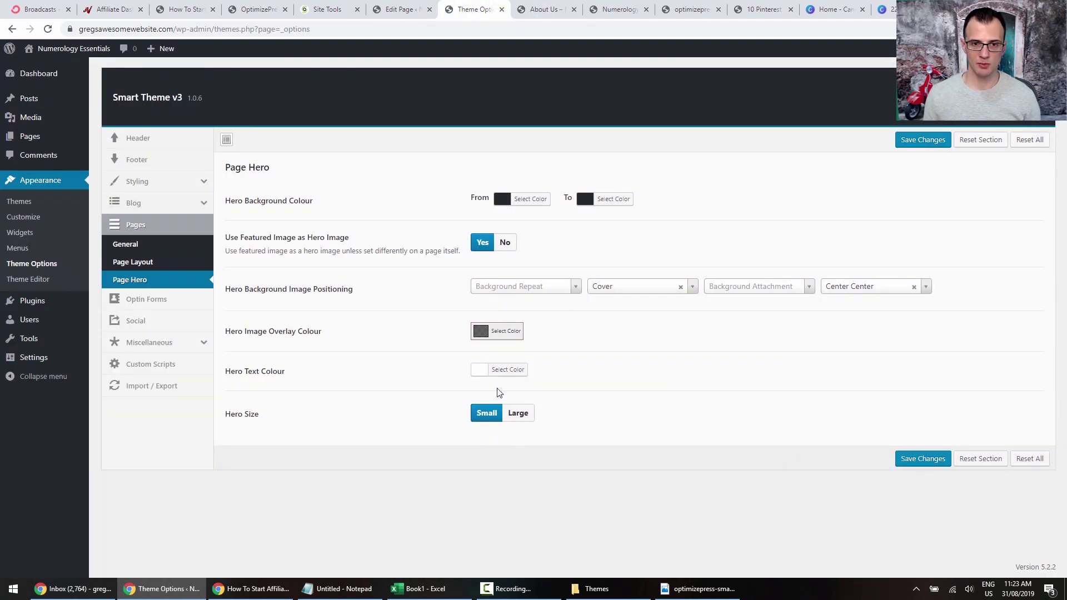
click(936, 465)
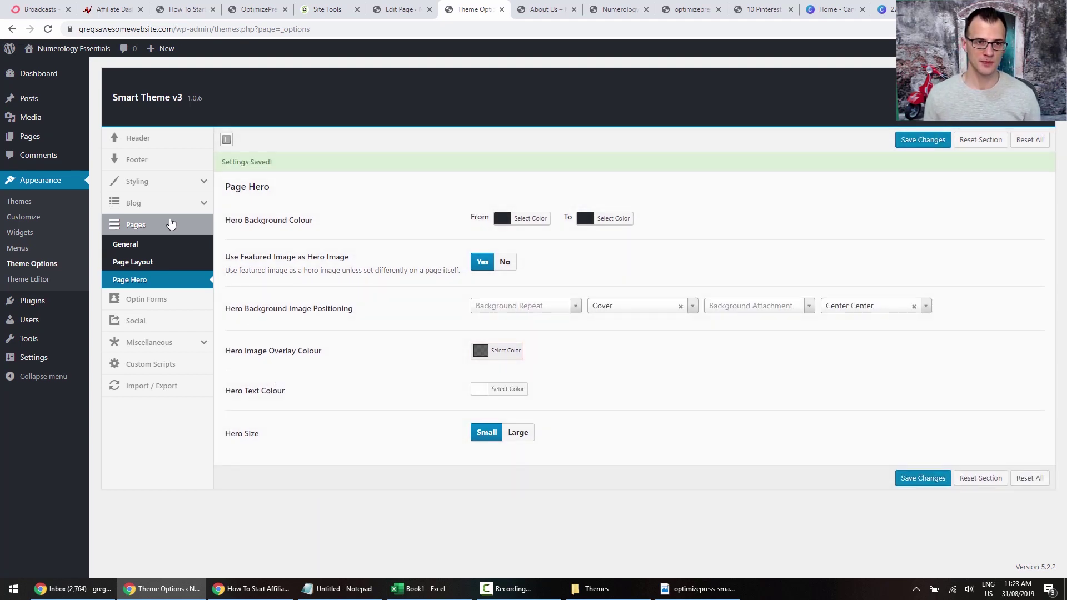
Set the Blog Post Hero size to Small, save, and check About Us.
click(168, 207)
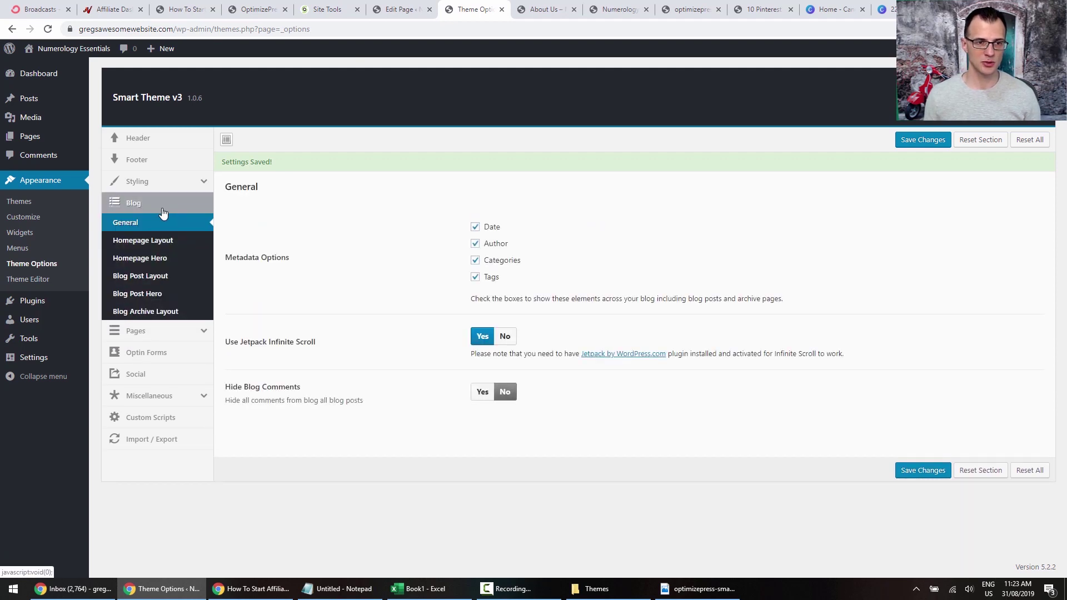
click(160, 298)
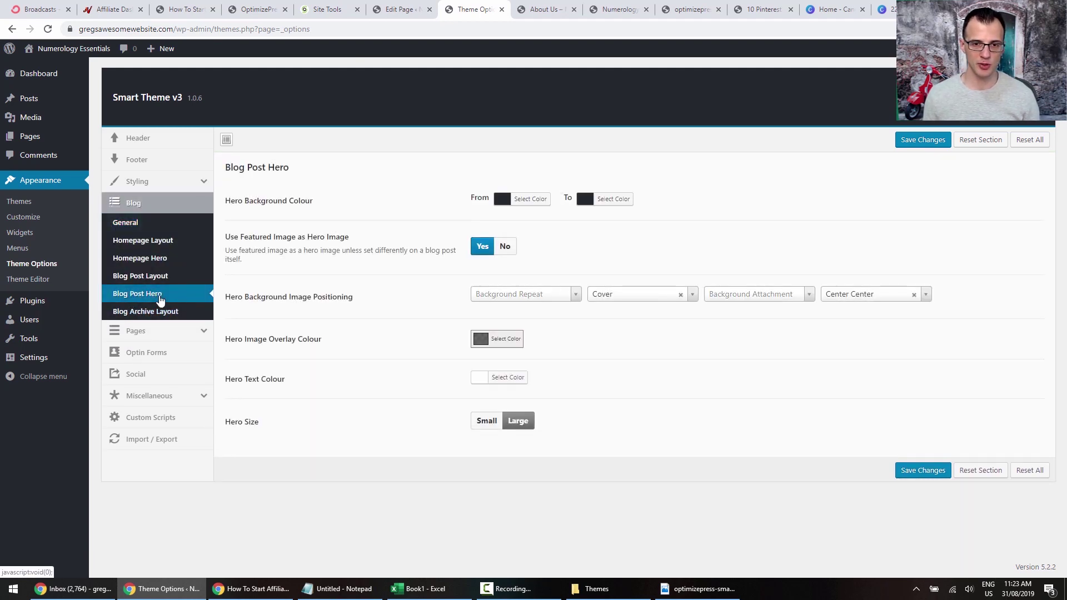
click(487, 421)
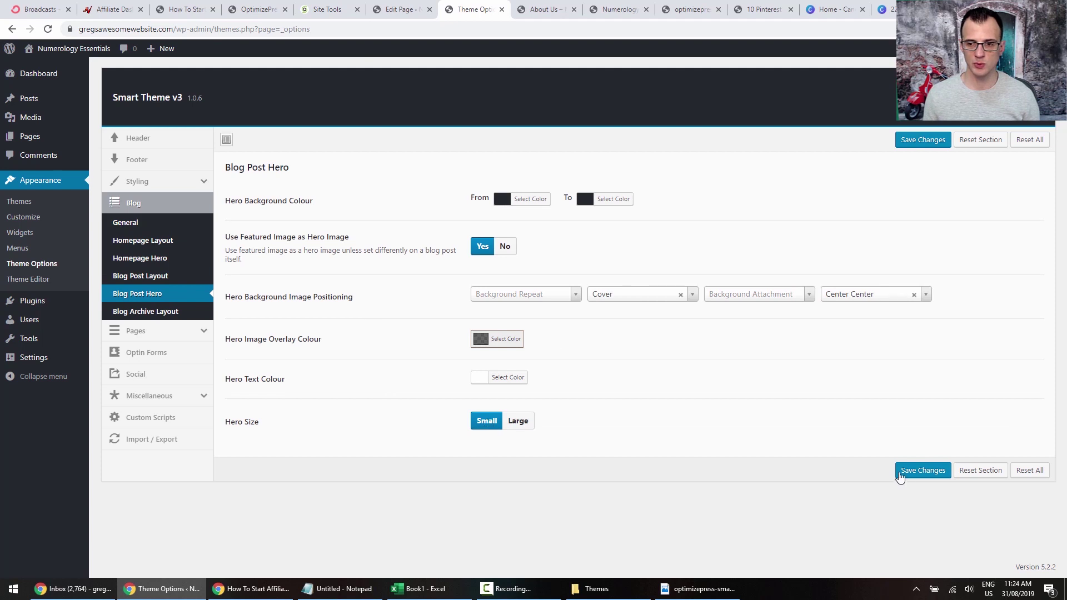
click(900, 471)
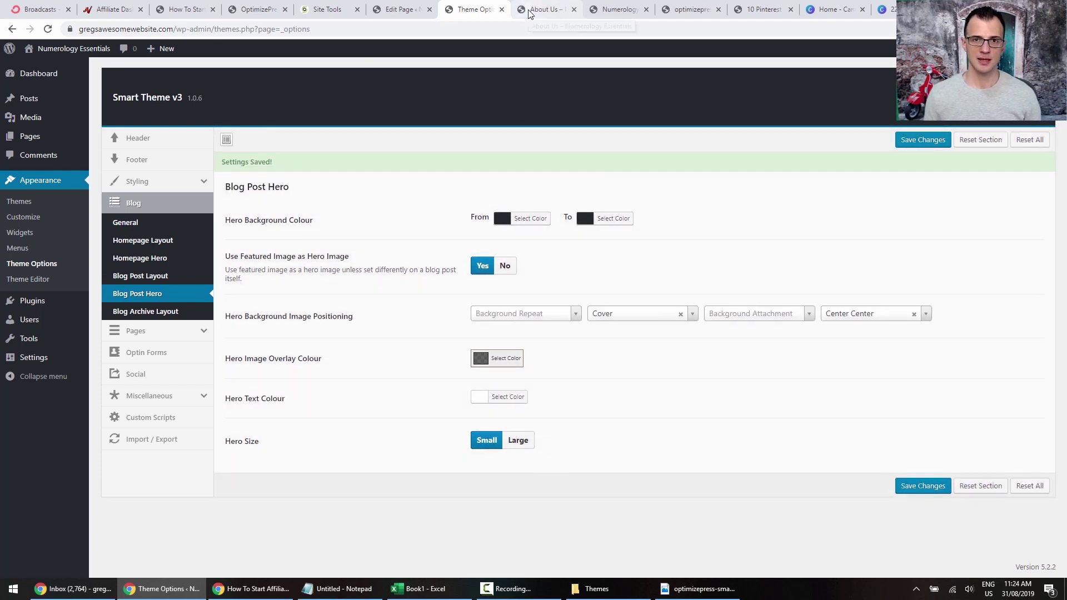
click(530, 11)
click(47, 30)
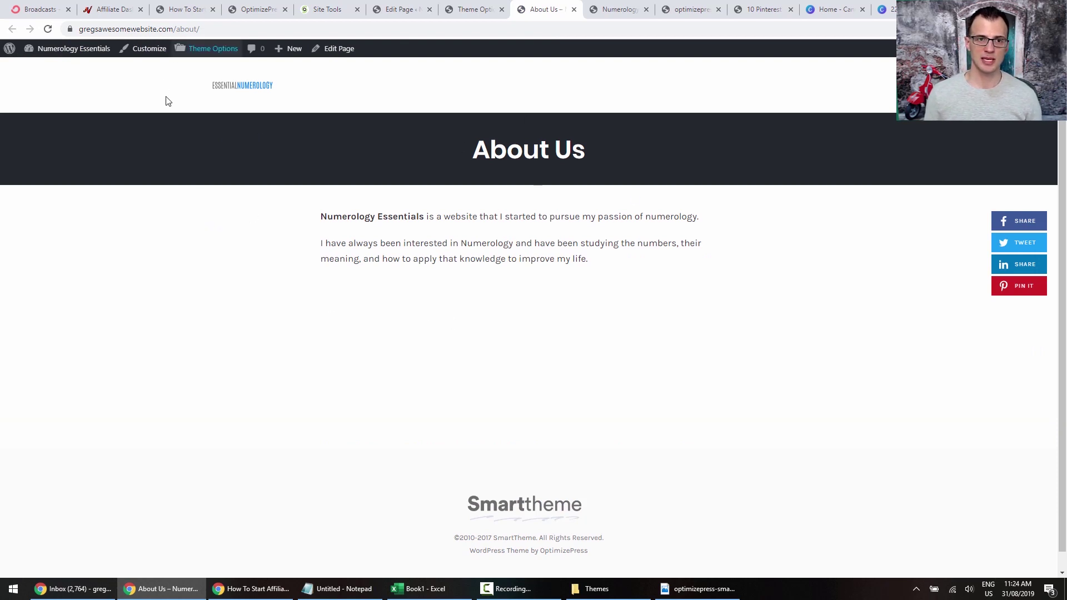
click(478, 13)
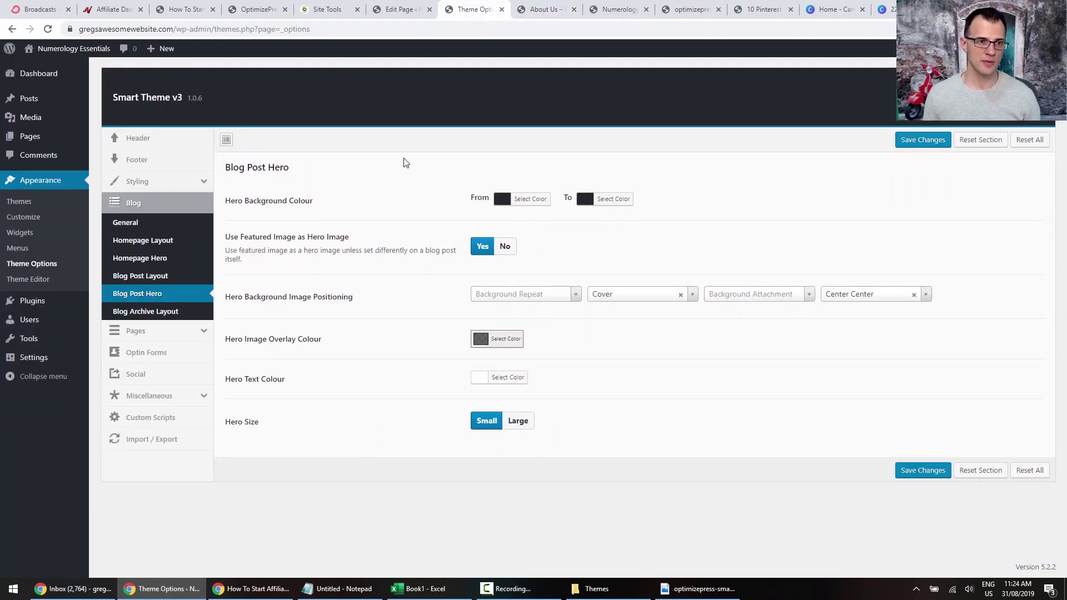
Search 'wp' in Plugins > Add New, install and activate WP AutoTerms, and open Add Legal Pages.
mouse_move(57, 305)
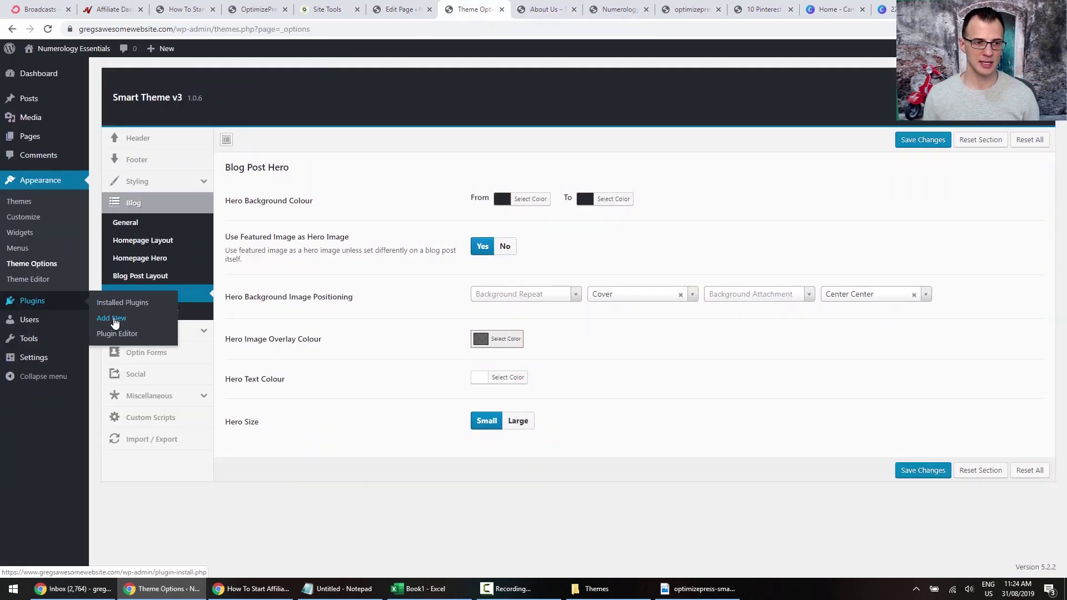
click(104, 321)
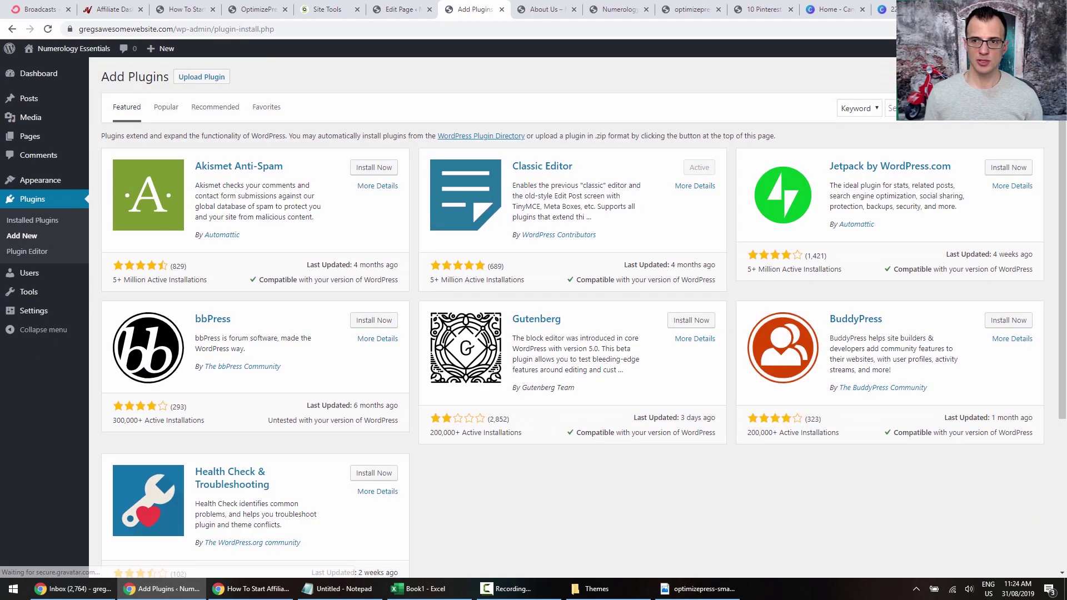
click(937, 108)
text(wp)
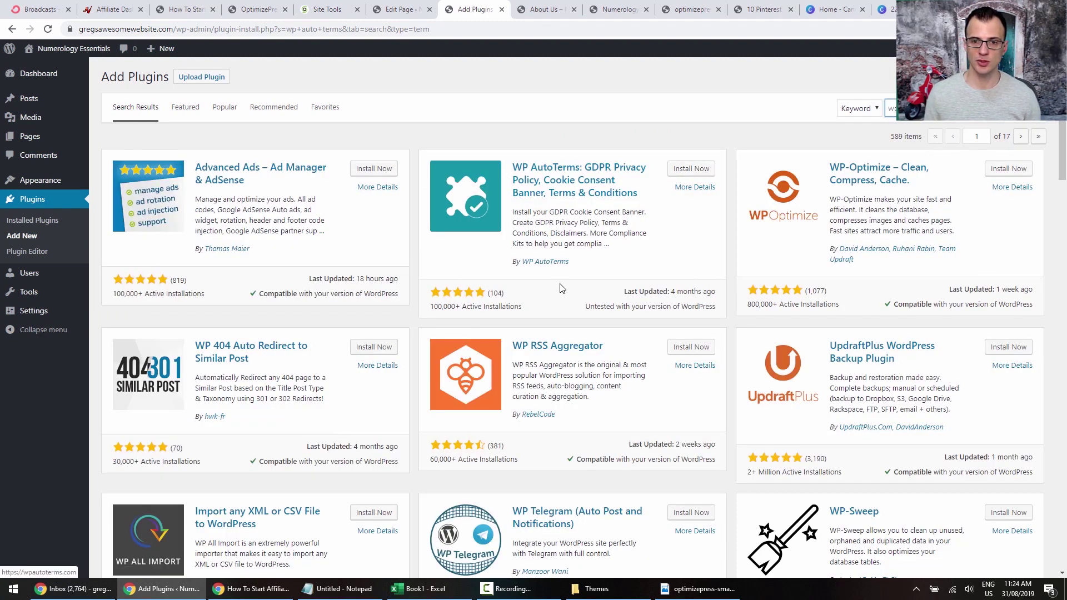
click(701, 172)
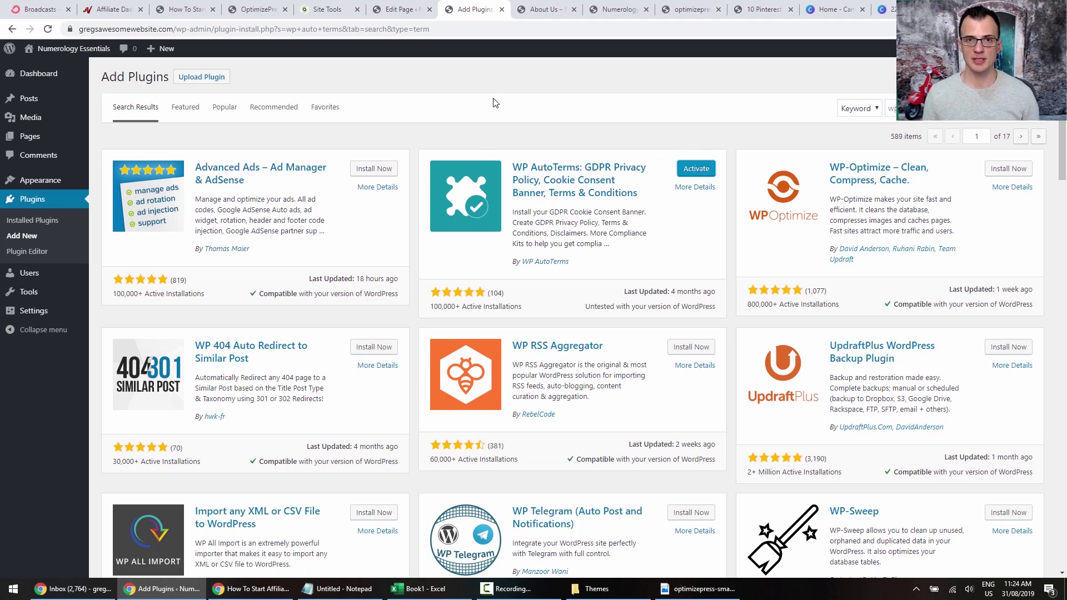
click(688, 167)
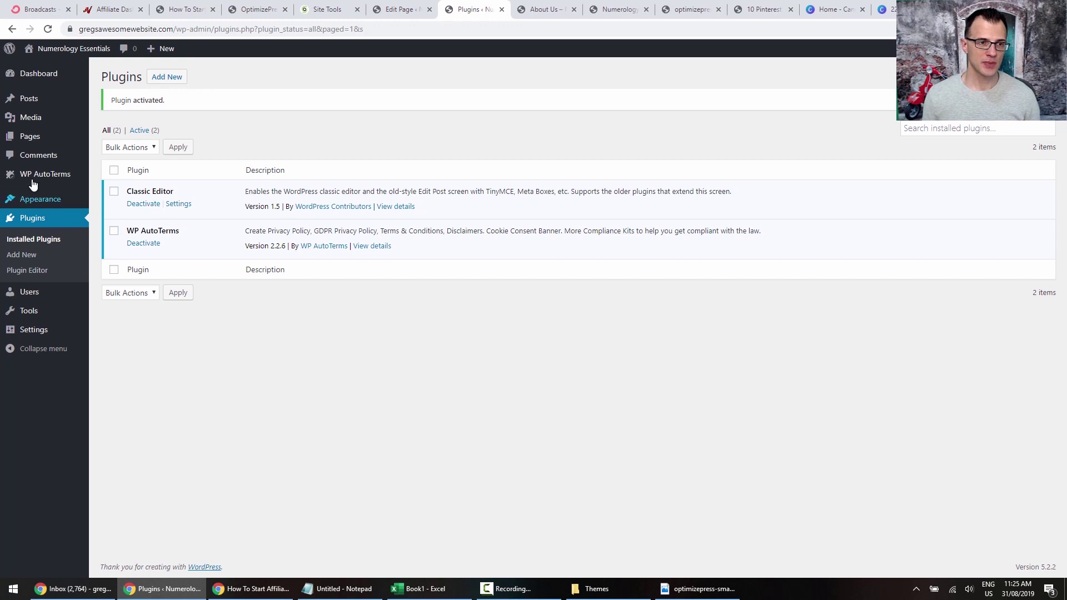
mouse_move(22, 176)
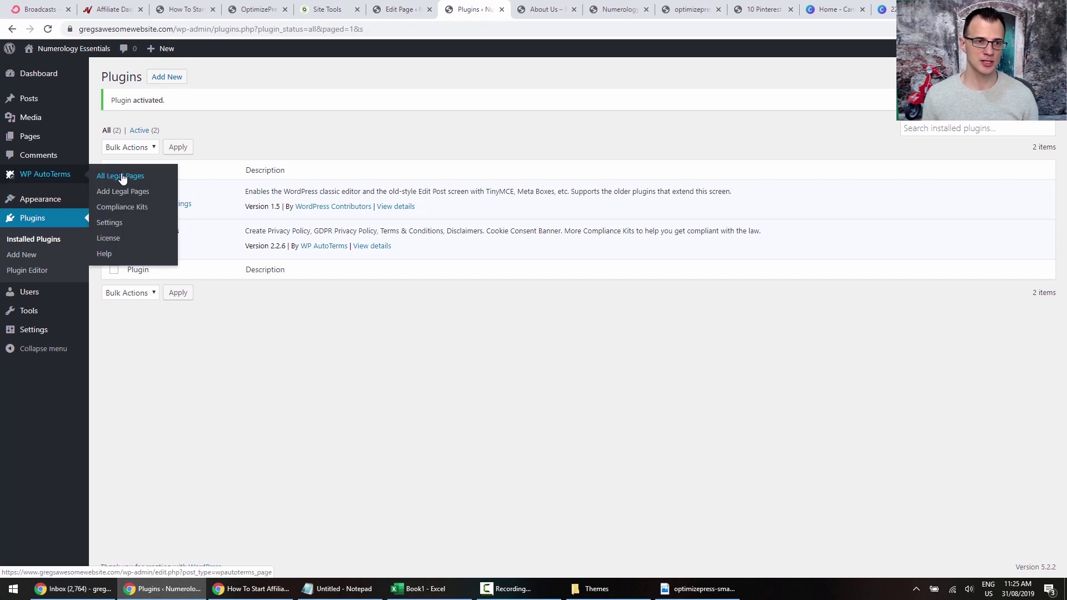
click(116, 191)
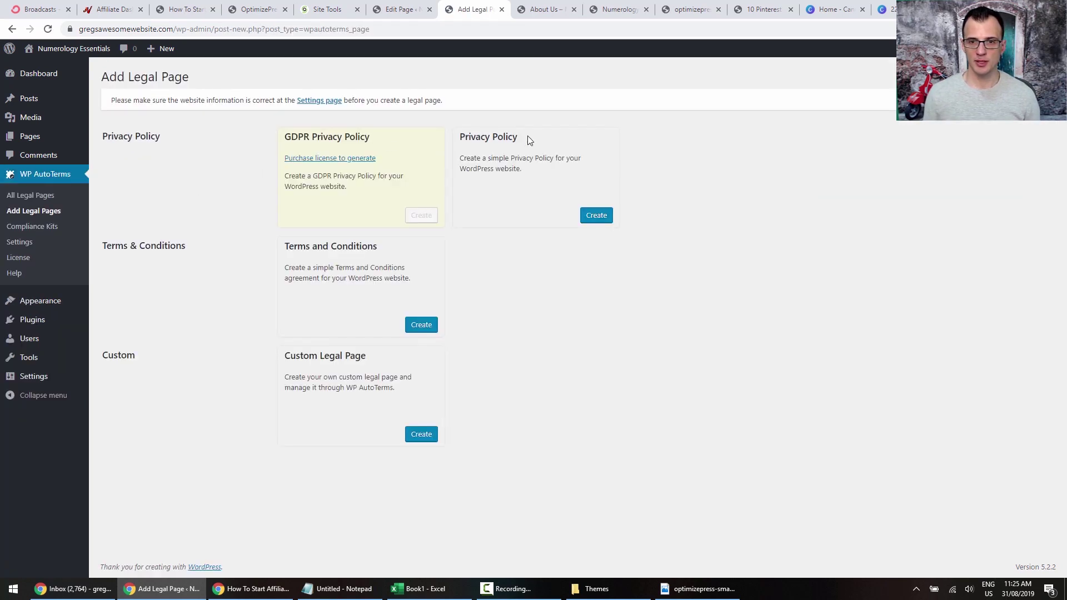
Create a Privacy Policy with country Australia and state New South Wales.
click(595, 216)
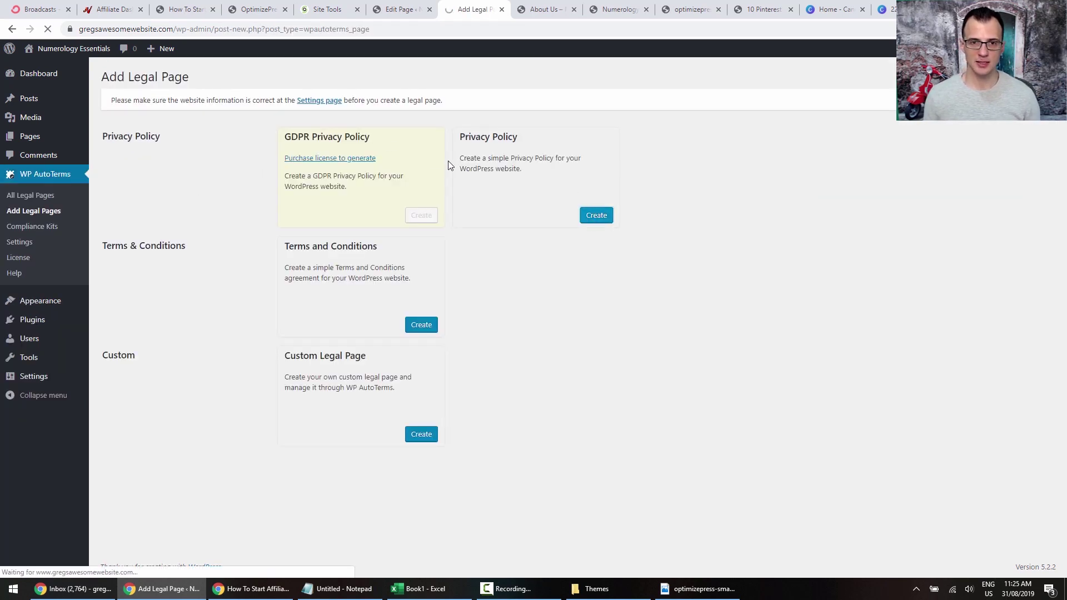
scroll(536, 225, down, 1)
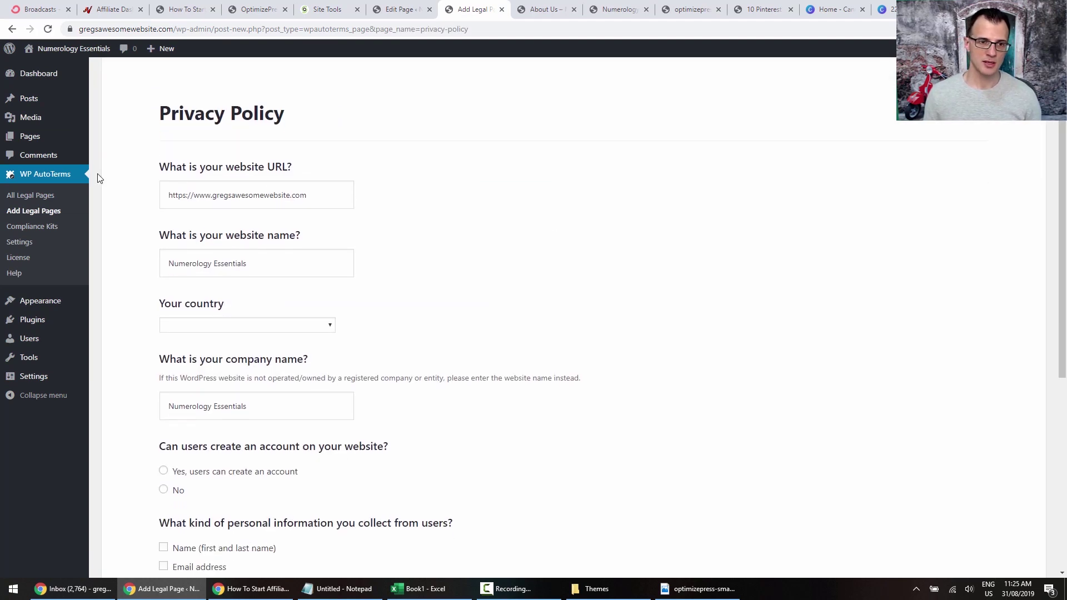
scroll(350, 281, down, 2)
click(218, 214)
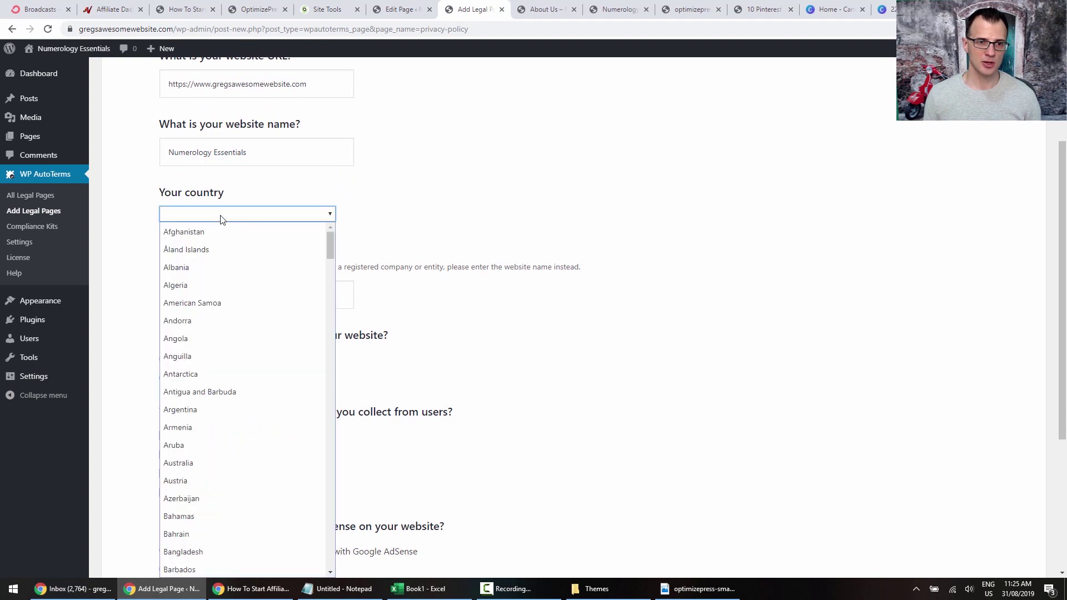
text(aus)
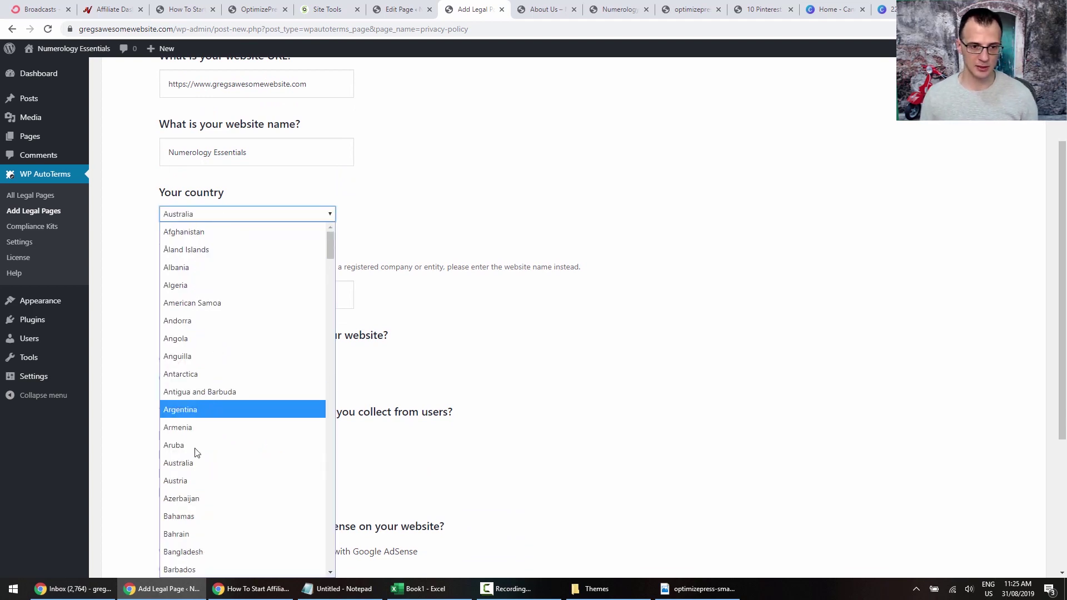
click(192, 462)
click(495, 288)
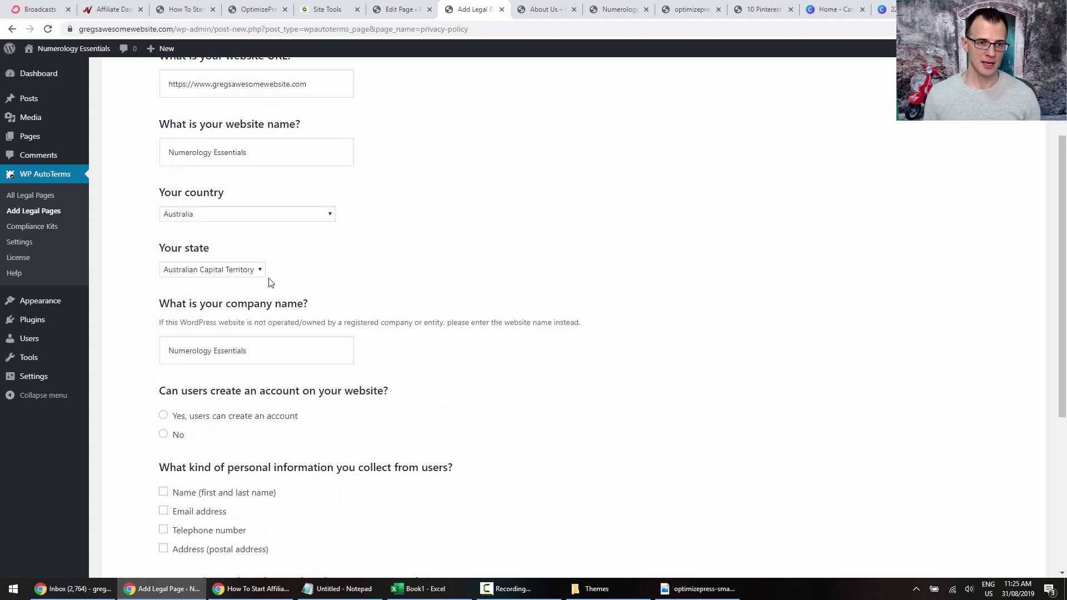
click(249, 270)
click(189, 305)
scroll(143, 244, down, 2)
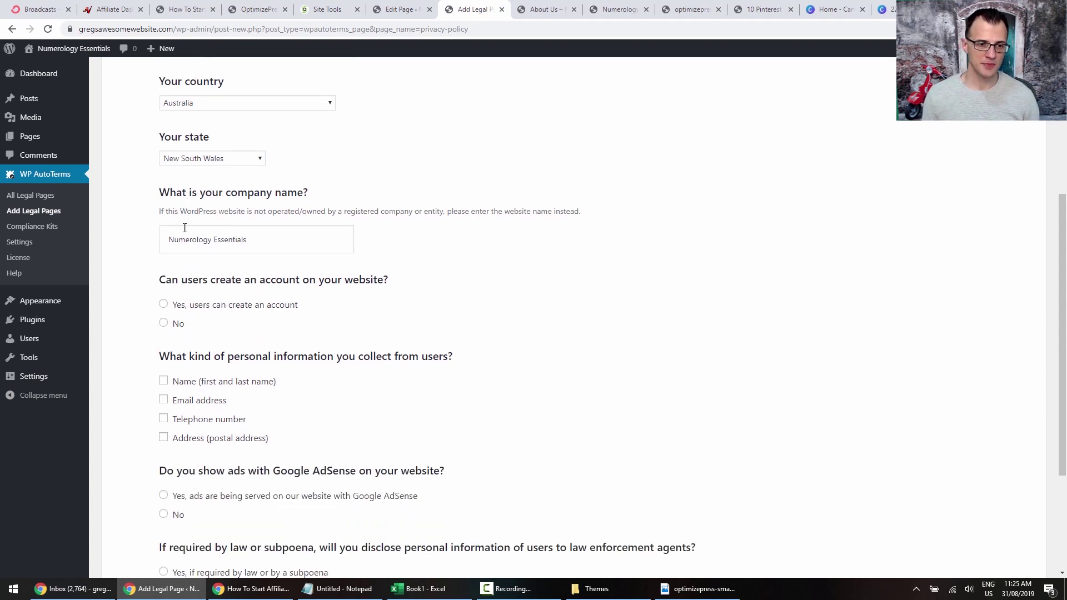
scroll(185, 228, down, 3)
scroll(286, 200, up, 4)
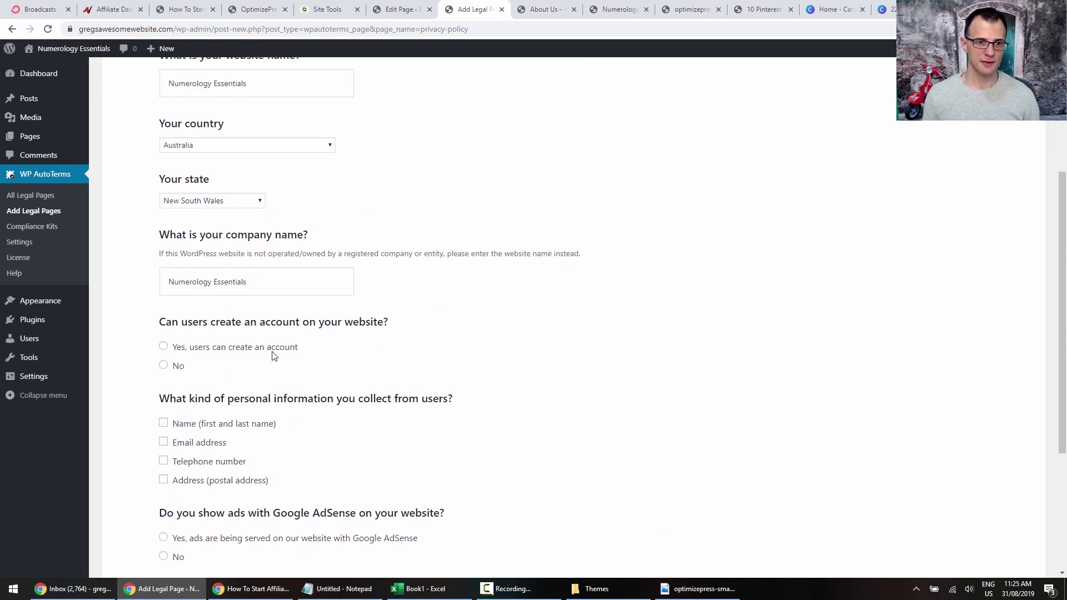
scroll(273, 356, down, 4)
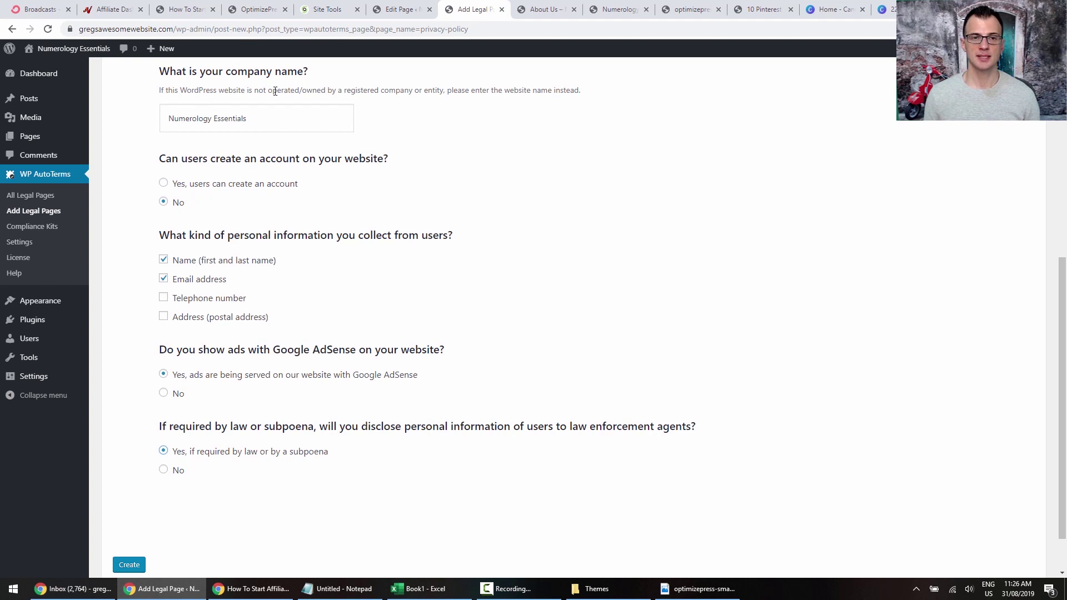
Select the prefilled company name, Numerology Essentials, and continue through the policy form.
drag(252, 88, 548, 103)
click(407, 89)
click(549, 104)
drag(257, 118, 153, 120)
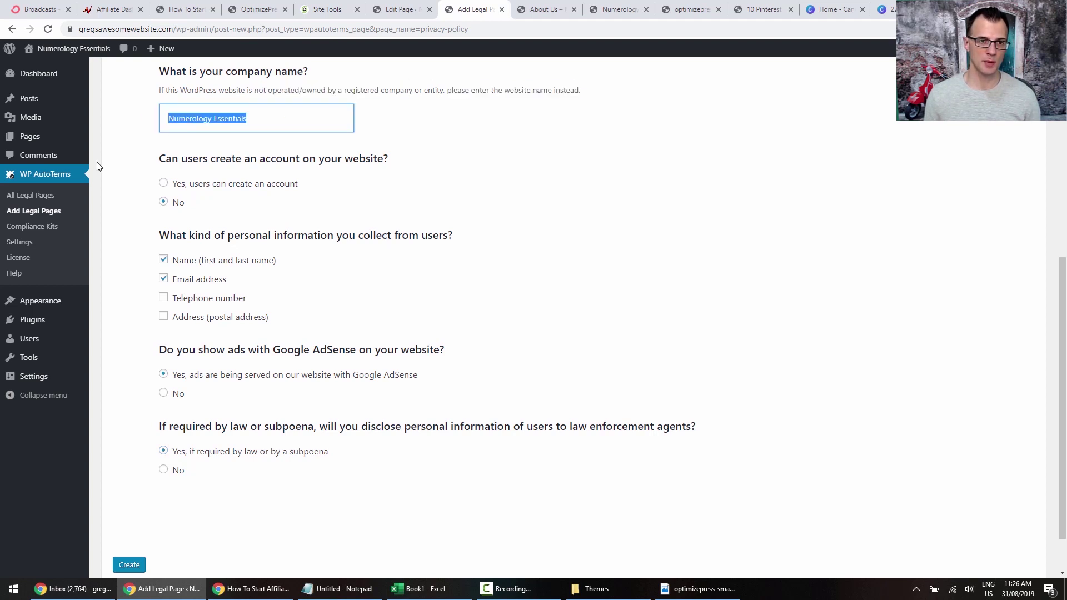
click(106, 201)
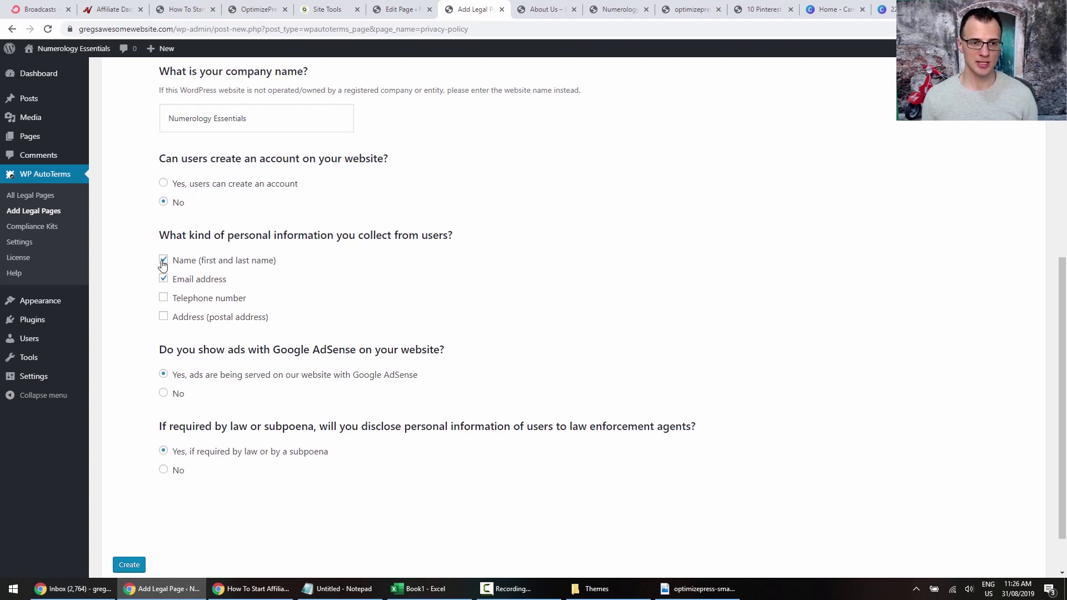
scroll(161, 328, up, 1)
scroll(139, 341, down, 2)
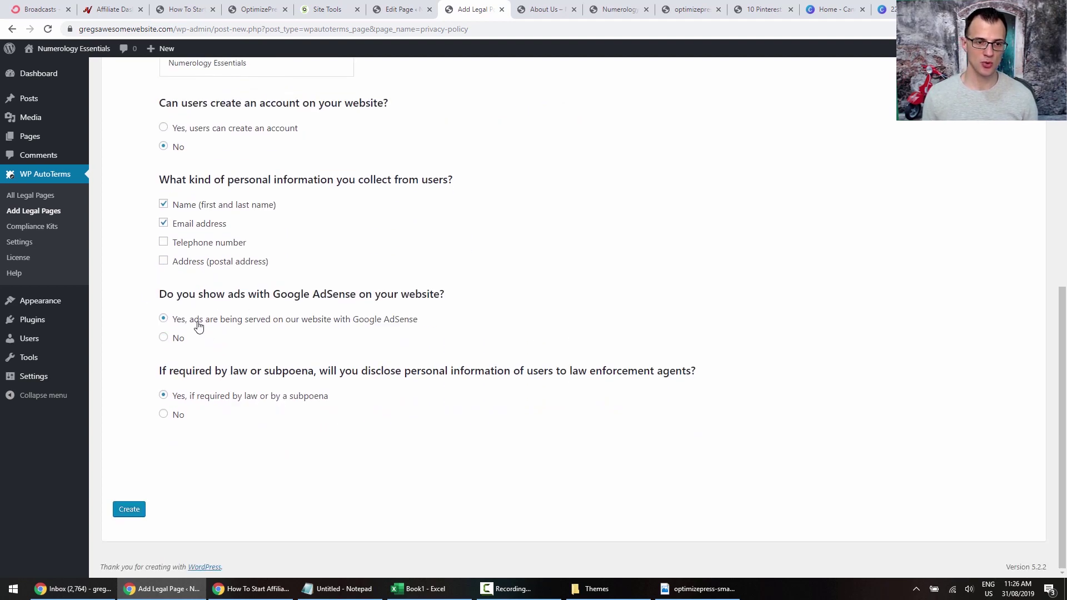
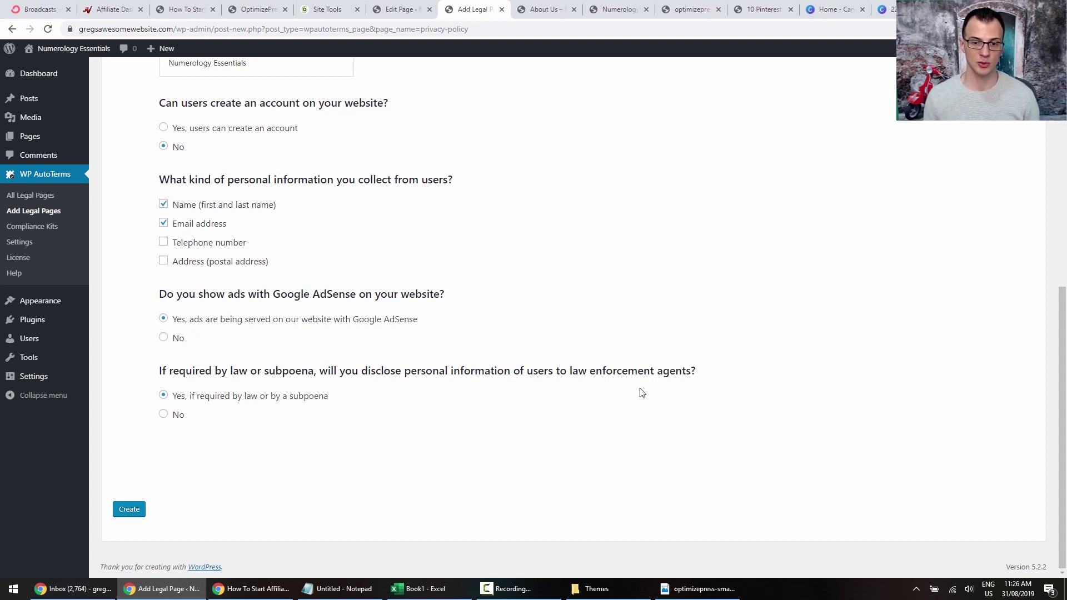
Generate the Privacy Policy page, file it under a new 'Legal' category, and publish it.
click(123, 510)
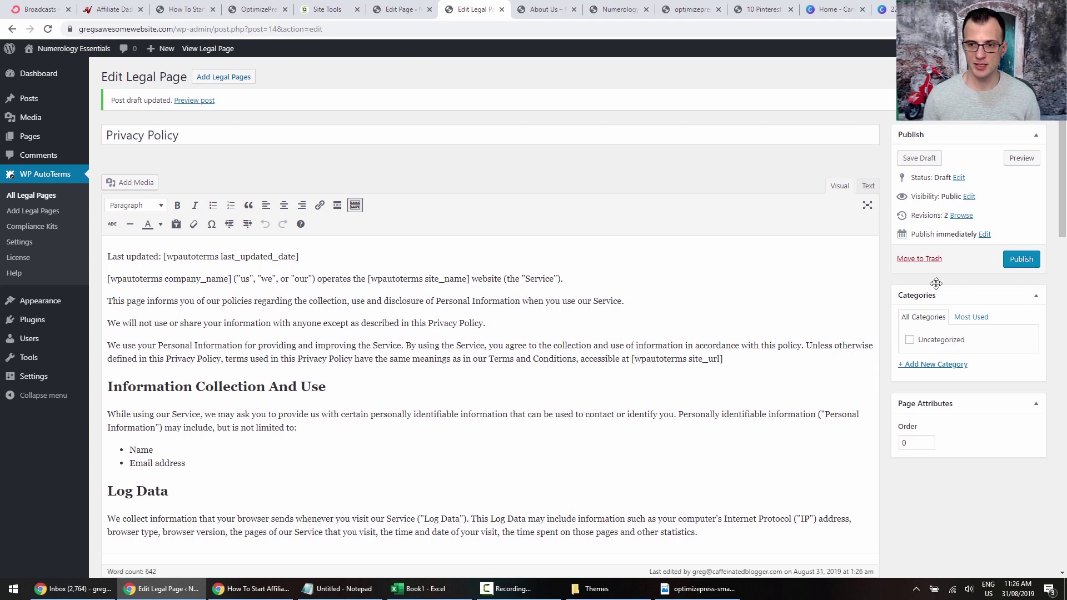
click(939, 364)
text(Legal)
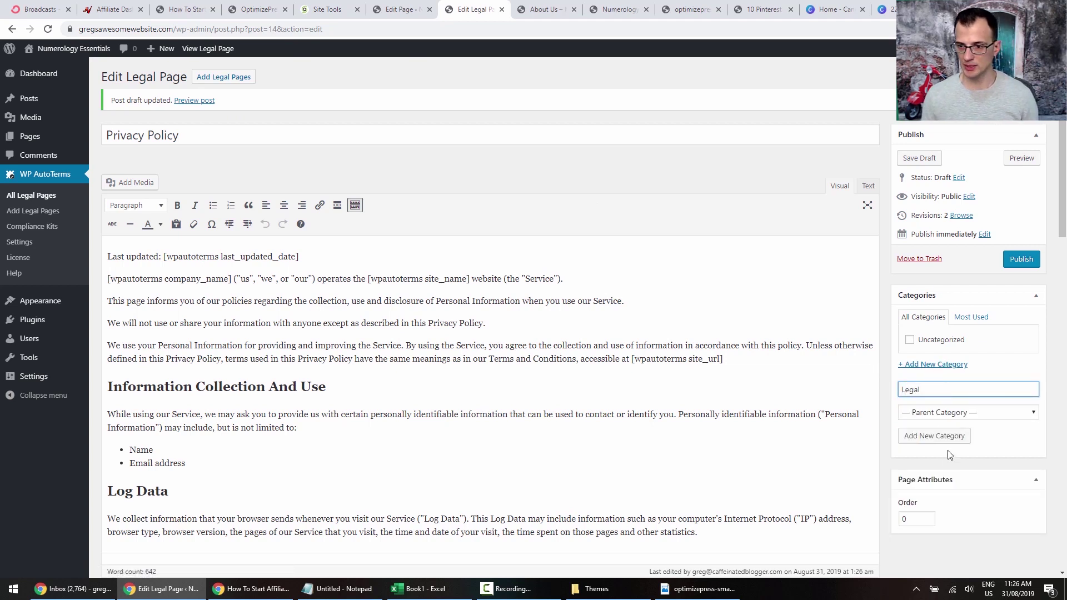
click(946, 436)
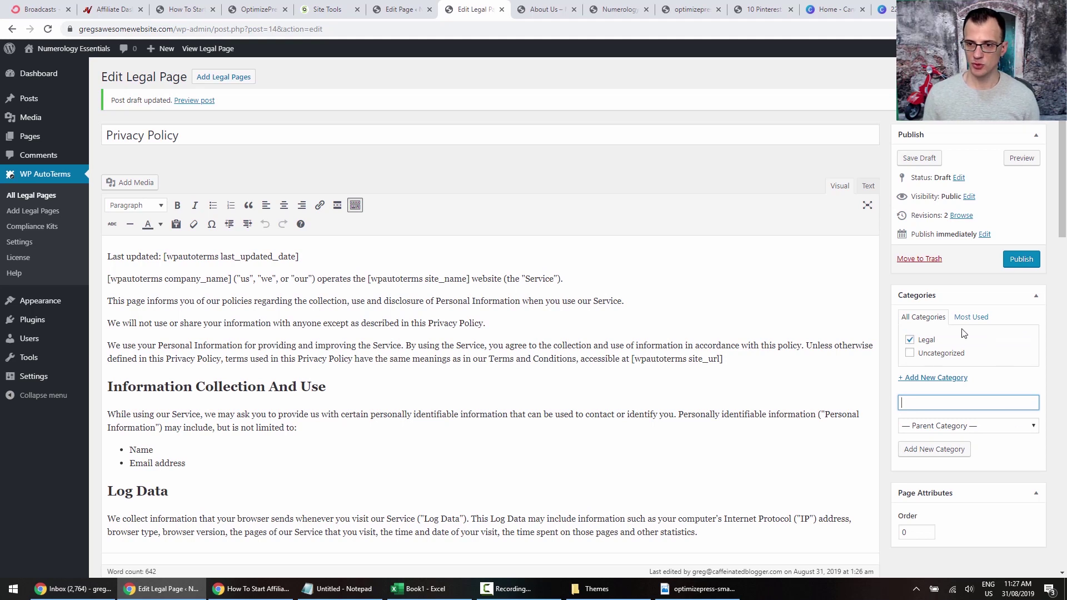
click(1019, 259)
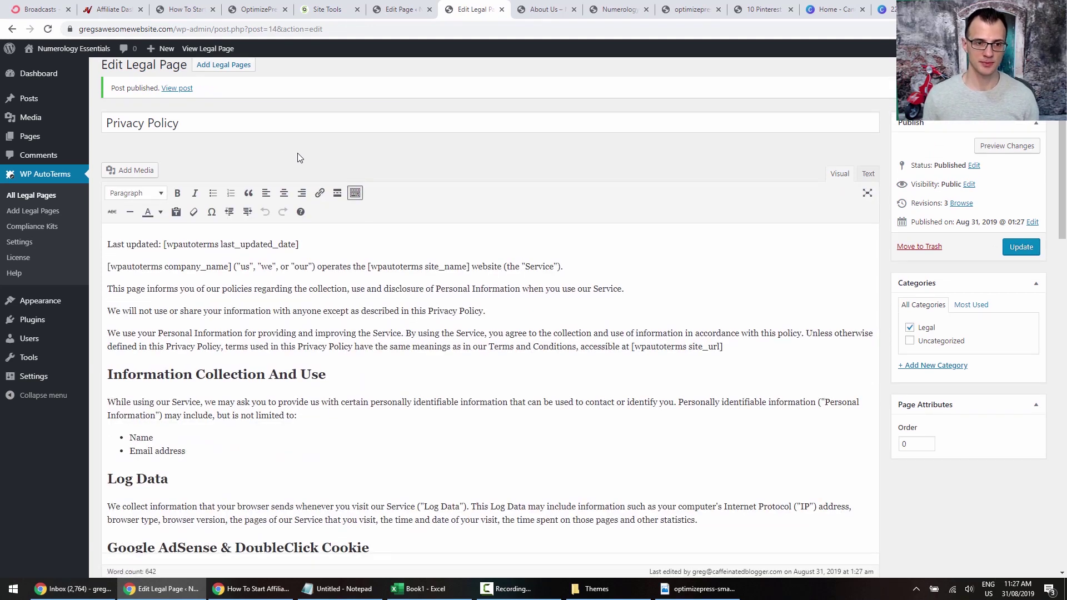
click(30, 195)
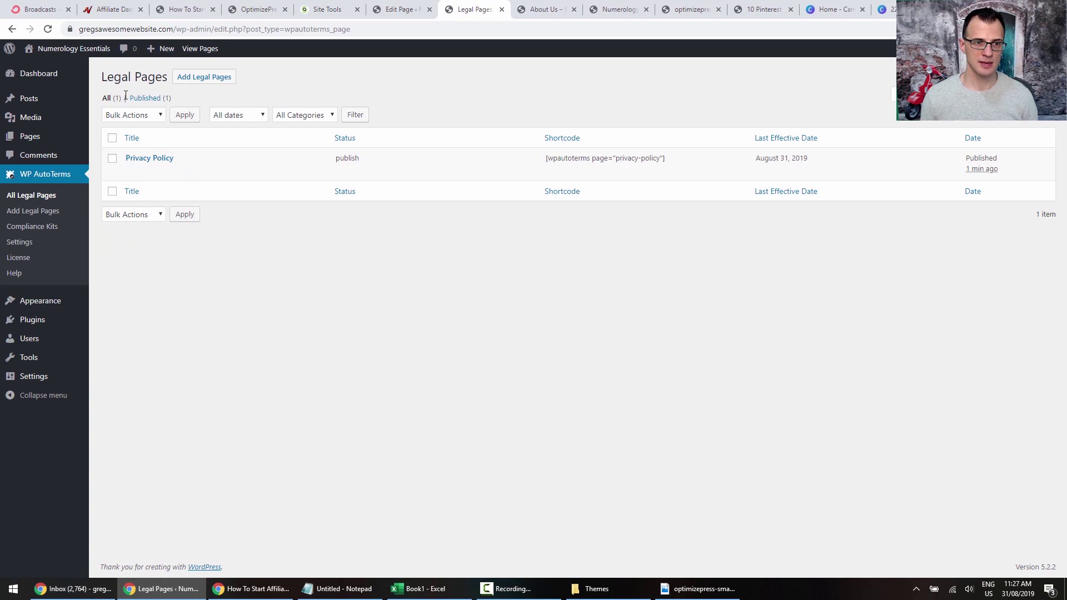
Start a new Terms and Conditions legal page with Australia as the country.
mouse_move(161, 158)
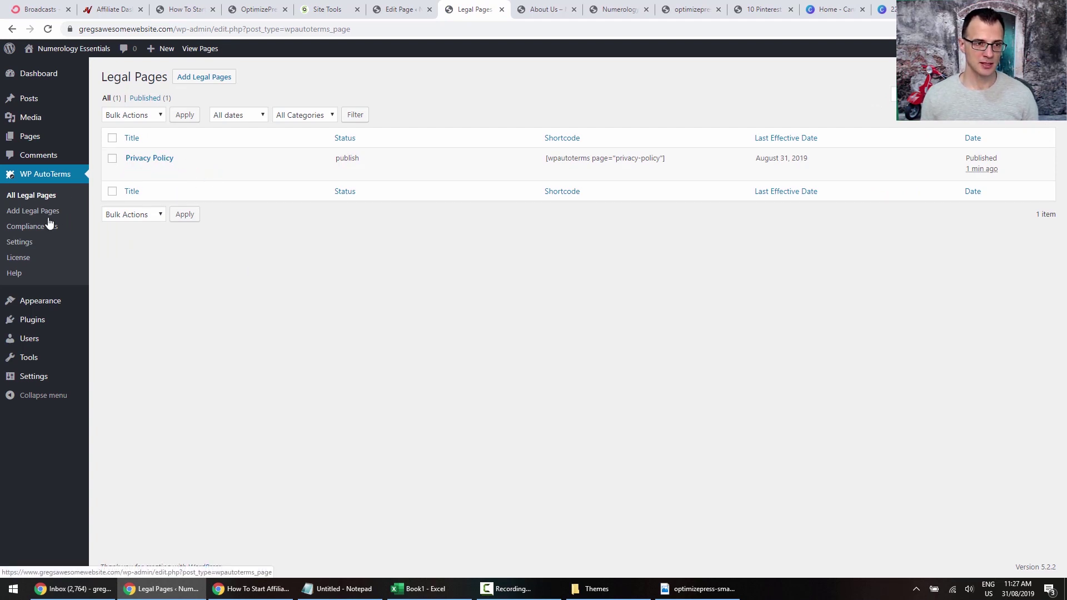
click(28, 214)
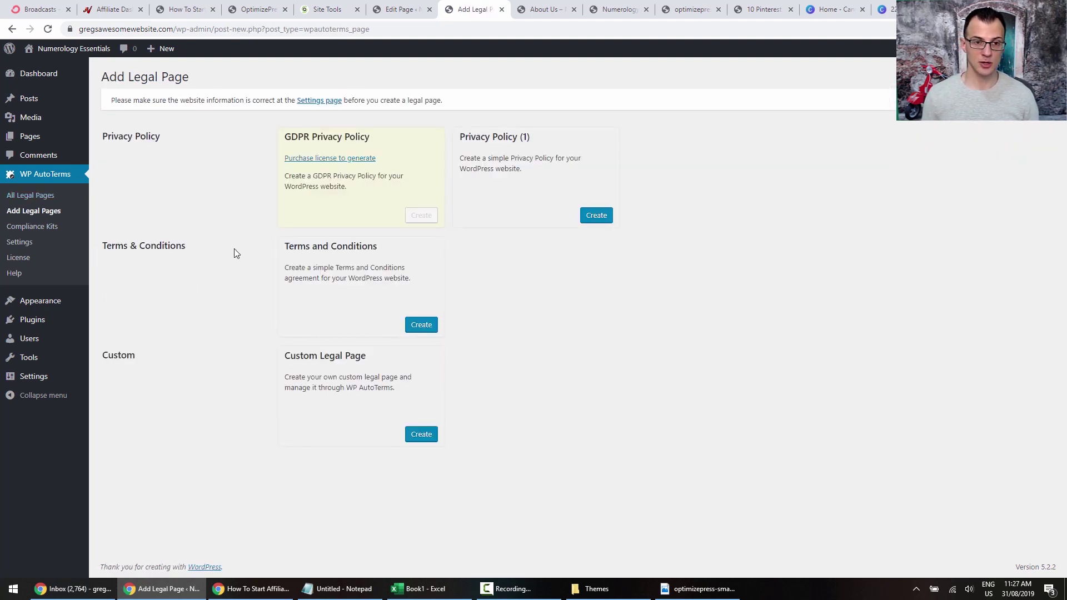
click(412, 326)
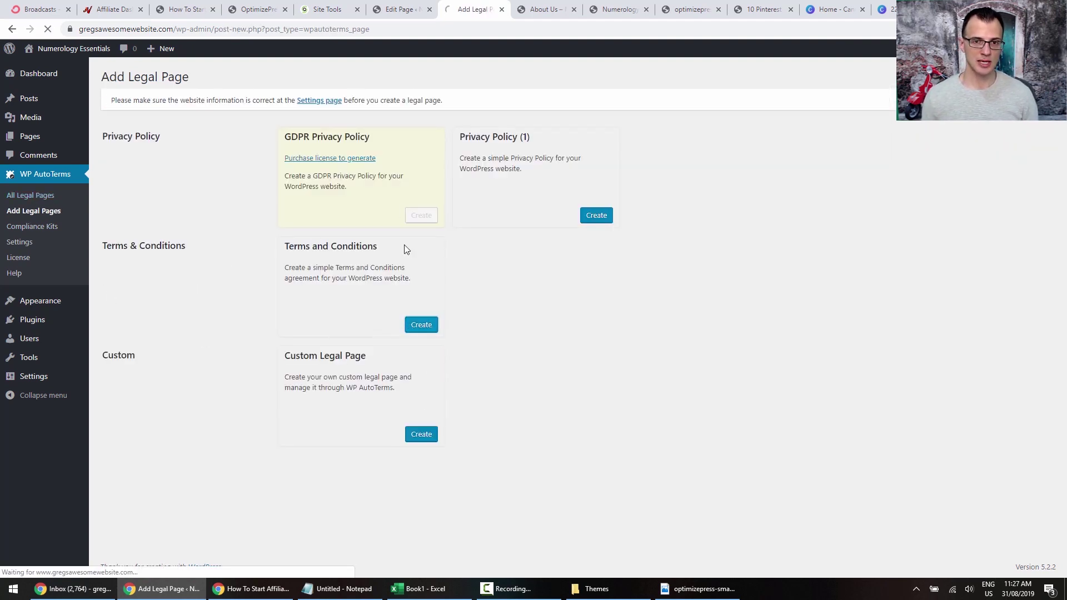
scroll(505, 243, down, 4)
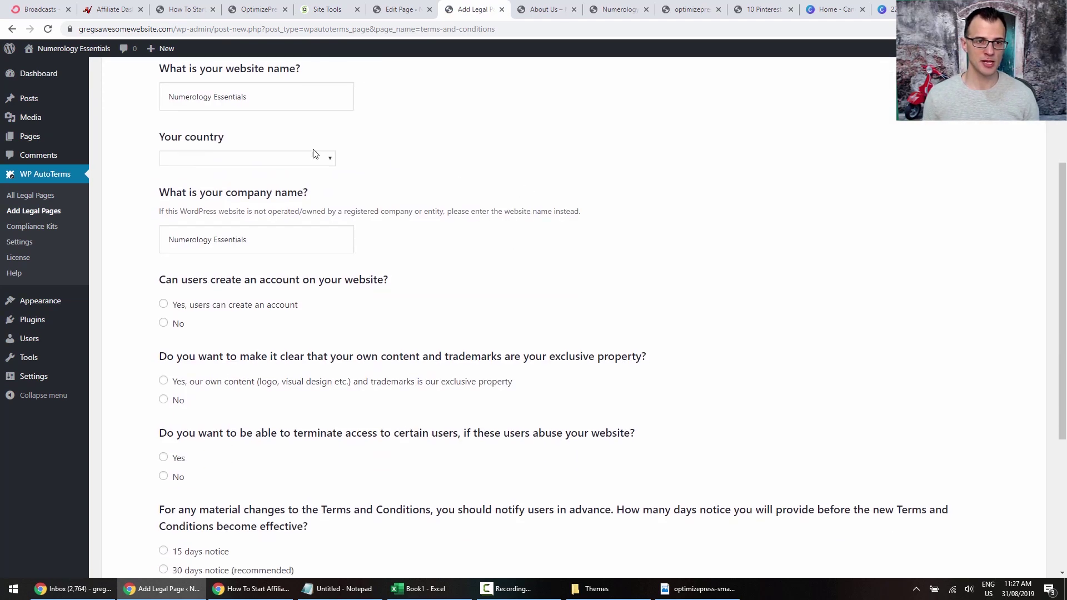
click(282, 163)
text(aus)
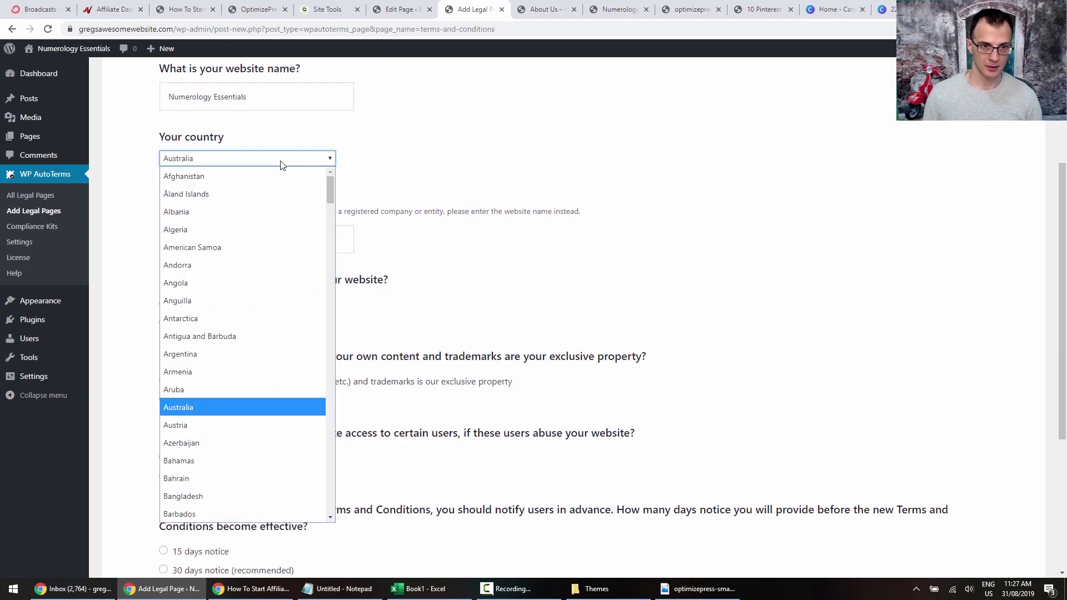
key(Return)
click(512, 191)
Generate the Terms and Conditions page, tick the Legal category, and publish it.
scroll(429, 310, down, 6)
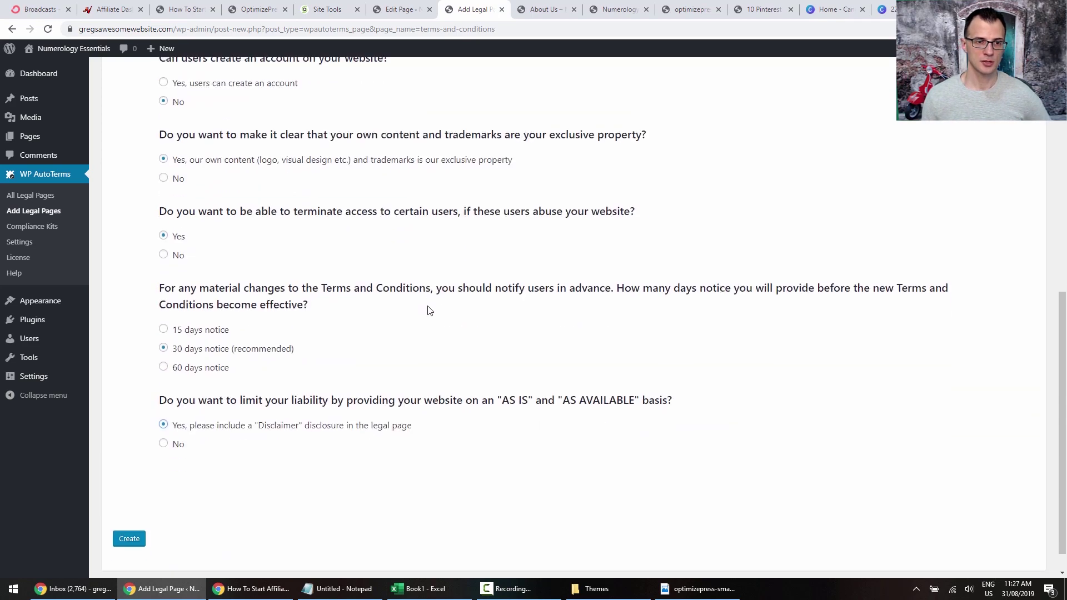
click(138, 512)
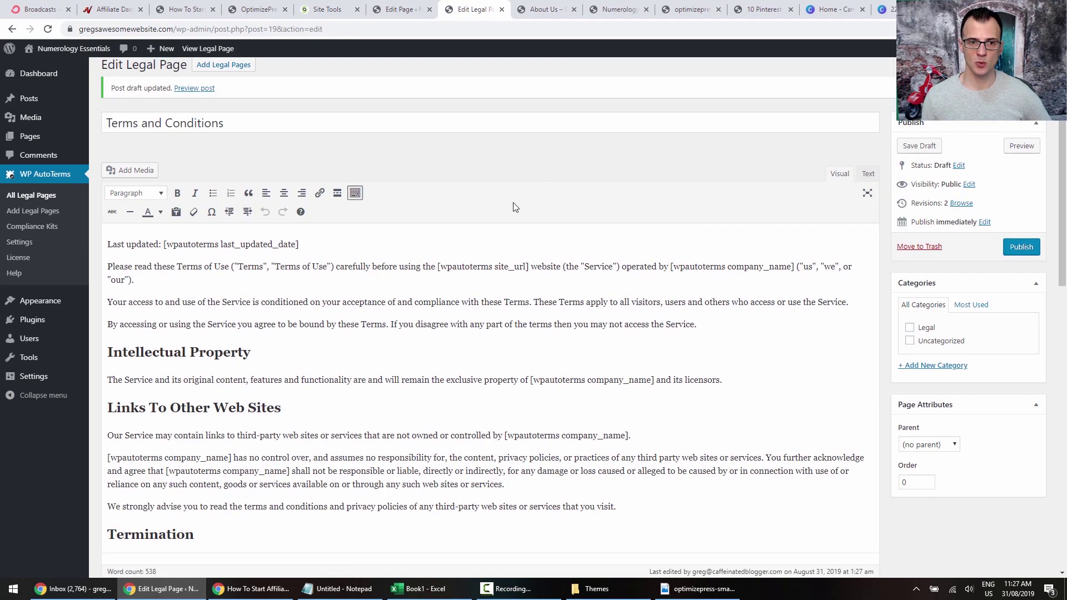
click(921, 328)
click(1022, 247)
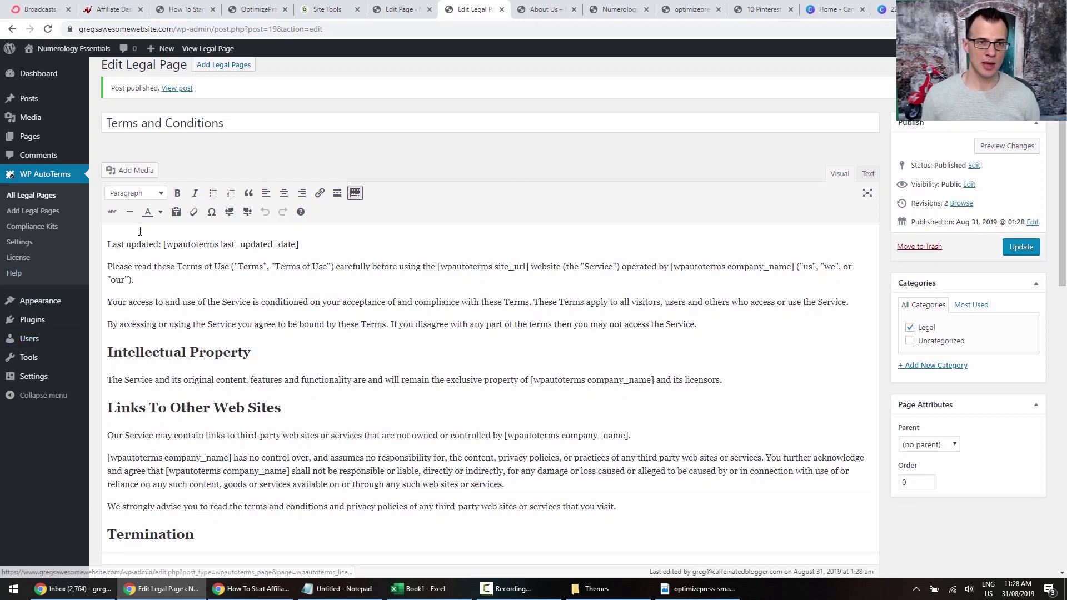
scroll(391, 168, up, 1)
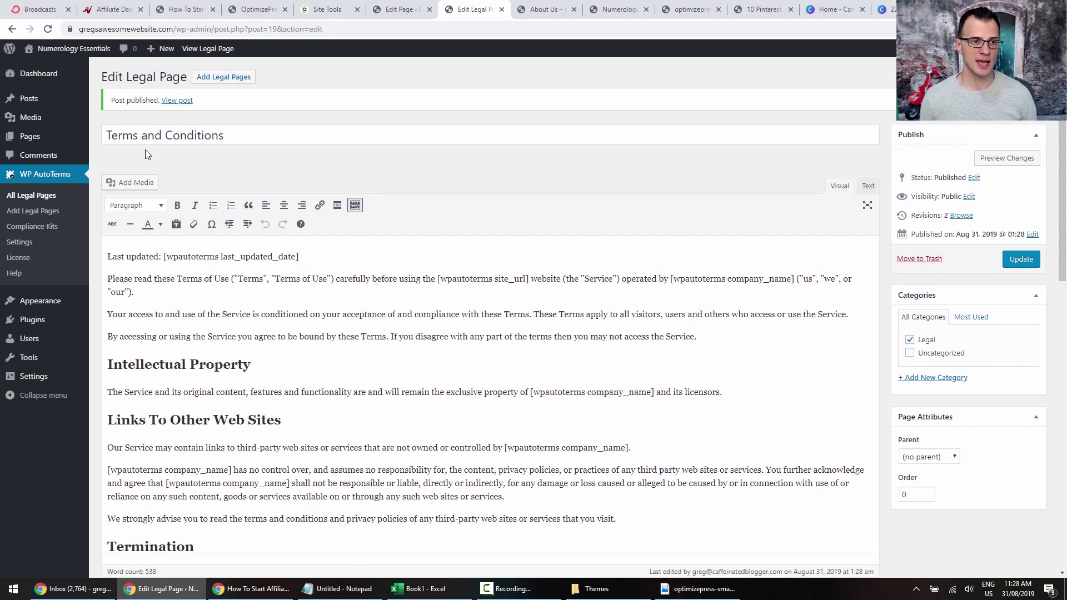
Rename Menu 1 to 'Top Menu' and review the Home custom link's URL.
mouse_move(42, 309)
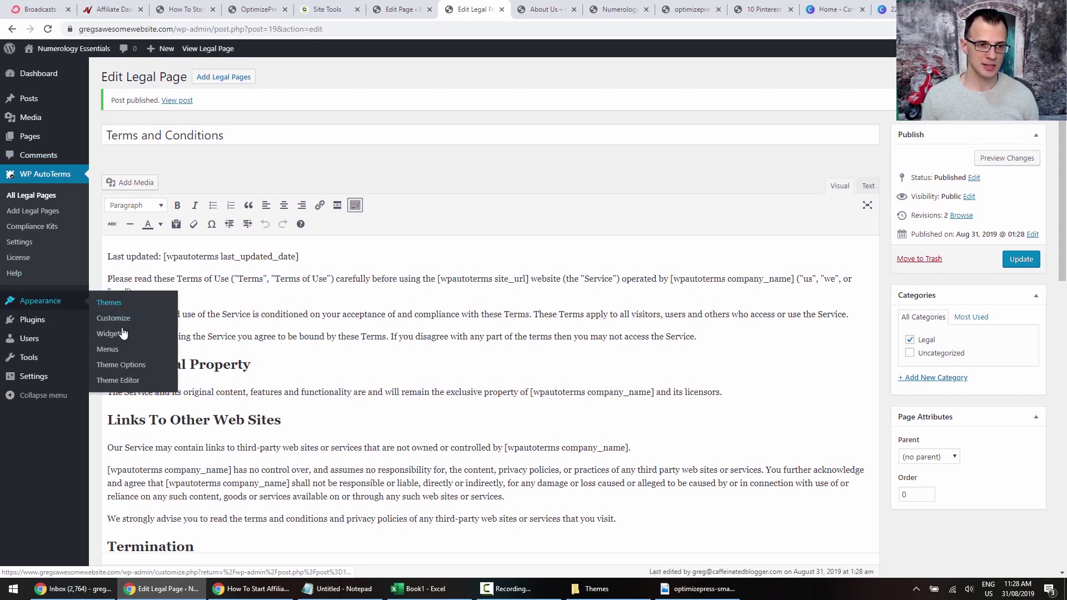
click(115, 356)
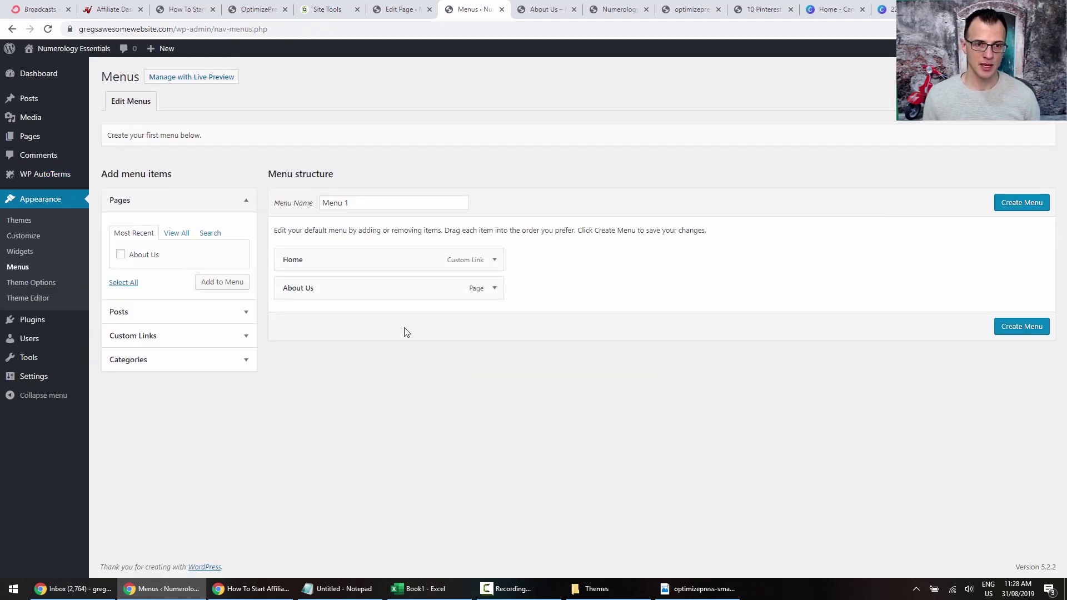
triple_click(381, 202)
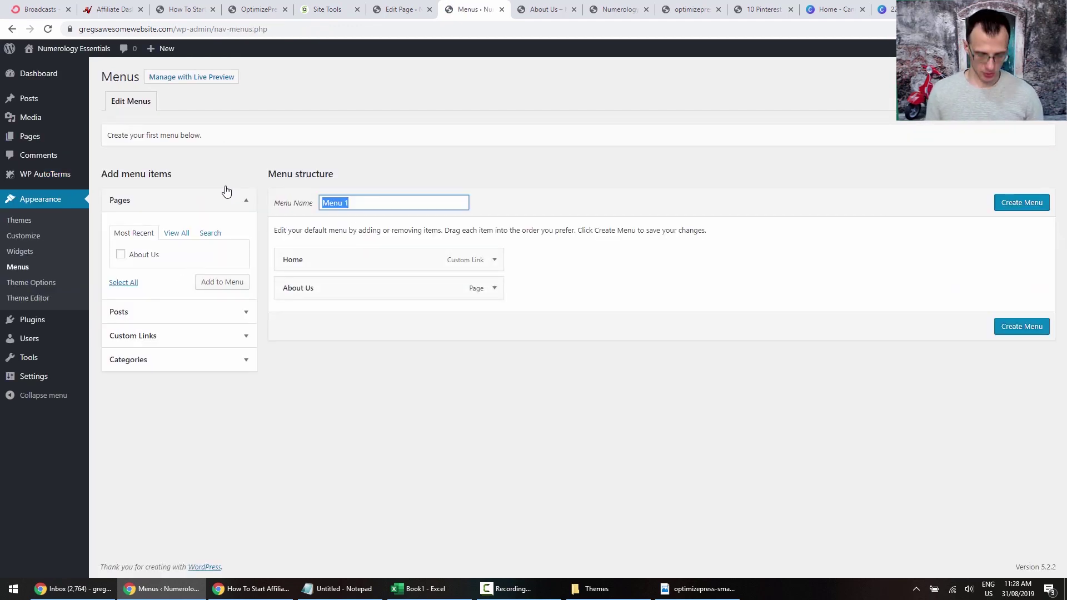
text(Top)
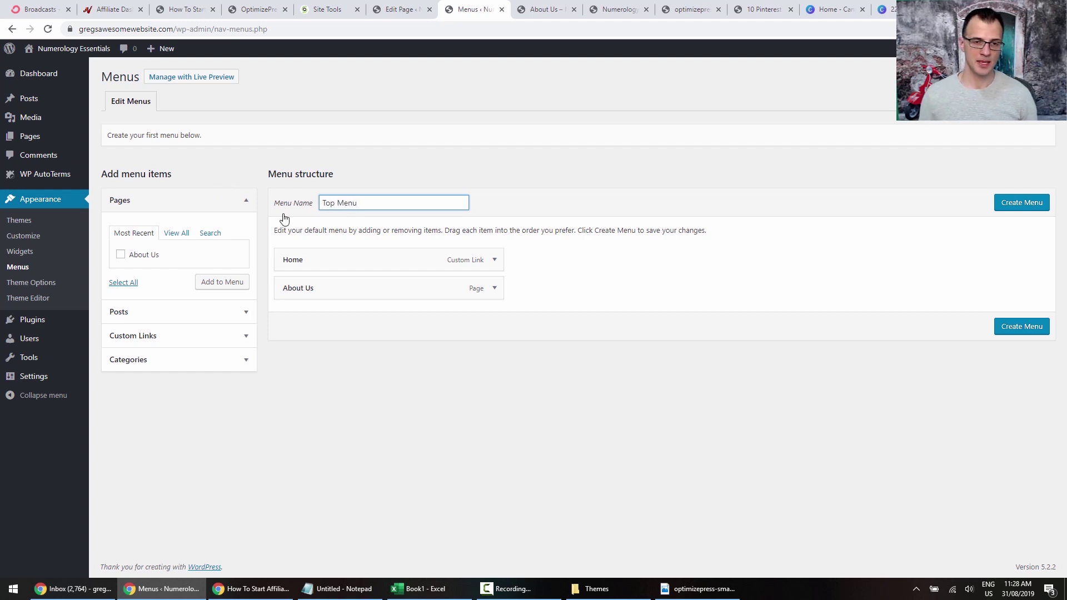
click(495, 261)
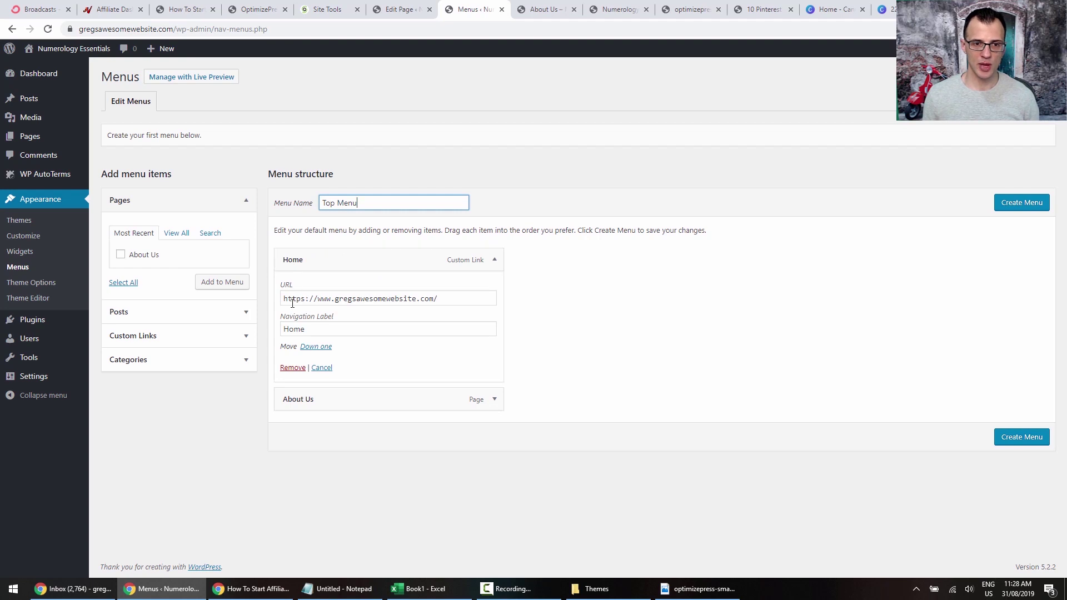
click(467, 302)
click(661, 321)
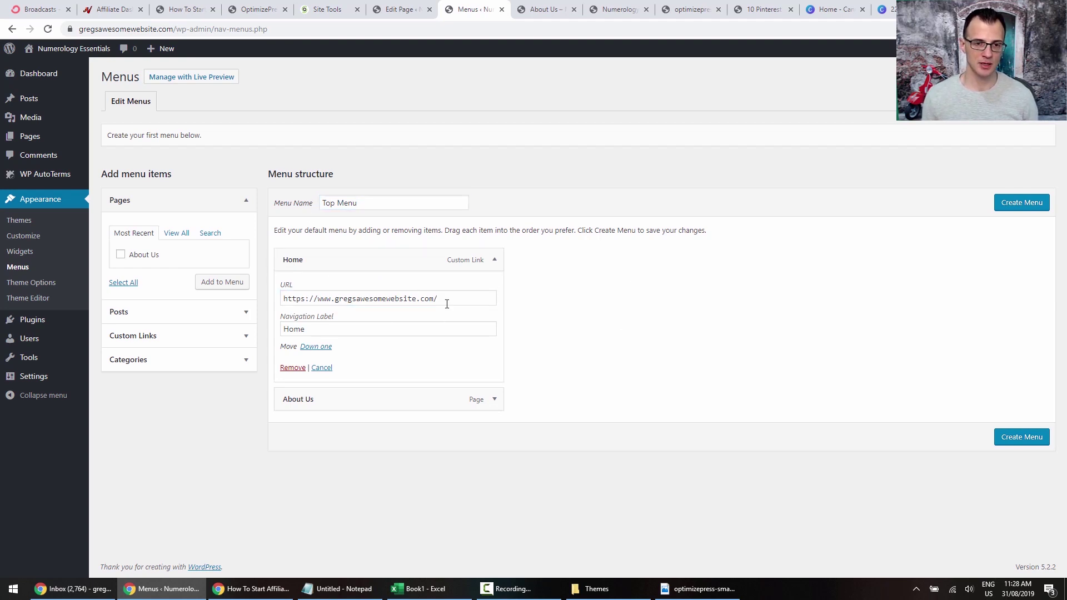
click(494, 259)
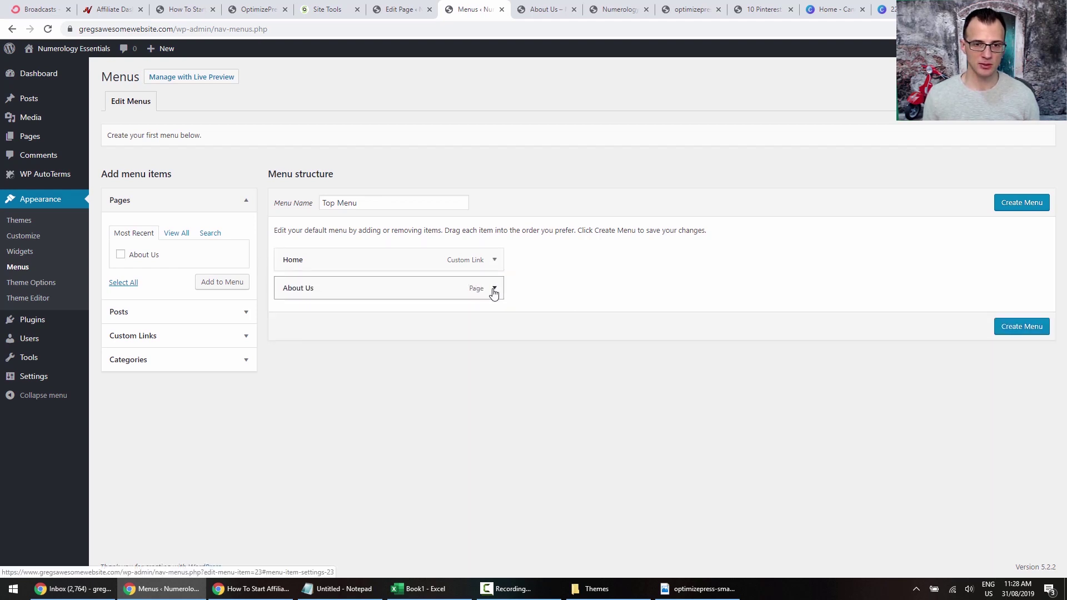
Change the About Us item's navigation label to 'About'.
click(494, 290)
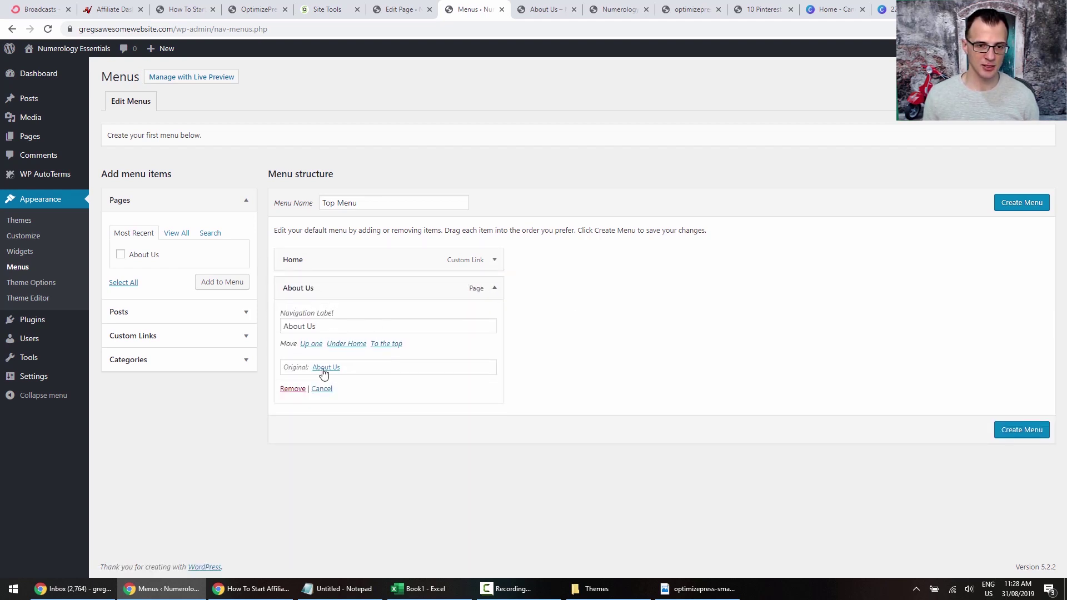
click(346, 324)
key(BackSpace)
key(BackSpace)
key(BackSpace)
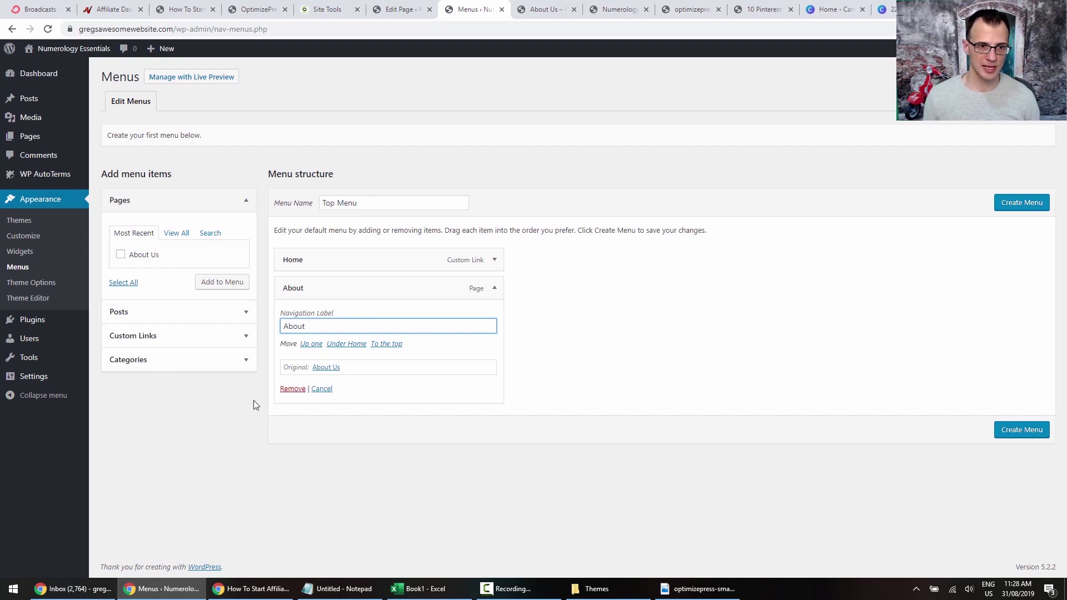
click(180, 234)
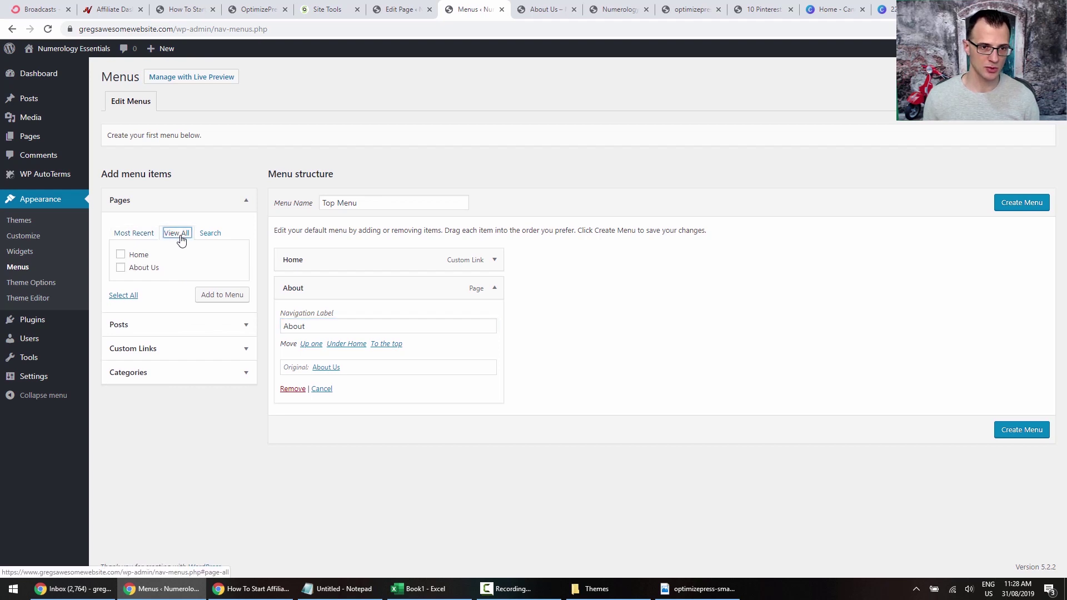
click(142, 233)
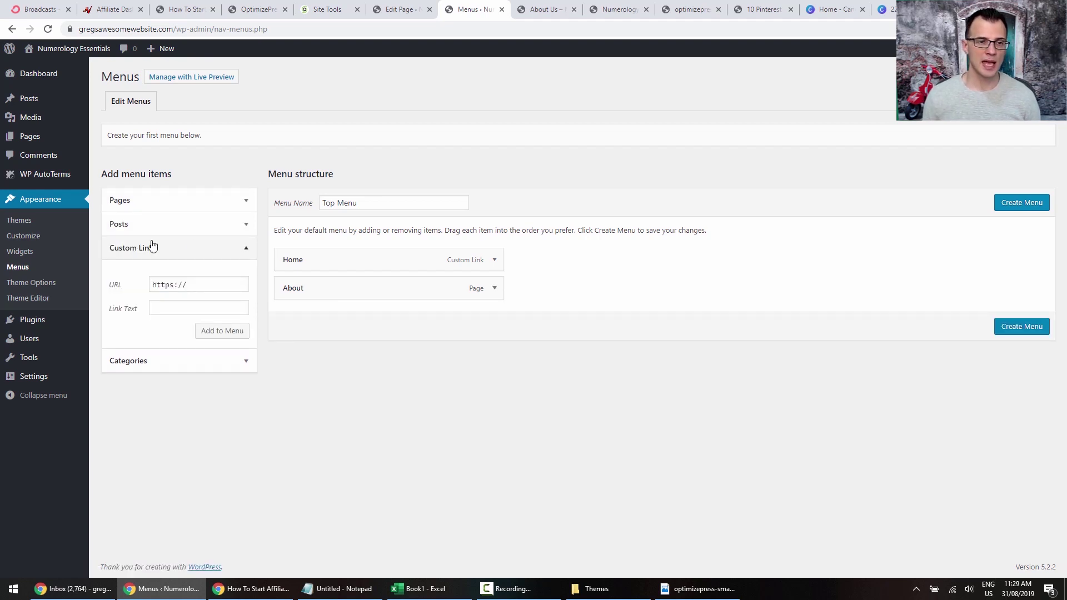
Add a Privacy Policy custom link using the Privacy Policy page's copied URL.
click(245, 247)
click(245, 248)
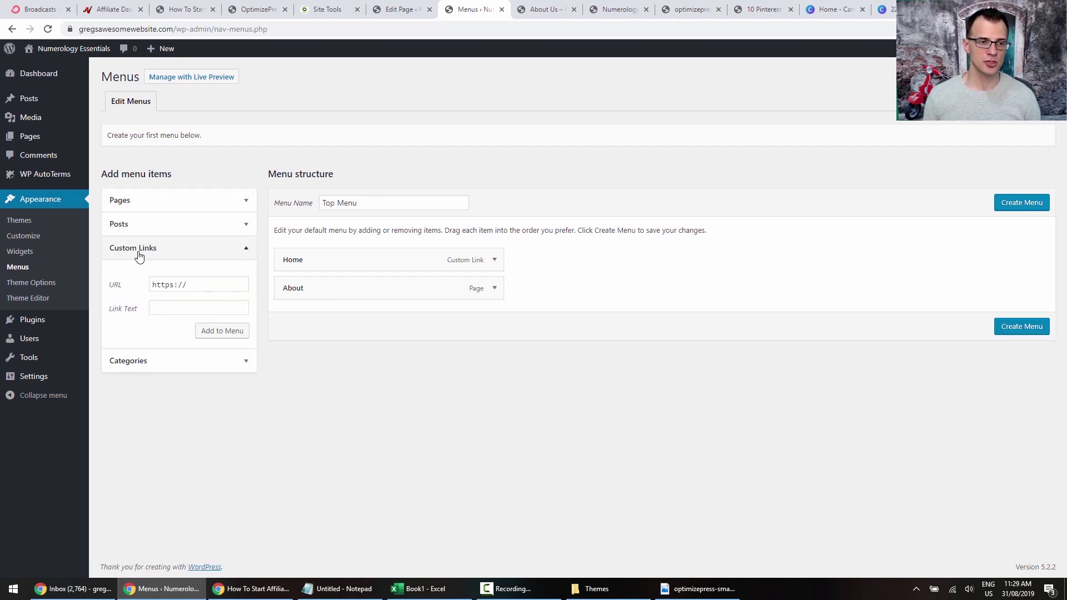
click(173, 281)
mouse_move(40, 177)
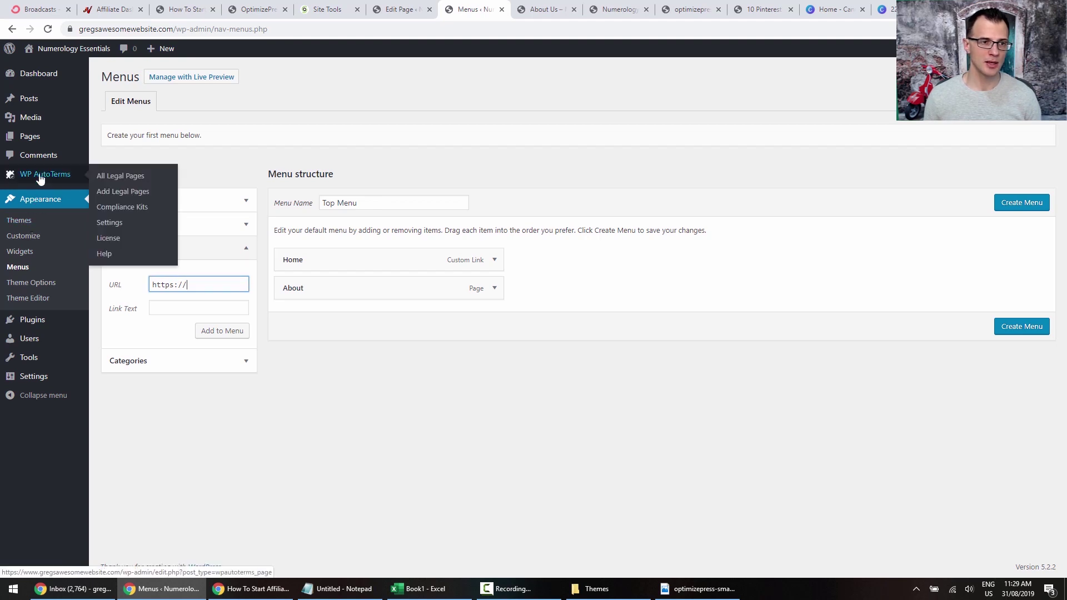
right_click(137, 176)
click(174, 181)
click(506, 7)
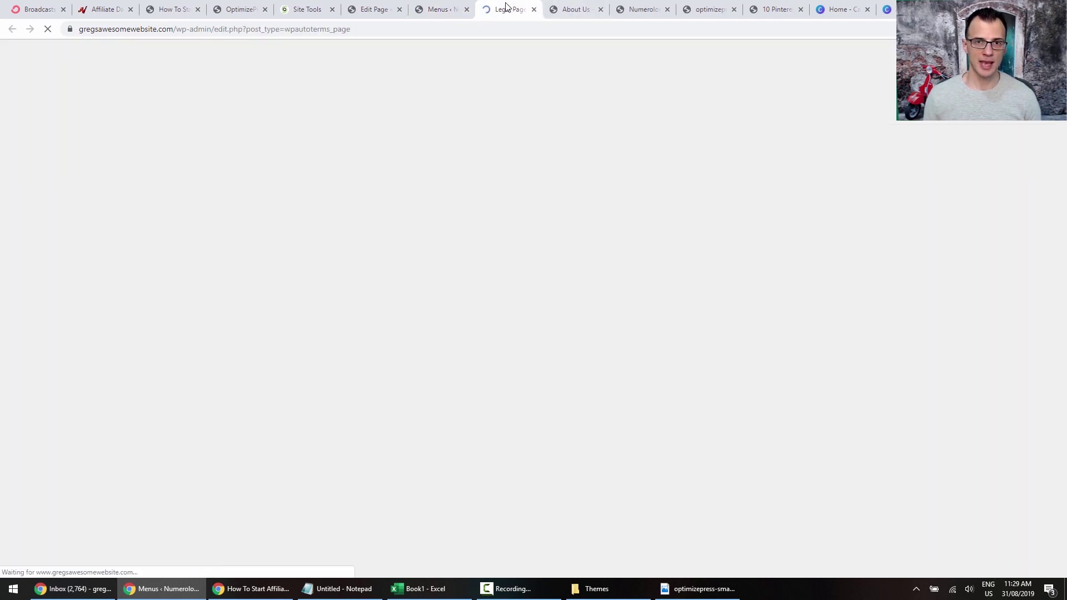
mouse_move(157, 168)
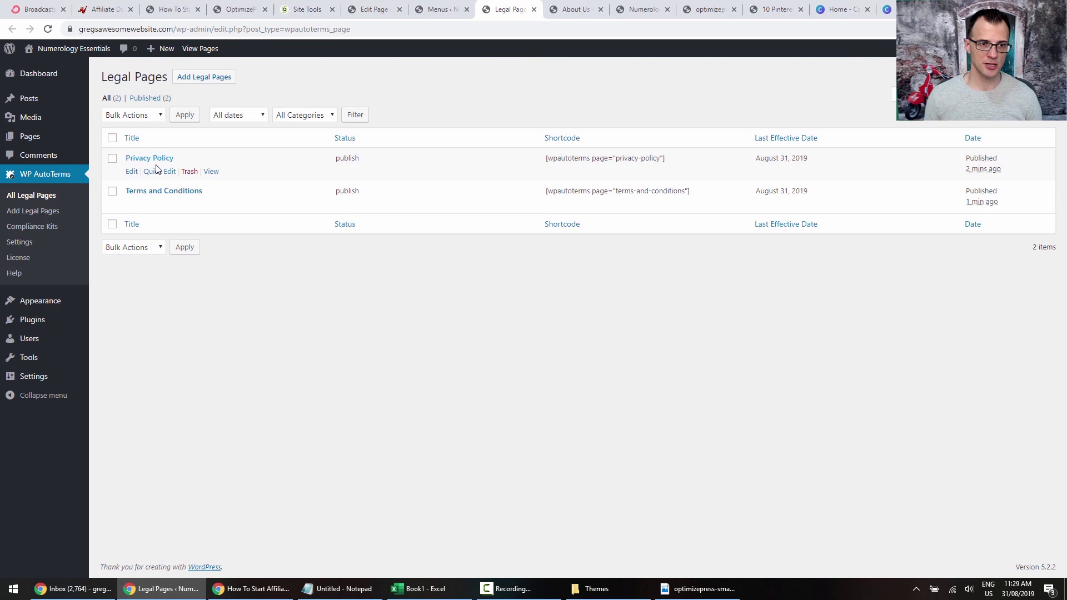
right_click(212, 173)
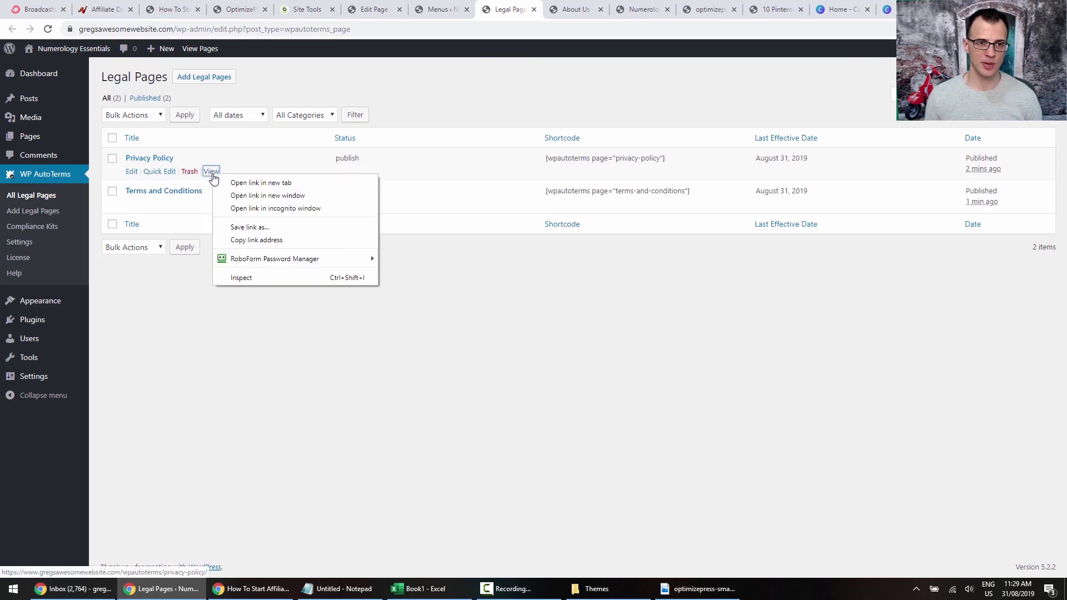
click(266, 240)
click(438, 10)
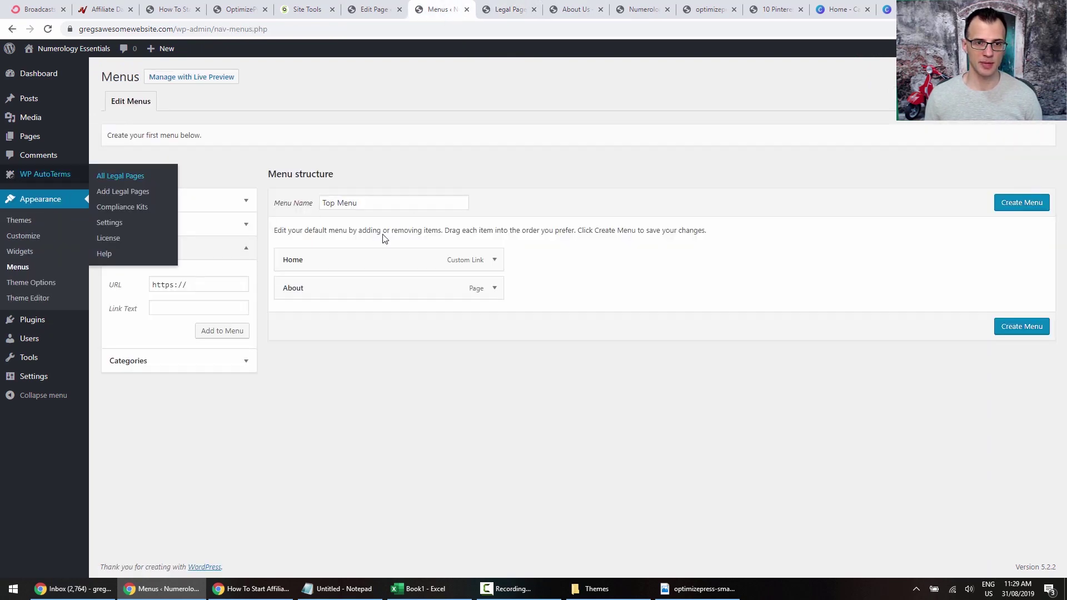
triple_click(205, 284)
key(ctrl+v)
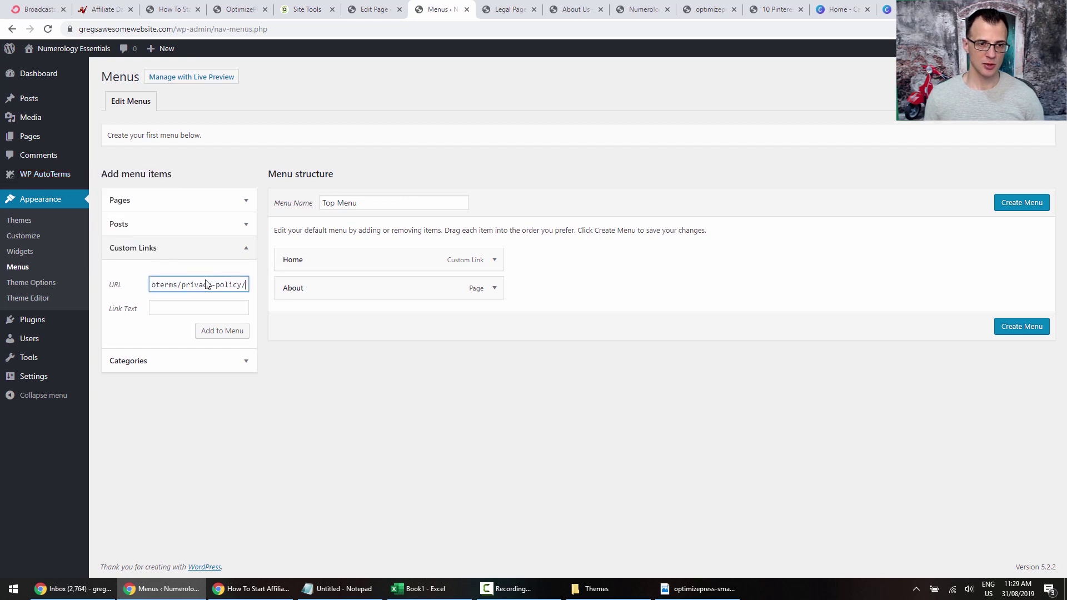
click(181, 306)
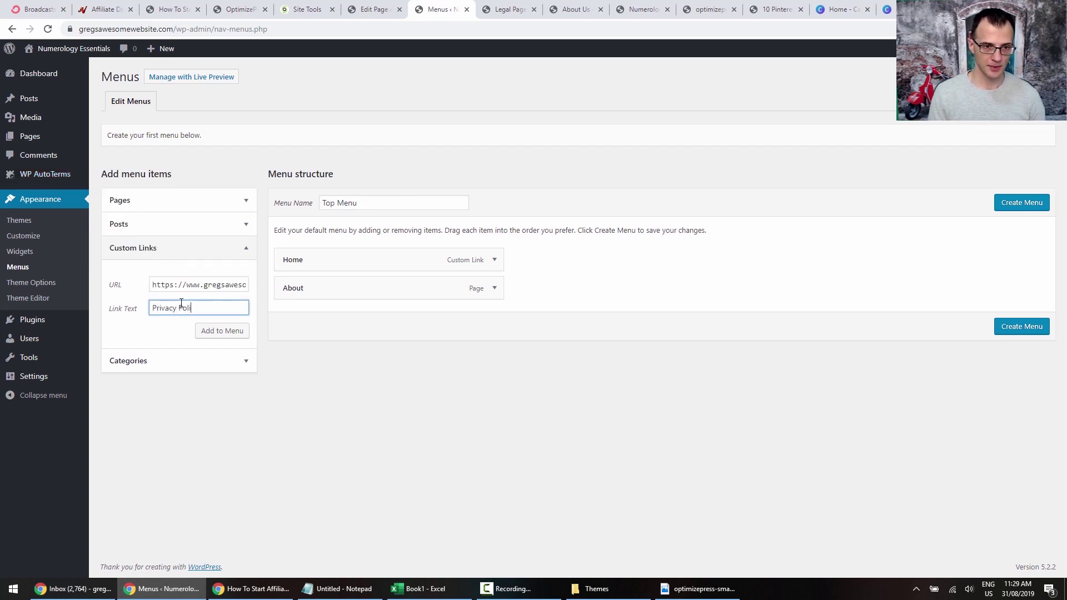
click(222, 331)
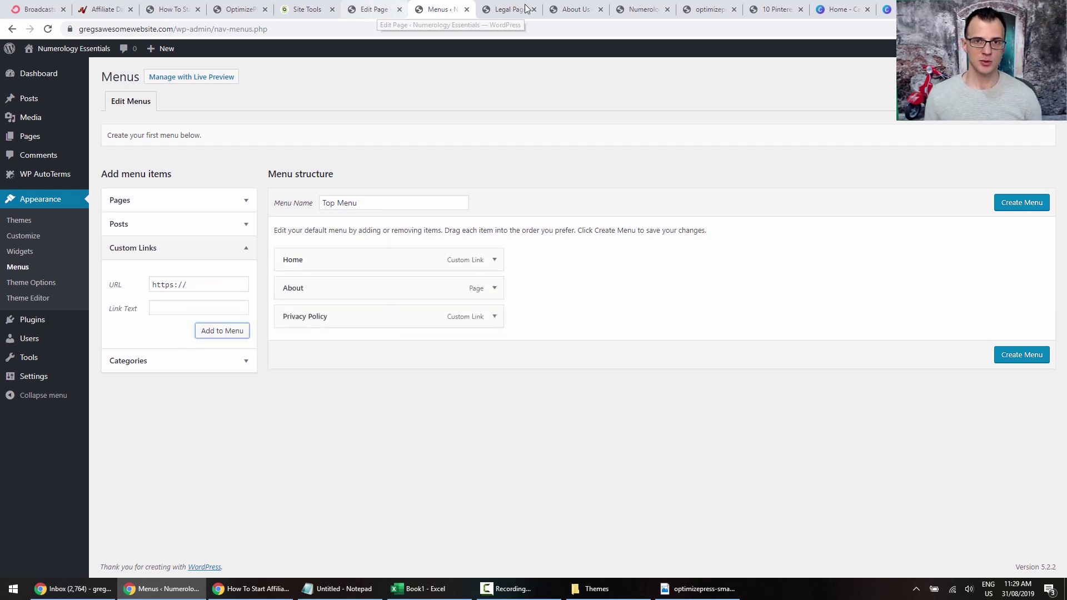
Add a Terms custom link with the Terms and Conditions page URL, then create the menu.
click(508, 9)
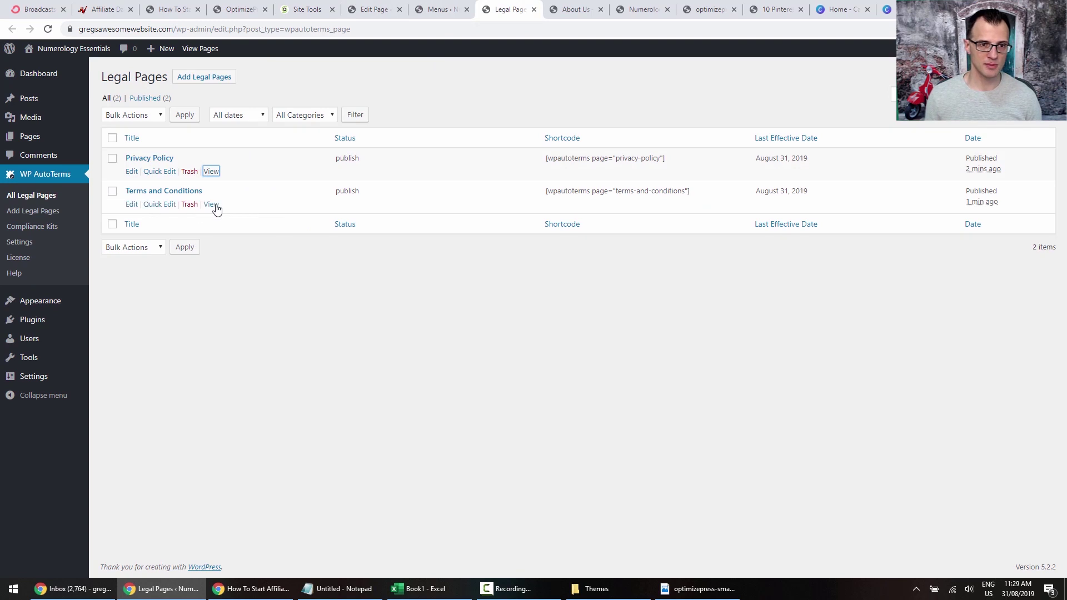
right_click(212, 204)
click(255, 271)
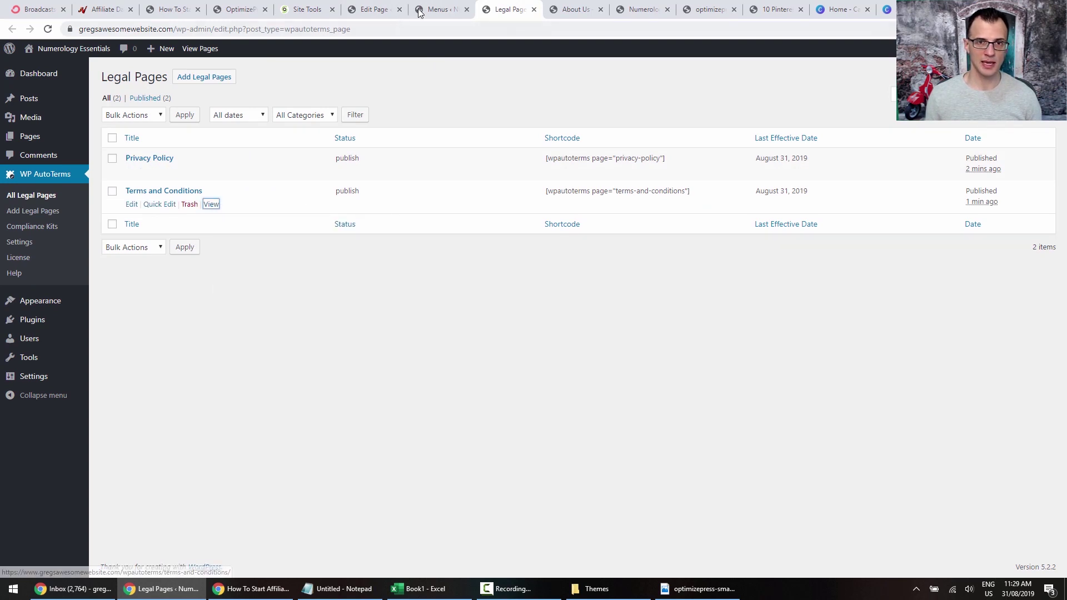
key(ctrl+shift+Tab)
triple_click(216, 278)
key(ctrl+v)
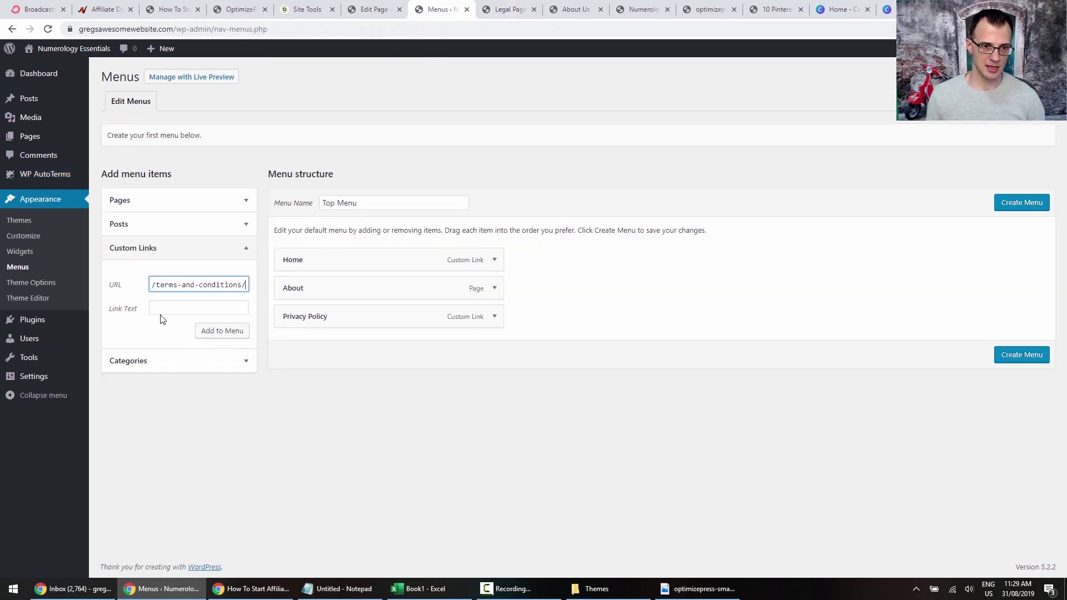
click(173, 304)
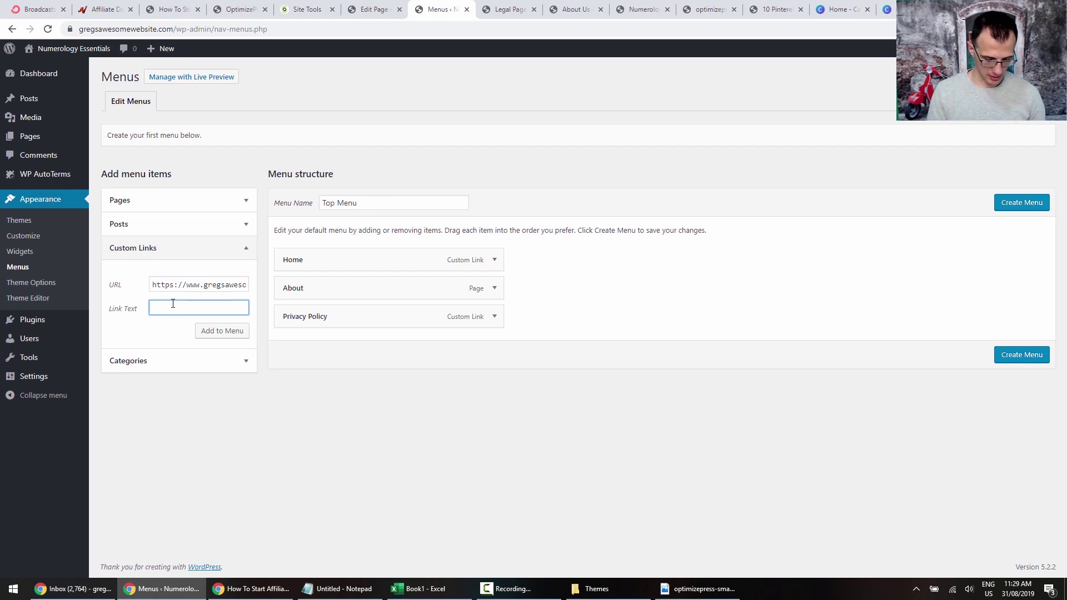
click(244, 334)
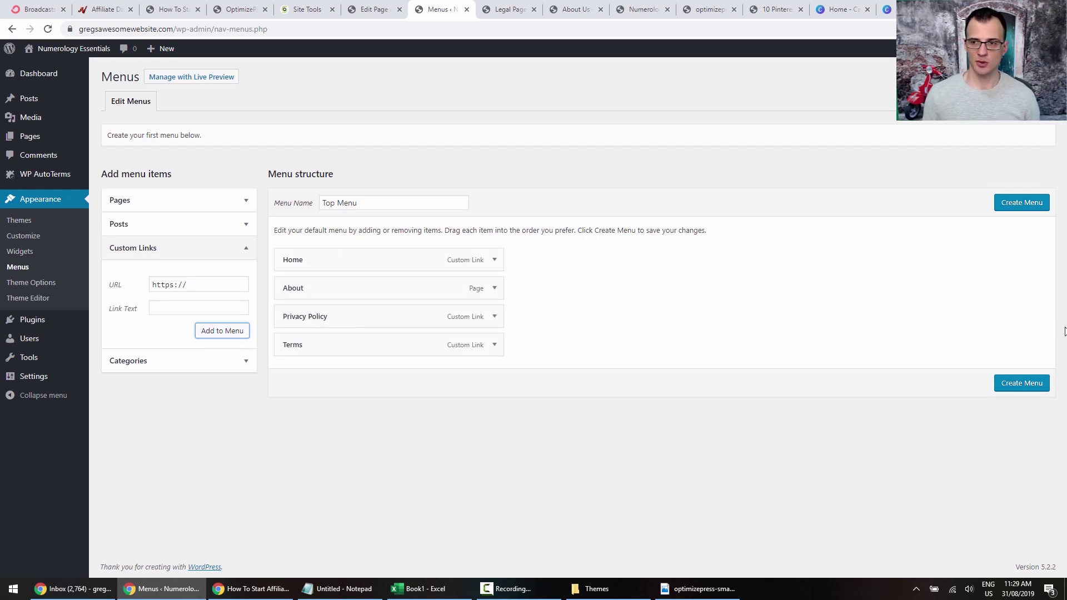
click(1032, 207)
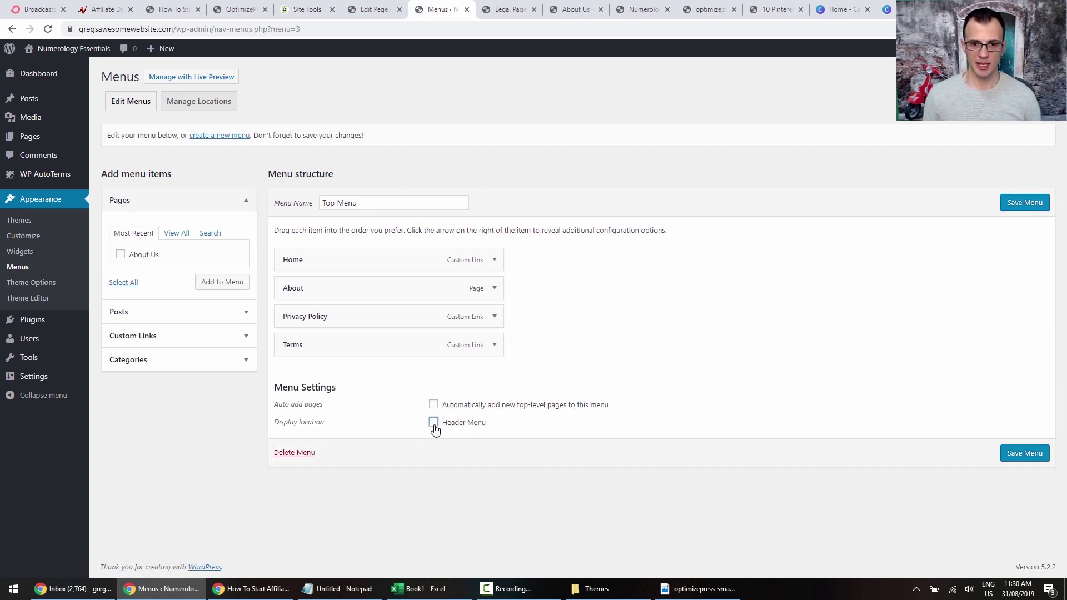
Assign Top Menu to the Header Menu location, save, and reload About Us to verify.
click(1037, 207)
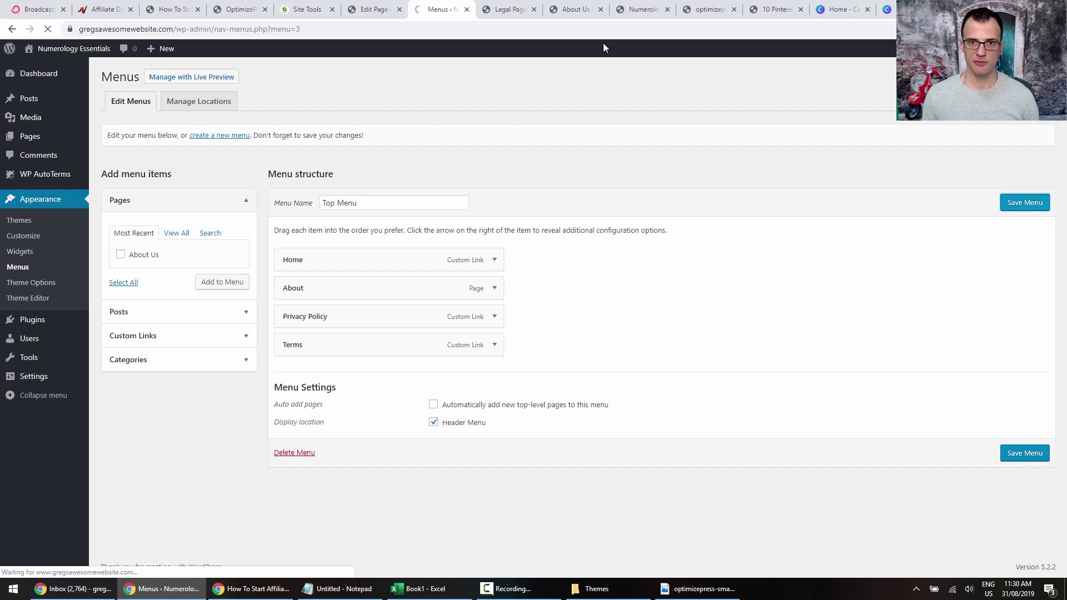
click(572, 8)
click(48, 29)
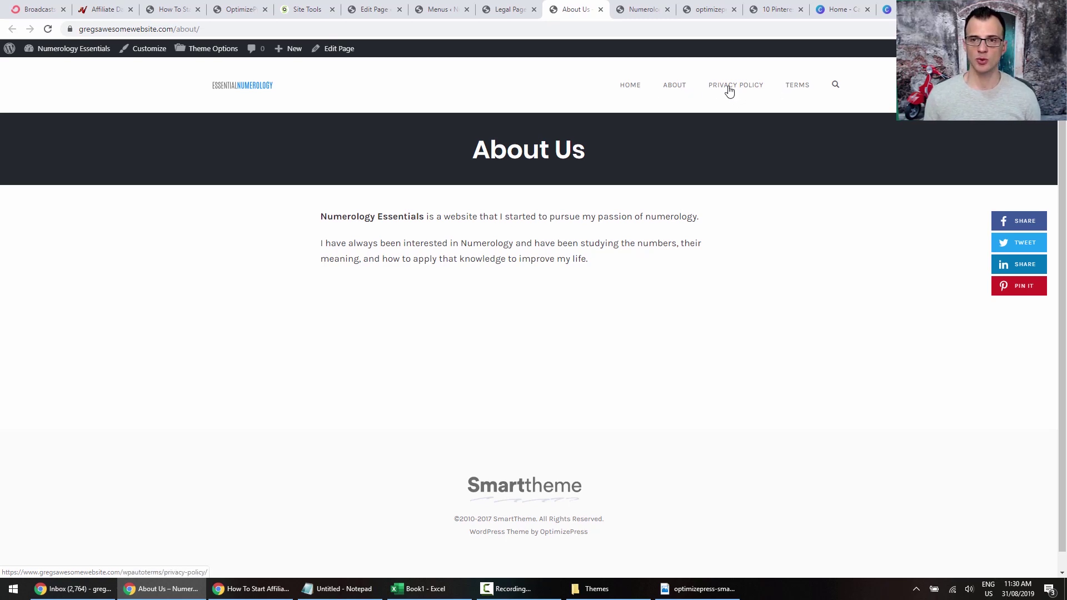
click(498, 15)
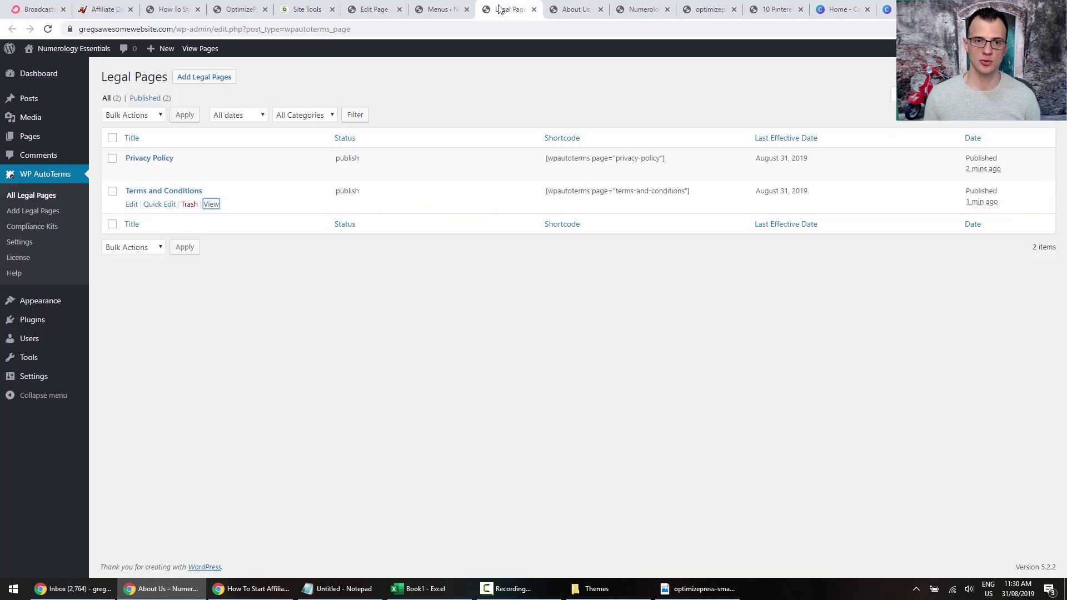
click(453, 8)
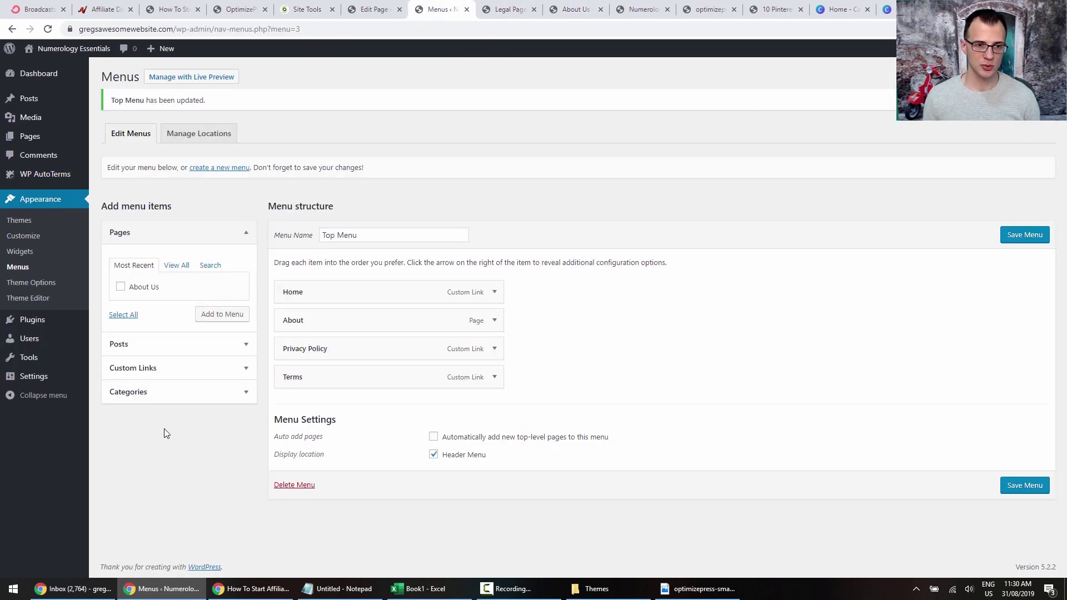
Add a 'Legal' custom link below About, nest Privacy Policy and Terms under it, and save.
click(148, 369)
drag(207, 316, 122, 302)
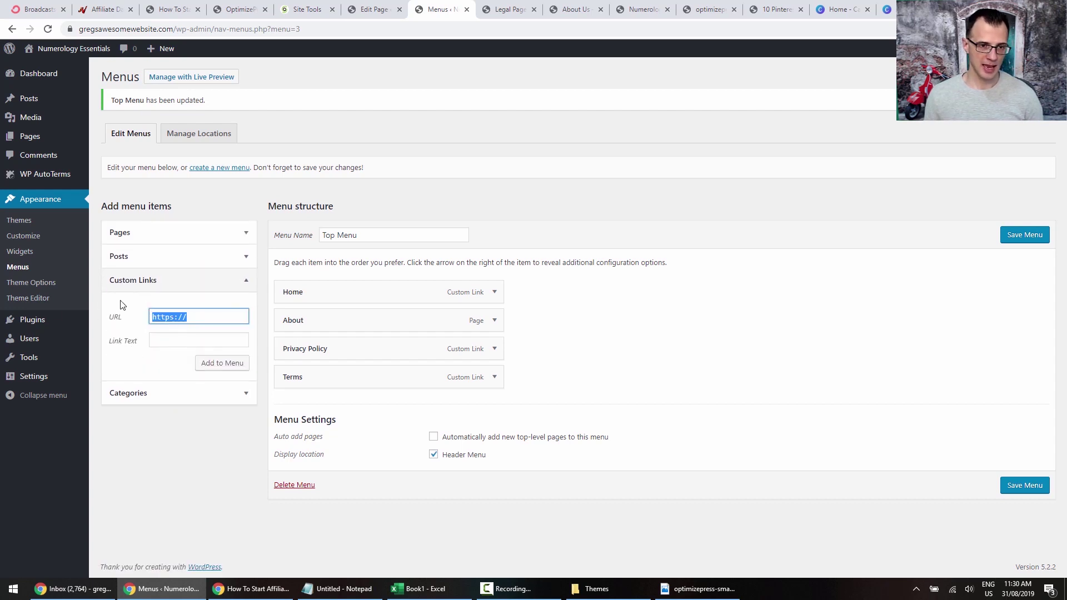
key(ctrl+v)
click(170, 338)
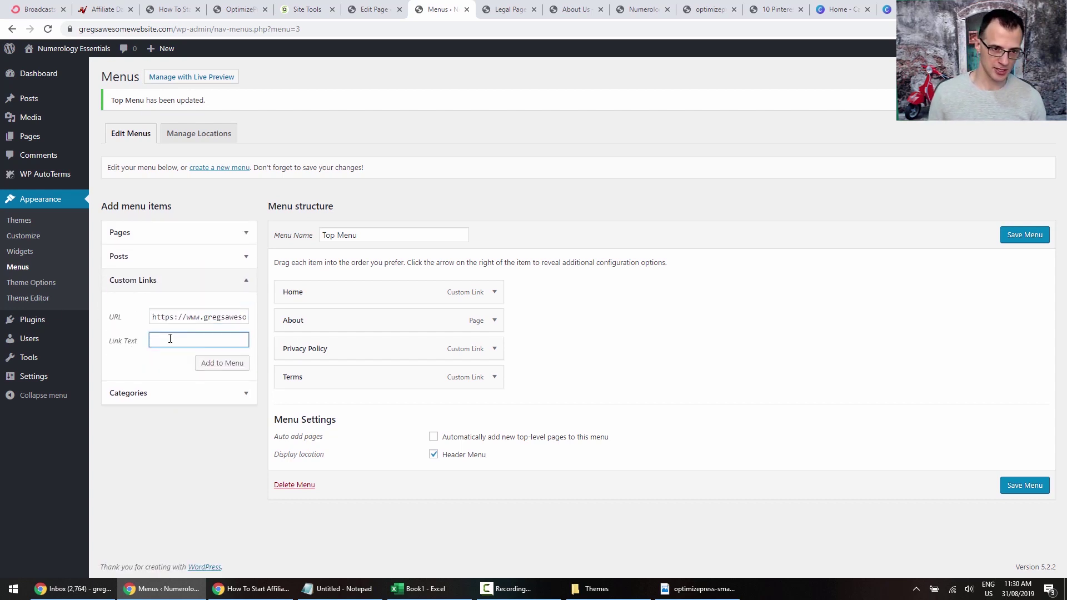
click(214, 364)
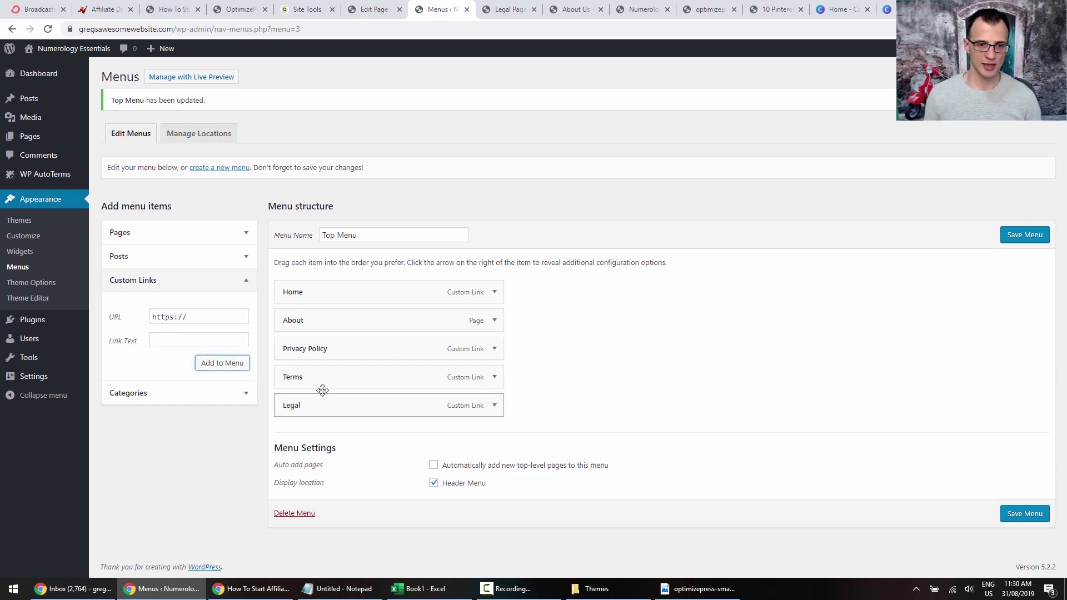
mouse_move(322, 390)
mouse_down()
mouse_move(316, 338)
mouse_move(303, 376)
mouse_move(321, 375)
mouse_move(331, 403)
mouse_up()
click(1007, 239)
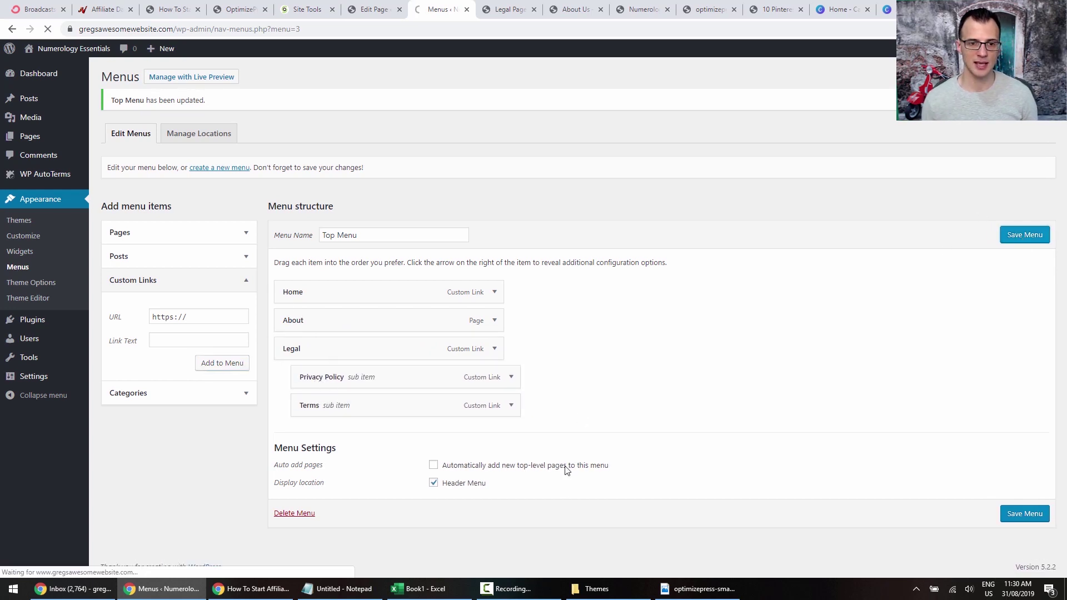
click(569, 10)
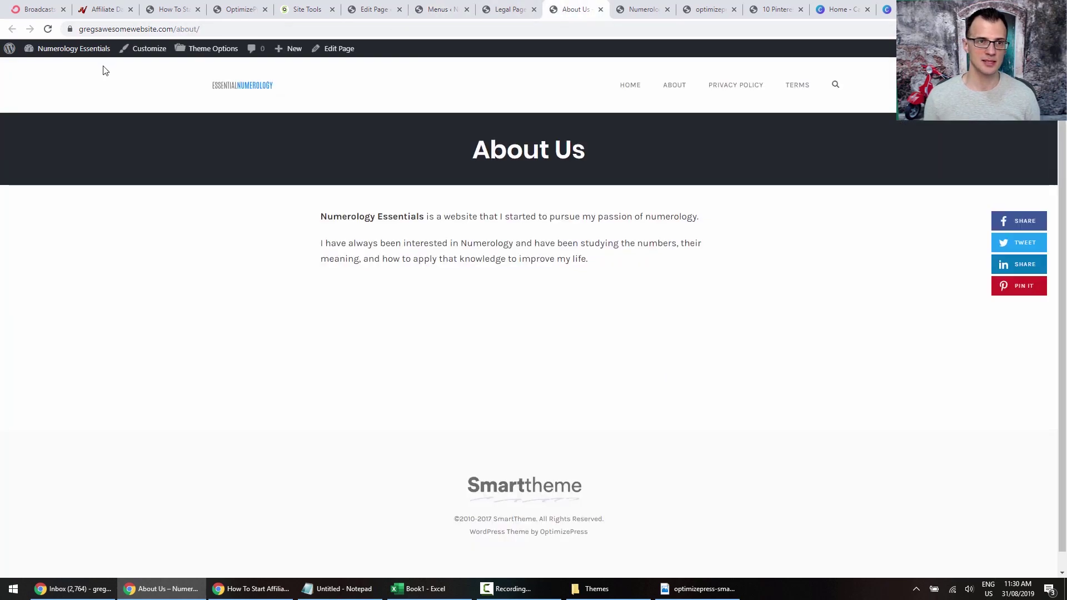
click(47, 29)
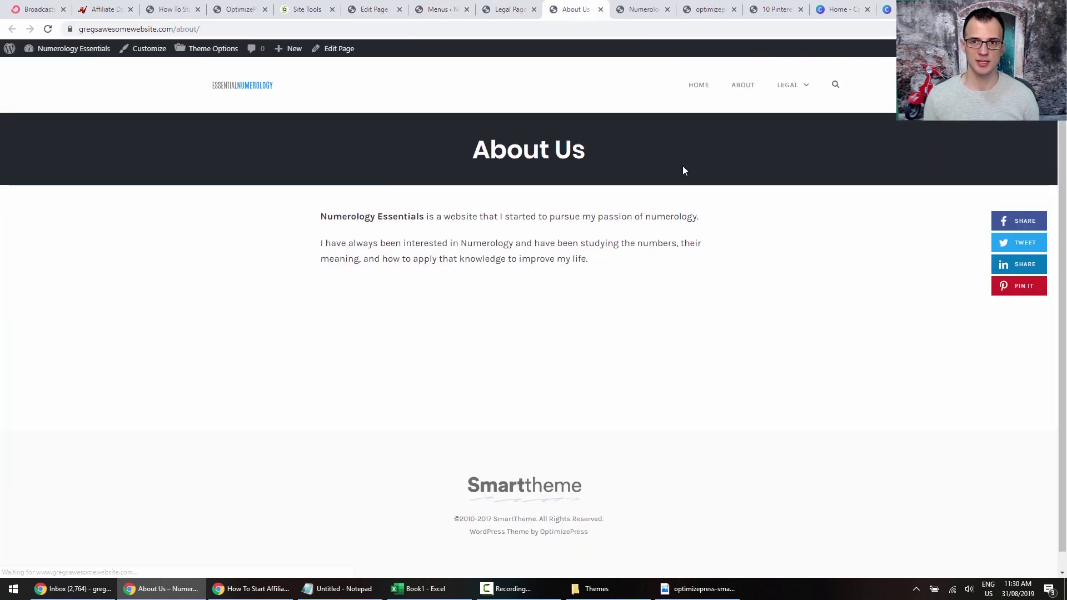
mouse_move(800, 90)
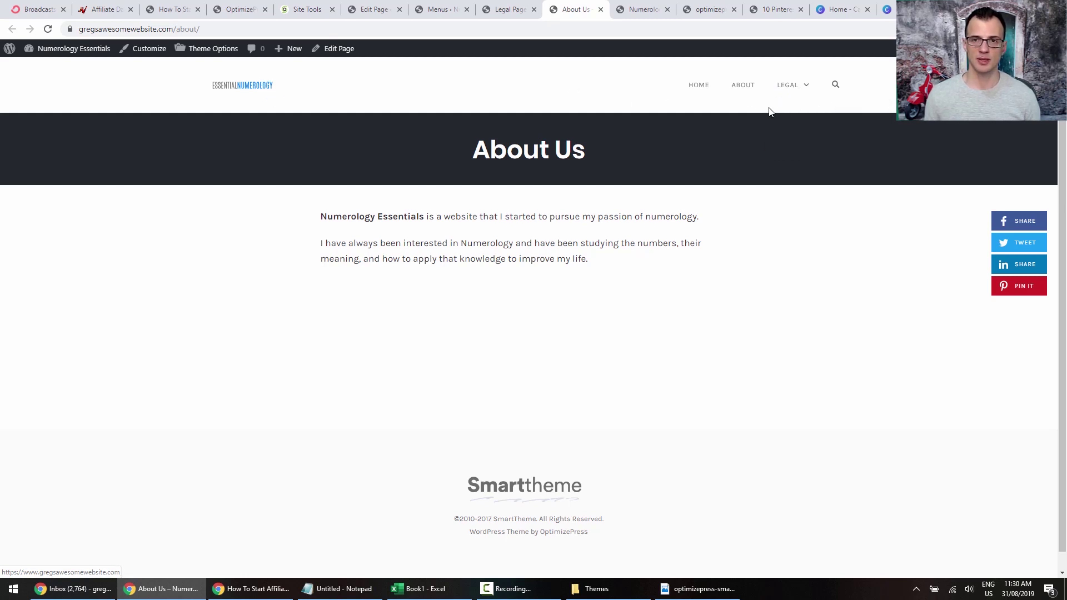
scroll(685, 257, down, 2)
scroll(666, 236, up, 2)
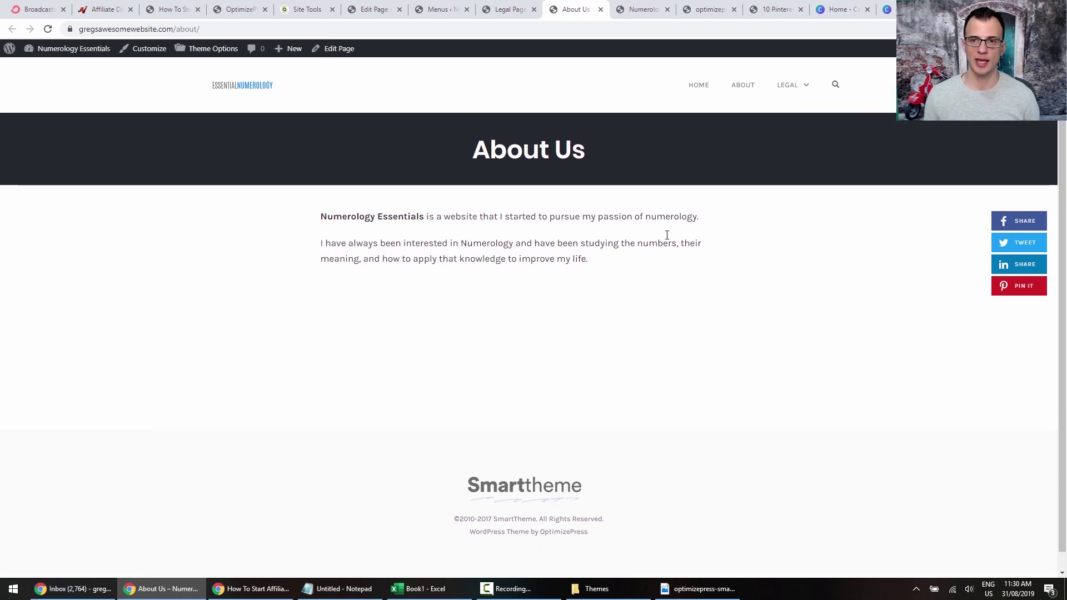
click(787, 113)
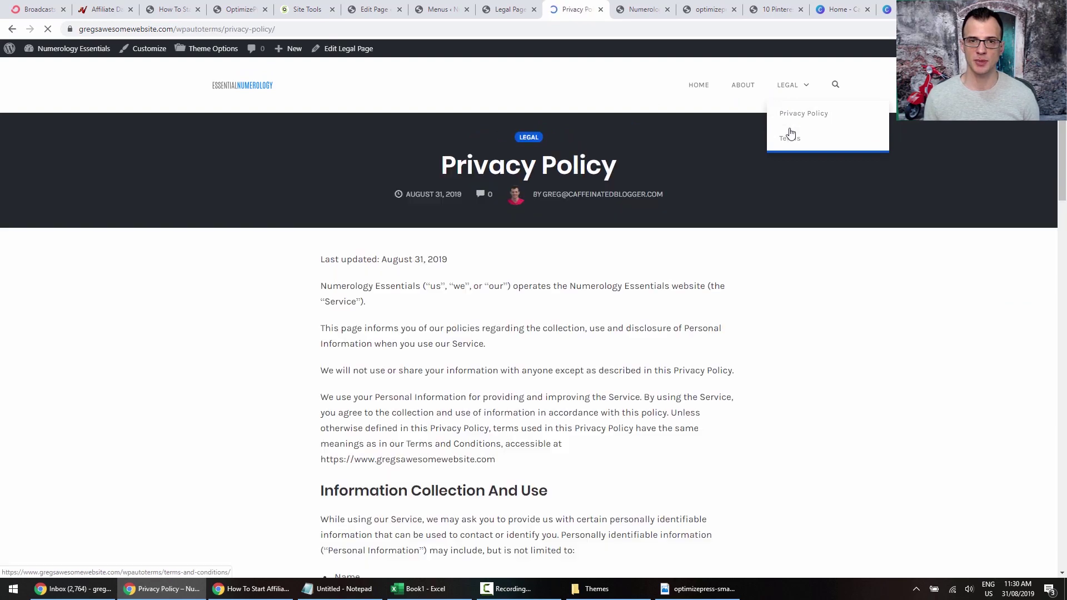
scroll(647, 304, down, 3)
scroll(702, 309, up, 3)
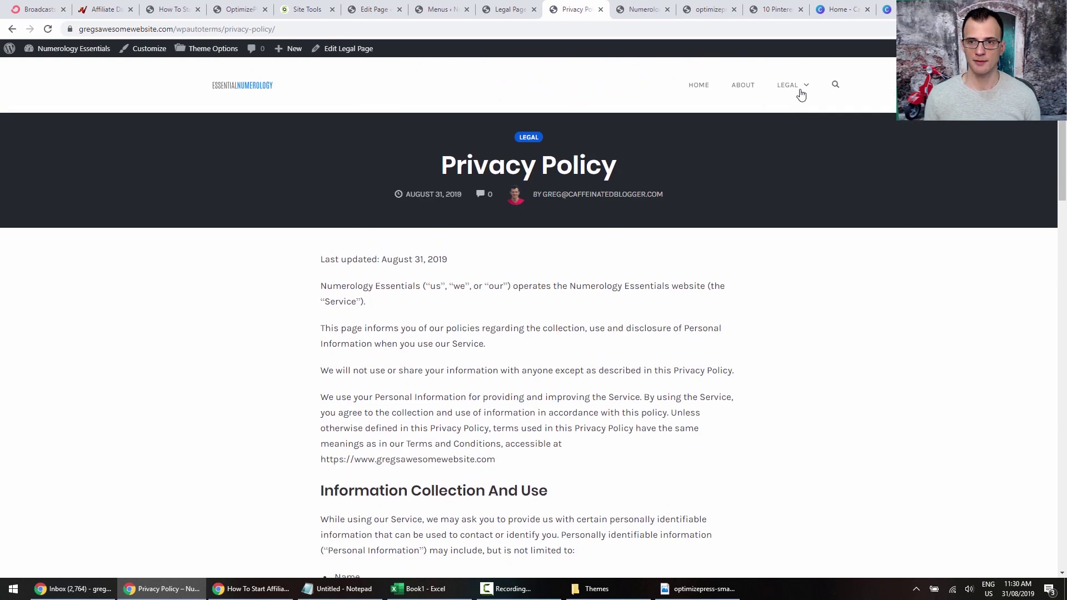
mouse_move(801, 95)
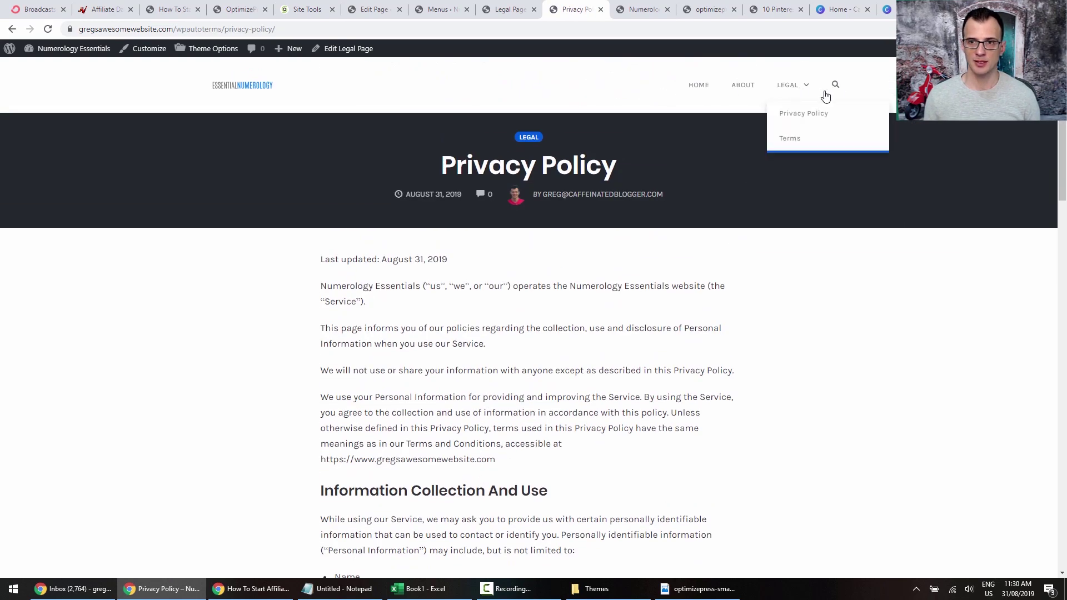
click(792, 139)
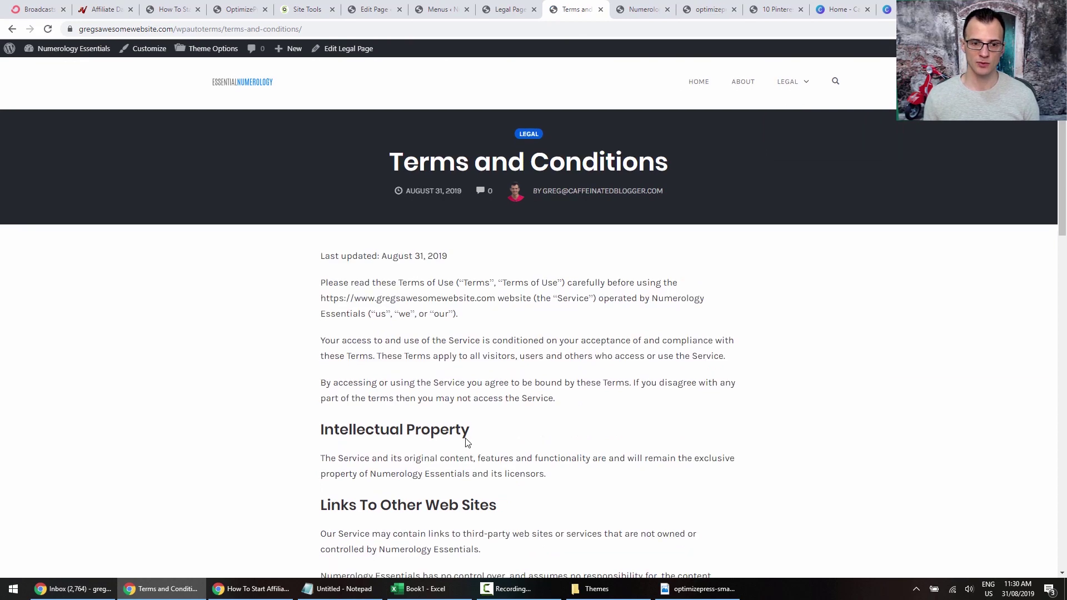
scroll(642, 372, down, 5)
scroll(633, 232, up, 5)
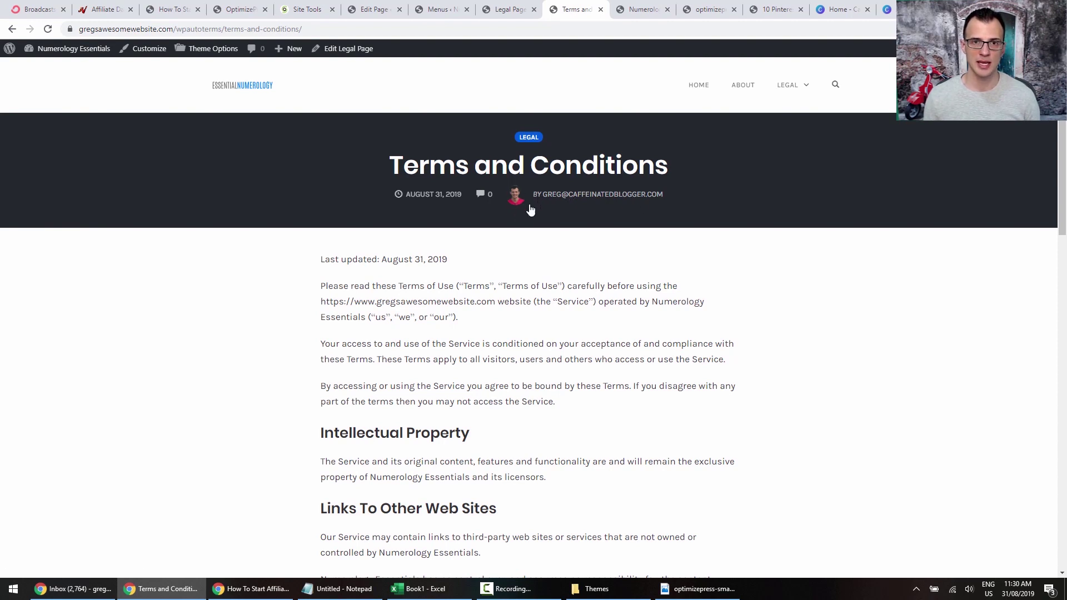
click(441, 10)
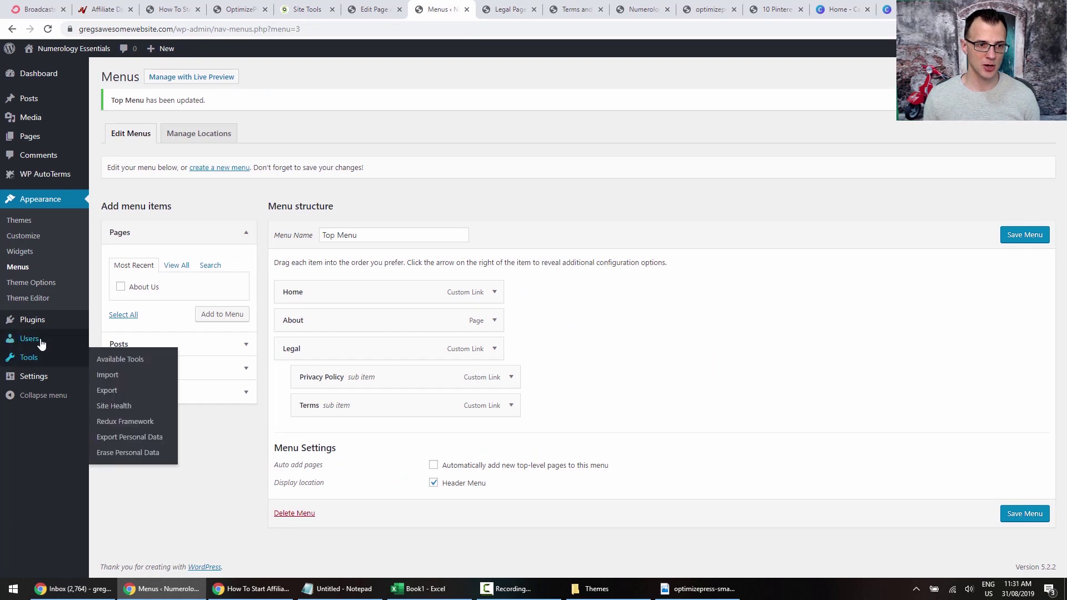
Enter the admin user's first and last name in their profile.
mouse_move(52, 340)
click(110, 340)
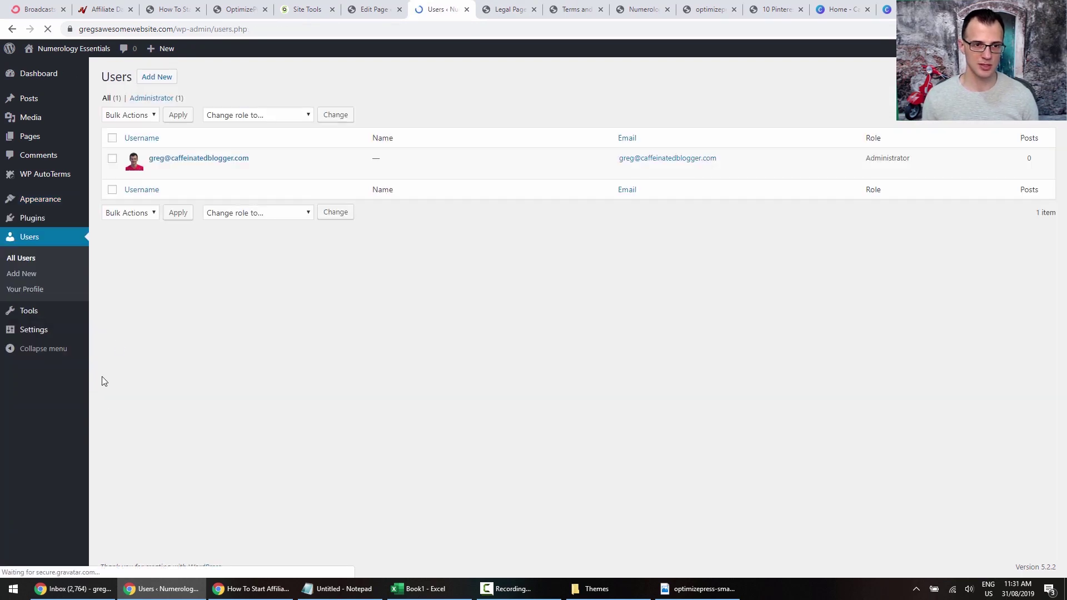
click(155, 169)
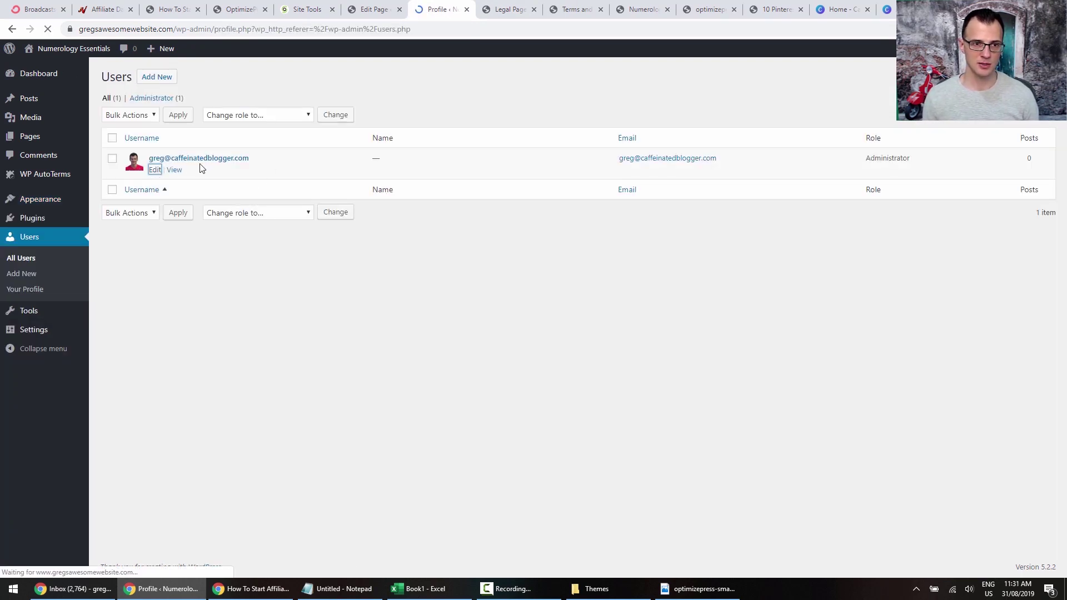
scroll(150, 327, down, 5)
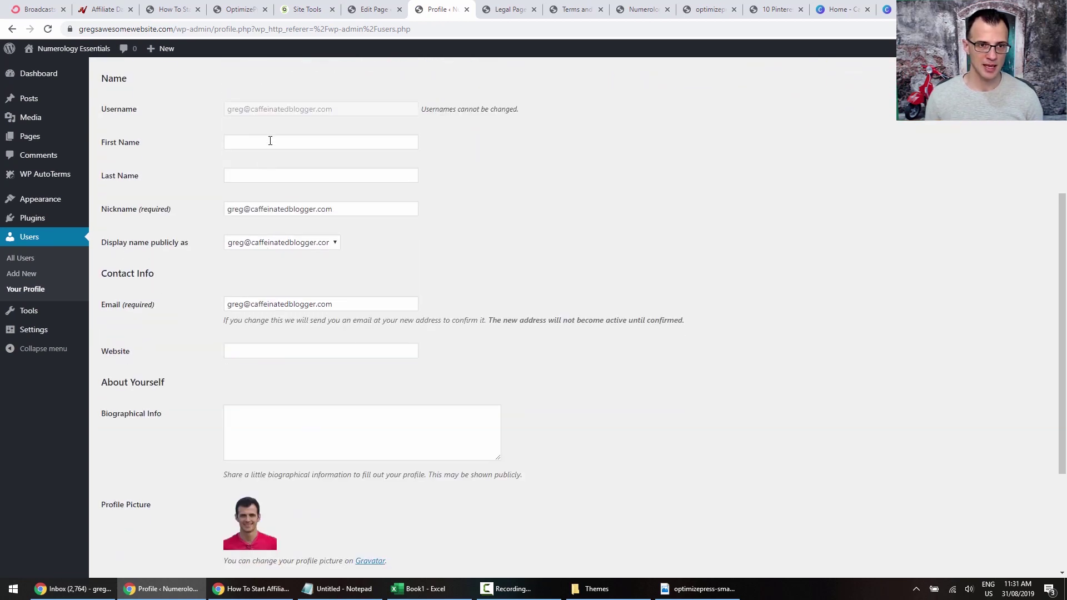
scroll(270, 141, up, 3)
click(252, 307)
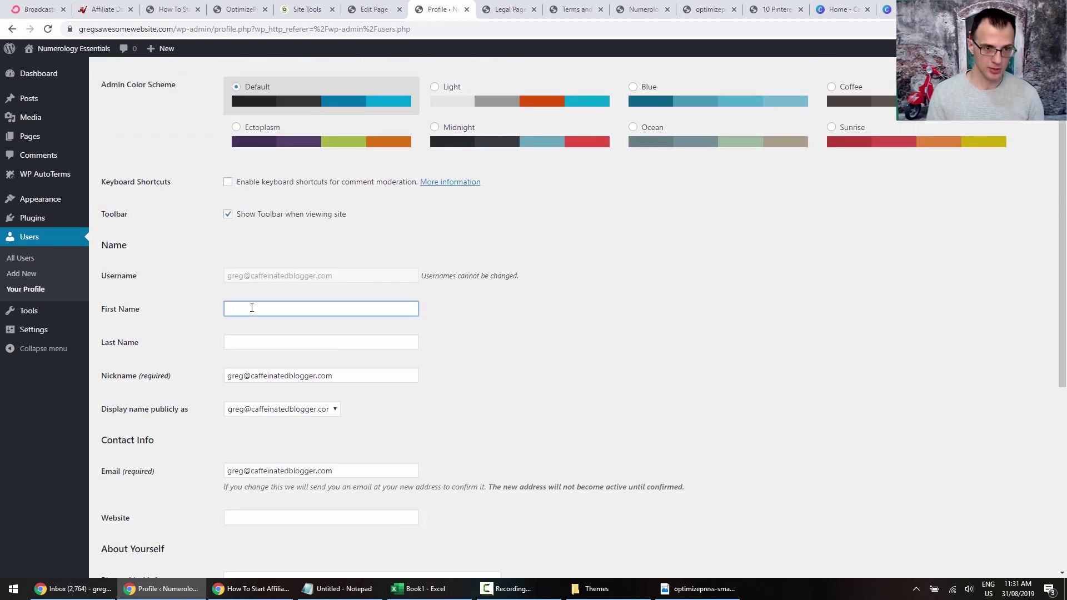
key(Tab)
text(K)
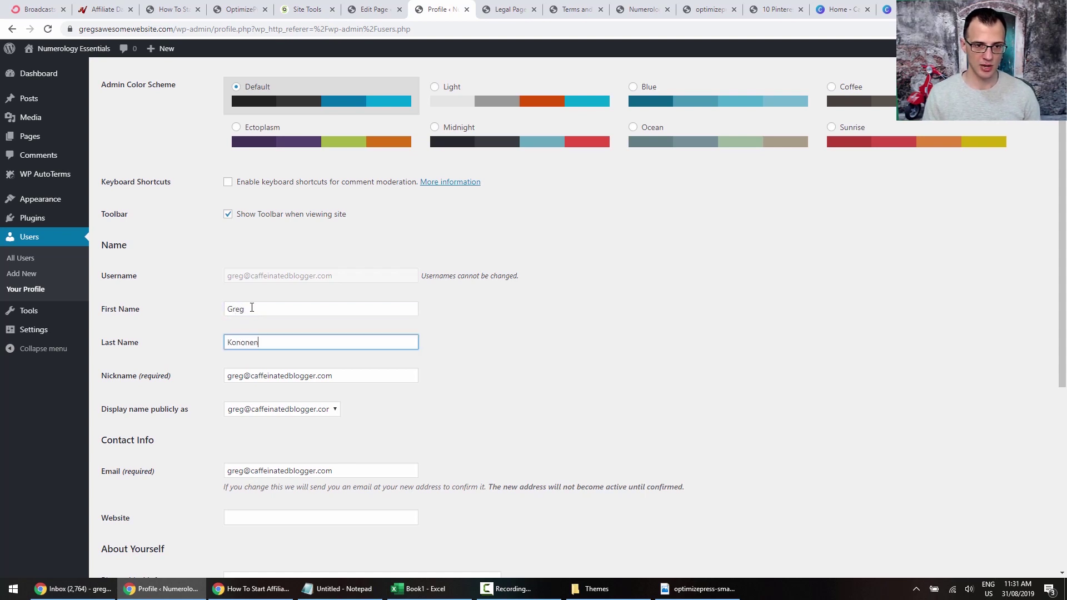
Set the public display name to the full first and last name and update the profile.
click(309, 409)
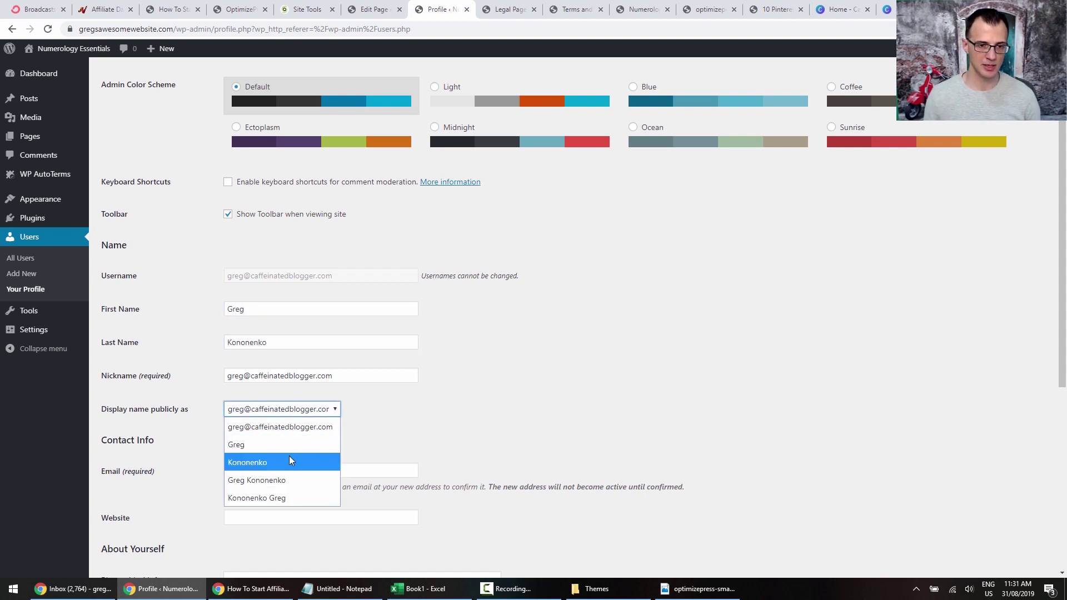
click(281, 481)
scroll(318, 328, down, 4)
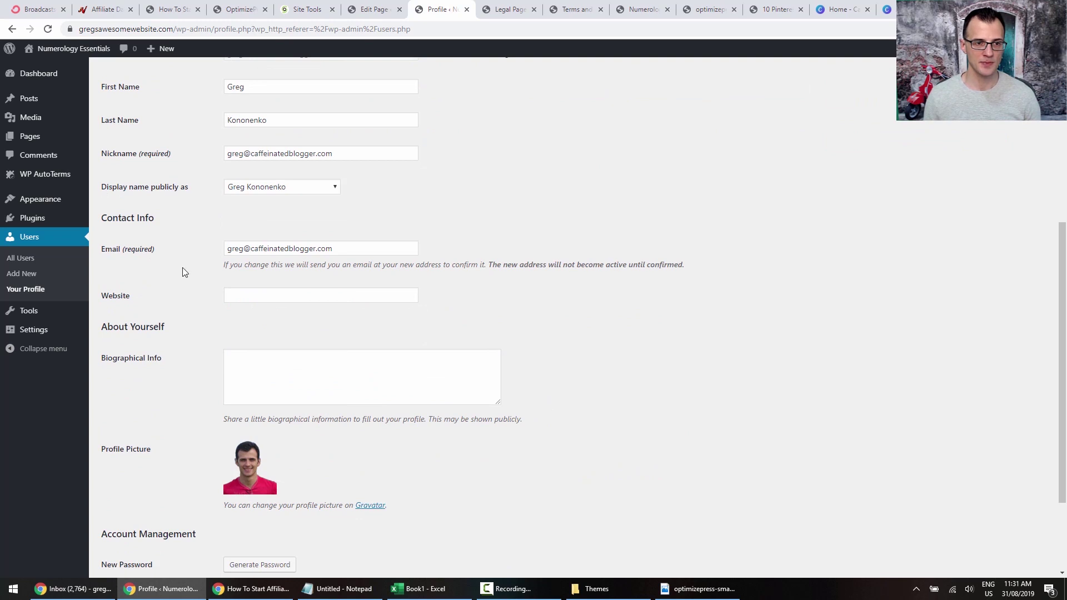
scroll(192, 344, down, 3)
click(142, 521)
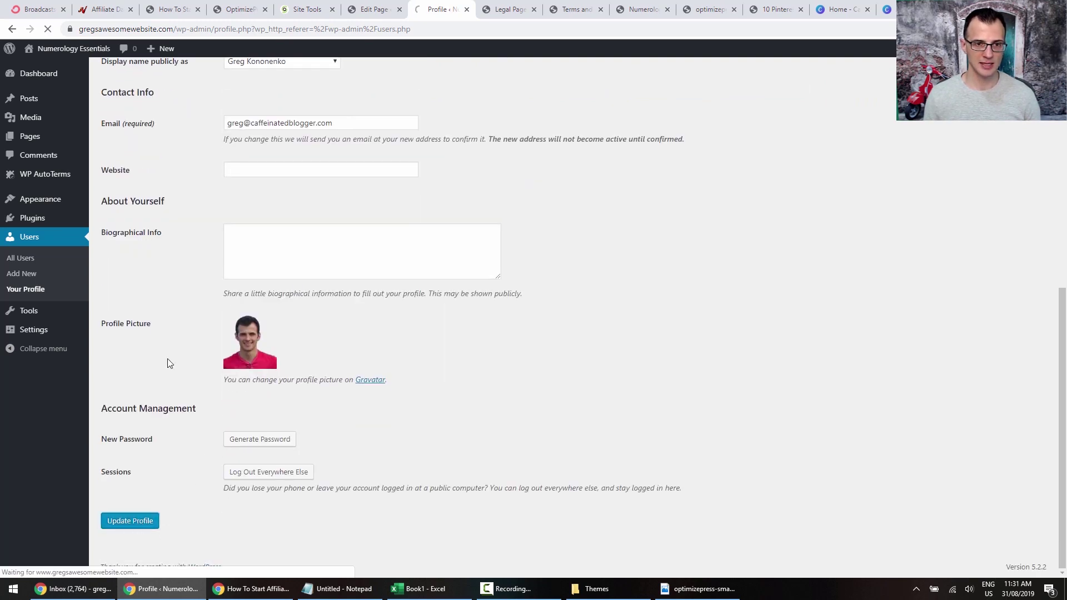
click(642, 10)
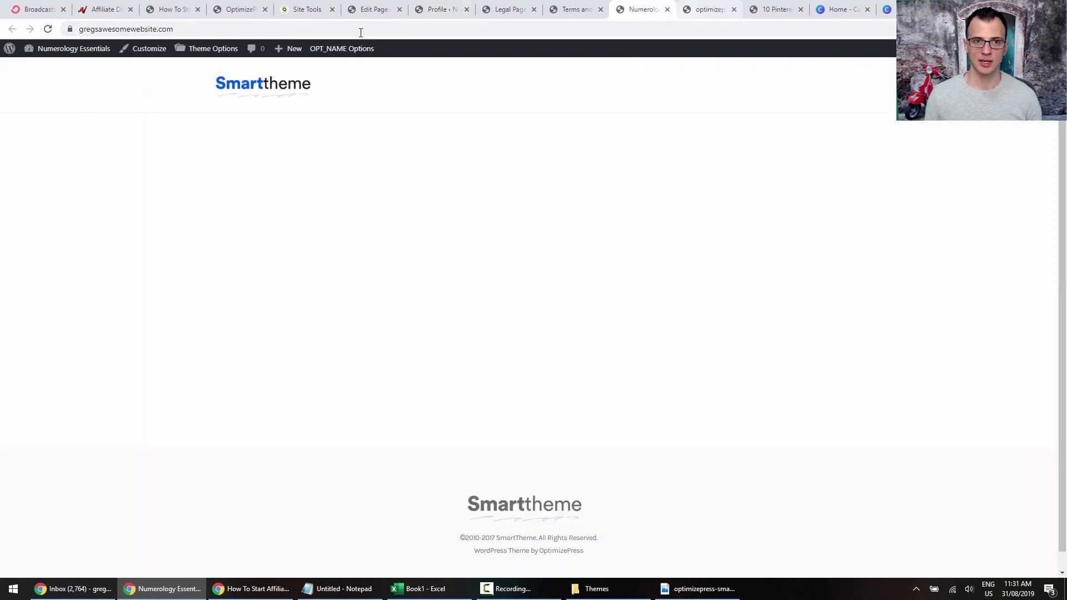
Reload the Terms and Conditions page to confirm its author box shows the full name.
click(711, 9)
click(575, 9)
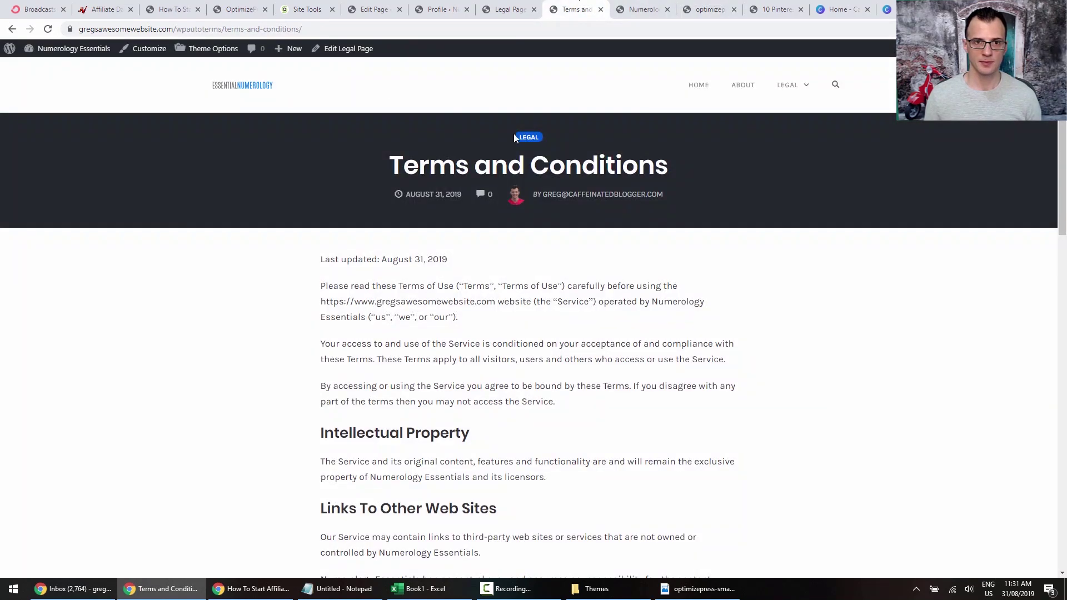
key(F5)
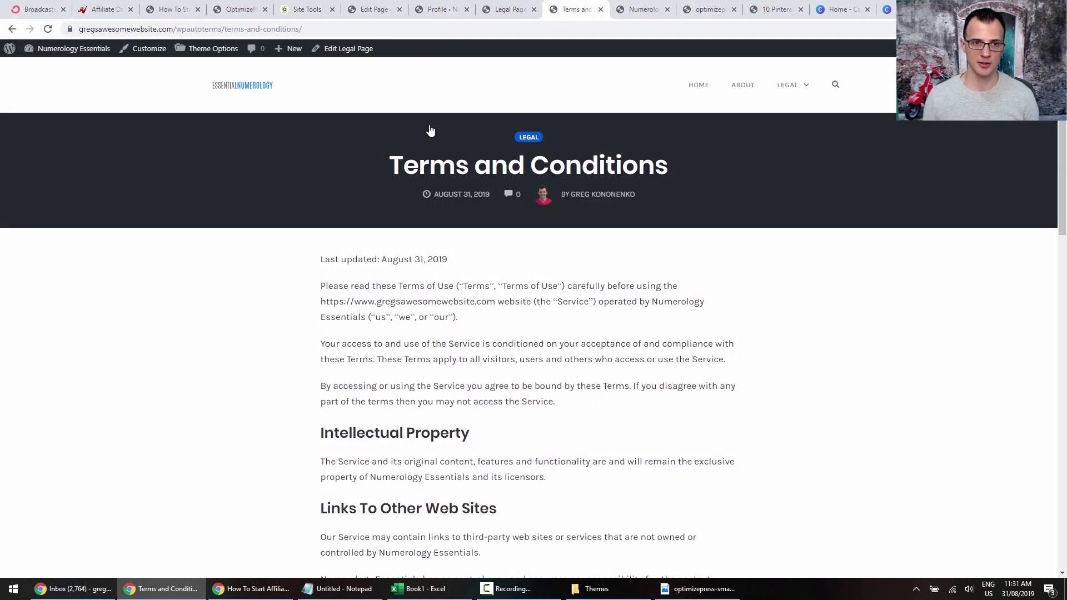
scroll(495, 349, down, 20)
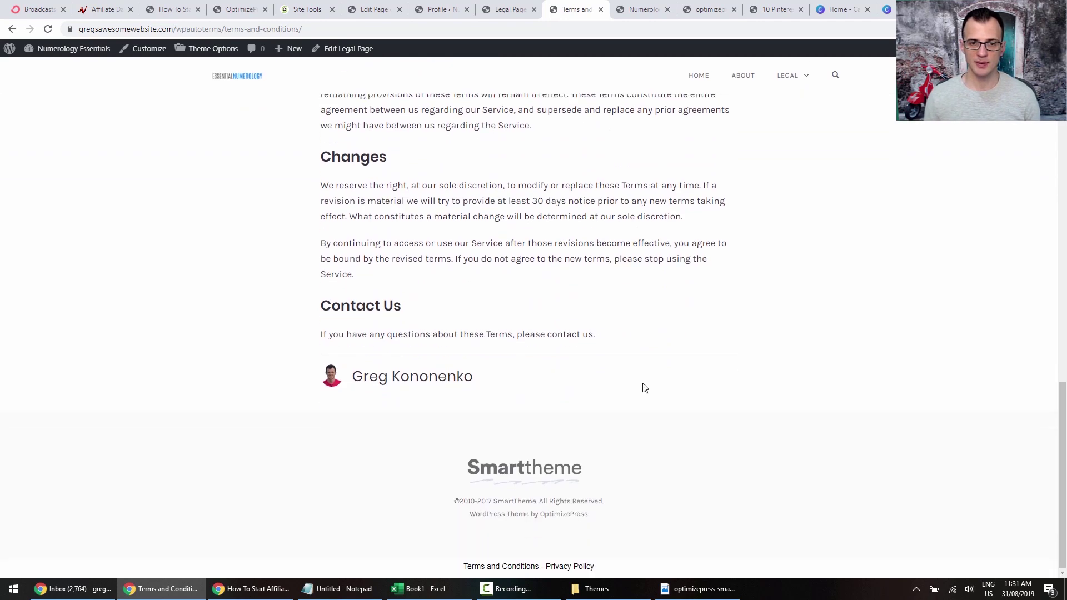
scroll(567, 150, up, 20)
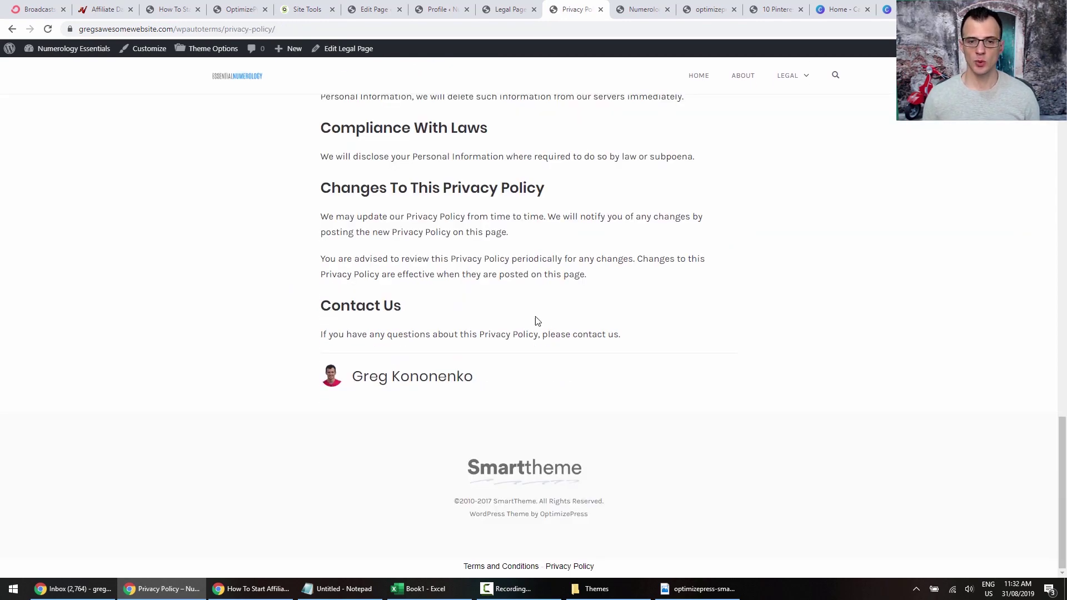
scroll(534, 278, up, 7)
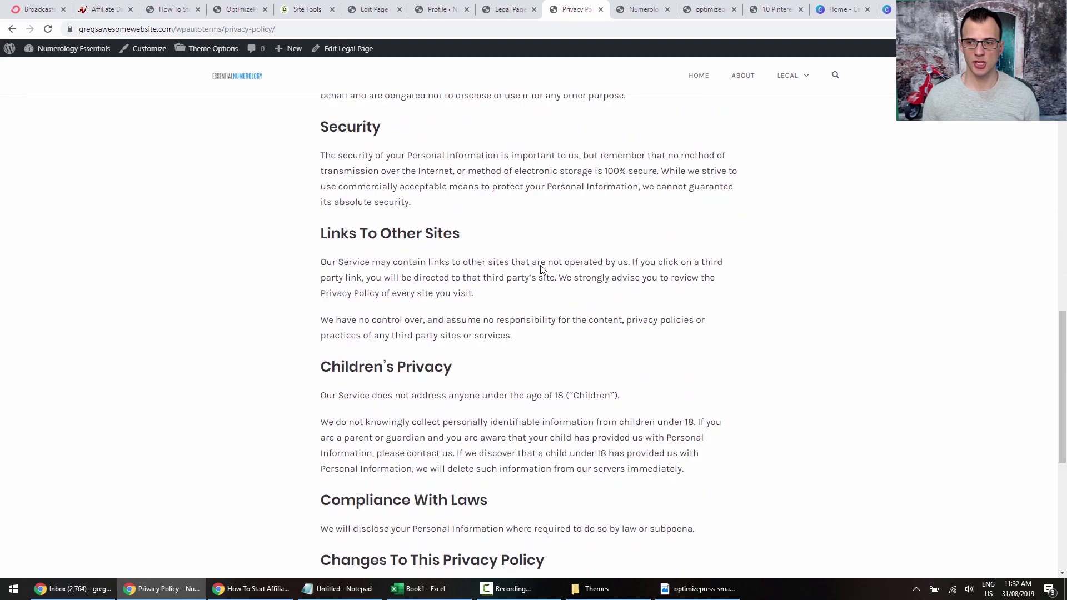
scroll(543, 277, down, 7)
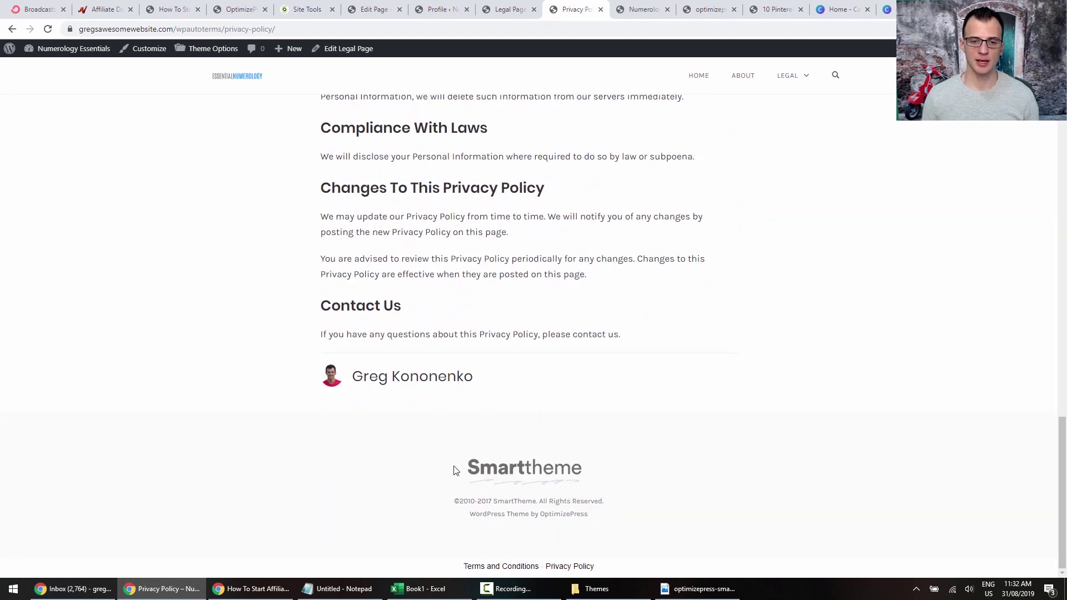
drag(454, 470, 609, 473)
click(635, 539)
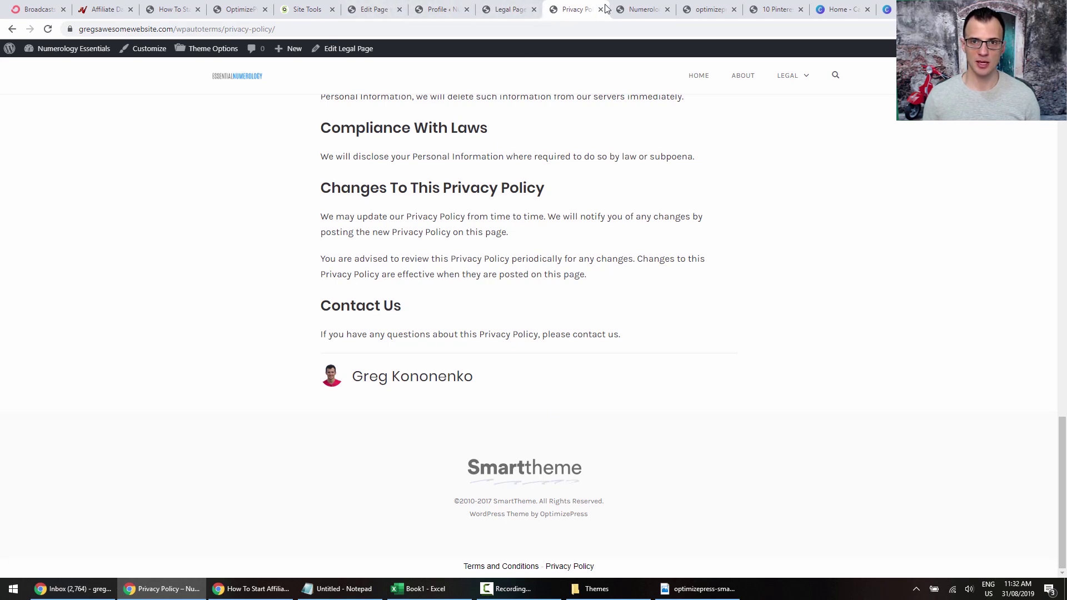
click(502, 9)
Set both the footer logo and retina logo to logo.png in Theme Options.
mouse_move(28, 303)
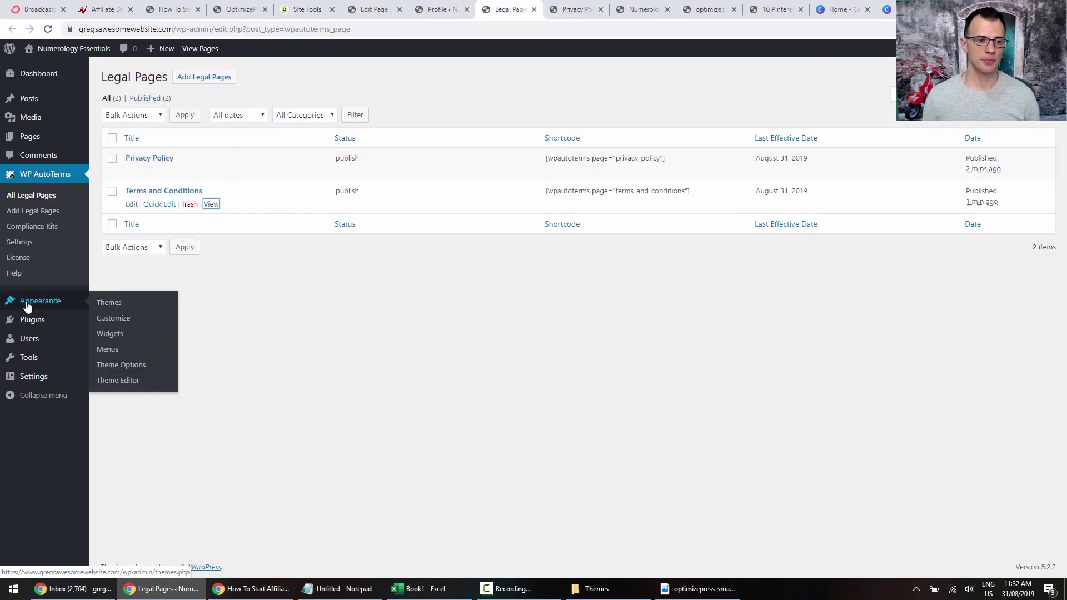
click(116, 367)
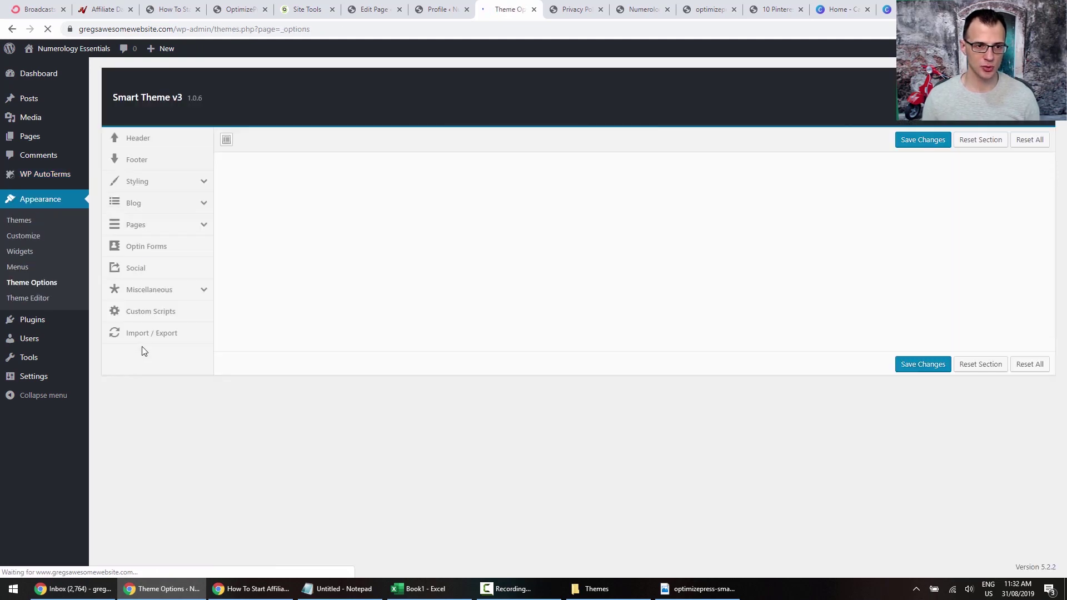
click(151, 161)
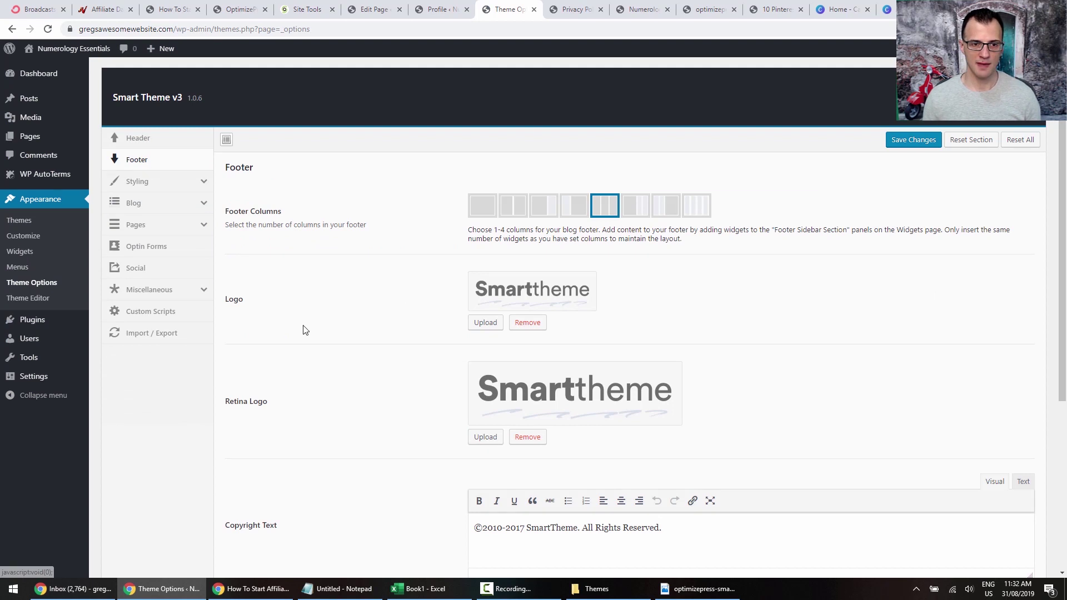
scroll(220, 207, down, 1)
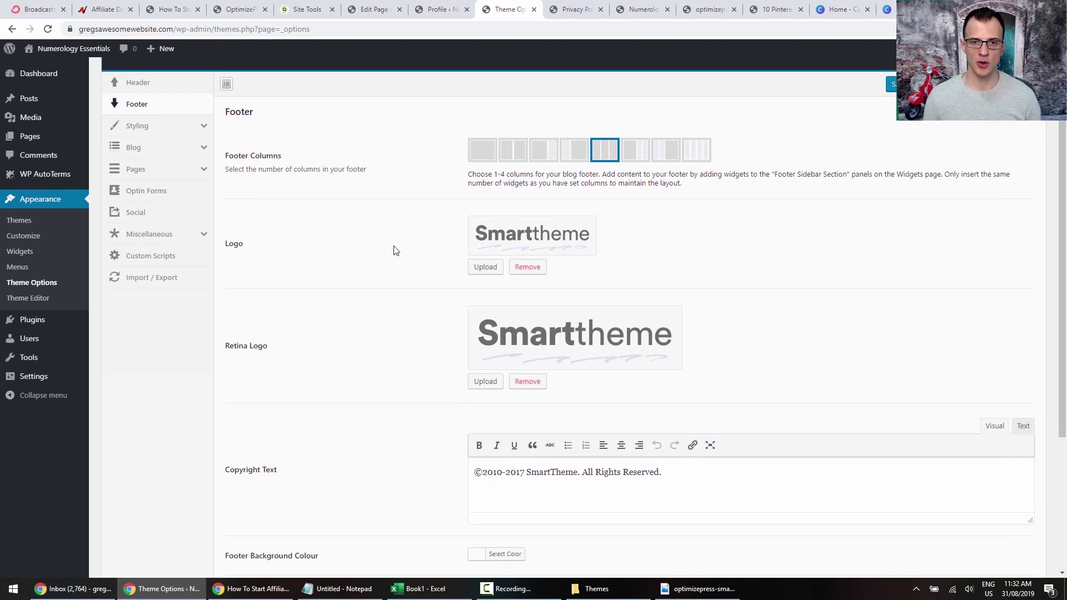
click(482, 269)
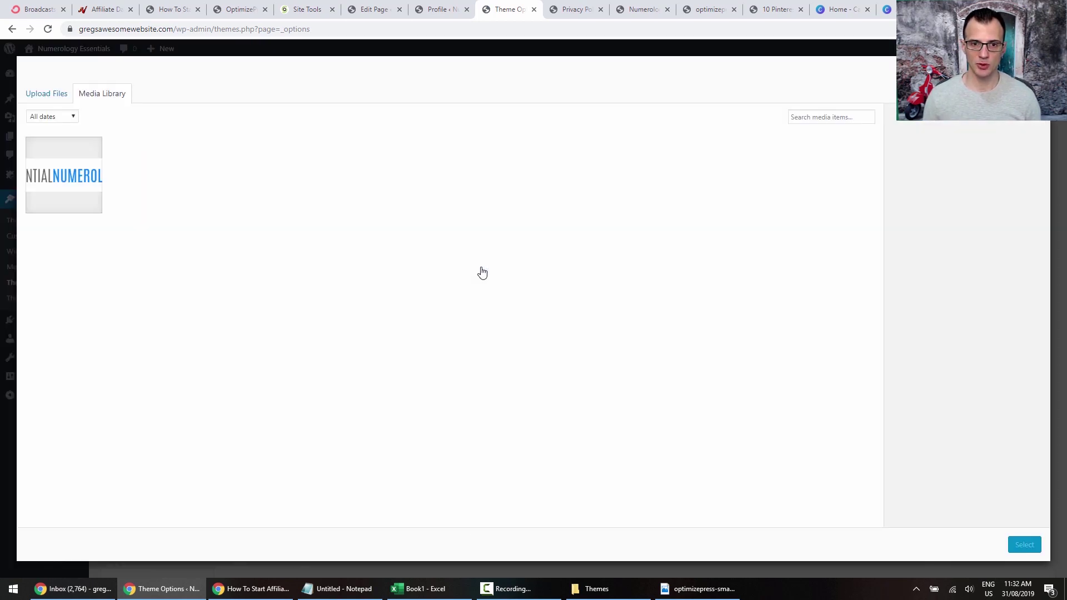
click(101, 190)
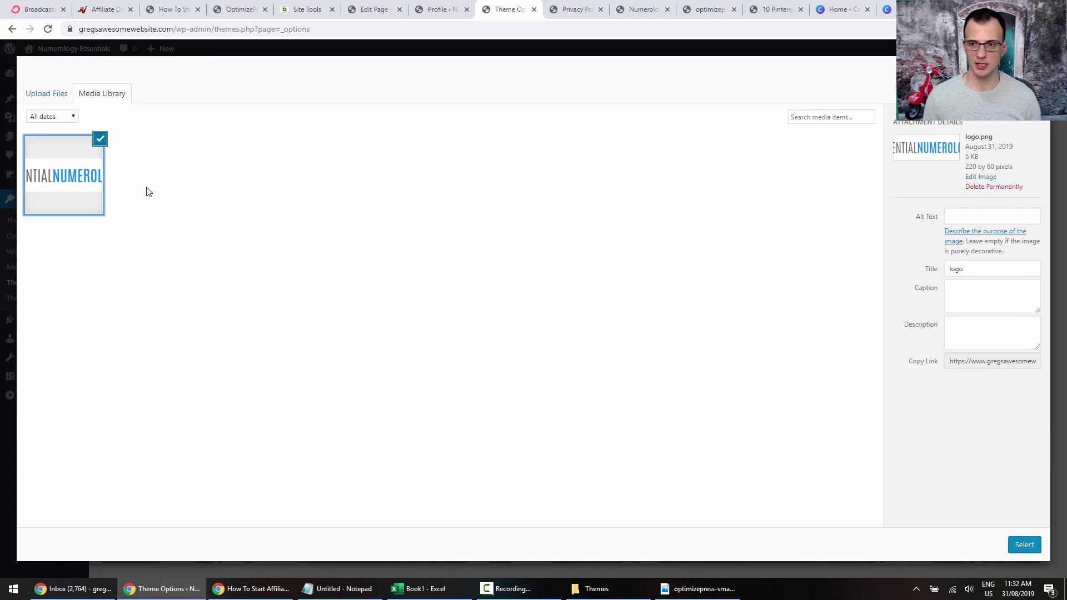
click(1022, 548)
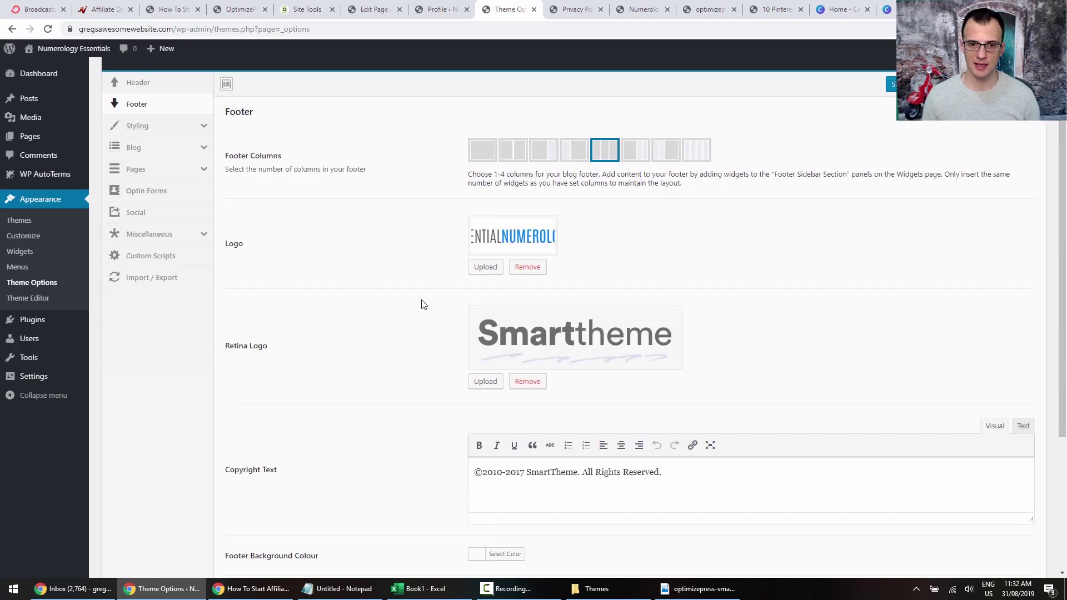
click(487, 381)
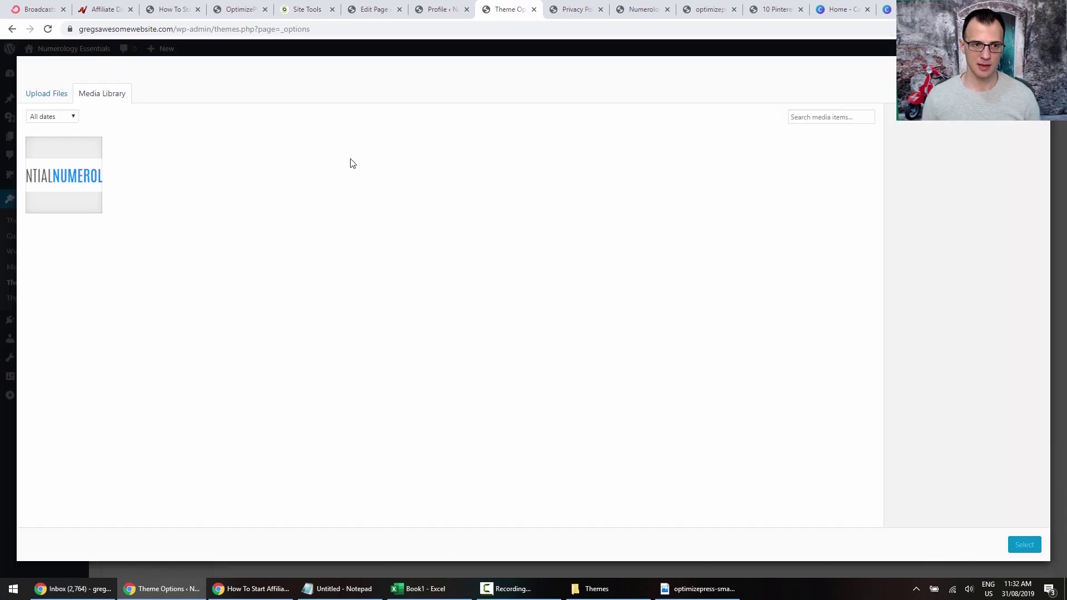
click(83, 161)
click(1023, 544)
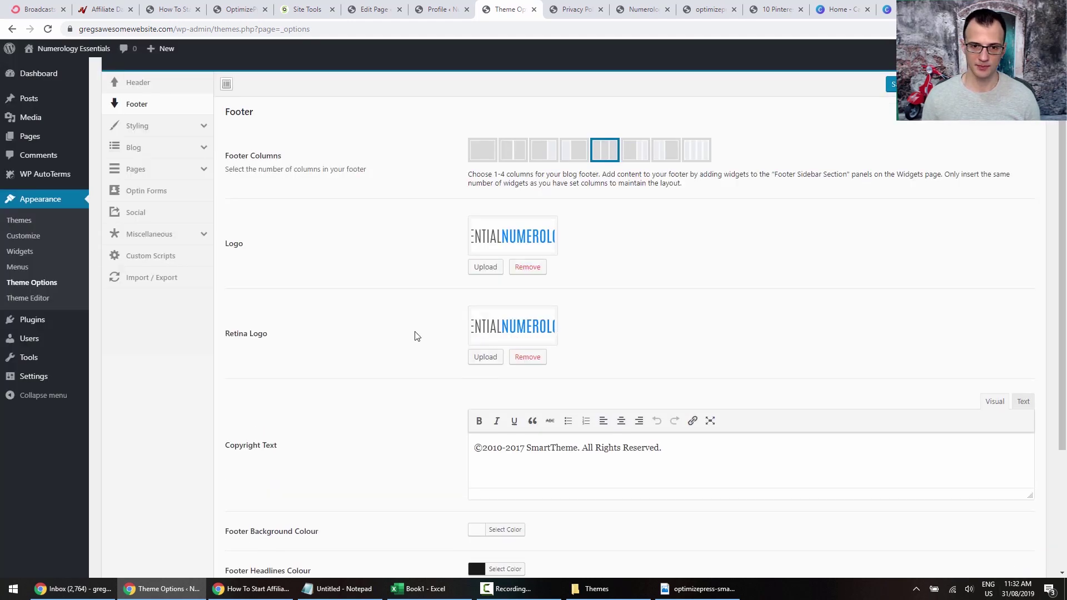
Change the footer copyright to '©2019 Essential Numerology', save, and check it on Privacy Policy.
scroll(416, 336, down, 3)
click(504, 281)
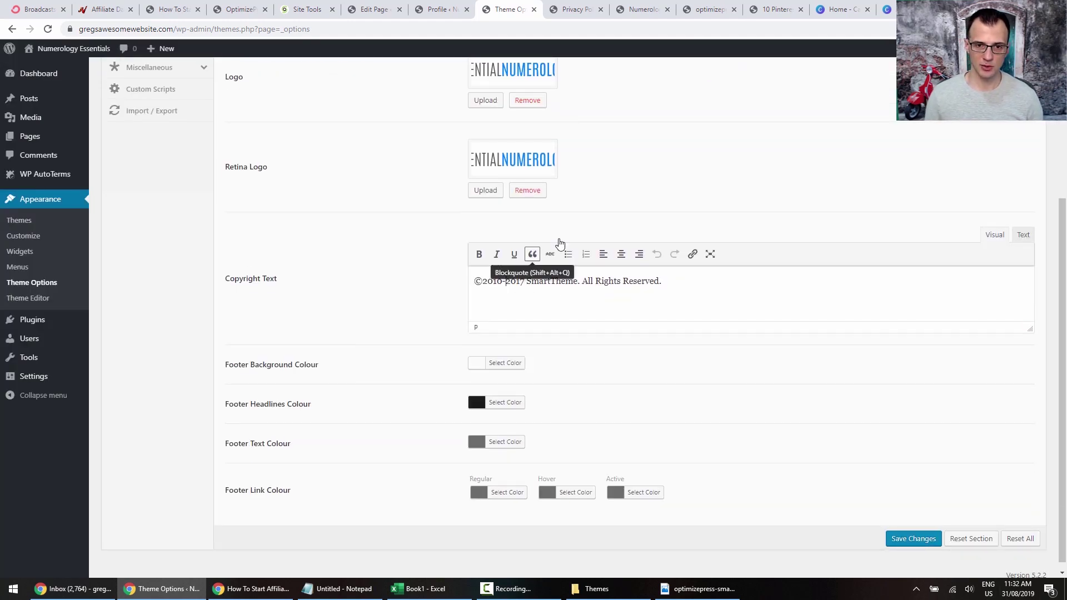
key(BackSpace)
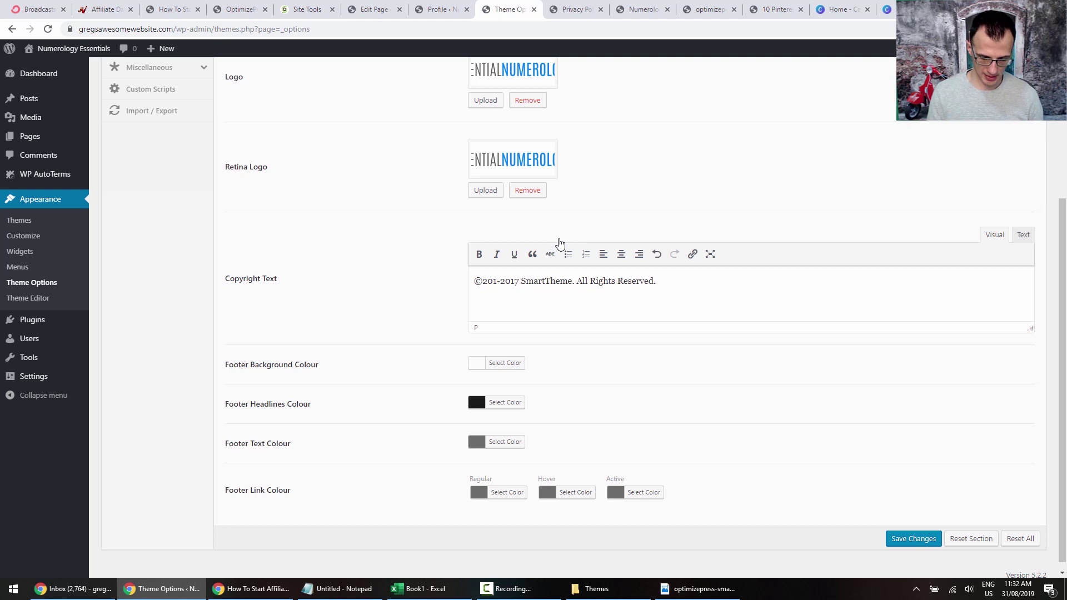
text(9)
key(ctrl+shift+Right)
key(ctrl+shift+Right)
key(ctrl+shift+Right)
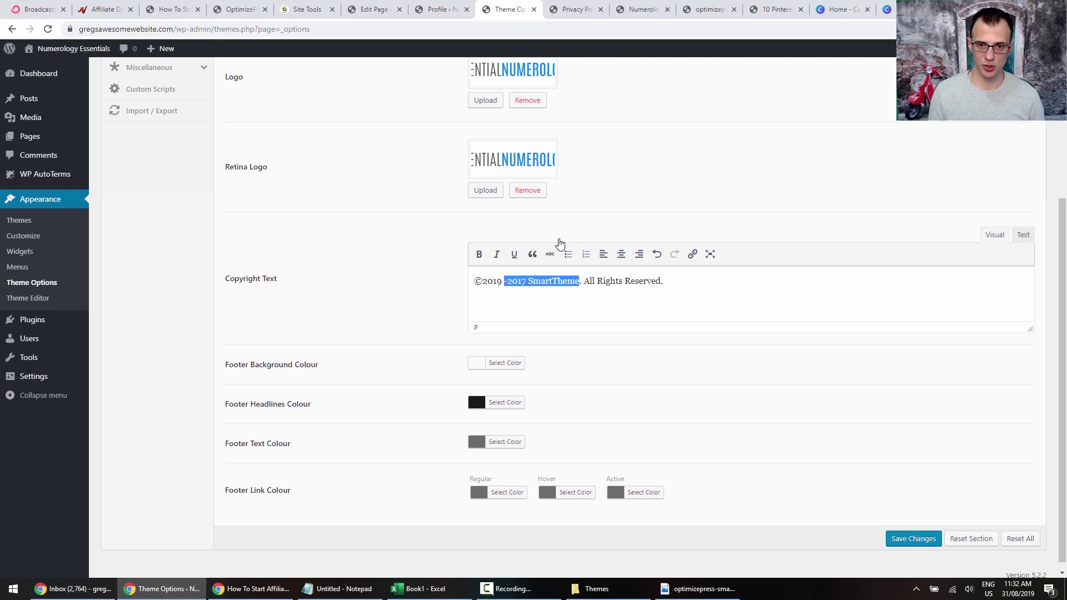
key(BackSpace)
text(Essential Numerology)
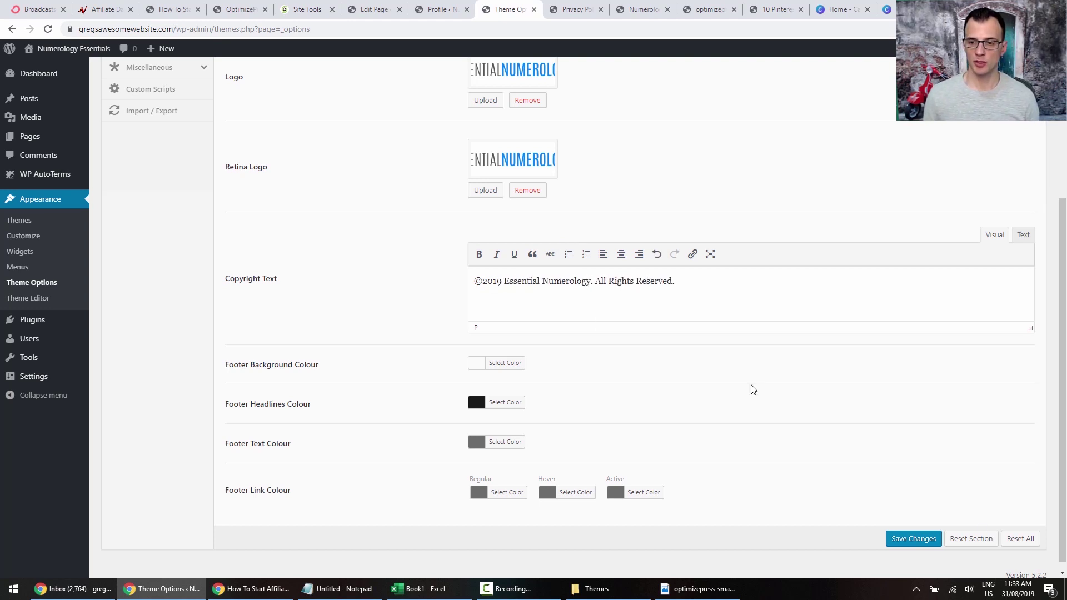
click(923, 538)
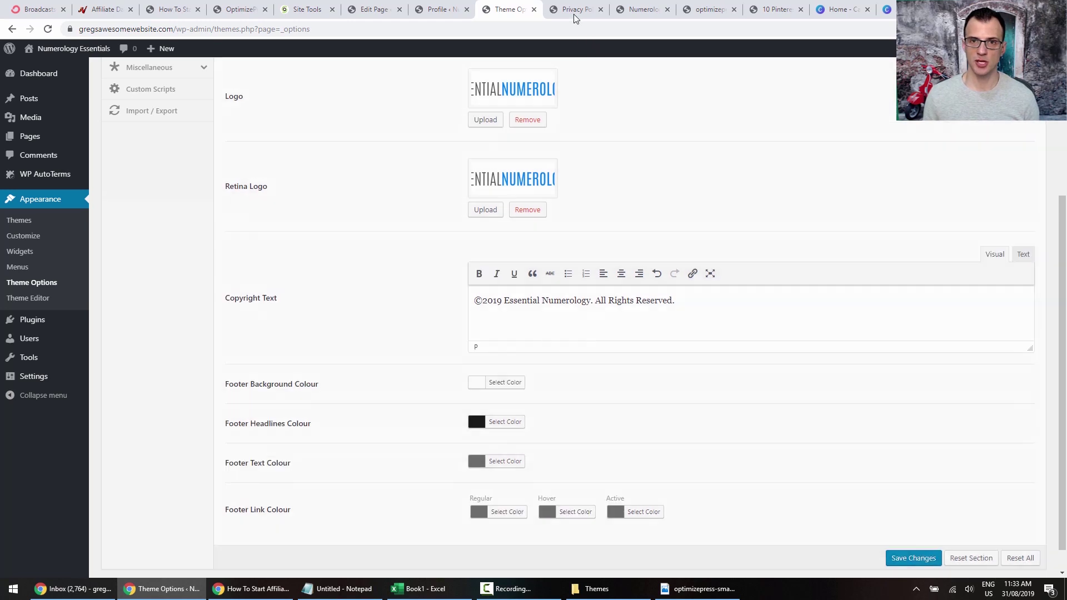
click(573, 10)
key(F5)
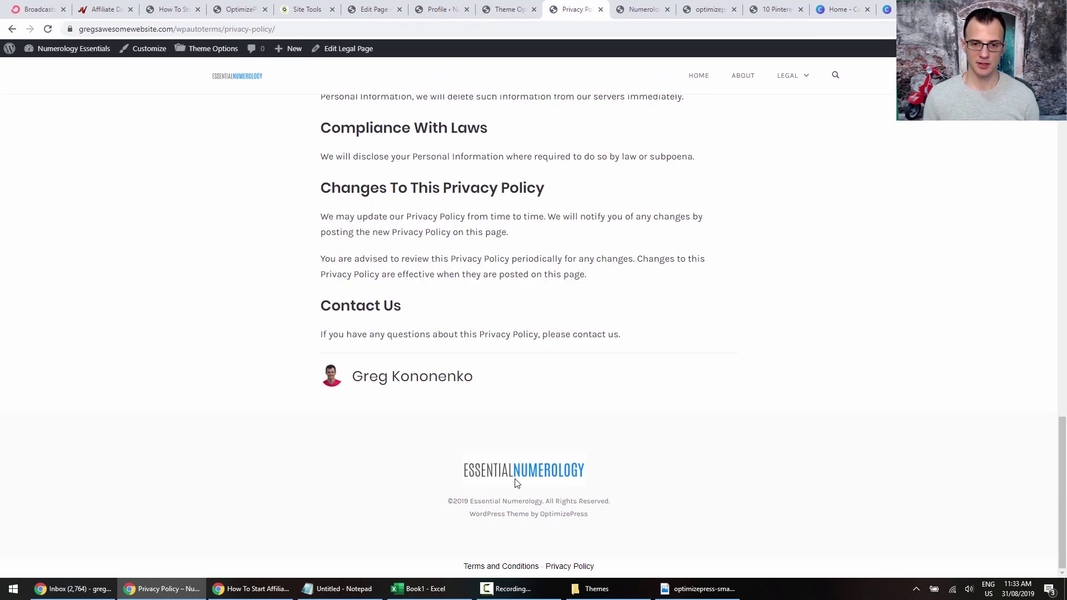
scroll(707, 405, up, 20)
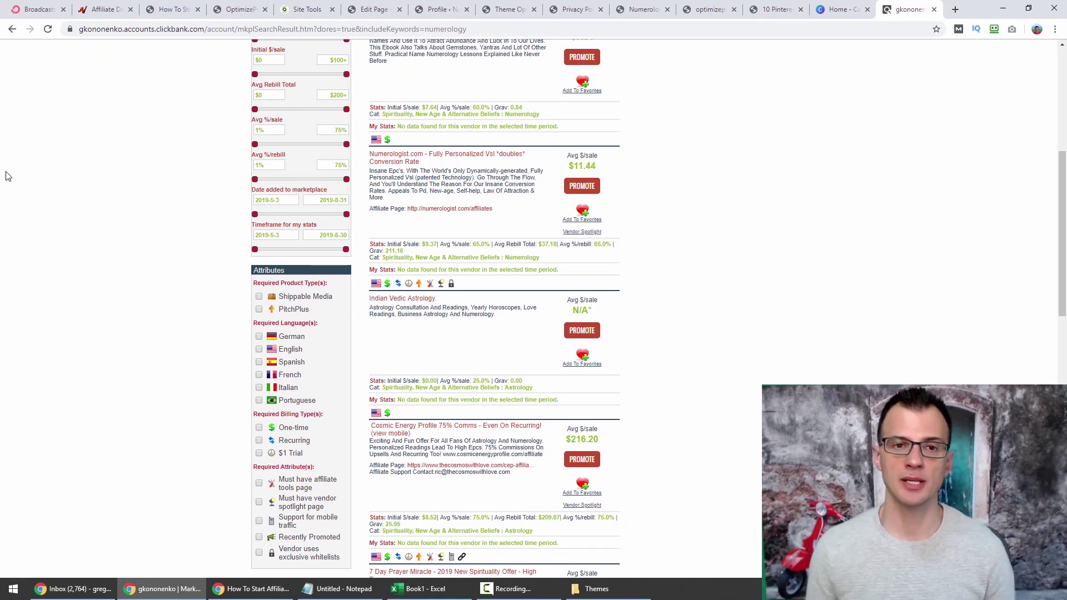
scroll(115, 247, down, 1)
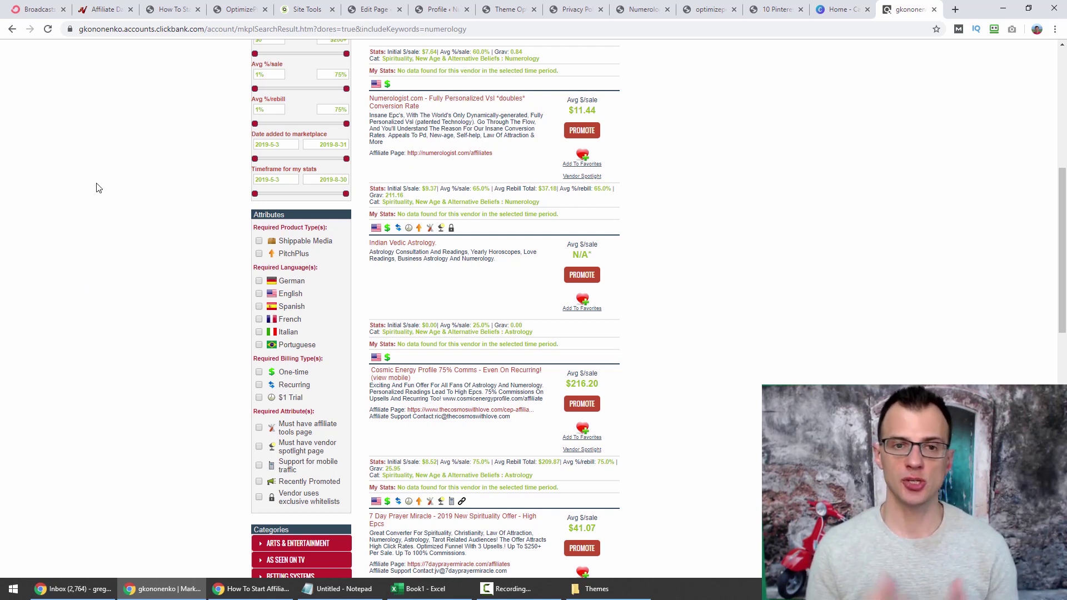
scroll(96, 191, down, 4)
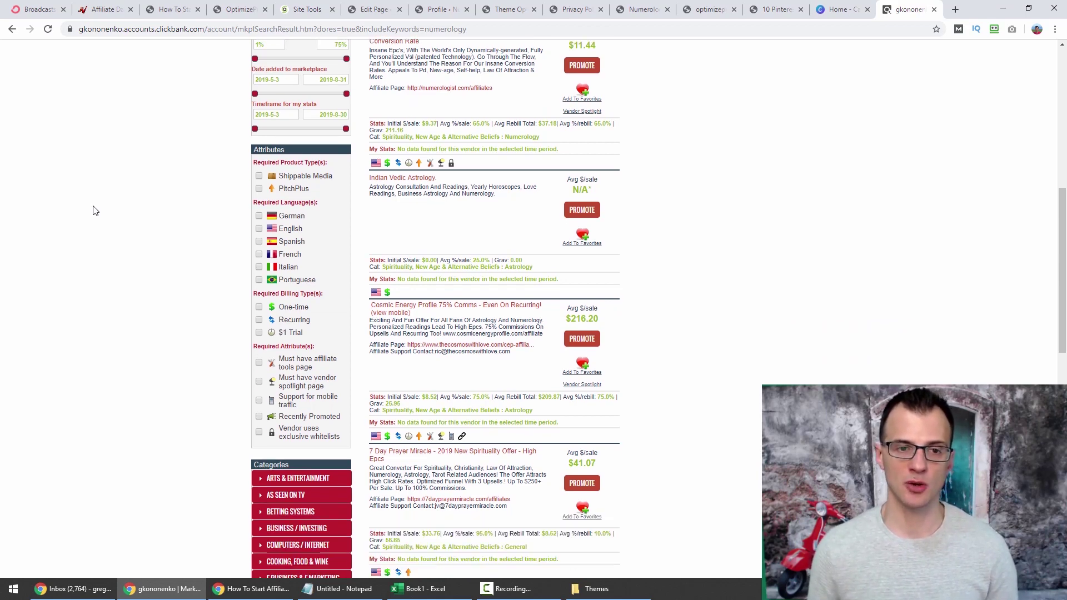
scroll(94, 207, up, 5)
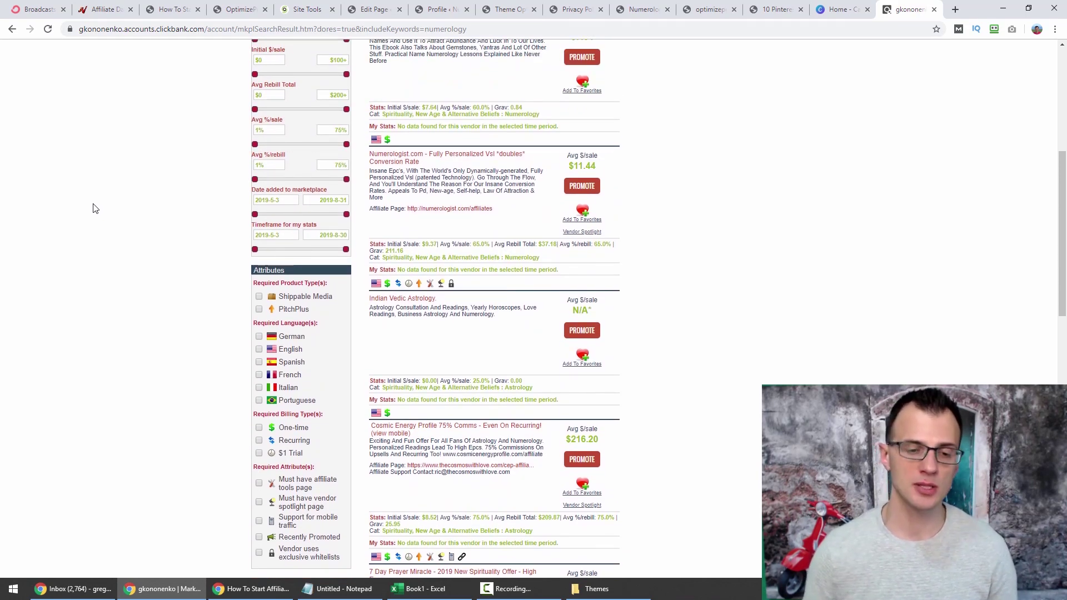
scroll(95, 226, down, 7)
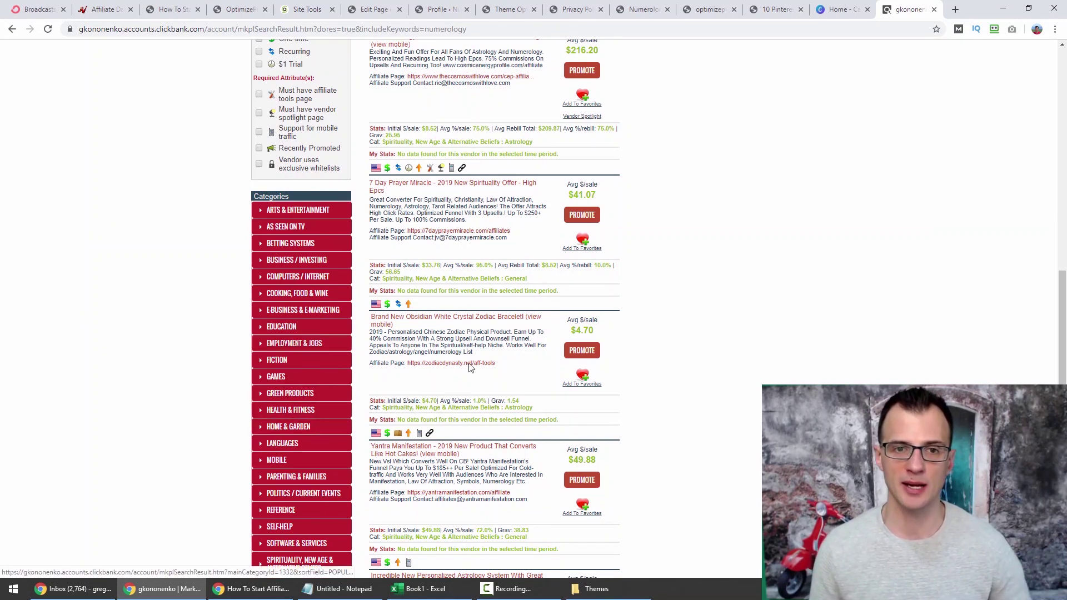
scroll(811, 334, up, 4)
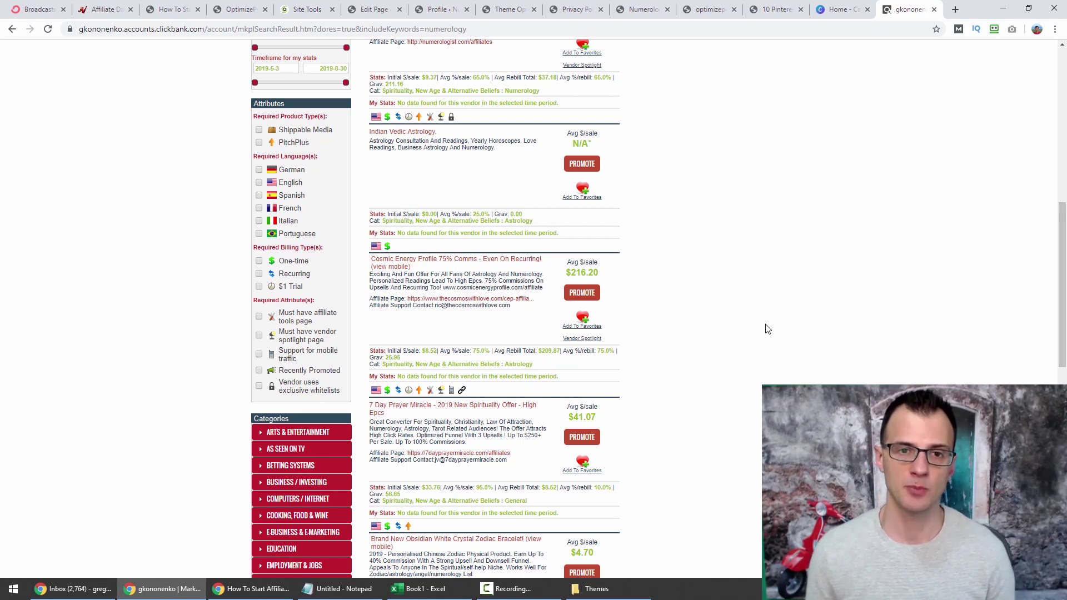
scroll(743, 334, up, 2)
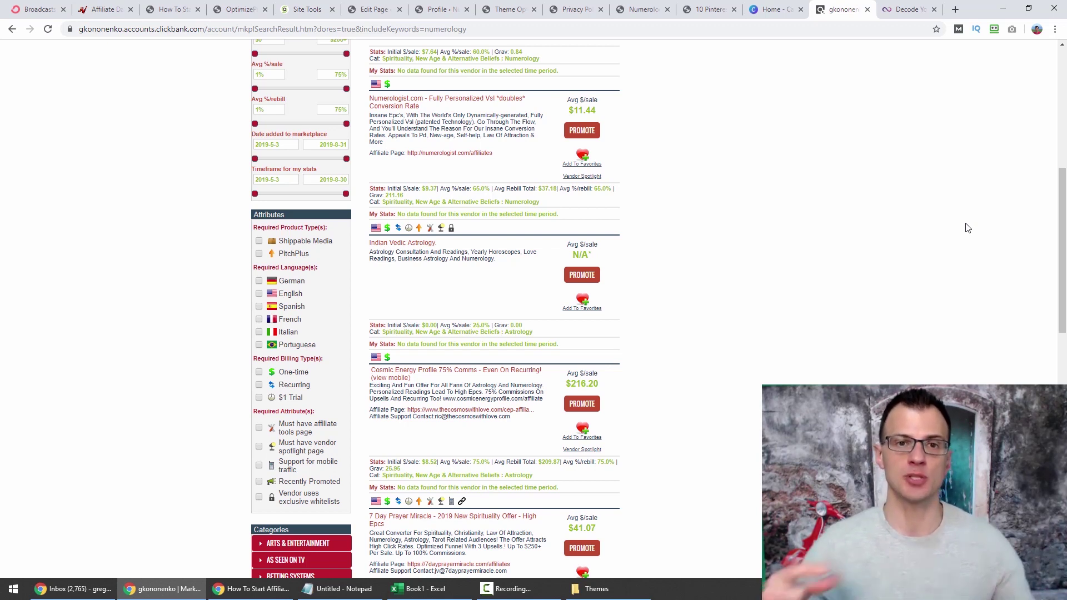
Select the numerologist.com domain in the Numerologist site's address bar.
click(900, 9)
scroll(172, 90, up, 10)
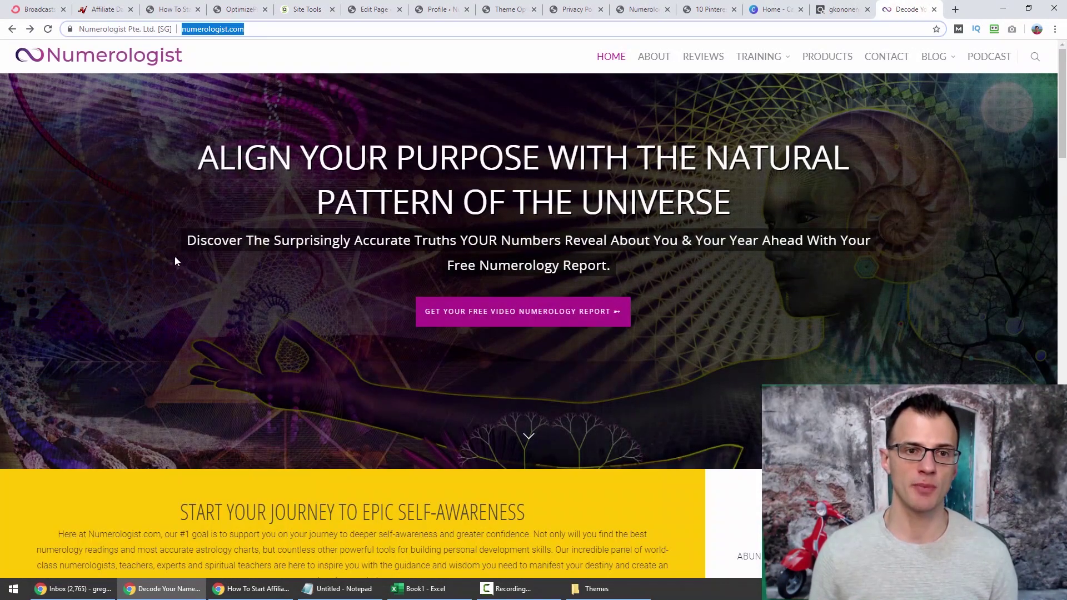
scroll(1028, 164, down, 15)
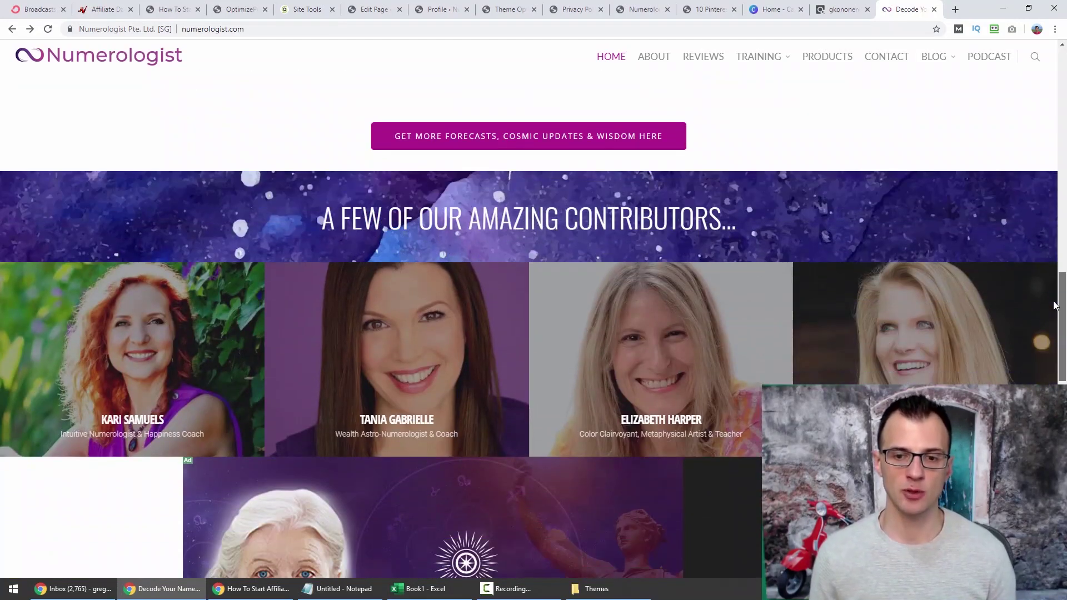
drag(1061, 295, 1061, 83)
double_click(232, 32)
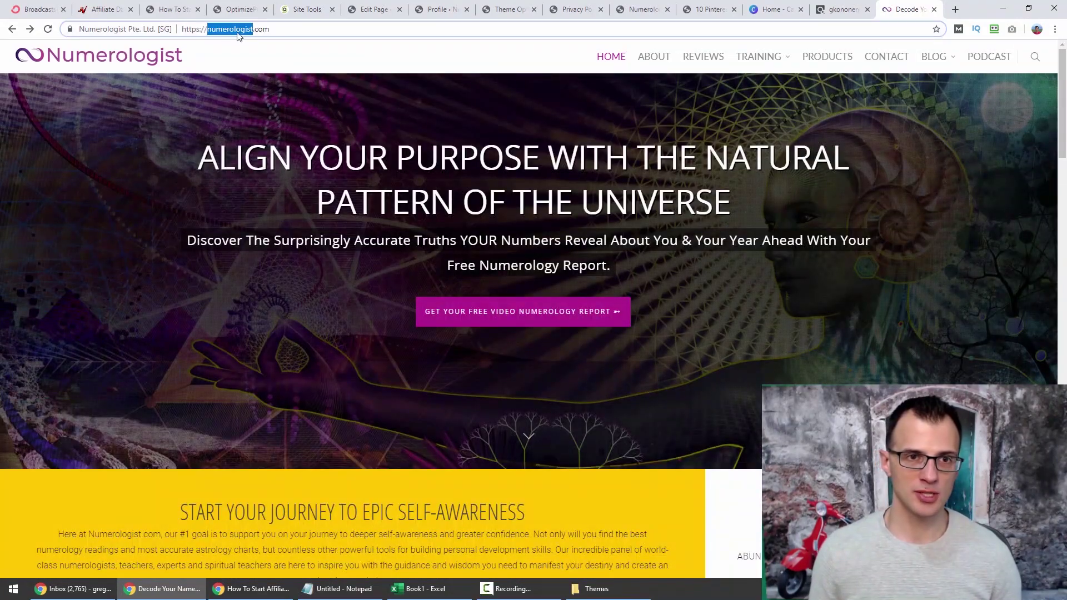
drag(237, 32, 262, 32)
key(ctrl+c)
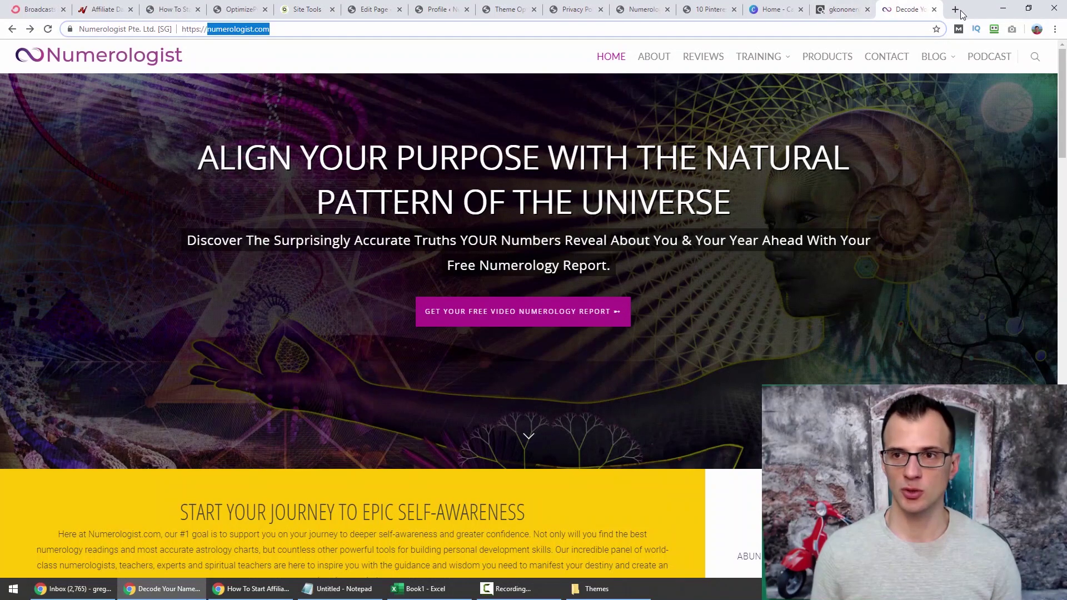
Go to similarweb.com in a new browser tab.
click(955, 9)
text(similkar)
key(BackSpace)
key(BackSpace)
key(BackSpace)
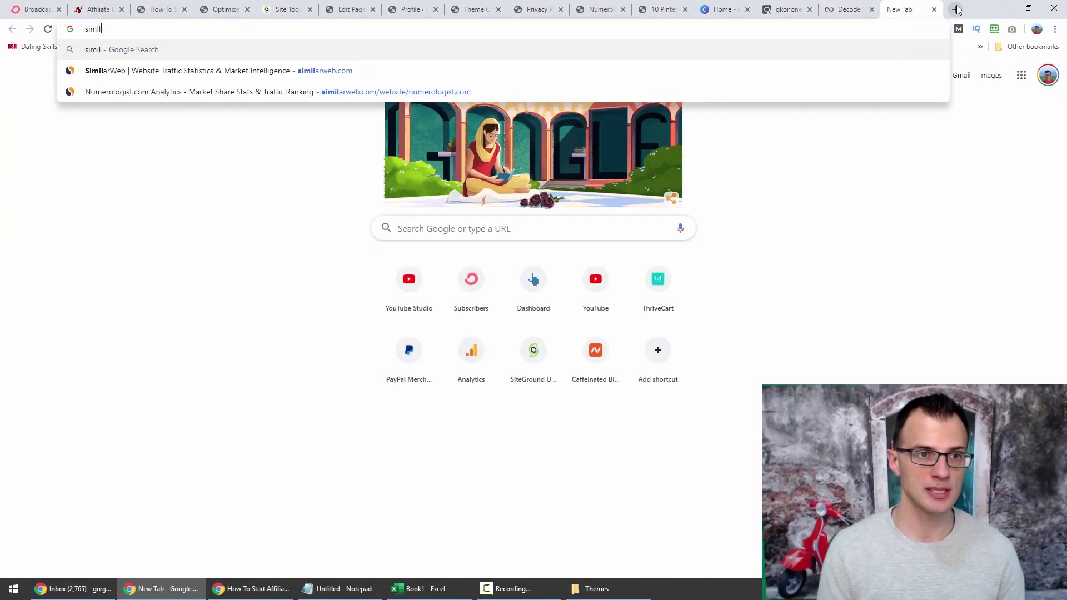
text(arw)
key(Down)
key(Return)
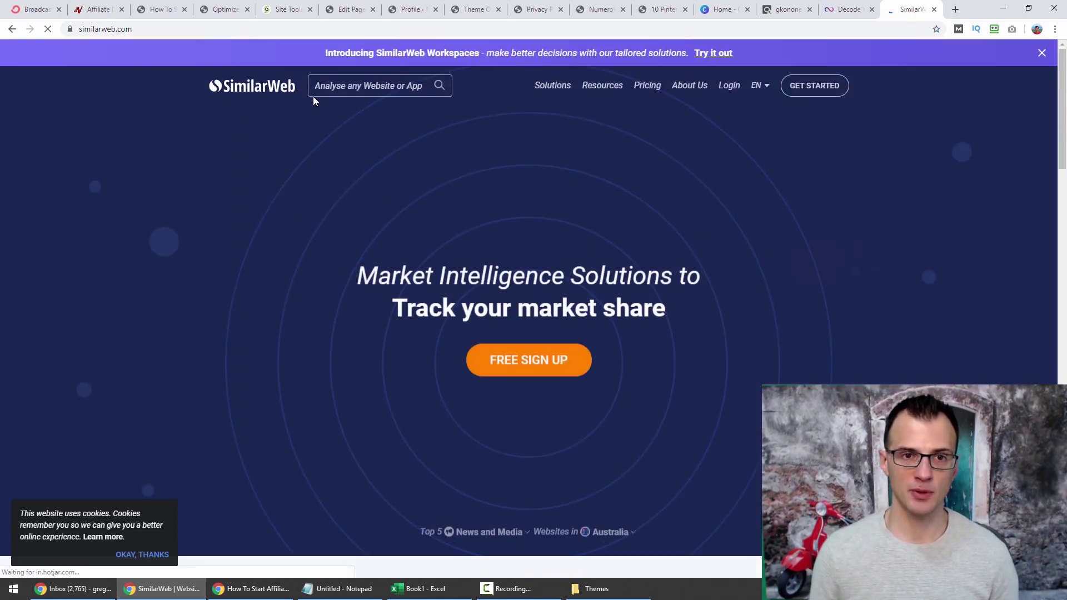
Analyse numerologist.com on SimilarWeb and open its Referrals report.
click(316, 88)
key(ctrl+v)
click(436, 87)
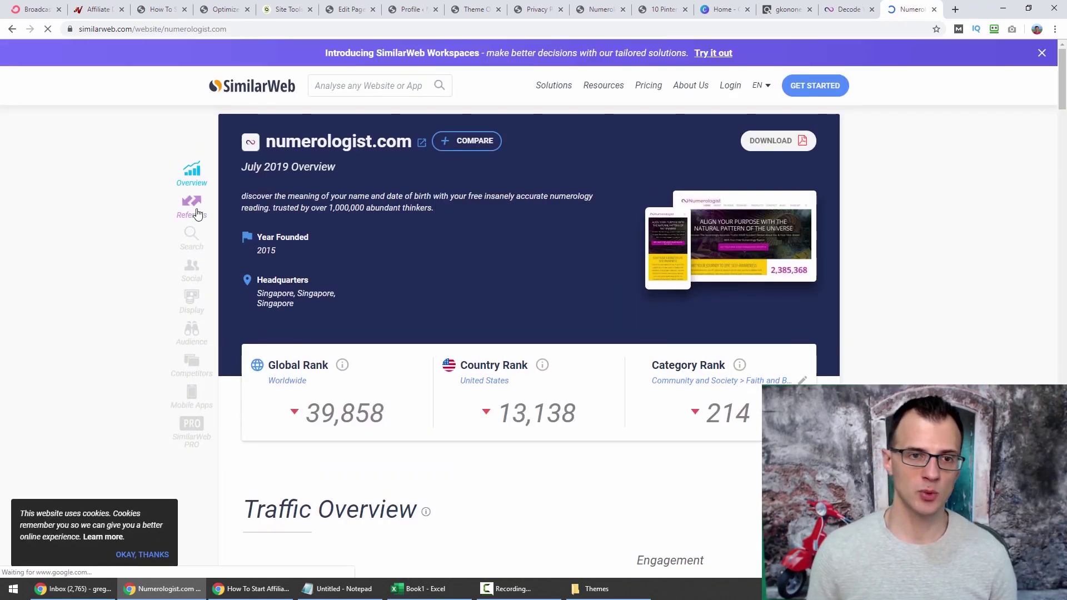
click(191, 207)
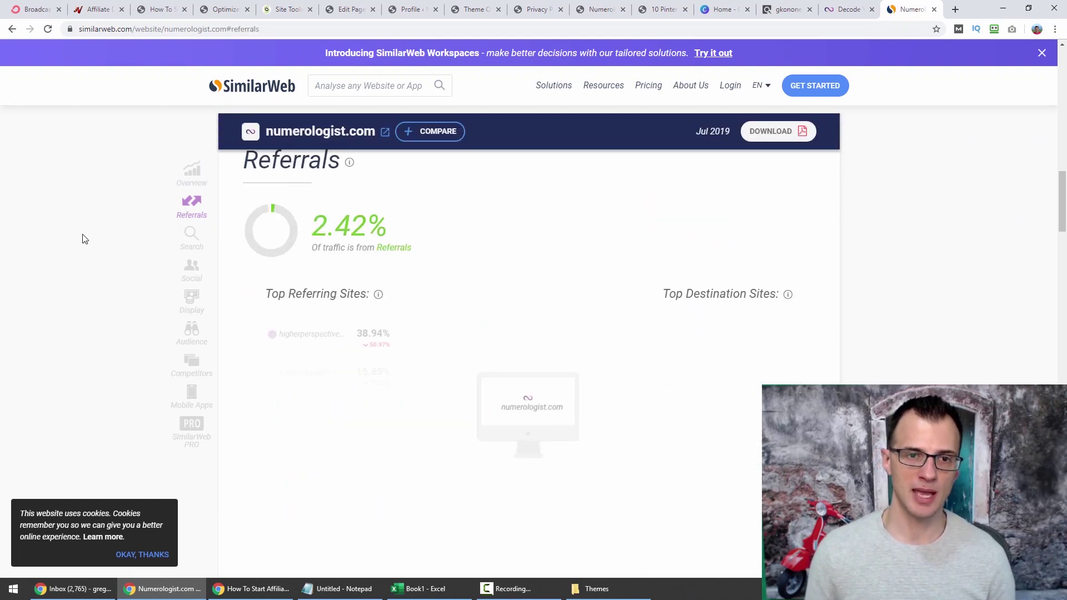
drag(1063, 208, 1064, 213)
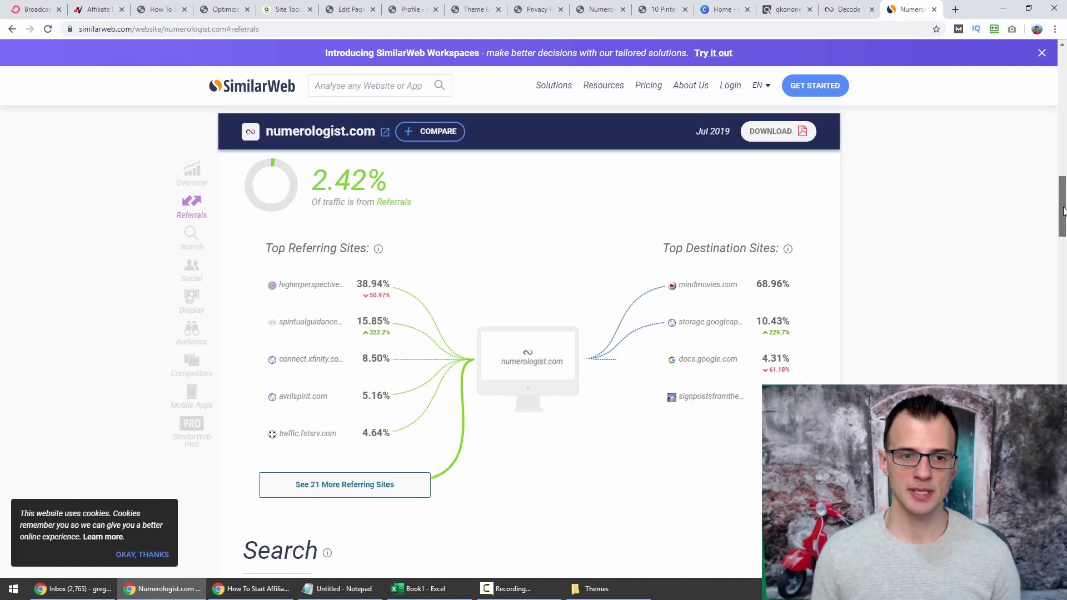
mouse_move(311, 293)
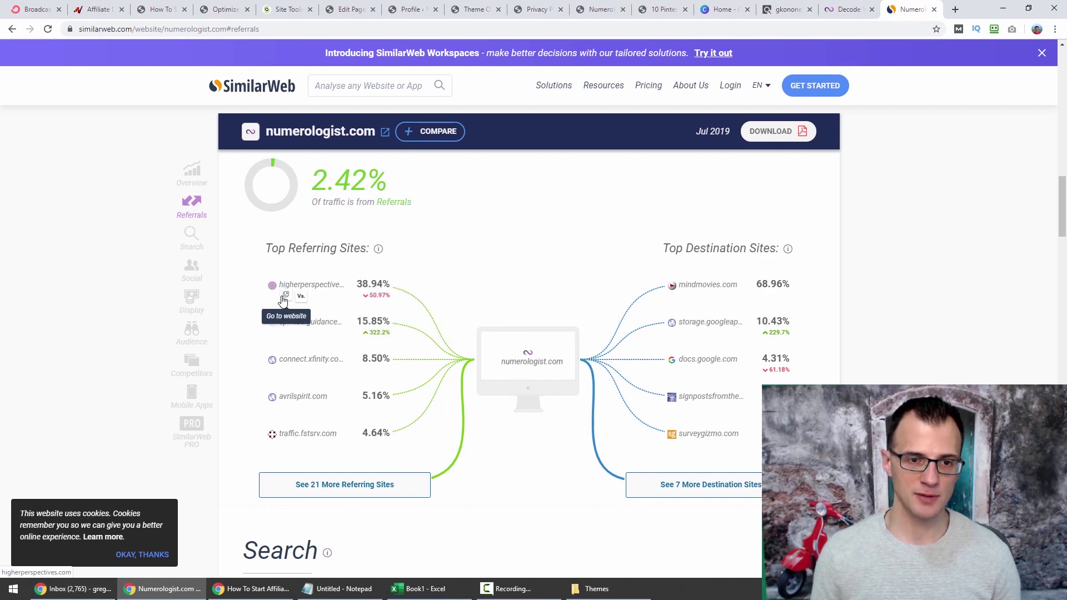
Open the top referring site higherperspectives.com and scroll through its article.
click(283, 300)
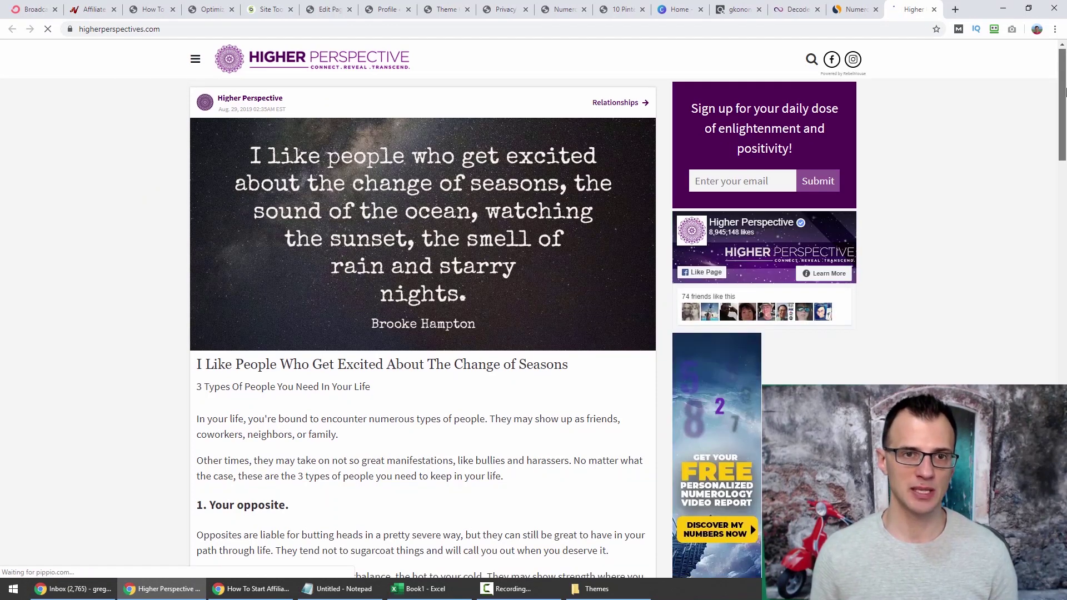
scroll(1065, 98, down, 2)
drag(1065, 98, 1063, 116)
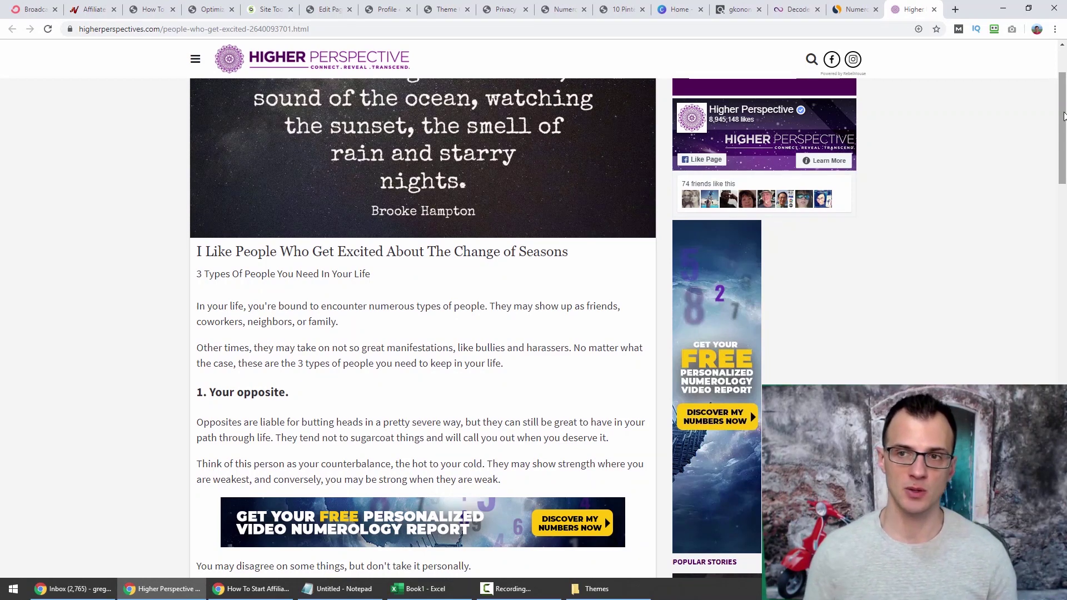
scroll(668, 298, up, 3)
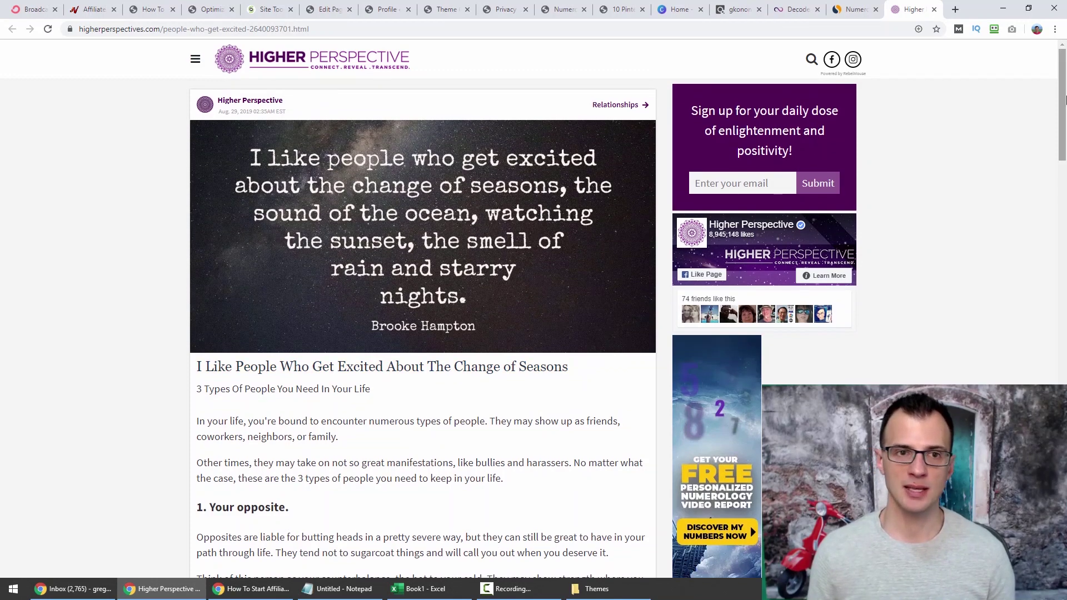
drag(1064, 99, 1065, 104)
scroll(1066, 104, down, 3)
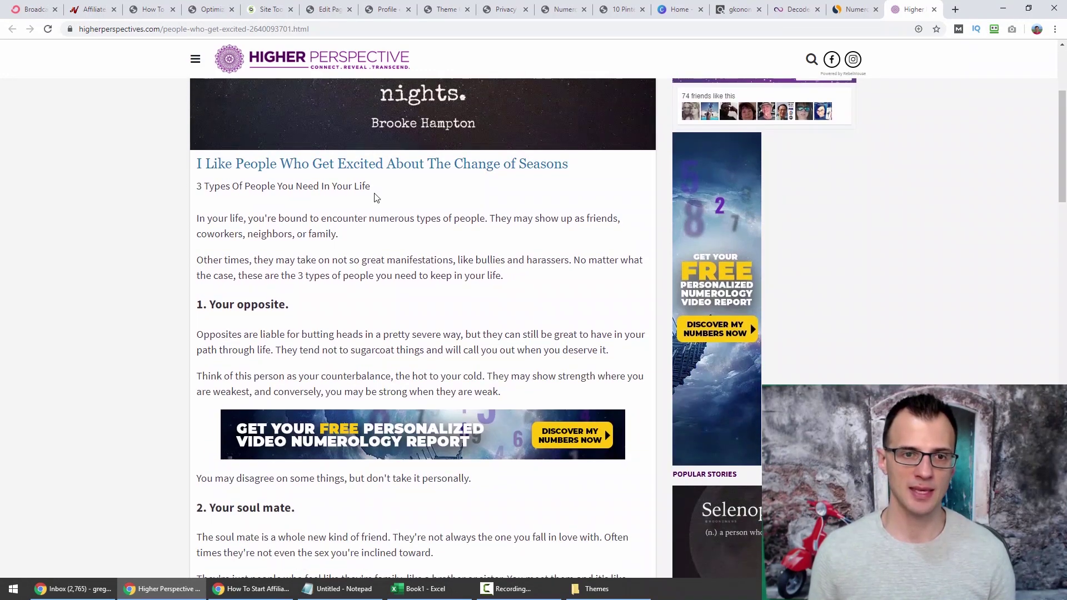
scroll(375, 339, down, 1)
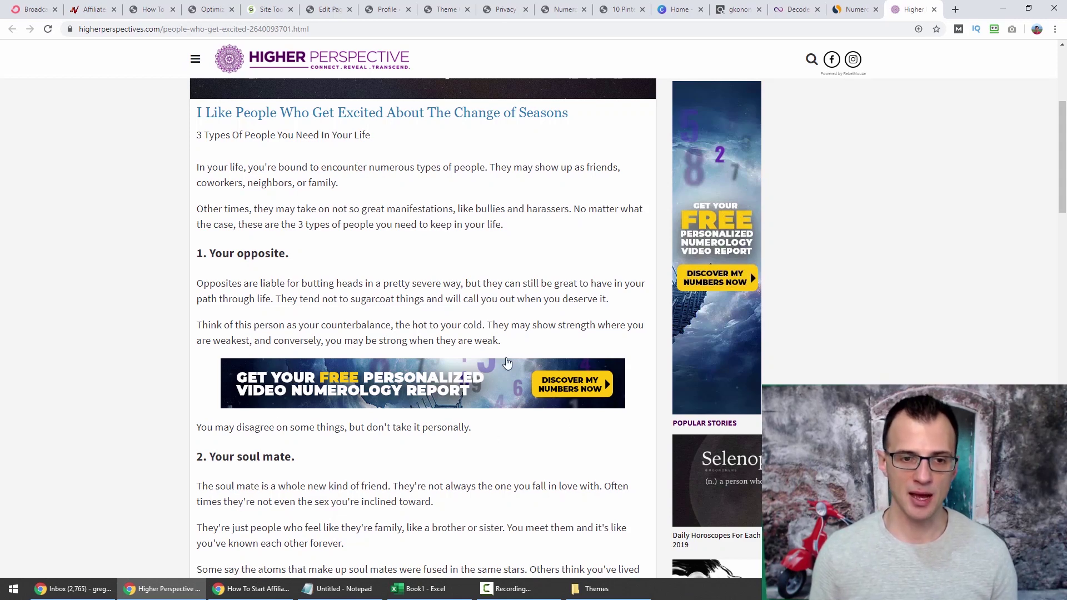
Open the numerology ad's landing page, close it, and scroll back up the article.
click(267, 388)
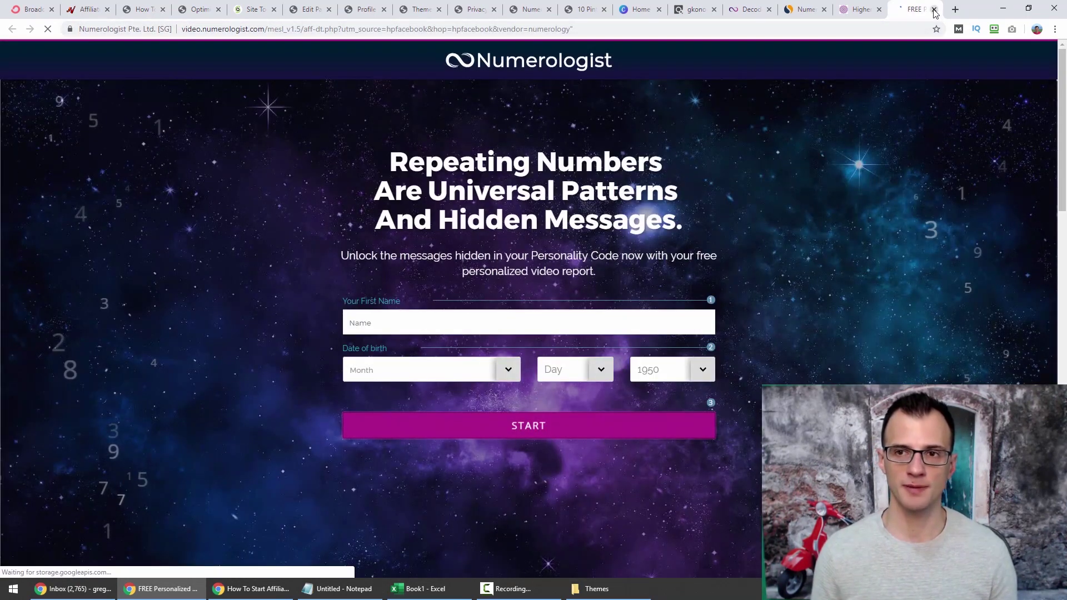
click(934, 9)
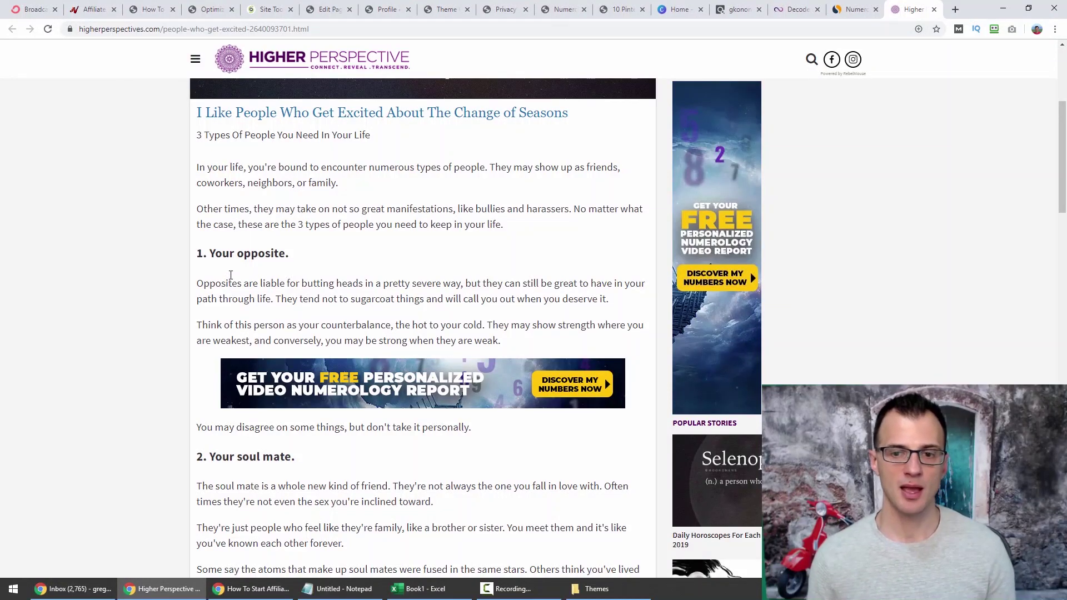
scroll(231, 275, down, 5)
scroll(314, 481, up, 9)
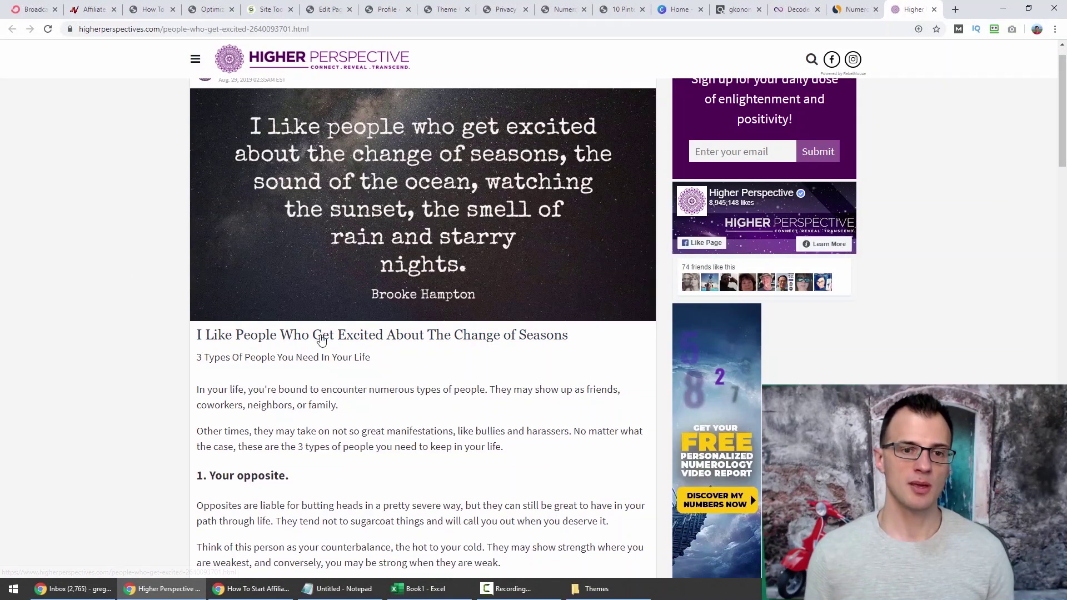
scroll(322, 340, up, 1)
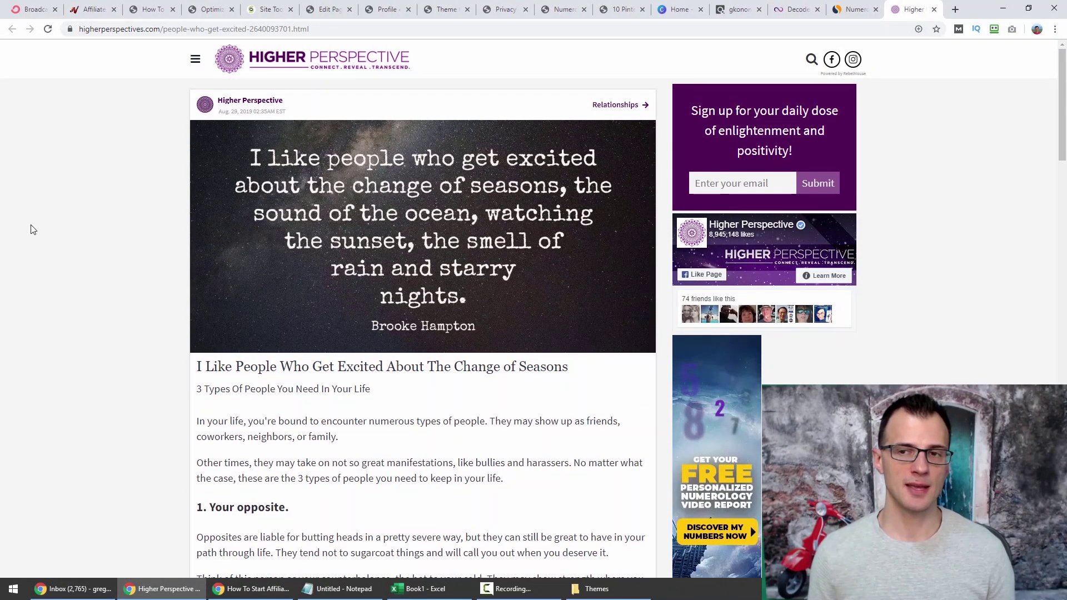
Copy the domain higherperspectives.com from the address bar and deselect it.
double_click(95, 31)
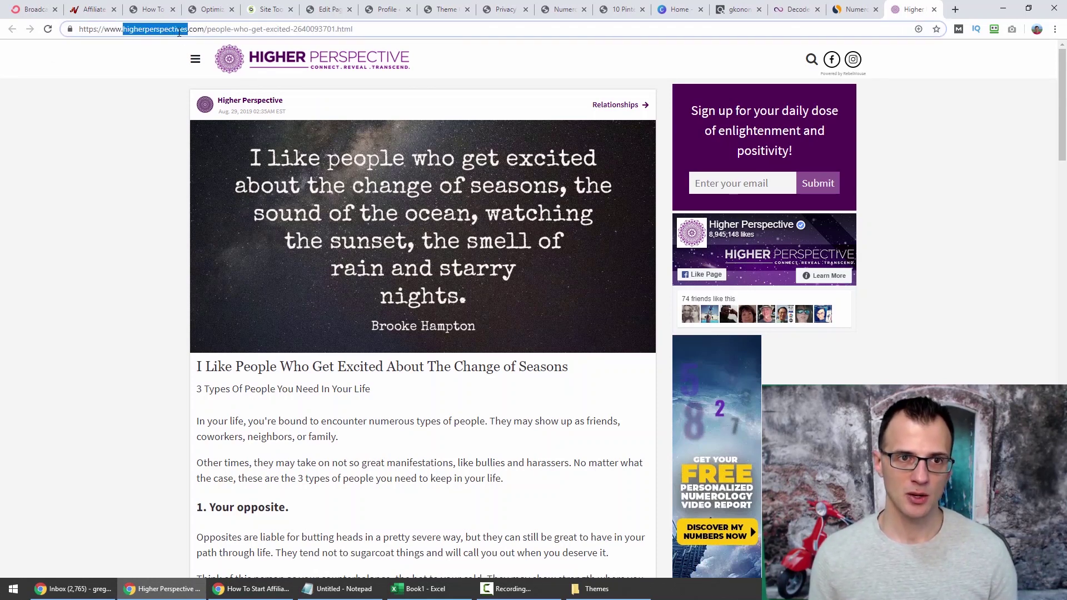
drag(193, 30, 191, 34)
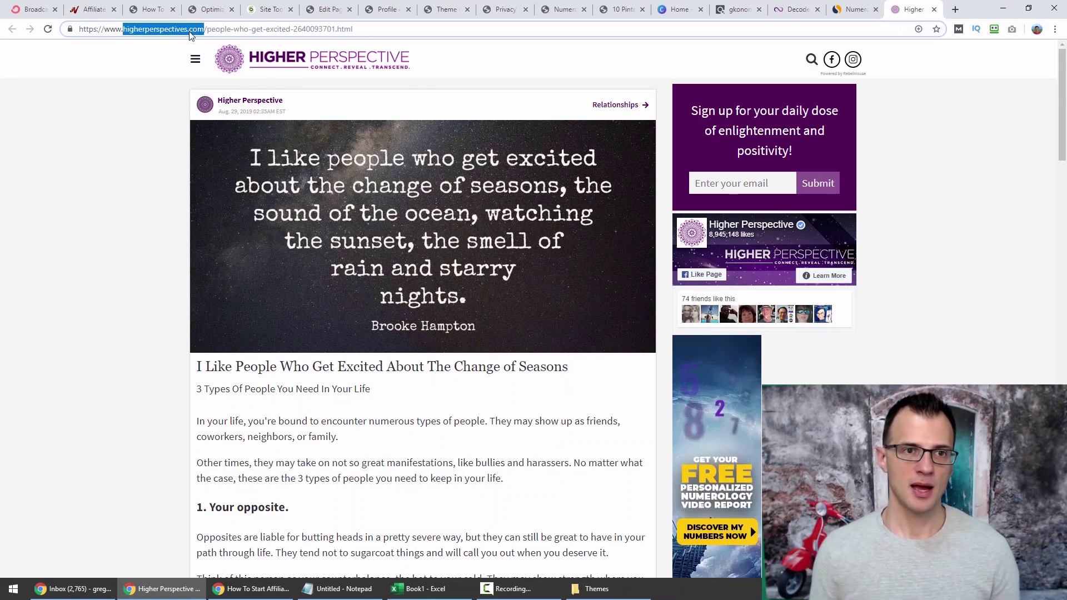
right_click(157, 29)
click(177, 90)
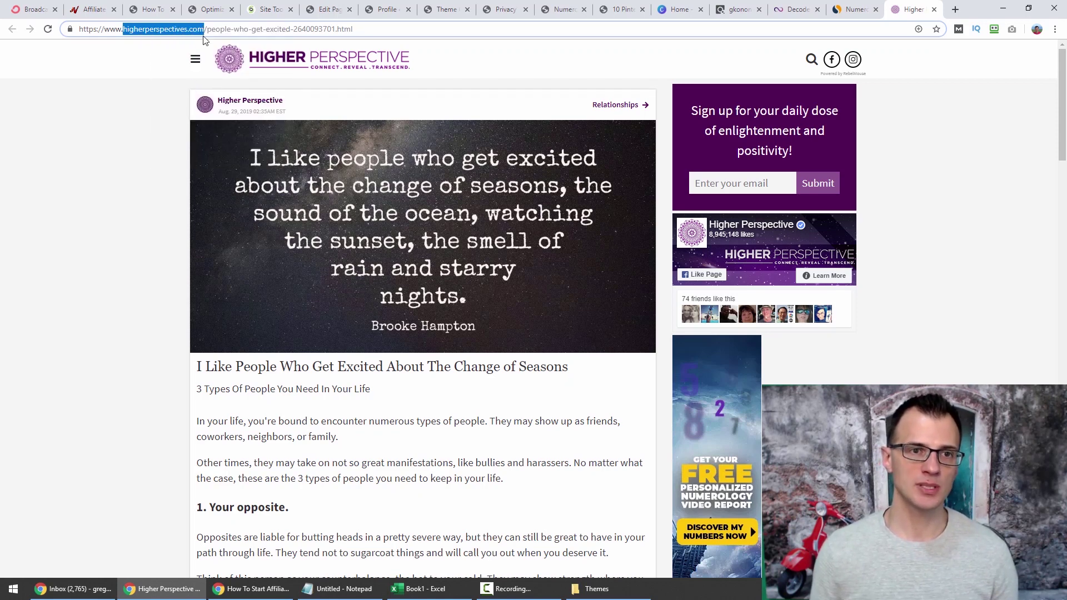
click(66, 130)
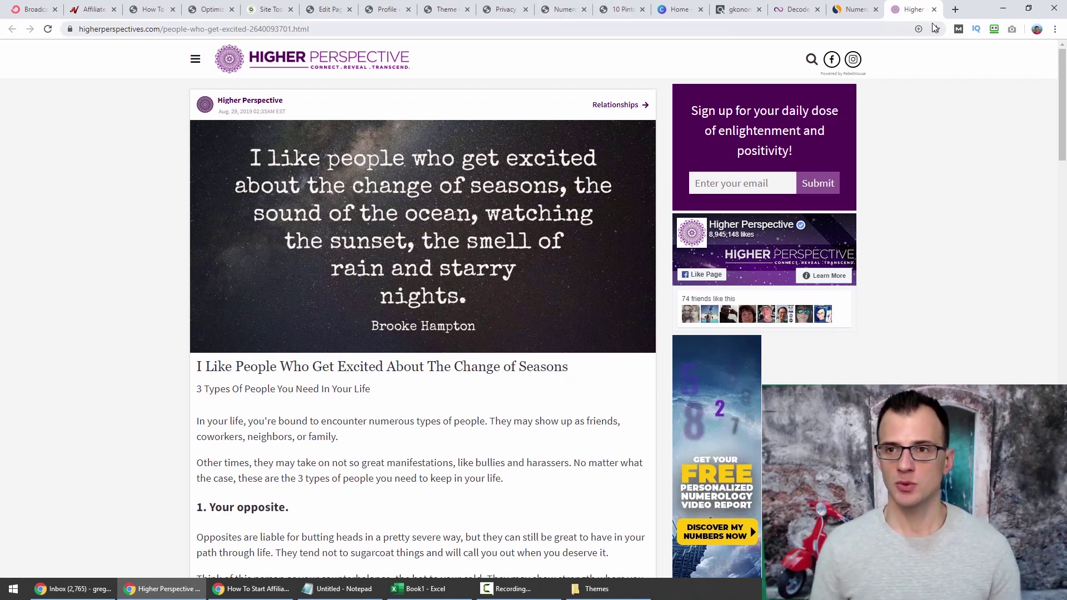
Paste higherperspectives.com into Ahrefs Site Explorer, run the analysis, and open its Organic keywords count.
click(959, 9)
text(ahrefs.com)
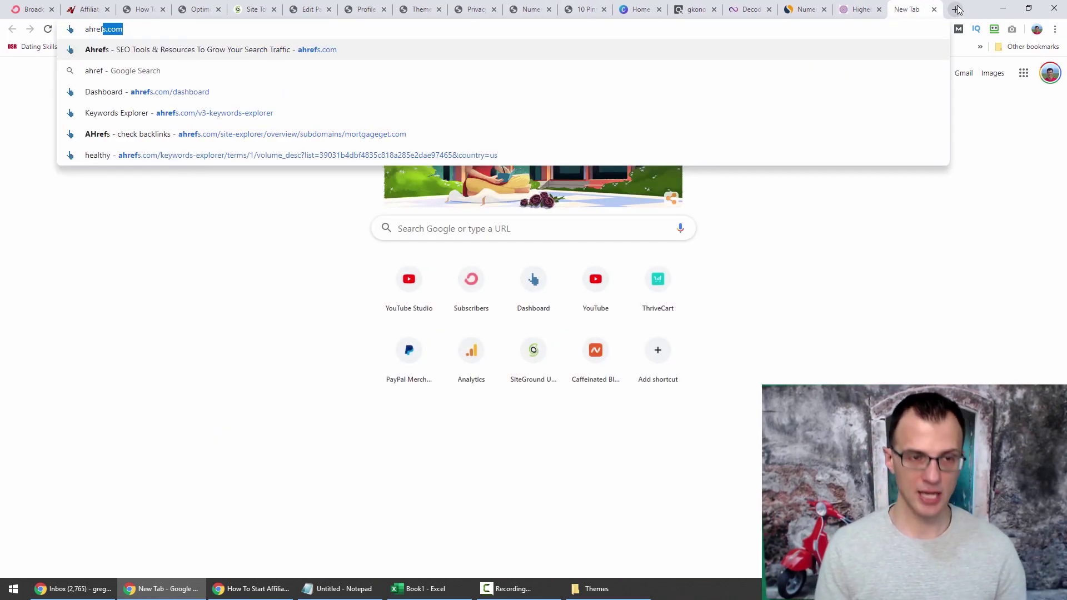
key(Return)
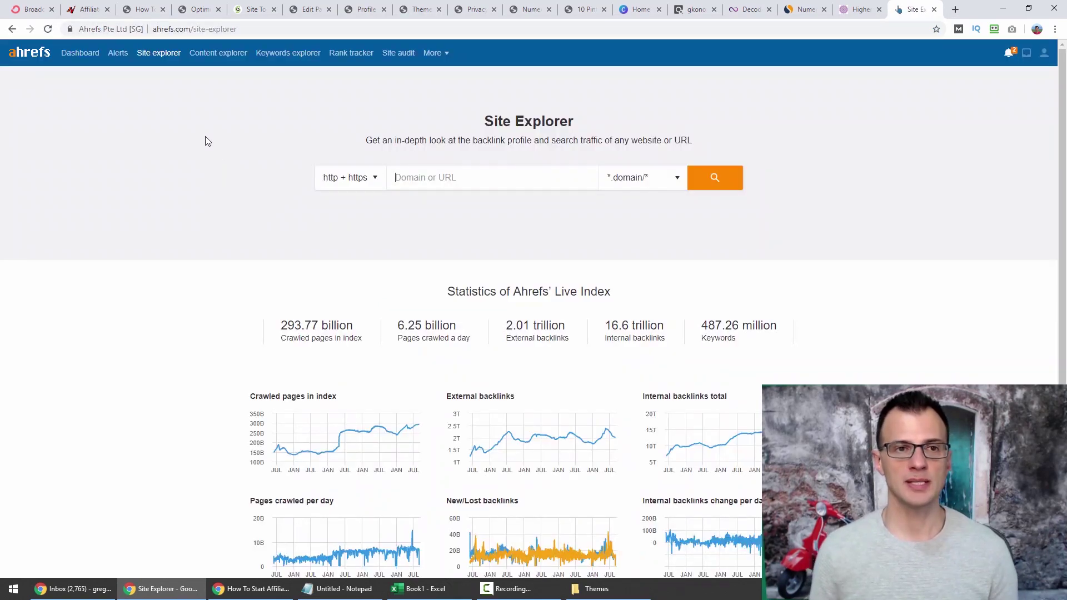
click(426, 176)
key(ctrl+v)
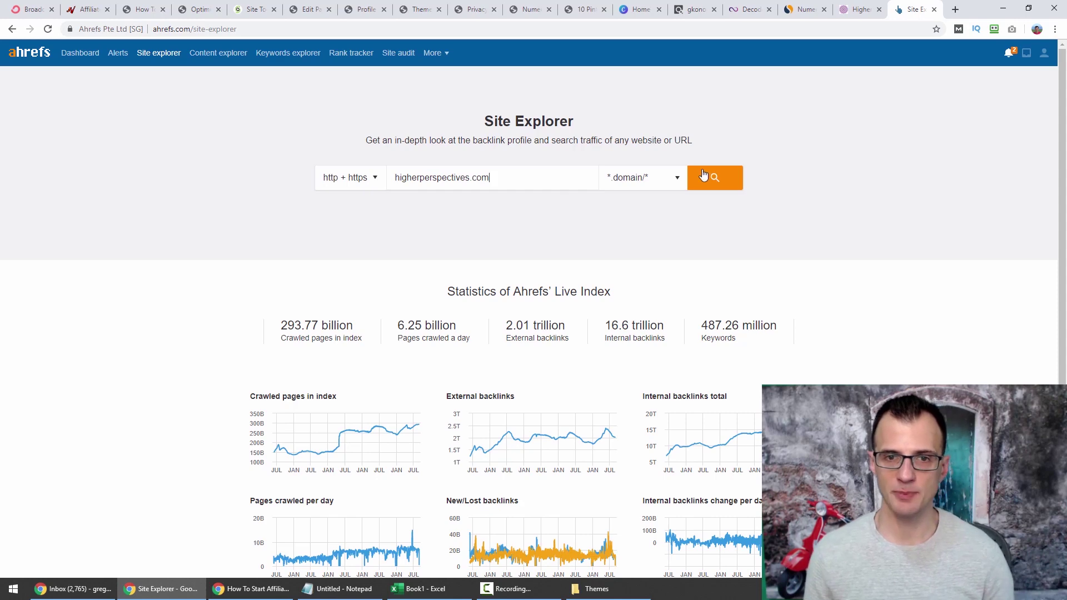
click(714, 178)
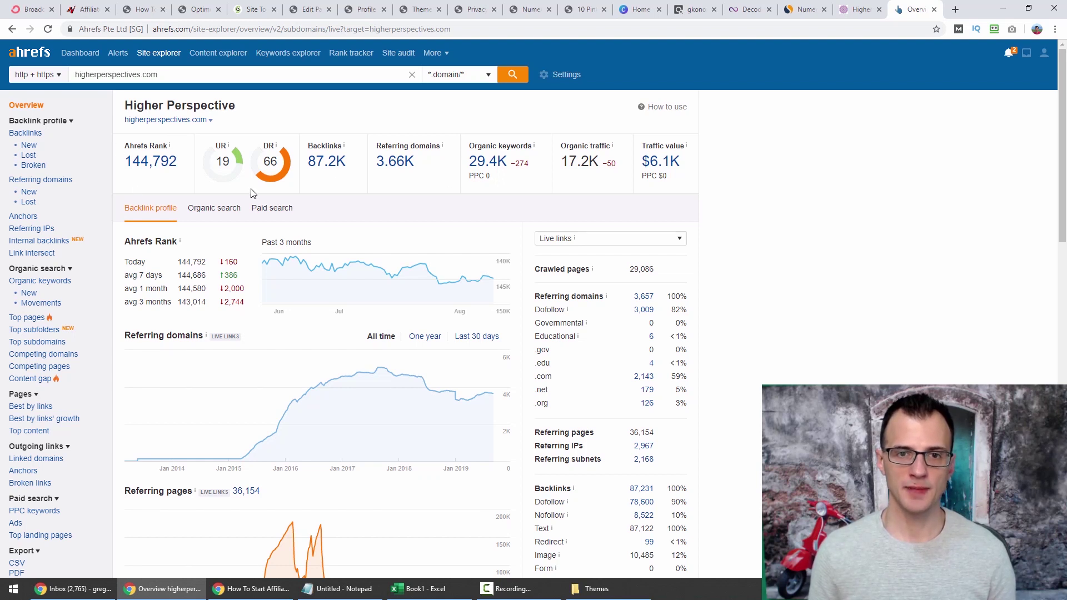
click(490, 162)
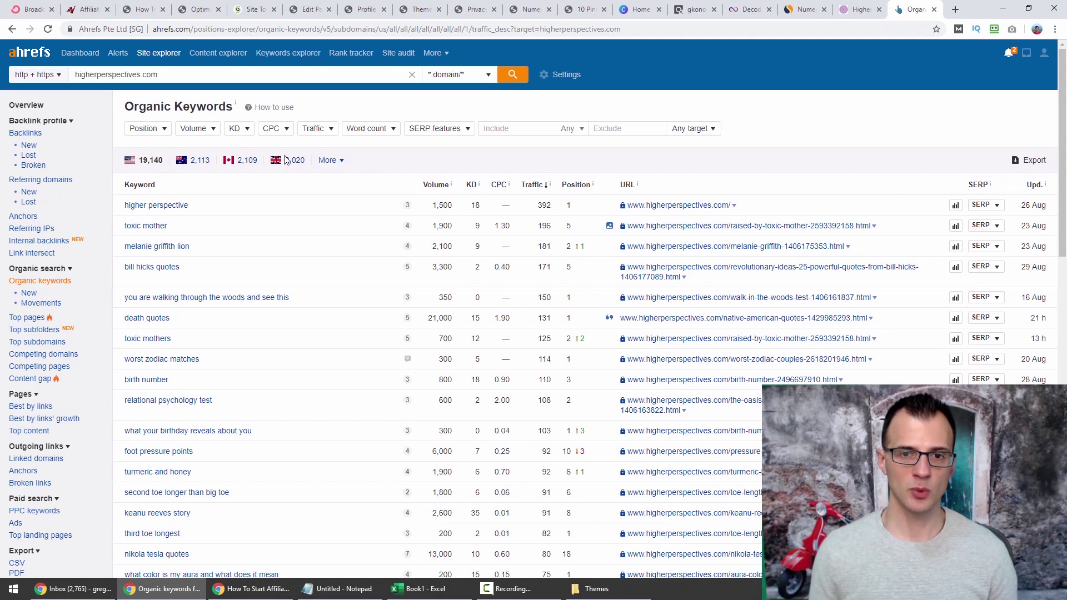
Filter the organic keywords to a keyword difficulty of 8 or lower.
click(244, 136)
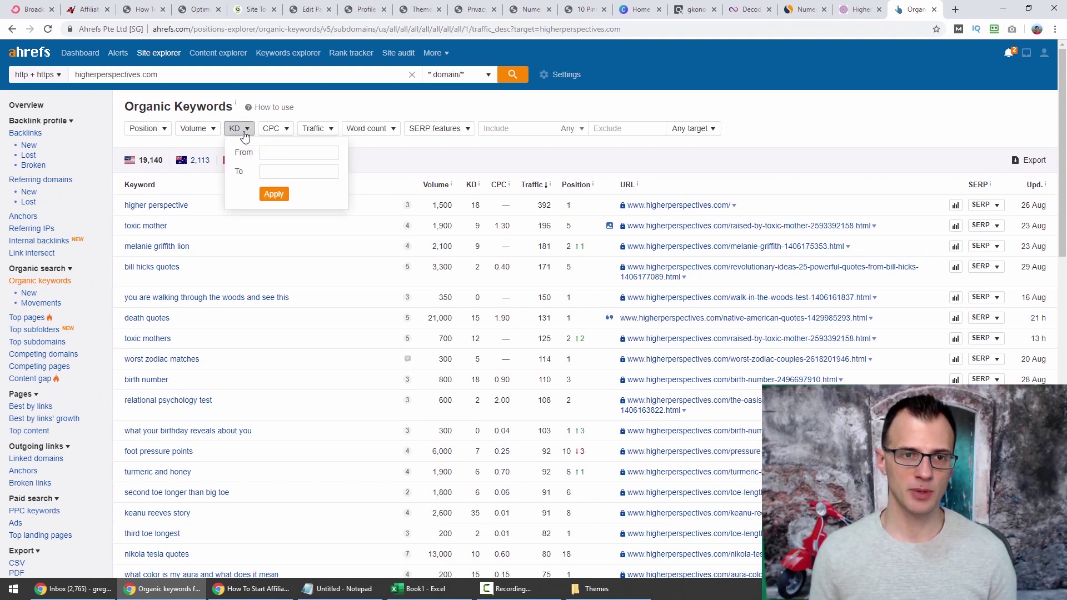
key(Tab)
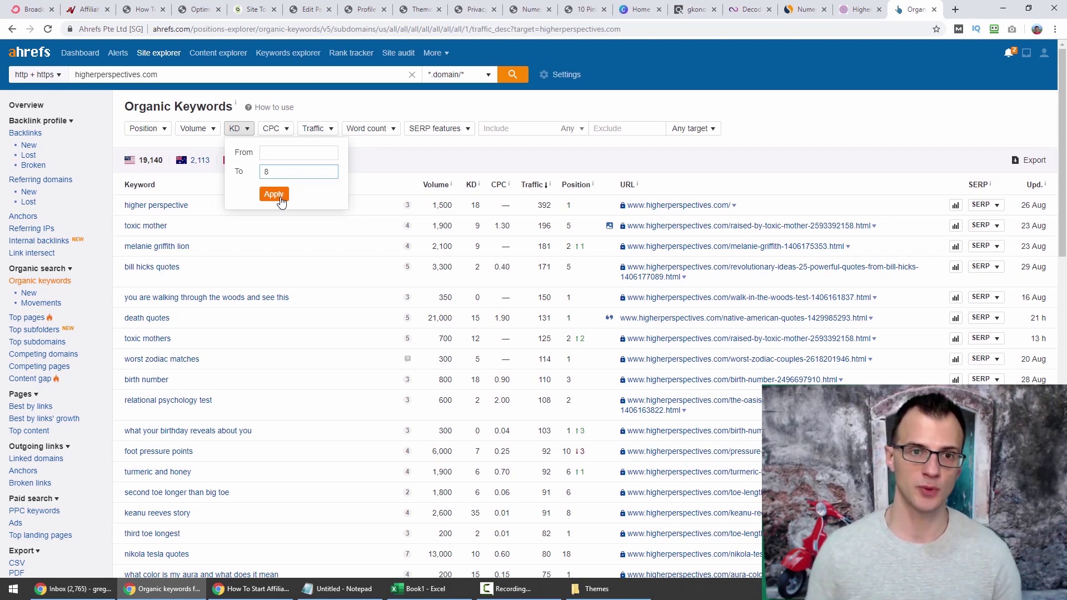
click(280, 201)
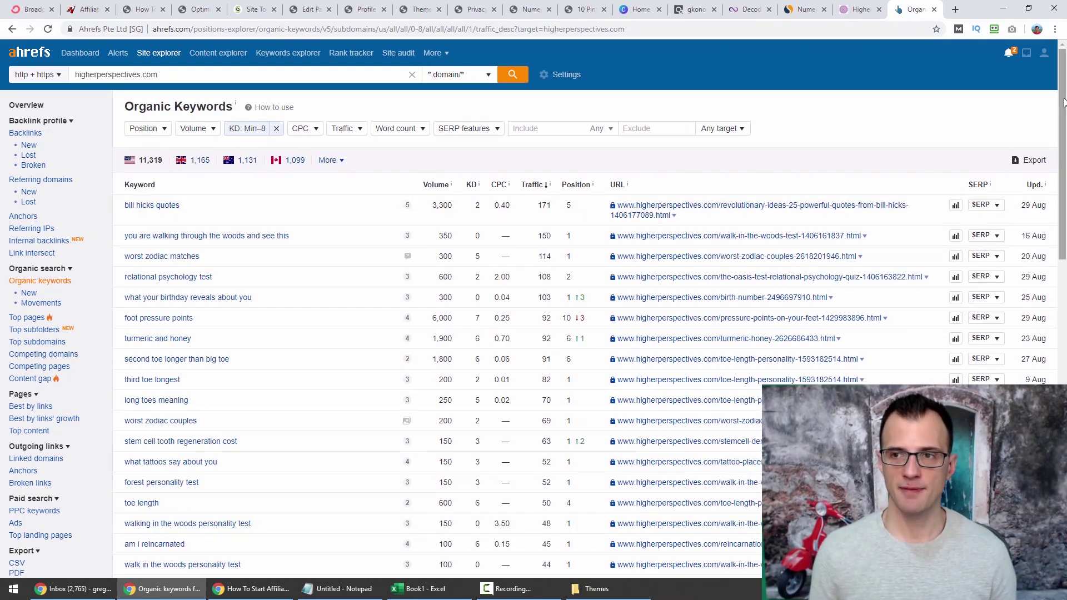
Scroll the filtered table and open the waking-up-at-the-same-time article's URL in a new tab.
drag(1062, 100, 1063, 109)
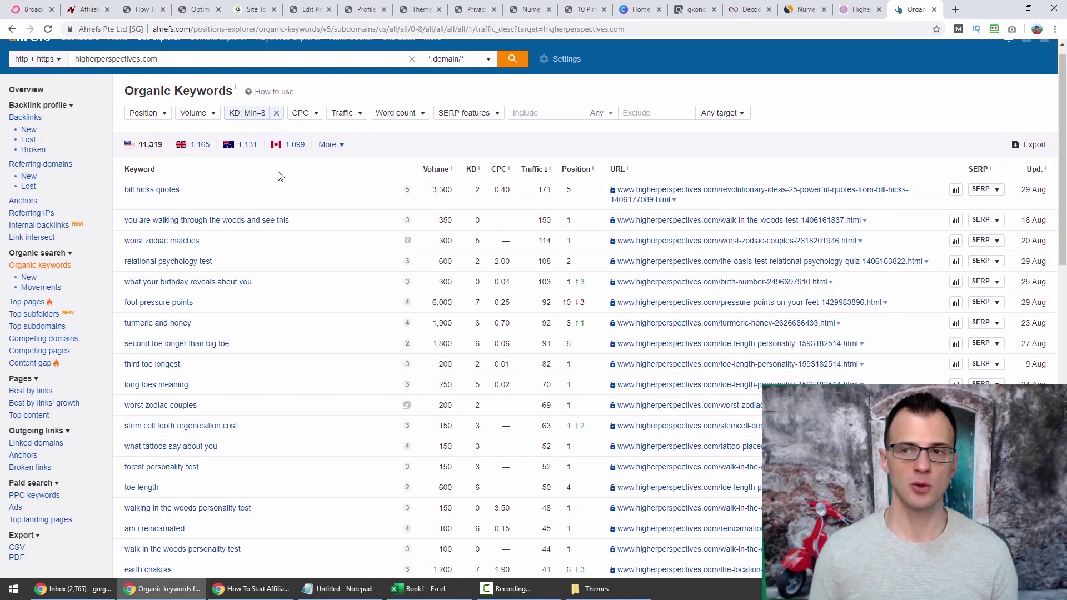
drag(1063, 92, 1063, 95)
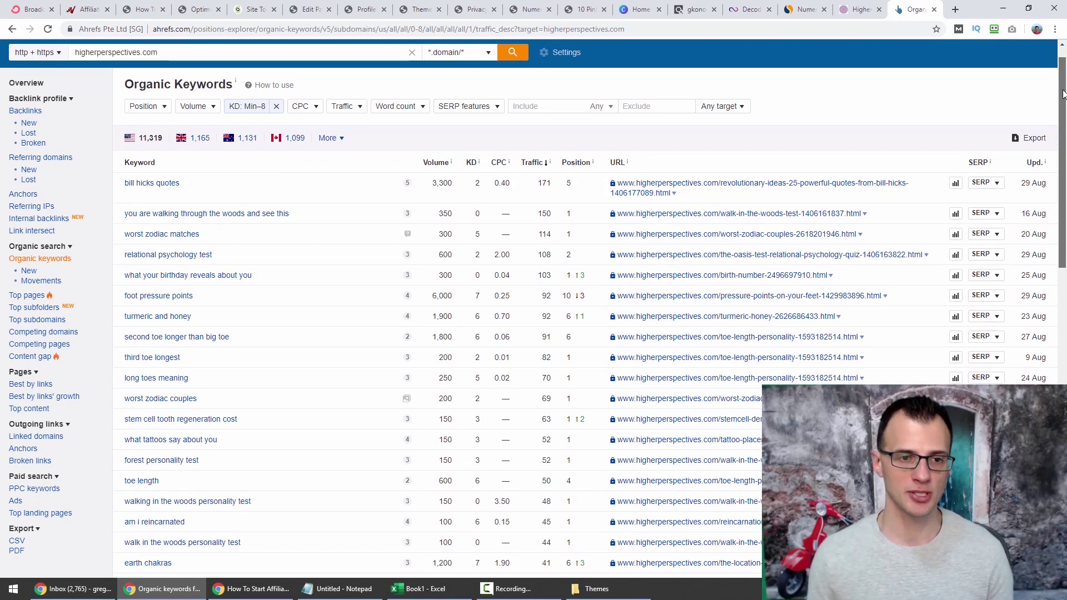
scroll(1063, 95, up, 1)
drag(1064, 139, 1064, 232)
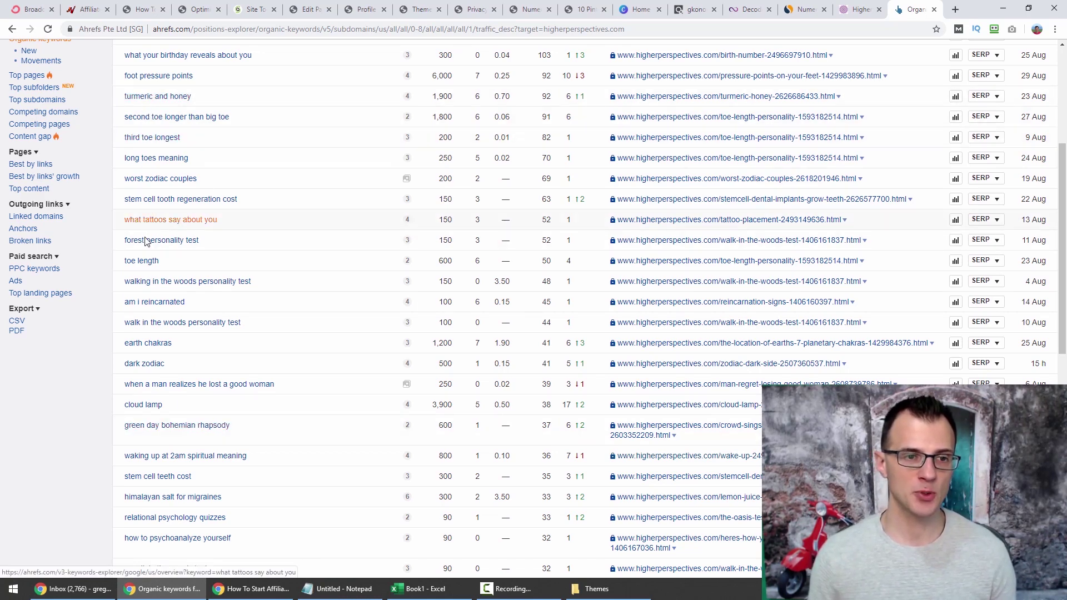
scroll(172, 261, down, 2)
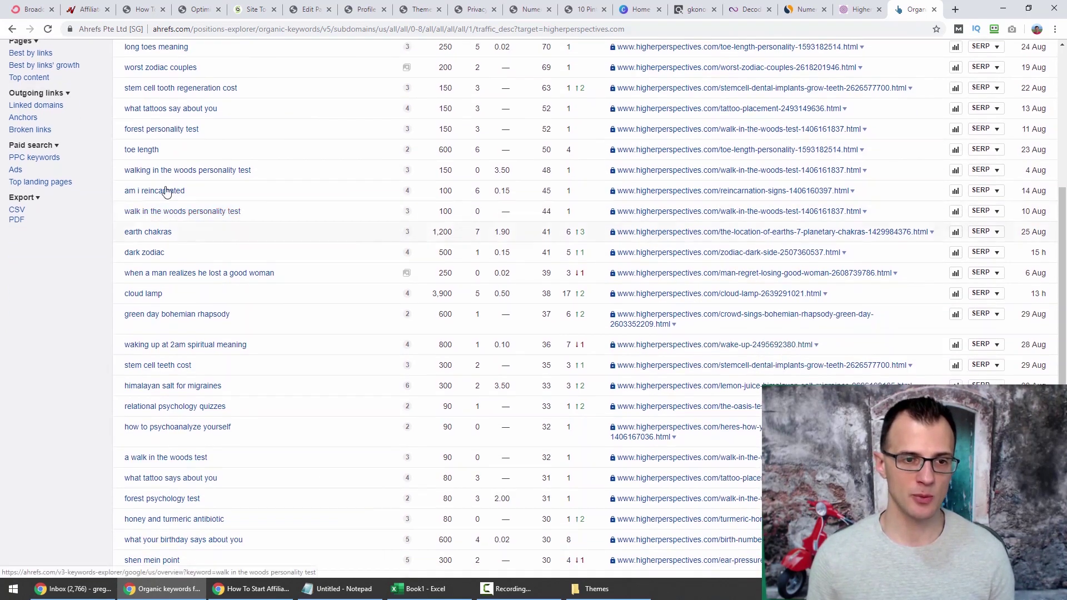
scroll(177, 255, down, 3)
scroll(192, 266, down, 1)
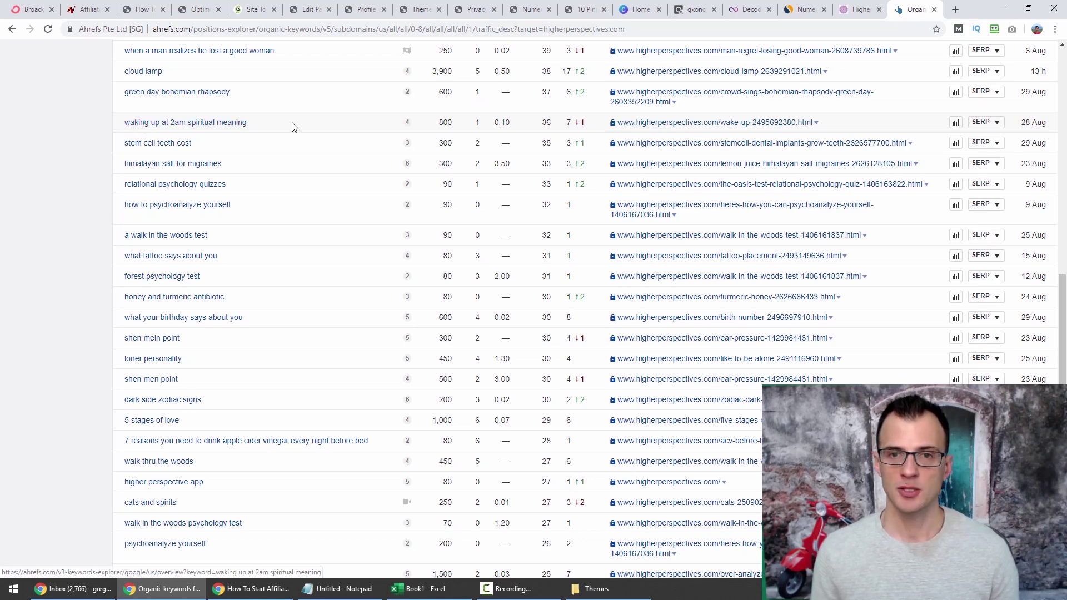
right_click(752, 126)
click(773, 135)
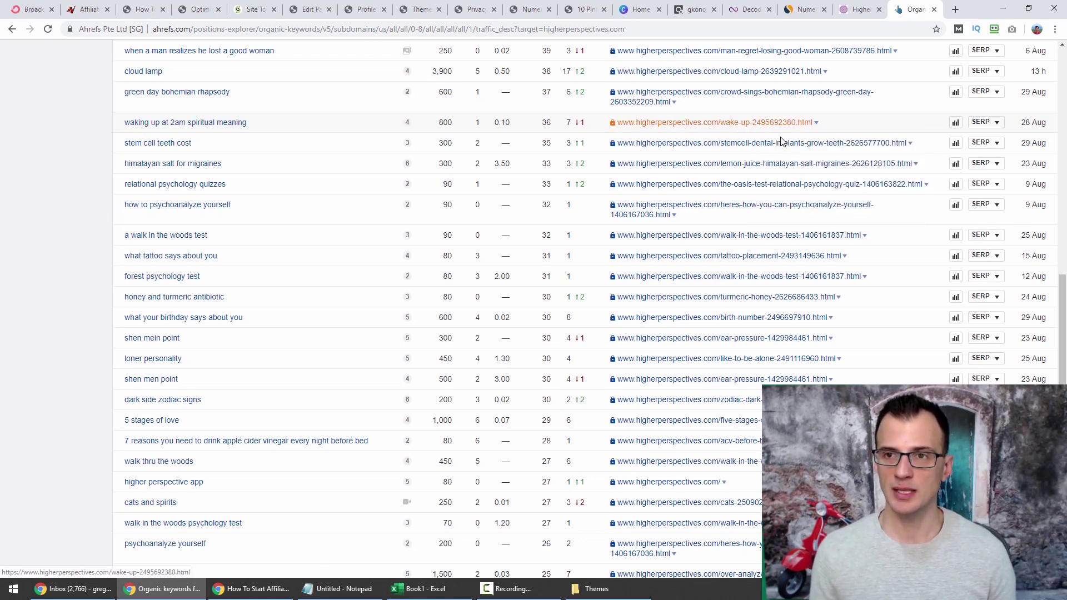
click(904, 12)
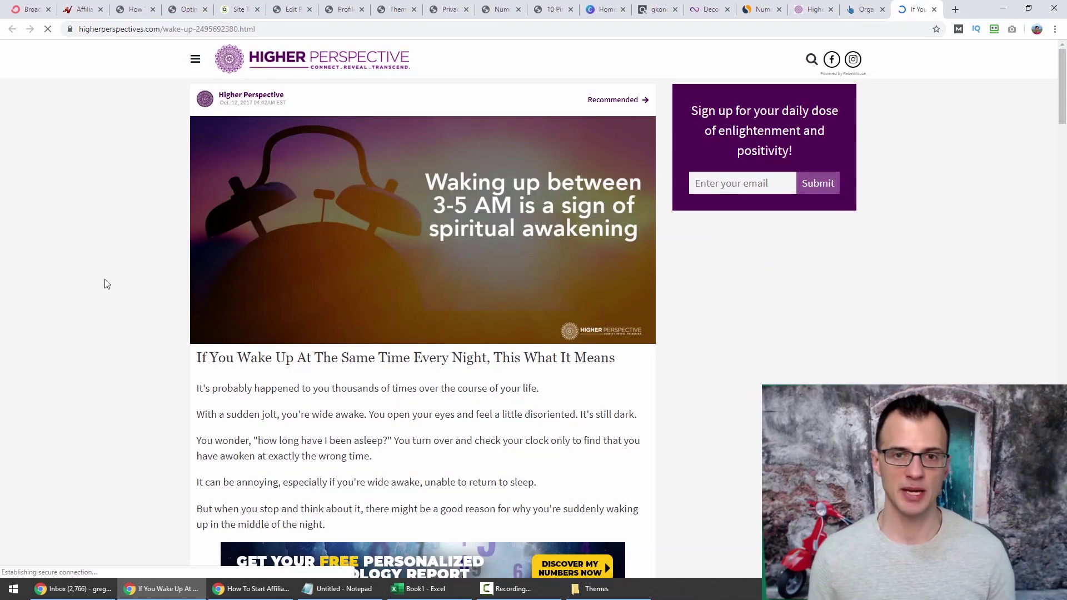
Read through 'If You Wake Up At The Same Time Every Night', then return to Ahrefs' Organic keywords tab.
scroll(377, 144, down, 4)
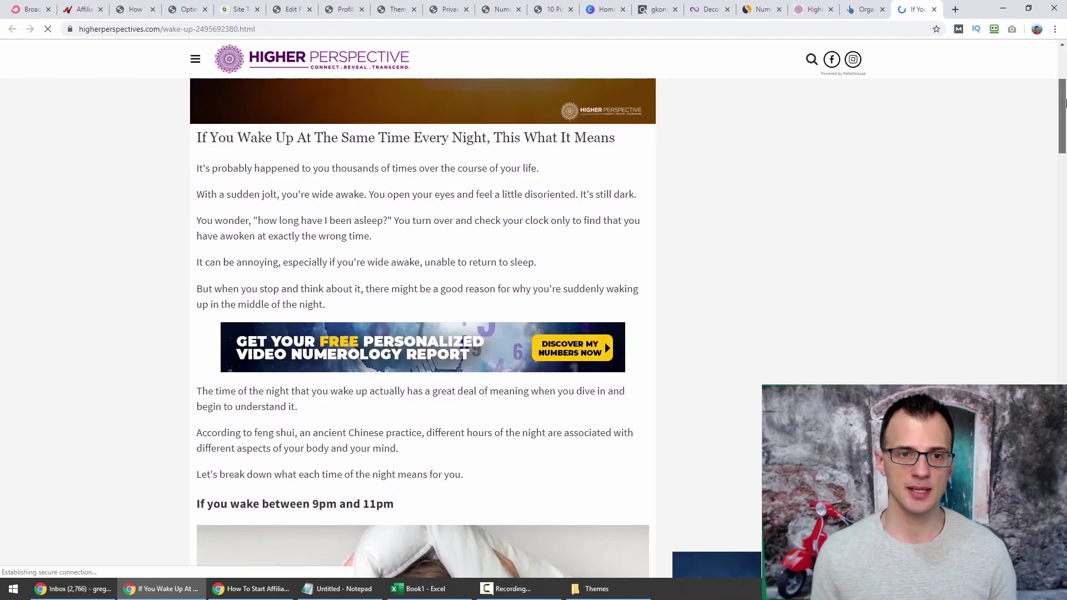
drag(341, 129, 558, 130)
click(556, 133)
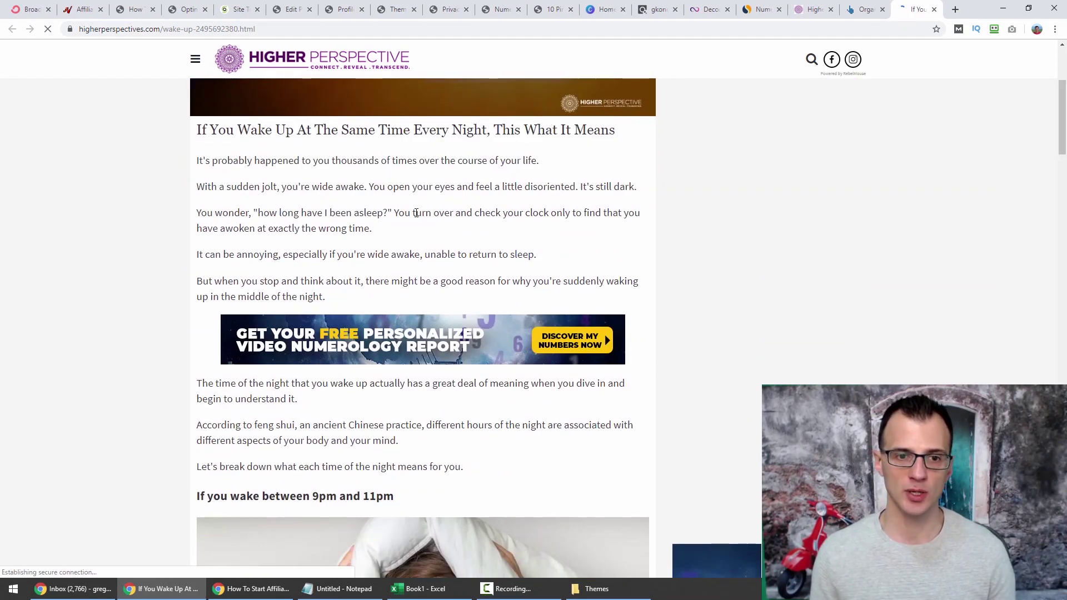
scroll(312, 360, down, 3)
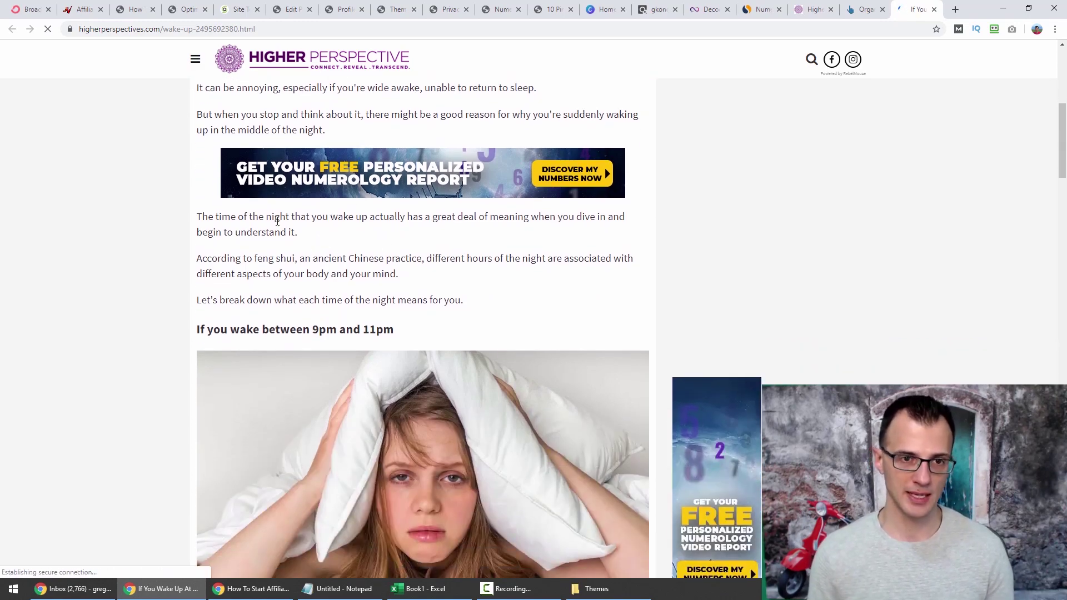
scroll(750, 158, down, 20)
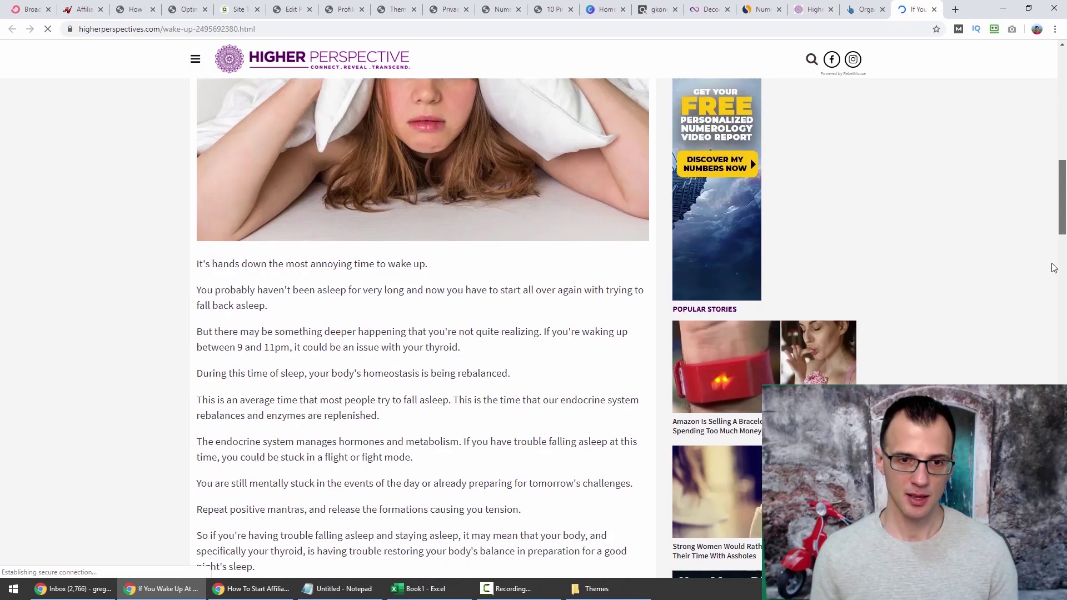
scroll(675, 467, down, 20)
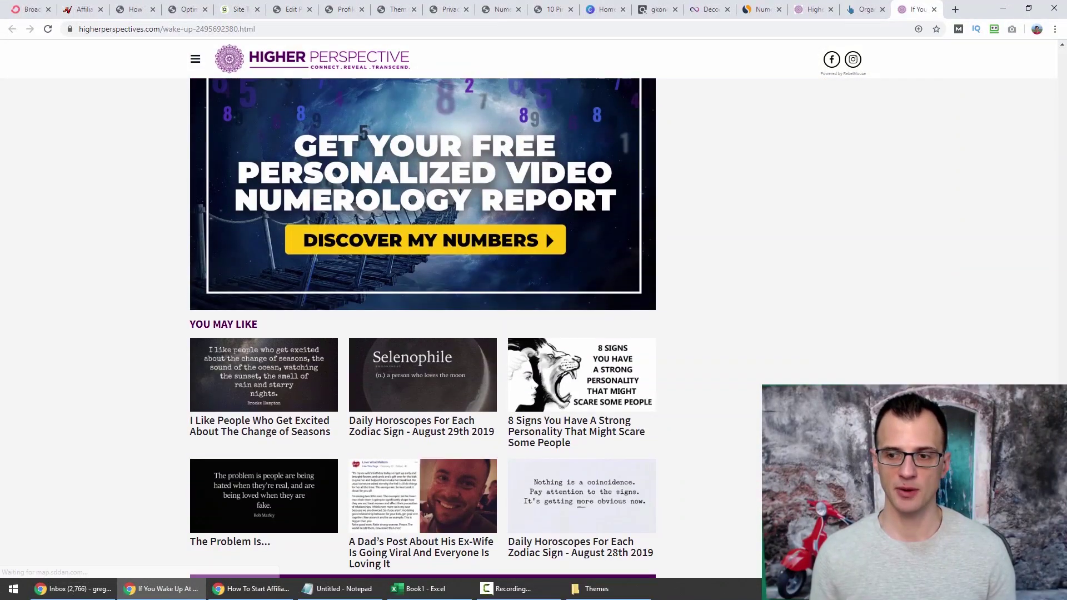
drag(1061, 505, 1066, 96)
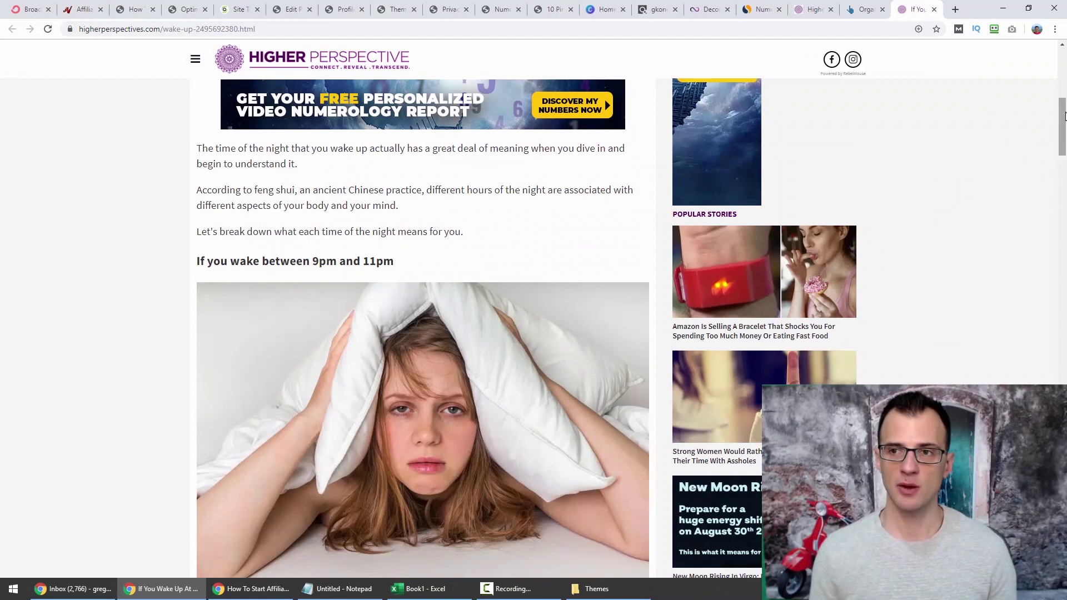
drag(1066, 114, 917, 58)
click(862, 10)
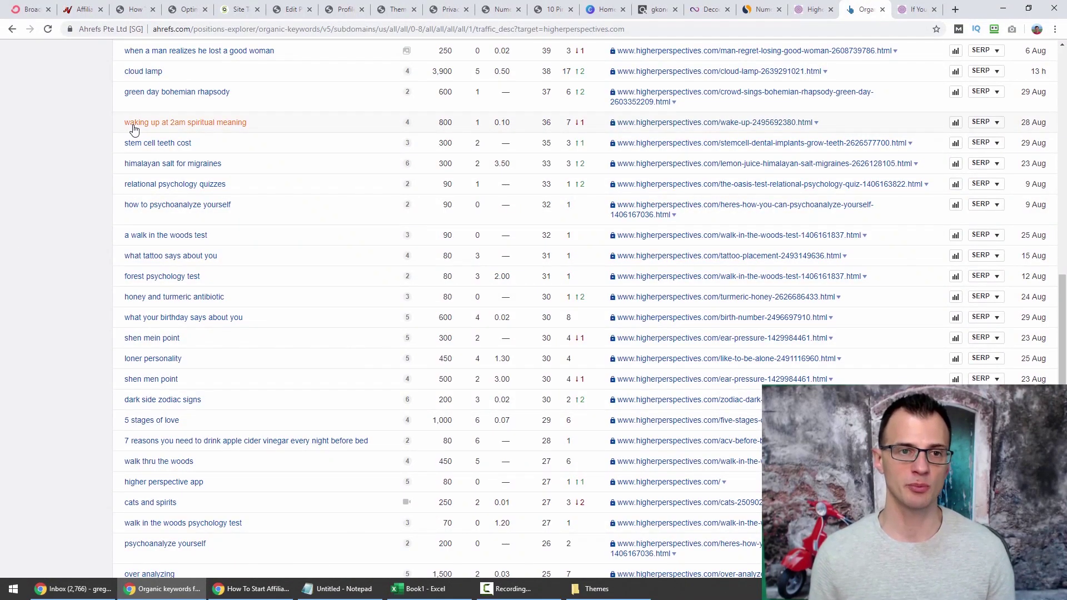
Select the 'waking up at 2am spiritual meaning' keyword and scroll the keyword list.
drag(264, 126, 119, 136)
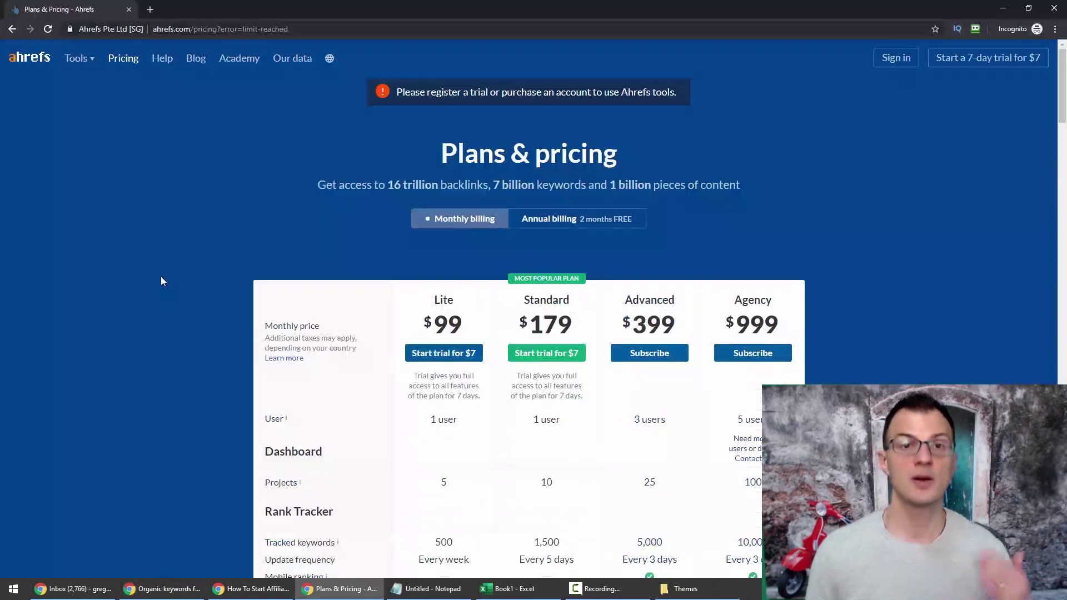
scroll(22, 284, down, 20)
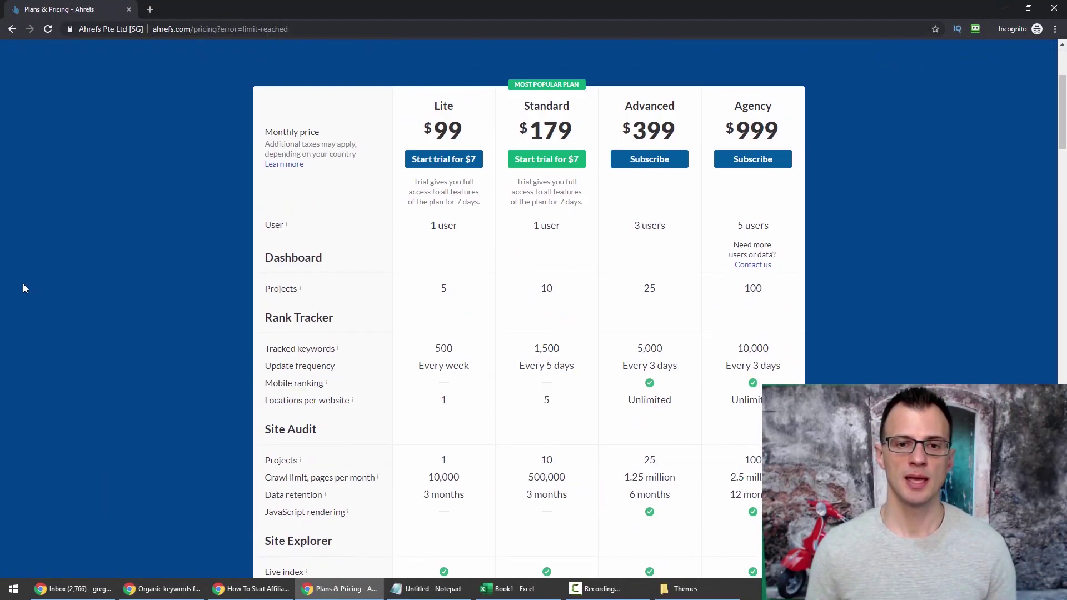
scroll(84, 344, down, 5)
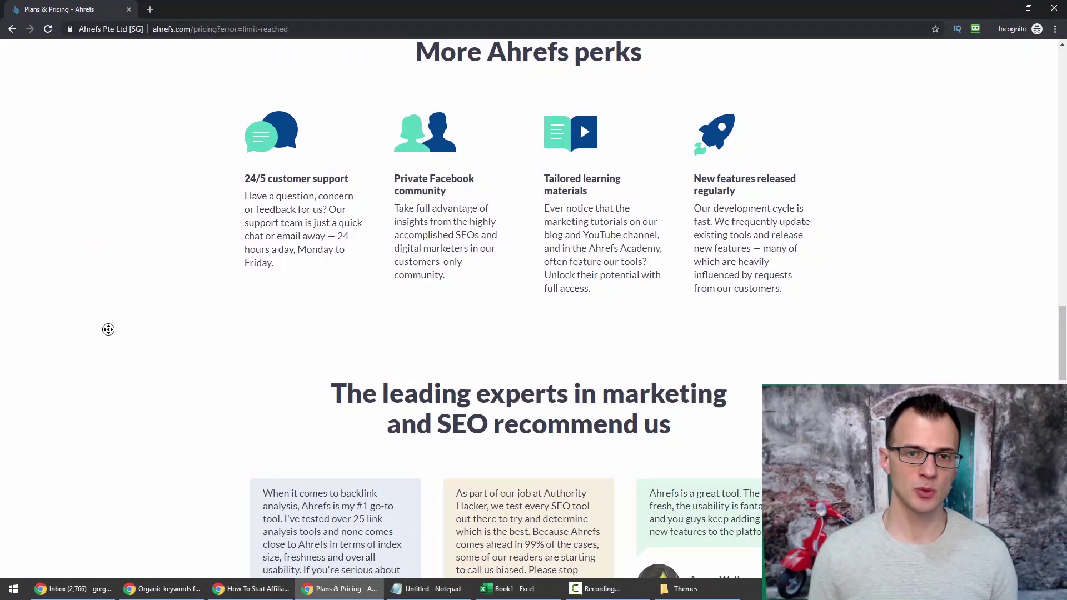
scroll(88, 234, up, 20)
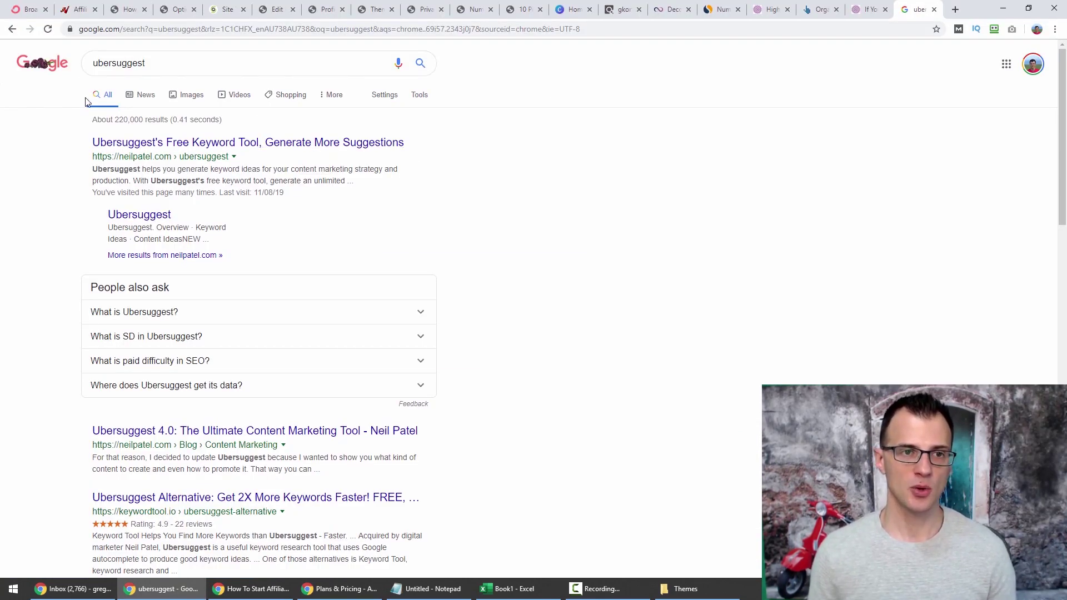
Open the Ubersuggest site and dismiss the notification request and traffic quiz overlay.
click(172, 144)
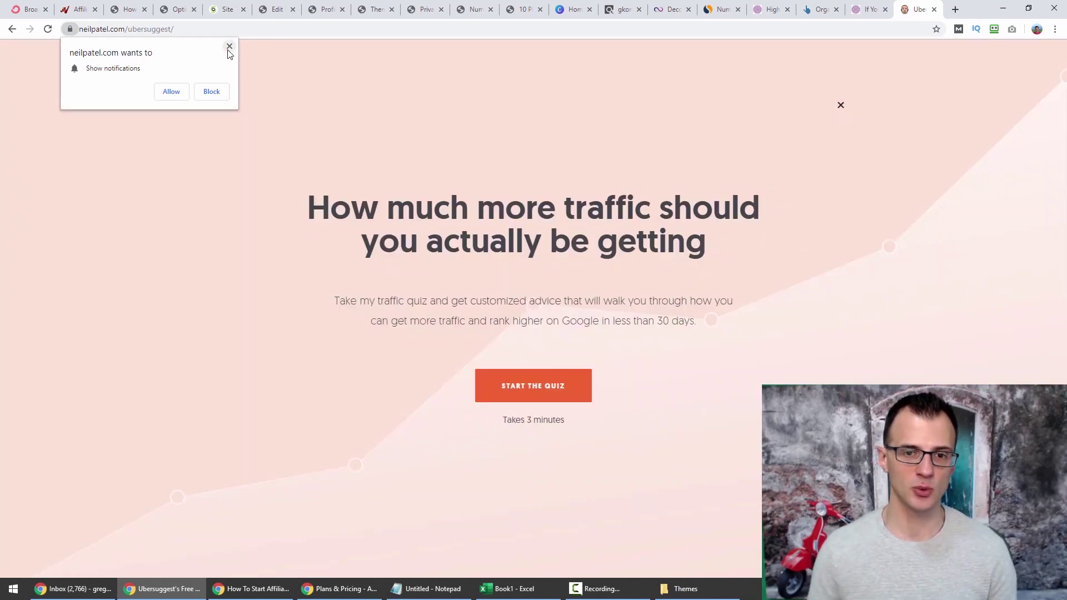
click(229, 46)
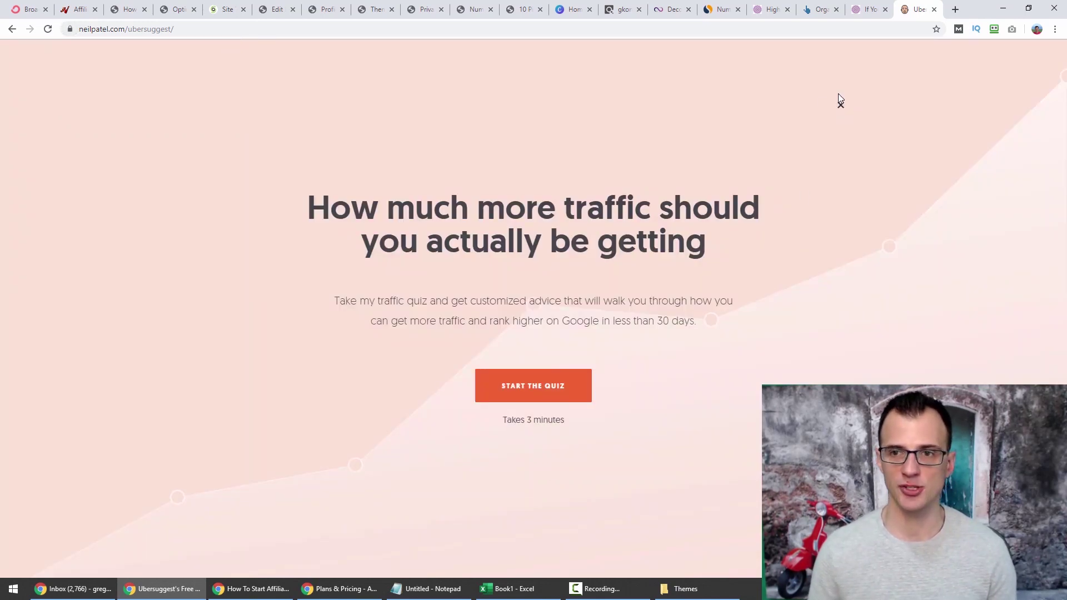
click(839, 102)
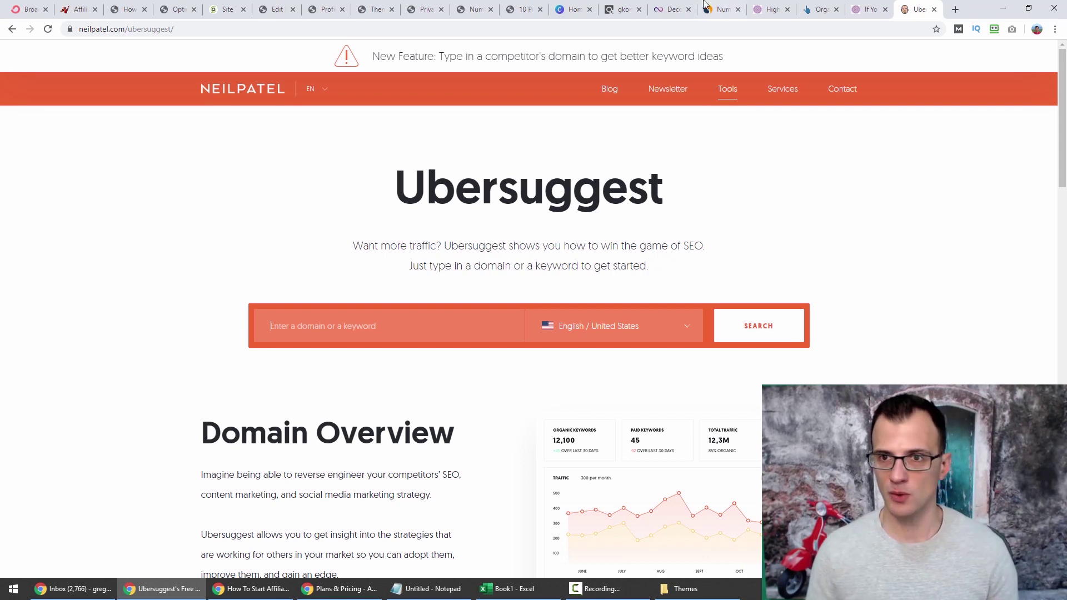
Copy higherperspectives.com from the article tab and paste it into Ubersuggest's search.
click(867, 9)
double_click(133, 30)
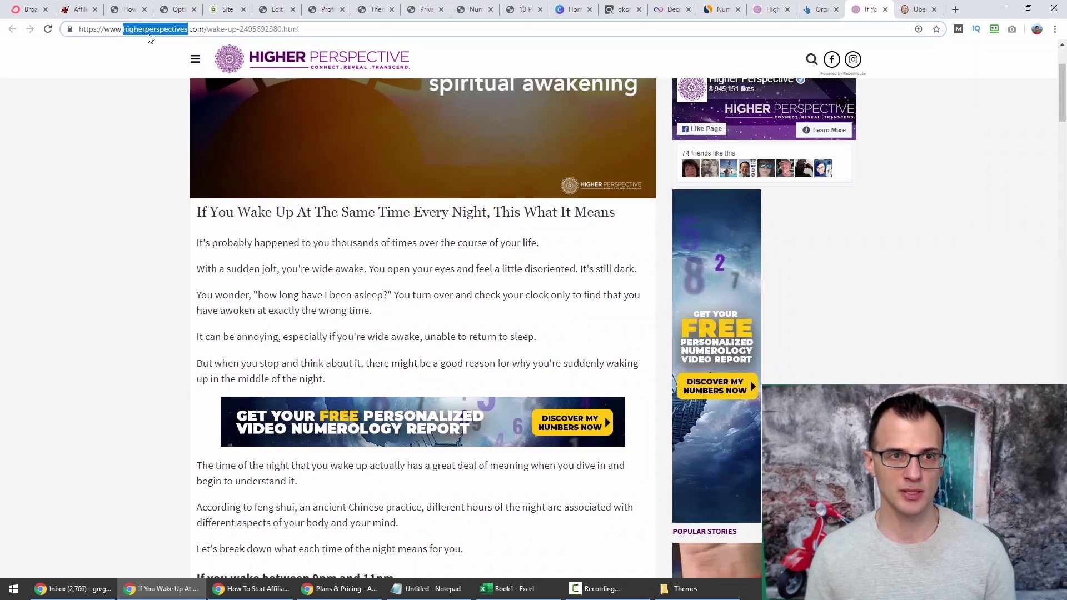
key(ctrl+c)
click(918, 9)
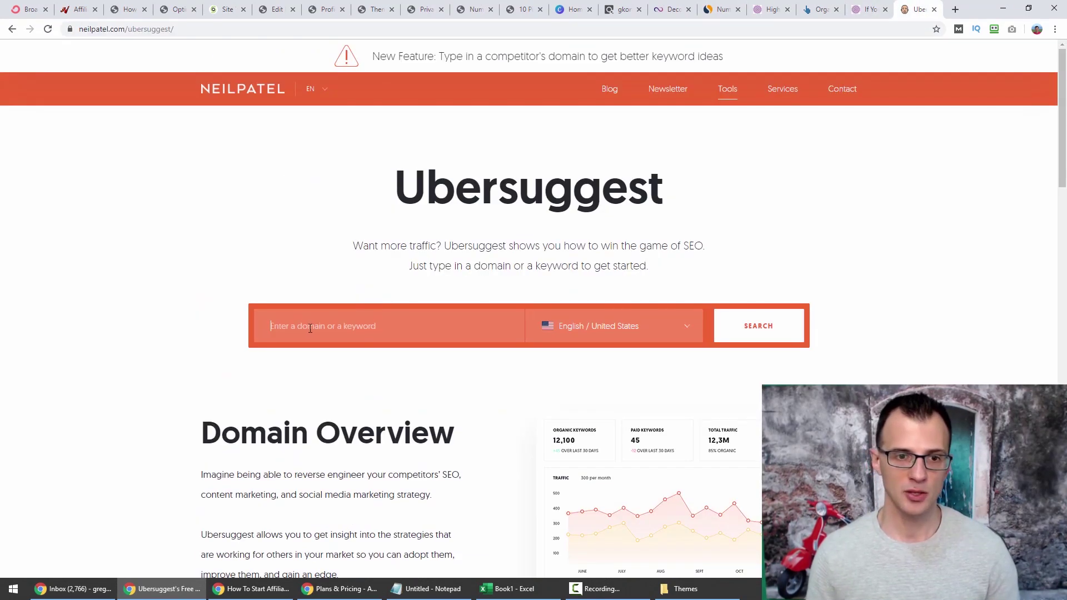
click(294, 326)
key(ctrl+v)
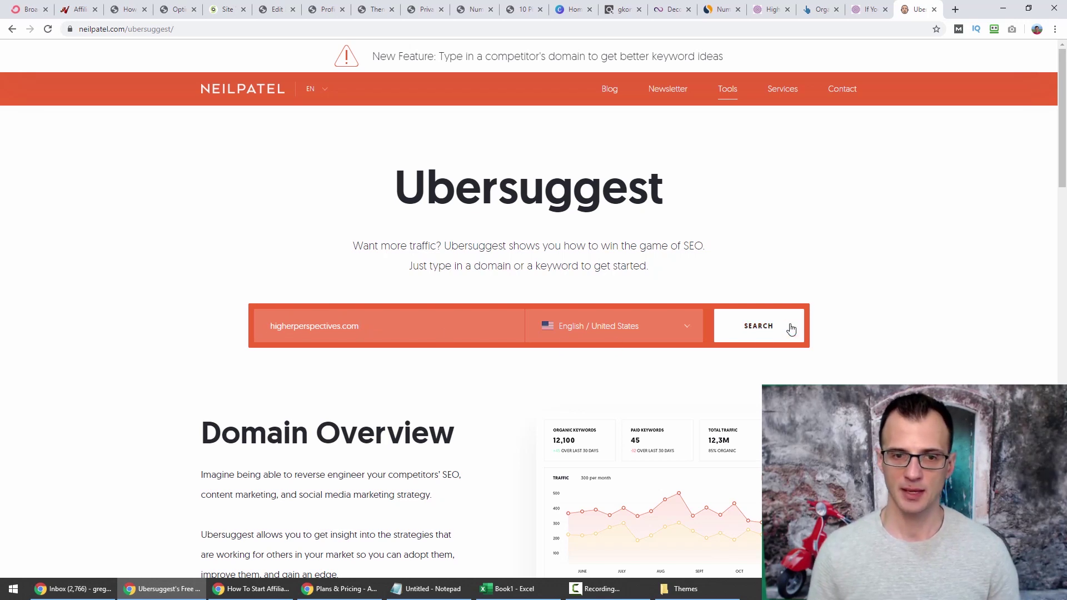
click(790, 329)
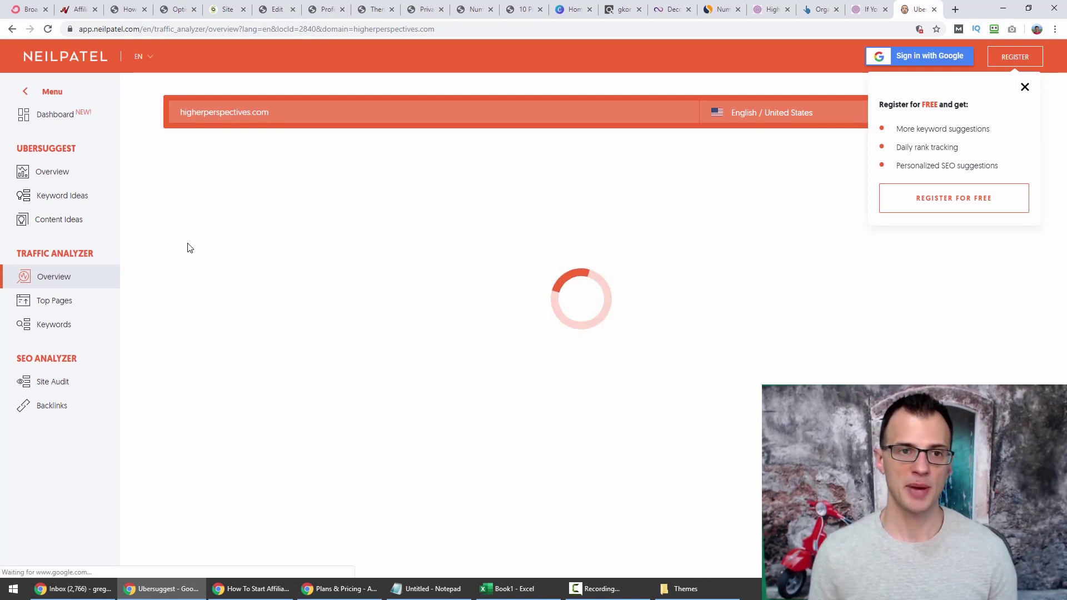
Dismiss the registration offer, open the Organic Keywords list, and scroll through the keyword table.
click(1025, 87)
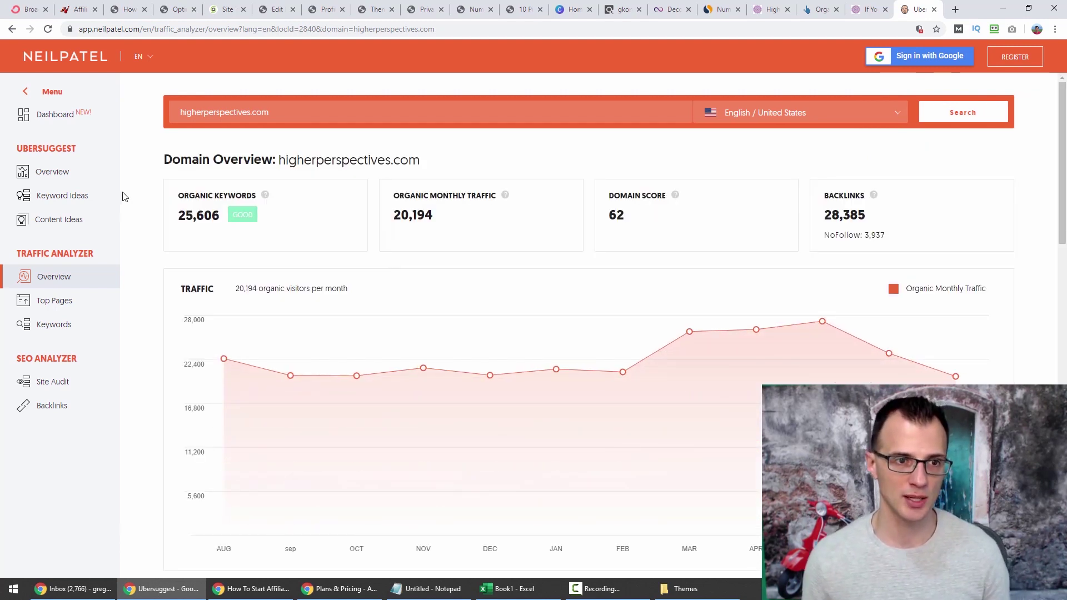
click(197, 218)
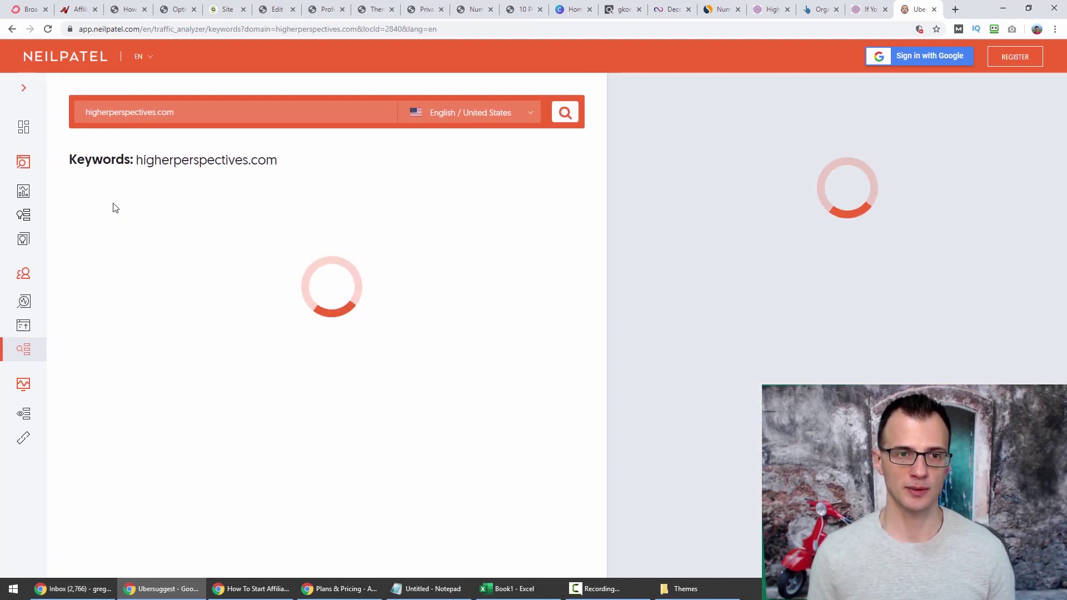
drag(589, 260, 582, 415)
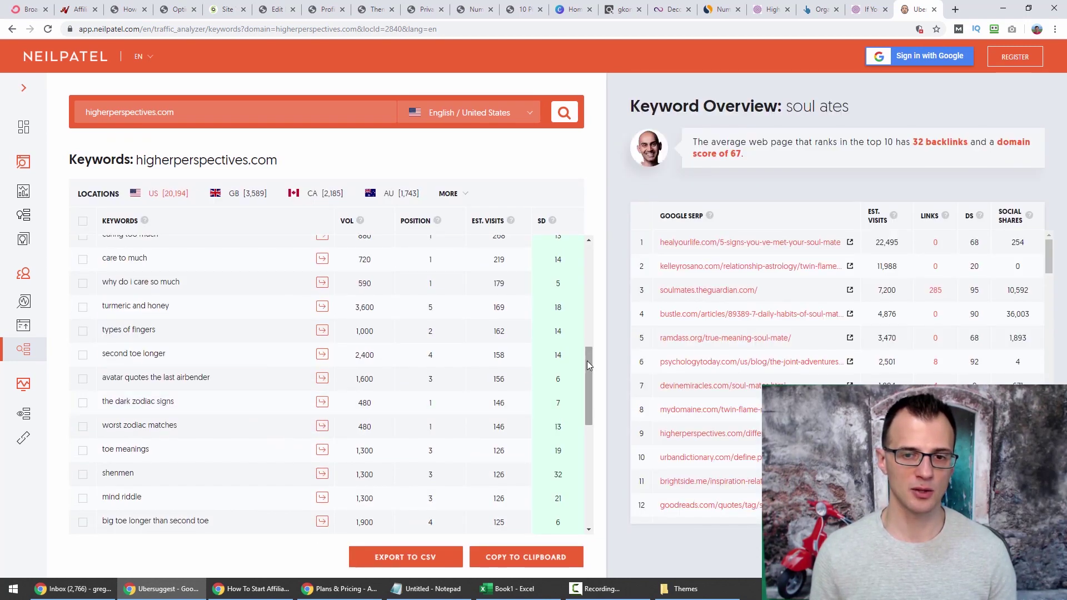
mouse_move(587, 361)
mouse_down()
mouse_move(593, 260)
mouse_move(588, 359)
mouse_up()
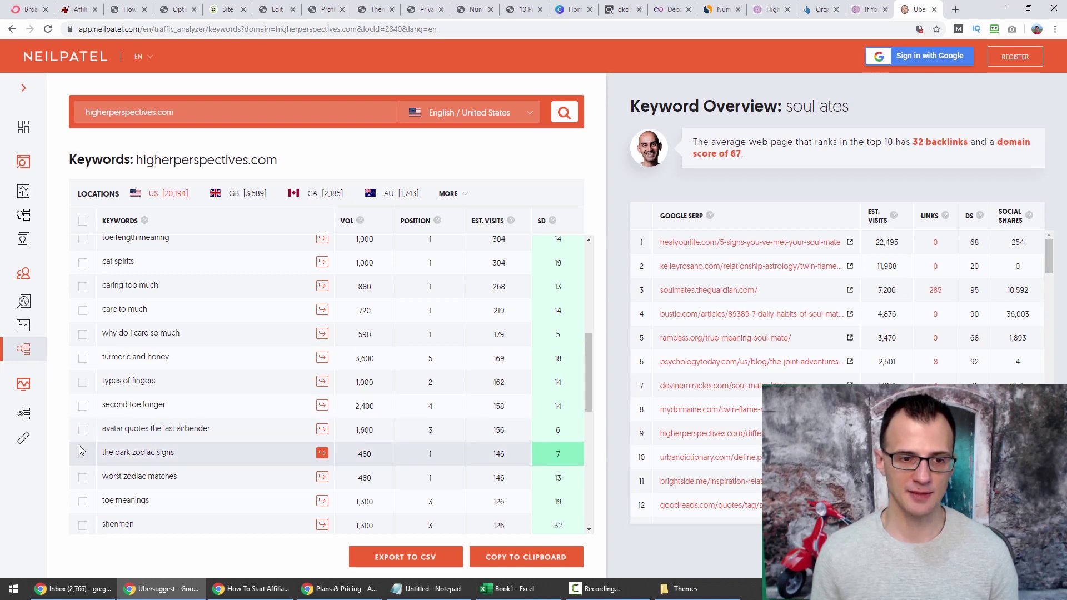
drag(590, 362, 581, 418)
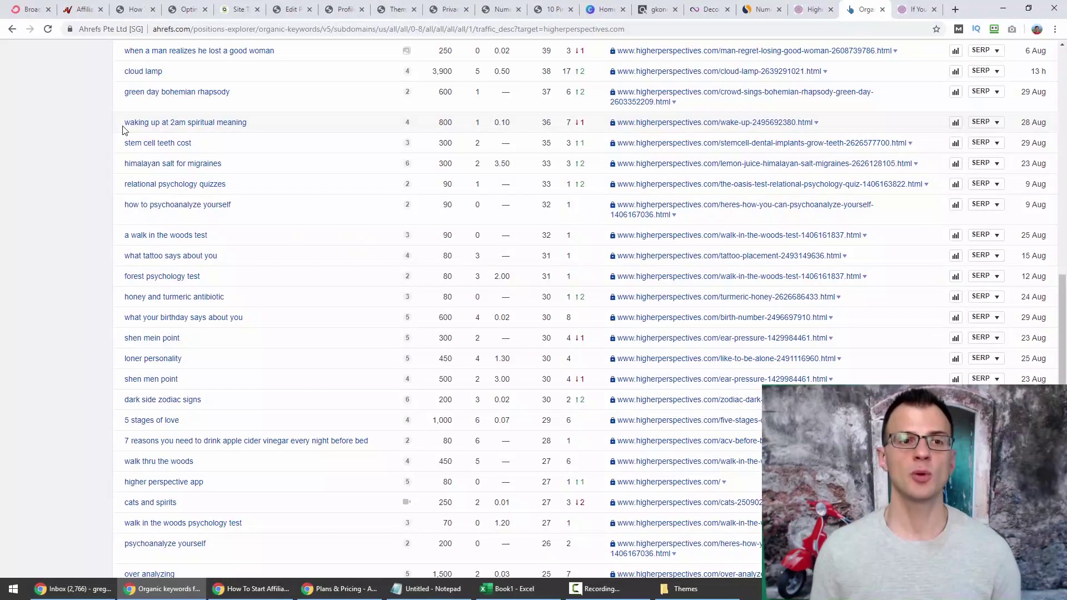
Google 'waking up at 2am spiritual meaning' in a new tab, copying the keyword from Ahrefs.
drag(124, 126, 242, 132)
key(ctrl+c)
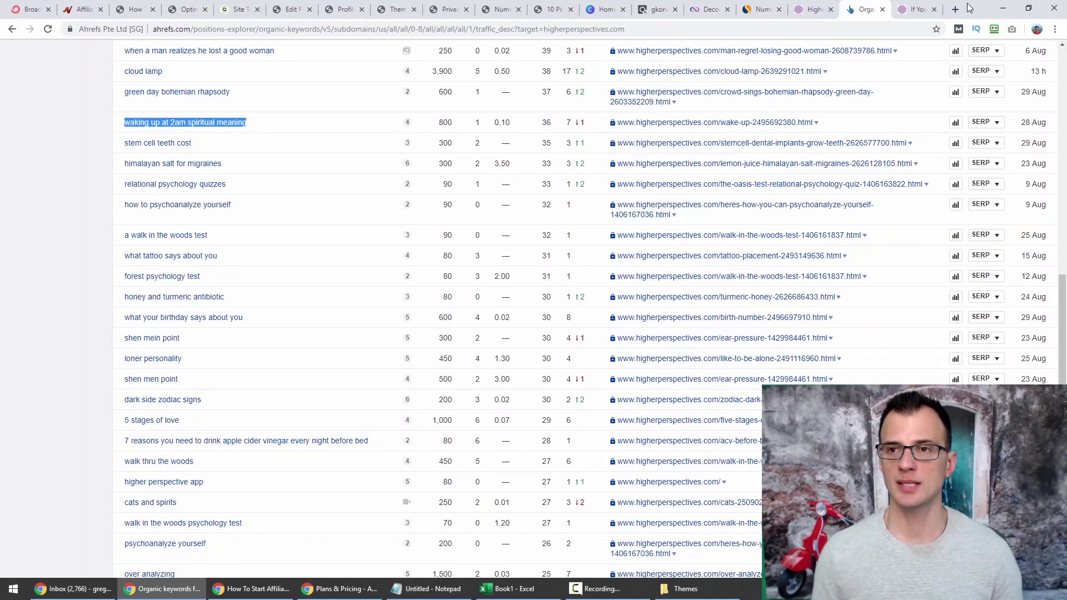
click(956, 8)
key(ctrl+v)
key(Return)
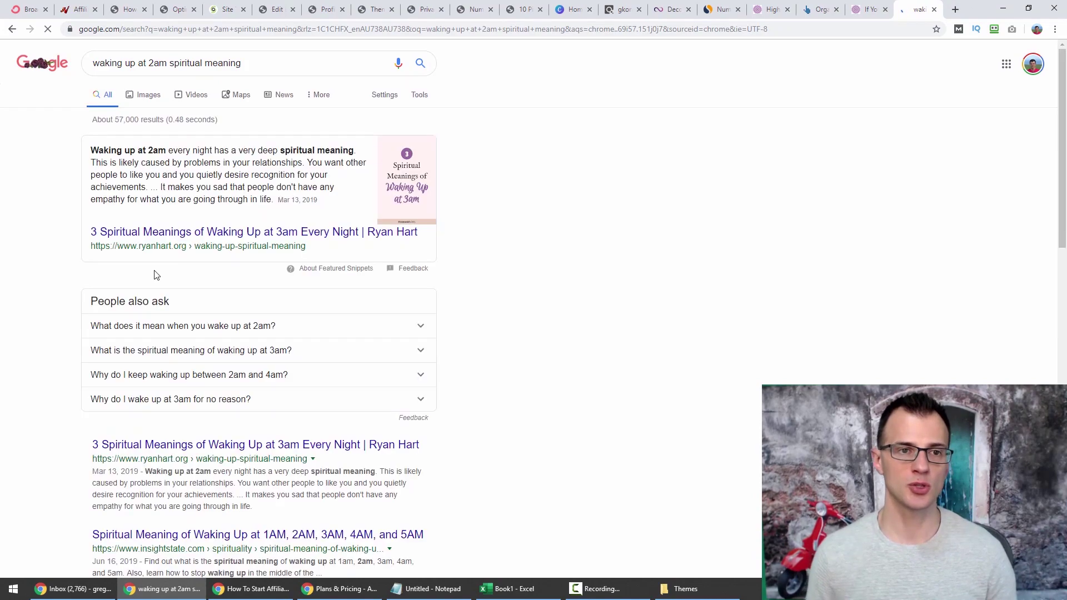
scroll(123, 195, down, 2)
scroll(540, 281, down, 12)
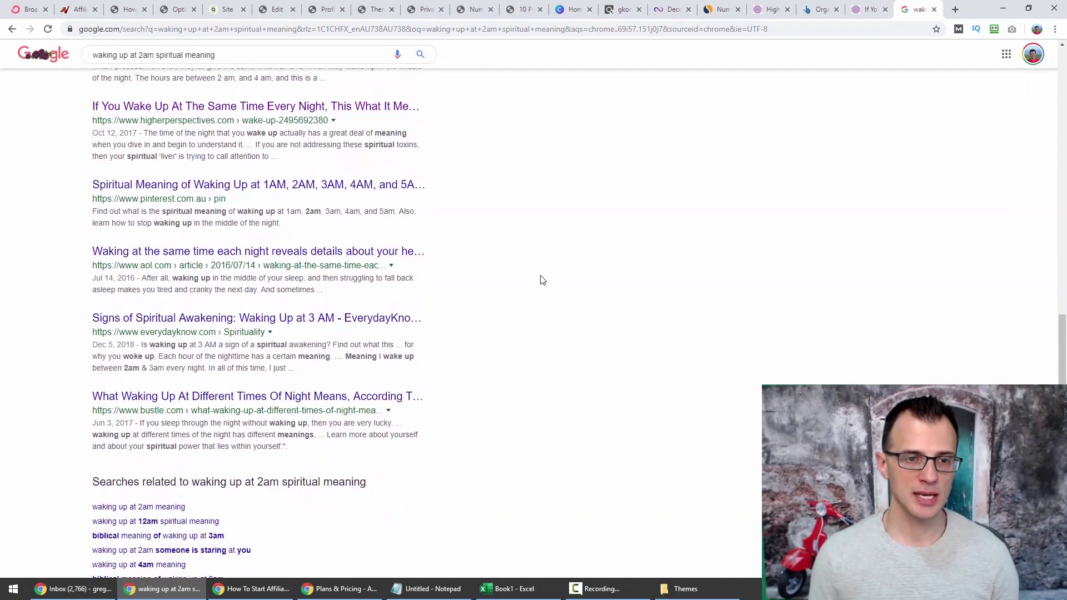
scroll(545, 275, up, 11)
scroll(583, 294, up, 3)
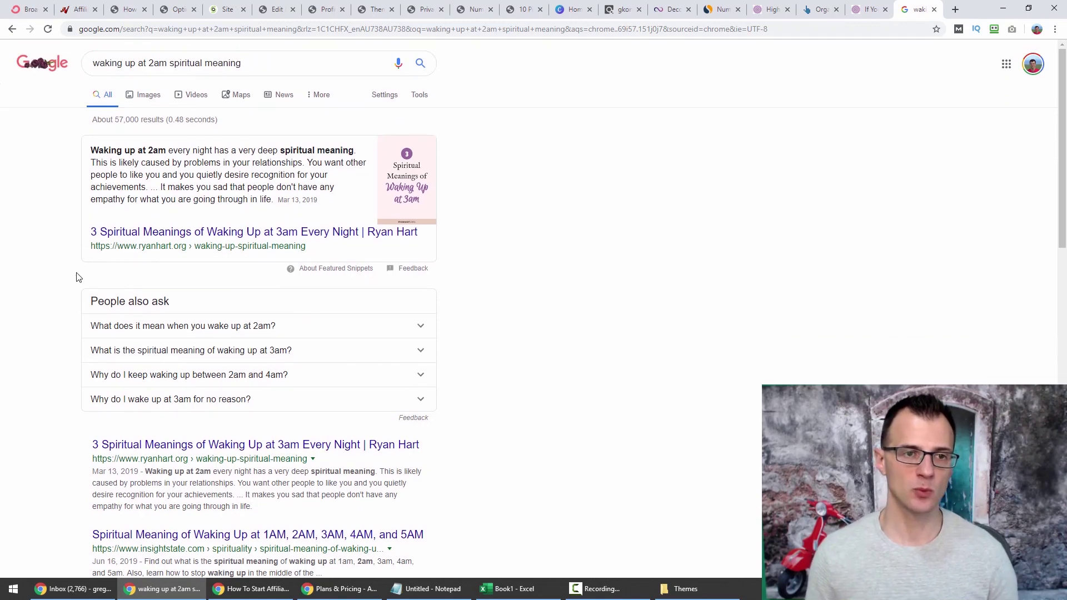
scroll(300, 241, down, 6)
Open the 3 Spiritual Meanings, 1AM–5AM meanings and This Is What Your Body results in new tabs.
right_click(207, 115)
click(228, 125)
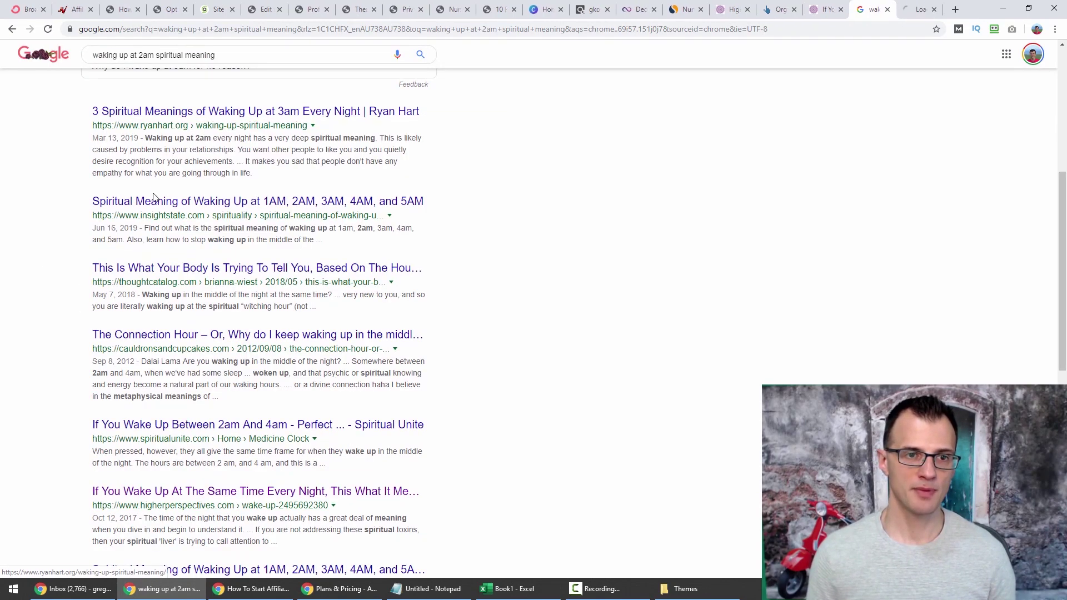
right_click(152, 202)
click(176, 209)
right_click(165, 269)
click(188, 276)
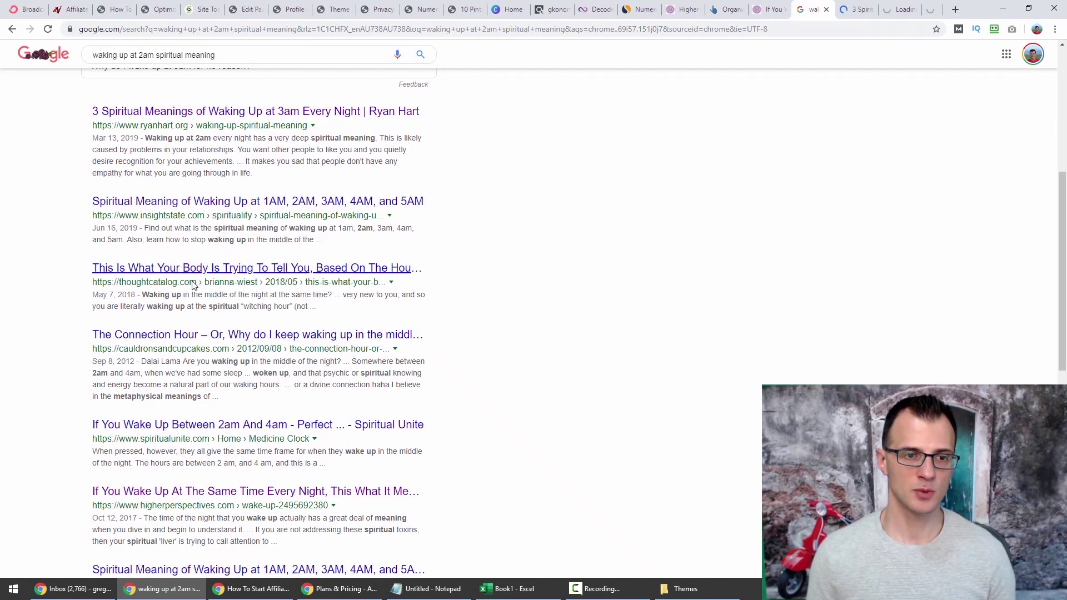
click(829, 10)
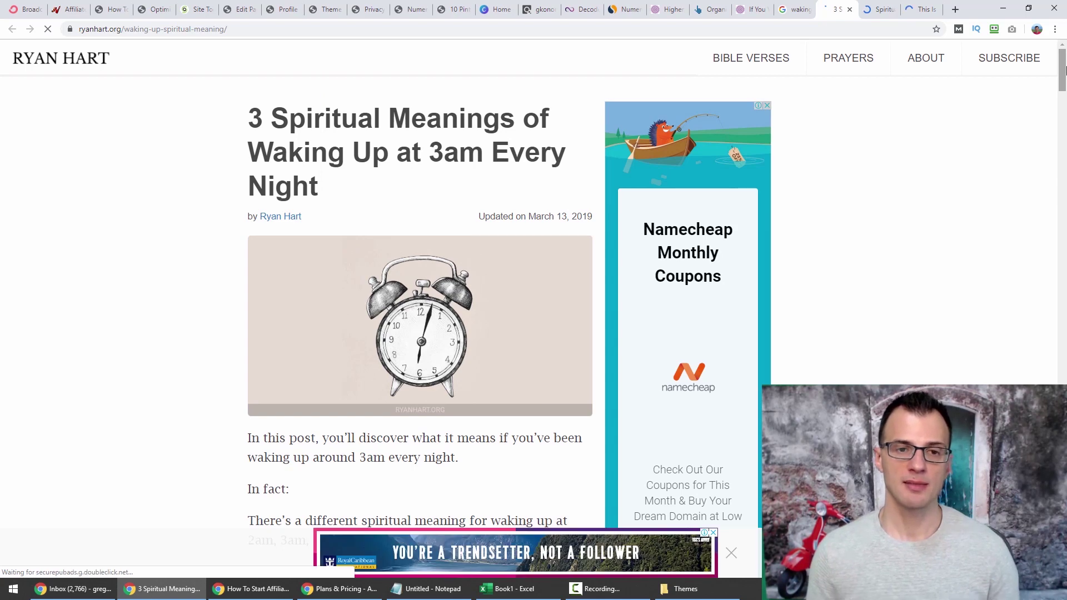
Copy the 3 Spiritual Meanings article text from the intro through 'right now.'.
scroll(417, 277, down, 3)
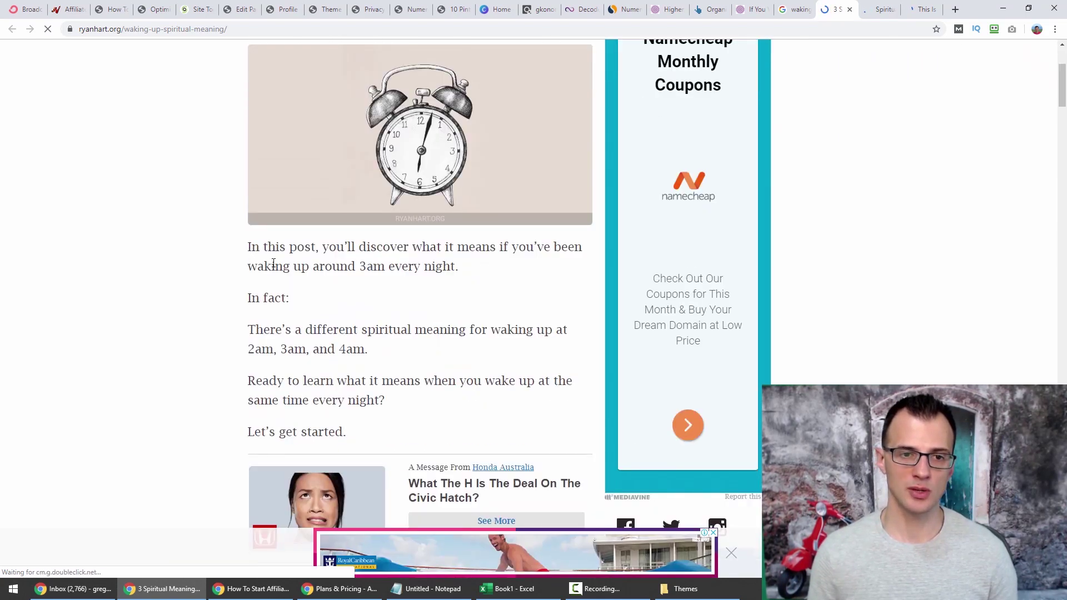
drag(251, 249, 567, 267)
drag(1061, 105, 1061, 425)
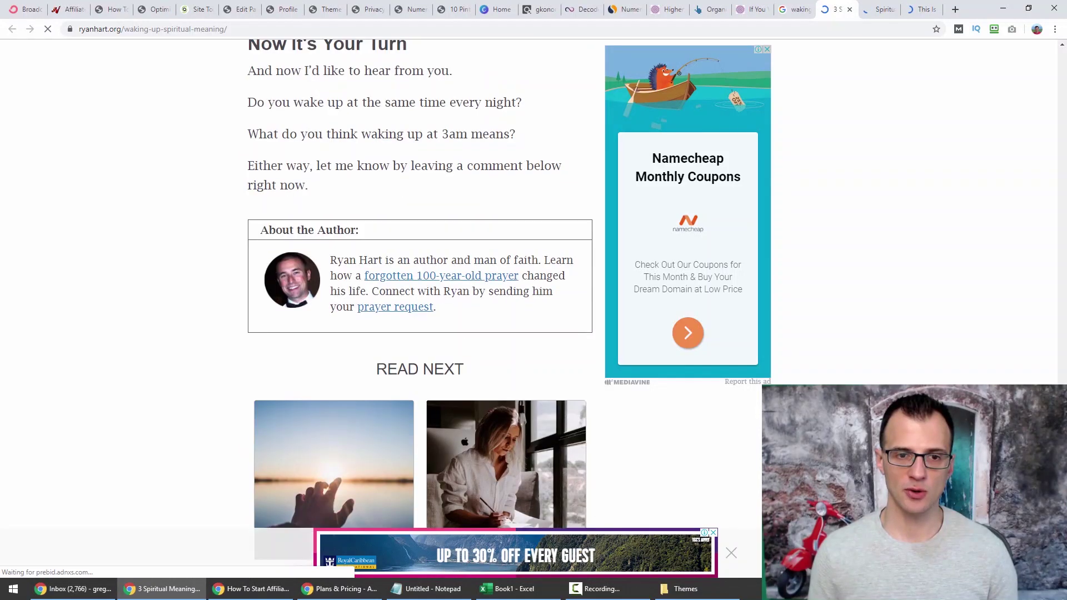
scroll(362, 326, up, 3)
shift+click(333, 339)
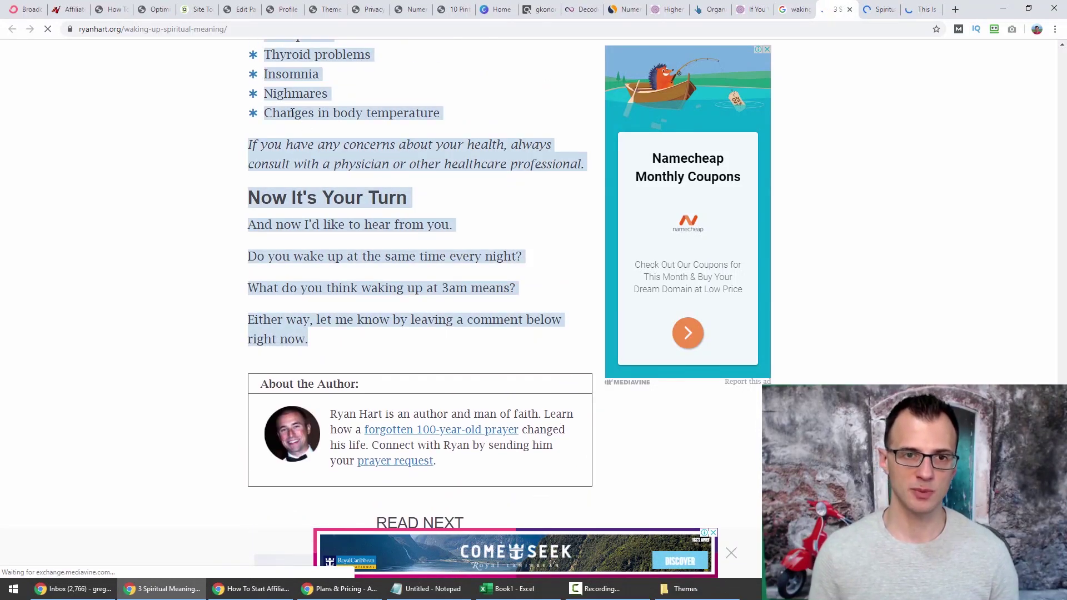
right_click(307, 120)
click(307, 122)
Launch Microsoft Word from the Windows search using 'doc'.
key(super)
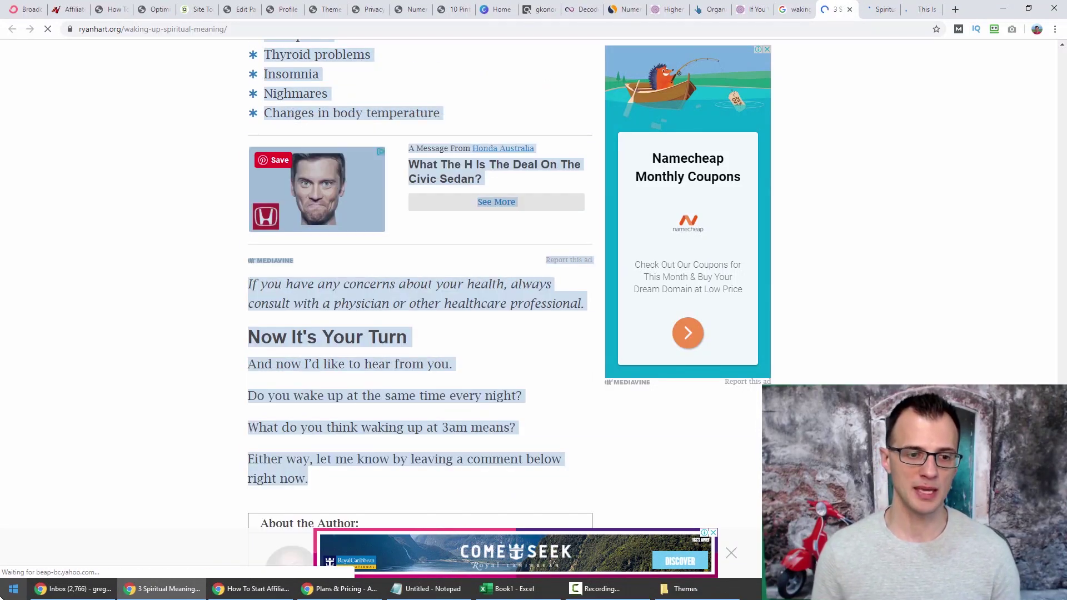
text(doc)
click(94, 284)
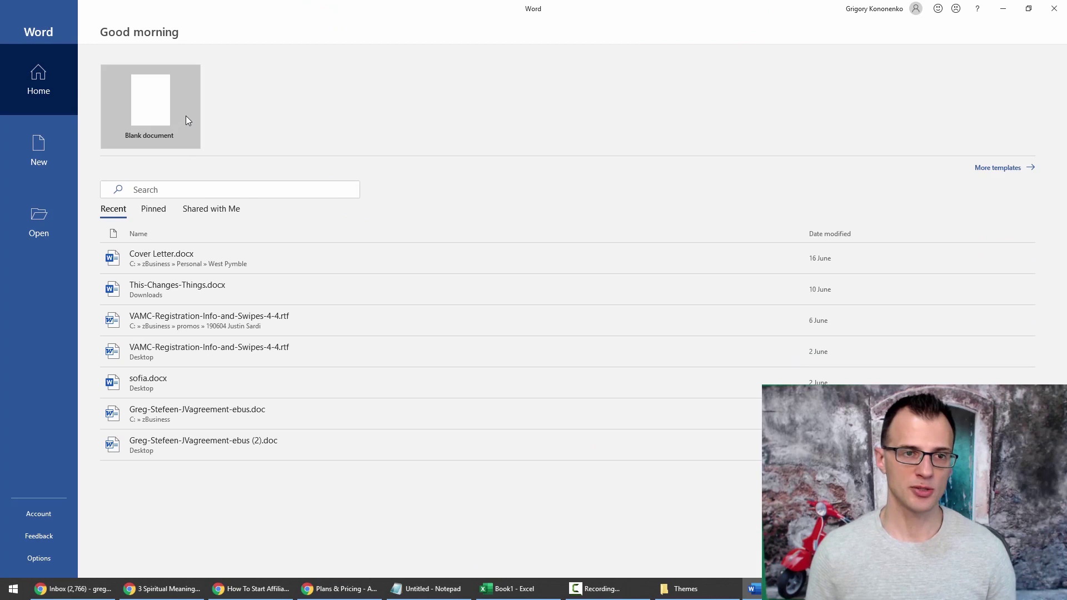
Paste the article into a blank Word document, confirm 777 words, and return to Chrome.
click(186, 115)
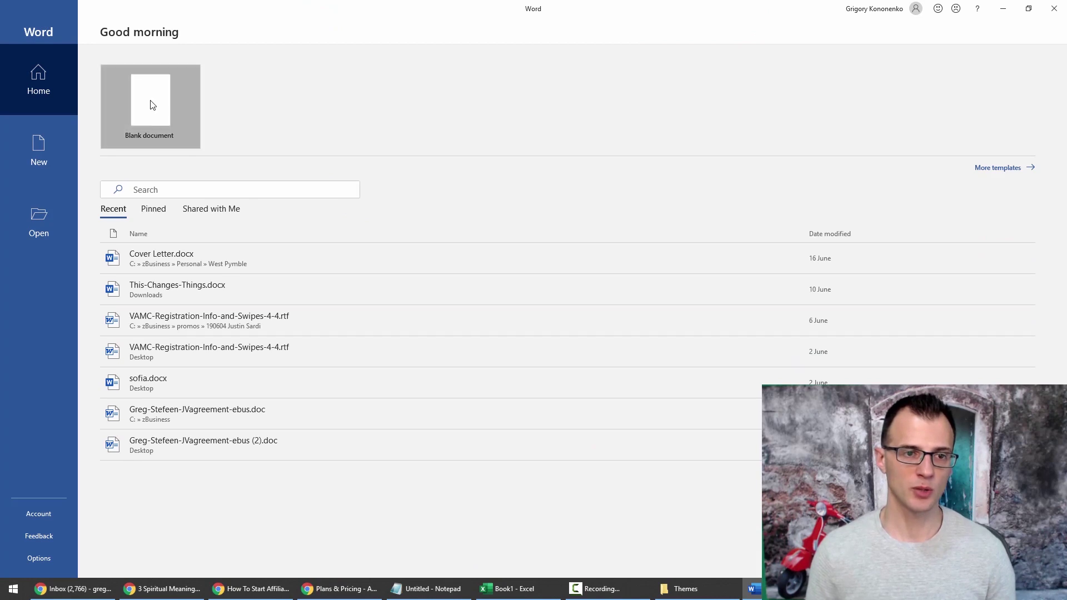
key(ctrl+v)
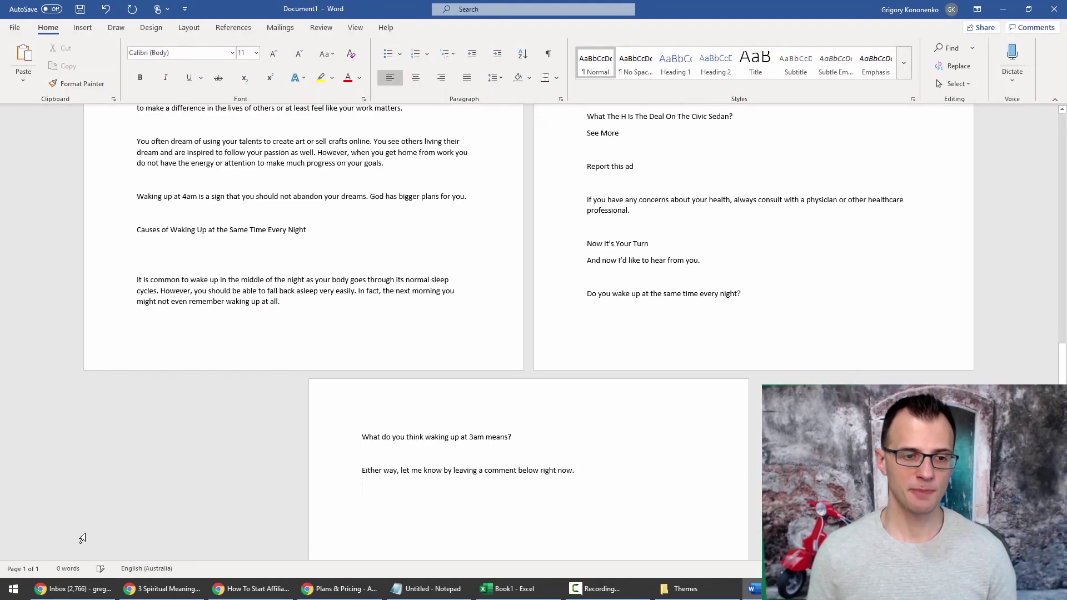
key(ctrl+a)
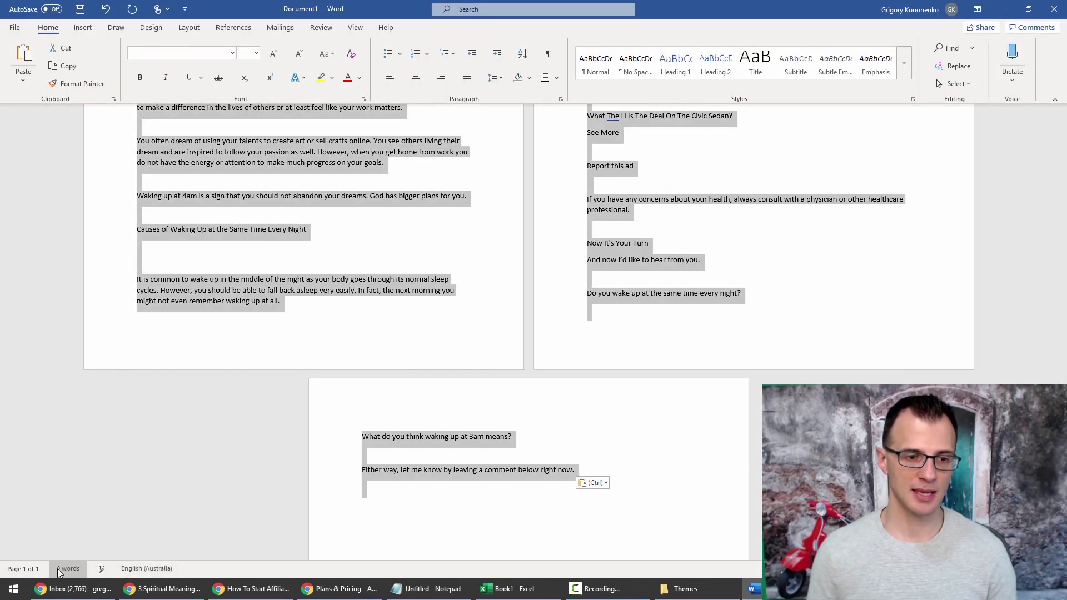
click(68, 568)
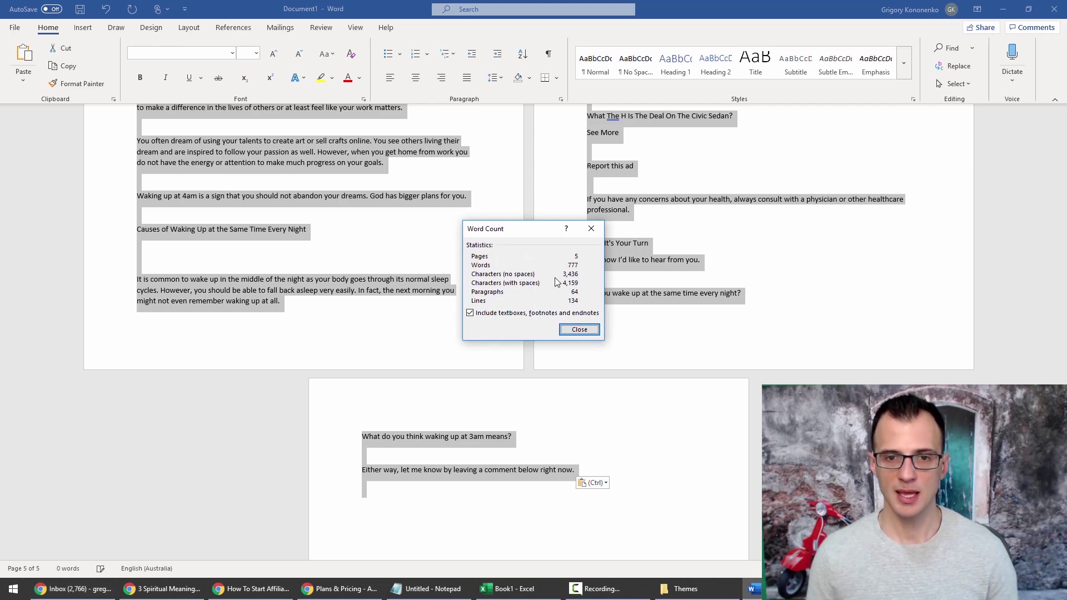
click(579, 330)
key(alt+Tab)
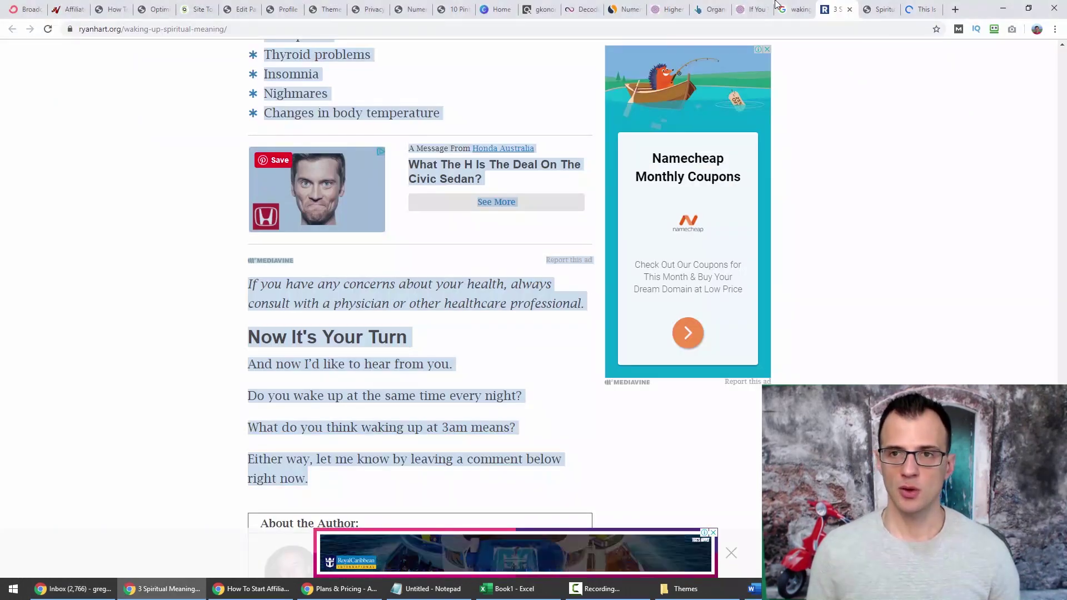
Review the outline's 1000-word aim, intro bullets and Reason 1 heading in Google Docs.
key(ctrl+shift+Tab)
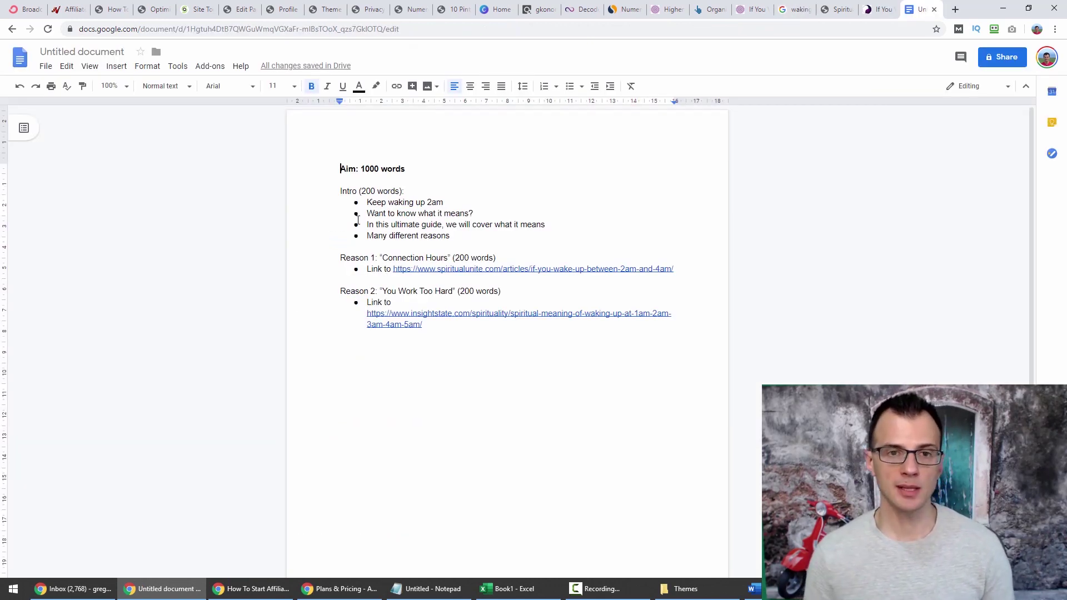
drag(325, 169, 427, 203)
click(416, 167)
drag(495, 238, 340, 191)
click(341, 190)
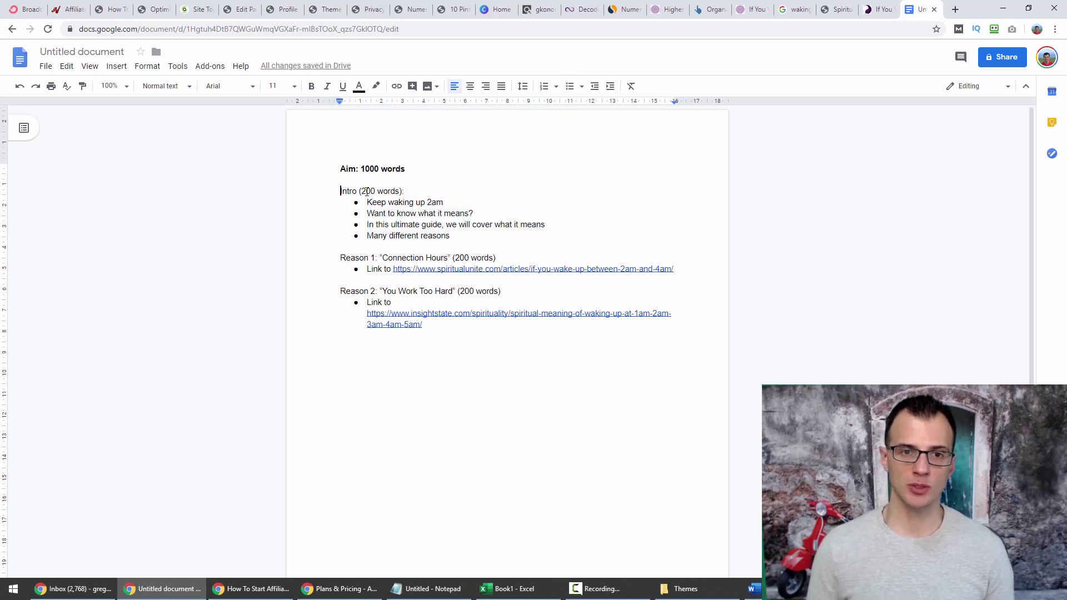
drag(377, 203, 438, 202)
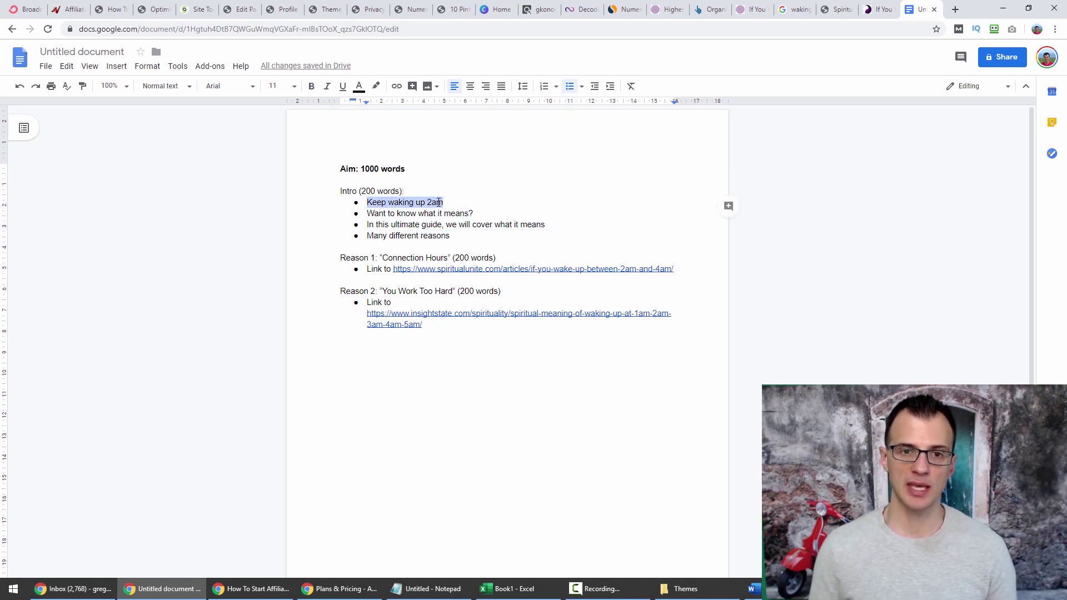
drag(368, 214, 343, 180)
click(472, 224)
click(390, 213)
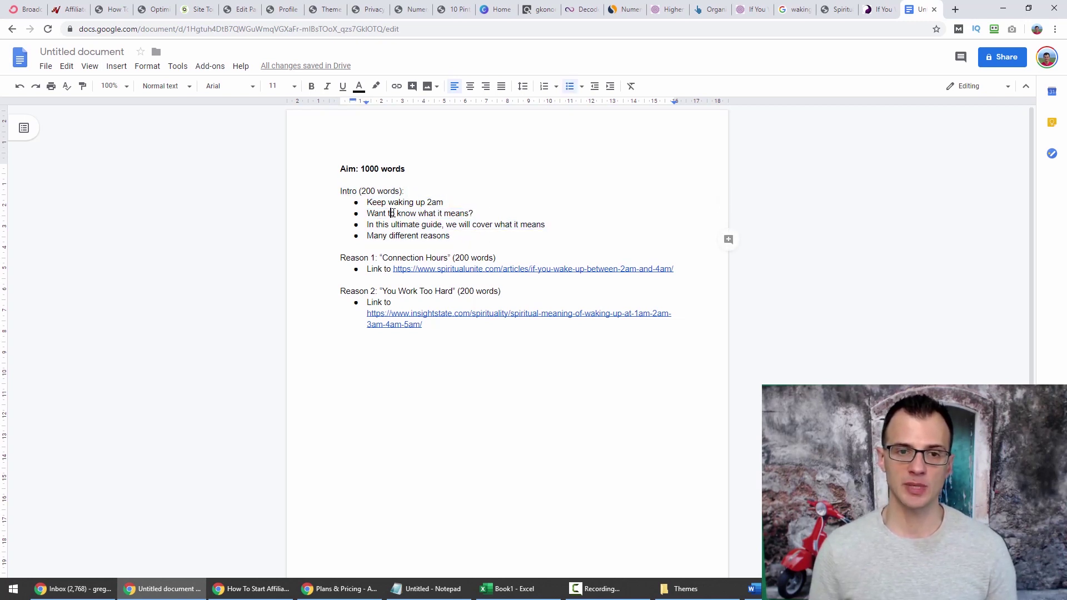
triple_click(403, 258)
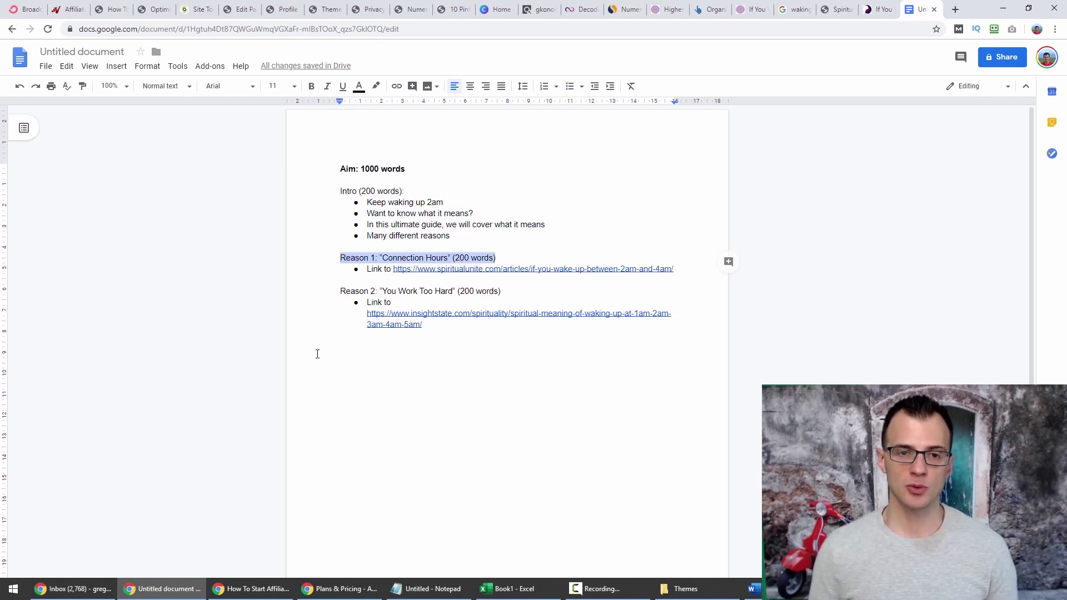
click(336, 365)
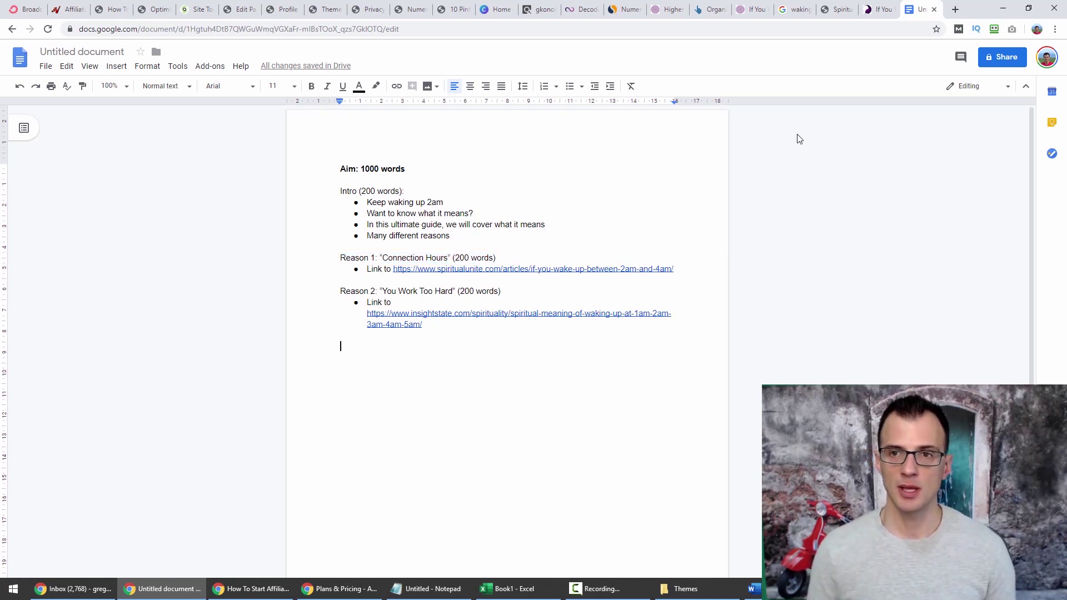
Compare the Connection Hours reason with the spiritualunite source article's connection hours sentence.
click(836, 9)
click(882, 10)
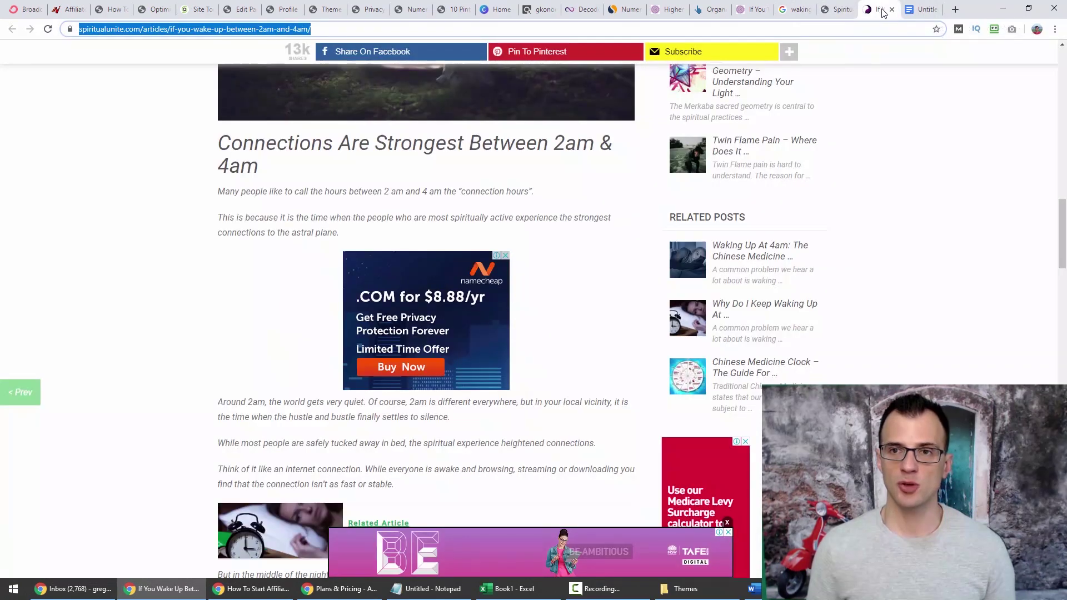
click(923, 9)
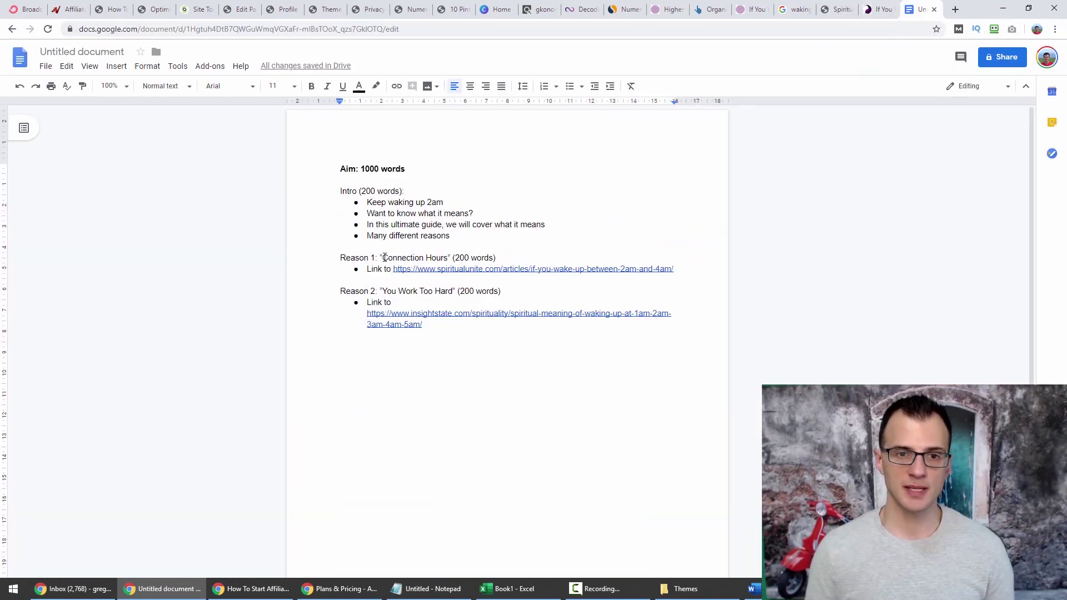
drag(381, 257, 481, 258)
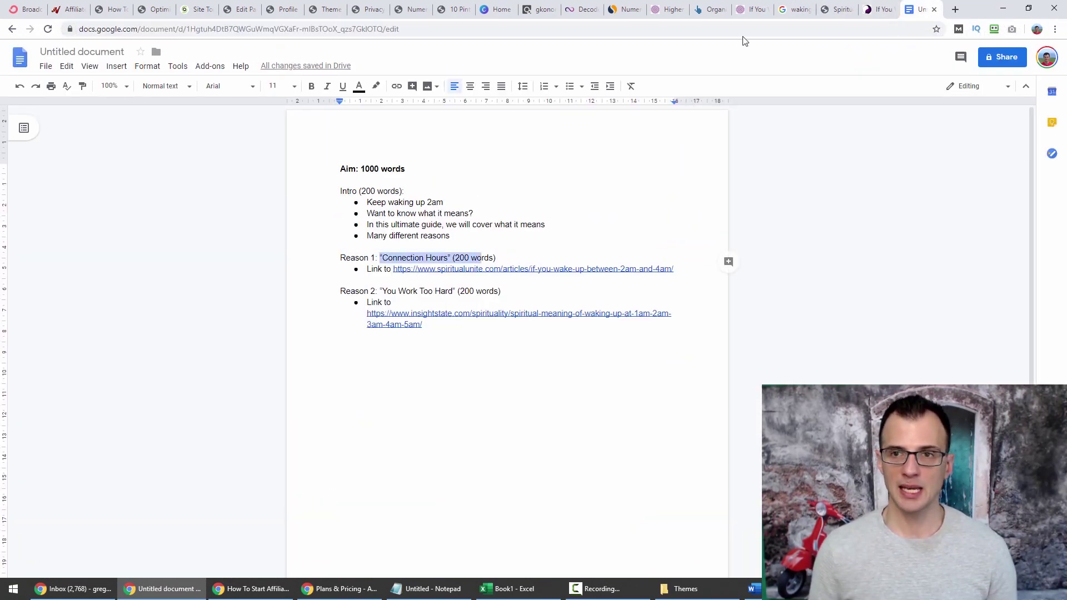
click(877, 6)
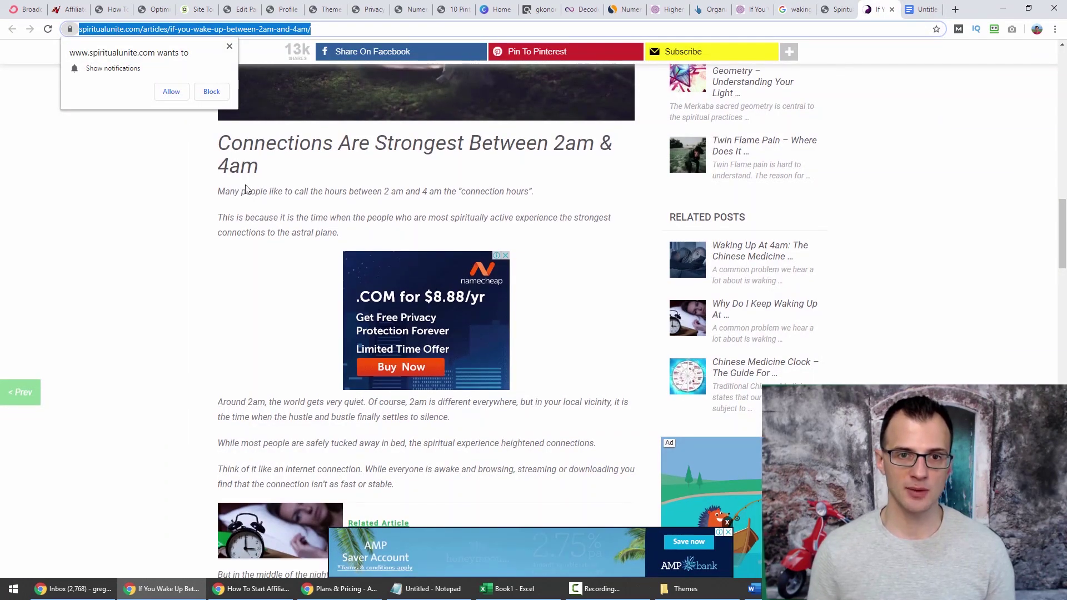
scroll(245, 191, up, 1)
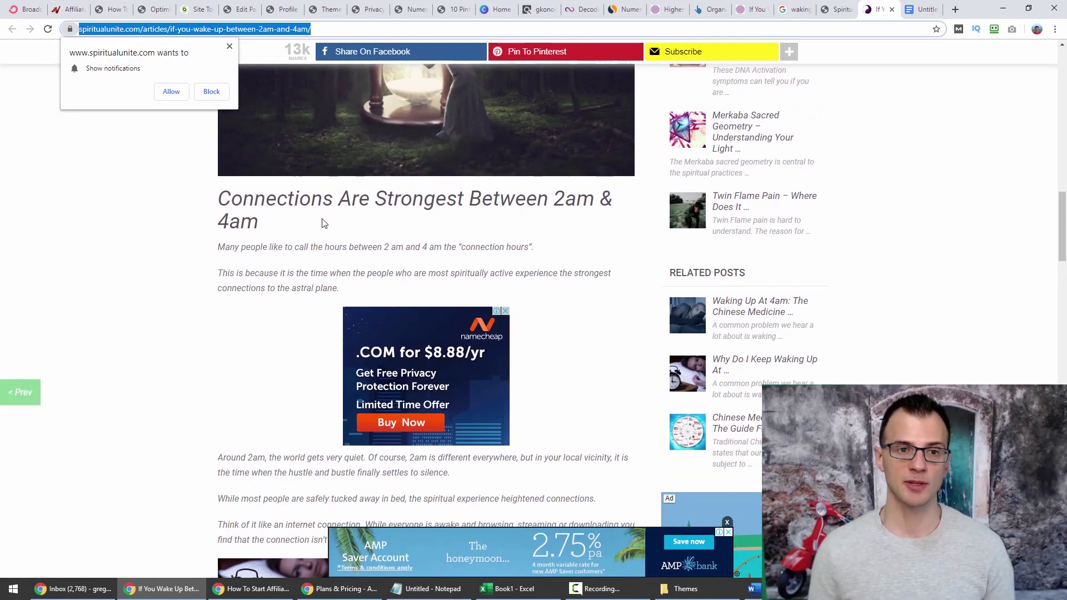
click(262, 261)
drag(218, 248, 456, 246)
triple_click(476, 245)
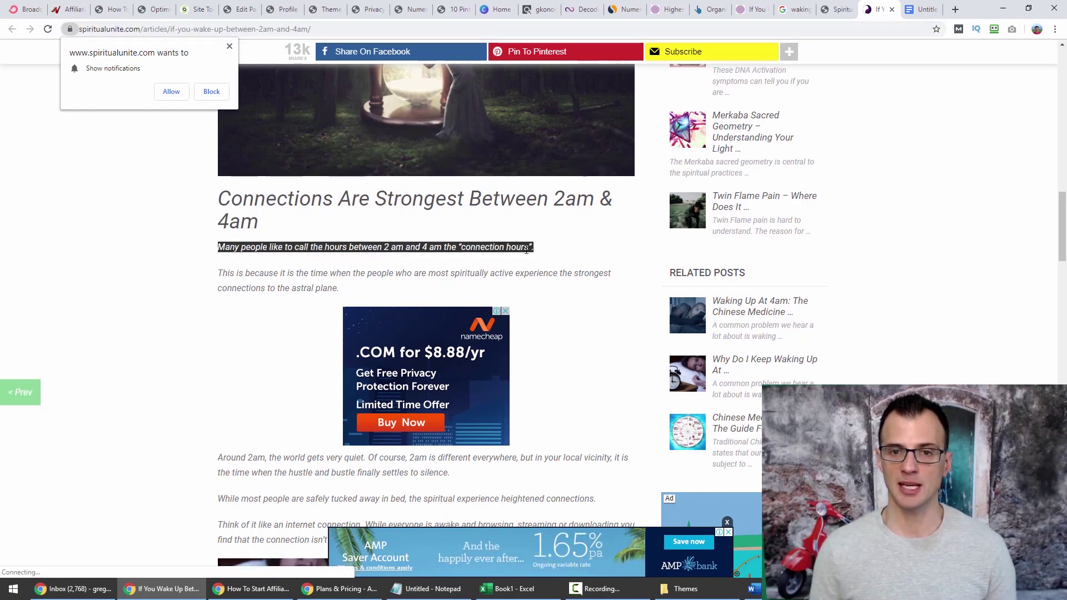
click(922, 10)
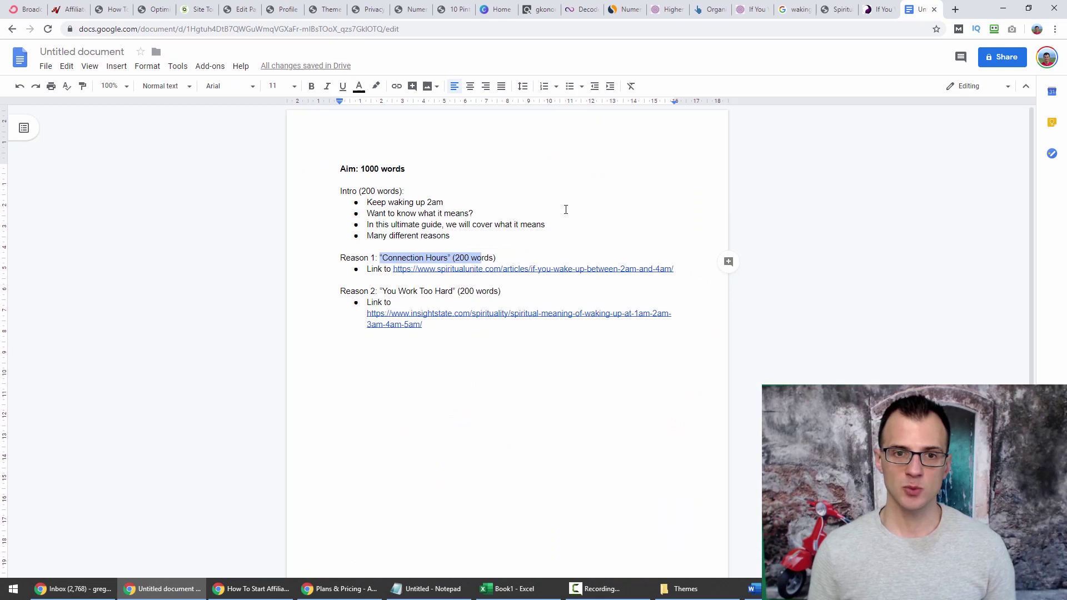
Look over the Reason 1 link line and the whole outline.
click(356, 257)
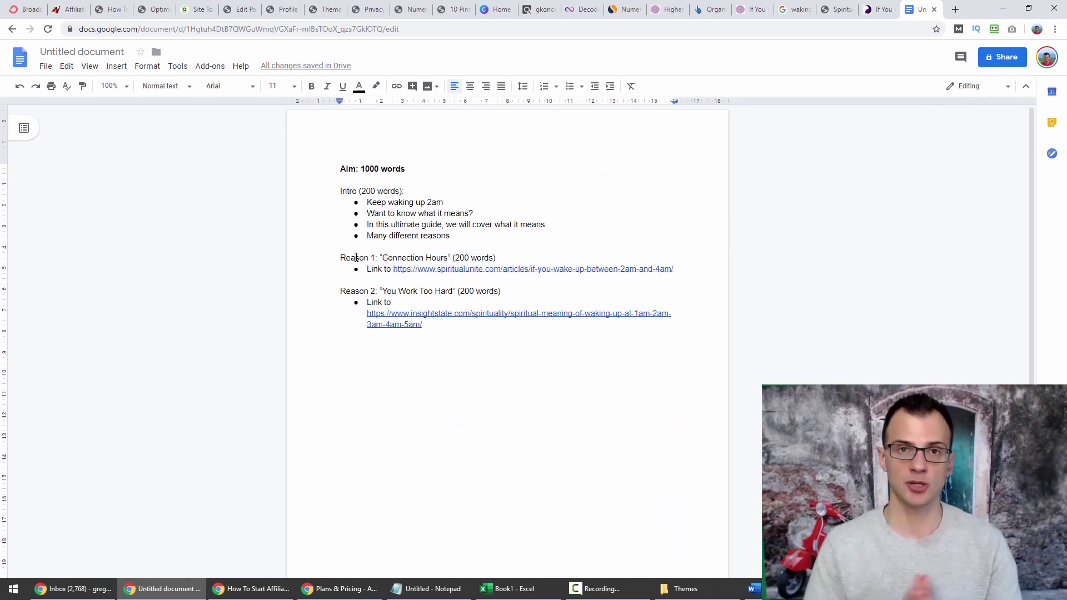
drag(368, 270, 441, 270)
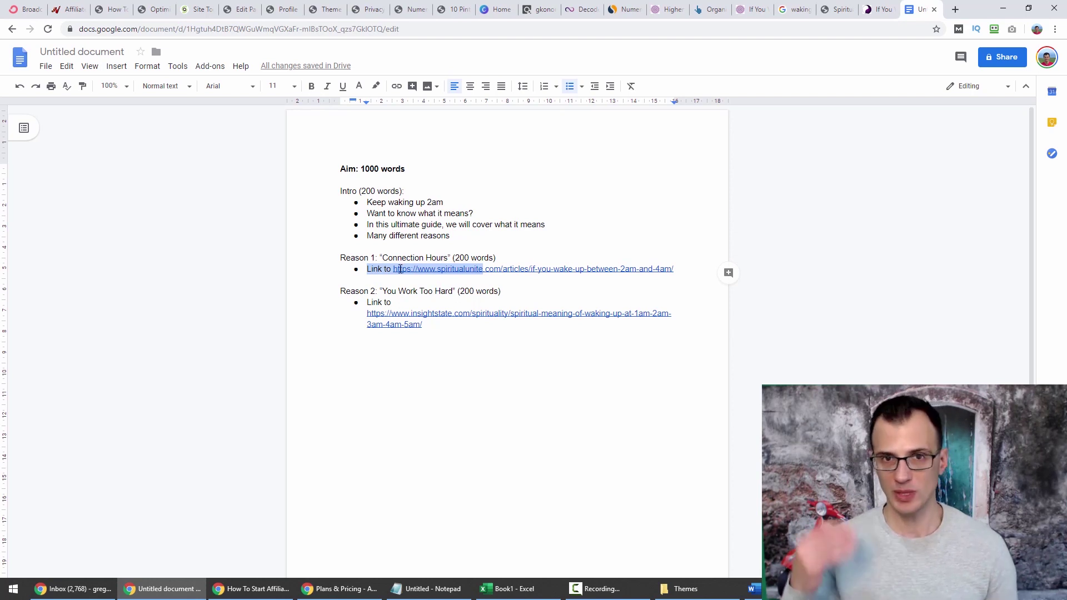
click(352, 269)
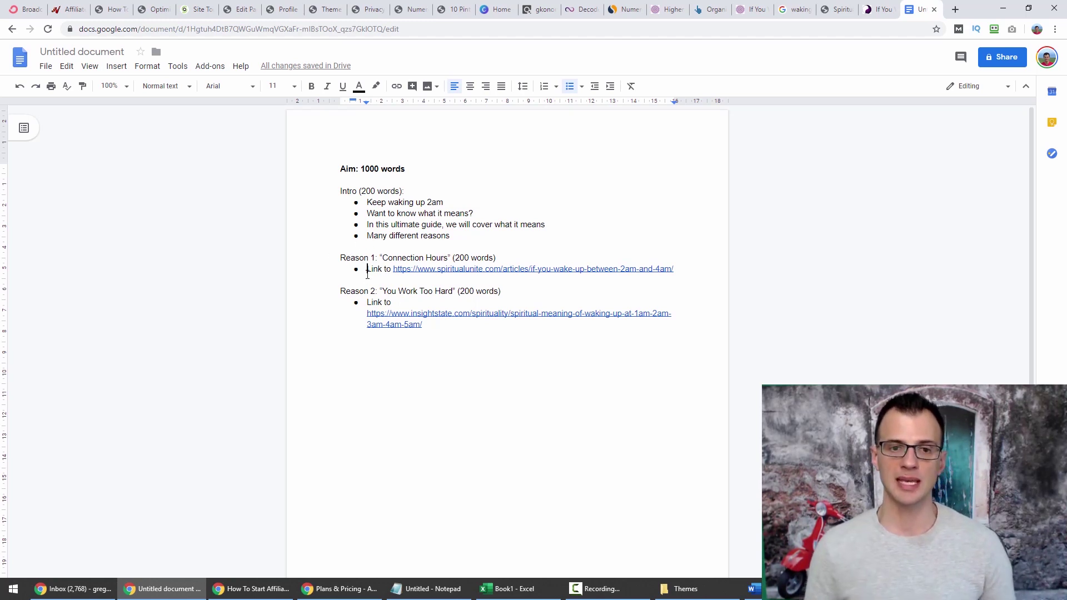
click(372, 405)
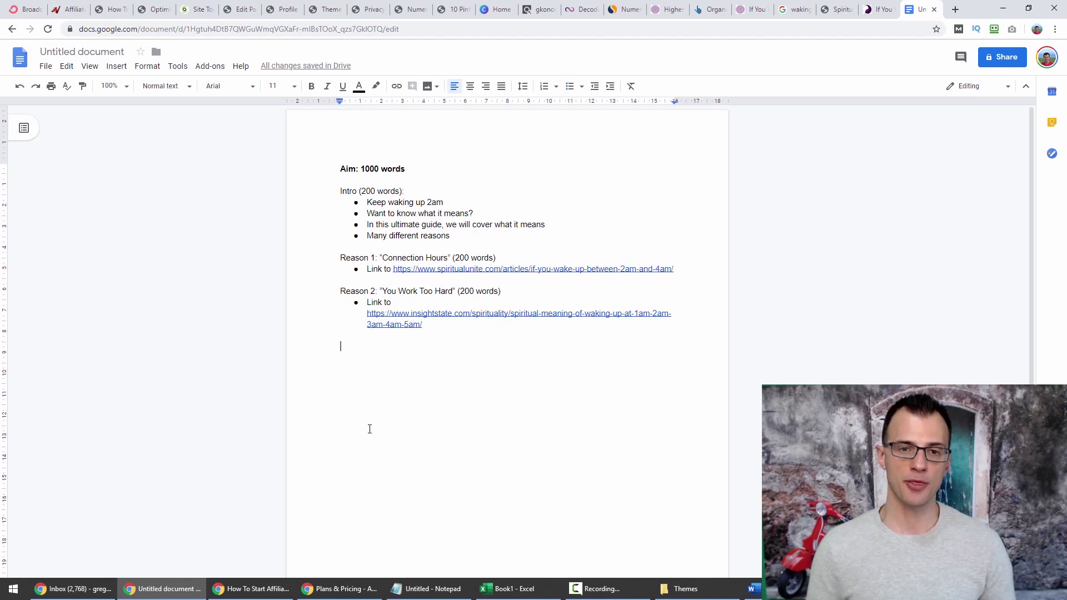
drag(327, 163, 367, 373)
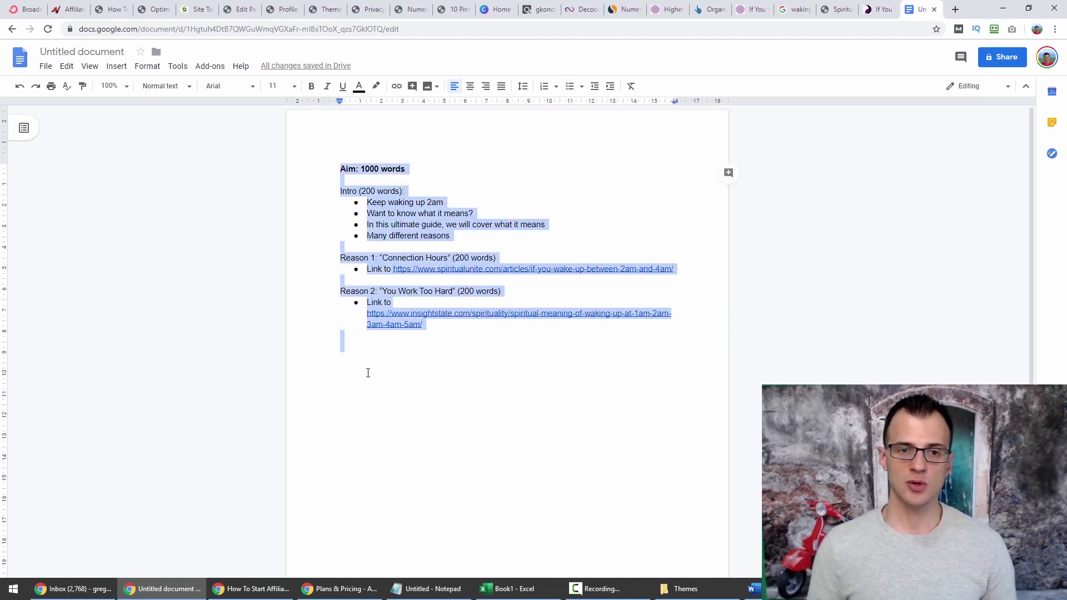
click(374, 389)
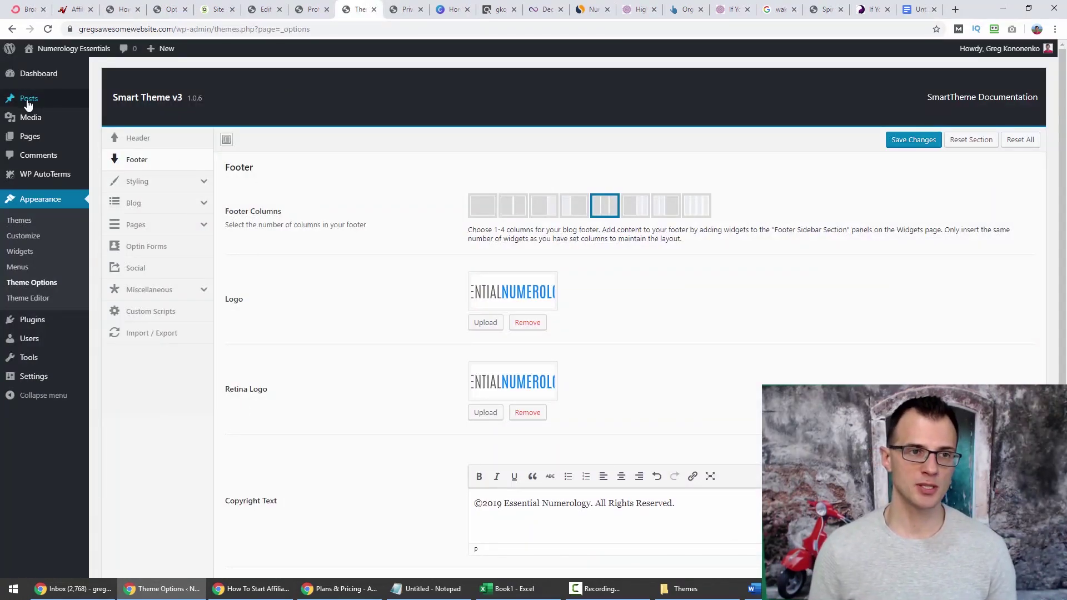
Start a new blog post and place the caret in its body.
mouse_move(34, 100)
click(111, 118)
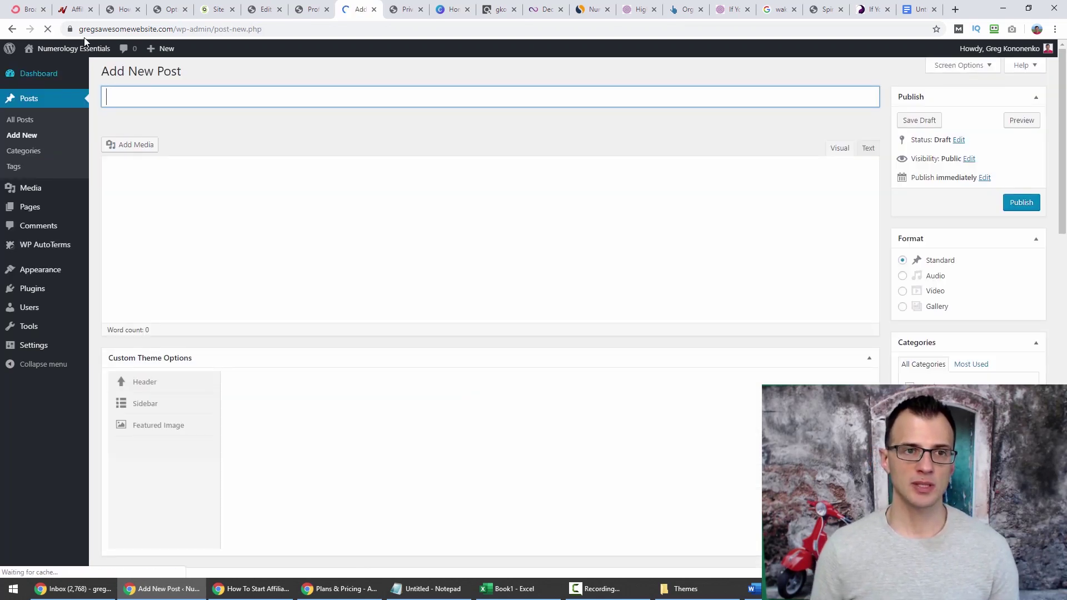
click(156, 219)
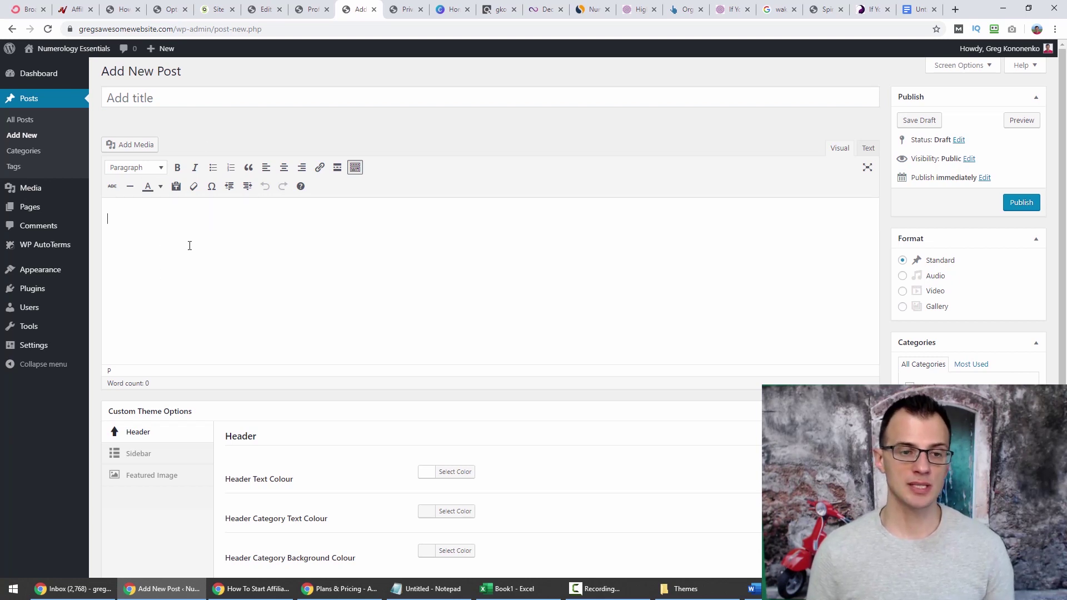
Search plugins for 'yoast', then install and activate Yoast SEO.
mouse_move(26, 295)
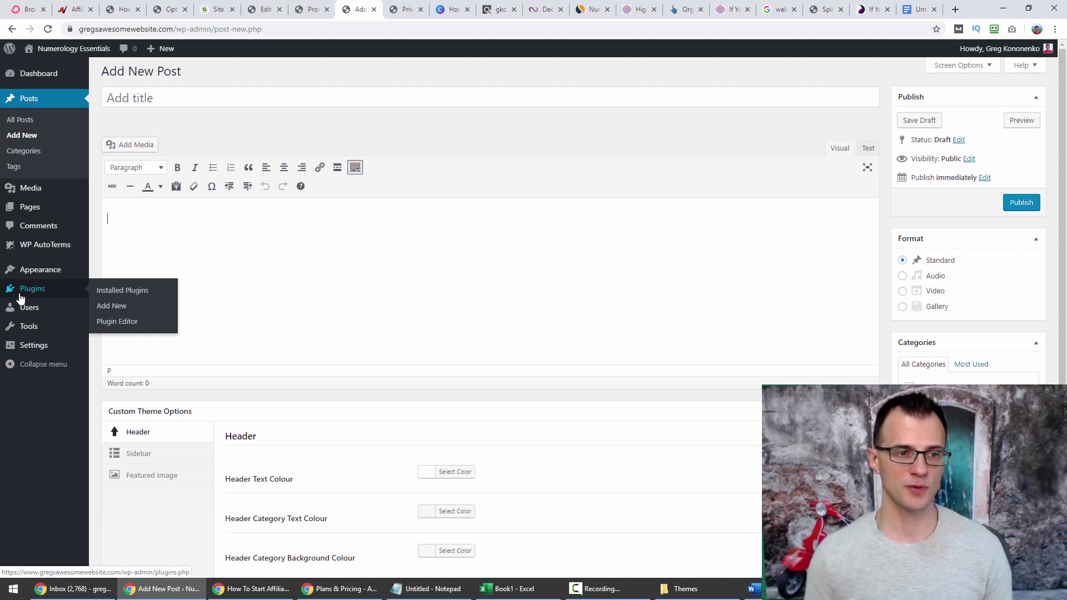
click(113, 307)
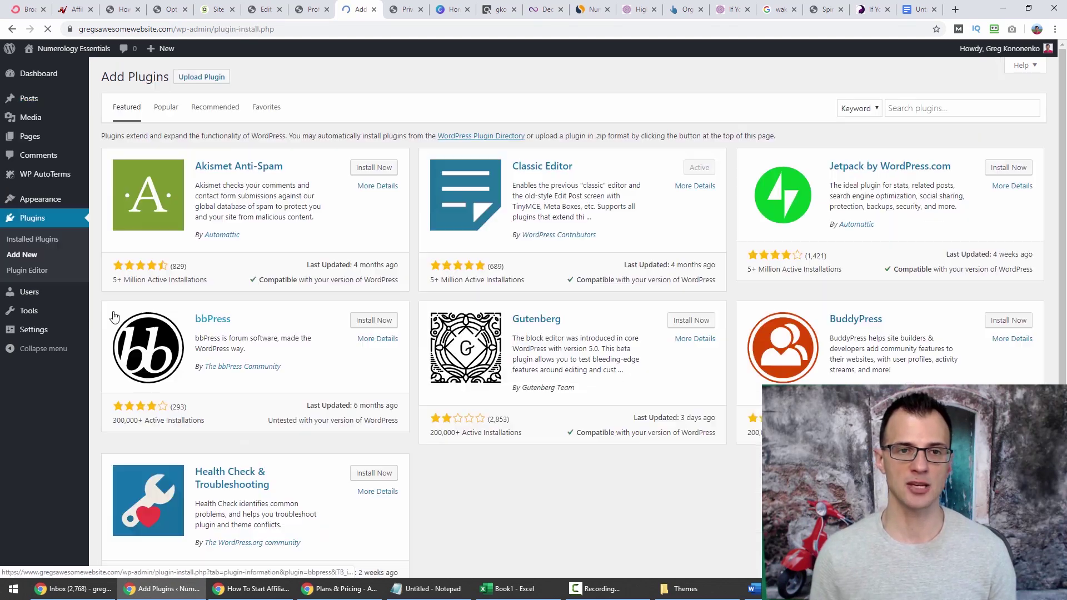
click(906, 106)
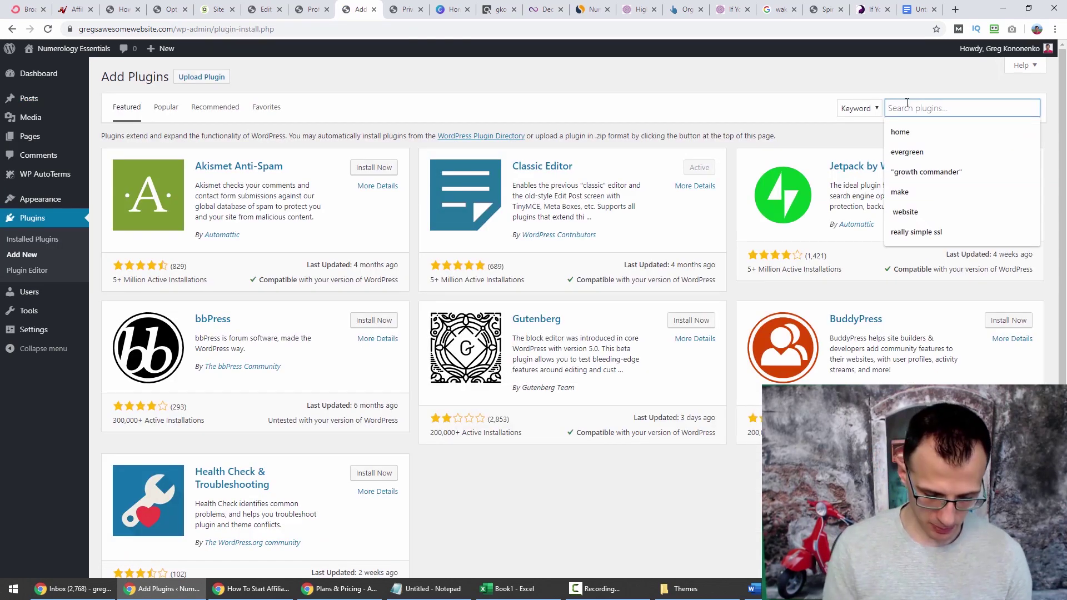
text(yoast seo)
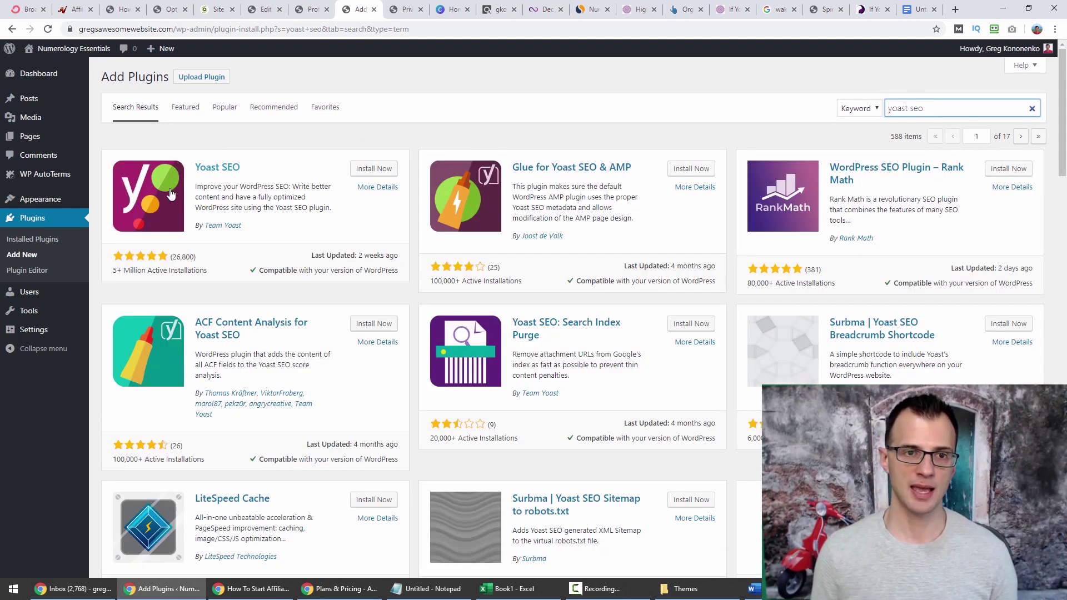
click(374, 168)
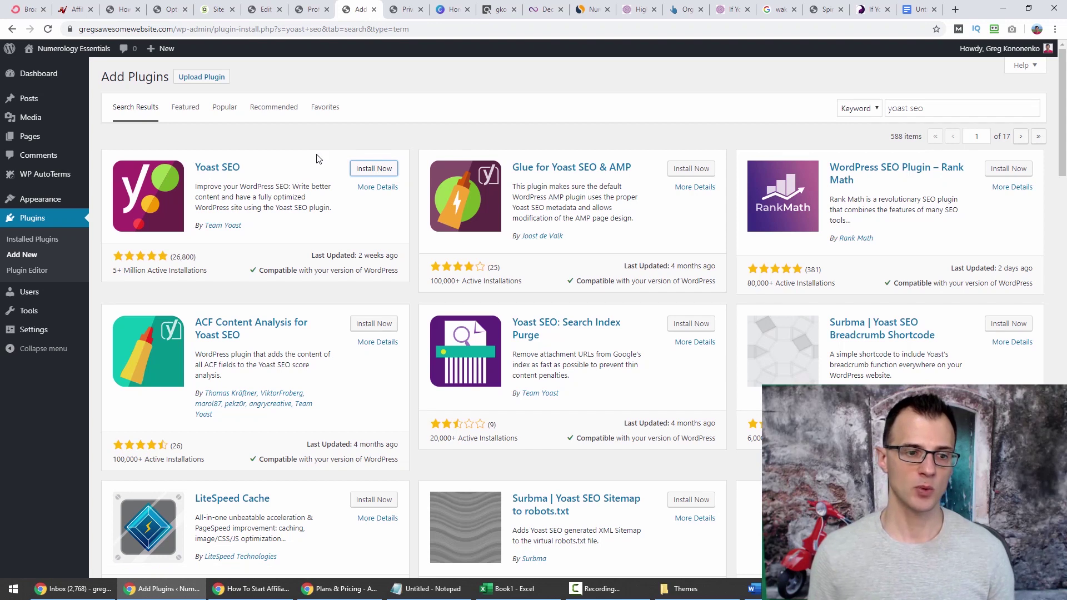
click(368, 170)
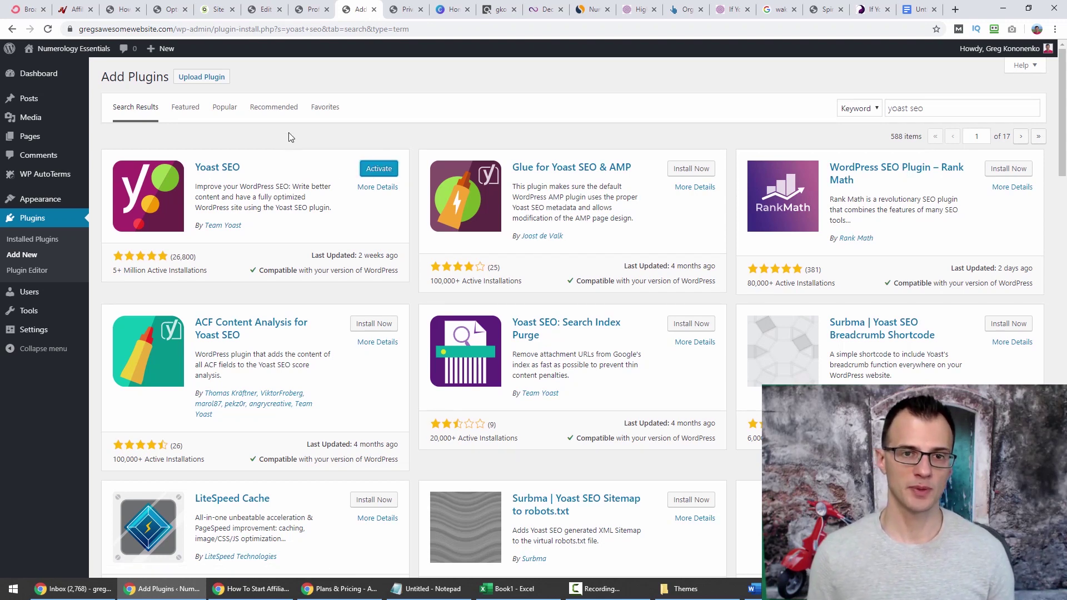
click(378, 174)
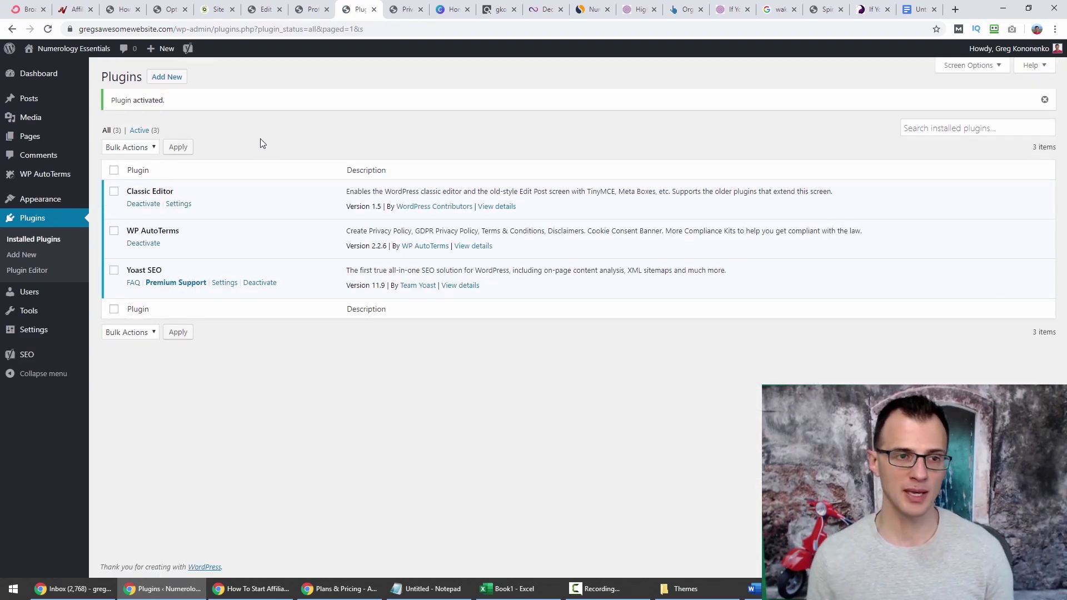
Open a blank new post and copy the search phrase from the Google results tab.
mouse_move(24, 362)
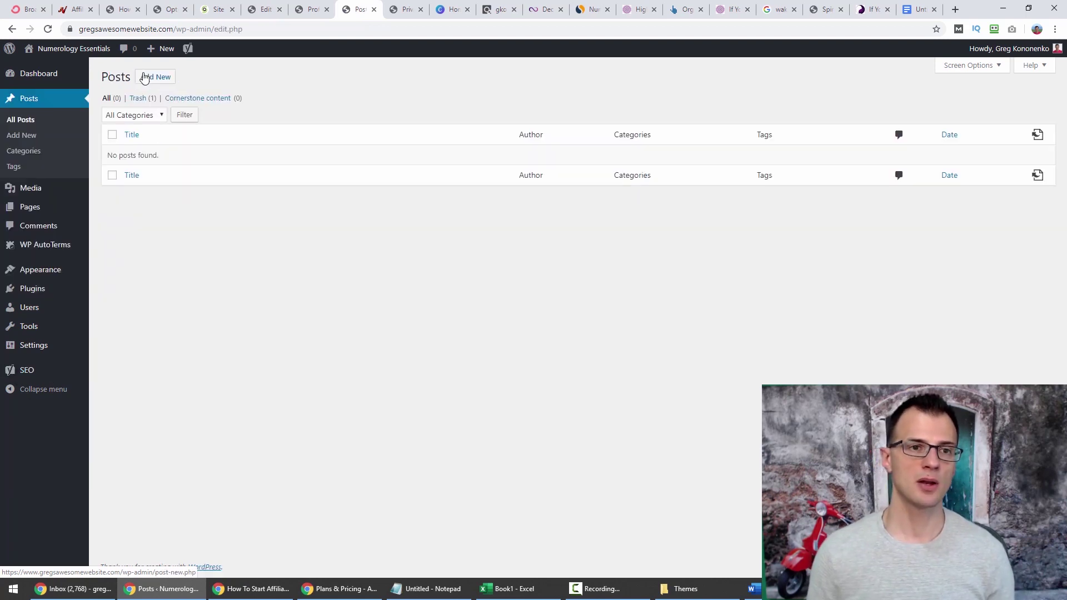
click(149, 78)
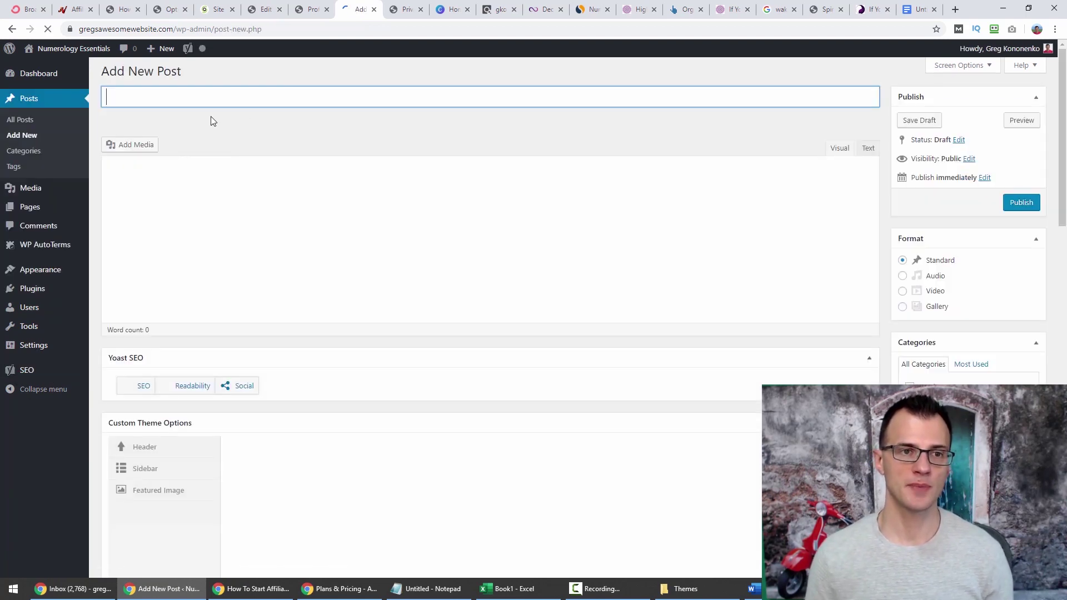
click(777, 8)
scroll(758, 255, up, 3)
scroll(661, 233, down, 2)
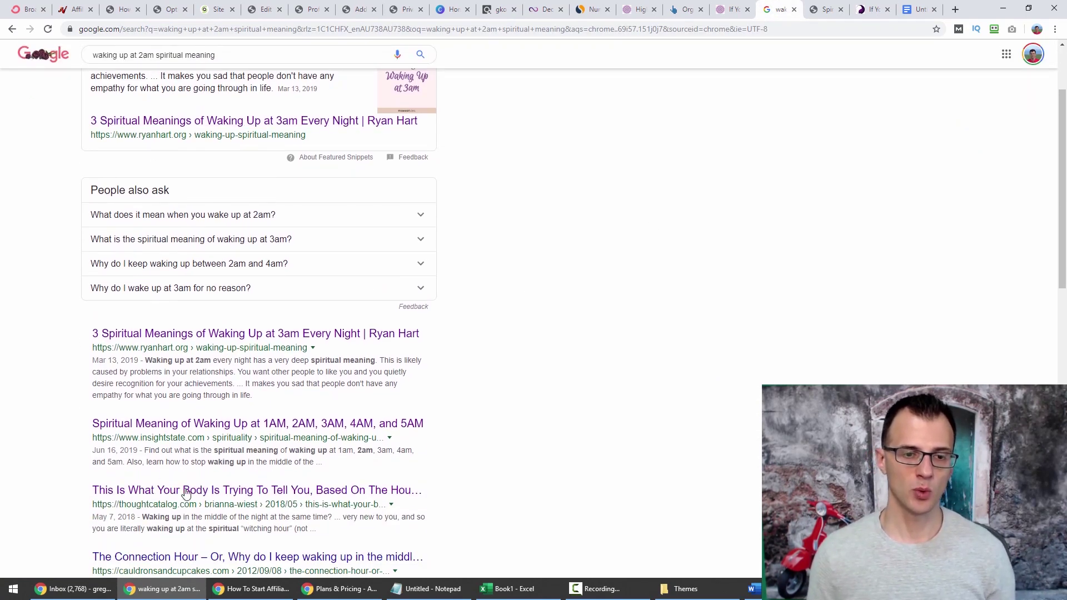
scroll(207, 251, down, 2)
scroll(207, 252, down, 4)
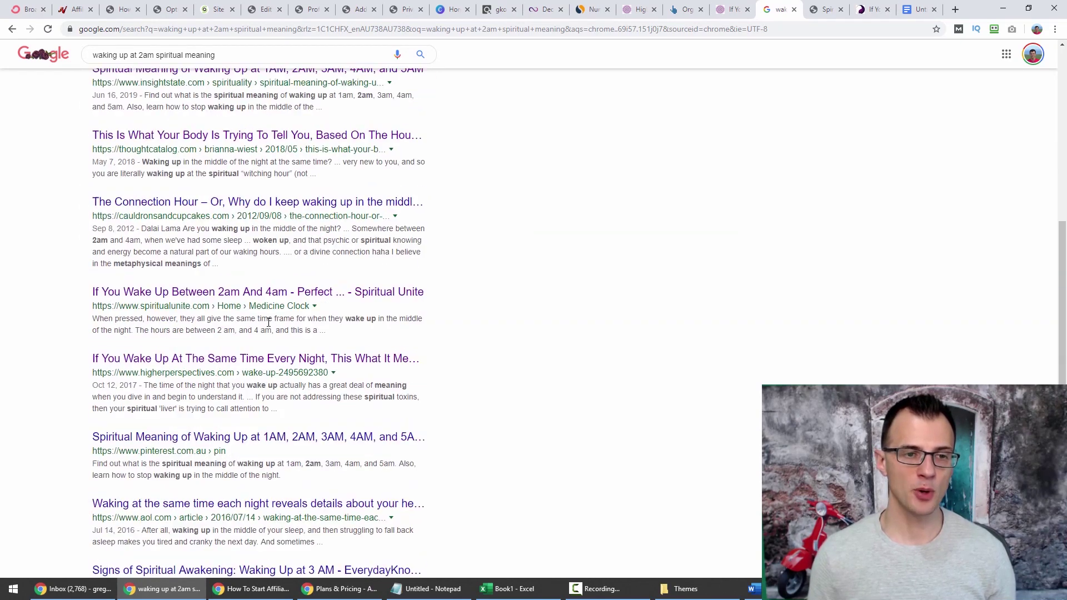
scroll(309, 321, up, 8)
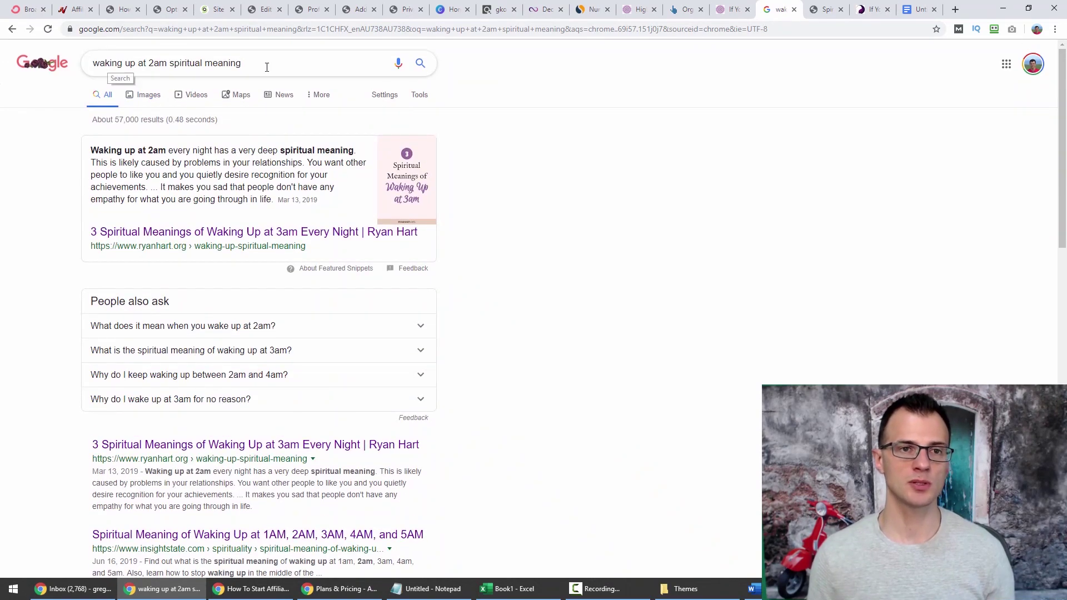
drag(264, 60, 90, 63)
key(ctrl+c)
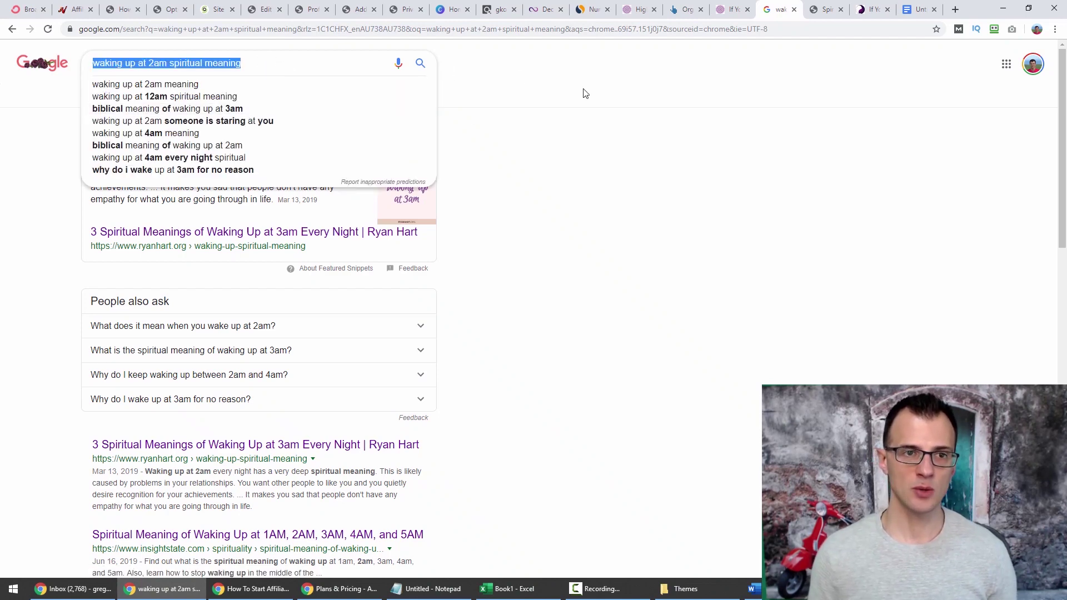
click(527, 94)
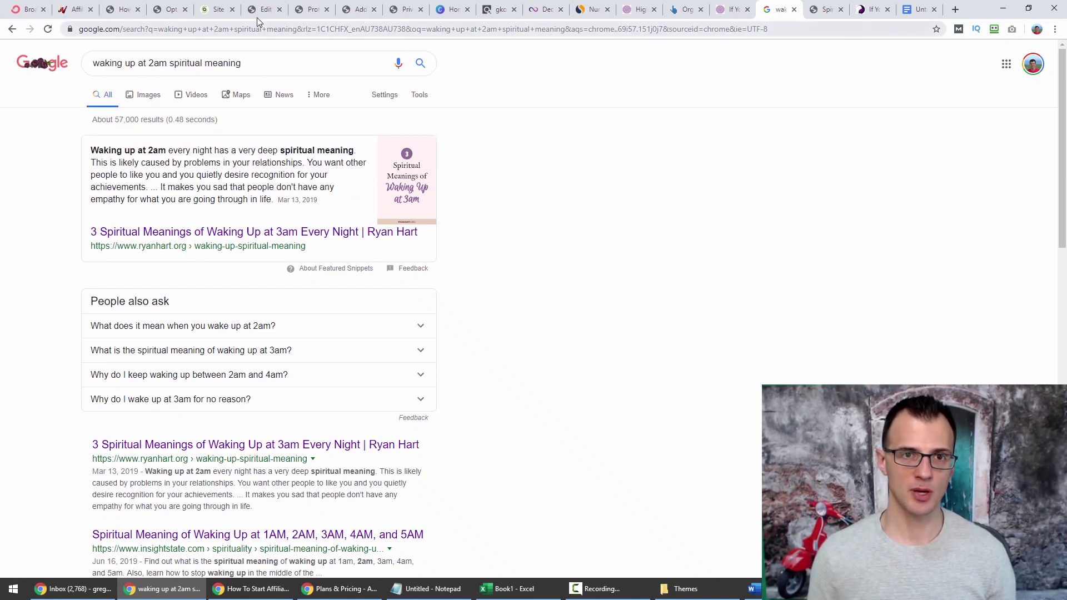
click(259, 12)
click(361, 11)
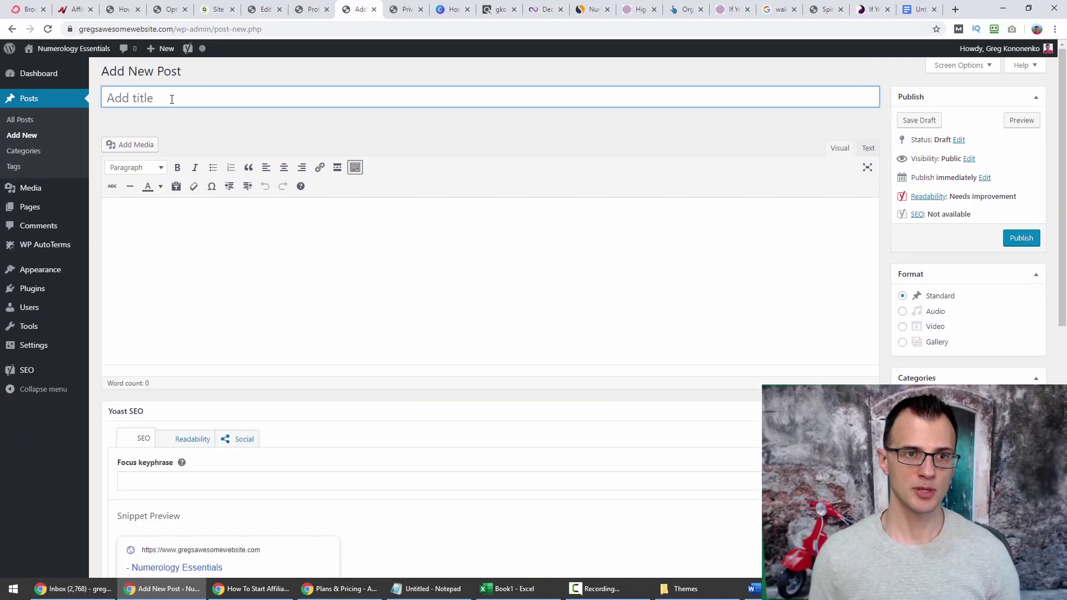
Paste and capitalize the title 'Waking Up at 2am Spiritual Meaning: Ultimate Guide'.
key(ctrl+v)
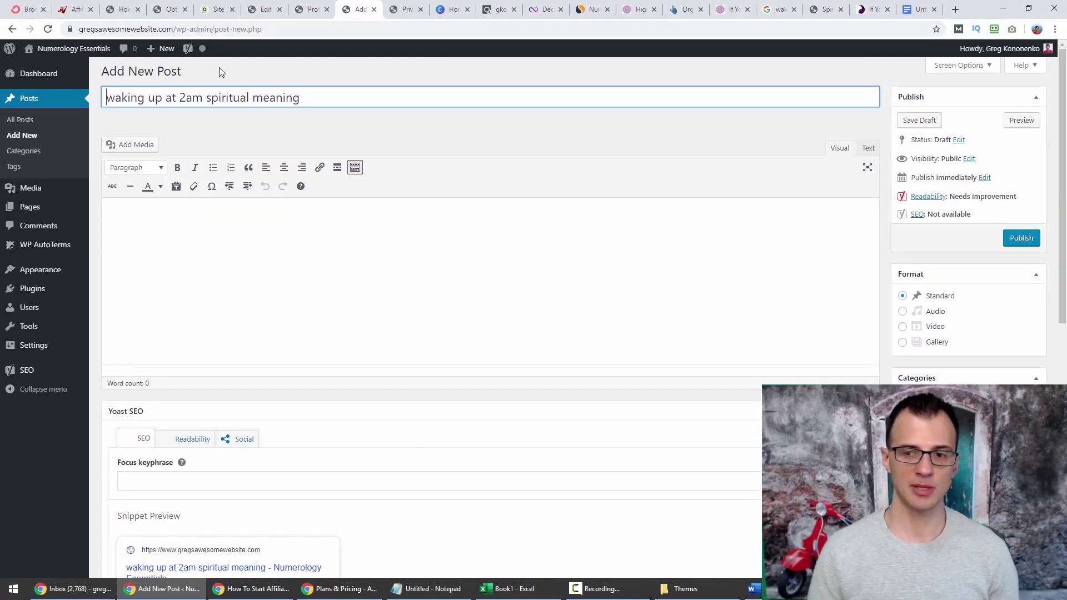
key(Delete)
text(W)
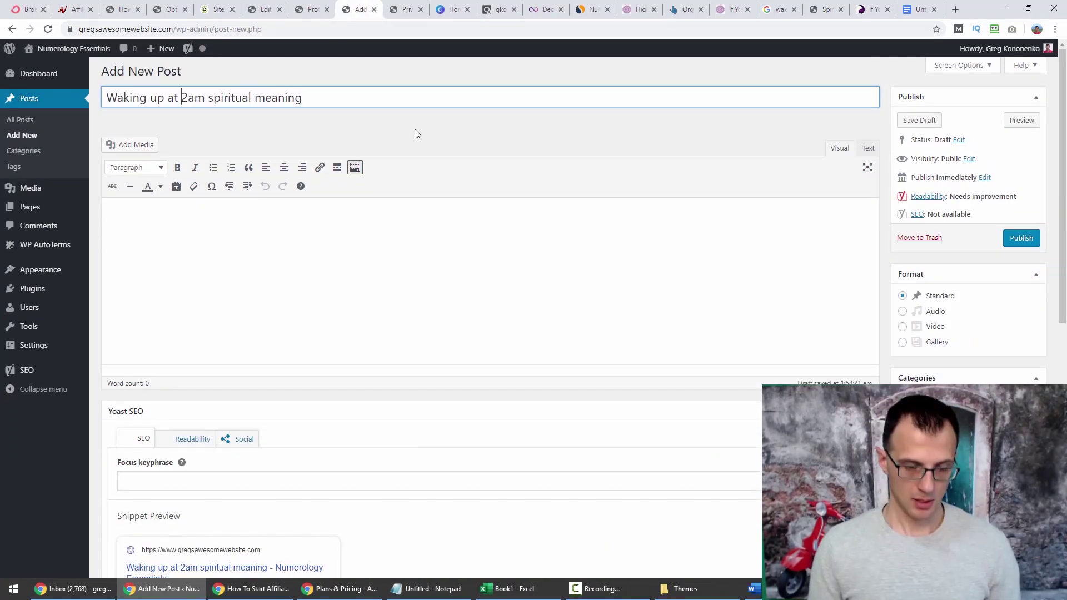
key(ctrl+Right)
key(ctrl+Right)
key(ctrl+Right)
key(ctrl+Right)
key(Delete)
text(S)
key(ctrl+Right)
key(Delete)
text(M)
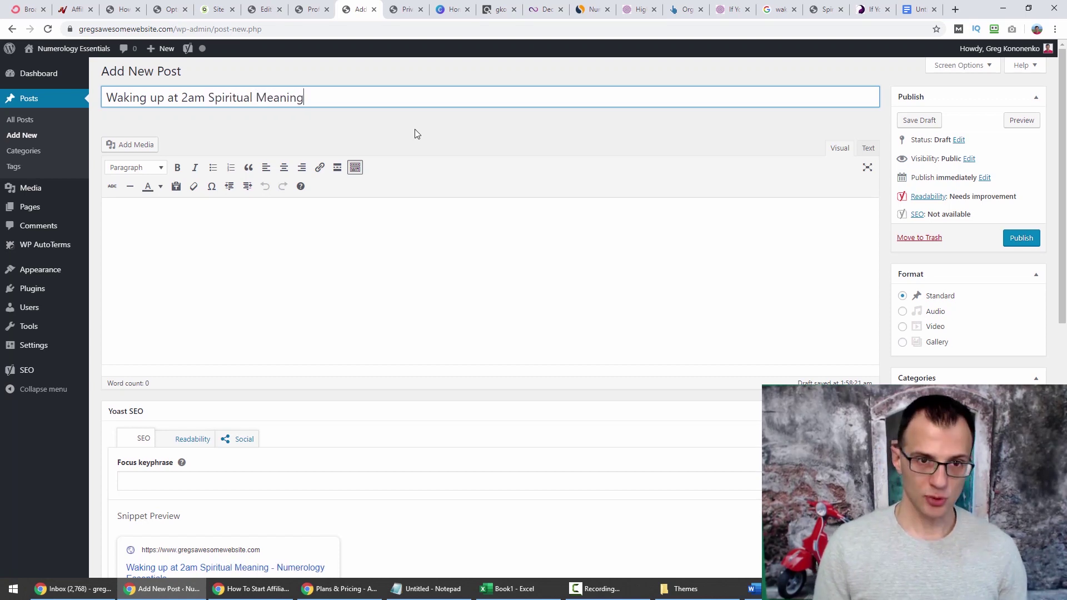
key(End)
text(: Ultimate Guide)
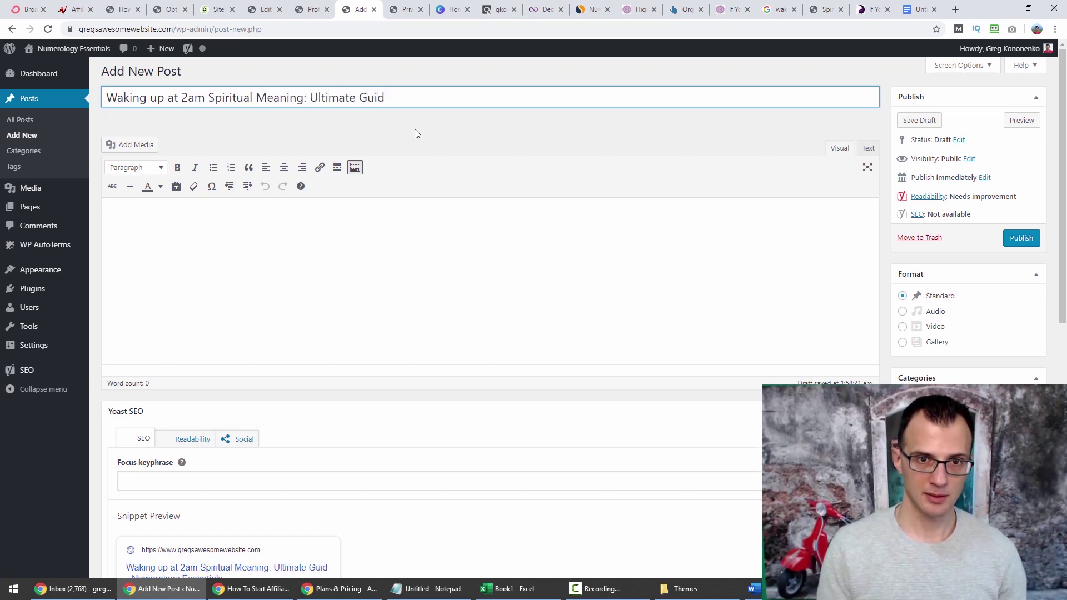
click(155, 99)
key(BackSpace)
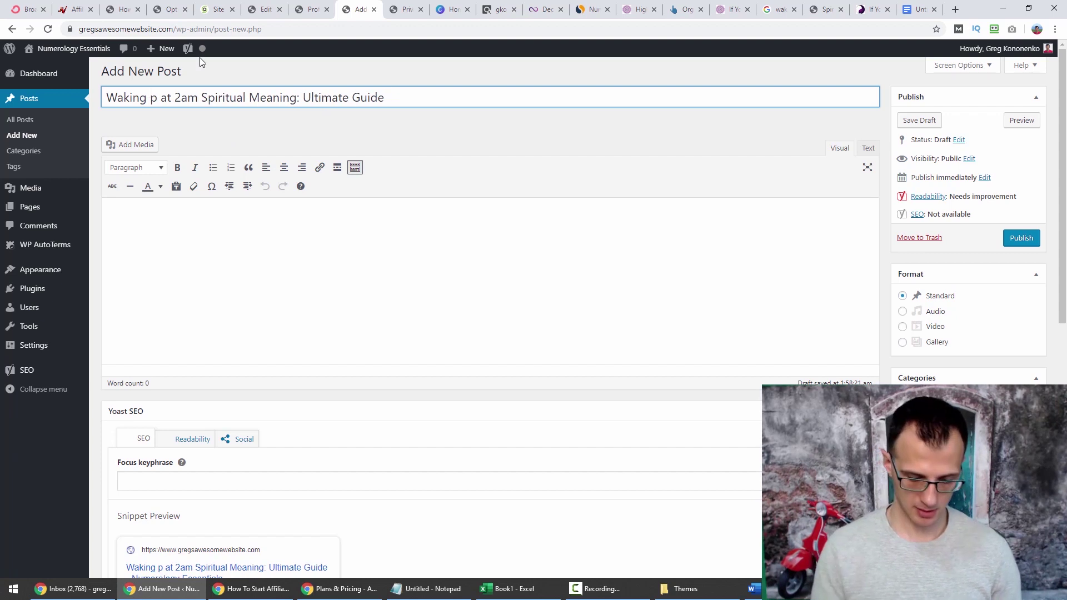
text(U)
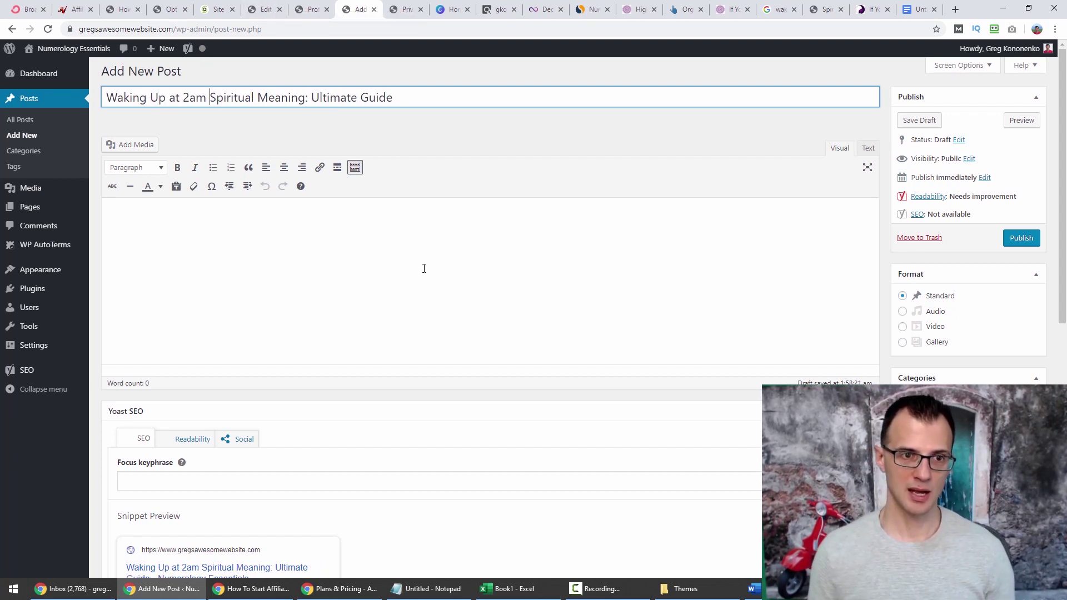
Paste 'waking up at 2am spiritual meaning' as the Yoast focus keyphrase.
click(361, 225)
scroll(143, 350, down, 5)
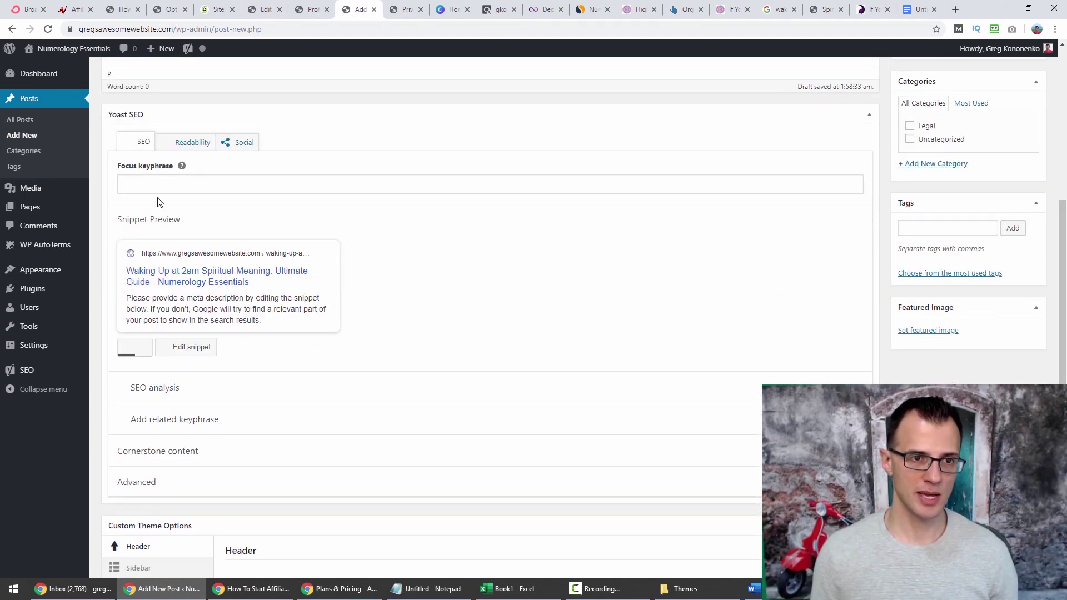
click(142, 183)
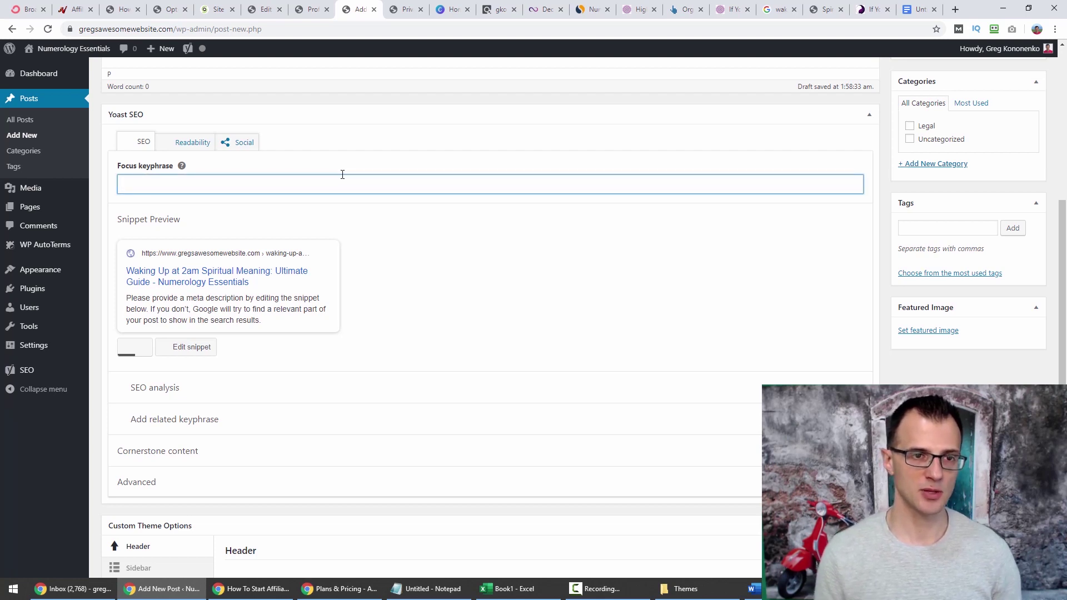
key(ctrl+v)
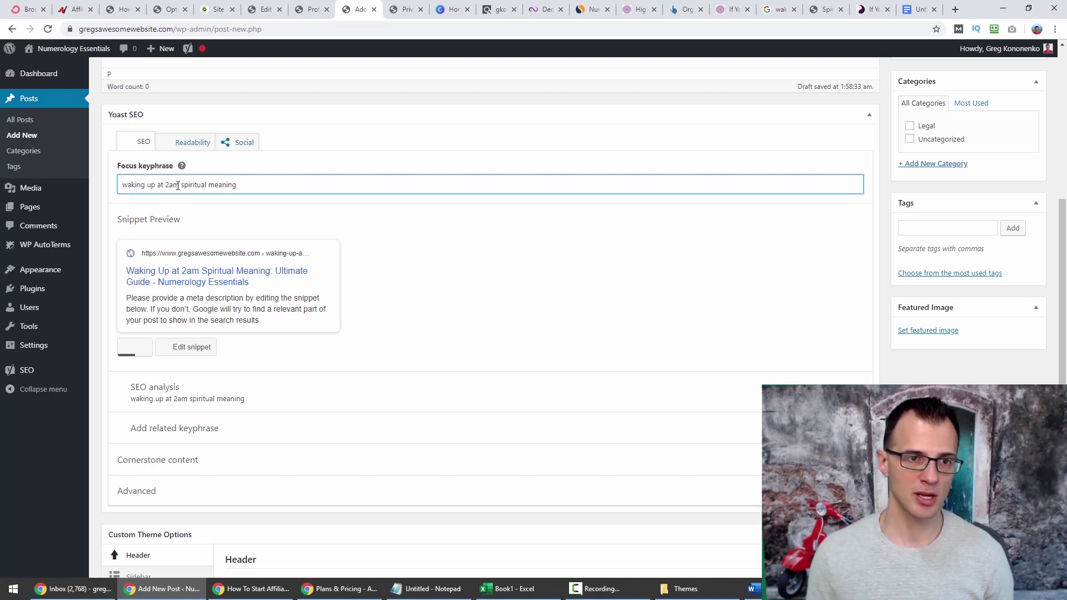
scroll(284, 413, up, 1)
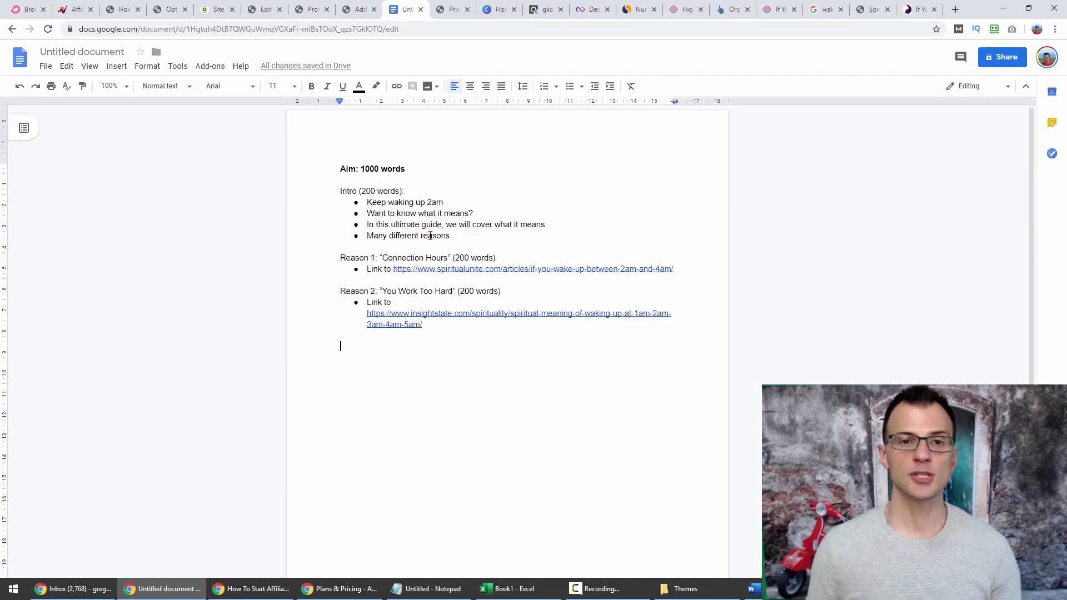
Compare the outline with the post's intro paragraphs and Reason 1 line.
drag(340, 168, 451, 236)
click(389, 191)
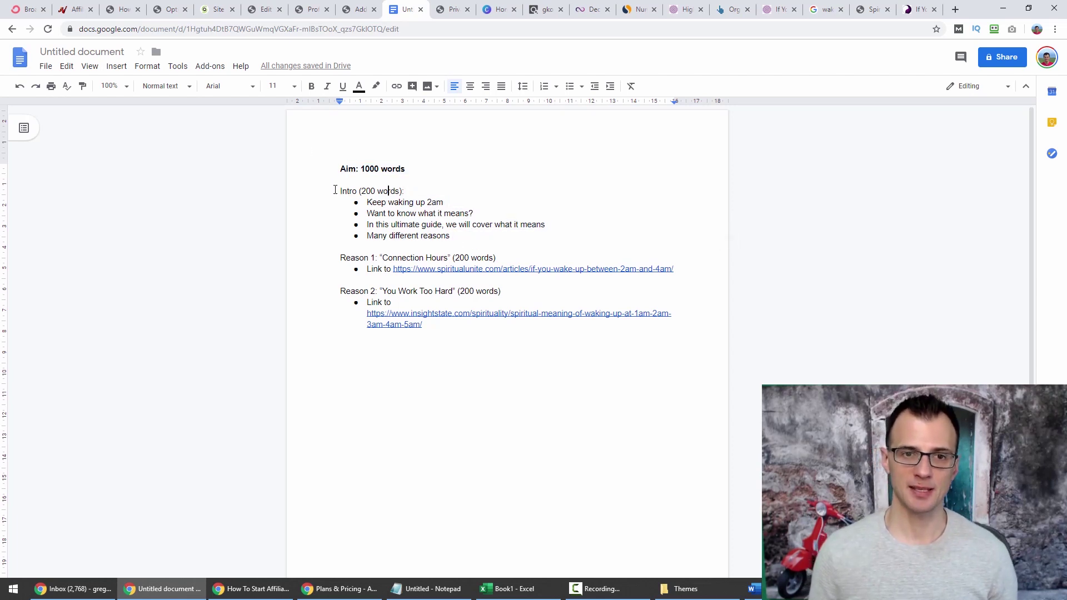
drag(340, 190, 350, 190)
click(376, 482)
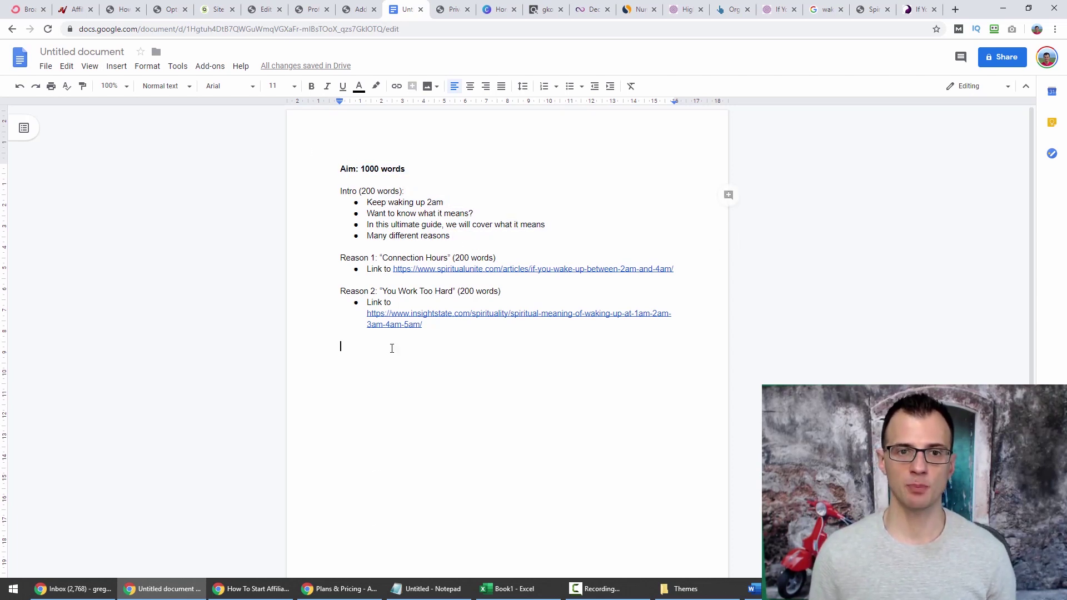
click(357, 7)
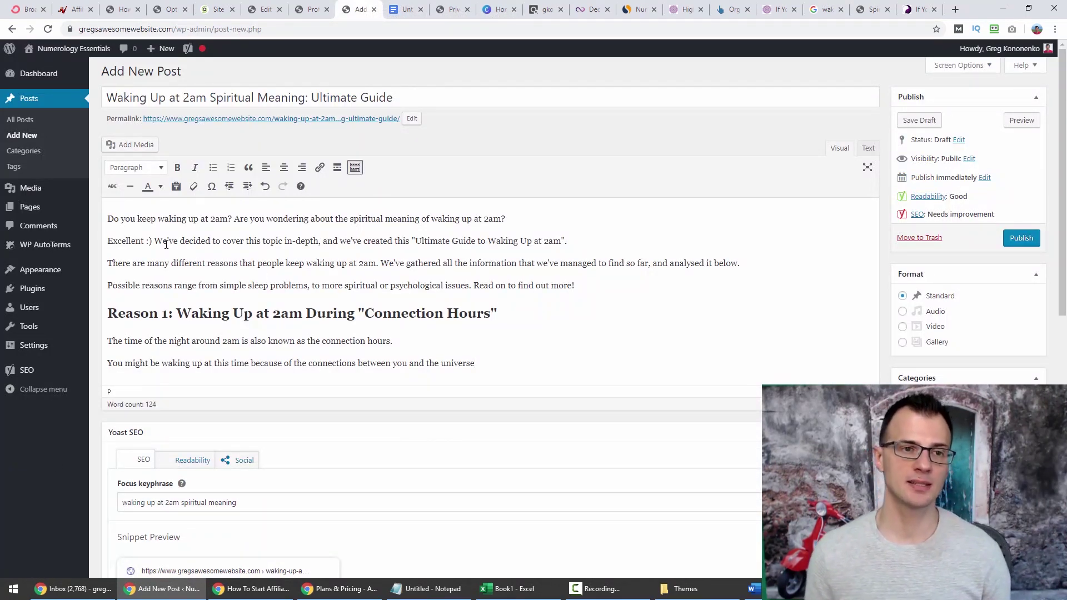
click(406, 5)
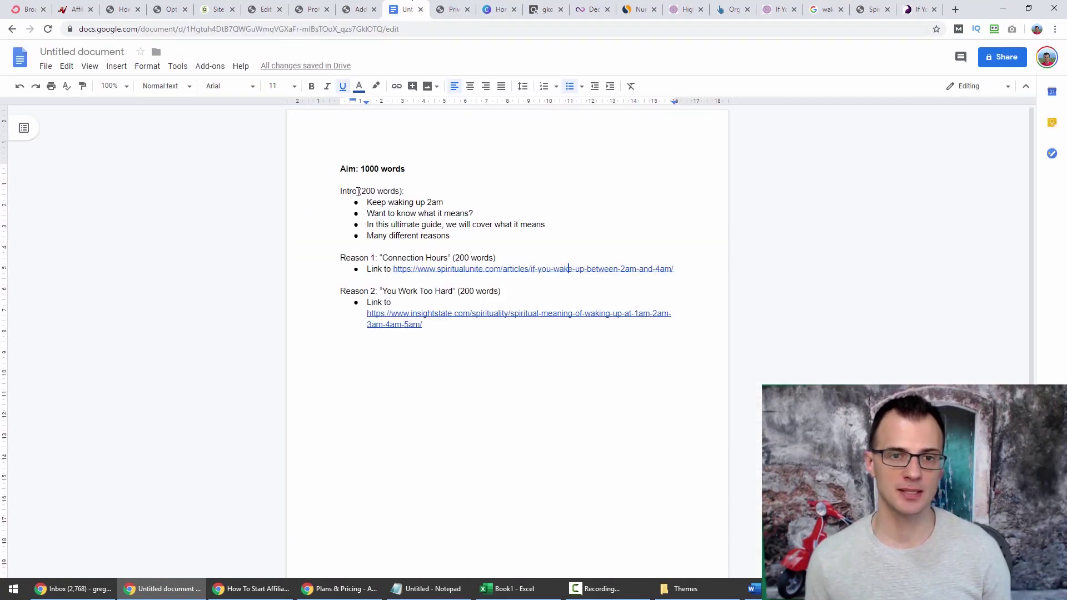
drag(328, 170, 448, 322)
click(365, 7)
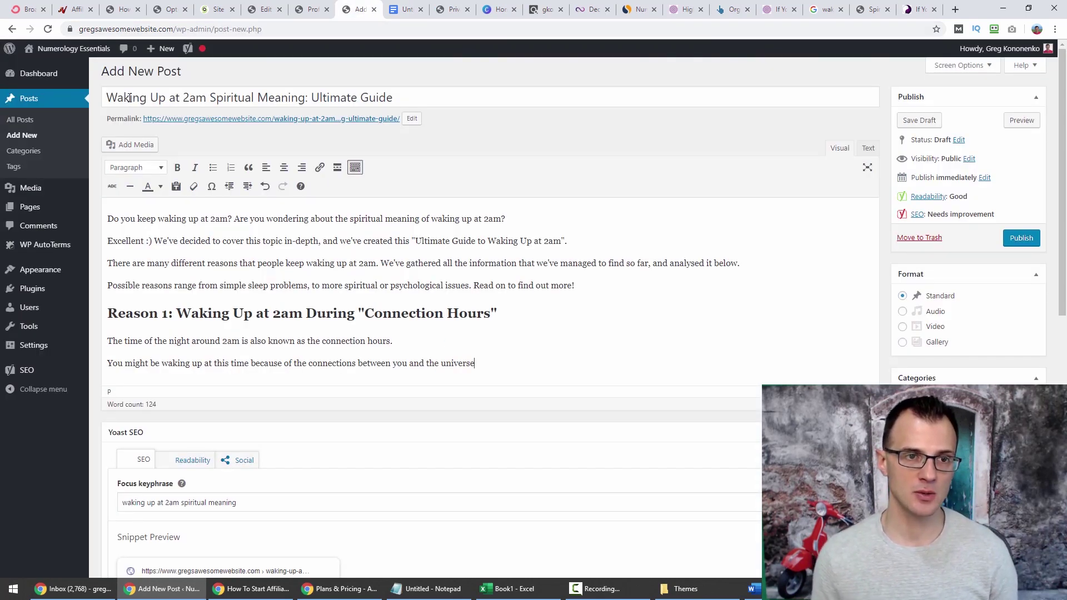
drag(111, 226, 595, 286)
click(590, 300)
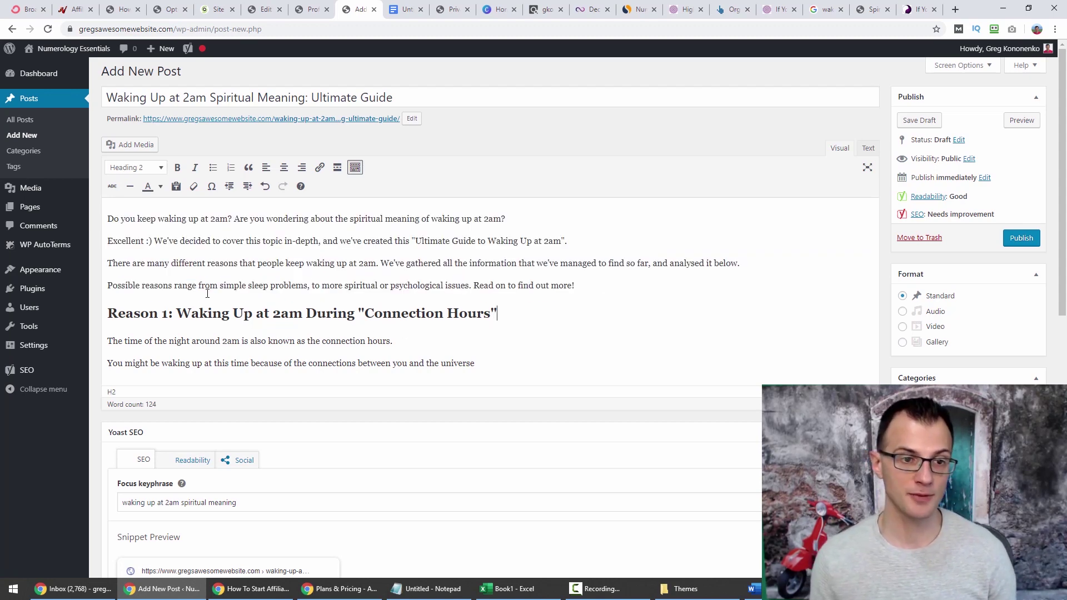
key(ctrl+Tab)
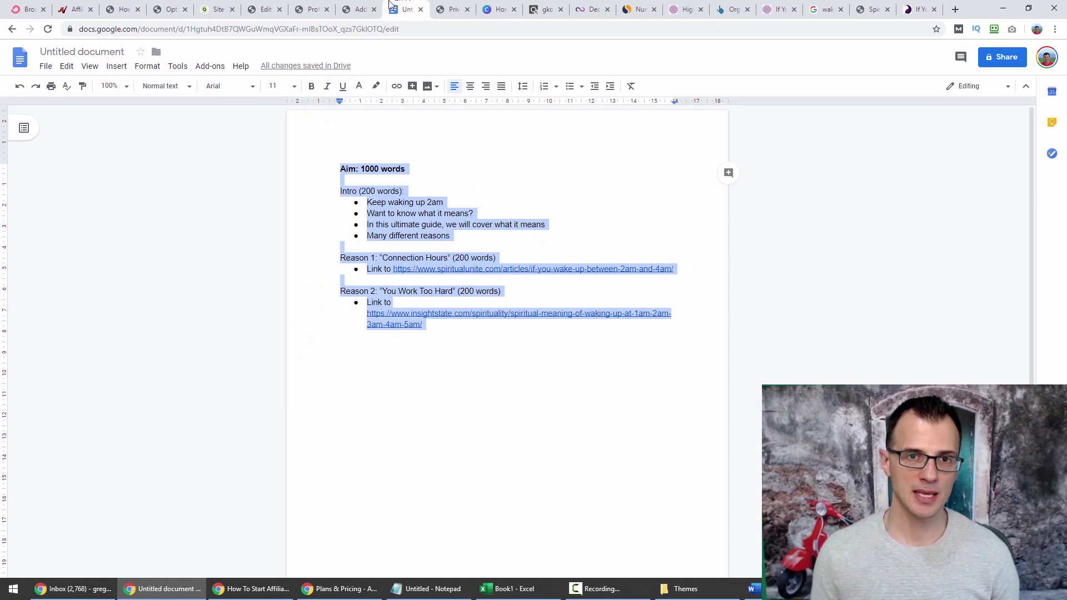
click(356, 259)
drag(355, 258, 401, 260)
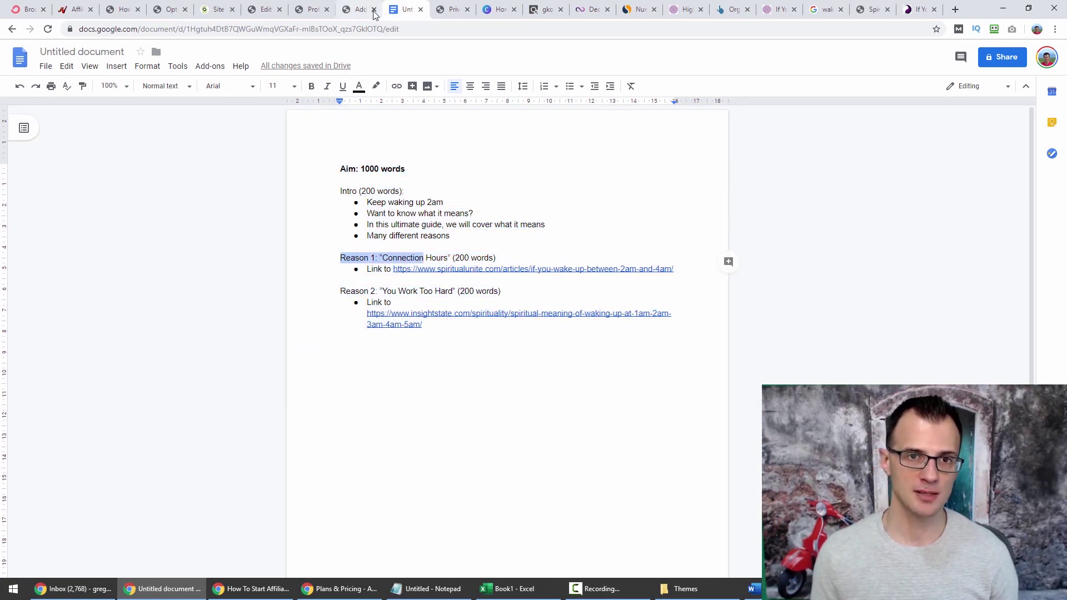
click(374, 10)
click(636, 95)
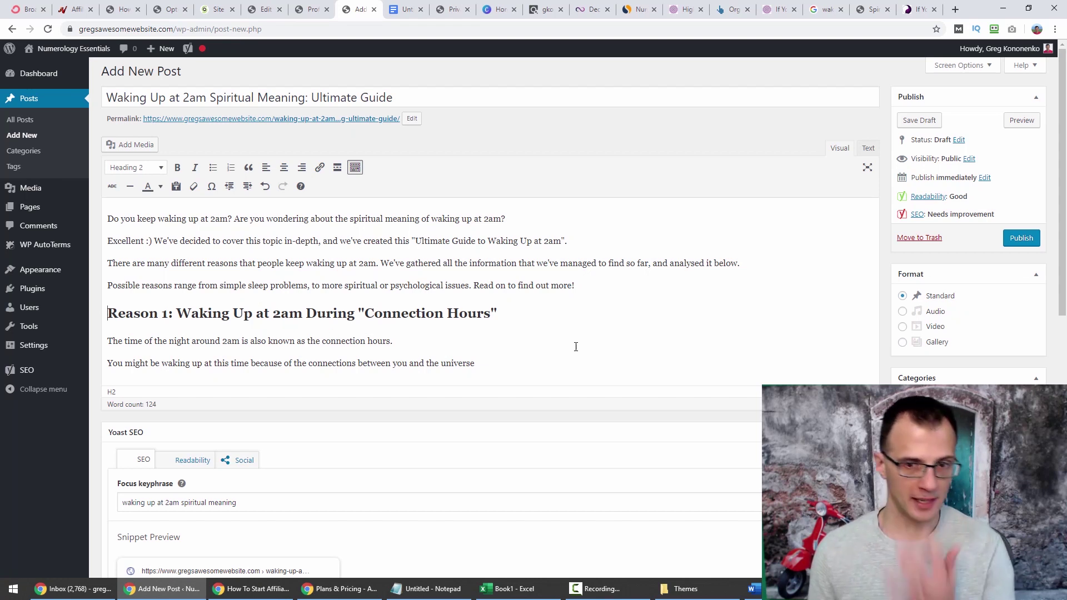
Format the 'Reason 1: Waking Up at 2am During "Connection Hours"' line as Heading 2.
drag(496, 314, 106, 315)
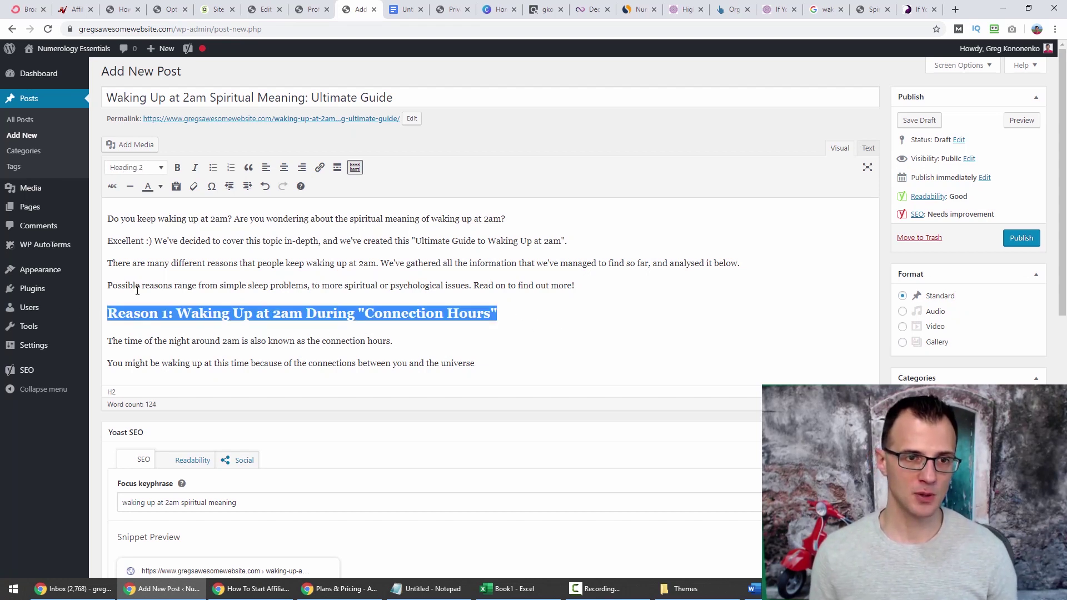
click(154, 168)
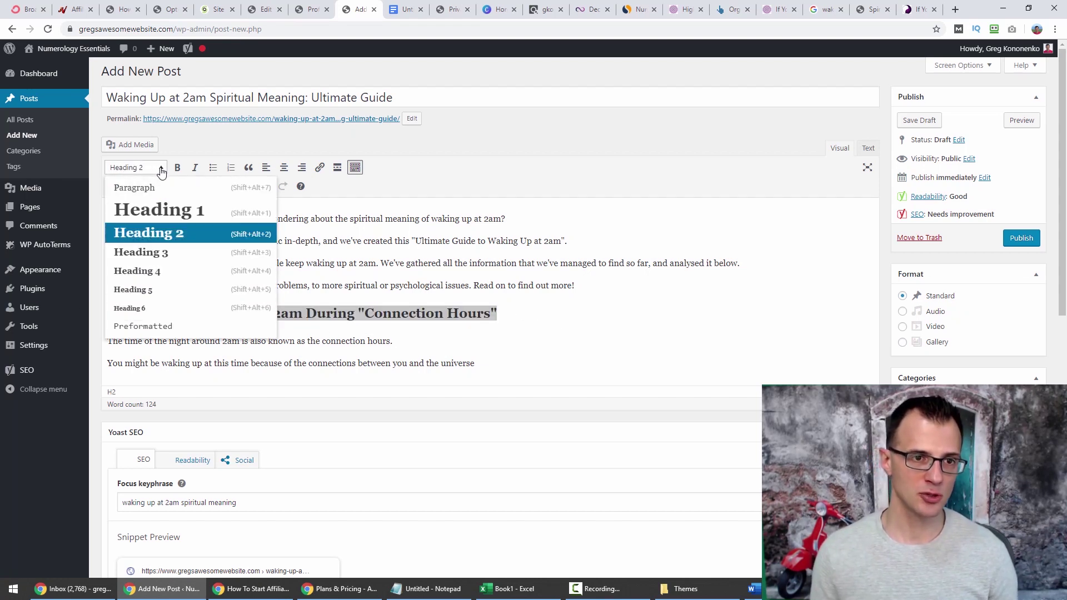
click(172, 237)
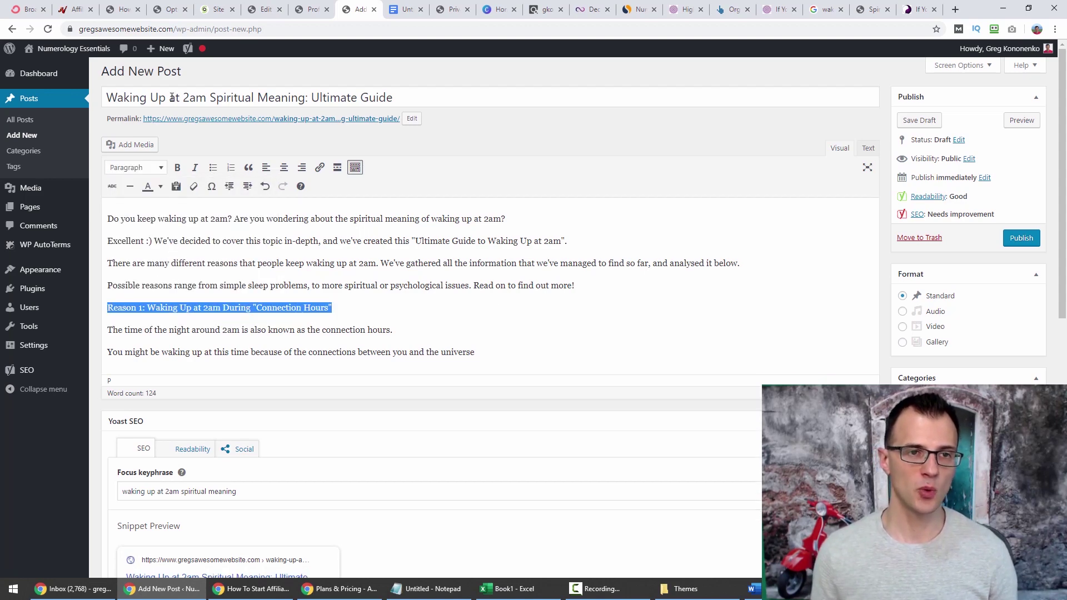
click(159, 167)
click(150, 231)
click(344, 289)
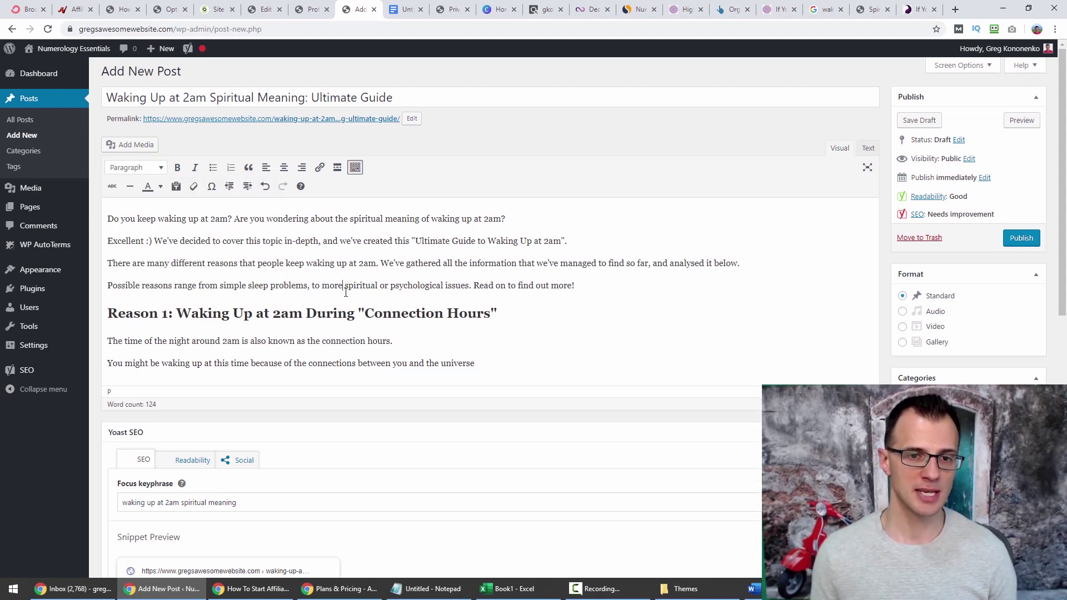
click(335, 316)
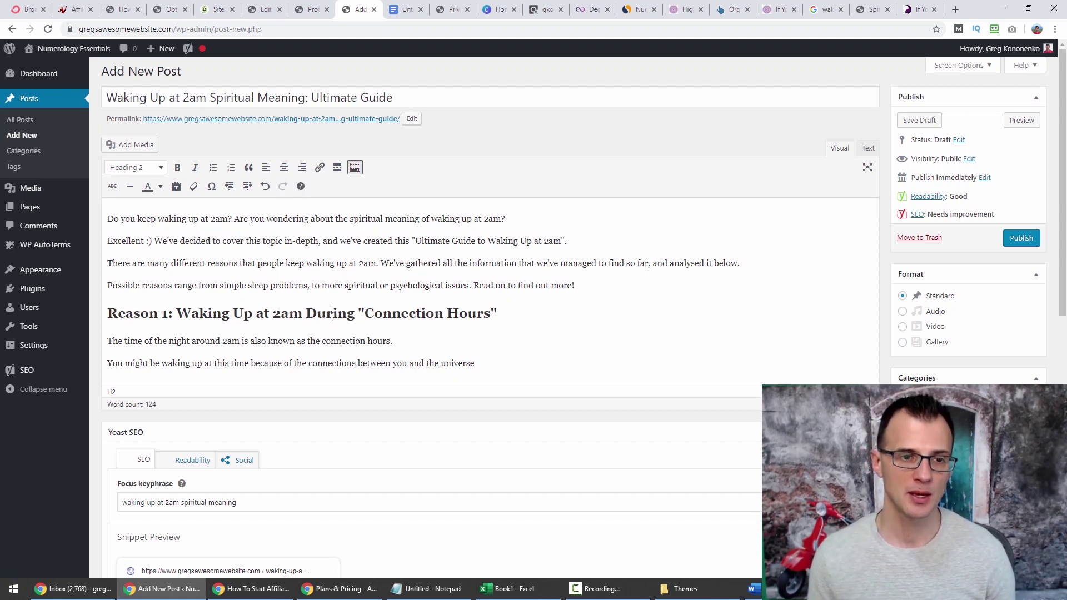
Select '2am is also known as the connection hours' and copy the Reason 1 source link.
drag(121, 315, 393, 341)
click(497, 318)
scroll(355, 302, down, 1)
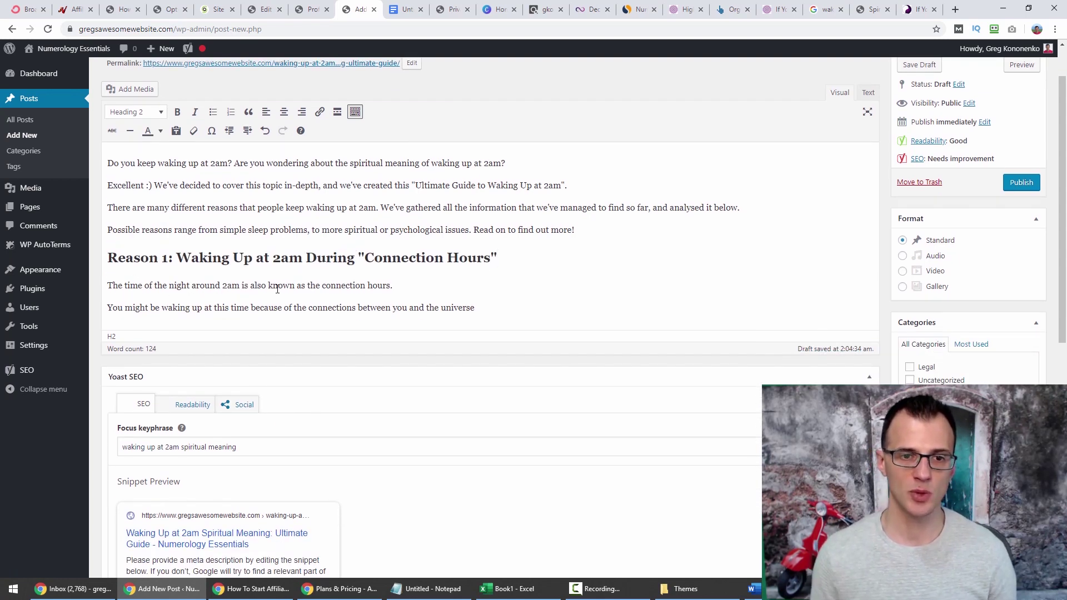
double_click(230, 286)
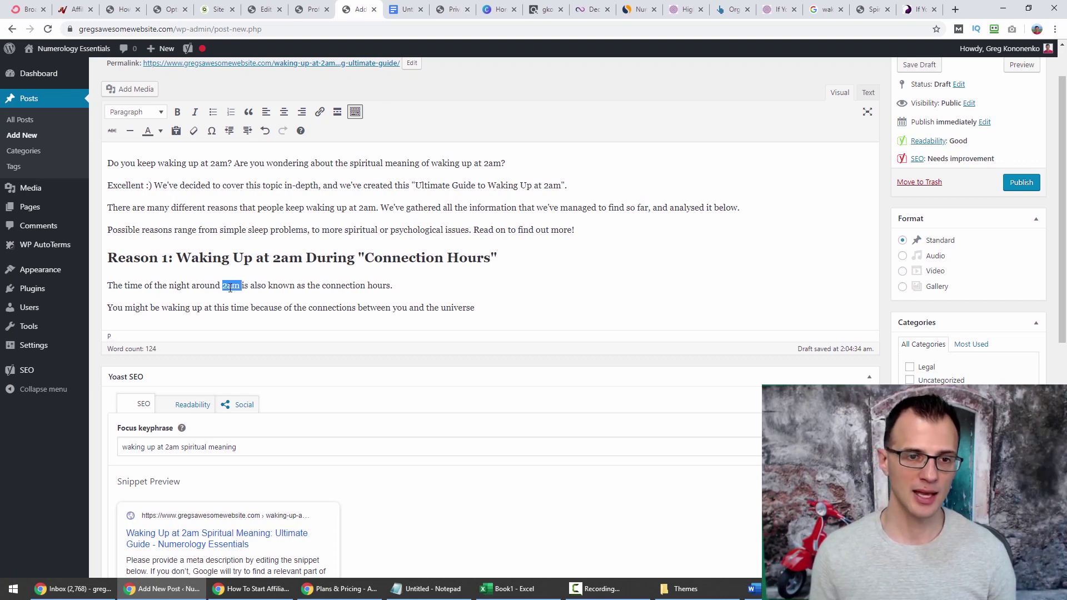
drag(245, 288, 369, 276)
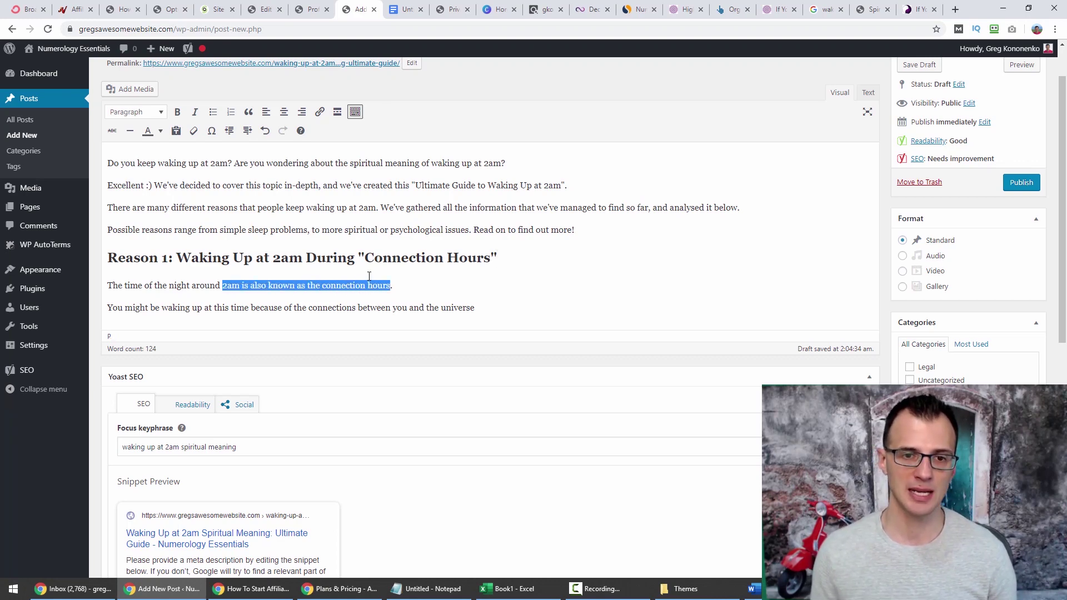
click(396, 7)
click(481, 270)
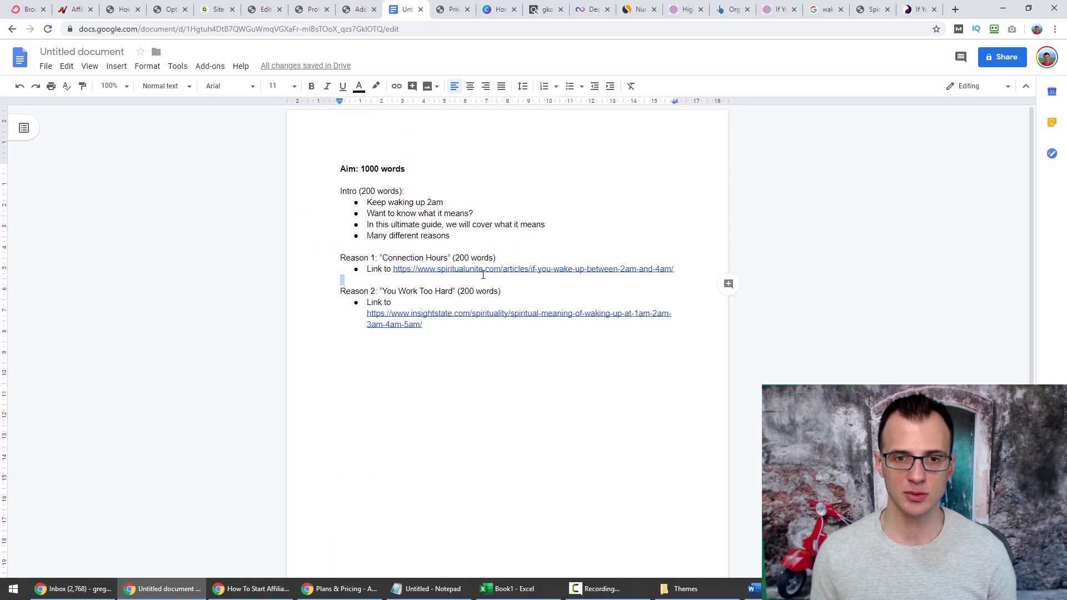
right_click(472, 287)
key(Escape)
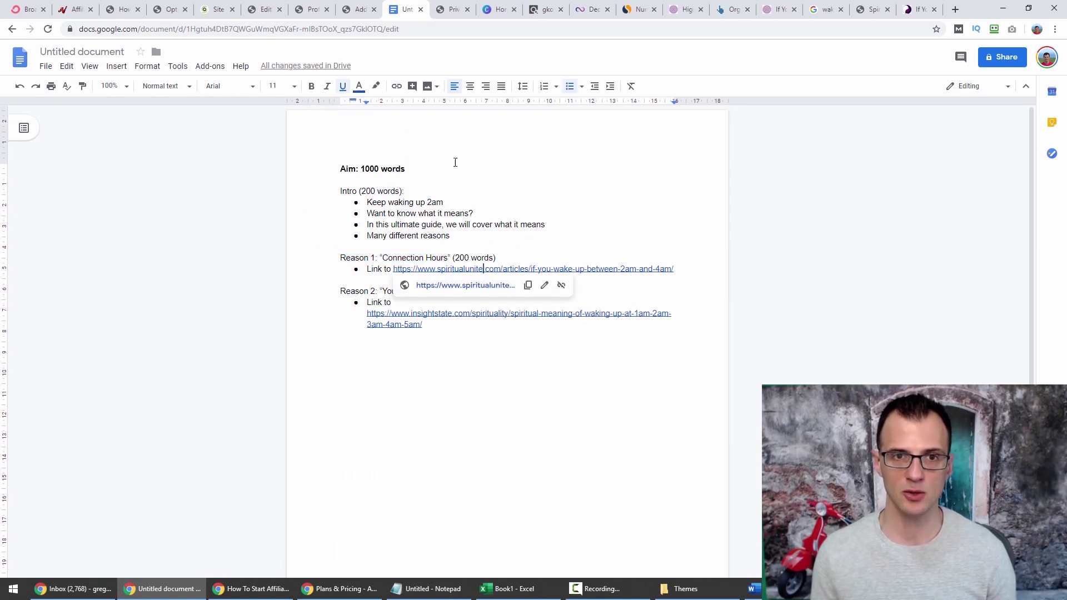
Link the phrase to the spiritualunite article, set to open in a new tab.
click(360, 9)
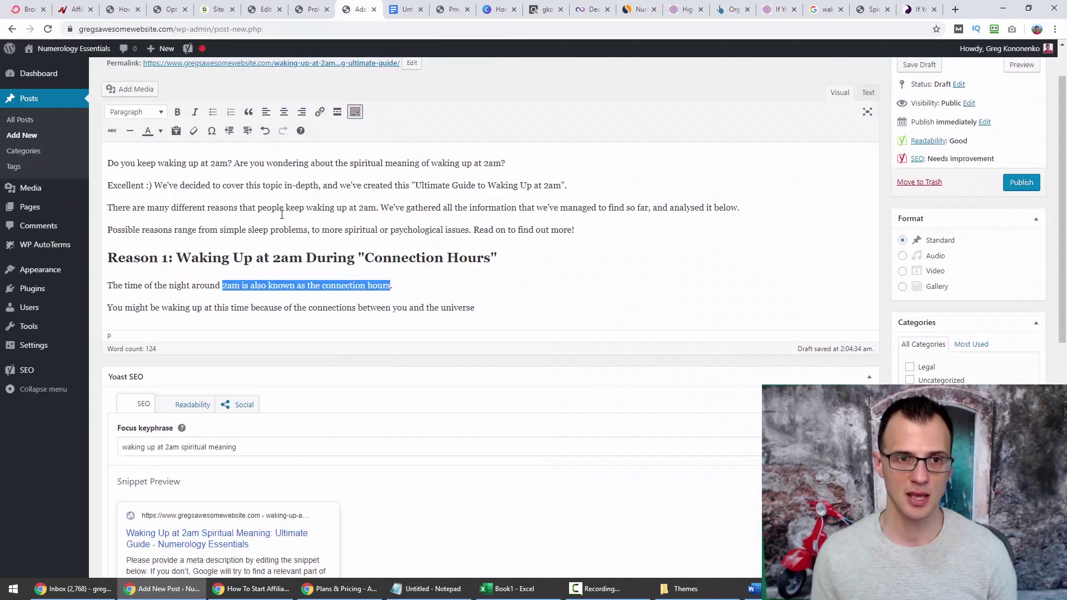
click(319, 111)
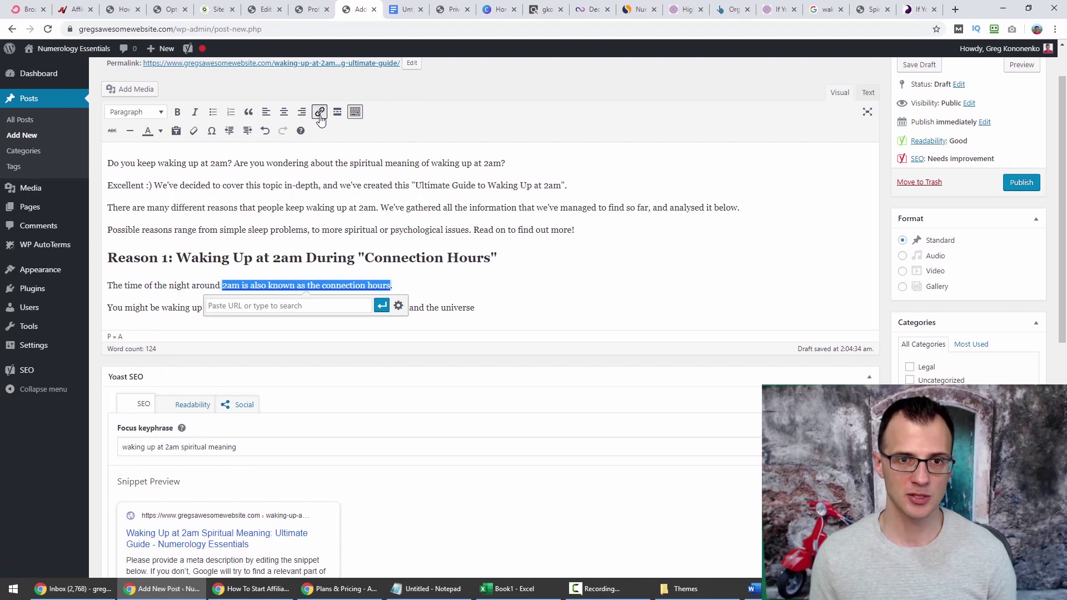
right_click(270, 307)
click(297, 394)
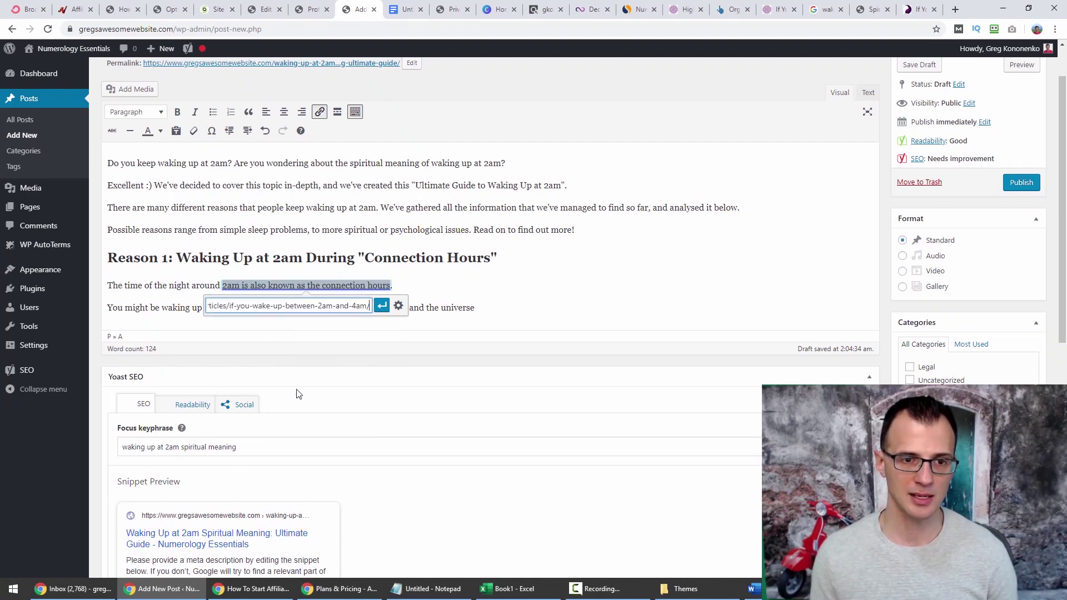
click(397, 306)
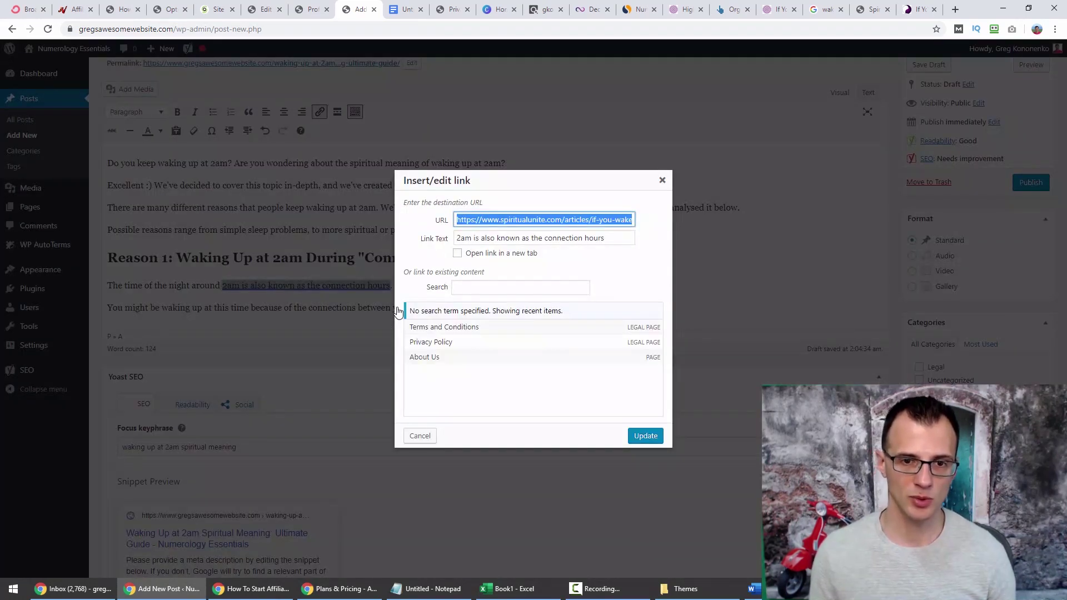
click(468, 254)
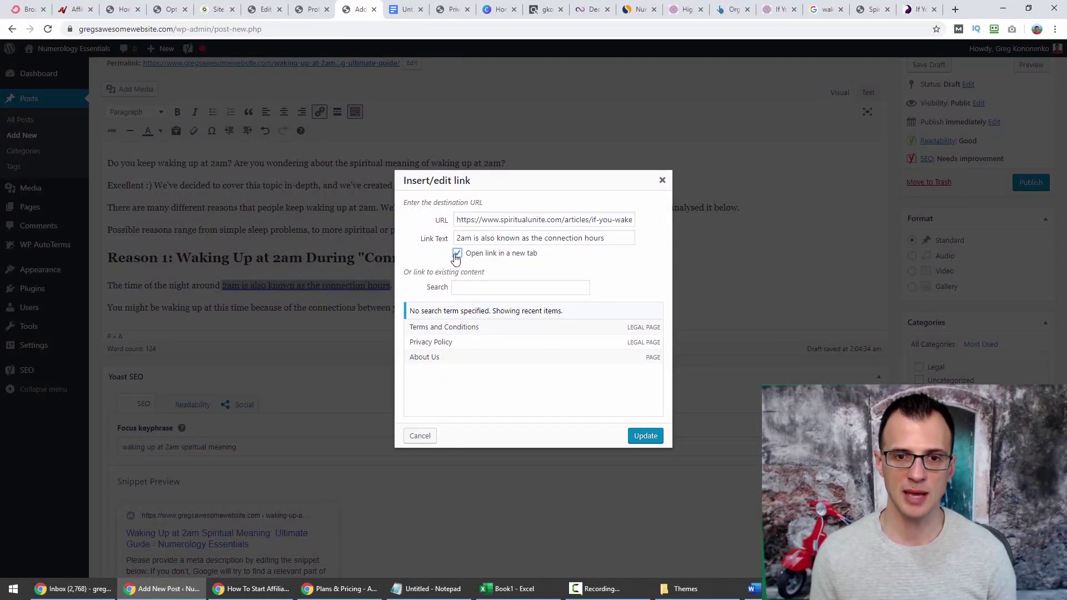
click(644, 435)
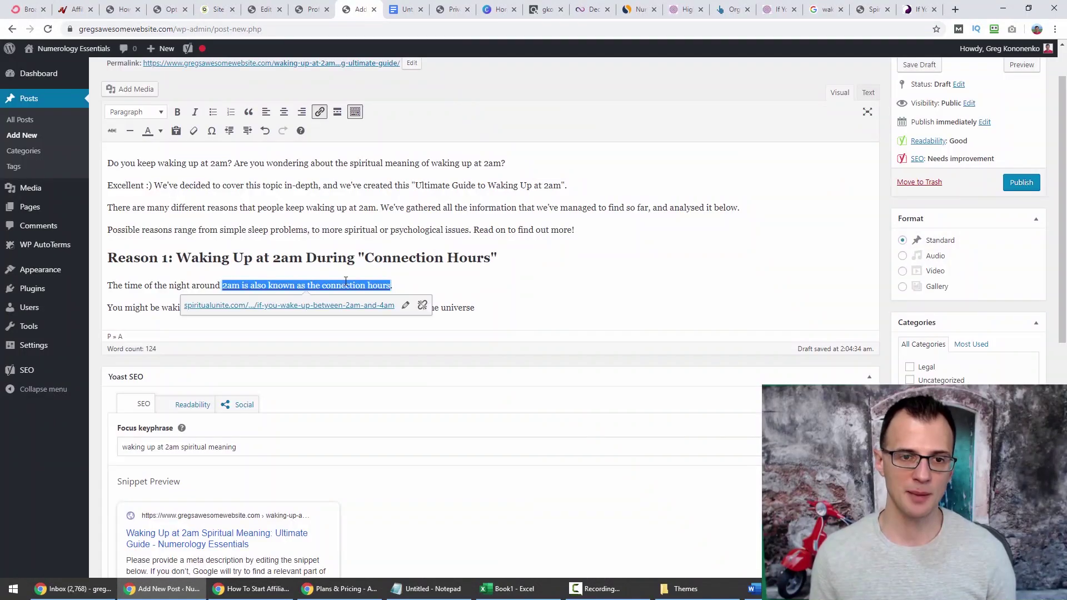
click(173, 283)
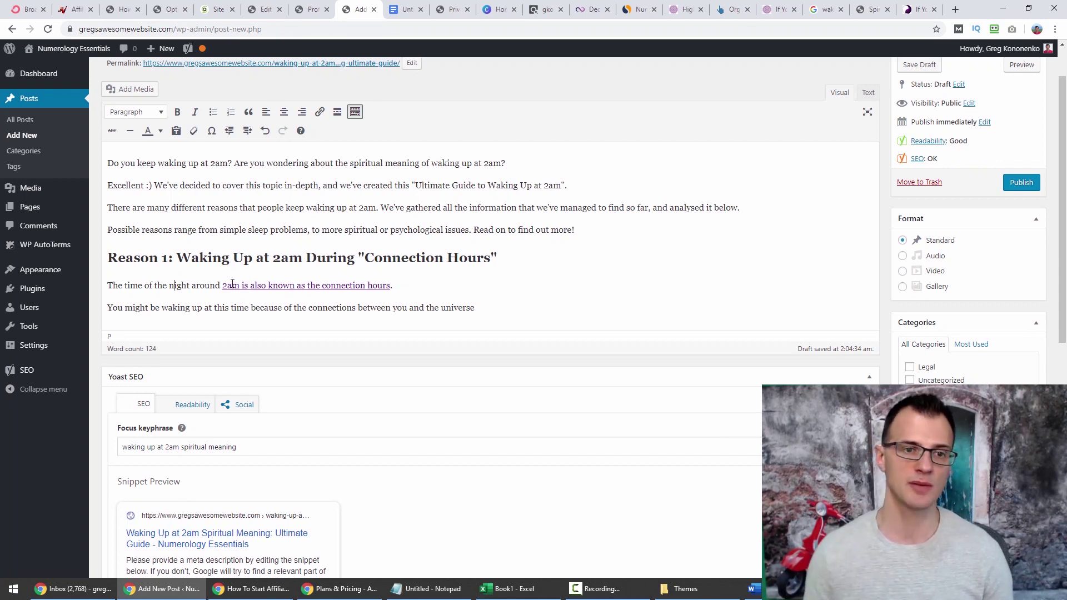
click(277, 286)
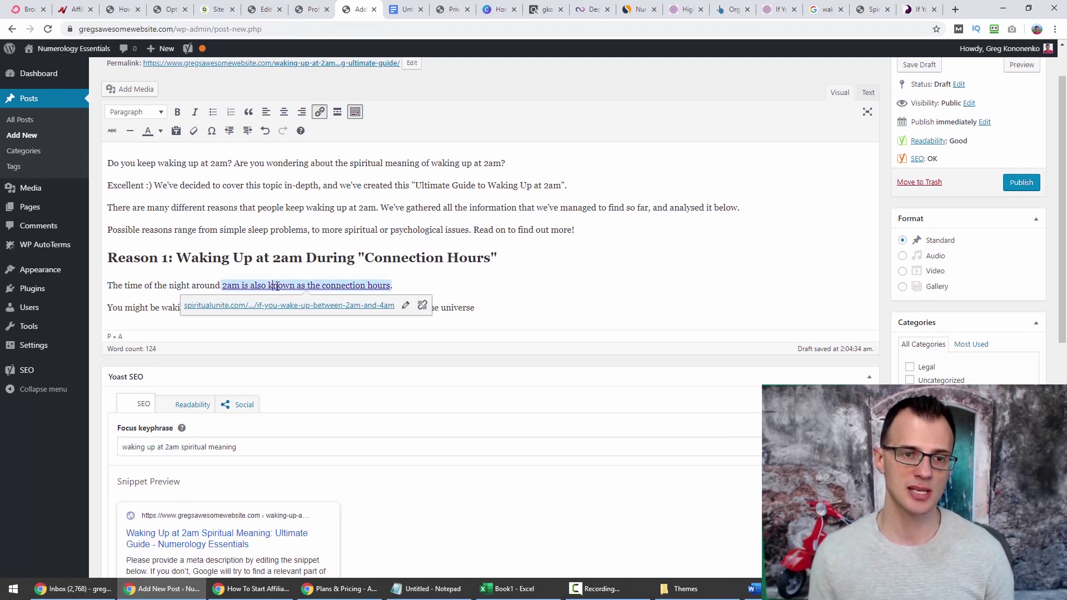
click(132, 285)
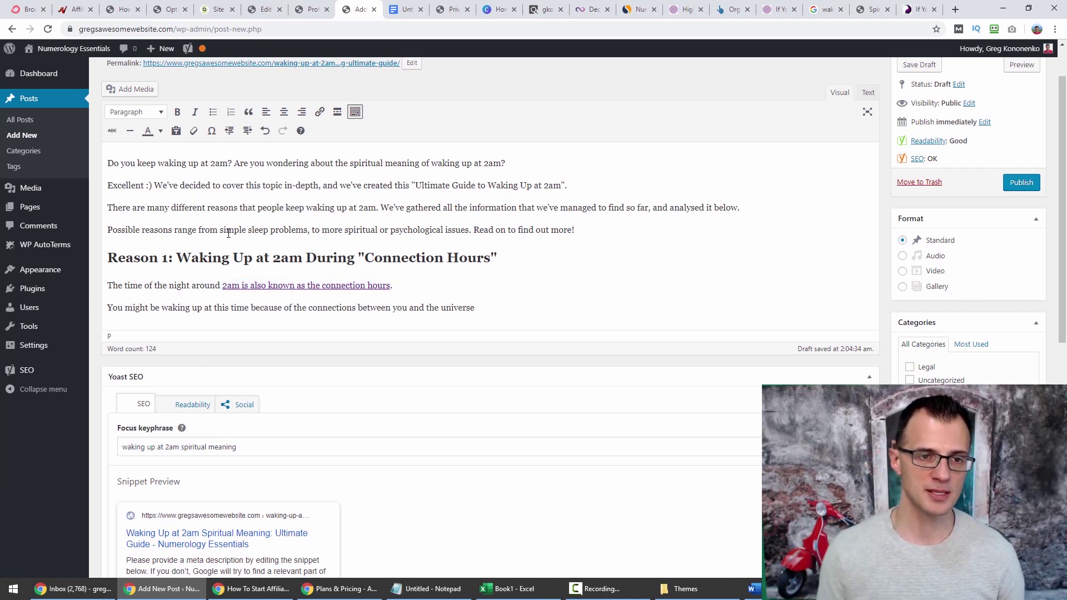
End the last sentence with a period and add an empty paragraph.
text(.)
key(Return)
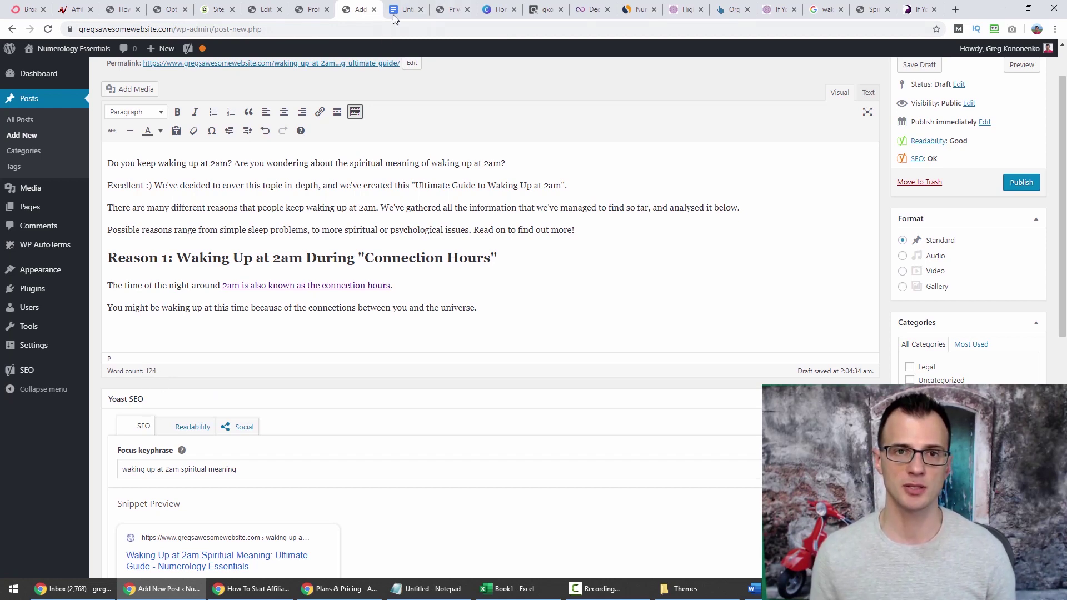
key(ctrl+Tab)
key(ctrl+shift+Tab)
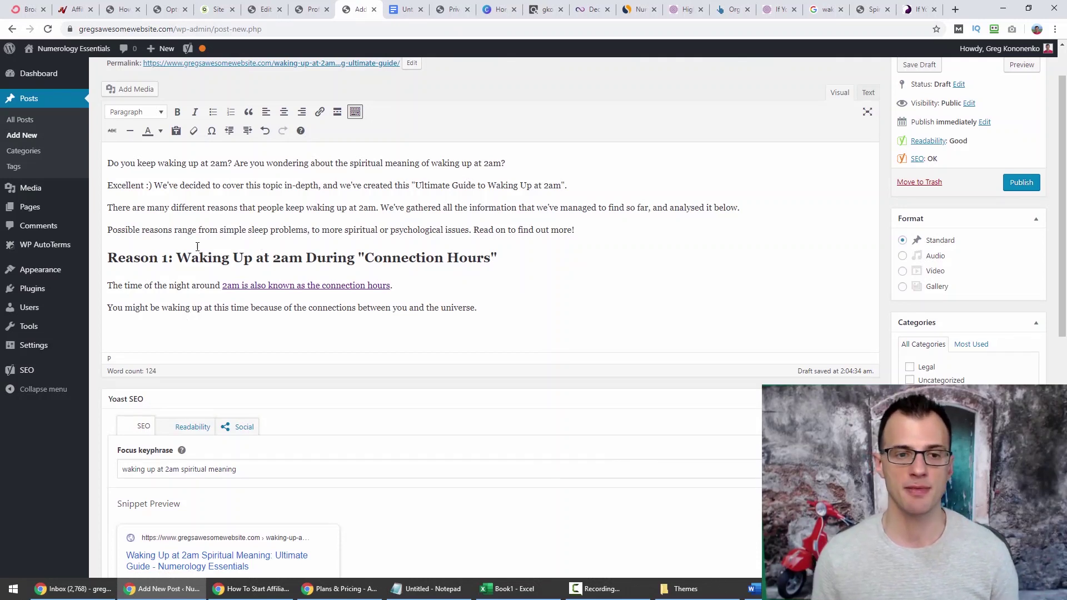
scroll(578, 372, up, 1)
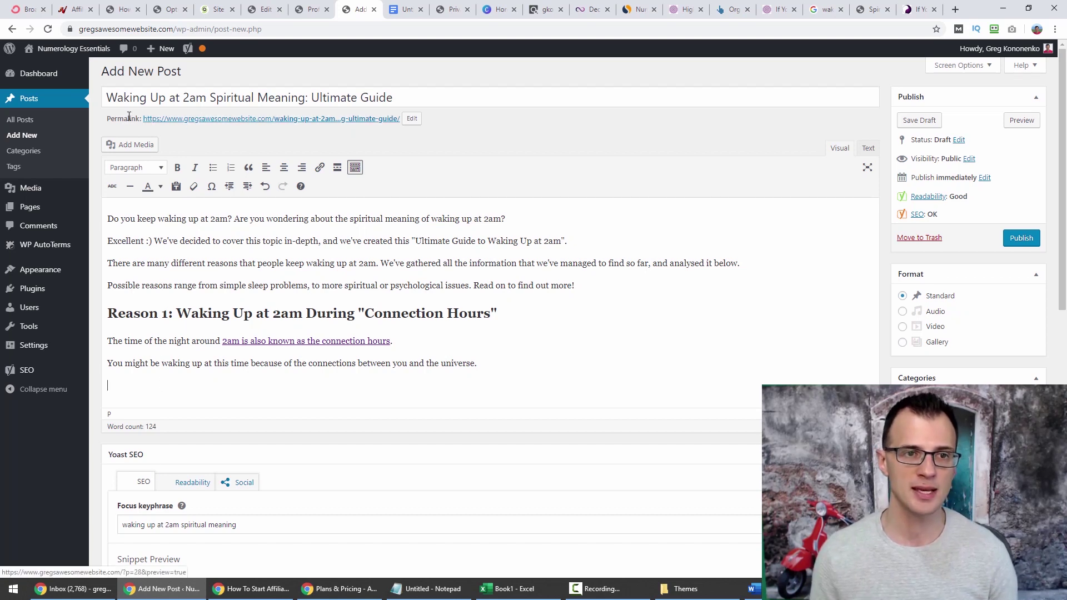
Shorten the permalink slug to waking-up-at-2am.
click(411, 118)
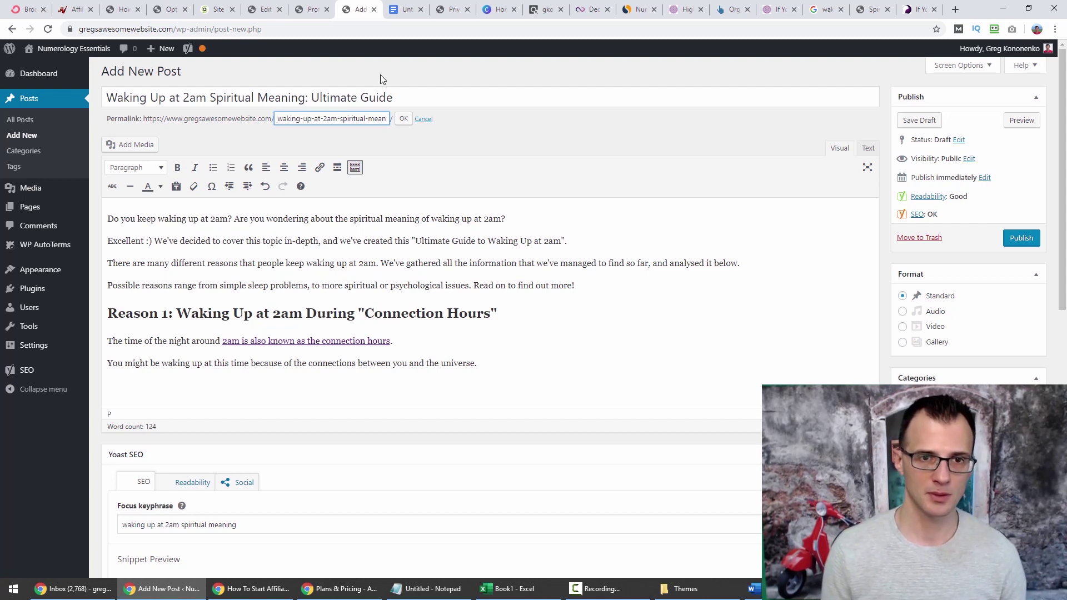
key(shift+End)
key(Delete)
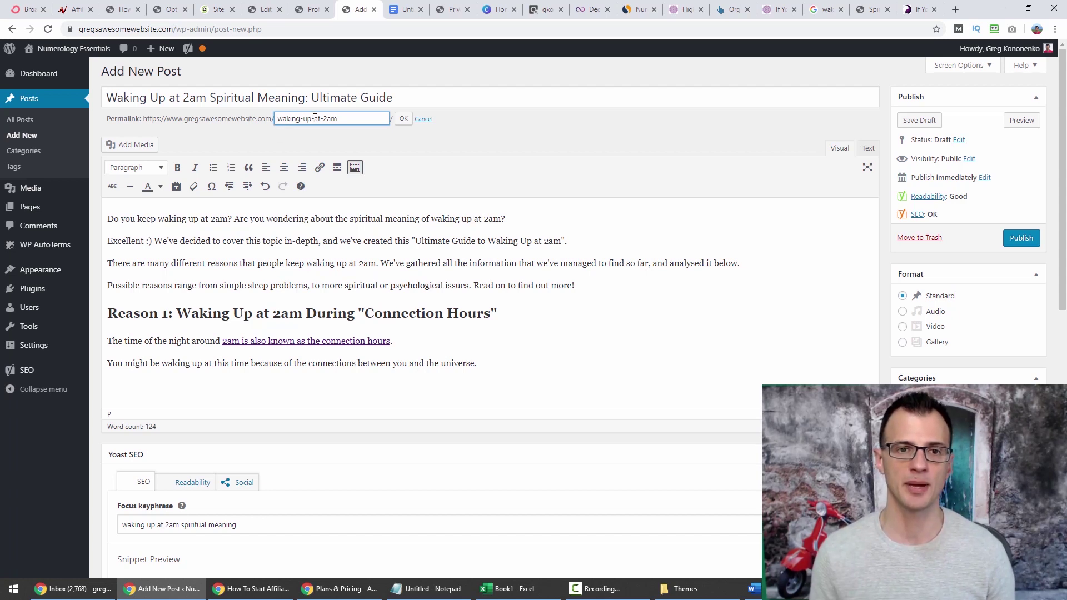
click(403, 119)
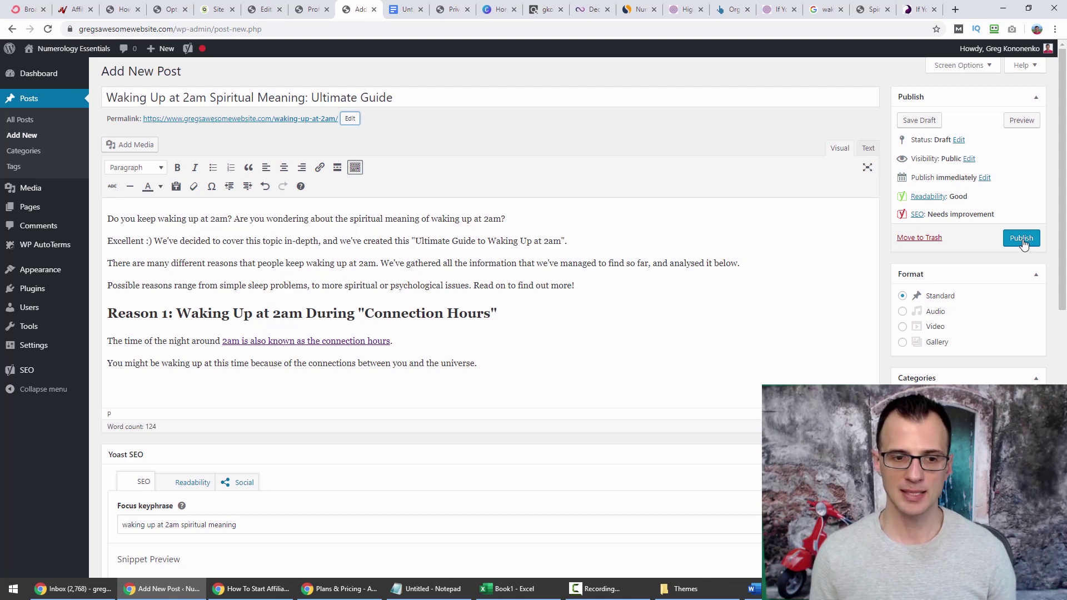
Expand the Yoast SEO analysis row to list 7 problems, 1 improvement and 5 good results.
scroll(458, 156, down, 1)
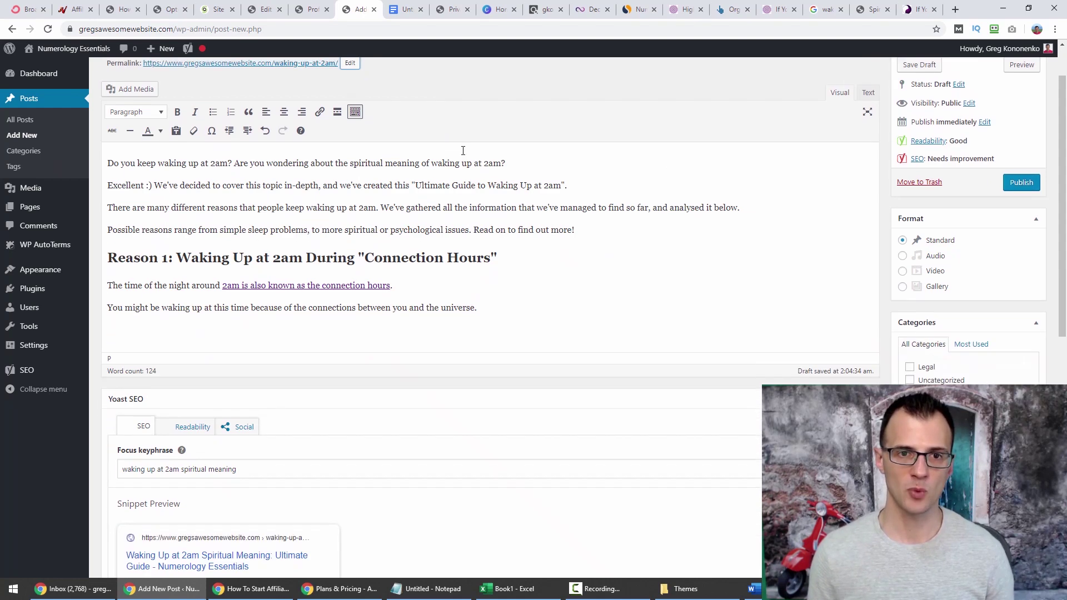
scroll(461, 150, up, 1)
drag(1063, 137, 279, 299)
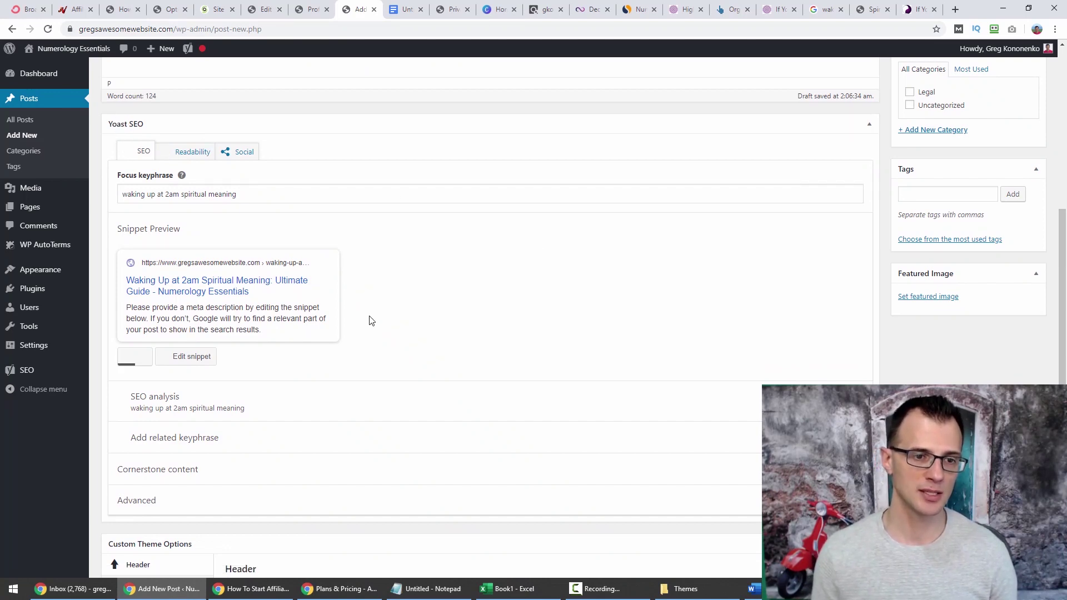
scroll(283, 371, down, 3)
scroll(183, 447, up, 3)
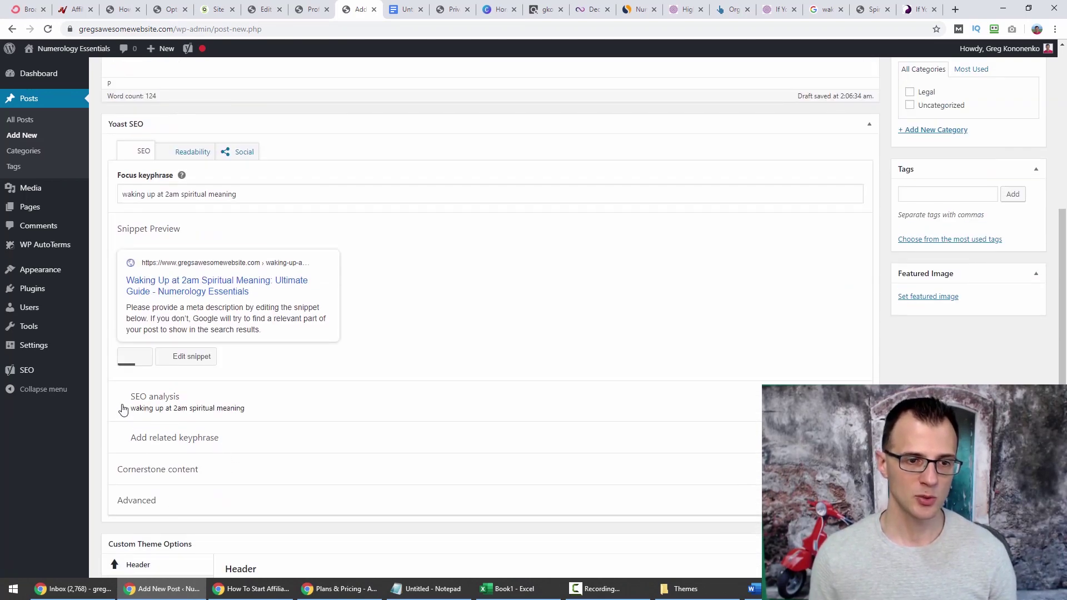
click(181, 407)
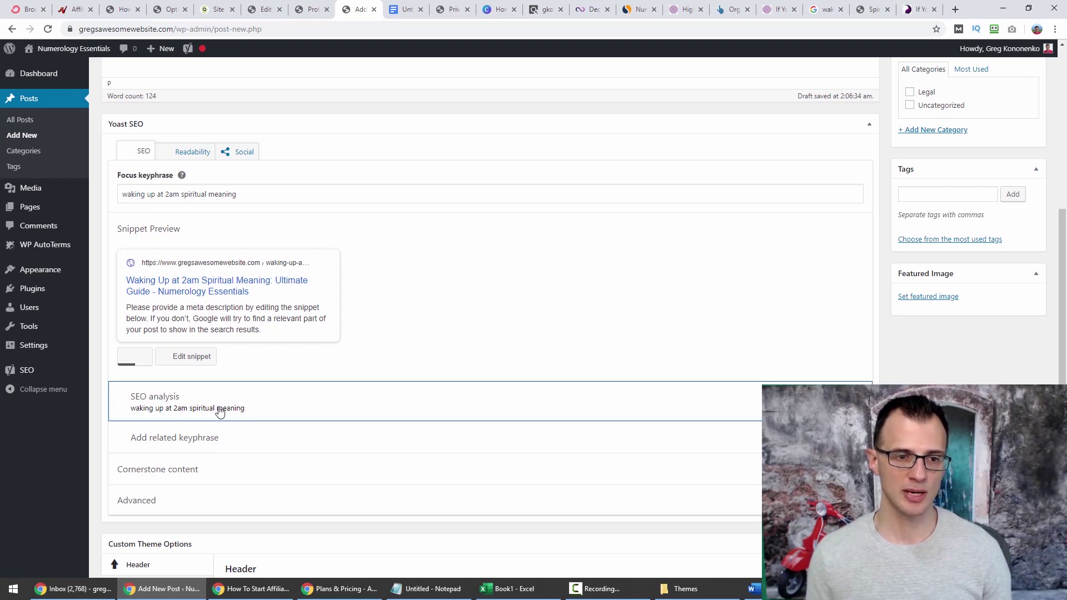
scroll(250, 400, down, 3)
scroll(243, 350, down, 2)
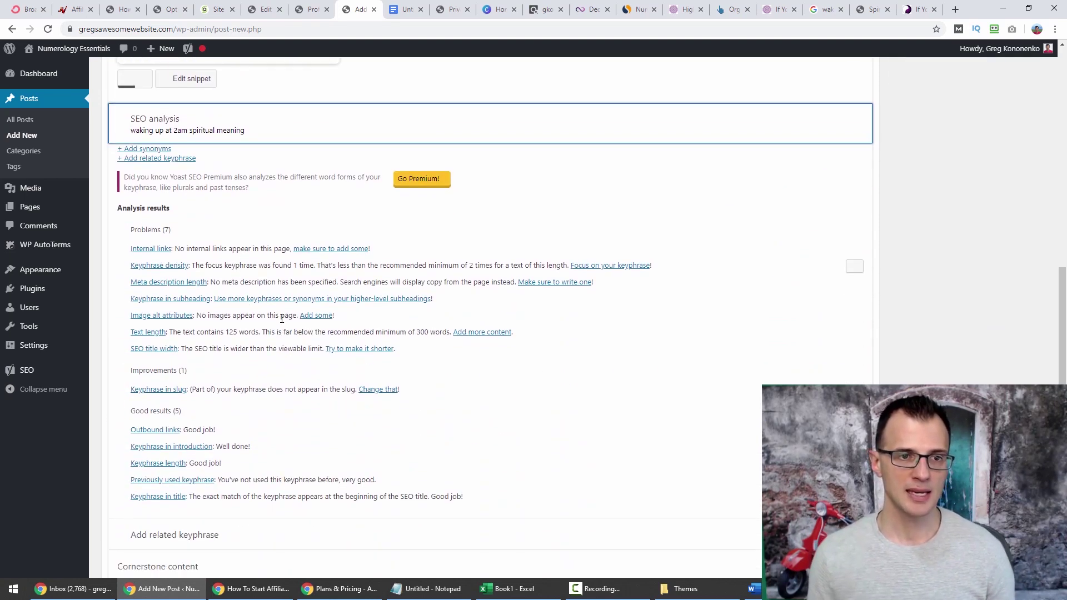
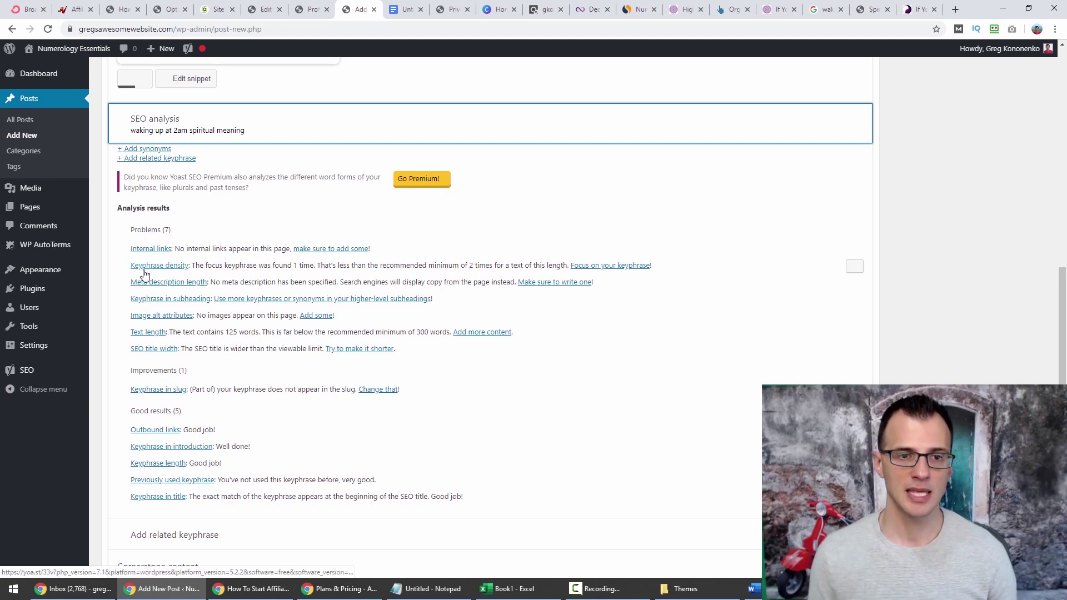
Highlight the keyphrase density warnings in the Yoast SEO analysis.
drag(214, 267, 296, 268)
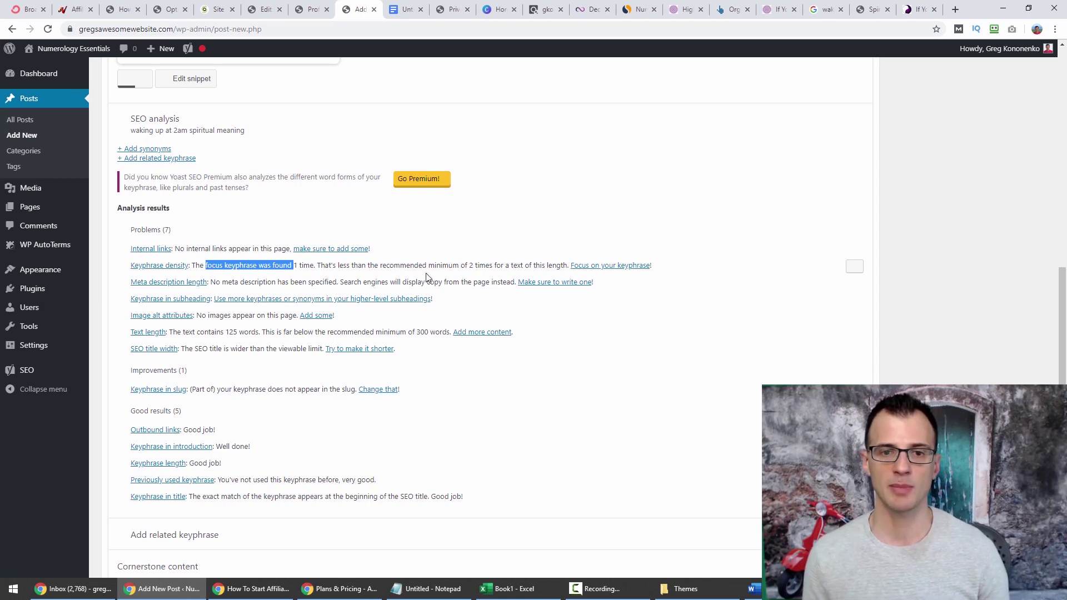
scroll(481, 268, up, 10)
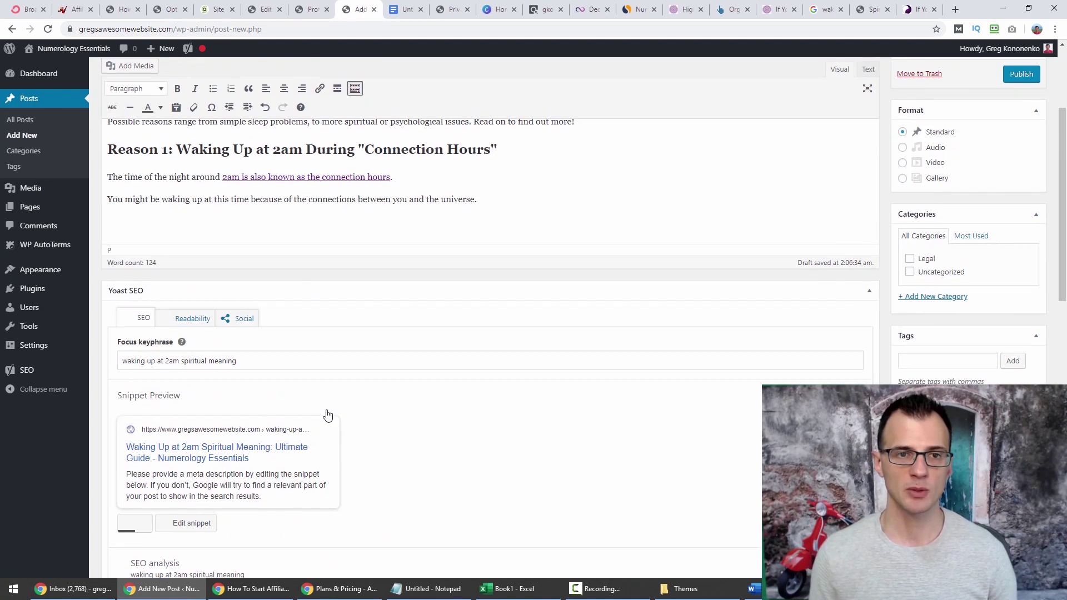
scroll(289, 347, down, 10)
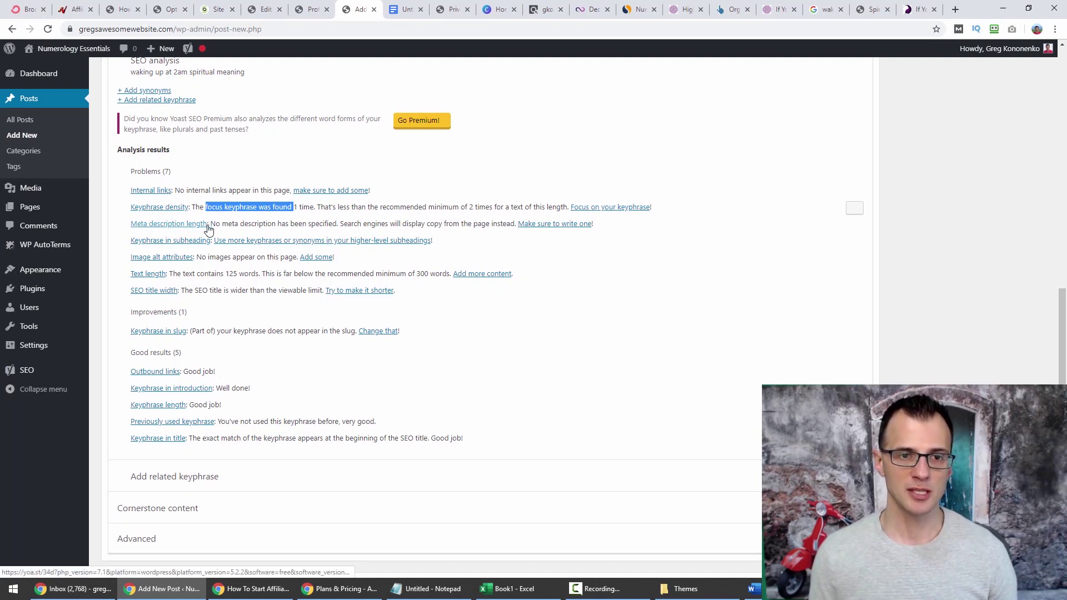
drag(211, 224, 277, 224)
scroll(284, 378, up, 5)
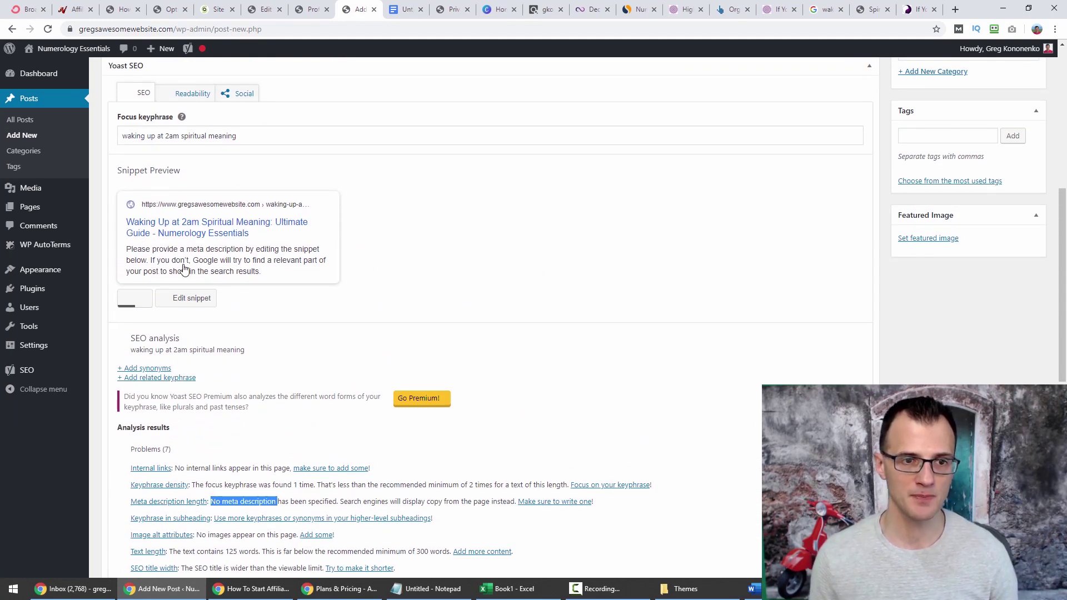
Highlight the top Google results' description snippets for 'waking up at 2am spiritual meaning'.
click(833, 10)
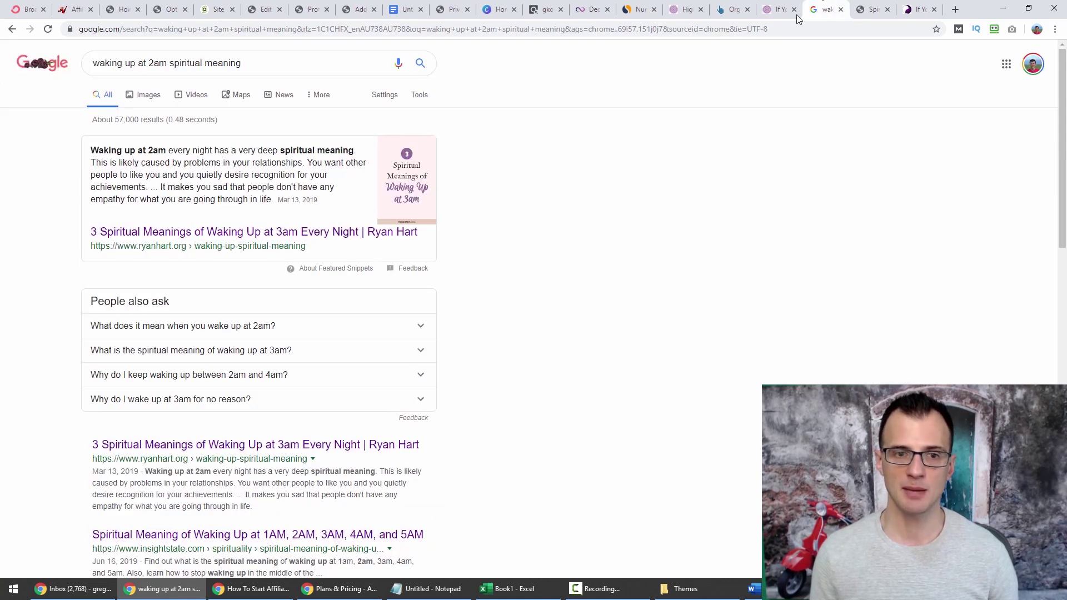
scroll(158, 503, down, 3)
drag(253, 339, 92, 316)
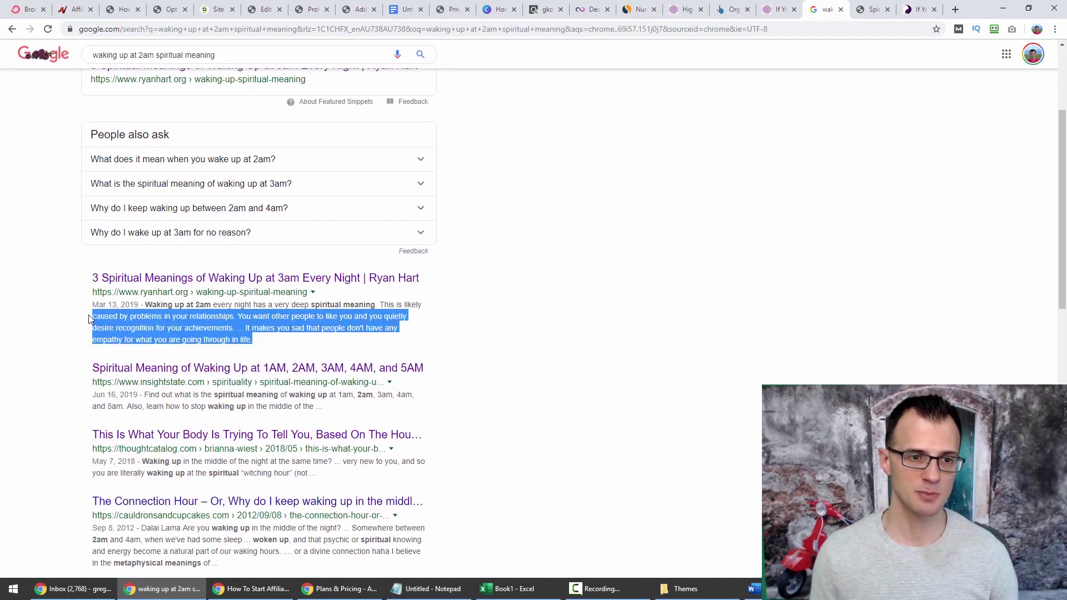
drag(333, 409, 165, 395)
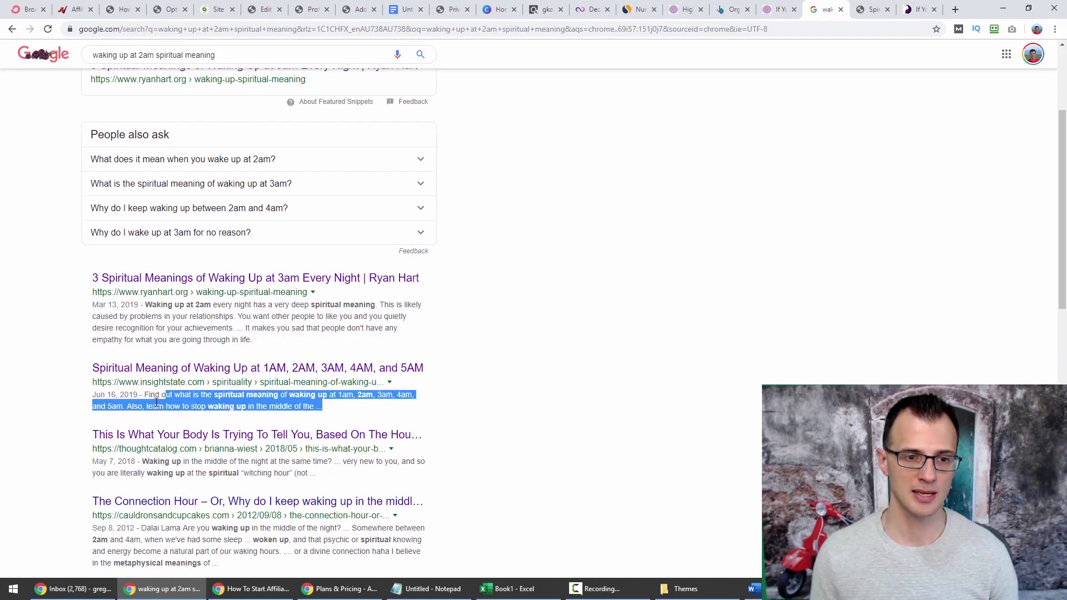
scroll(328, 478, down, 2)
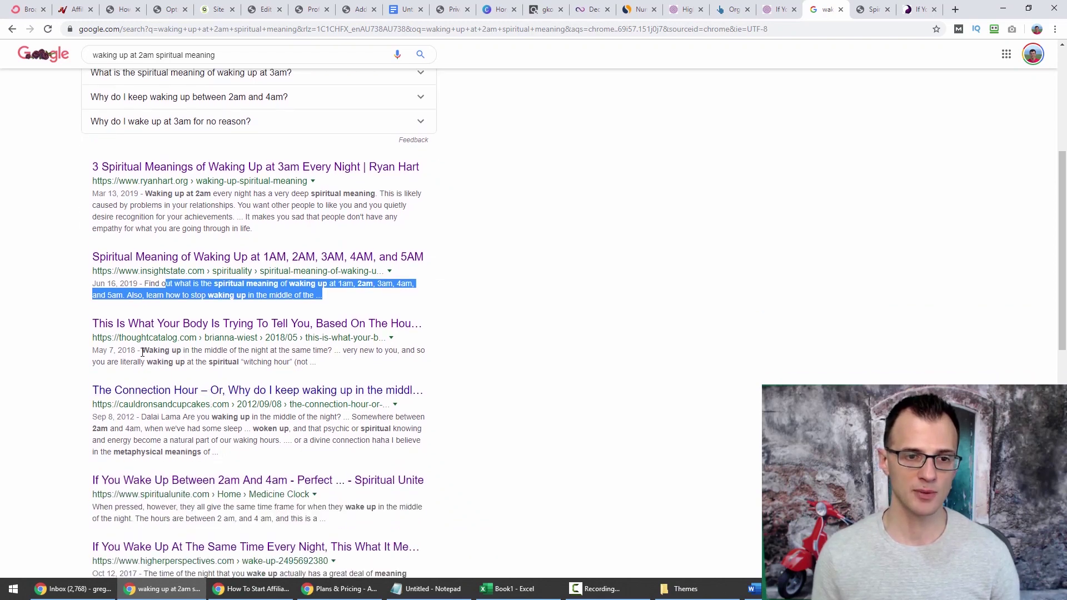
scroll(334, 395, up, 5)
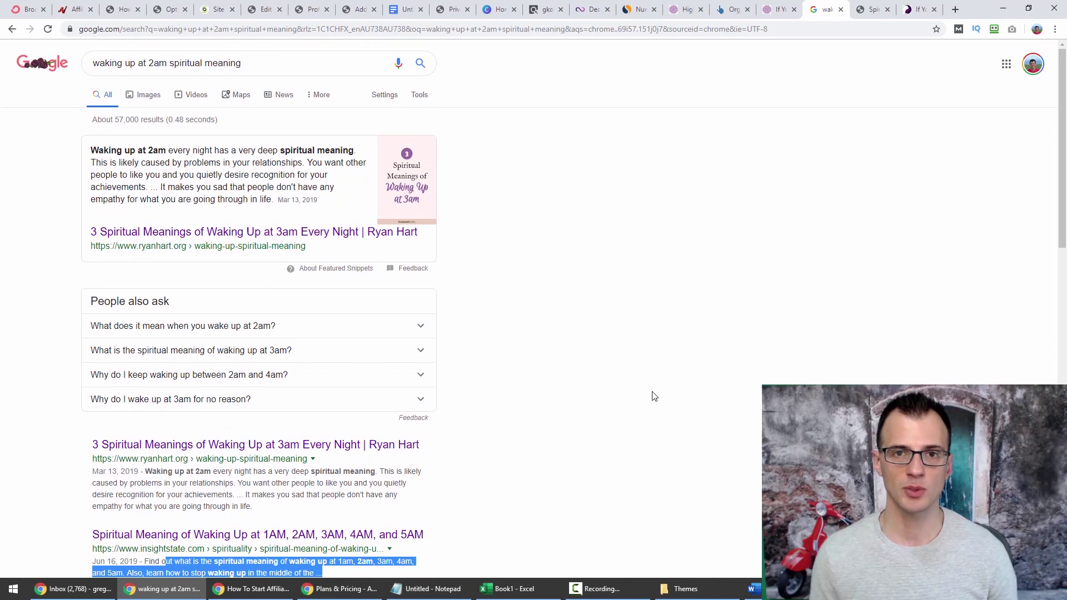
Replace the Yoast SEO title variables with the copied full post title.
click(367, 10)
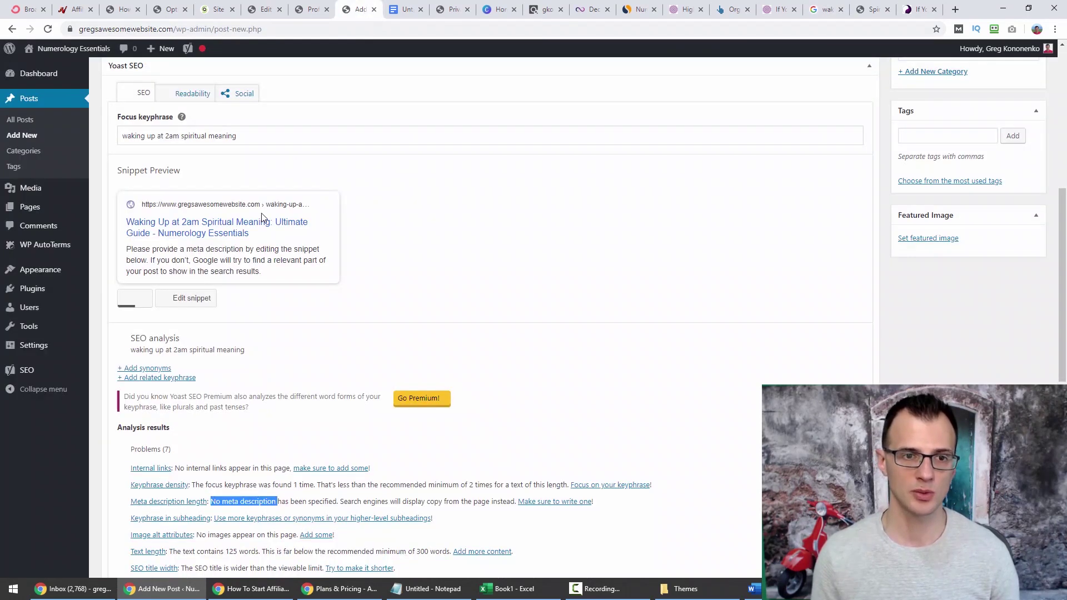
click(189, 304)
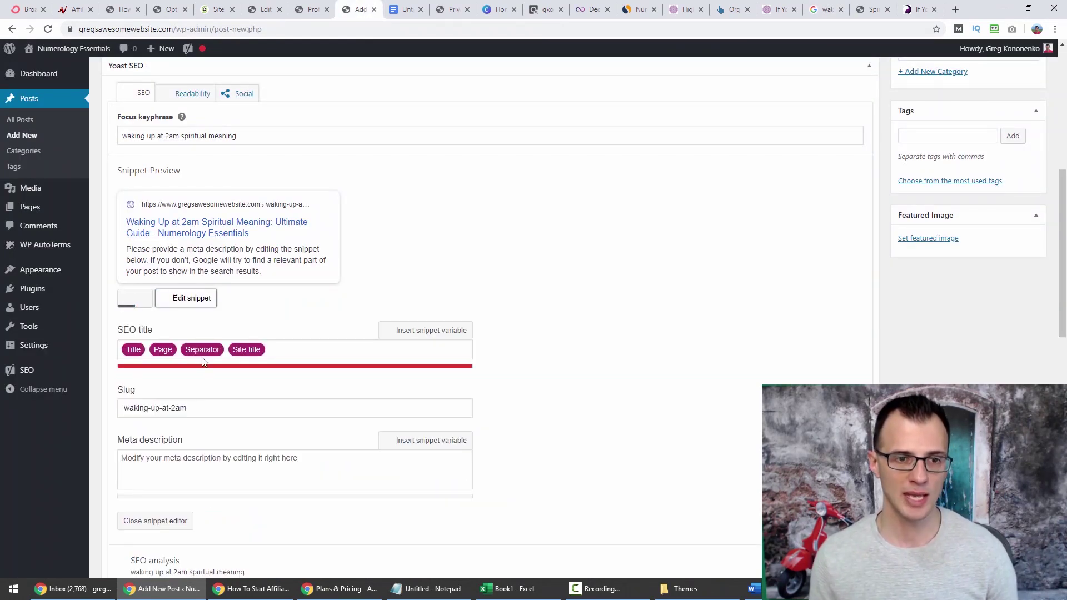
click(293, 346)
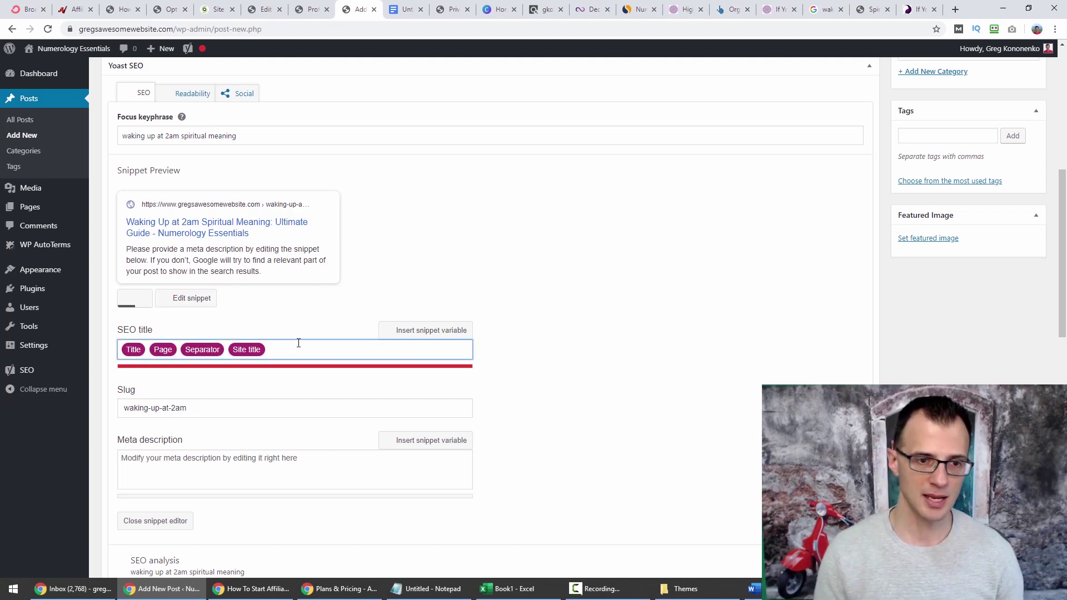
key(BackSpace)
key(BackSpace)
key(BackSpace)
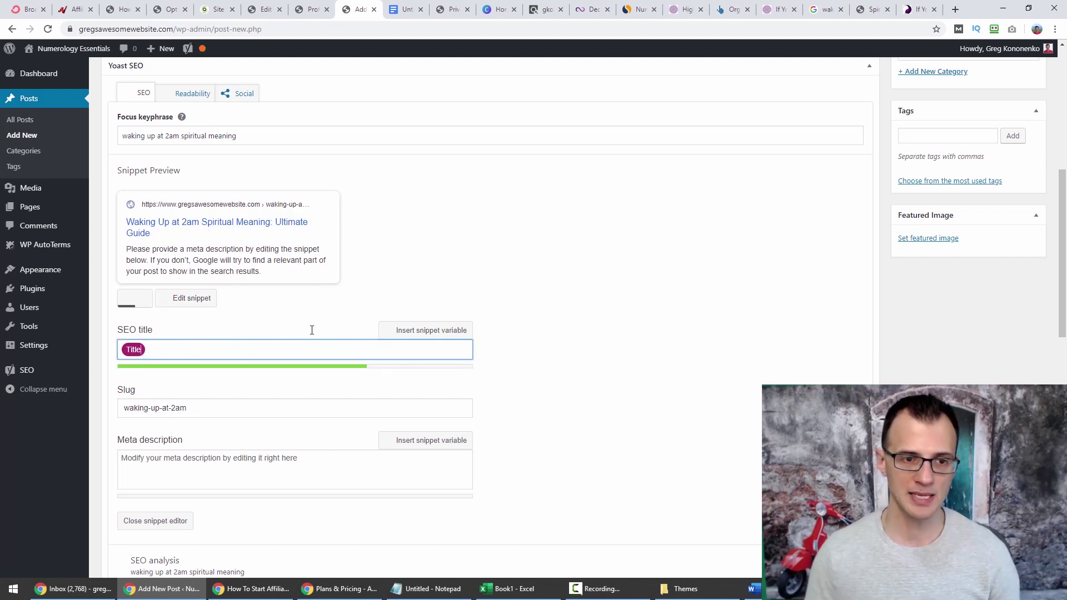
key(BackSpace)
scroll(528, 264, up, 7)
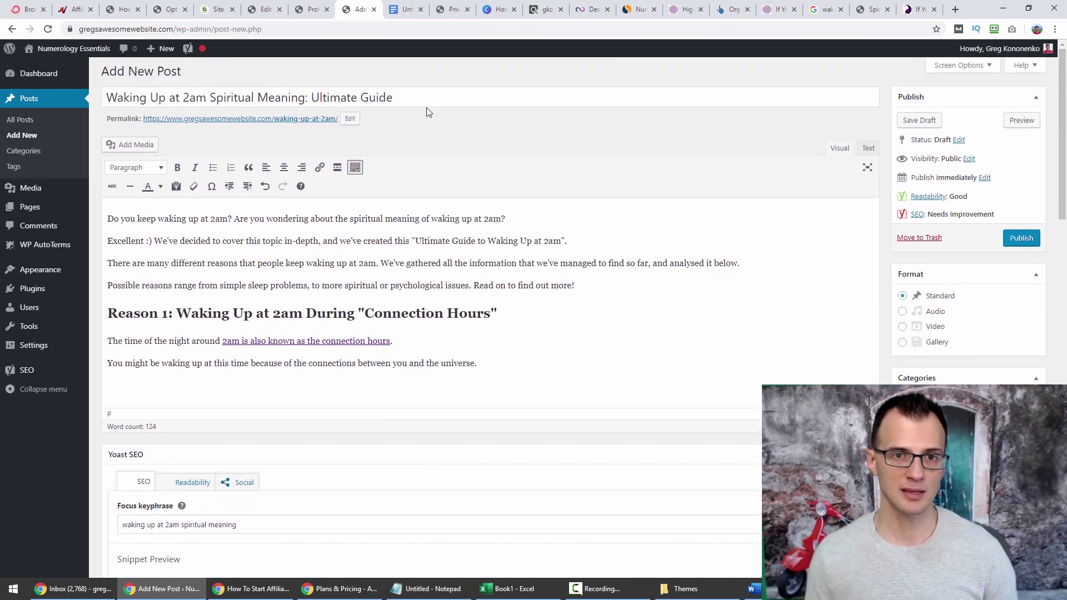
drag(396, 99, 106, 95)
key(ctrl+c)
scroll(258, 277, down, 5)
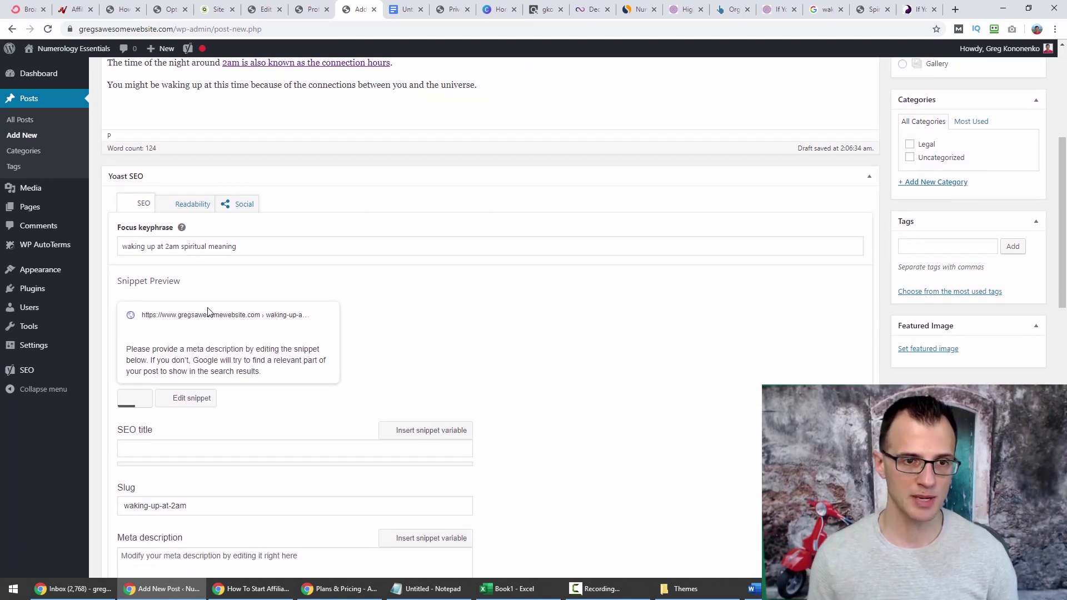
scroll(219, 328, down, 3)
click(145, 286)
key(ctrl+v)
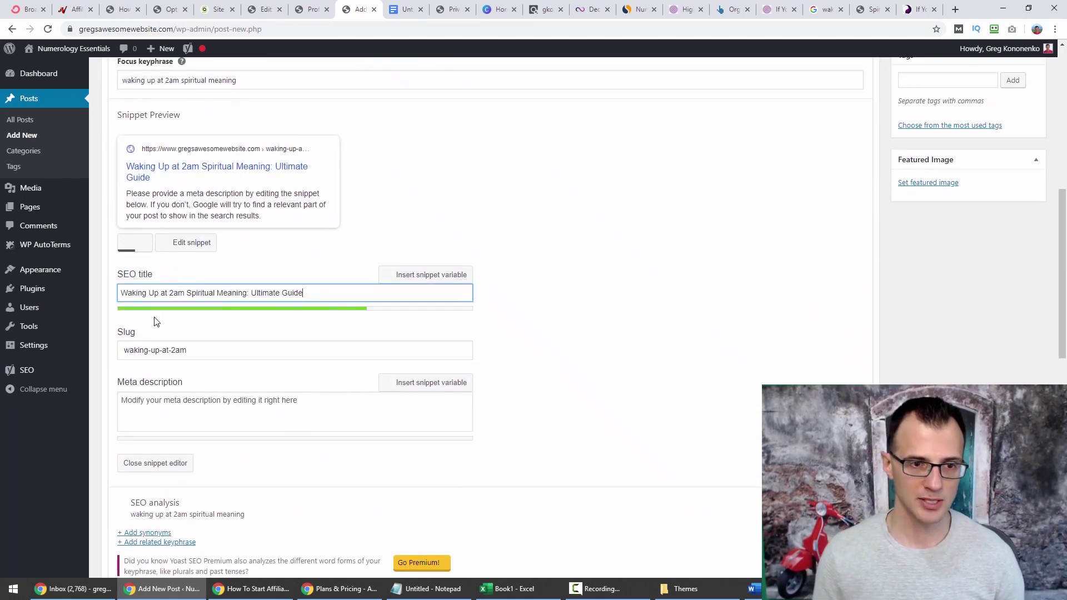
Write a meta description inviting readers to the Ultimate Guide.
click(149, 413)
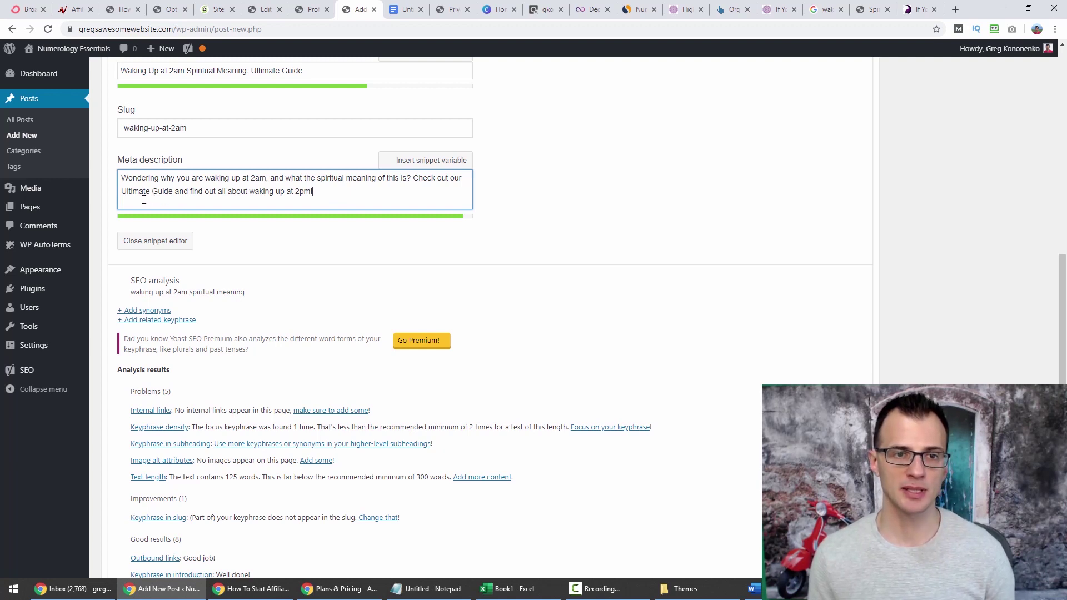
scroll(637, 257, down, 3)
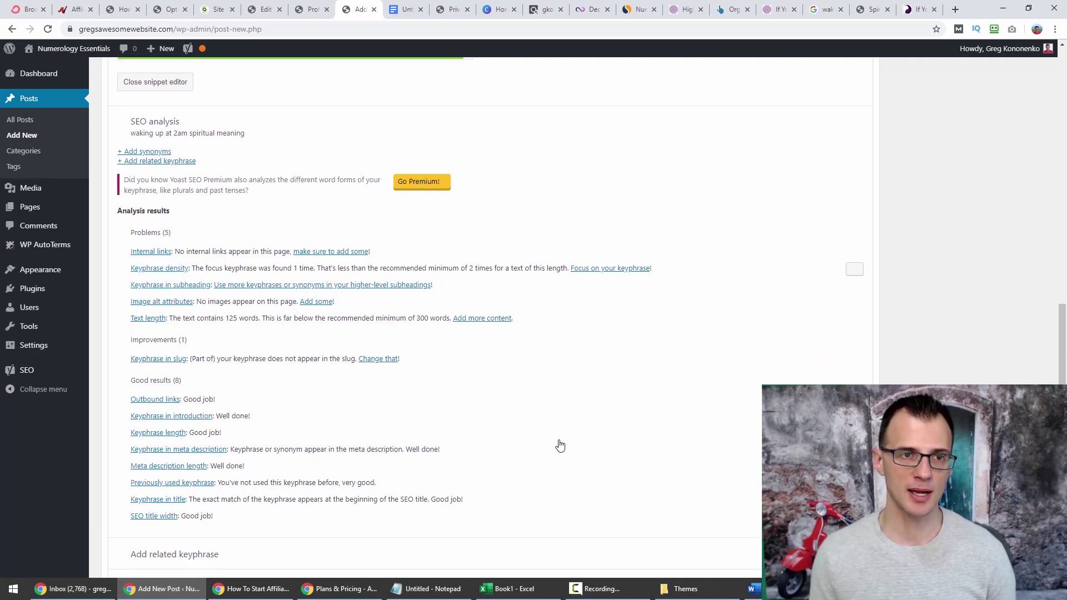
scroll(559, 445, up, 12)
scroll(489, 311, up, 2)
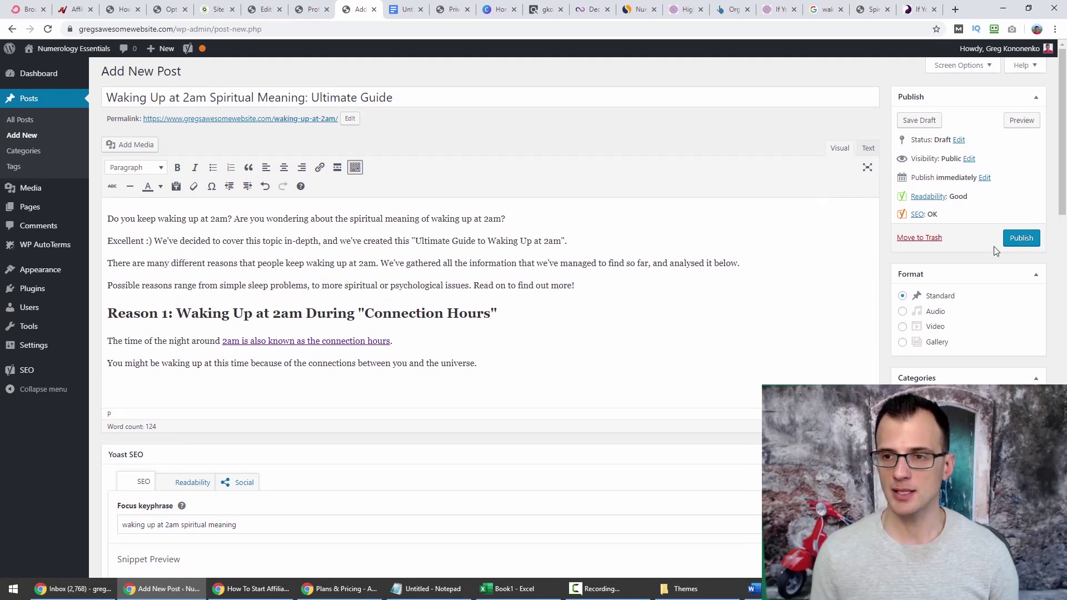
Publish the post and open its live permalink in a new tab.
click(1019, 238)
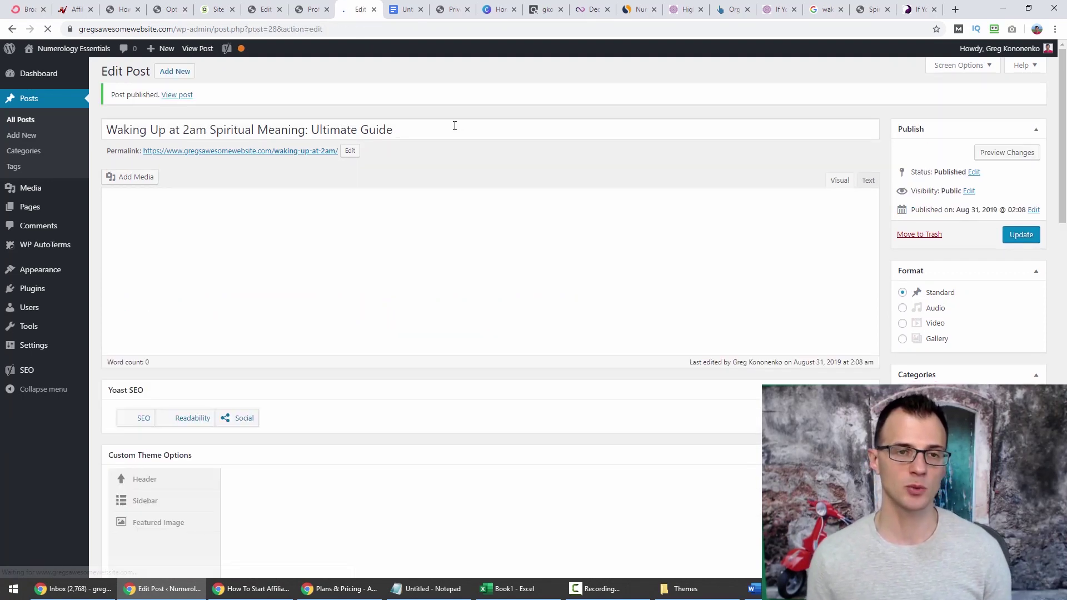
right_click(231, 156)
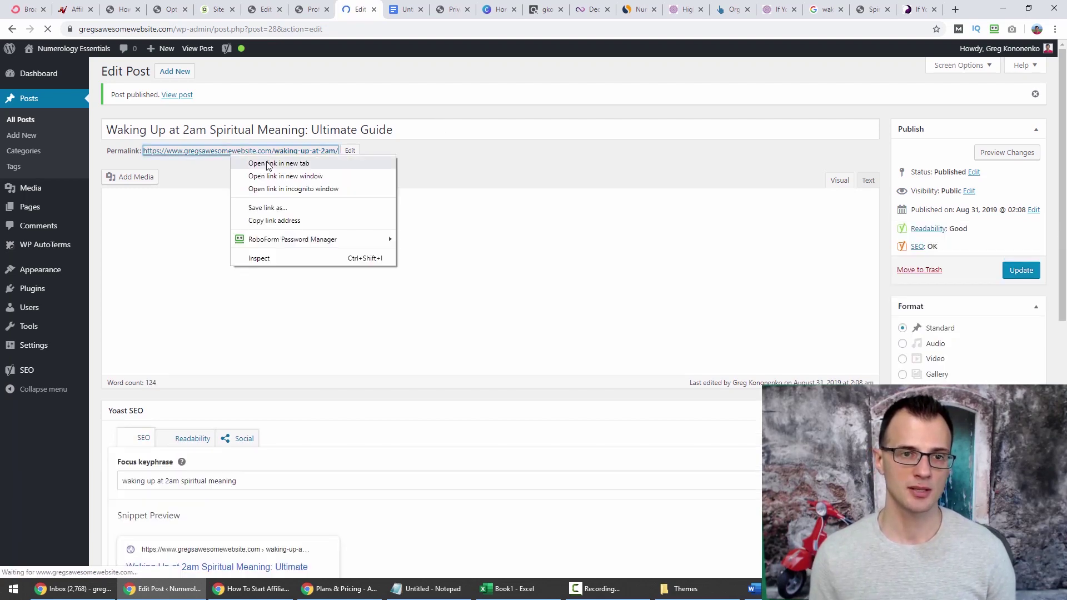
click(267, 163)
click(389, 9)
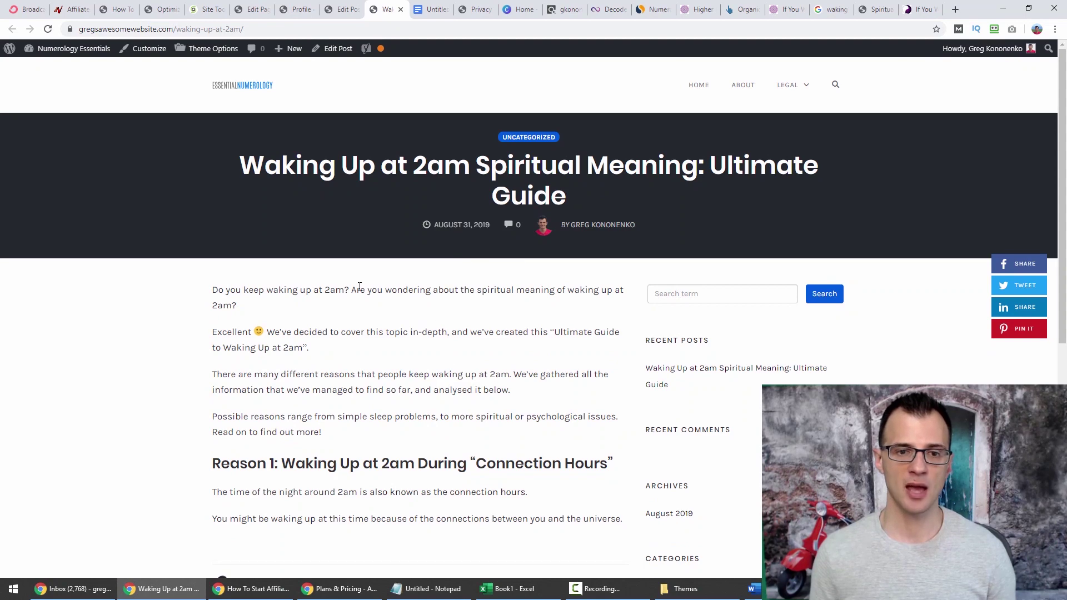
Scroll through the live post, then return to its editor.
scroll(359, 286, down, 7)
scroll(469, 421, up, 6)
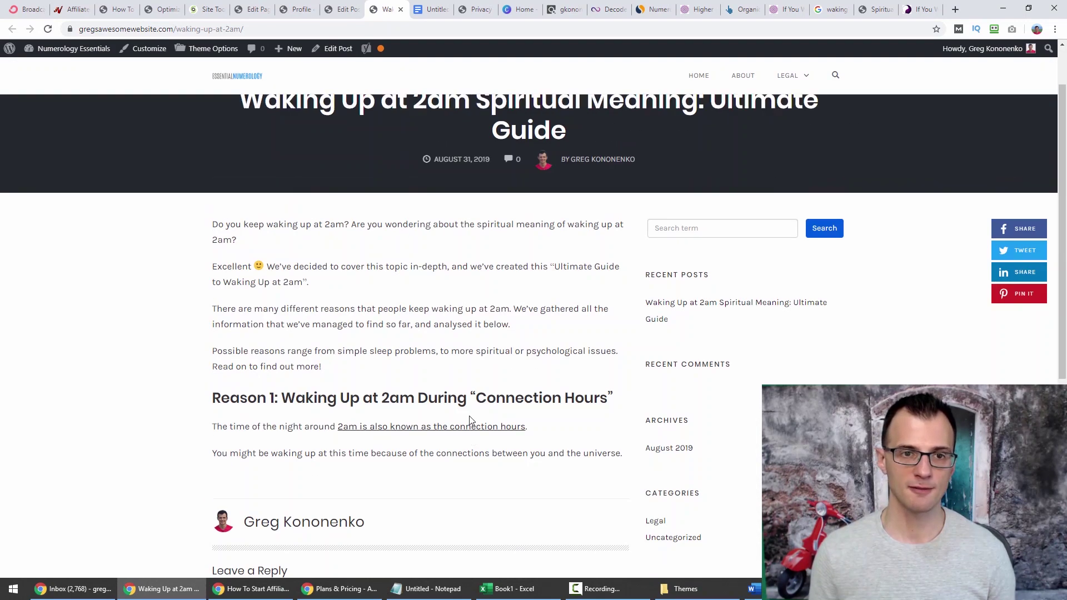
scroll(469, 420, up, 1)
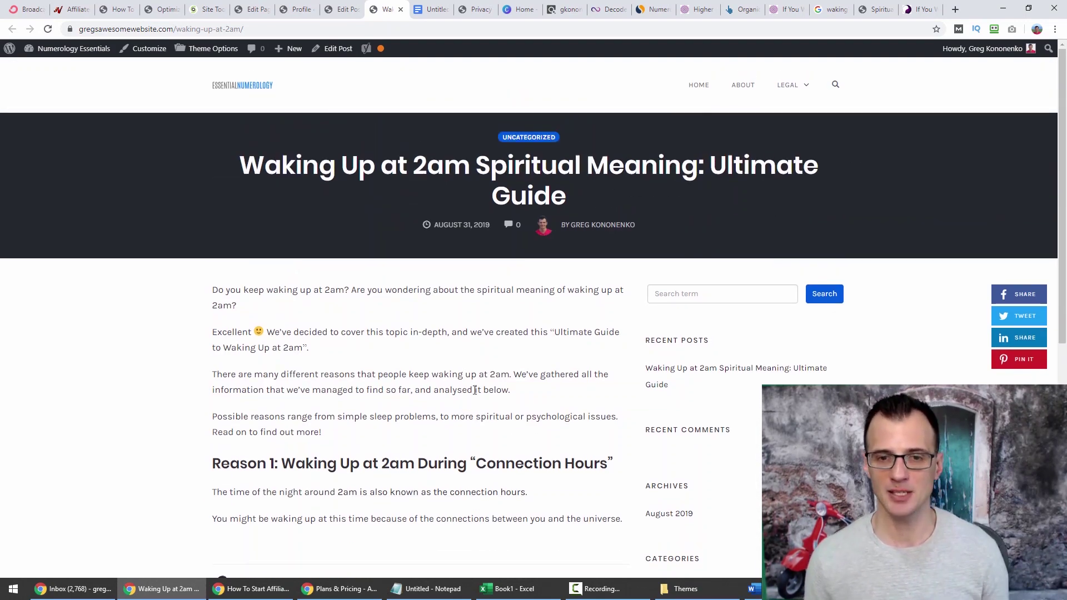
scroll(475, 389, down, 3)
scroll(483, 355, up, 3)
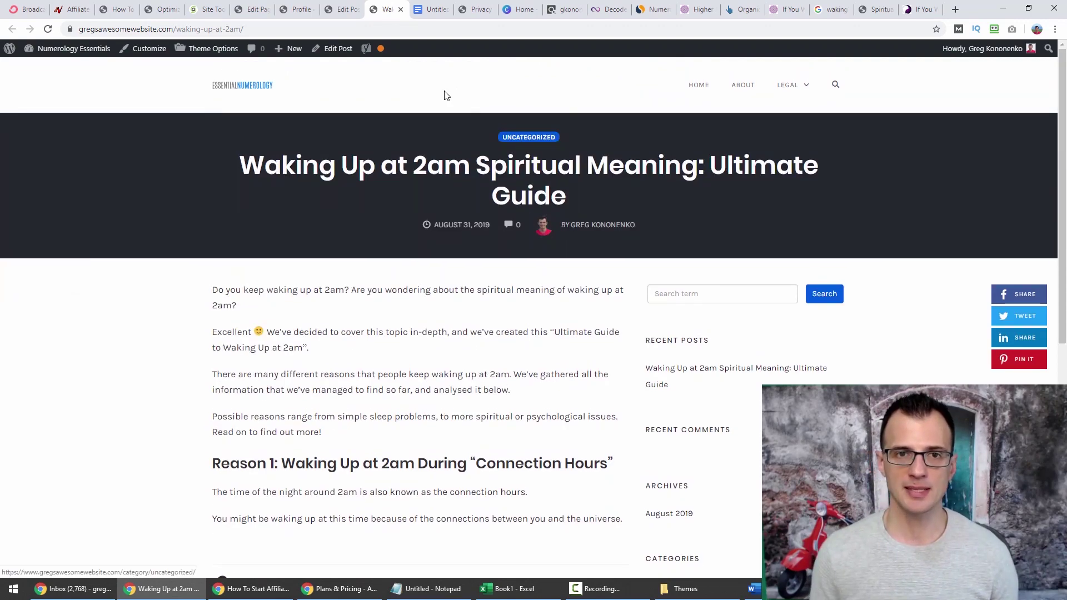
key(ctrl+shift+Tab)
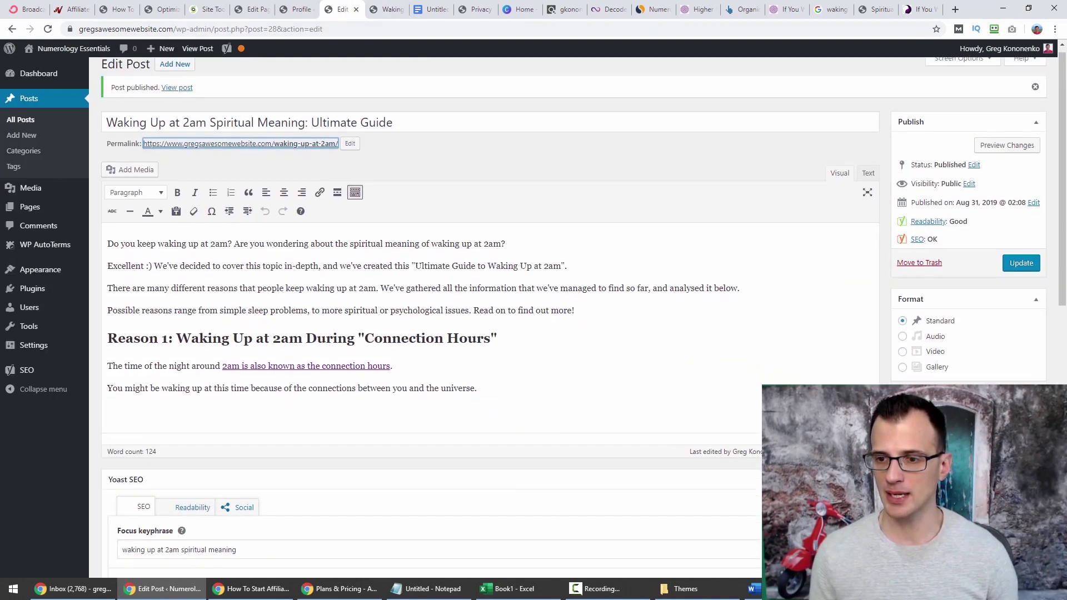
Replace Uncategorized with a new 'Meaning of Numbers' category and update the post.
scroll(937, 381, down, 2)
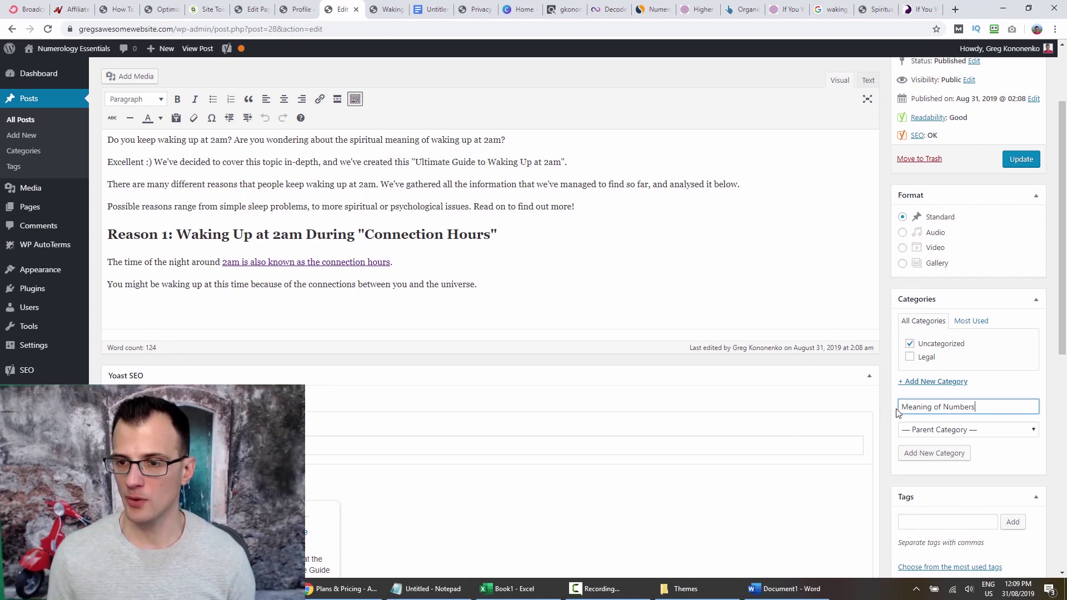
click(909, 344)
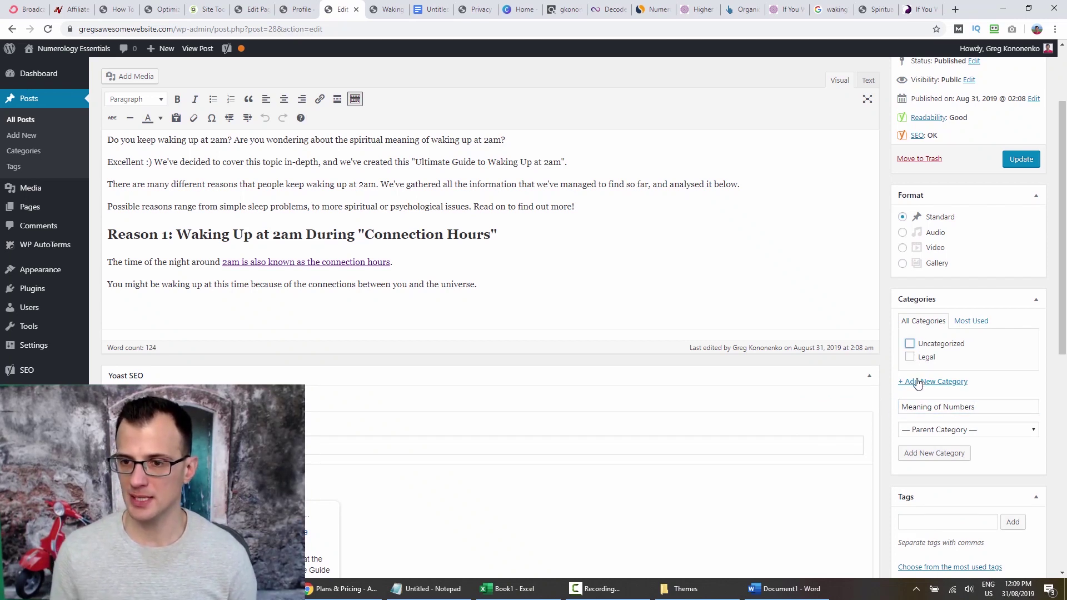
click(936, 454)
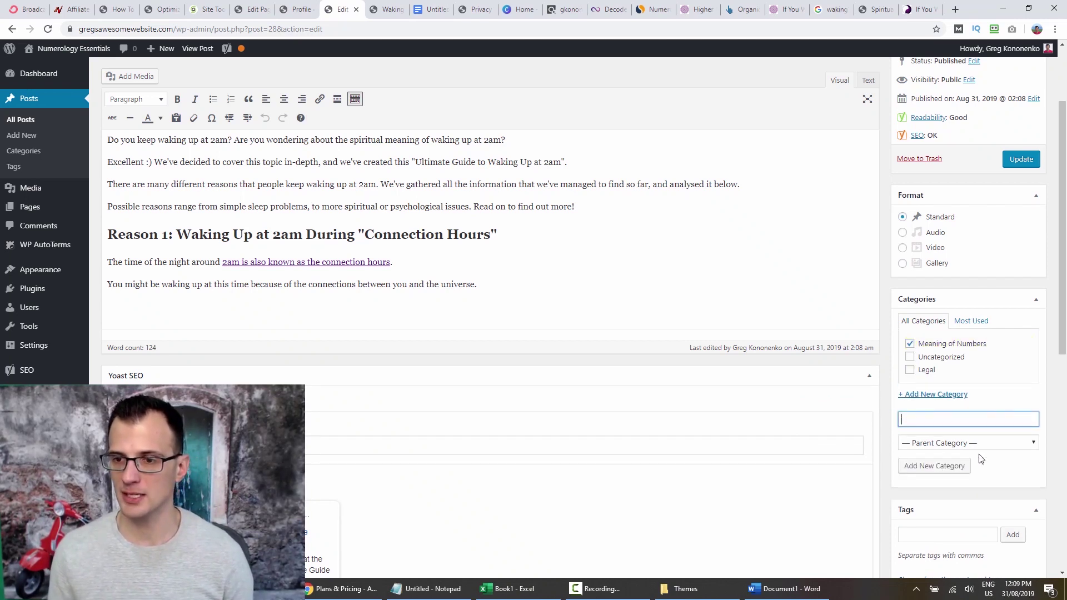
click(1020, 159)
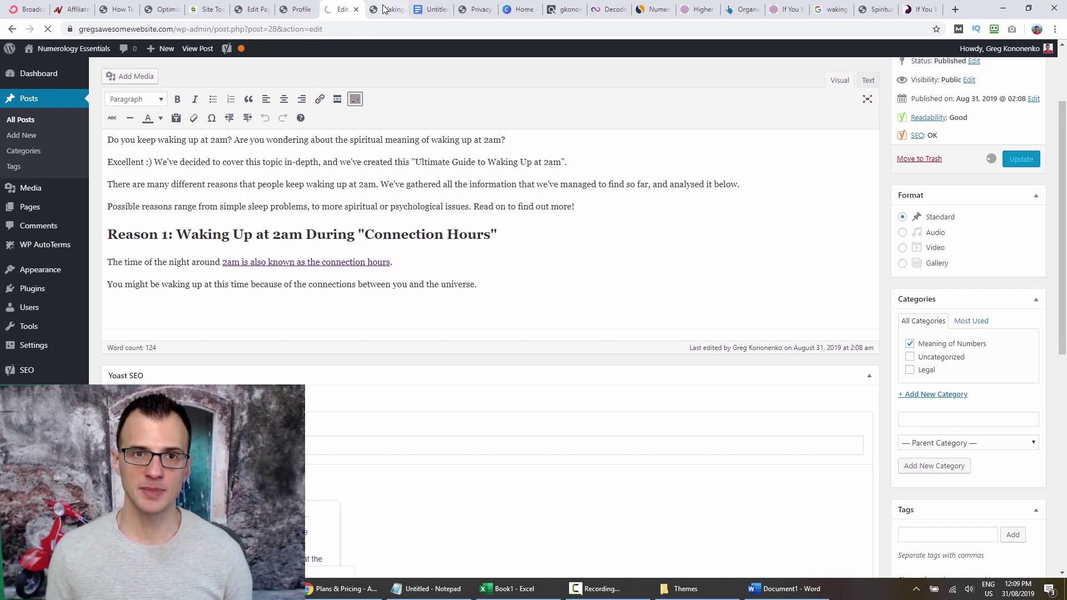
Reload the live post to confirm the new category.
click(383, 9)
key(F5)
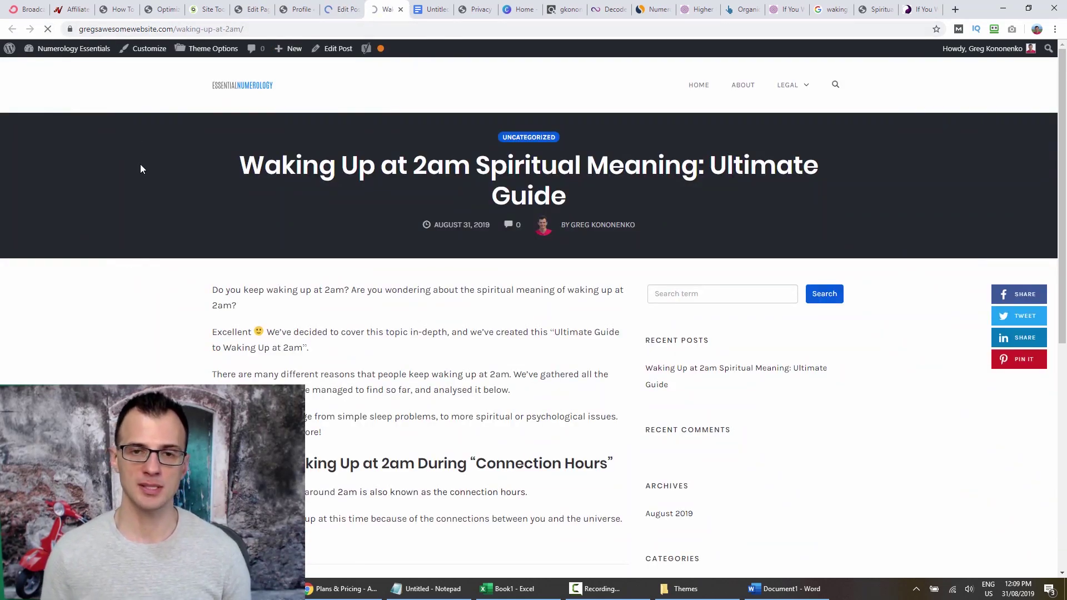
scroll(528, 250, down, 5)
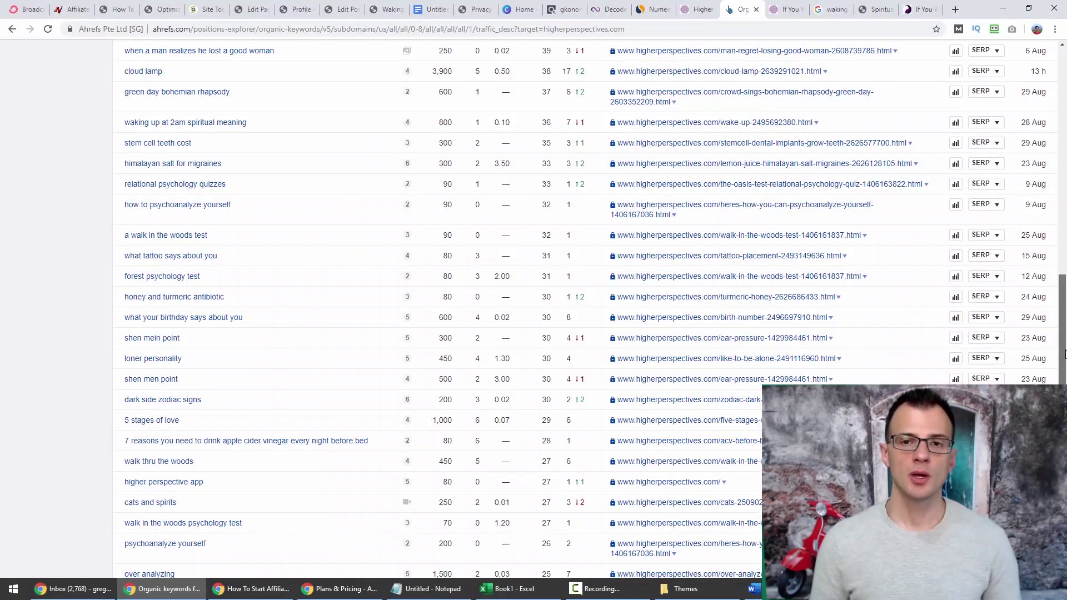
Scan higherperspectives.com's Ahrefs organic keywords, then view the Higher Perspective article.
scroll(1064, 354, up, 15)
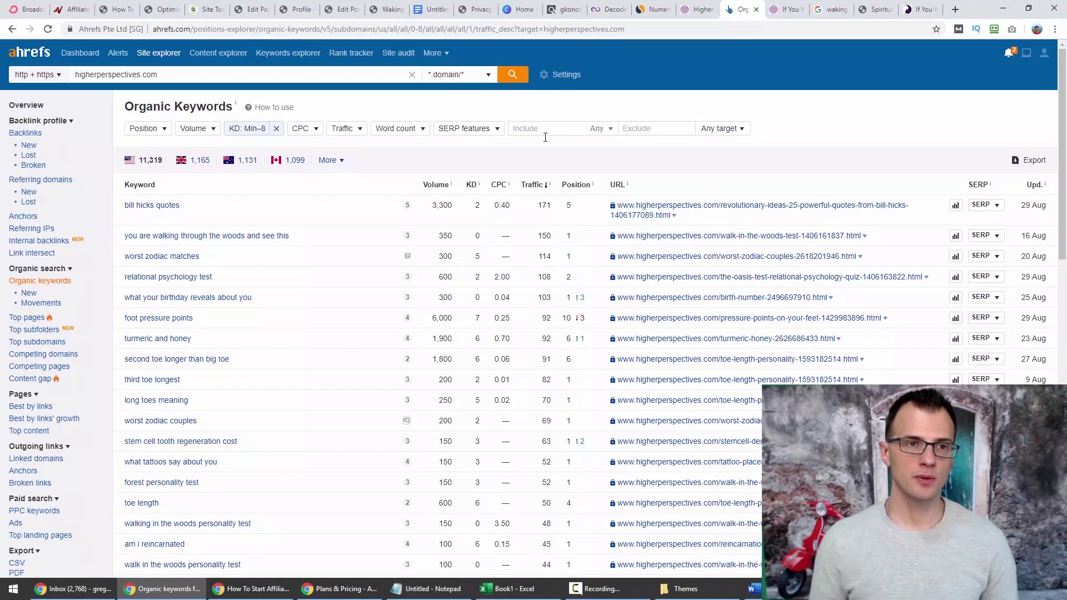
scroll(143, 232, down, 14)
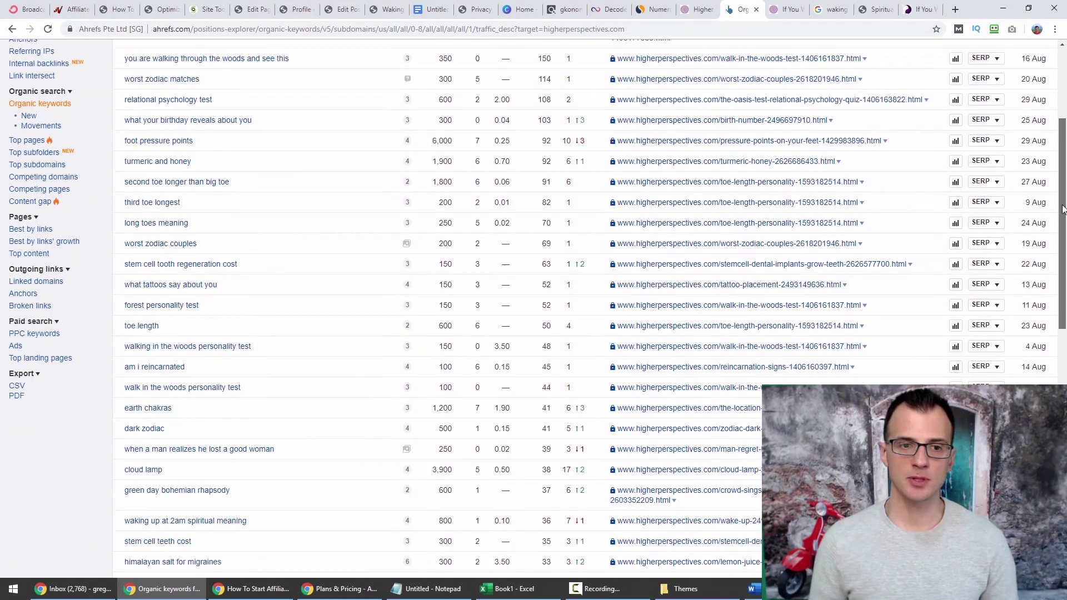
scroll(143, 233, down, 3)
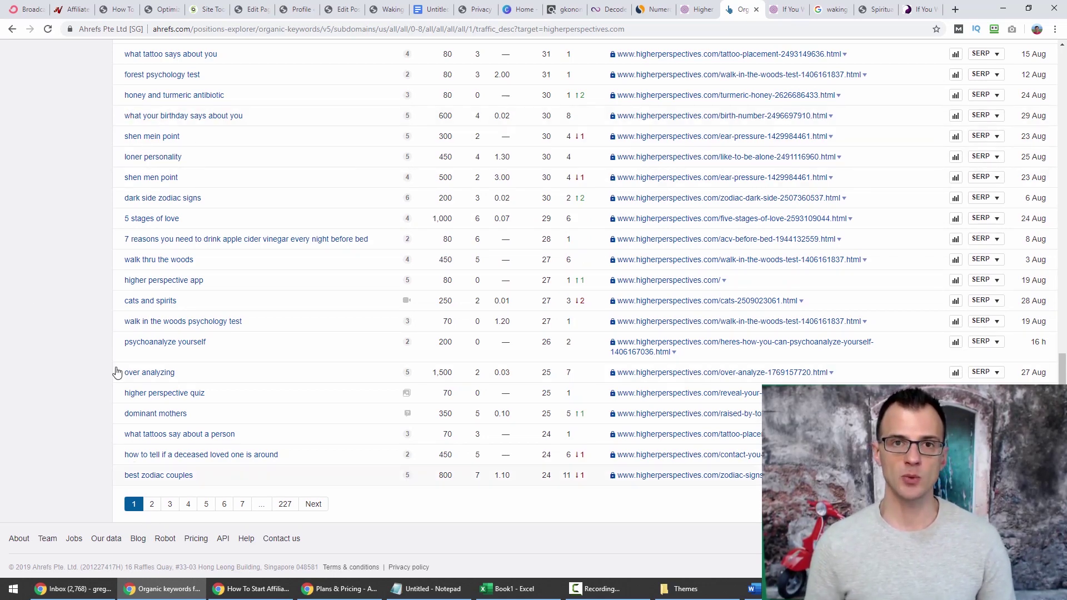
key(Home)
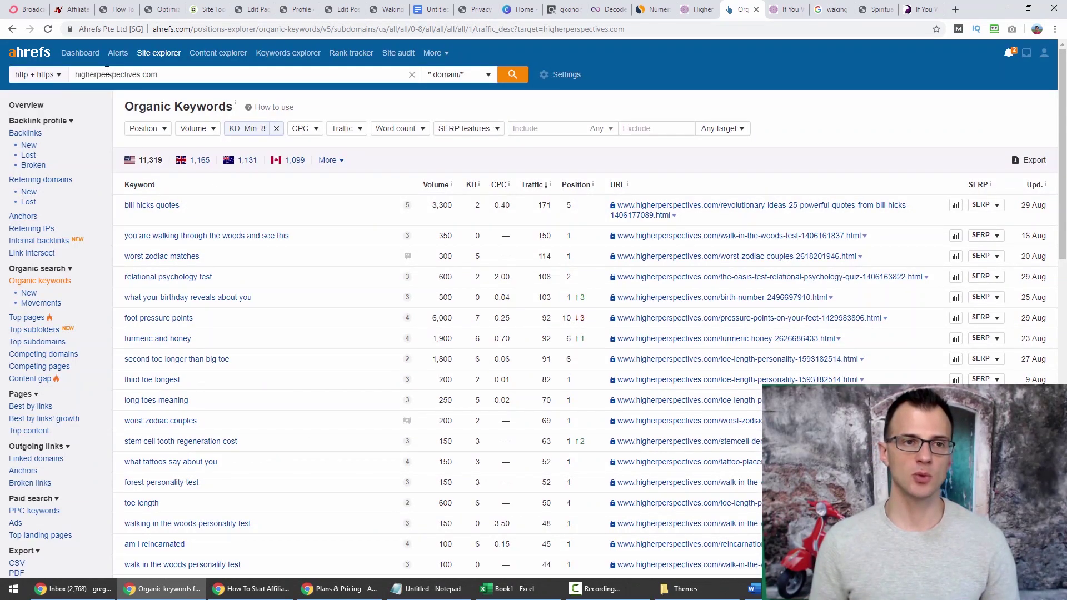
click(699, 11)
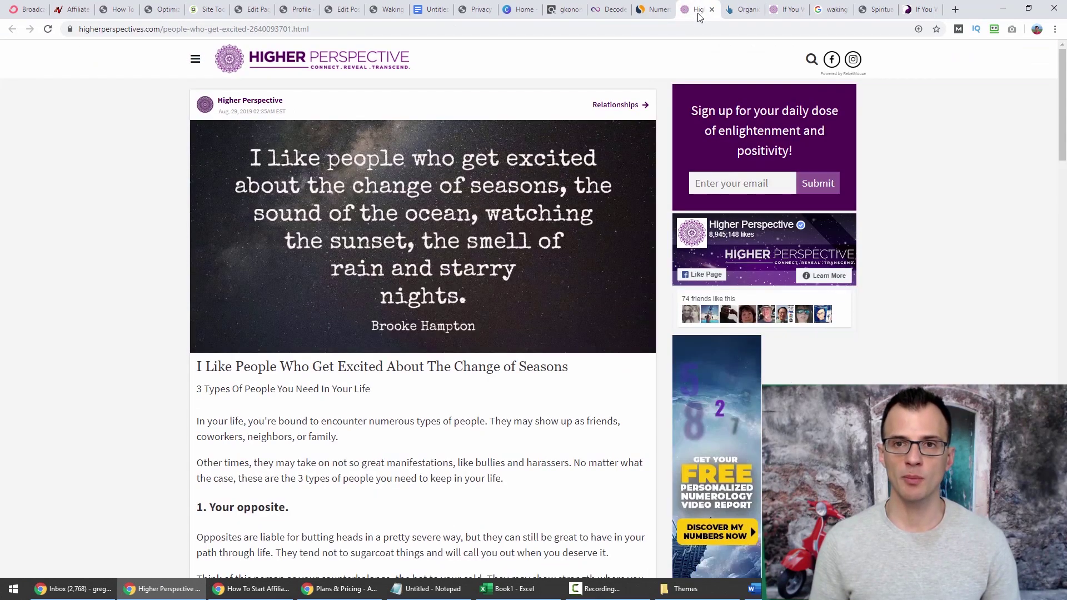
Check numerologist.com's SimilarWeb referrers, open spiritualguidance101.com, then return to the Ahrefs report.
click(653, 9)
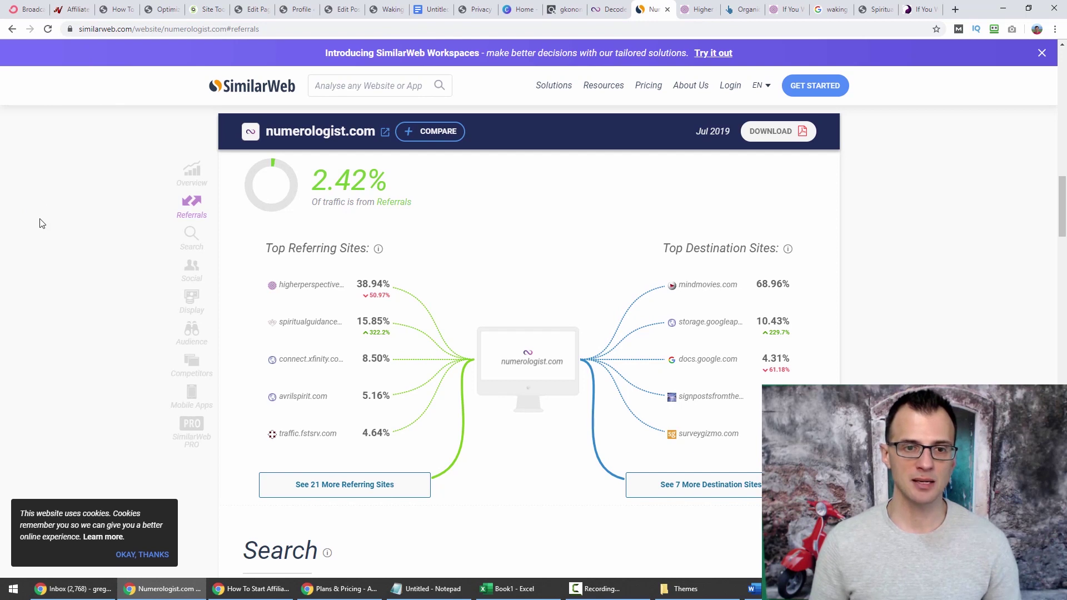
scroll(40, 227, down, 1)
mouse_move(321, 274)
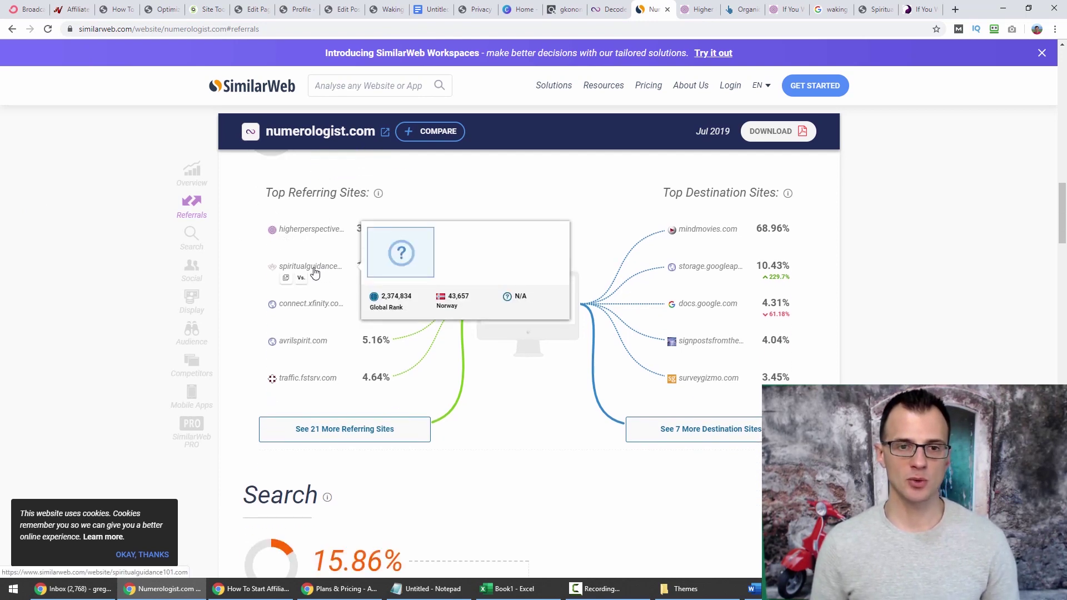
click(286, 277)
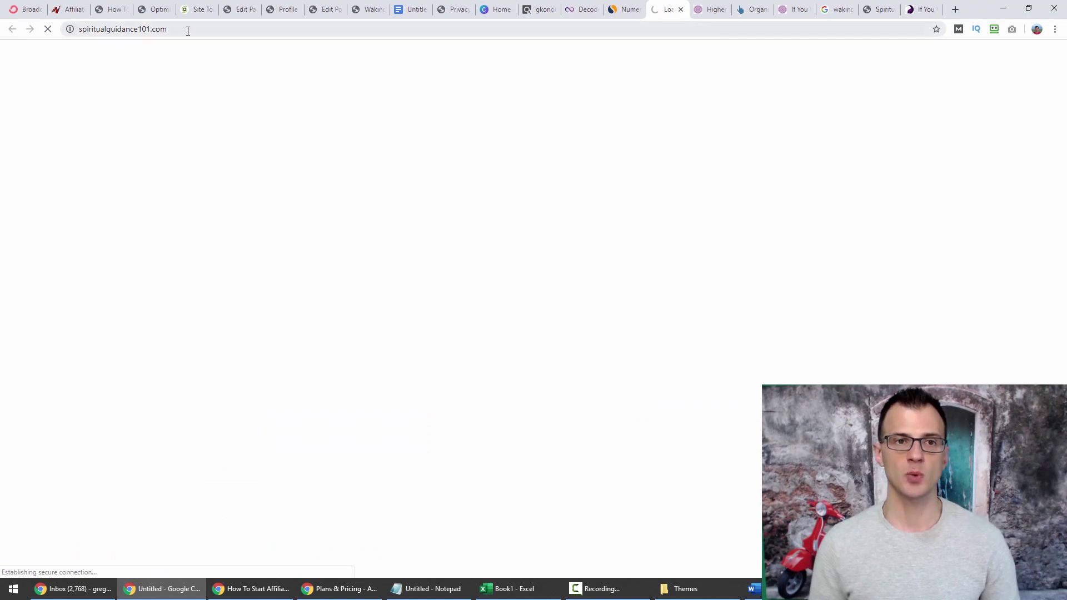
click(186, 28)
click(614, 12)
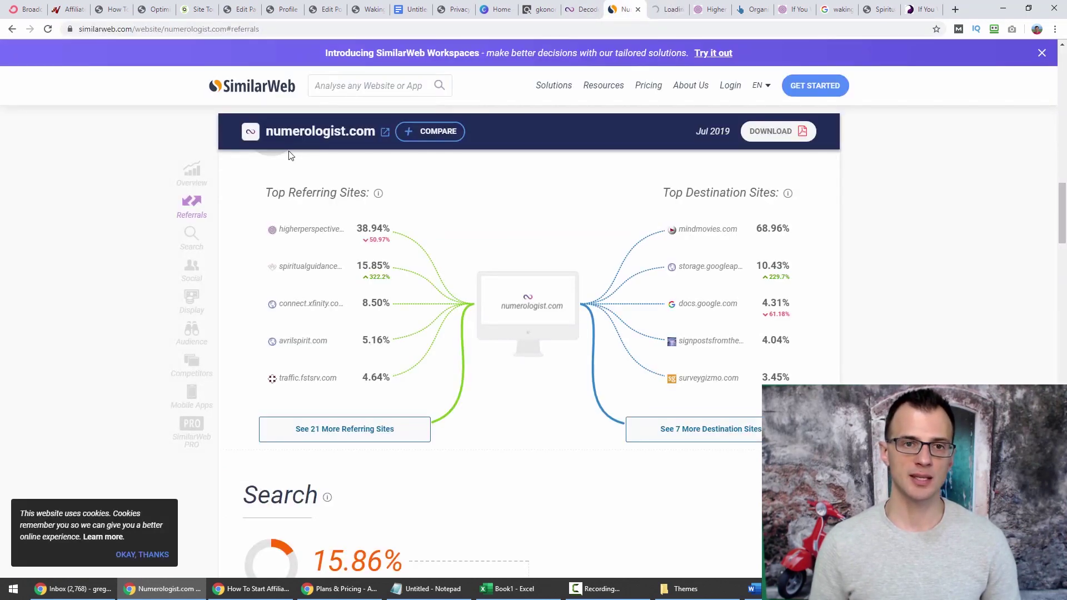
click(671, 9)
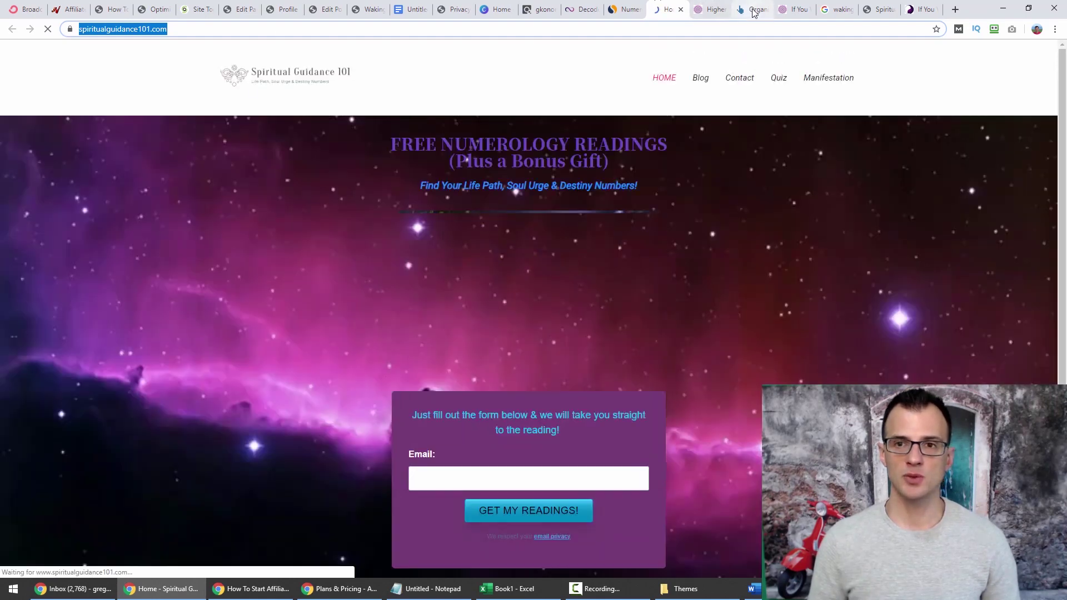
click(747, 9)
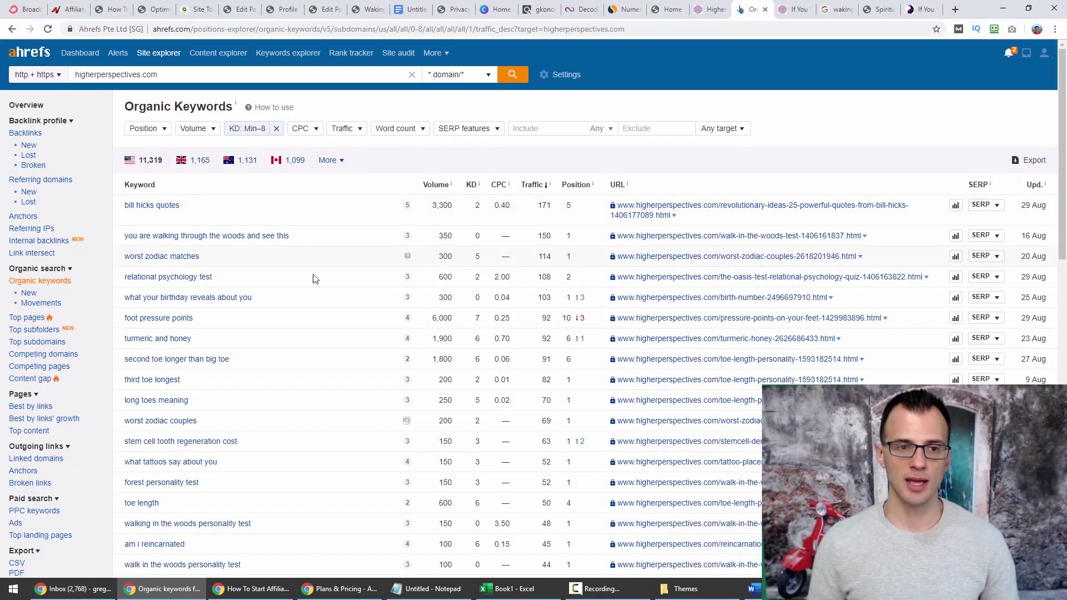
Scroll the Higher Perspective keyword table, then open their 'If You Wake Up At The Same Time' article.
scroll(279, 192, down, 3)
scroll(286, 193, down, 15)
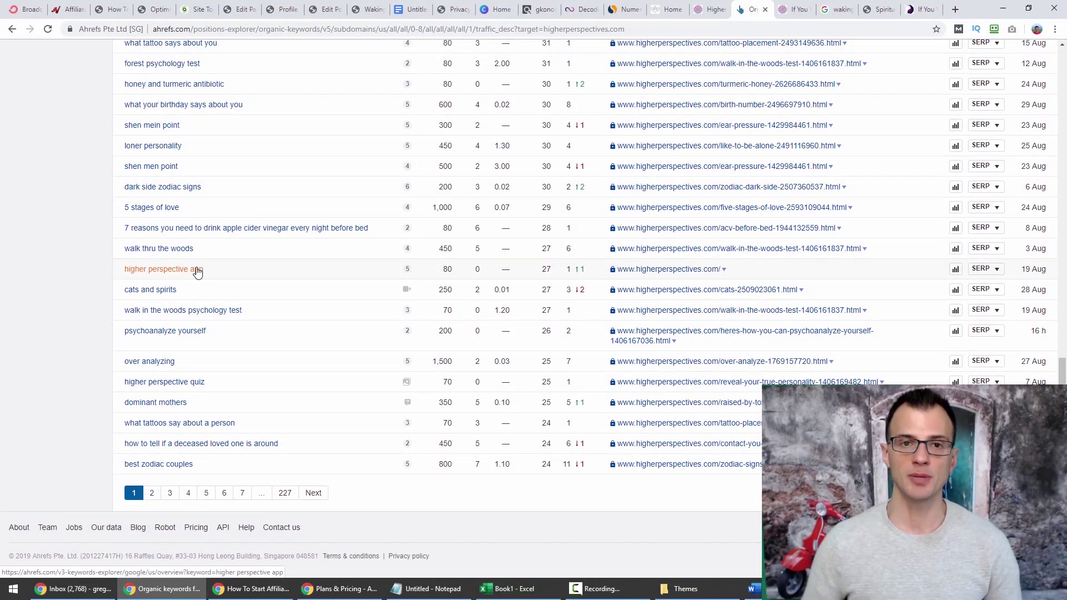
scroll(410, 238, up, 18)
scroll(393, 246, up, 2)
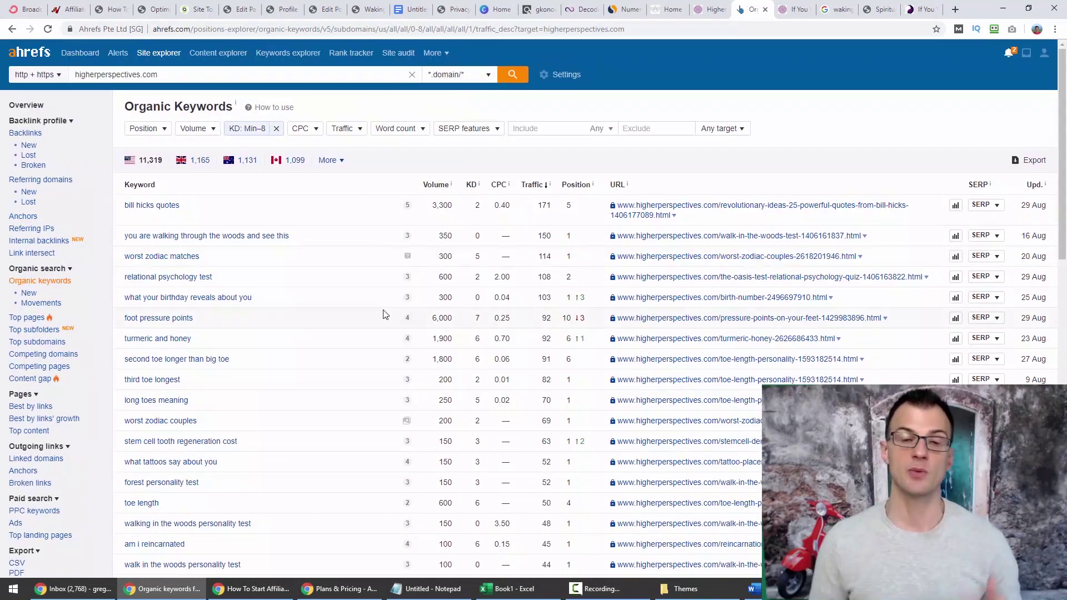
key(ctrl+Tab)
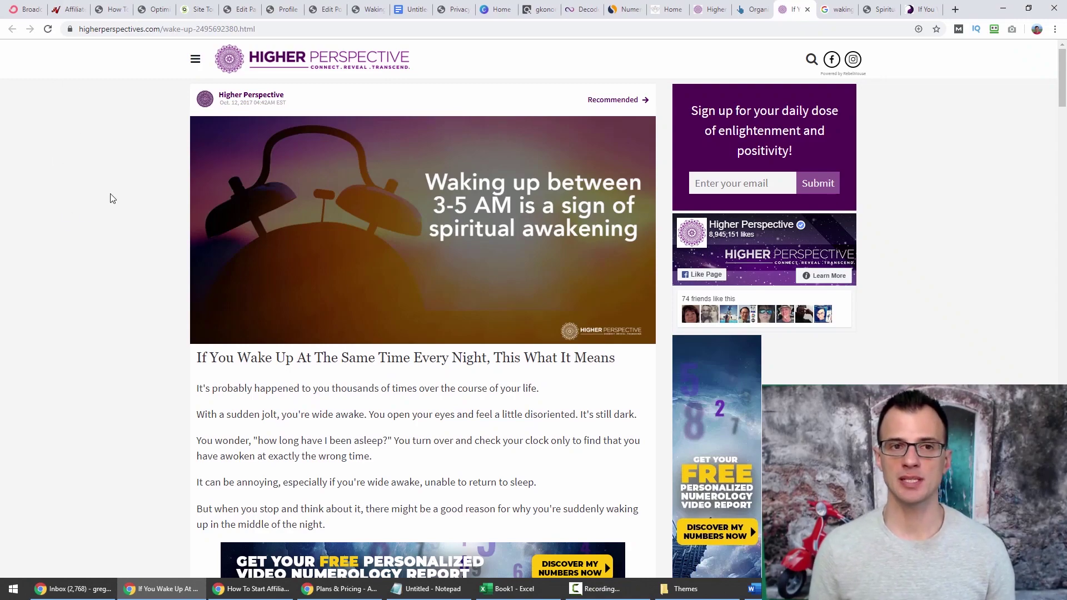
scroll(314, 207, down, 6)
scroll(667, 245, down, 4)
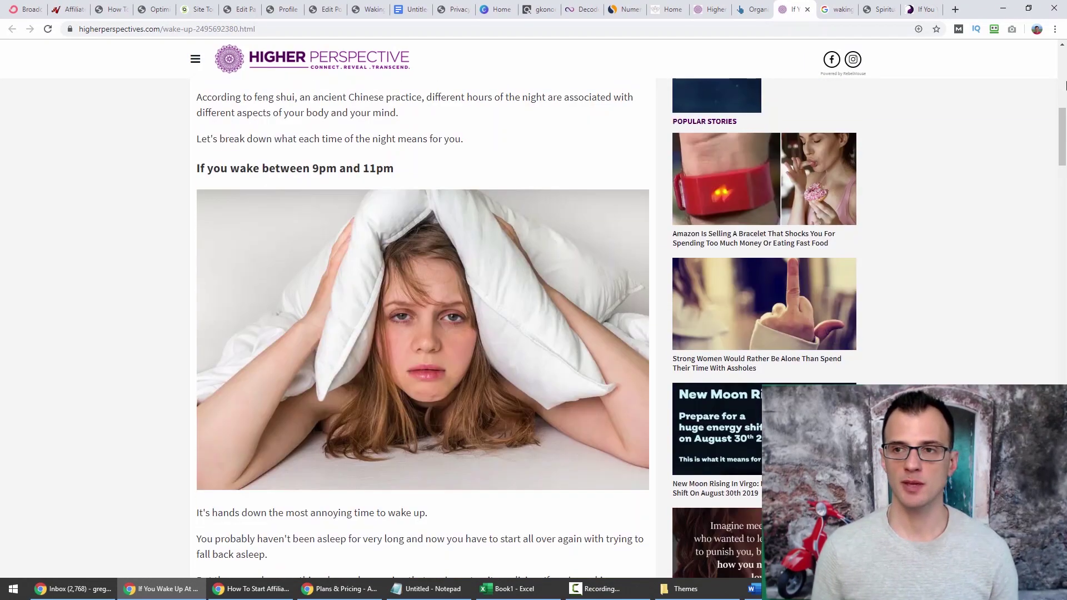
drag(1062, 133, 1062, 72)
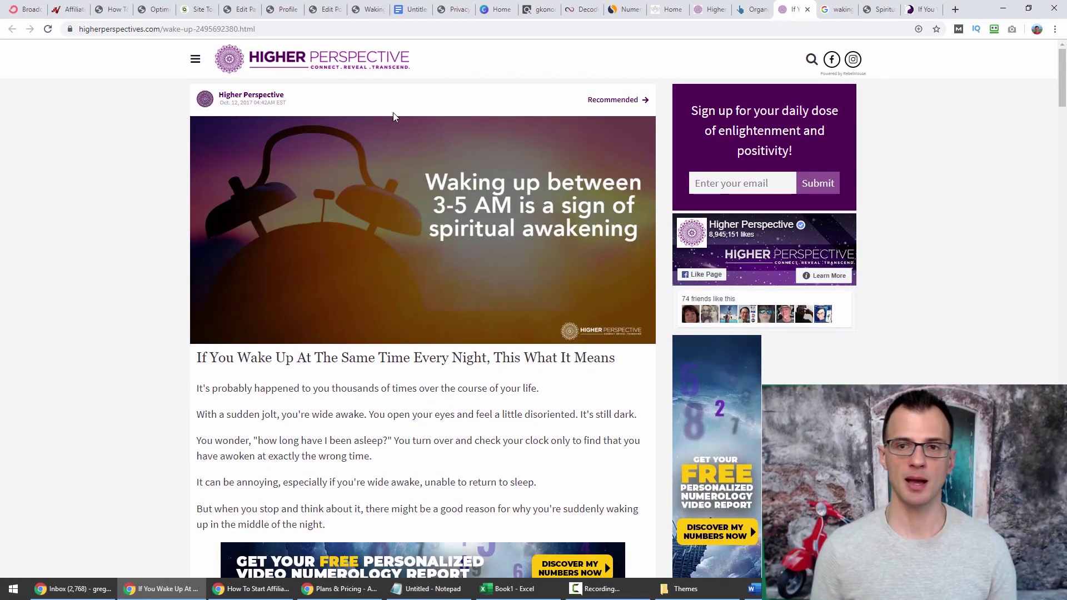
drag(690, 110, 762, 111)
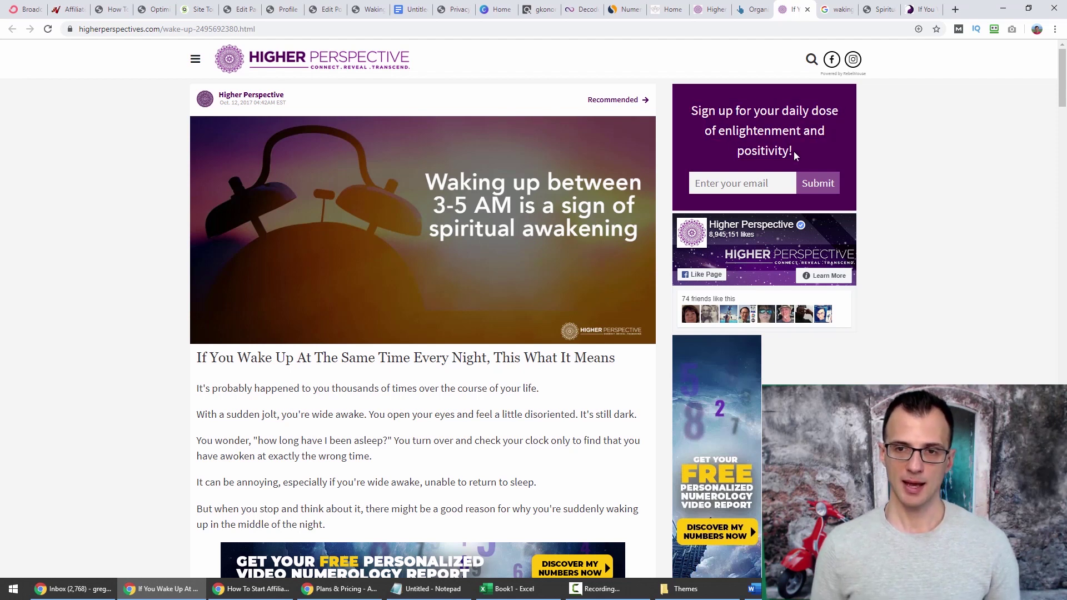